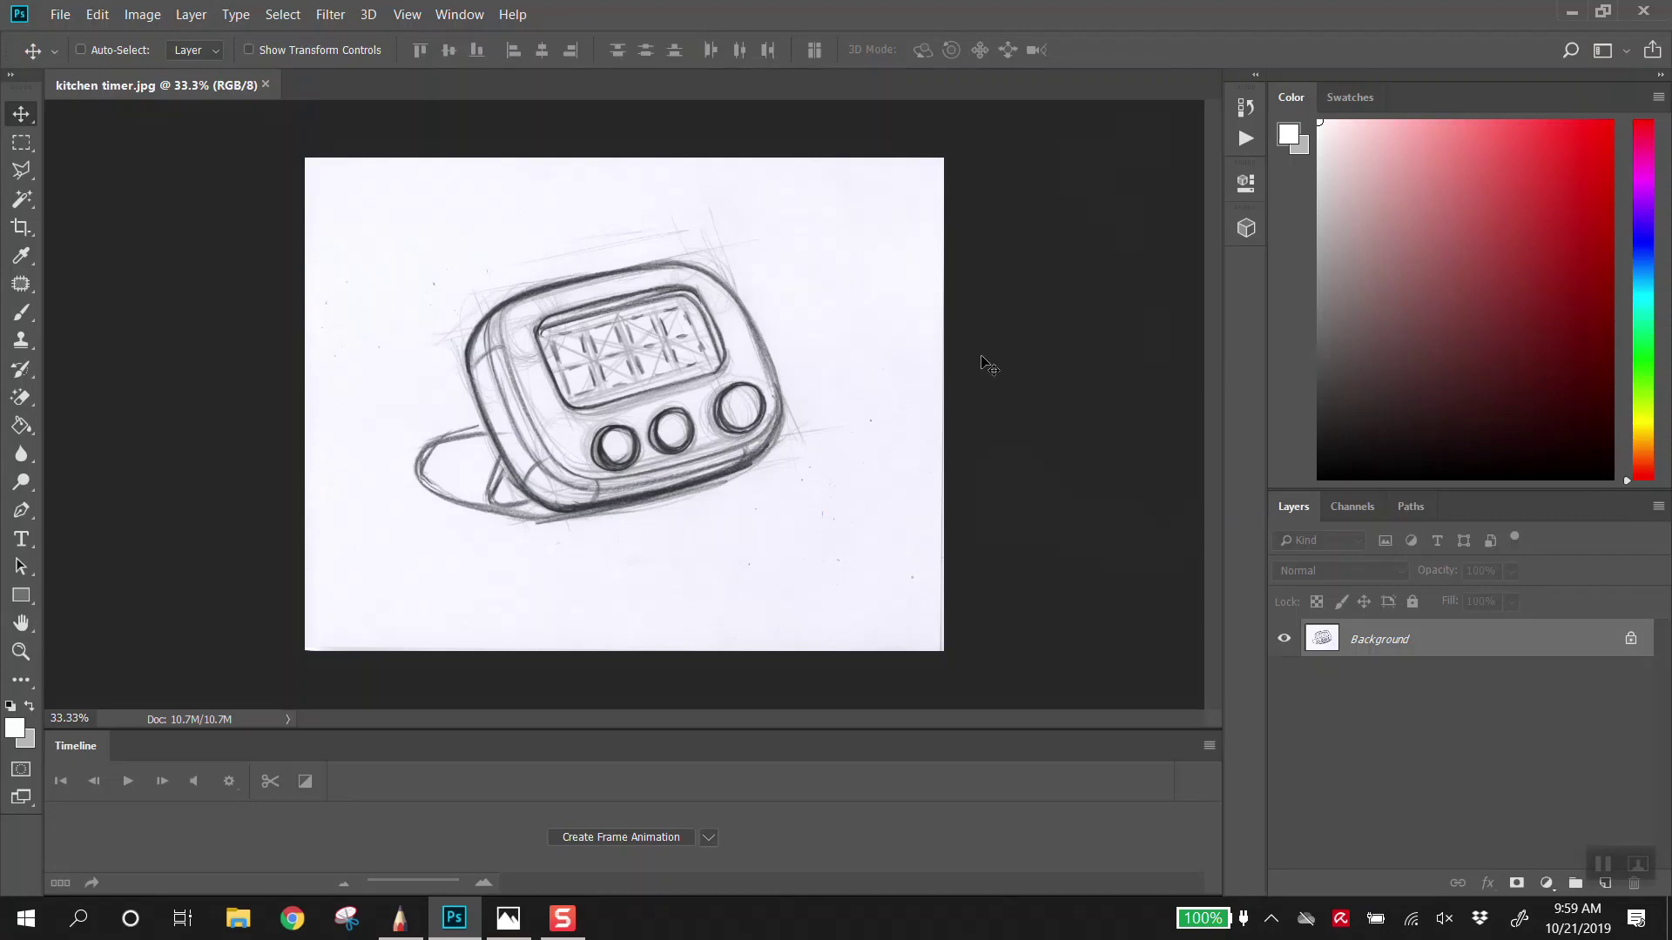
Step: Reset the Essentials workspace to its default panel layout
click(447, 23)
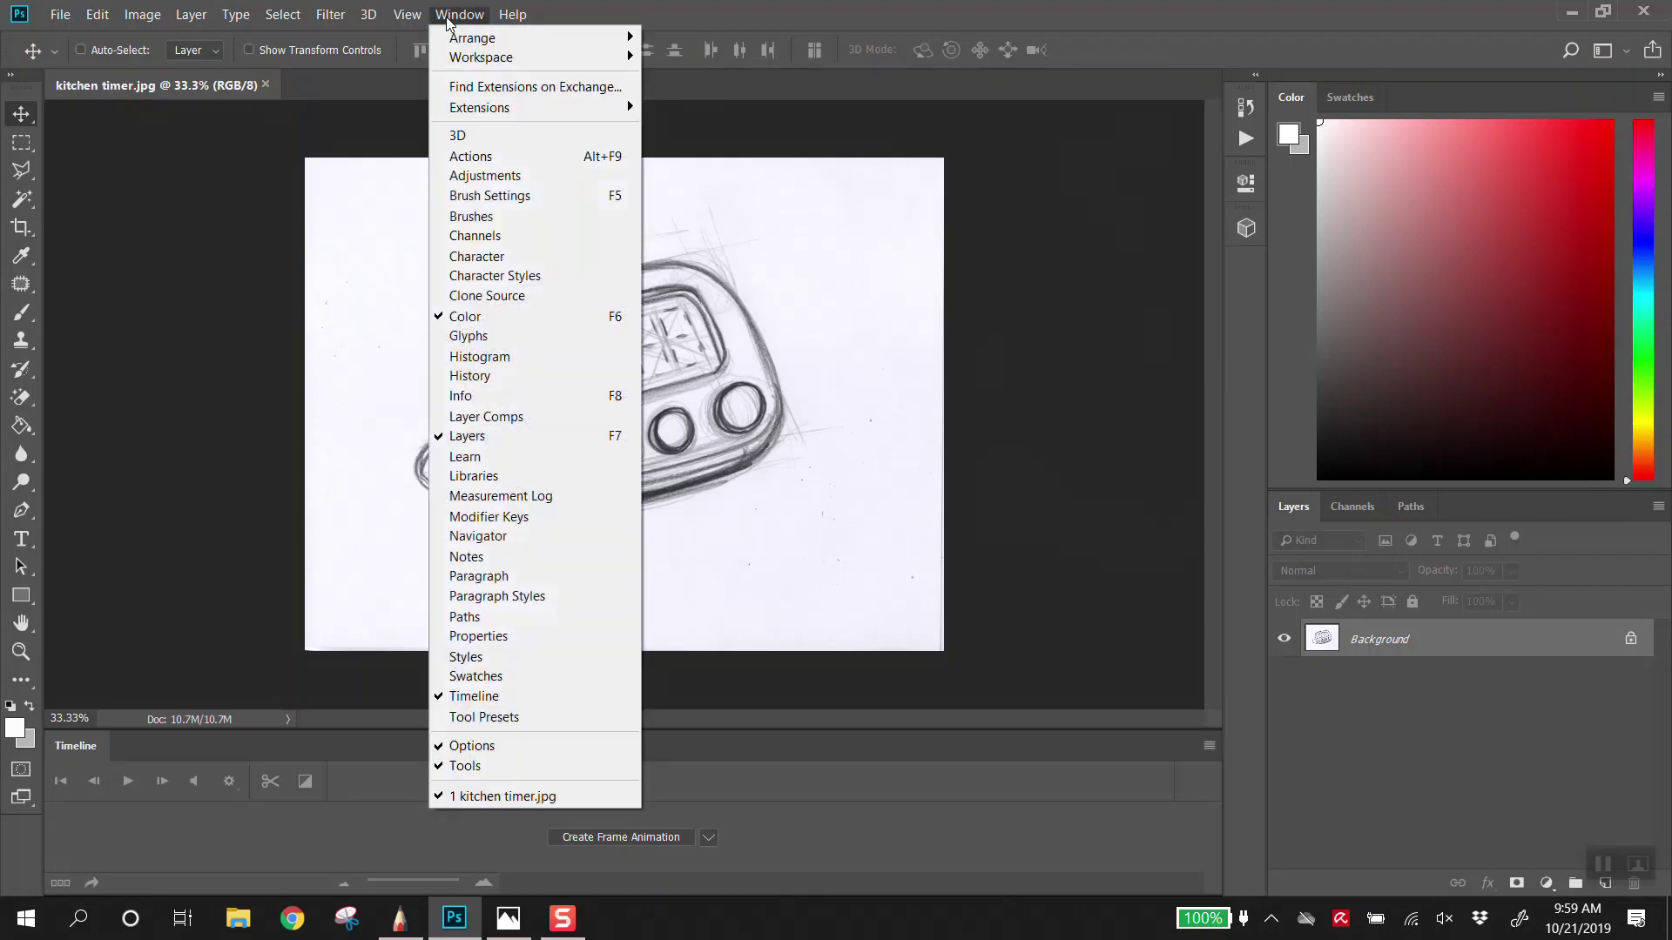
mouse_move(500, 54)
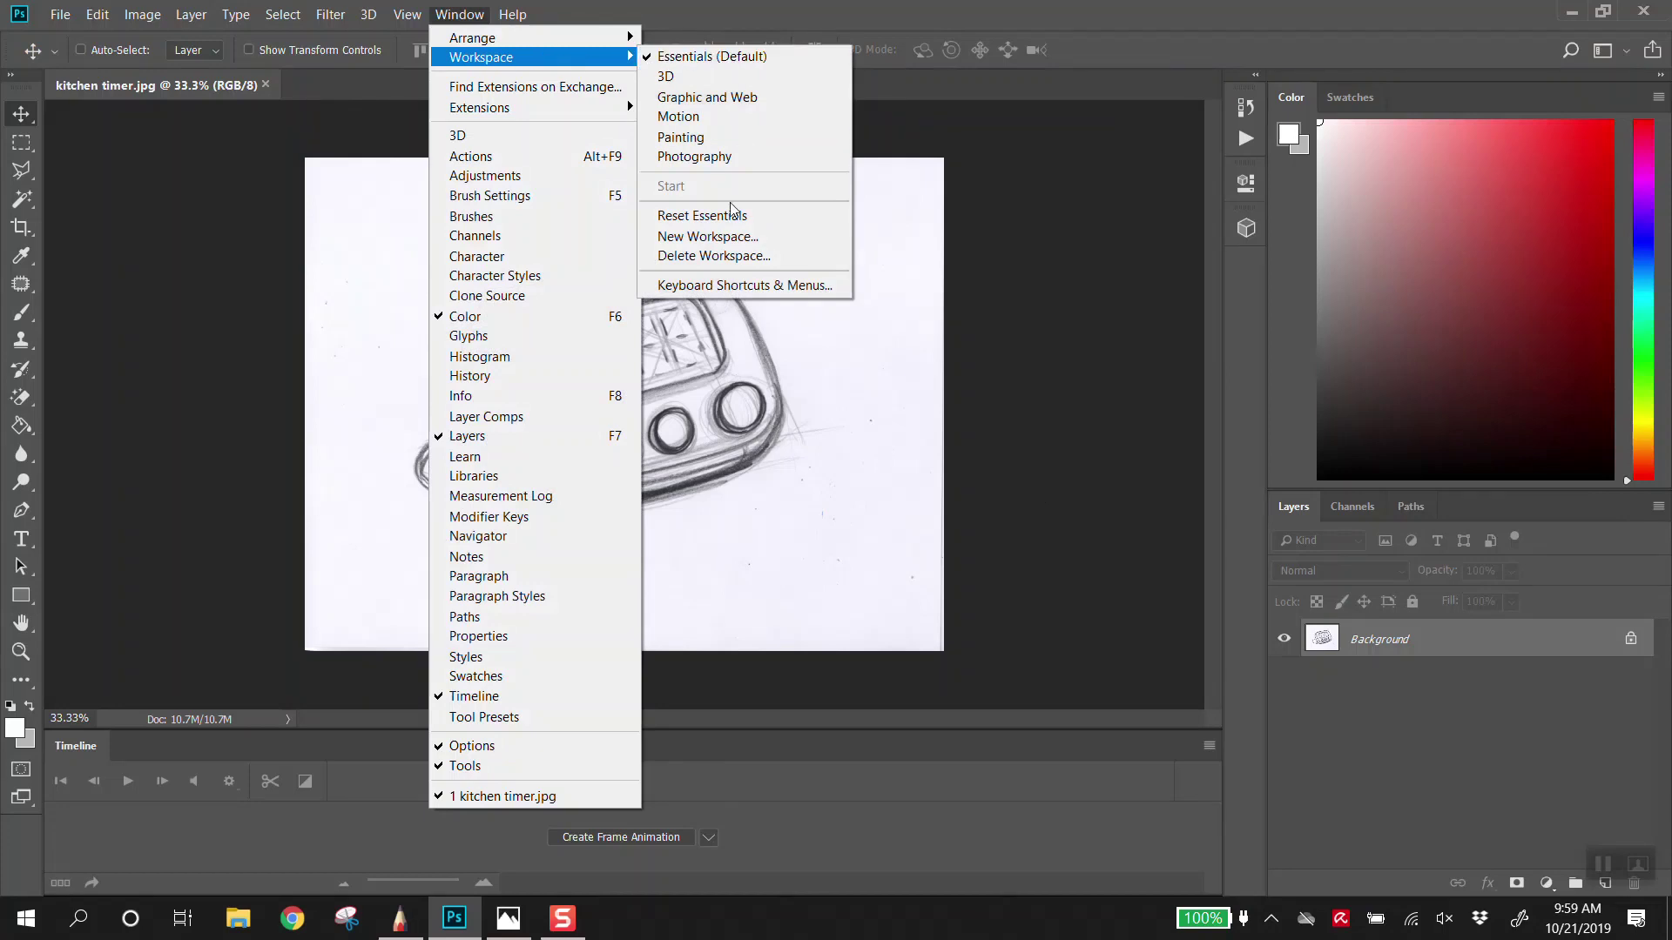
mouse_move(579, 60)
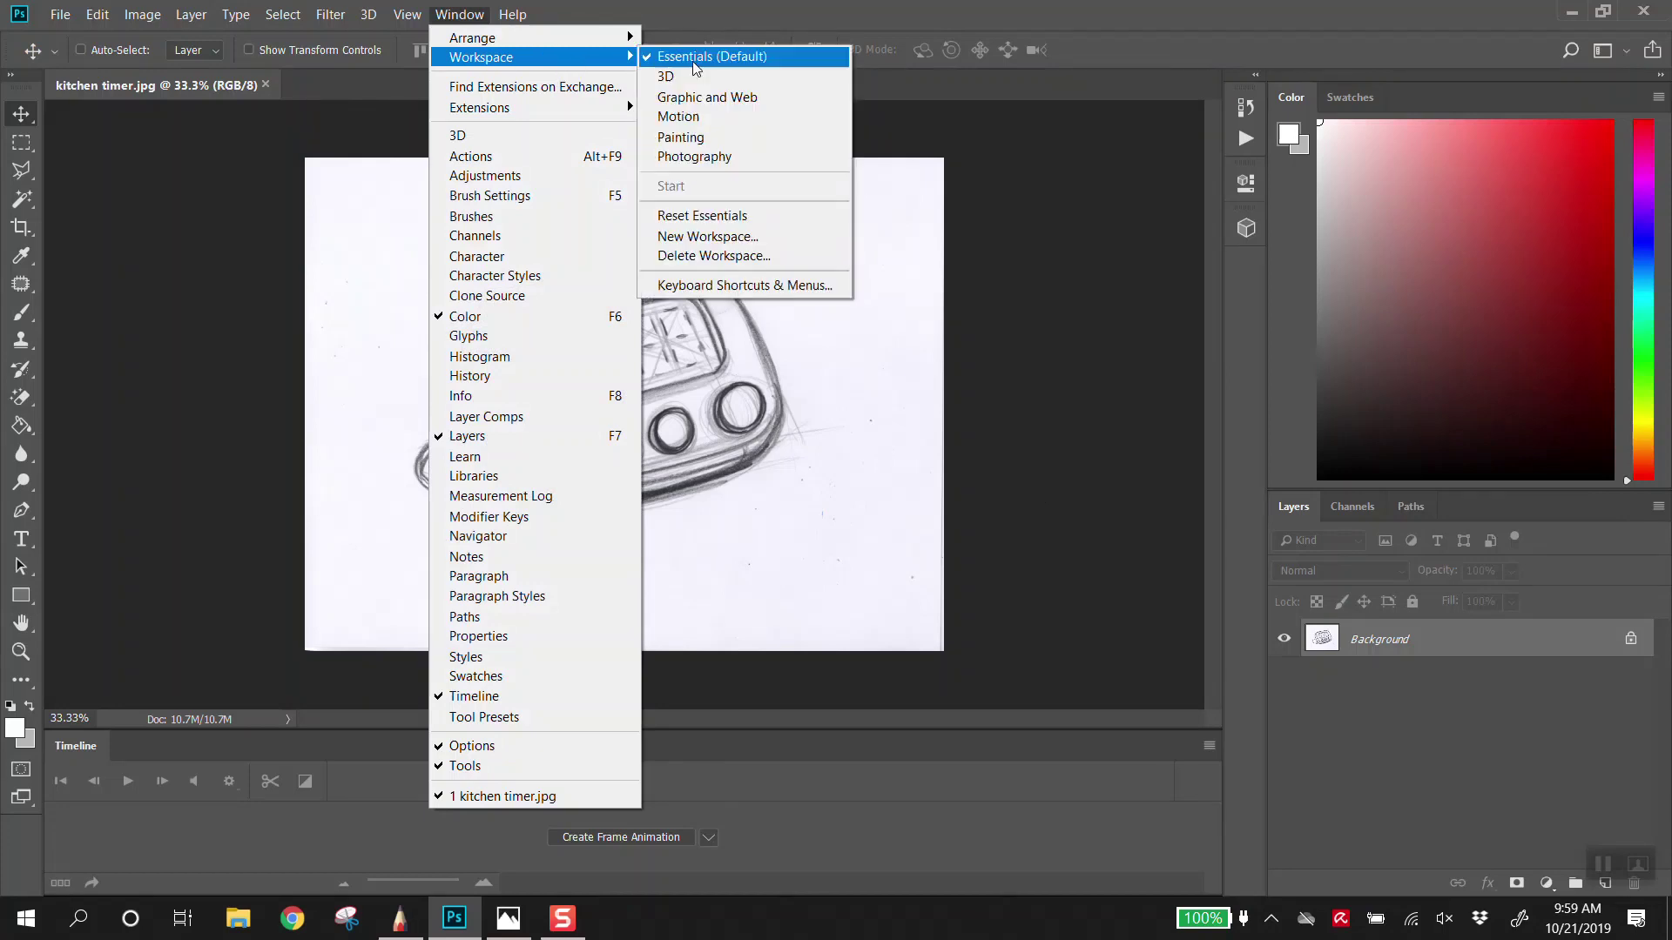
click(728, 215)
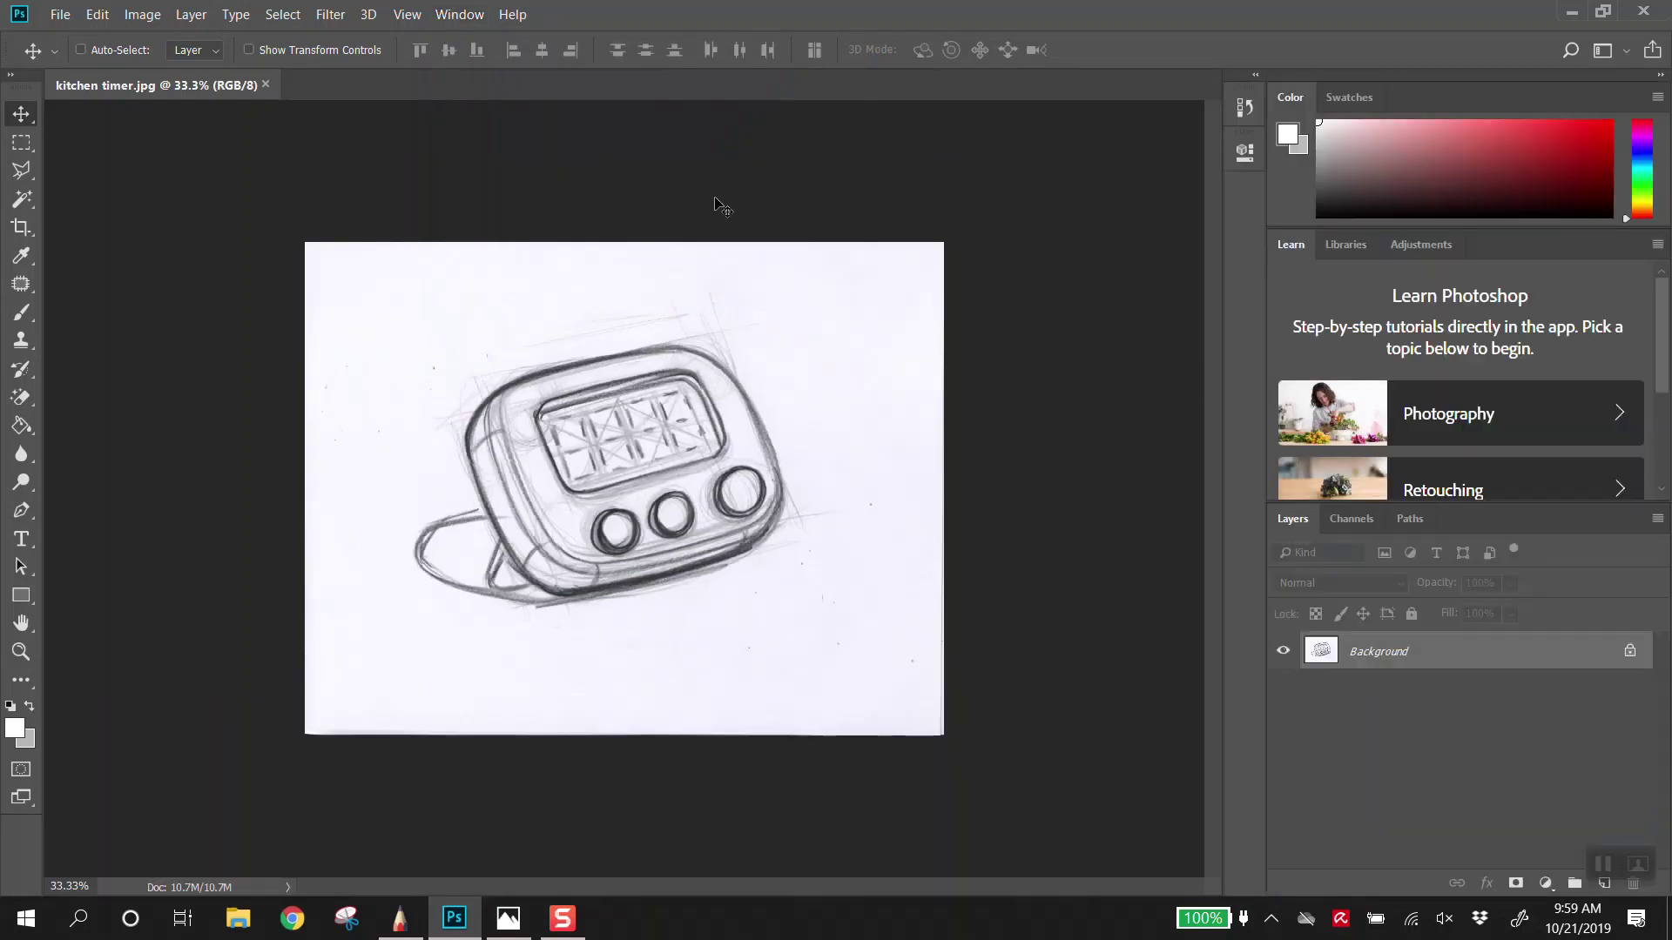
click(462, 17)
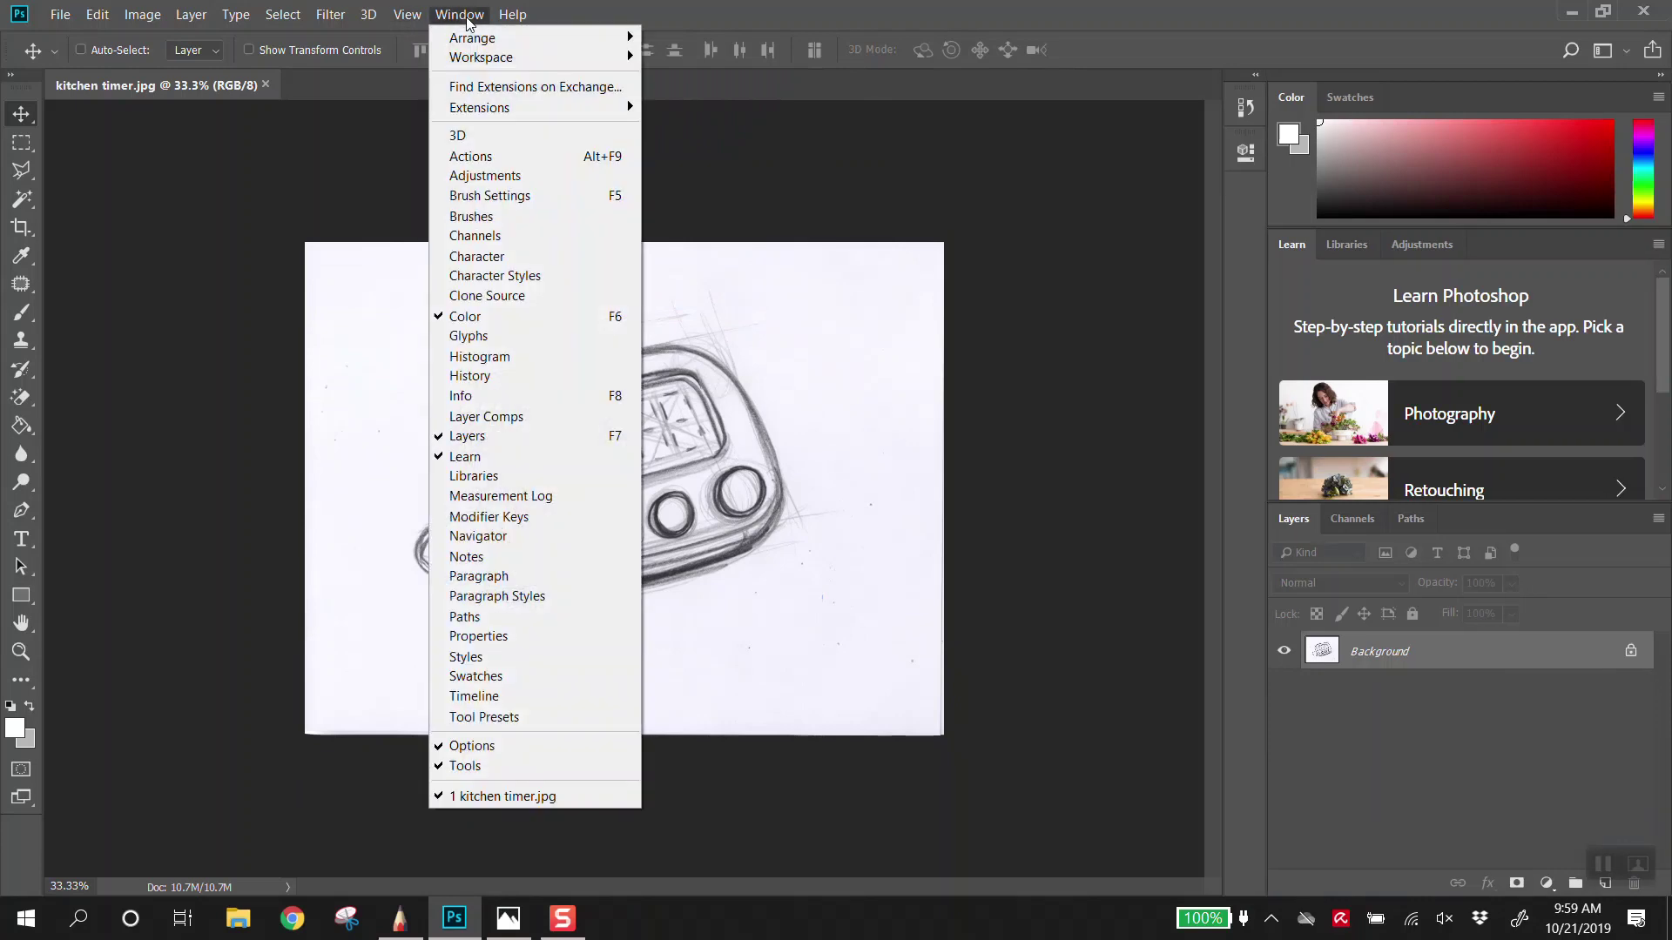
click(467, 17)
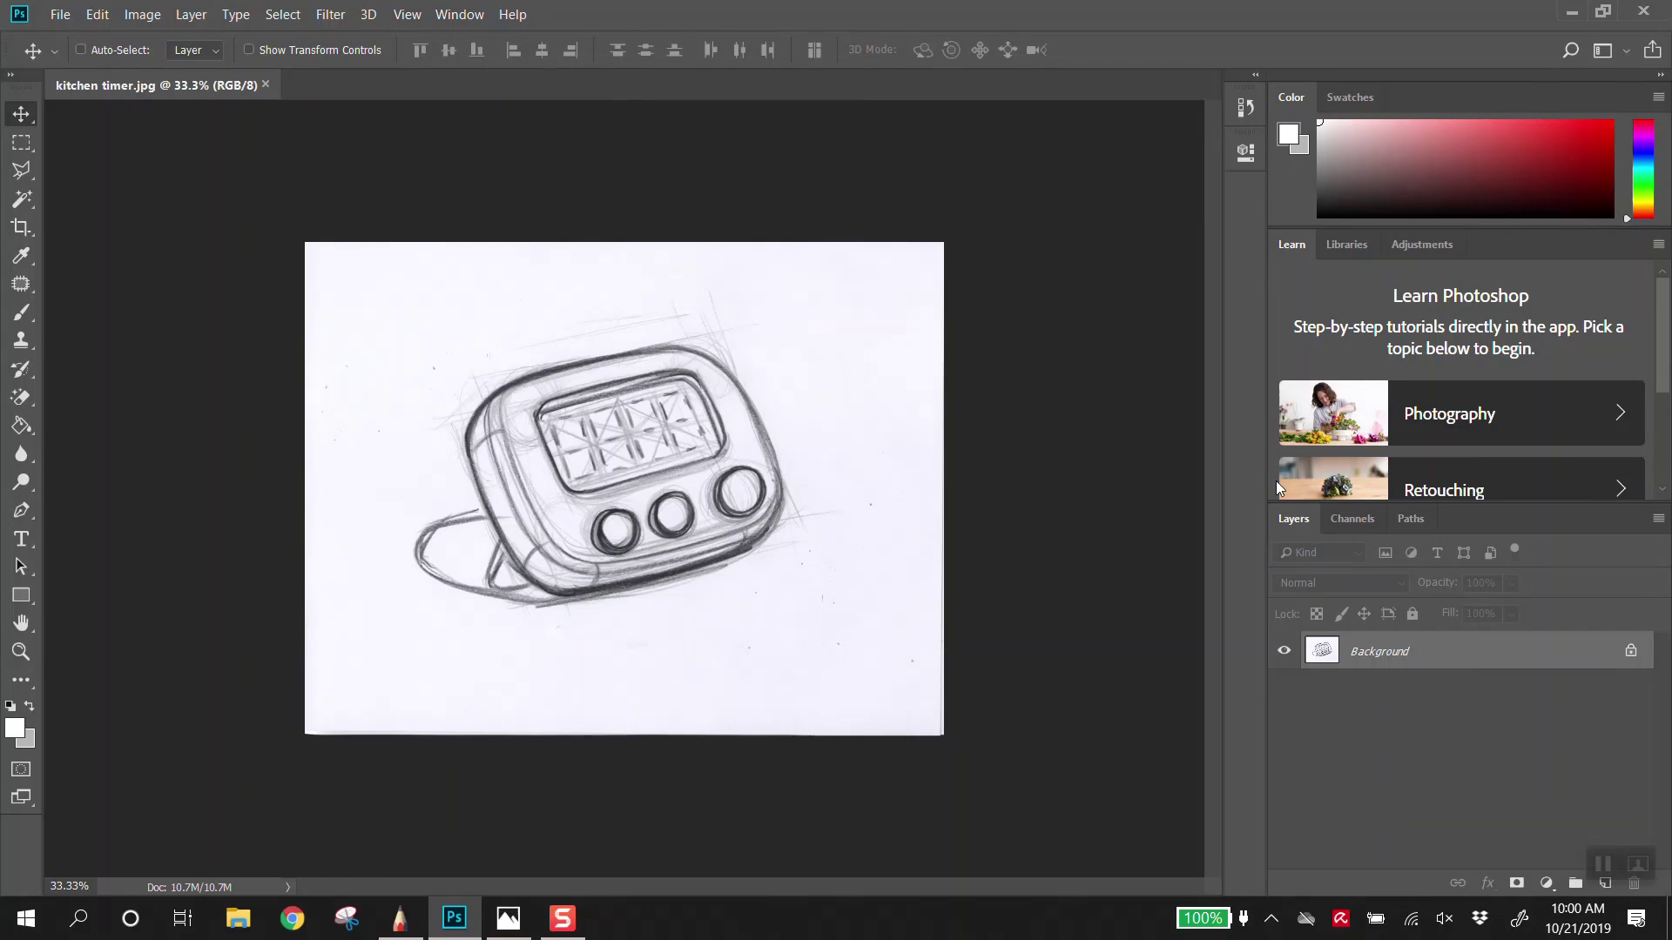
Step: Move the Layers tab behind Channels and Paths in its panel group
mouse_move(1296, 519)
mouse_down()
mouse_move(1101, 289)
mouse_move(1286, 520)
mouse_up()
mouse_move(1283, 514)
mouse_down()
mouse_move(1240, 482)
mouse_move(1219, 421)
mouse_move(1190, 141)
mouse_move(1206, 151)
mouse_move(1227, 463)
mouse_move(1282, 530)
mouse_move(1294, 515)
mouse_up()
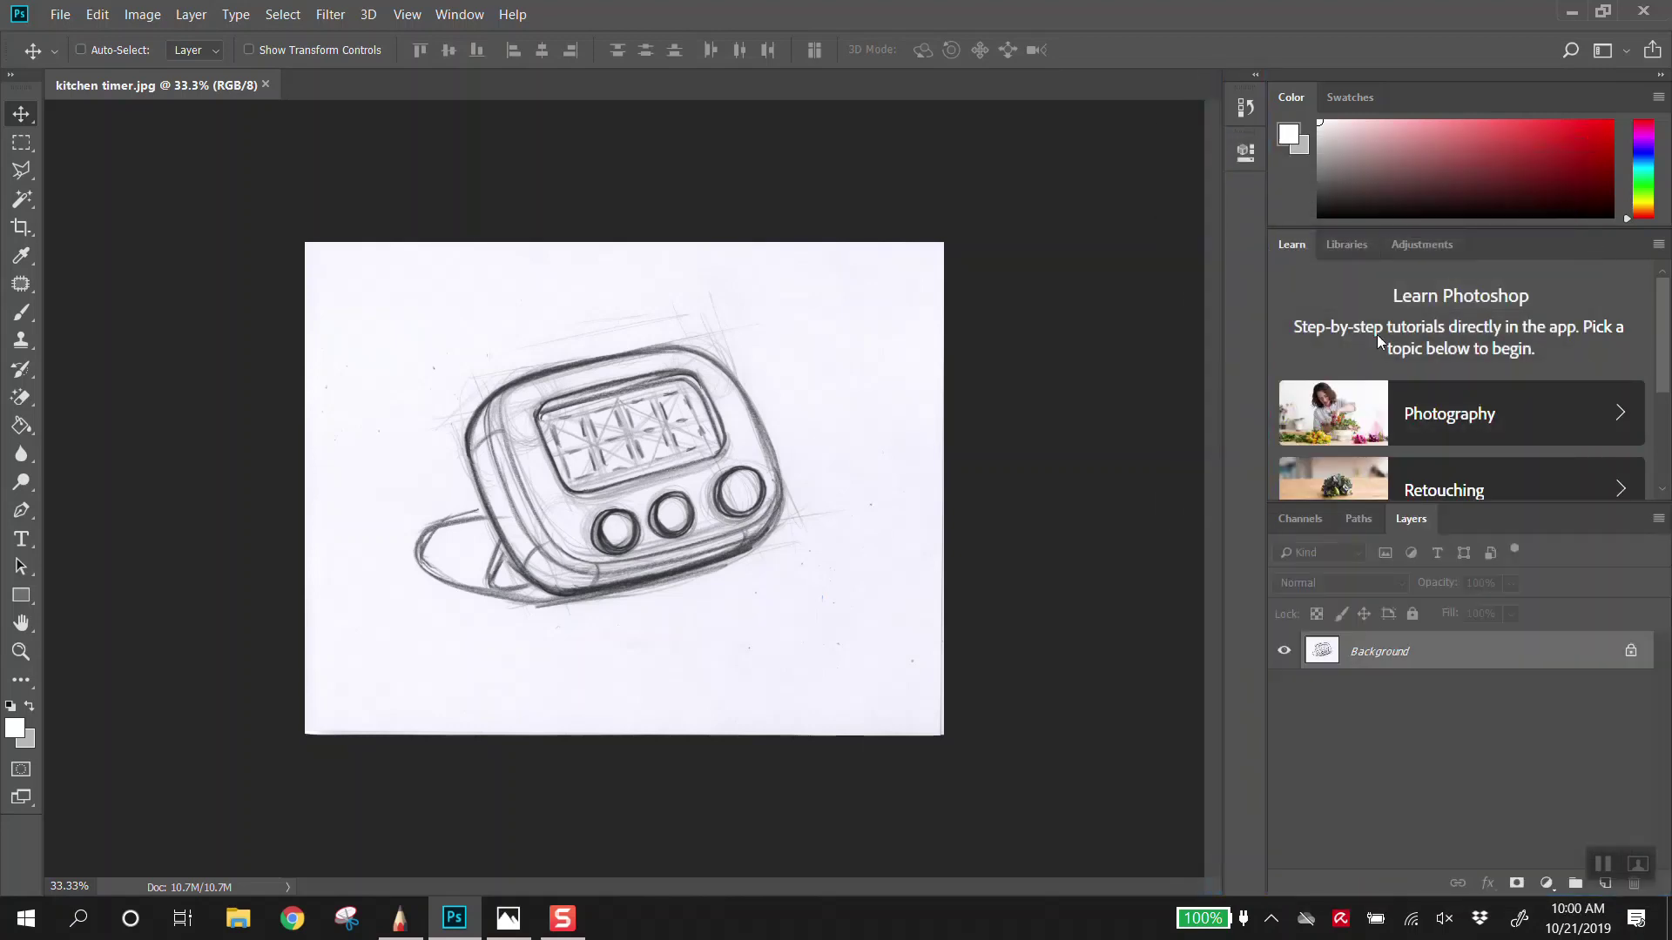
Step: Show the Adjustments panel and shorten its group to give the Layers panel more height
click(1659, 245)
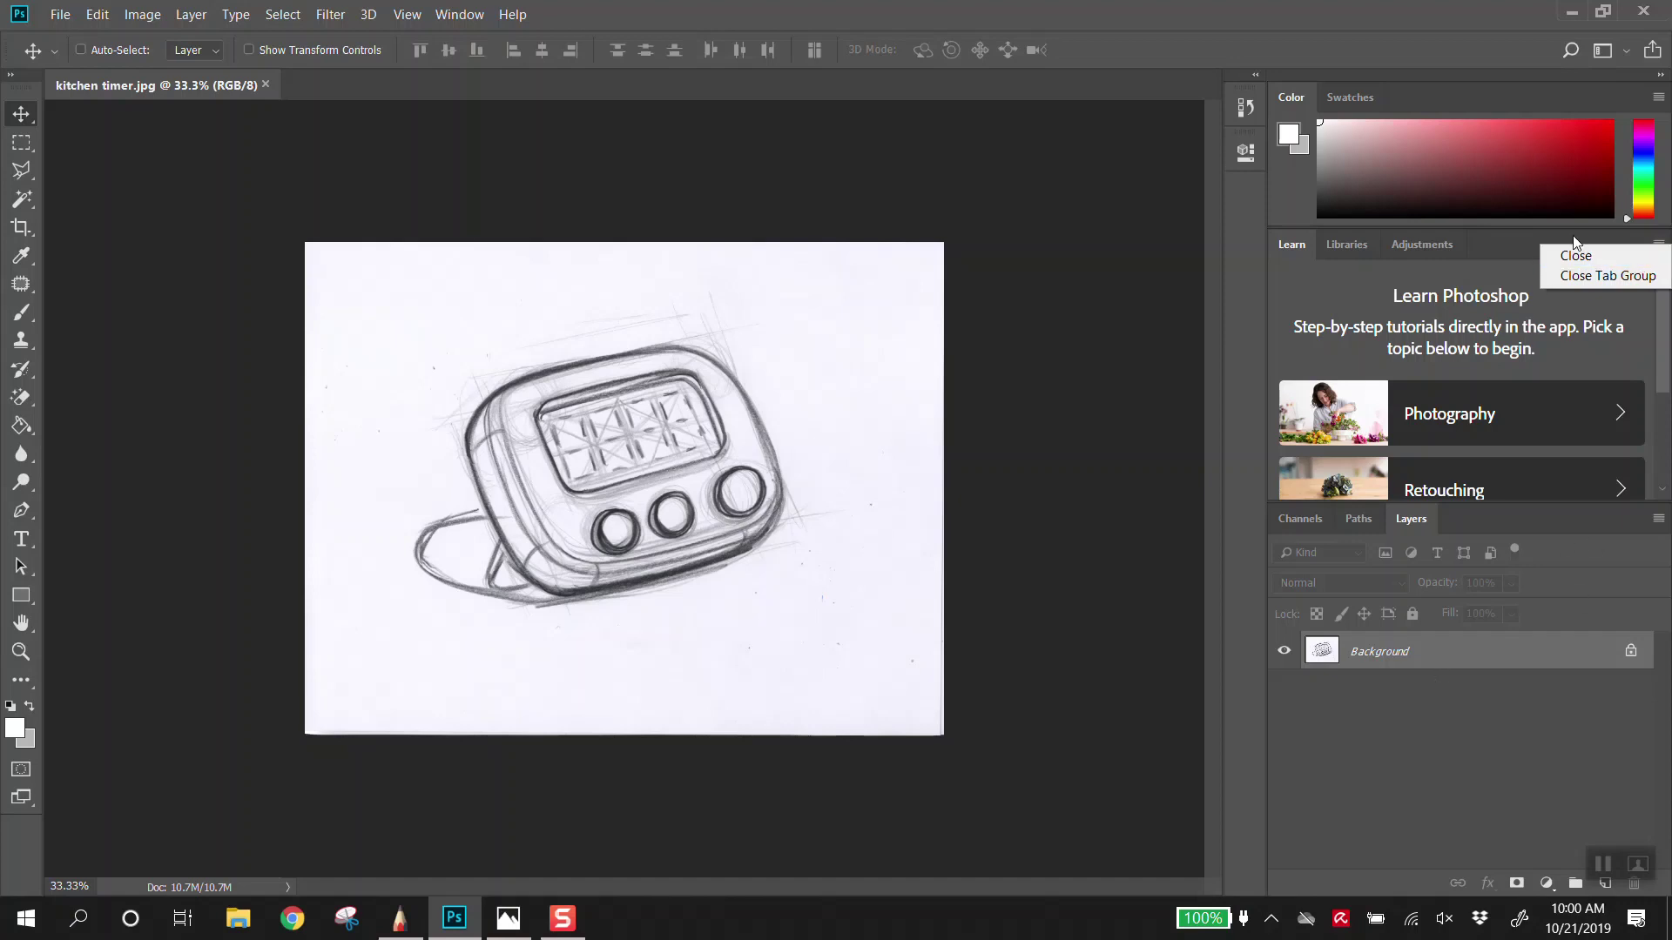
click(1366, 249)
click(1346, 244)
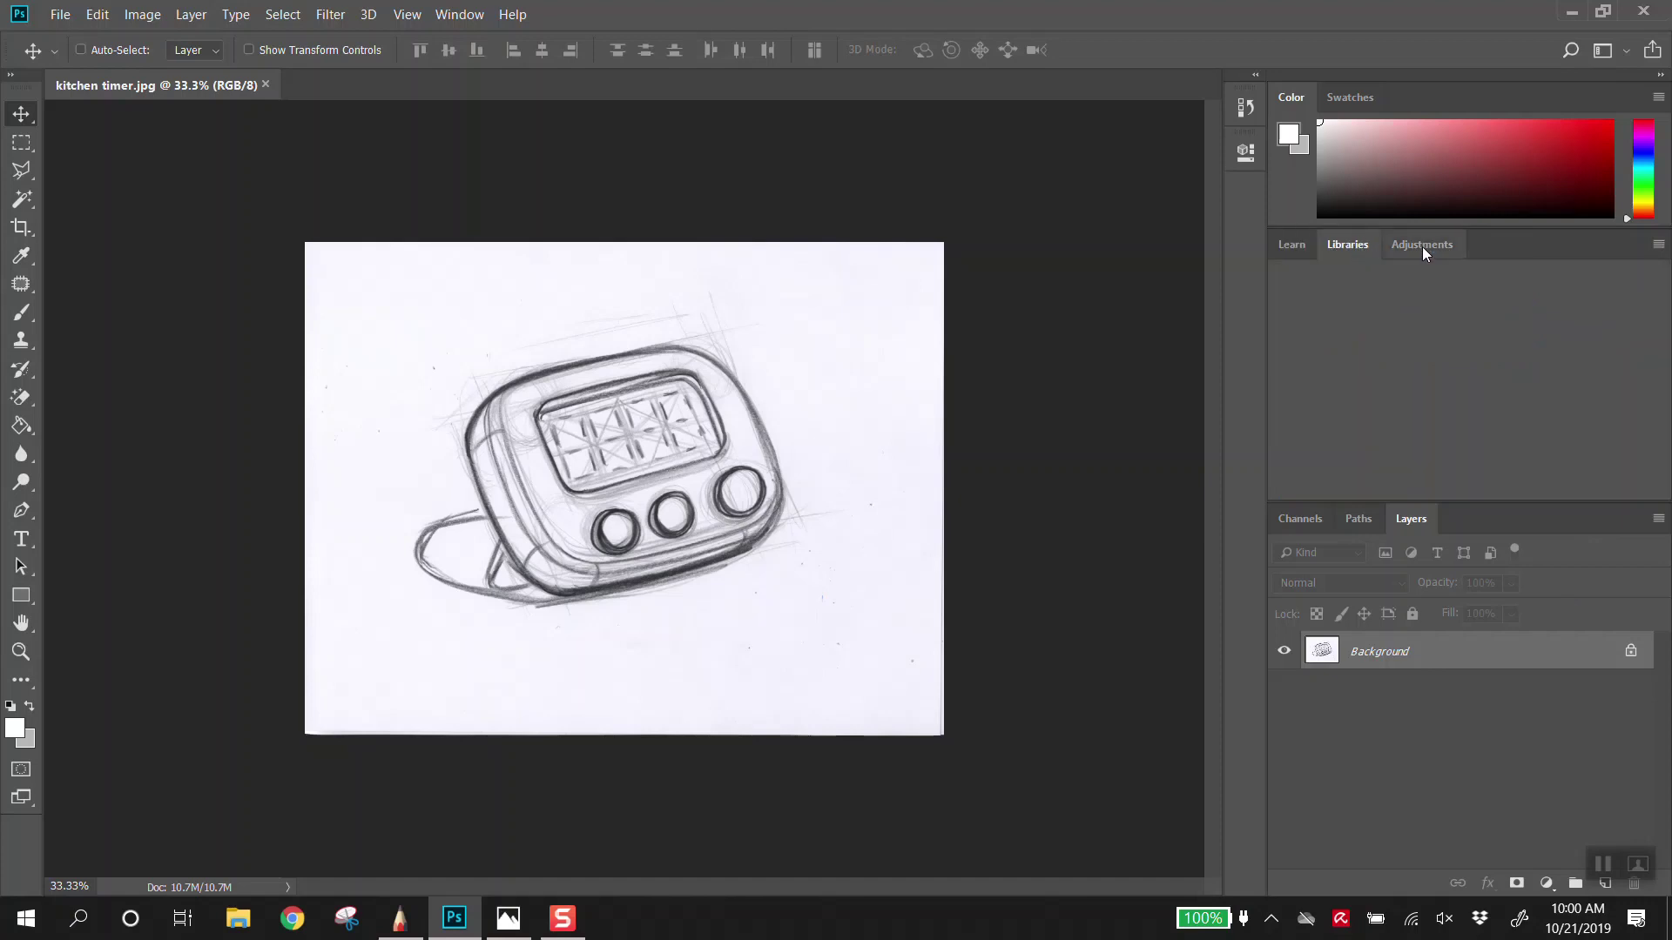
click(1419, 247)
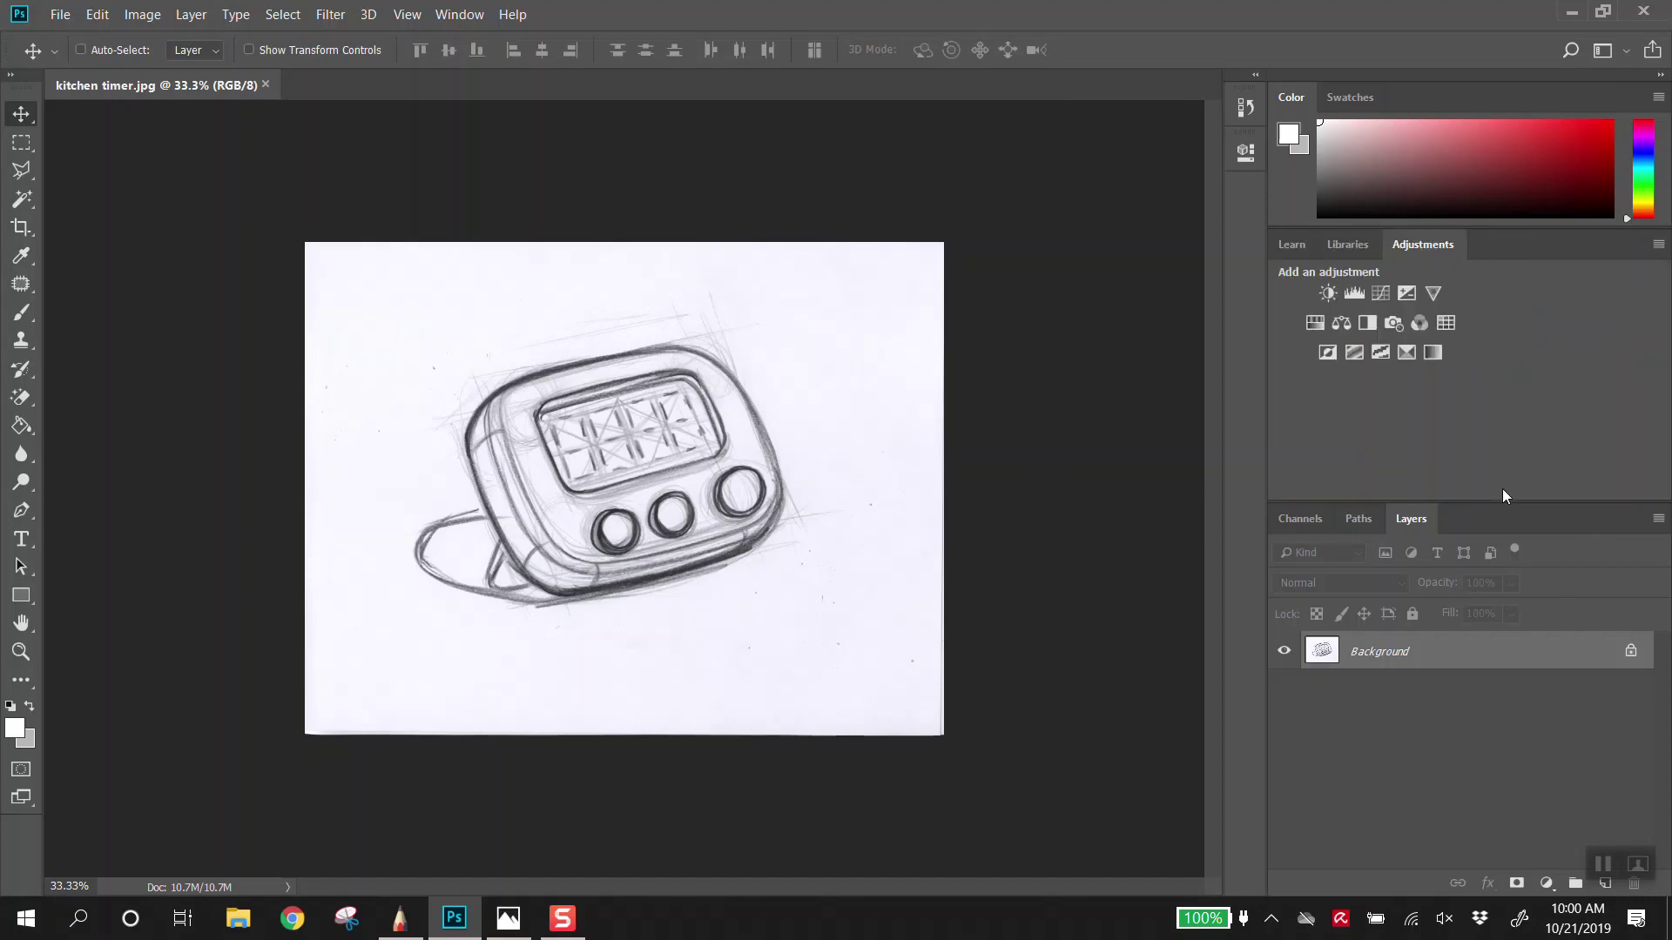
drag(1496, 501, 1495, 372)
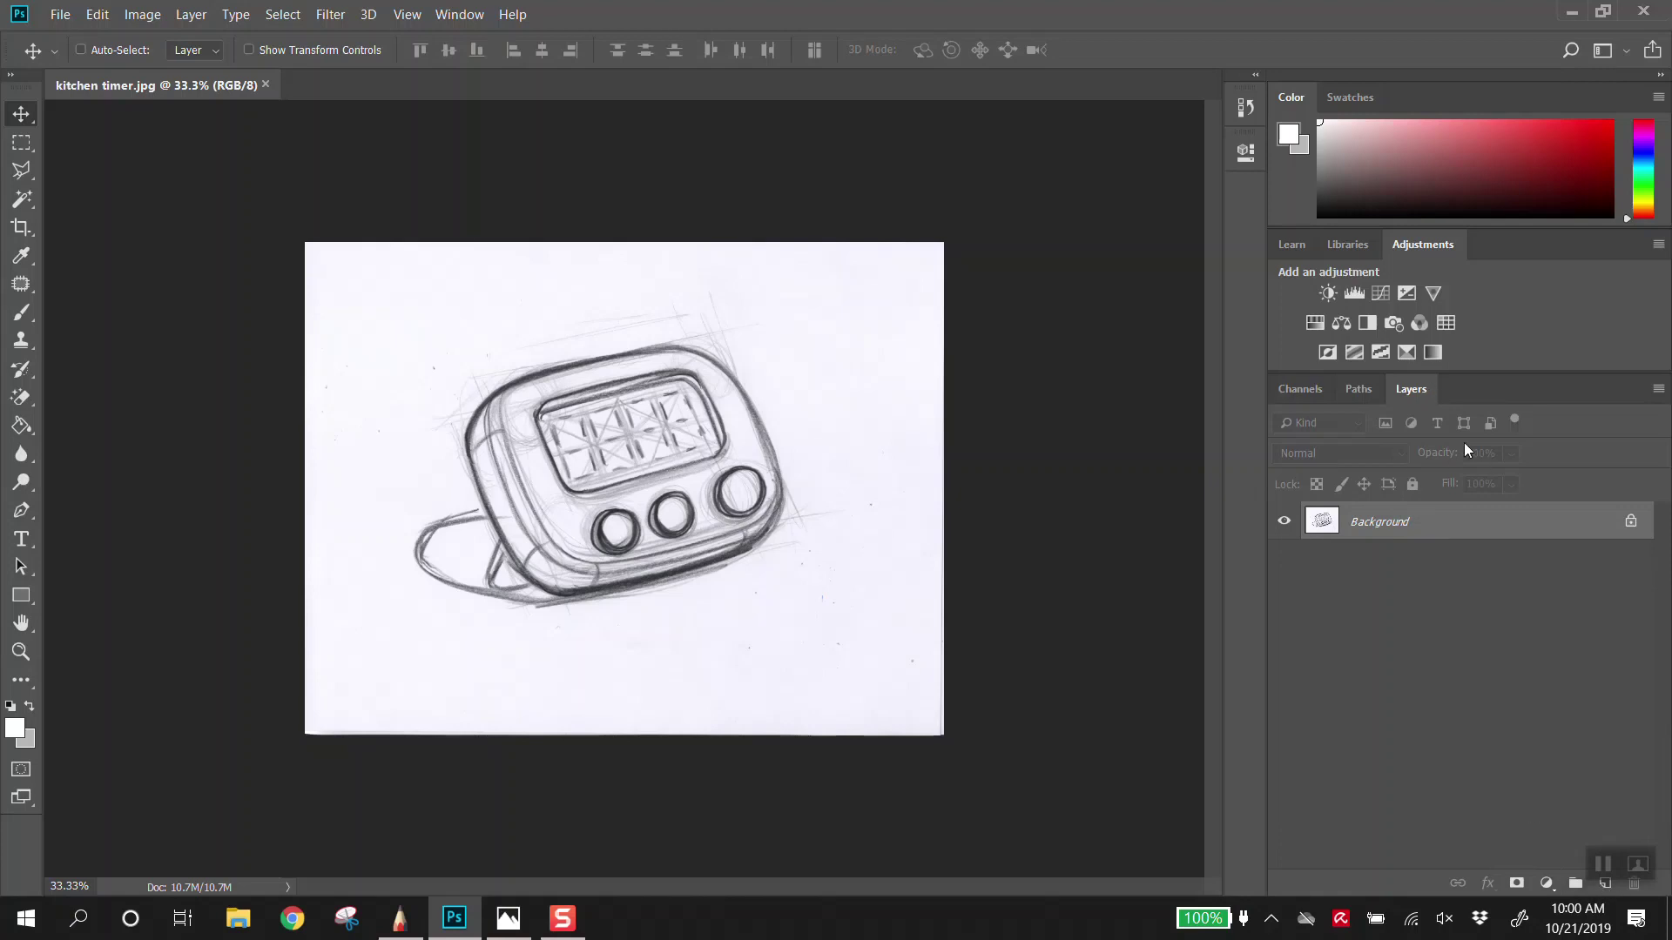
Step: Put the Layers tab back in front of Channels and Paths, and collapse and re-expand that panel group
drag(1402, 389, 1292, 389)
double_click(1287, 392)
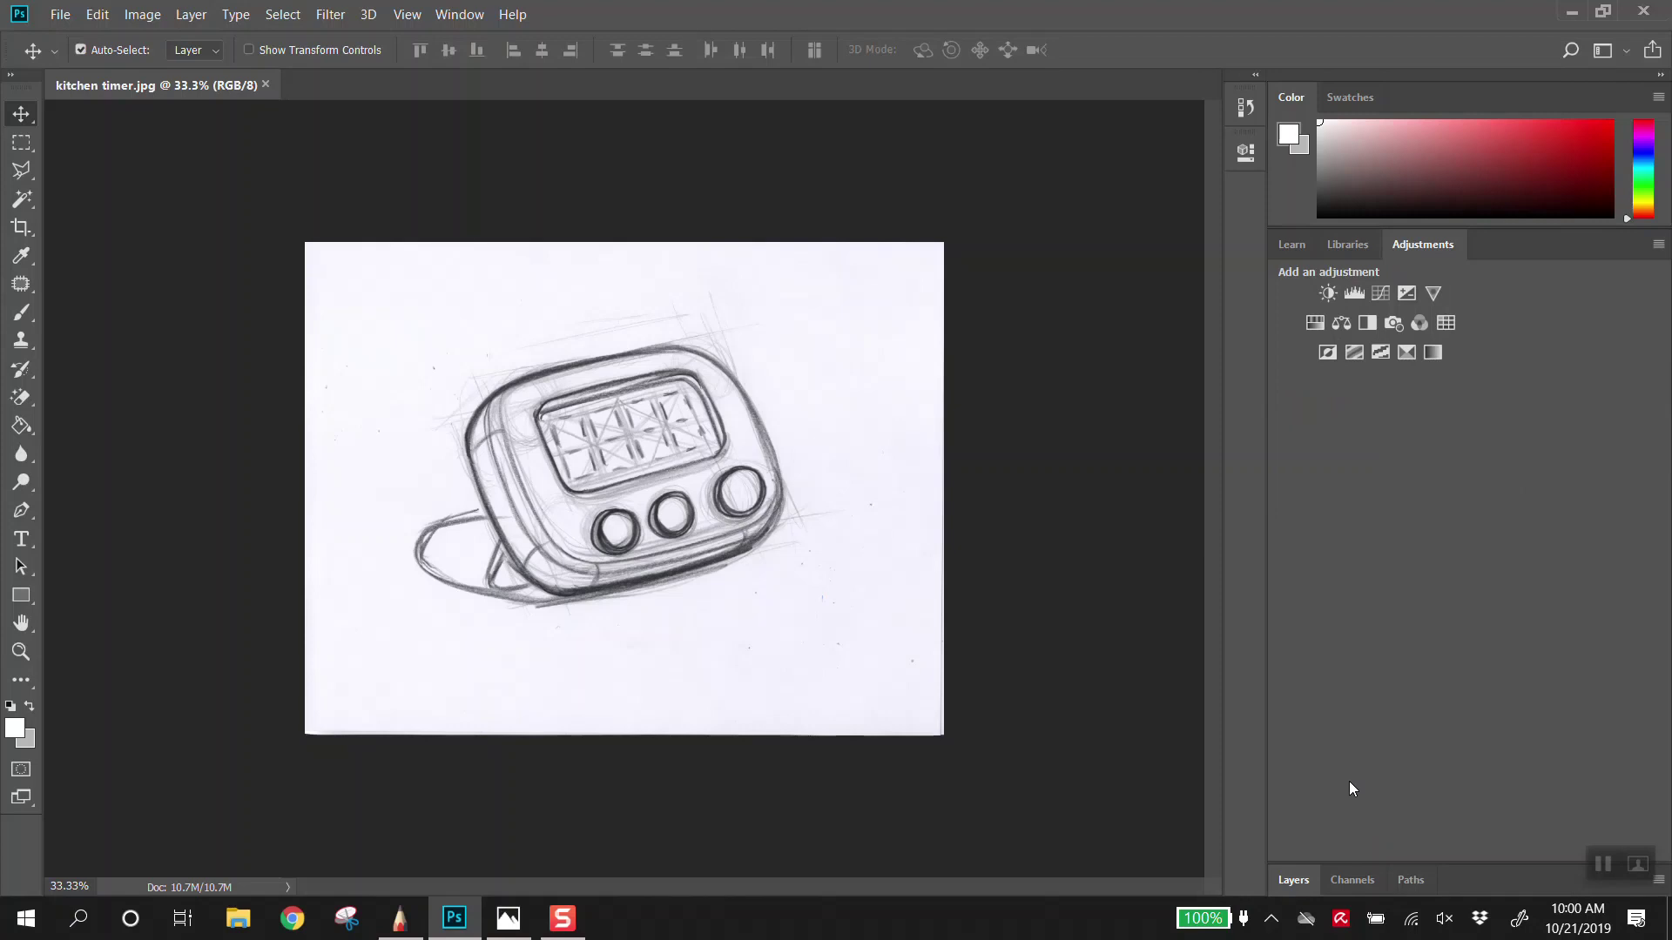
double_click(1297, 867)
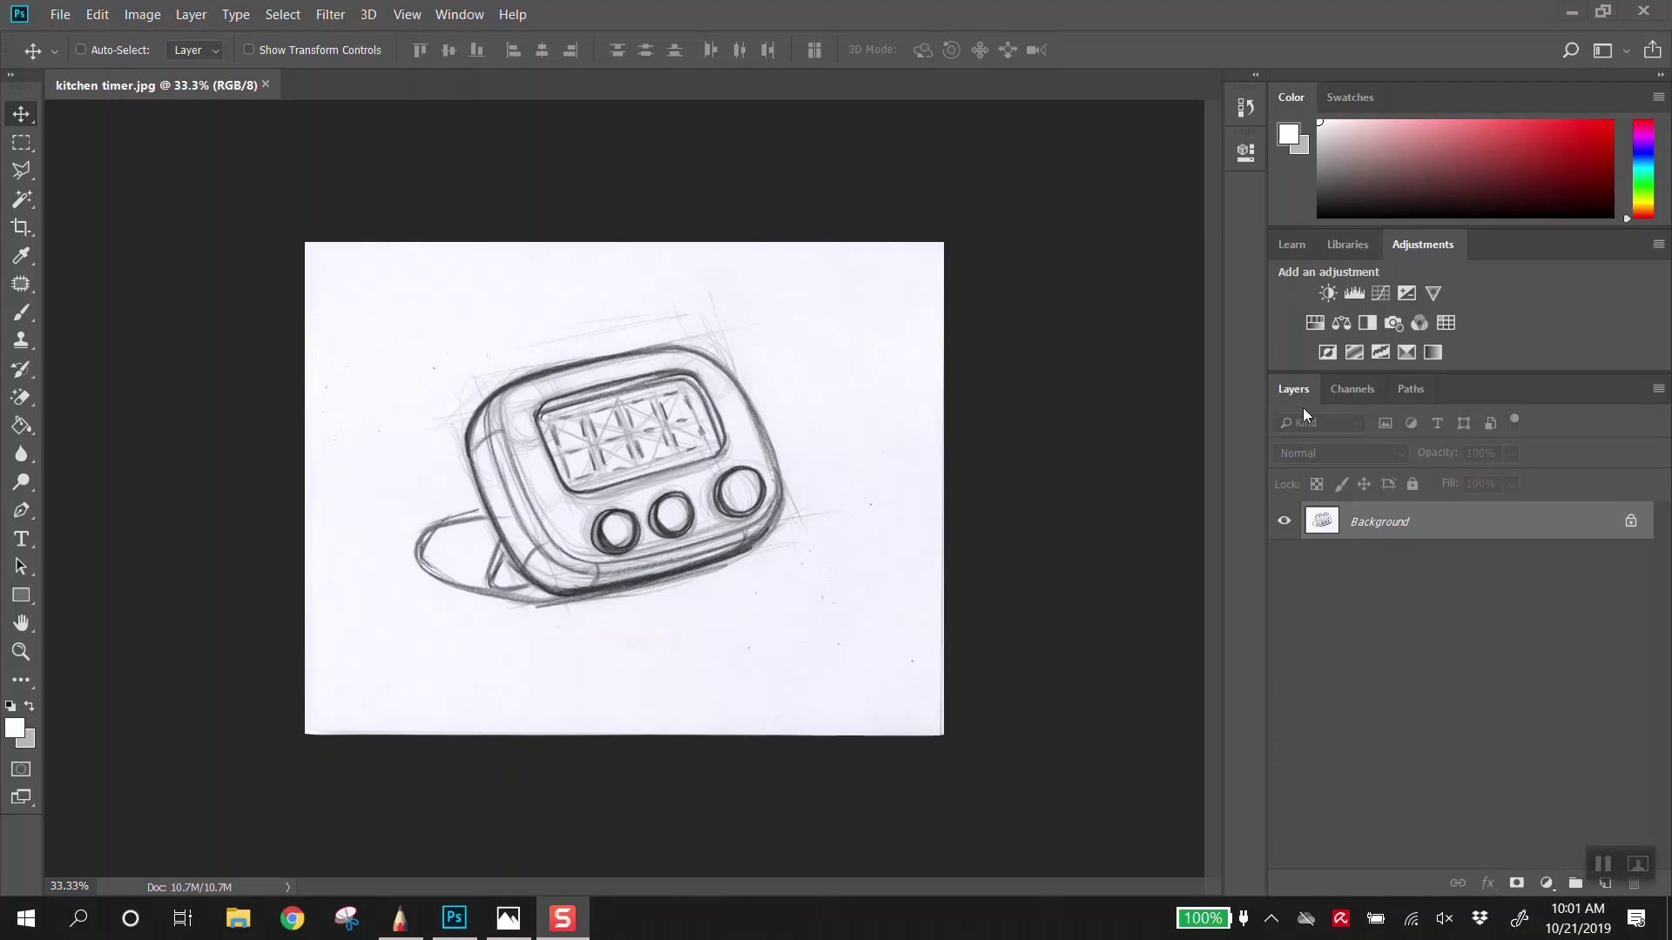
Step: Float the Layers panel, add a new empty layer above the background, and dock the panel back beside Channels and Paths
drag(1303, 397, 1177, 291)
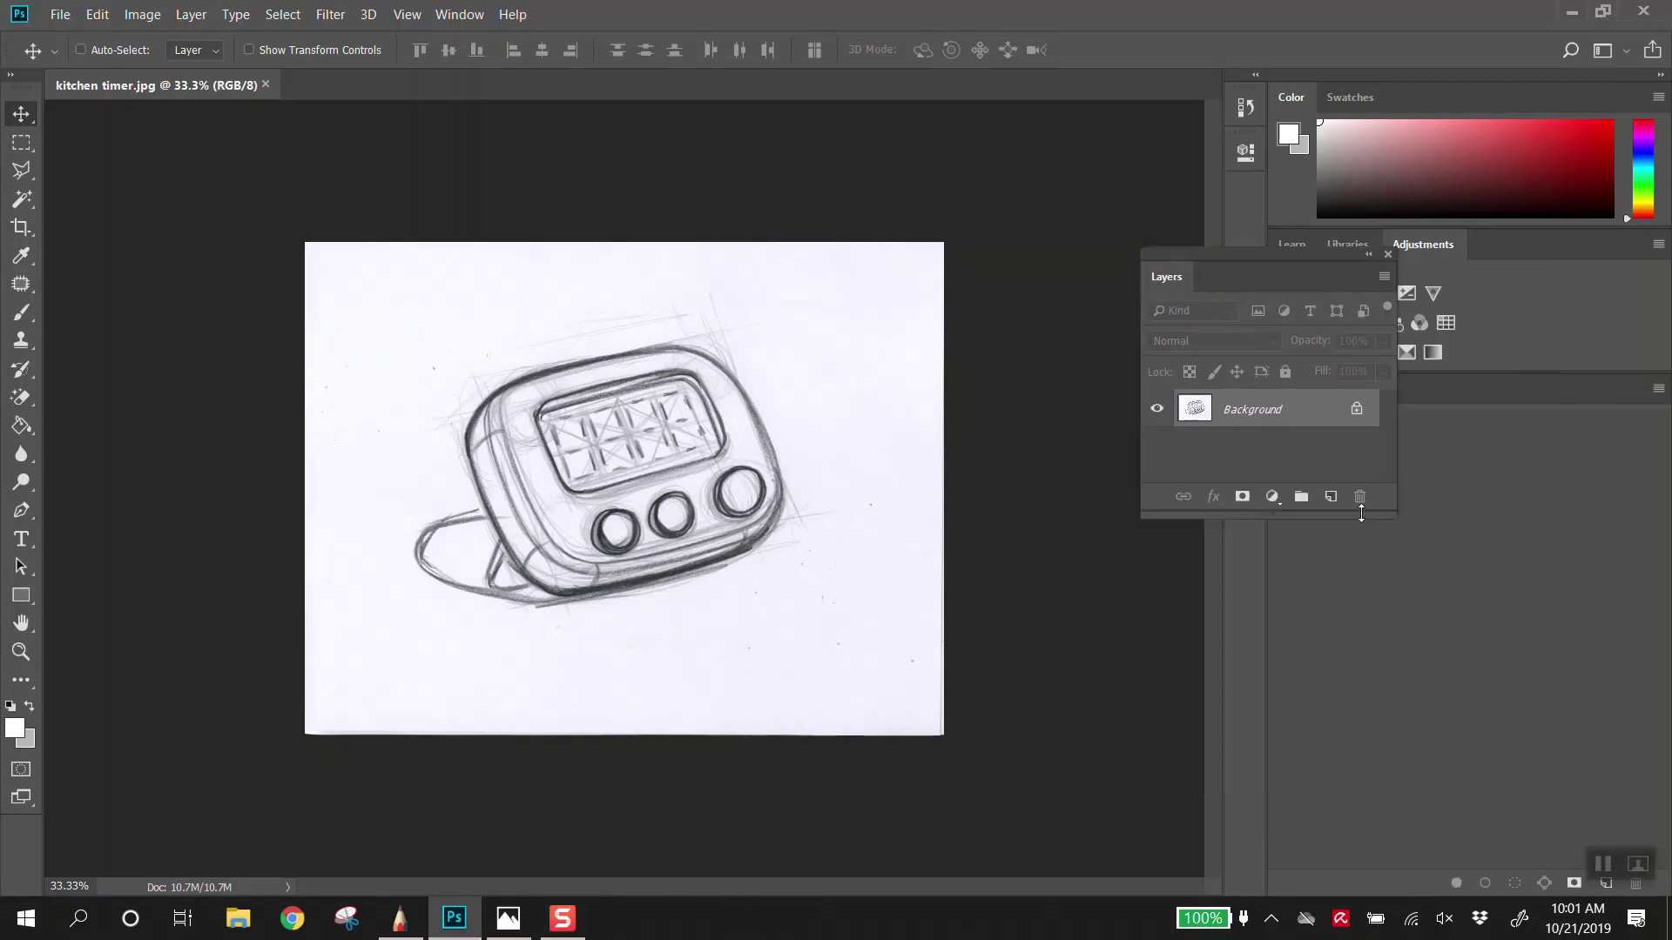
click(1333, 501)
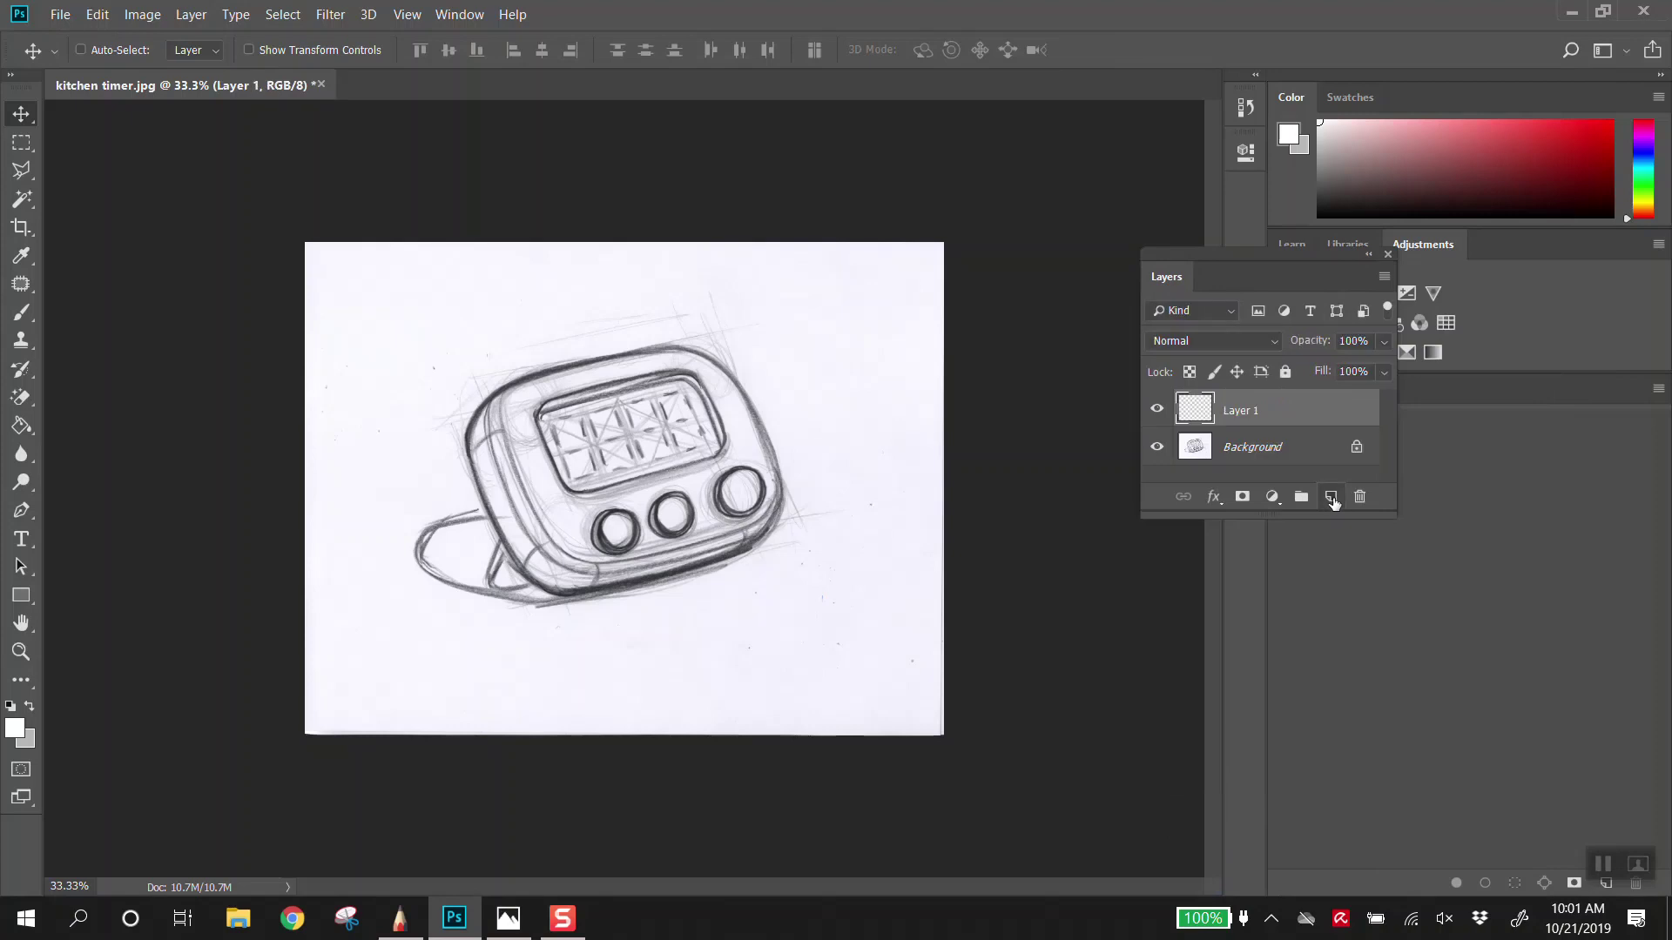
drag(1240, 262, 1287, 385)
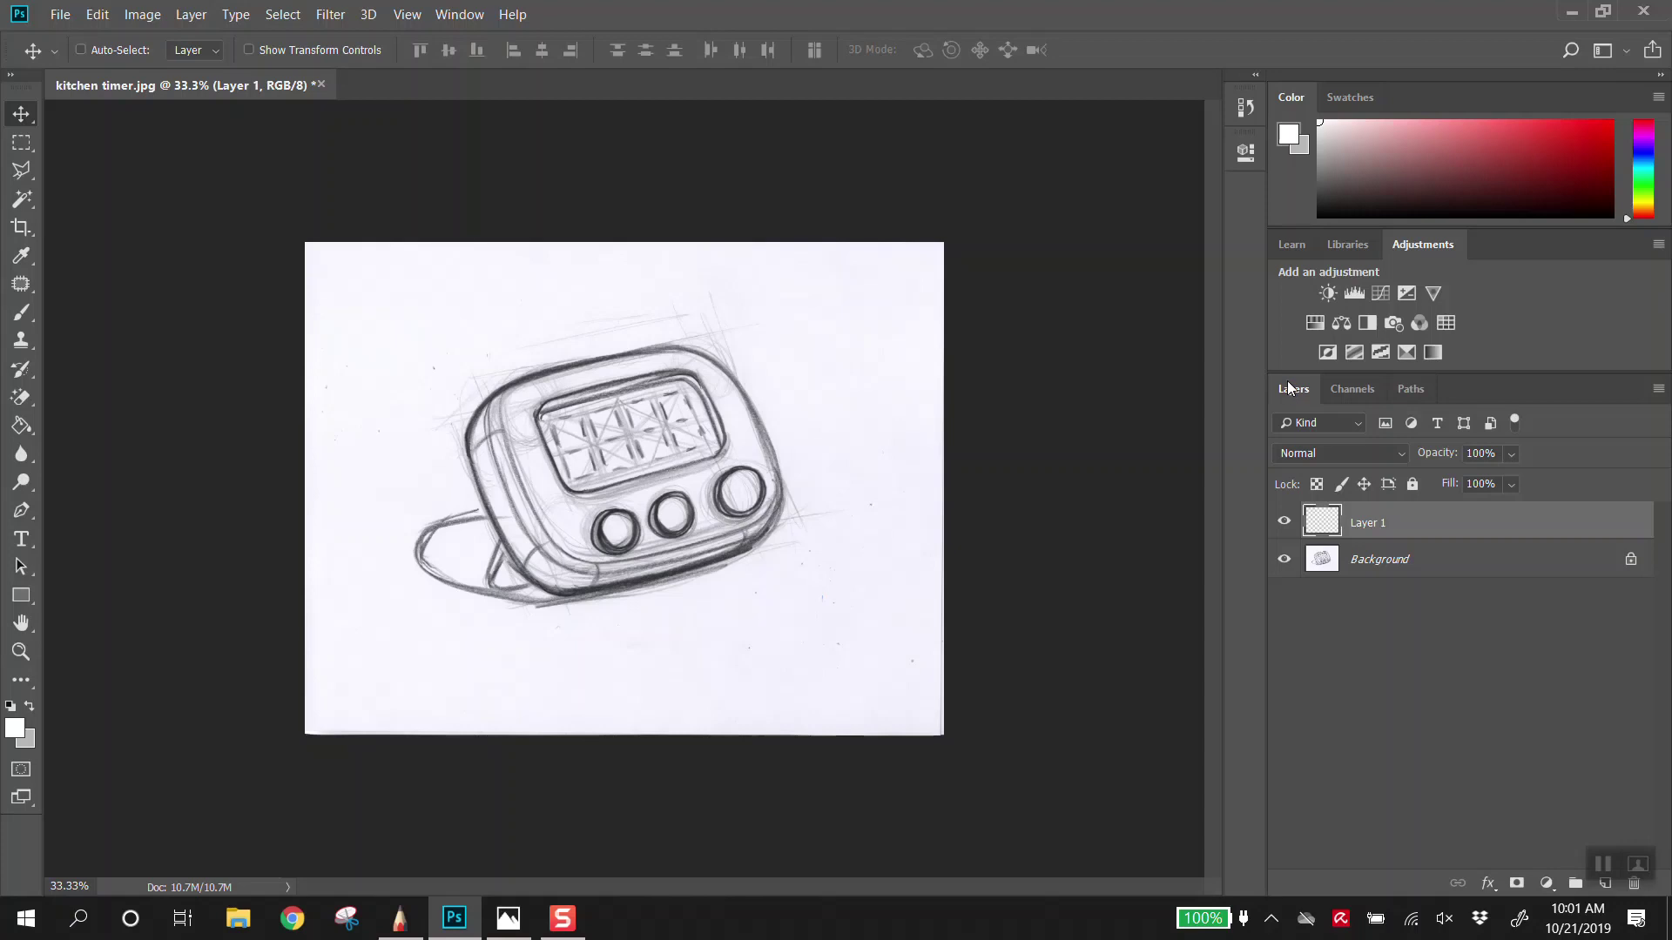
Step: Try filling Layer 1 with white using the Paint Bucket, undo the fill and return to the Move tool
click(22, 426)
click(453, 330)
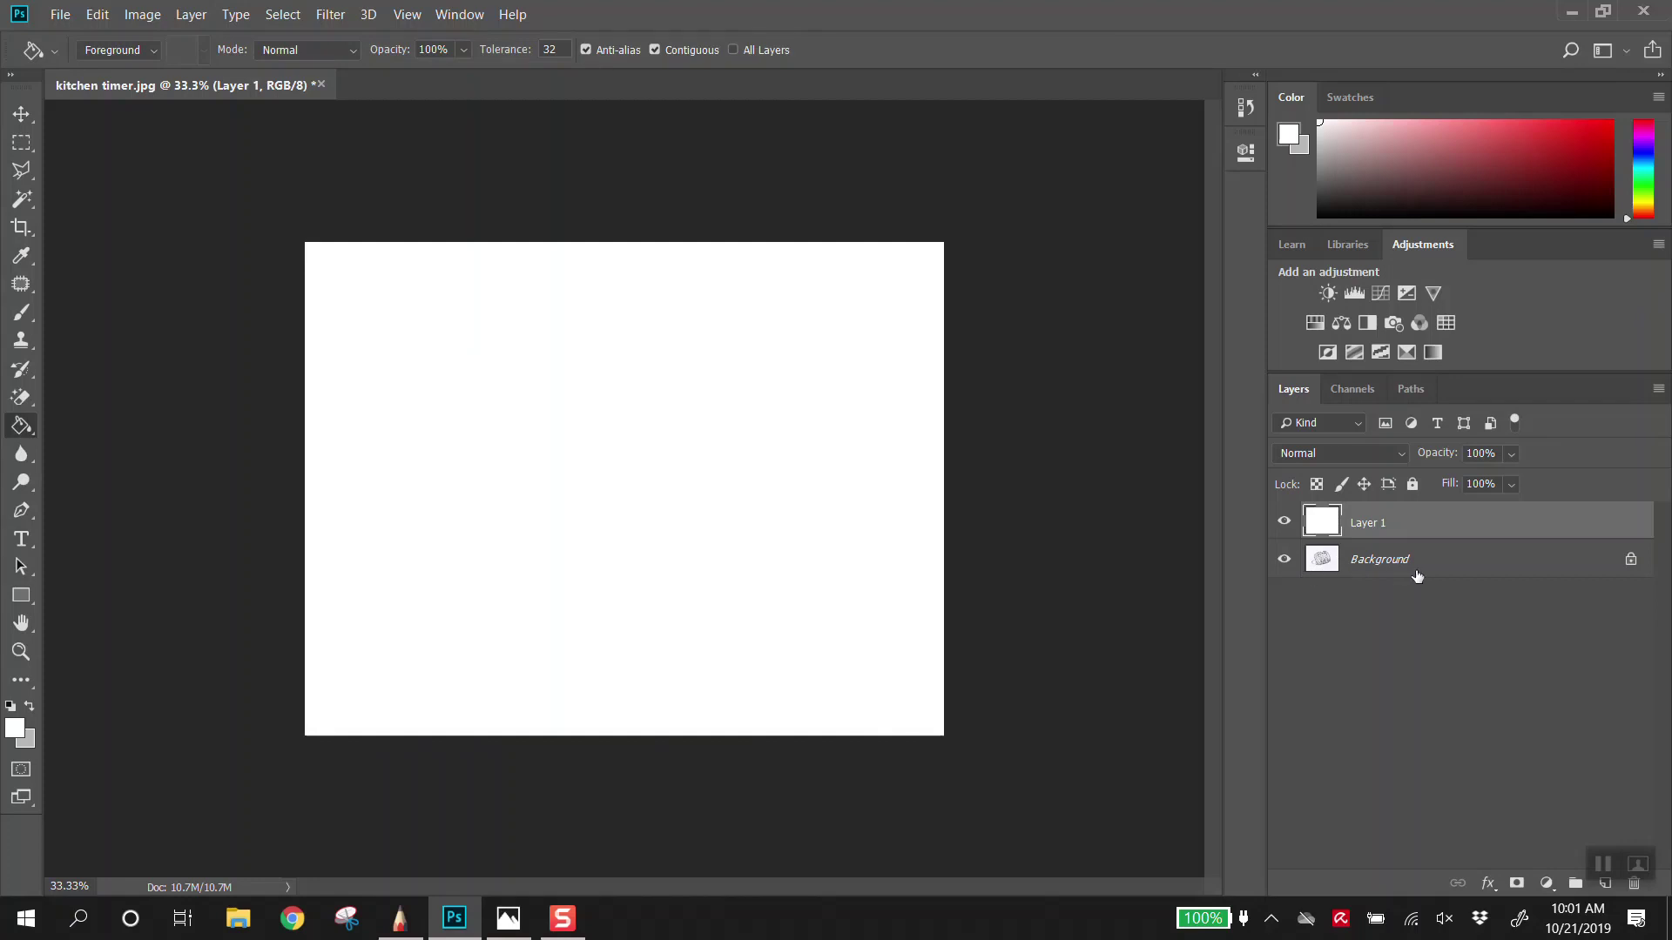
key(ctrl+z)
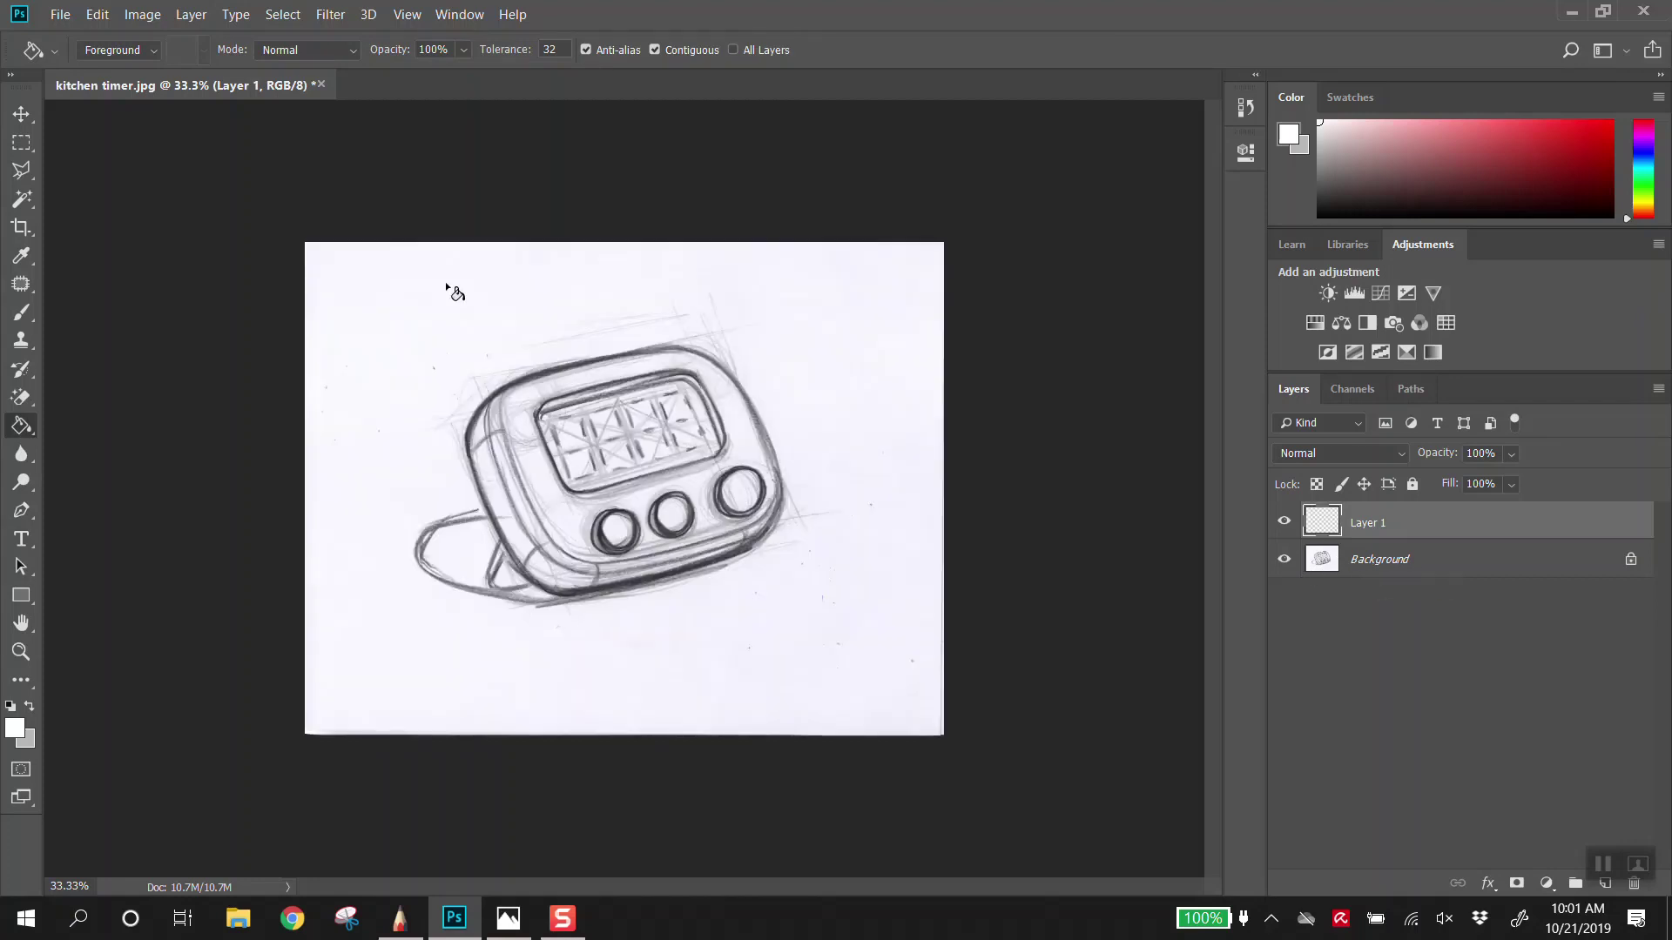
click(21, 113)
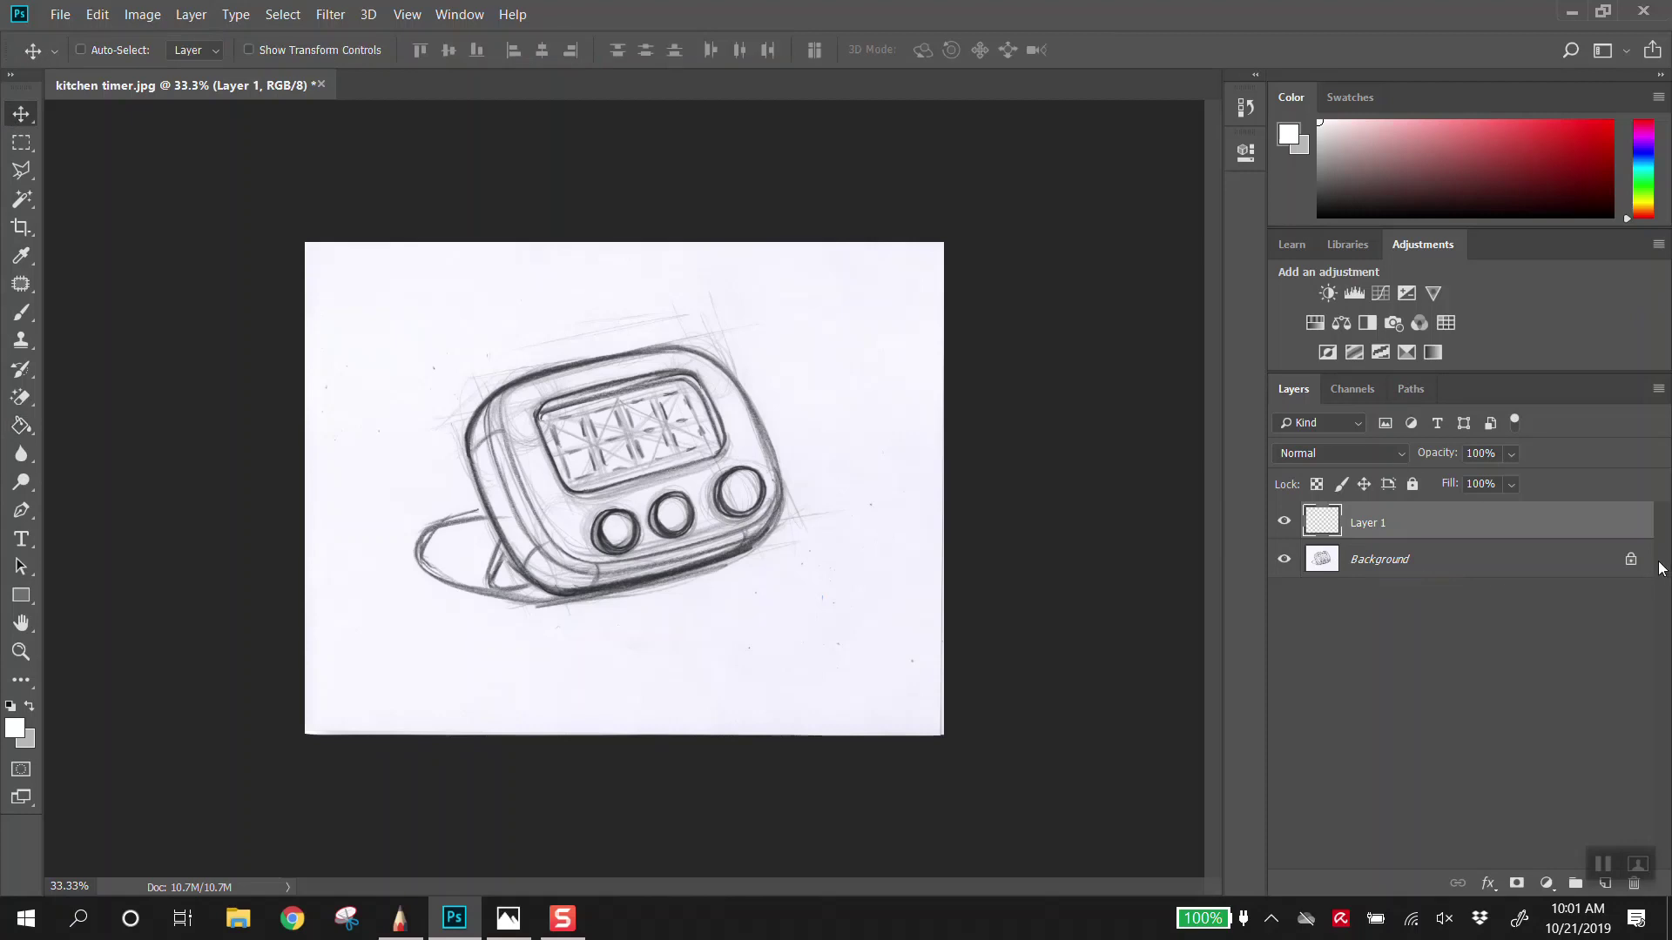
Step: Convert the locked Background into a regular layer, keeping the name Layer 0
click(1378, 571)
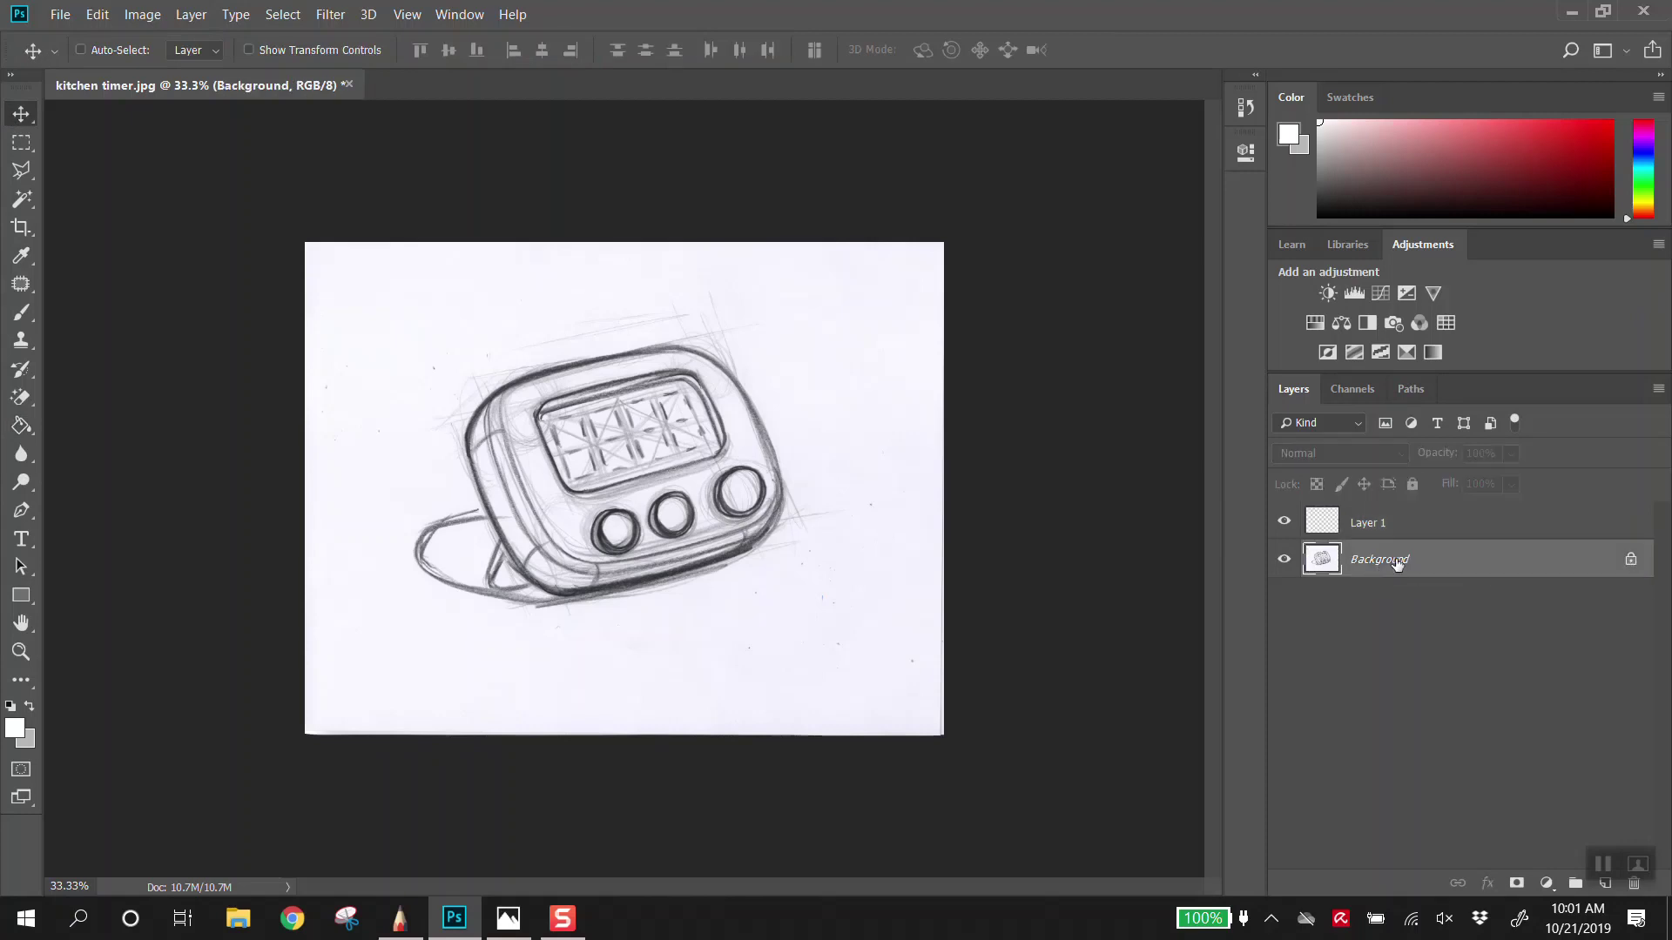
double_click(1483, 559)
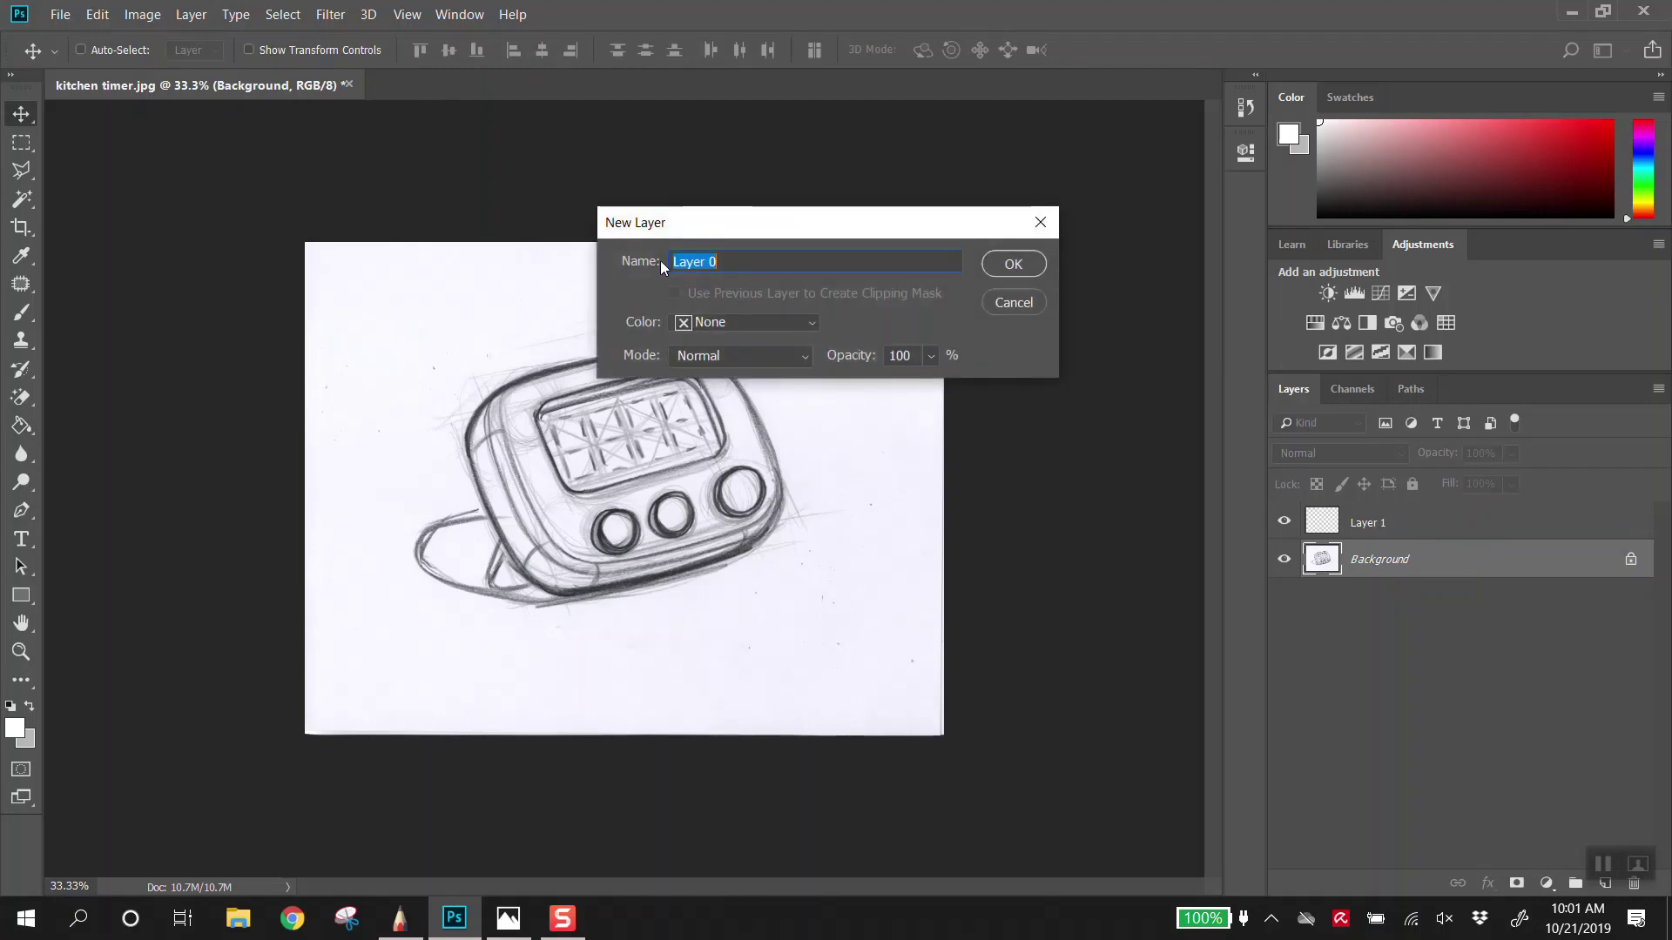
click(1014, 265)
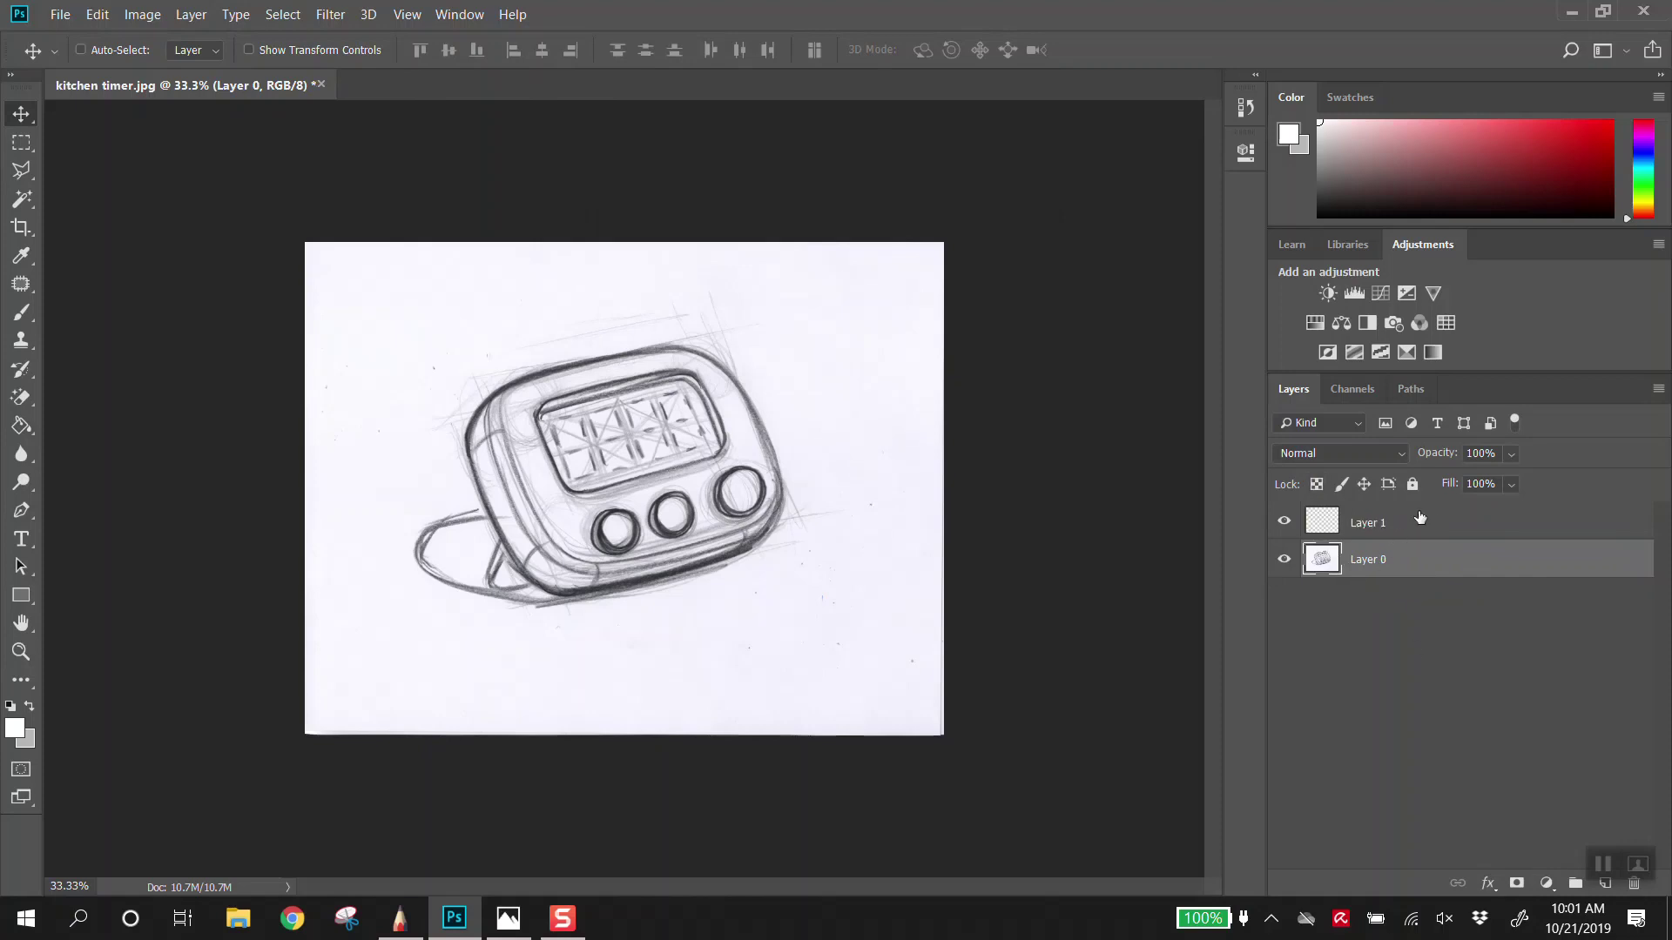
Step: Paint mid-grey shading on Layer 1 along the timer's left side and lower edge with a soft 90 px brush
click(1403, 529)
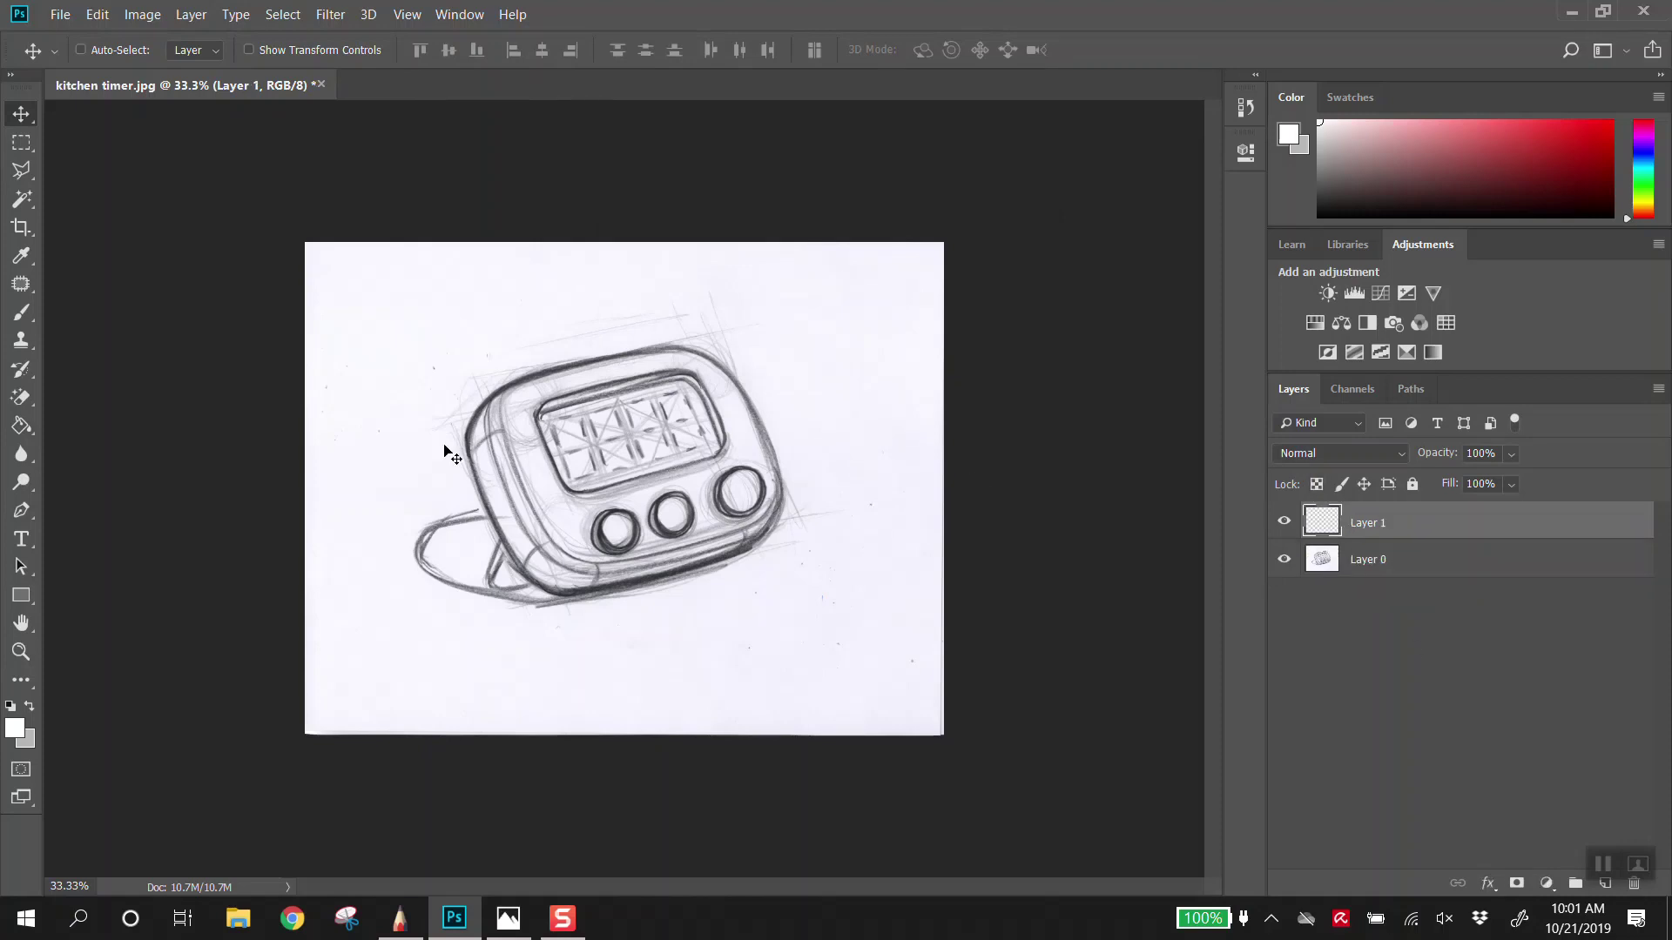
click(19, 322)
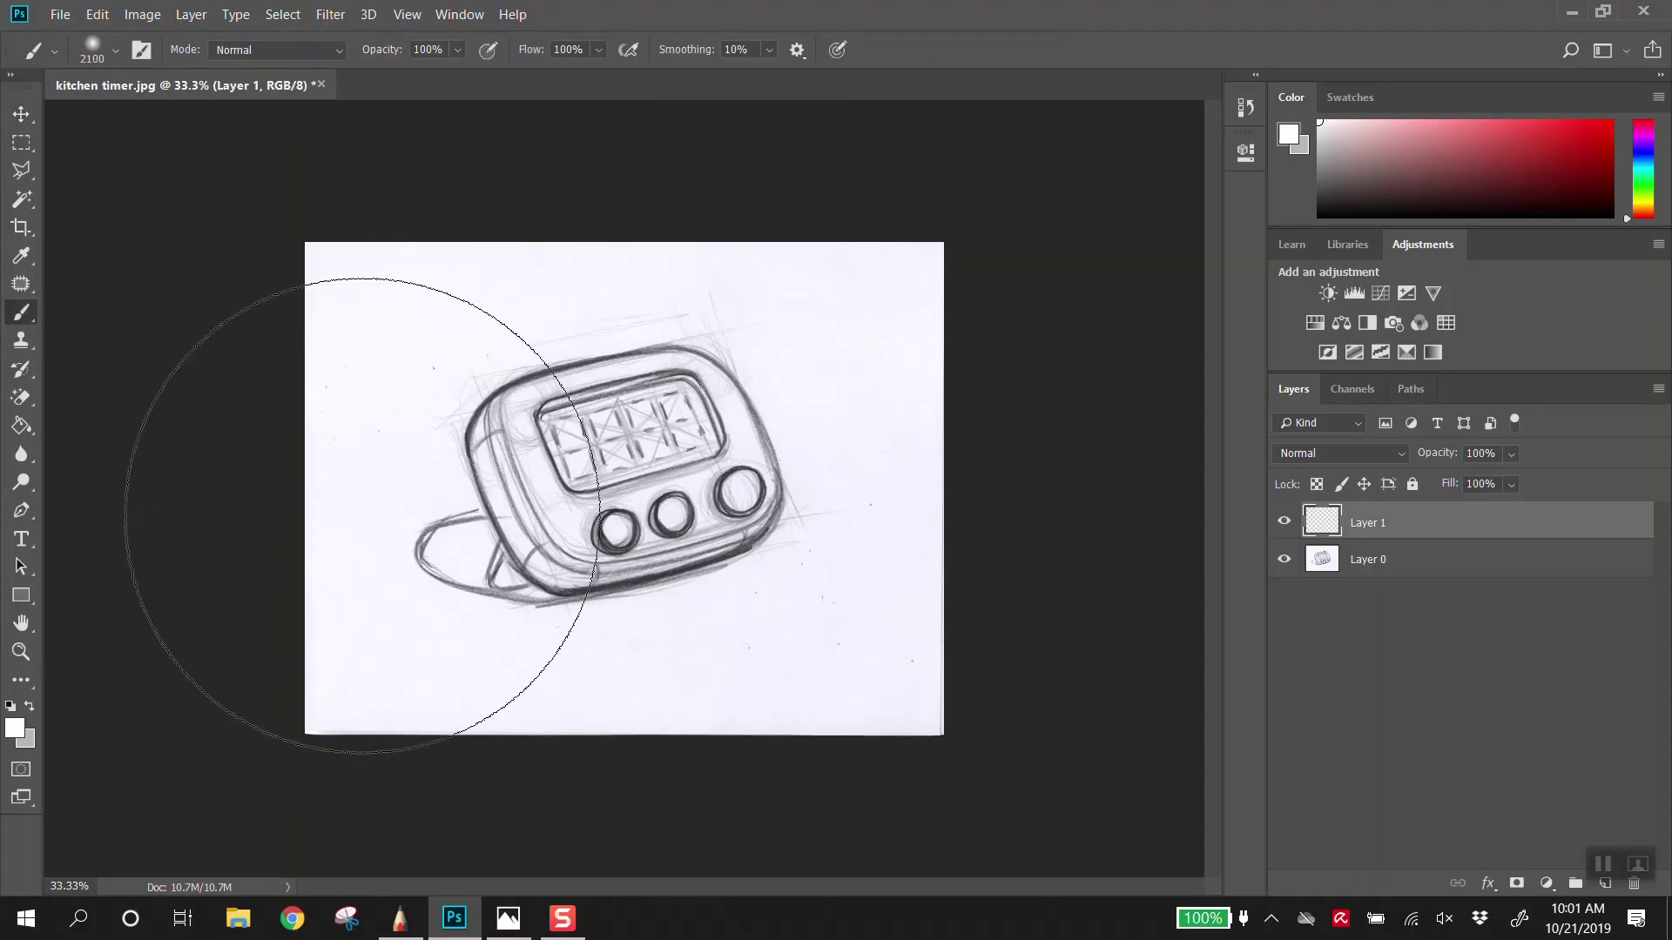
key(bracketleft)
key(bracketleft)
key(bracketleft)
key(bracketleft)
key(bracketleft)
key(bracketleft)
key(bracketleft)
key(bracketleft)
key(bracketleft)
click(1319, 164)
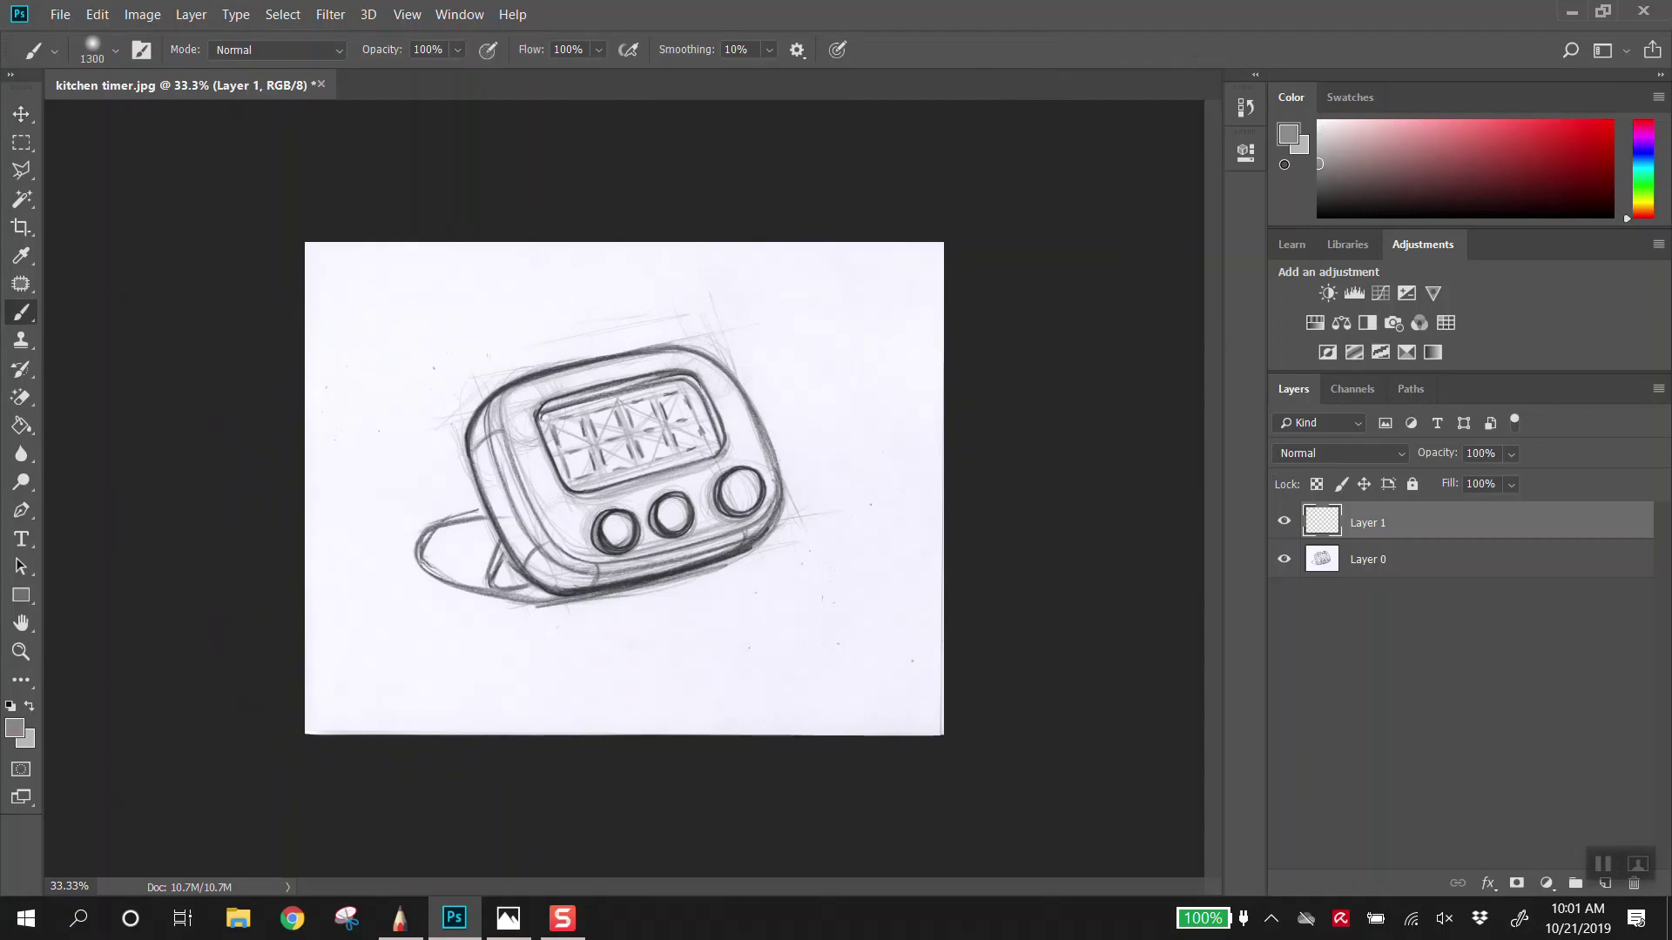
key(bracketleft)
key(bracketleft)
key(bracketleft)
key(bracketleft)
key(bracketleft)
key(bracketleft)
key(bracketleft)
key(bracketleft)
key(bracketleft)
key(bracketleft)
key(bracketleft)
key(bracketleft)
key(bracketleft)
key(bracketleft)
key(bracketleft)
key(bracketleft)
drag(526, 552, 489, 453)
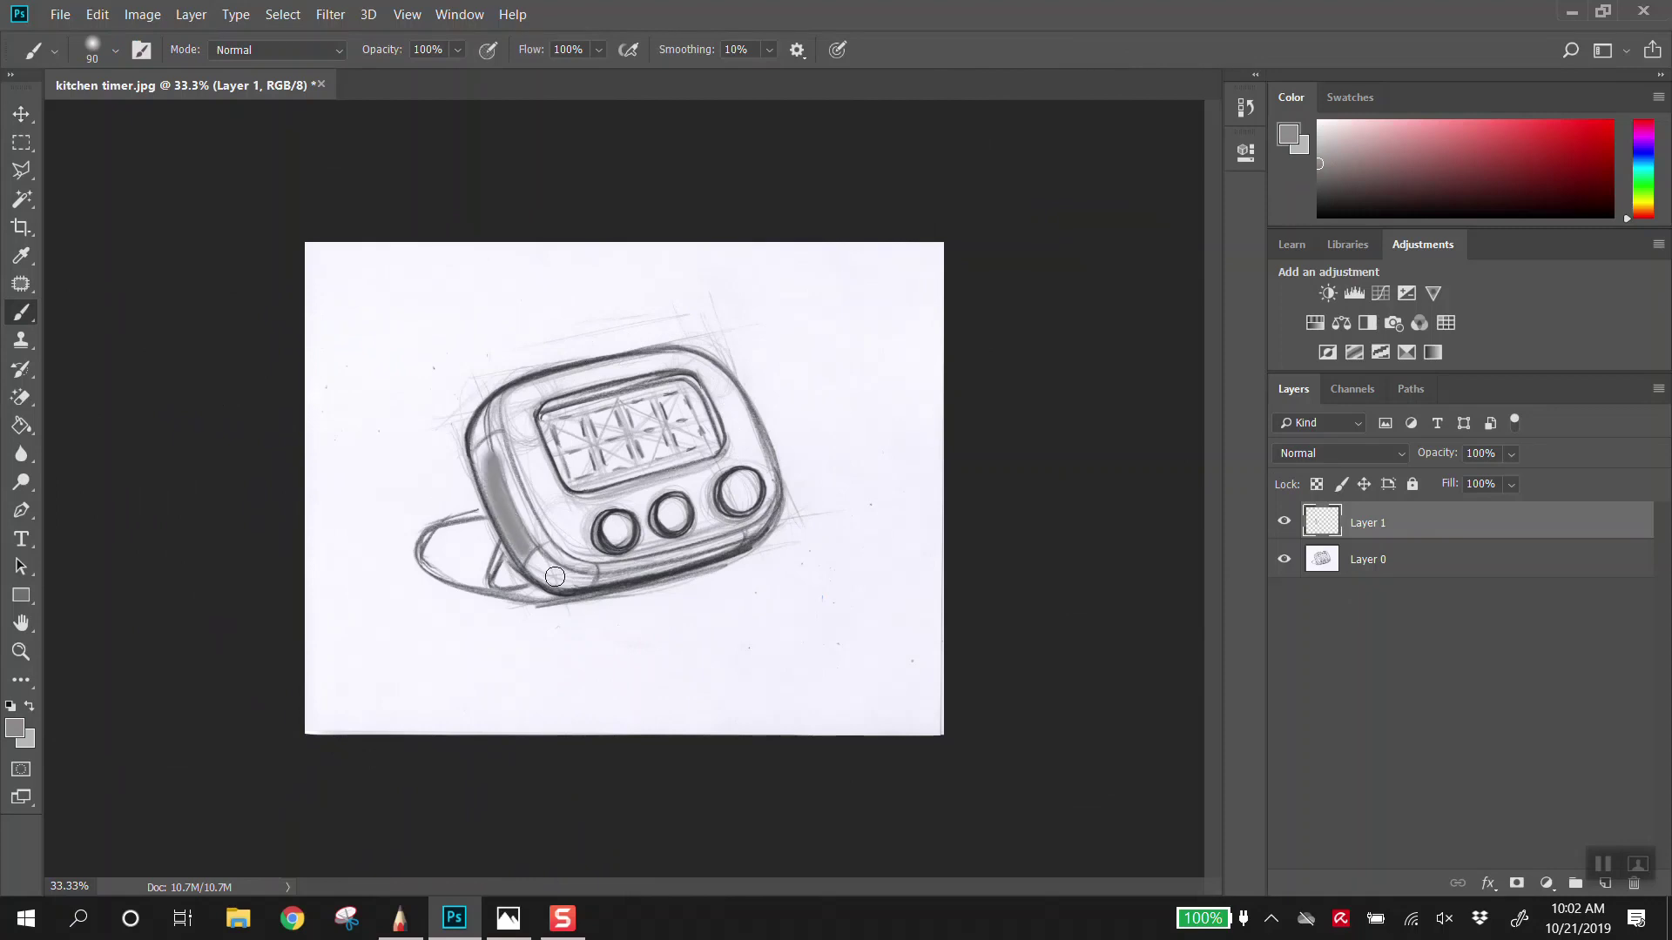
mouse_move(540, 568)
mouse_down()
mouse_move(582, 582)
mouse_move(744, 555)
mouse_up()
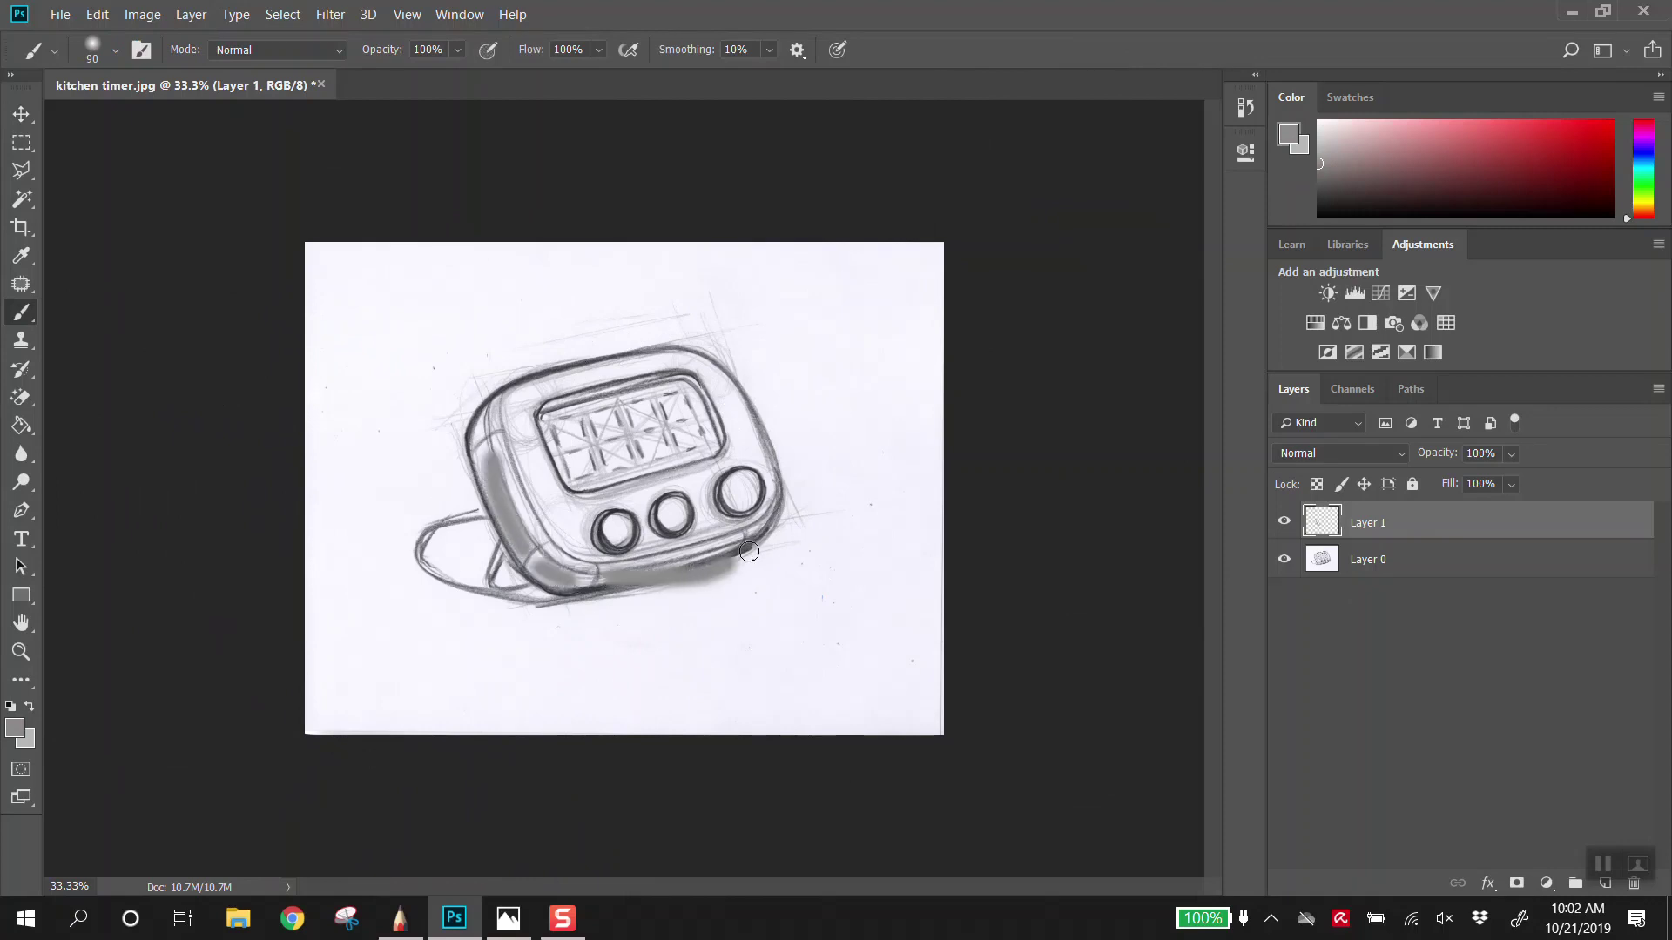
Step: Toggle the visibility of Layer 1 and leave the layer hidden
click(1284, 522)
click(1285, 522)
click(1284, 522)
Step: Duplicate Layer 0 twice and delete the second copy
click(1411, 565)
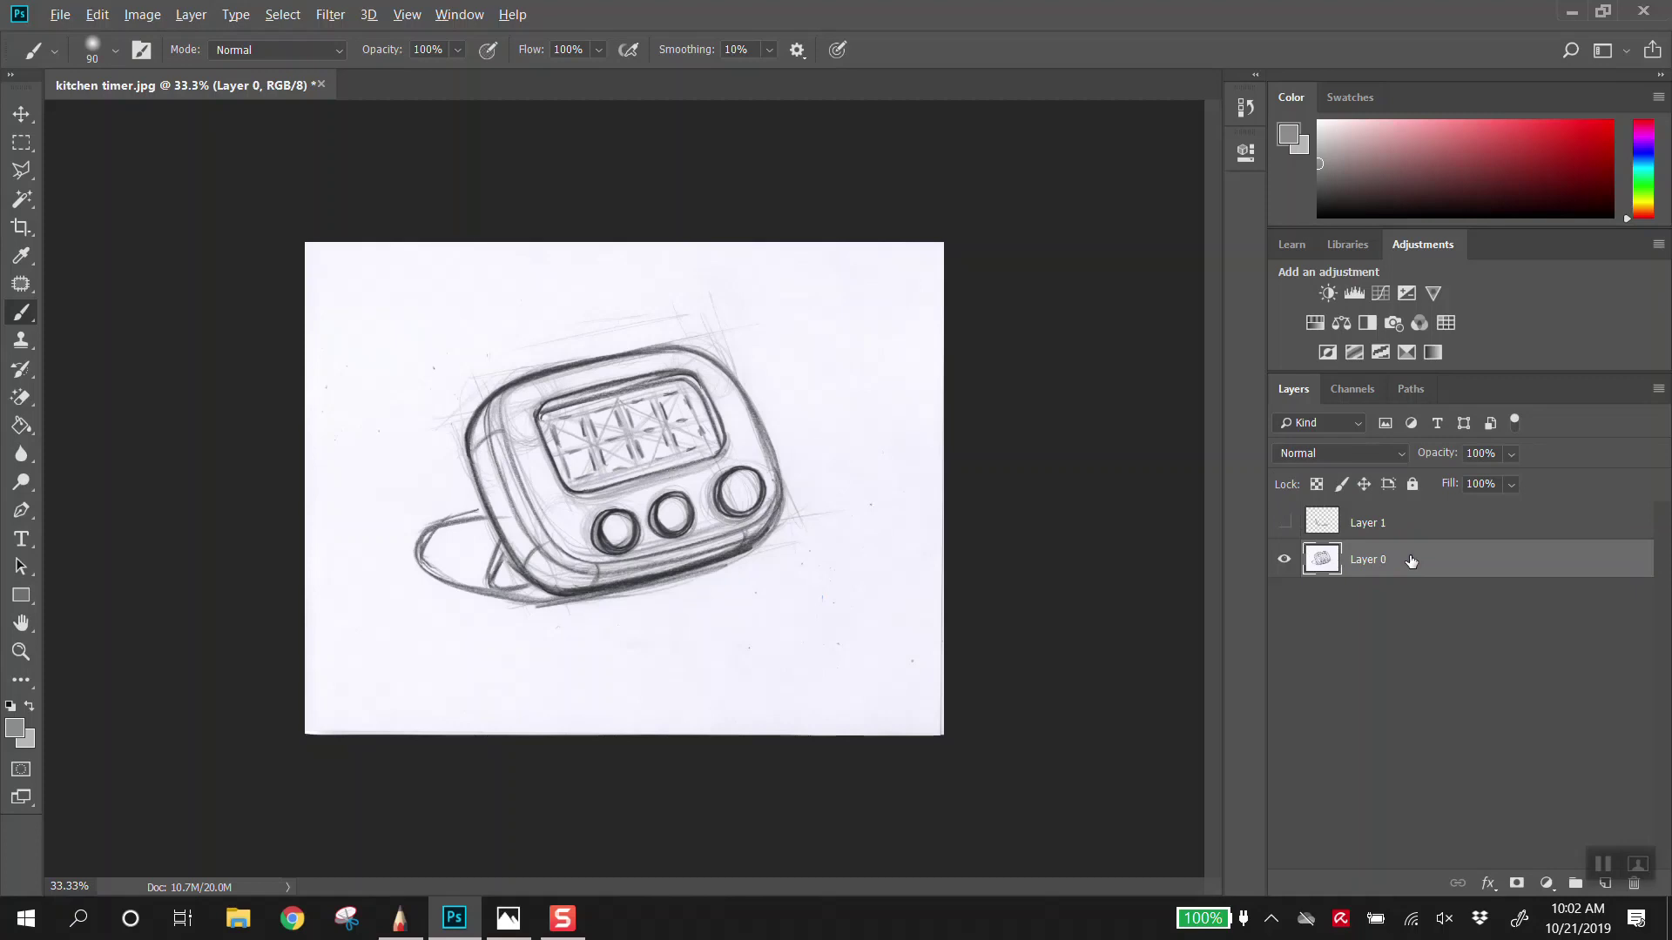
key(ctrl+j)
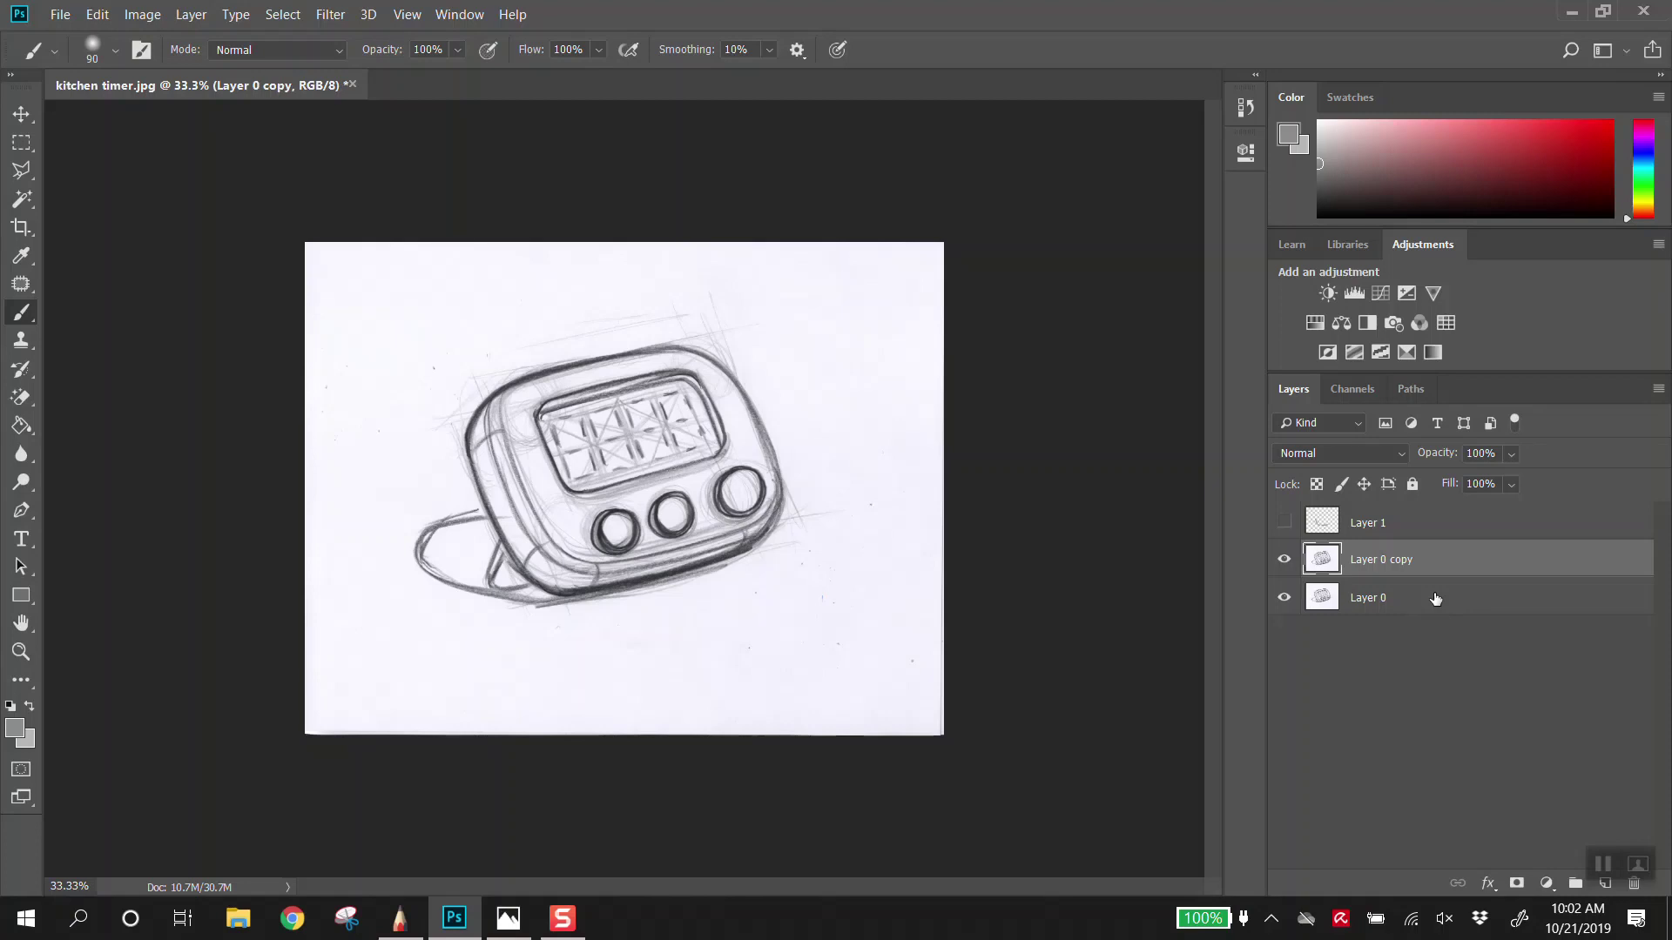
key(ctrl+j)
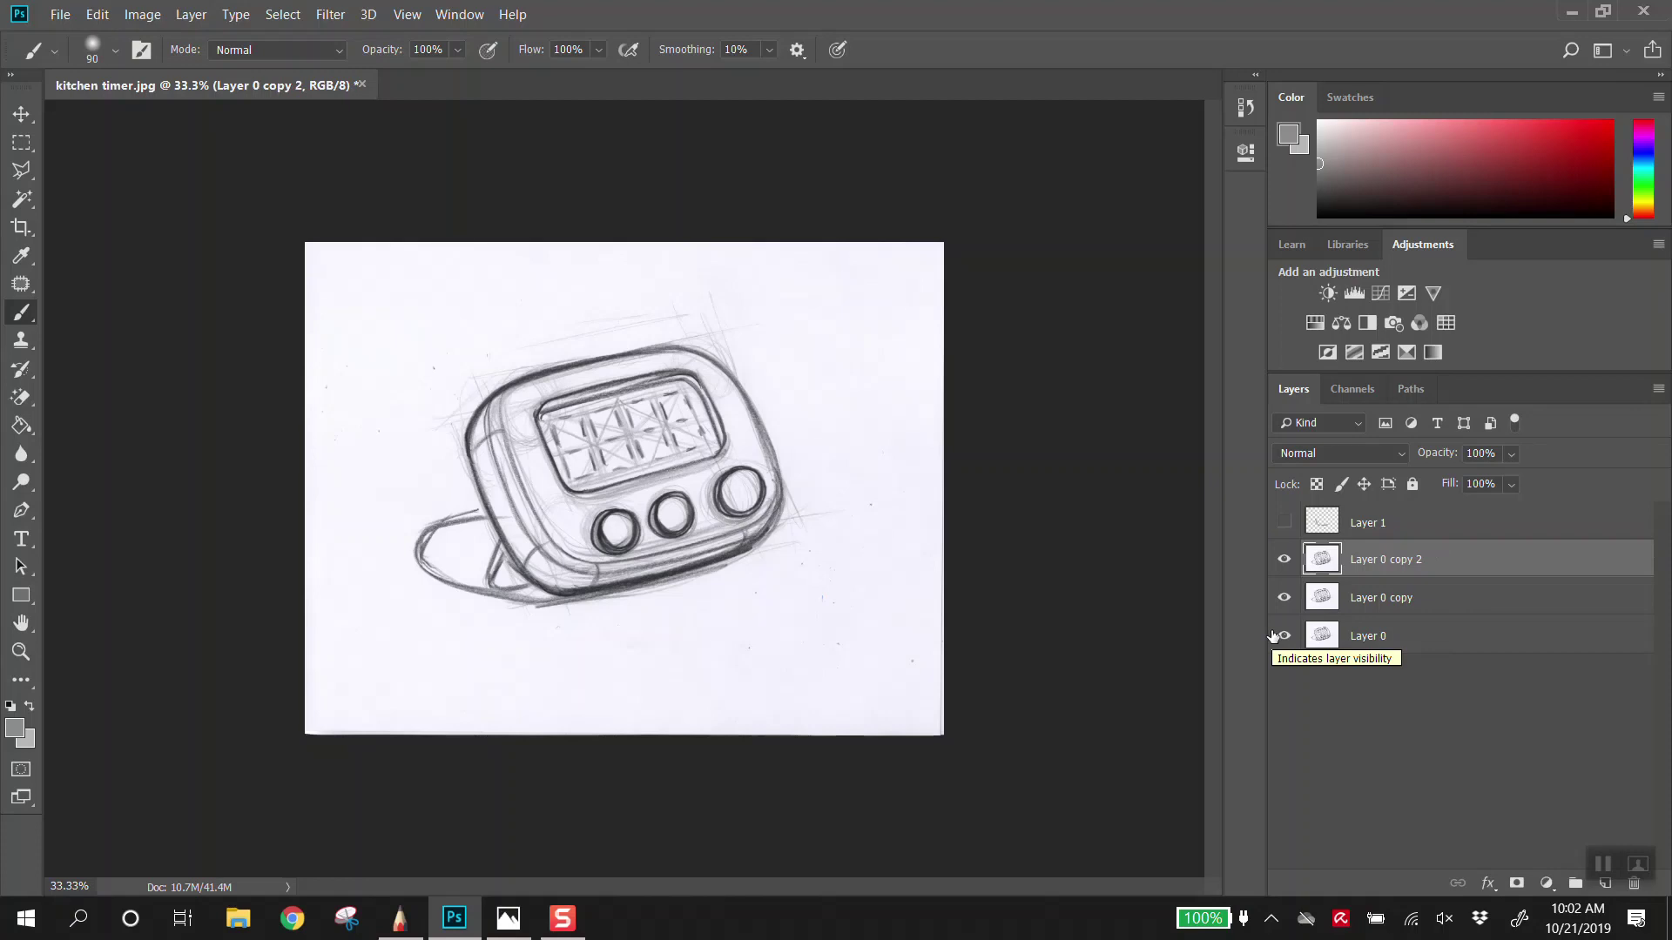
key(Delete)
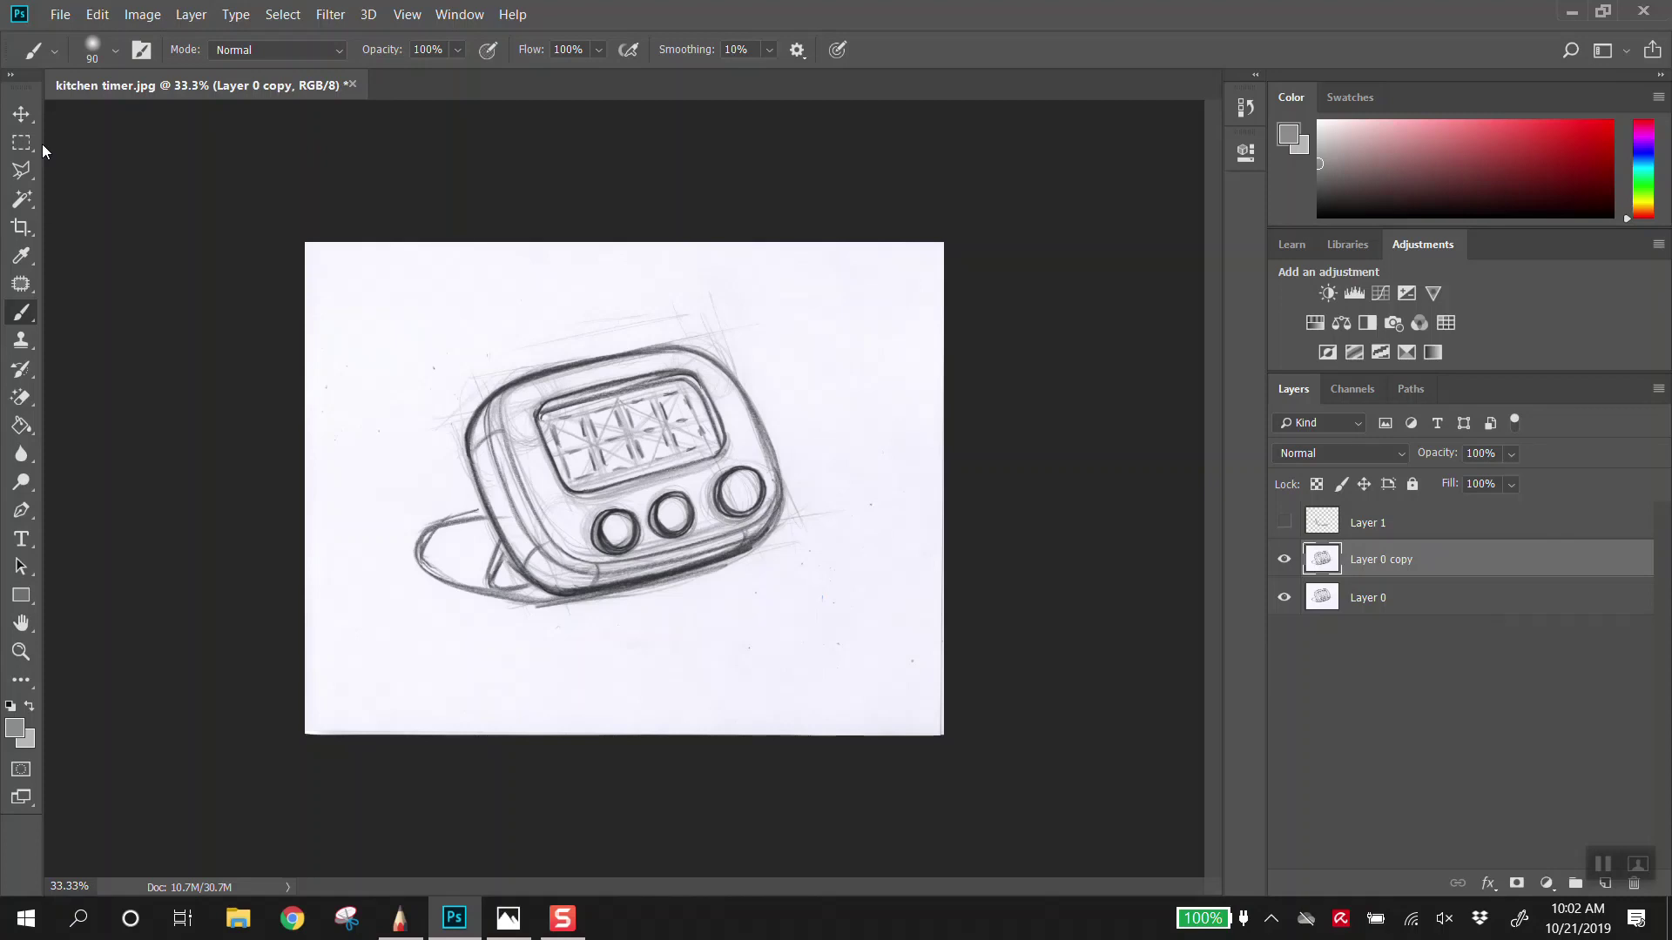
Step: Switch to the Move tool and hide the original Layer 0 beneath its copy
click(21, 114)
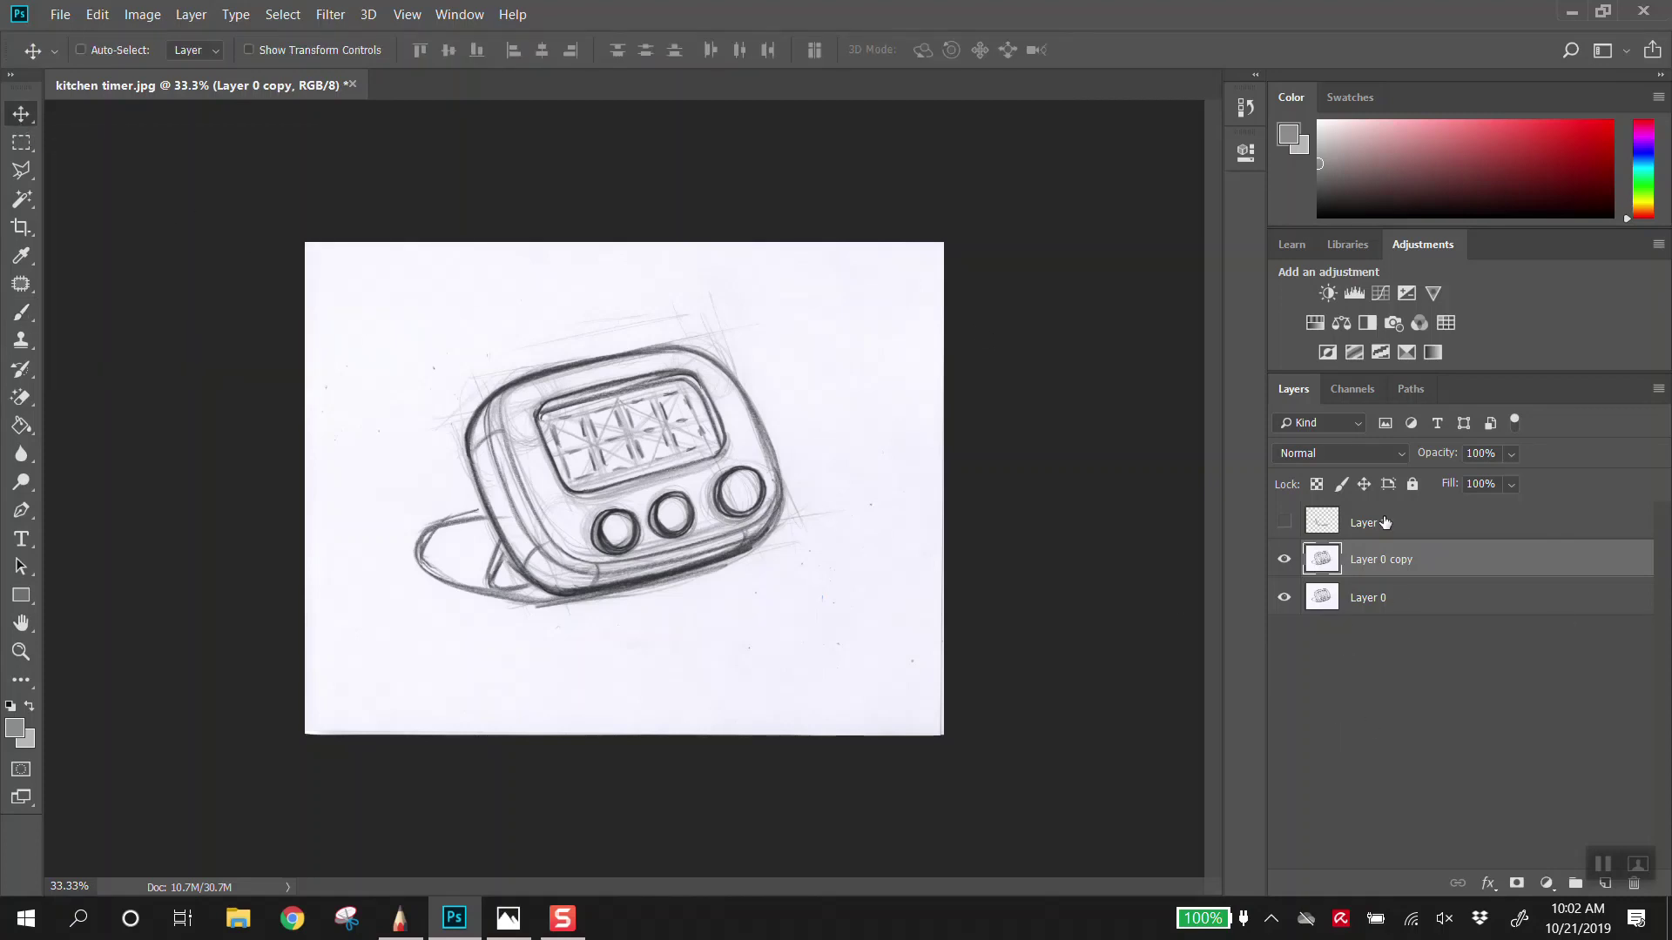
click(1508, 456)
click(1284, 598)
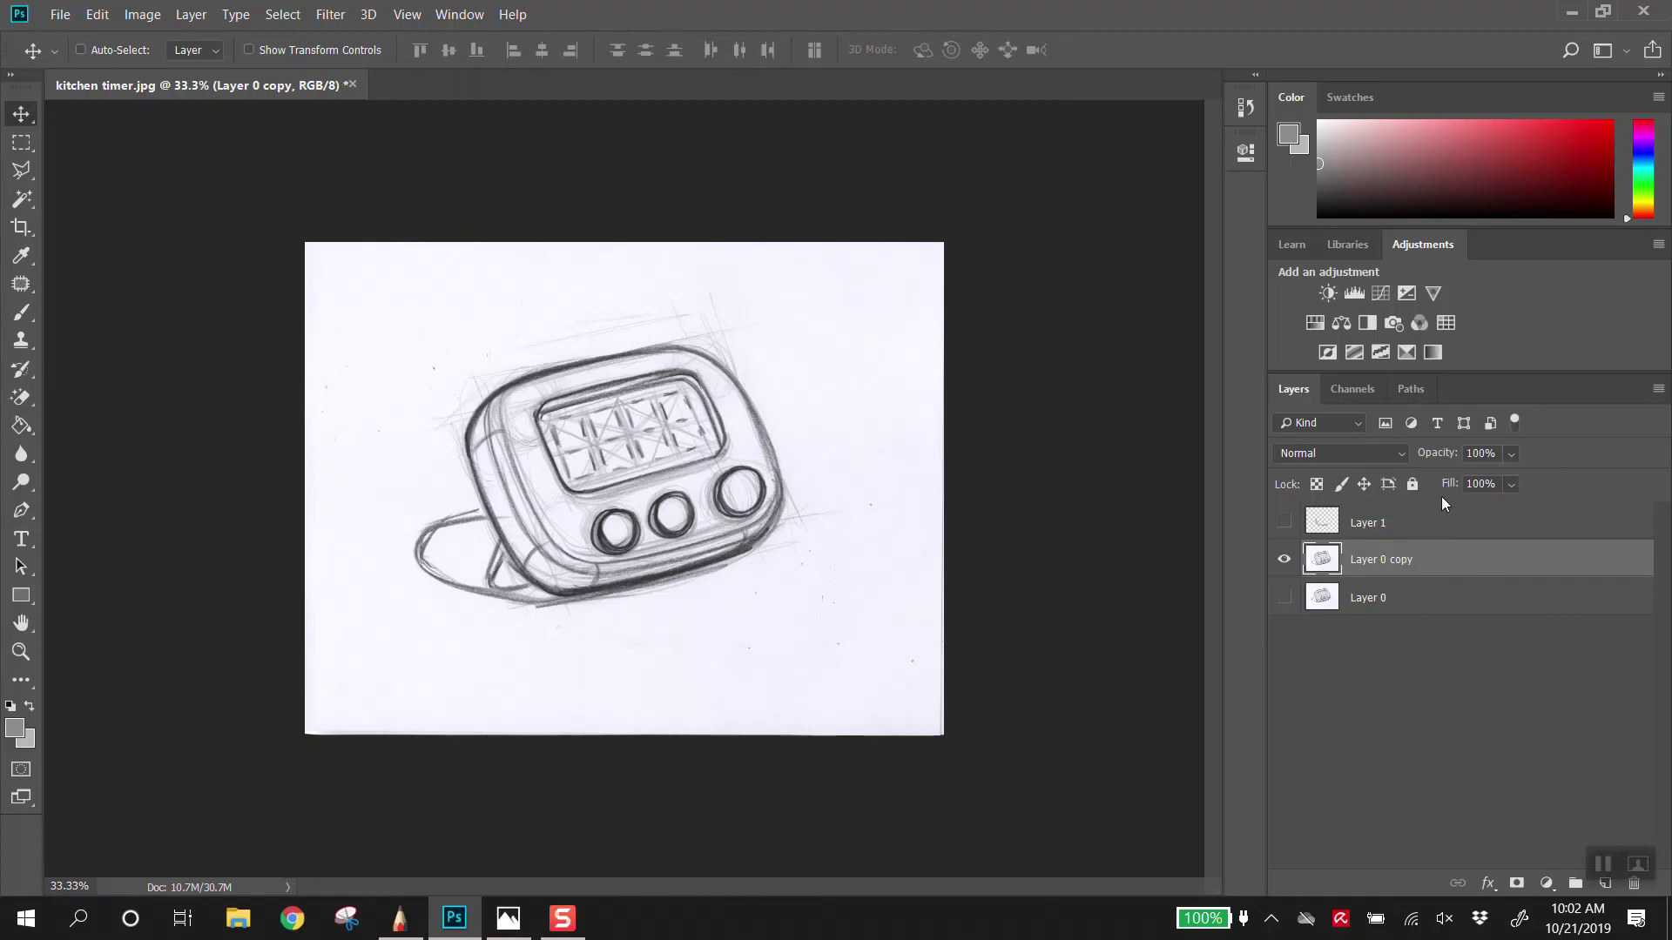
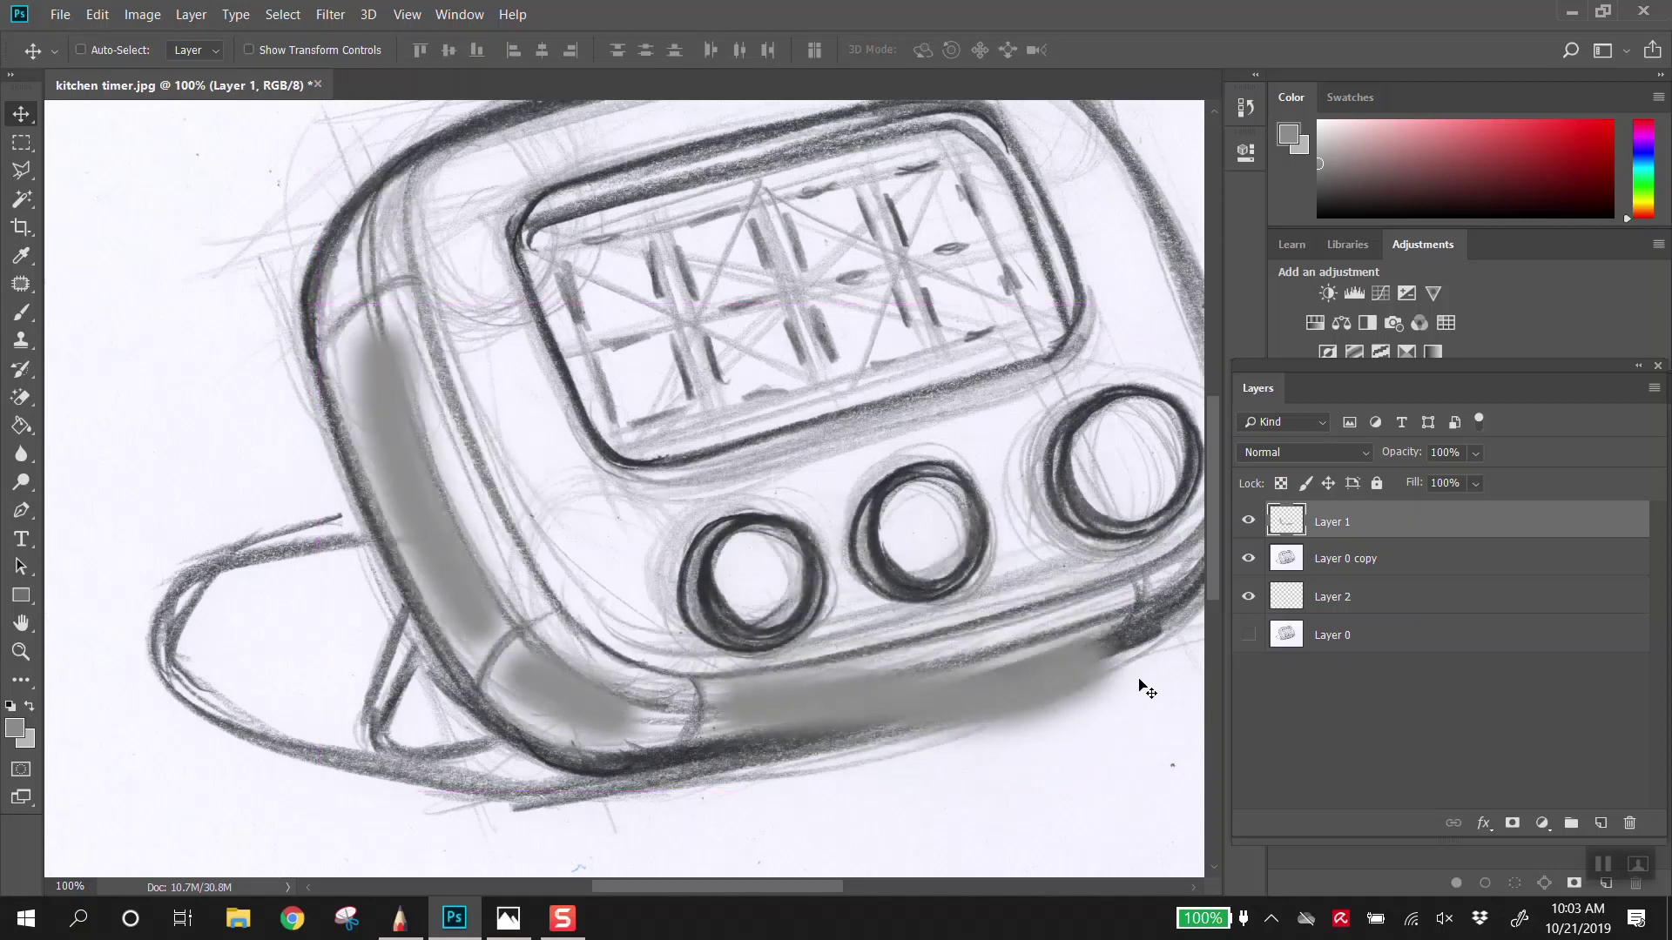
Step: Try out the opacity slider on Layer 1 and leave it at 100%
click(1475, 452)
mouse_move(1466, 478)
mouse_down()
mouse_move(1443, 484)
mouse_move(1528, 482)
mouse_up()
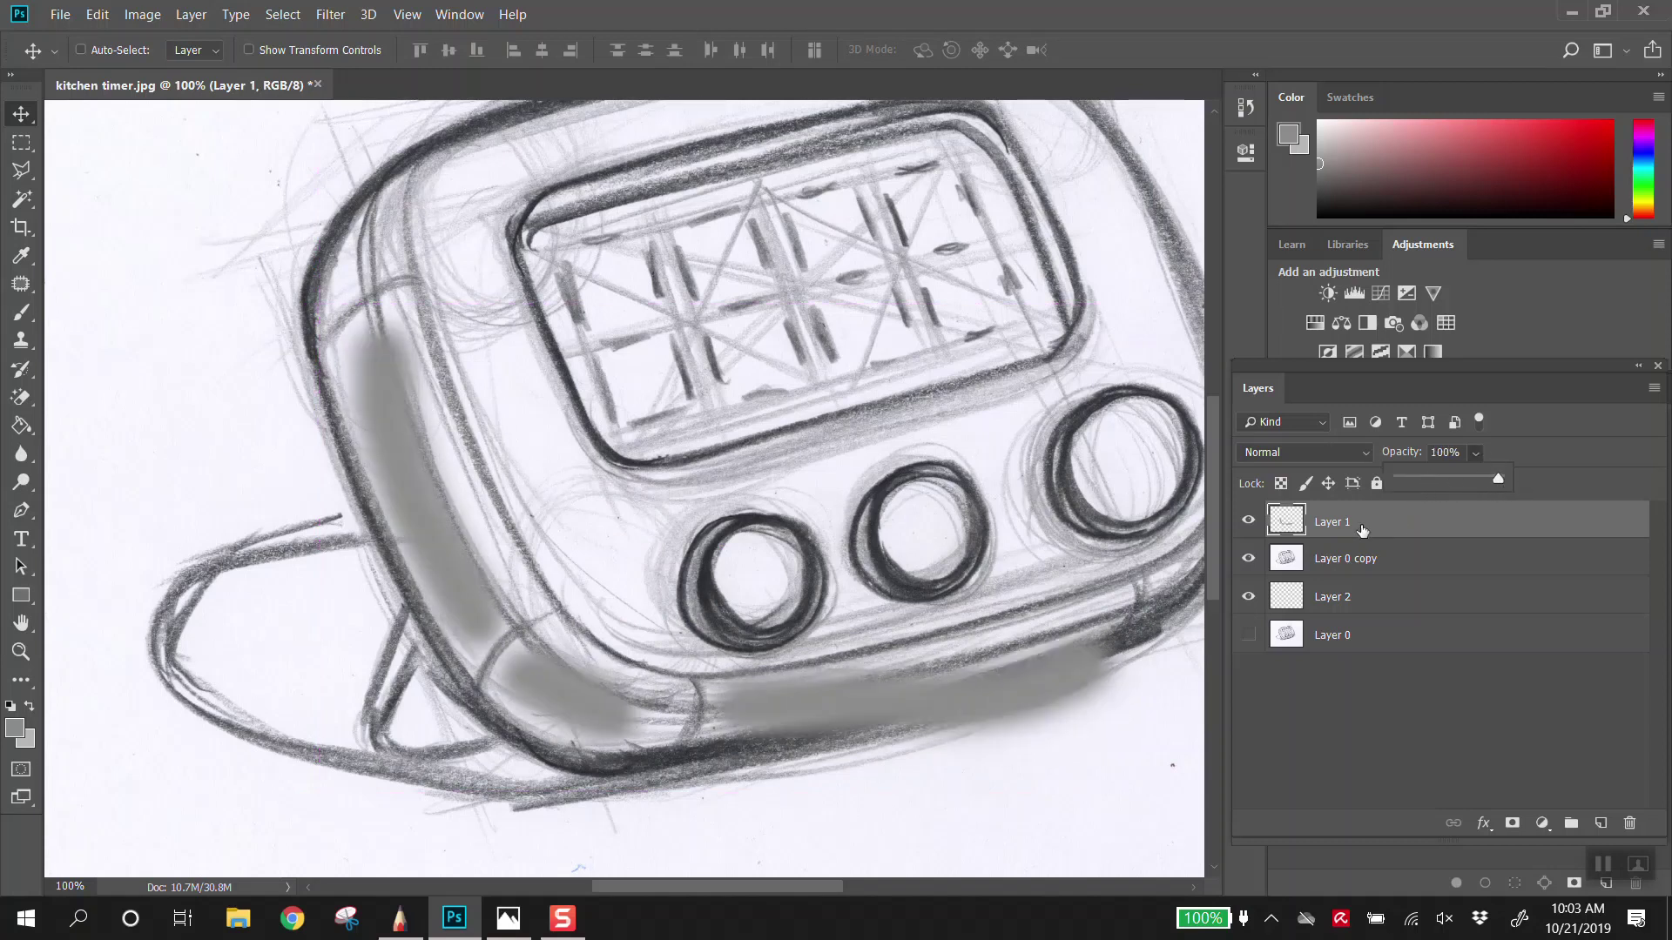
Step: Move Layer 1 directly beneath Layer 0 copy and set the blend mode of Layer 0 copy to Multiply
click(1406, 528)
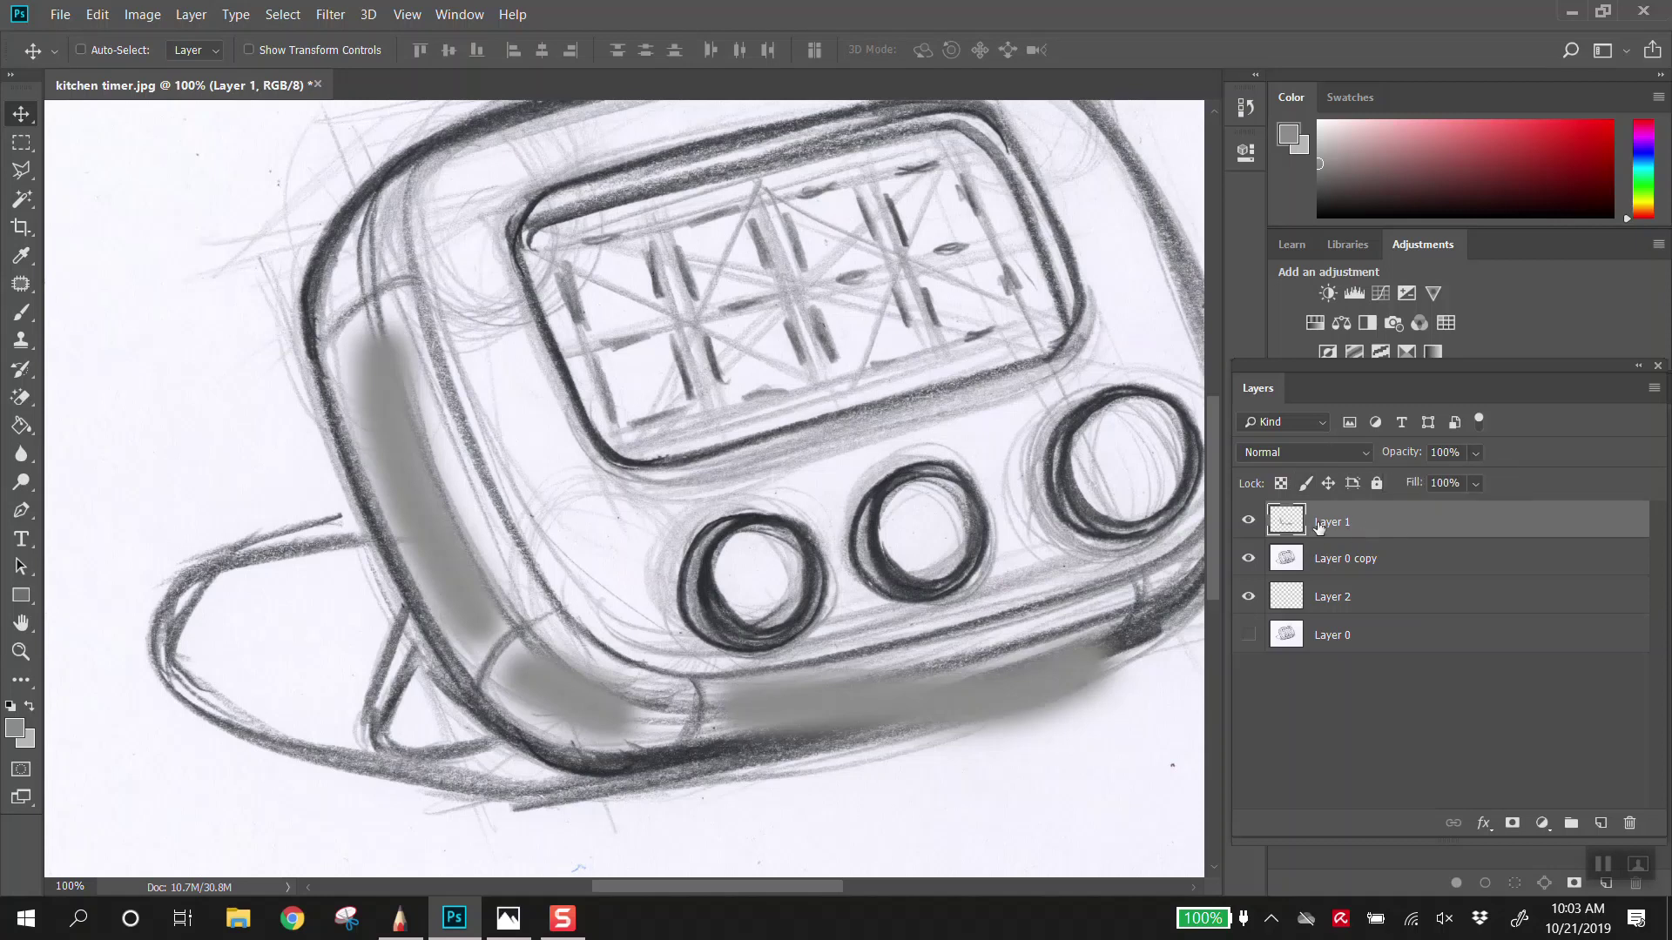
drag(1352, 527, 1345, 574)
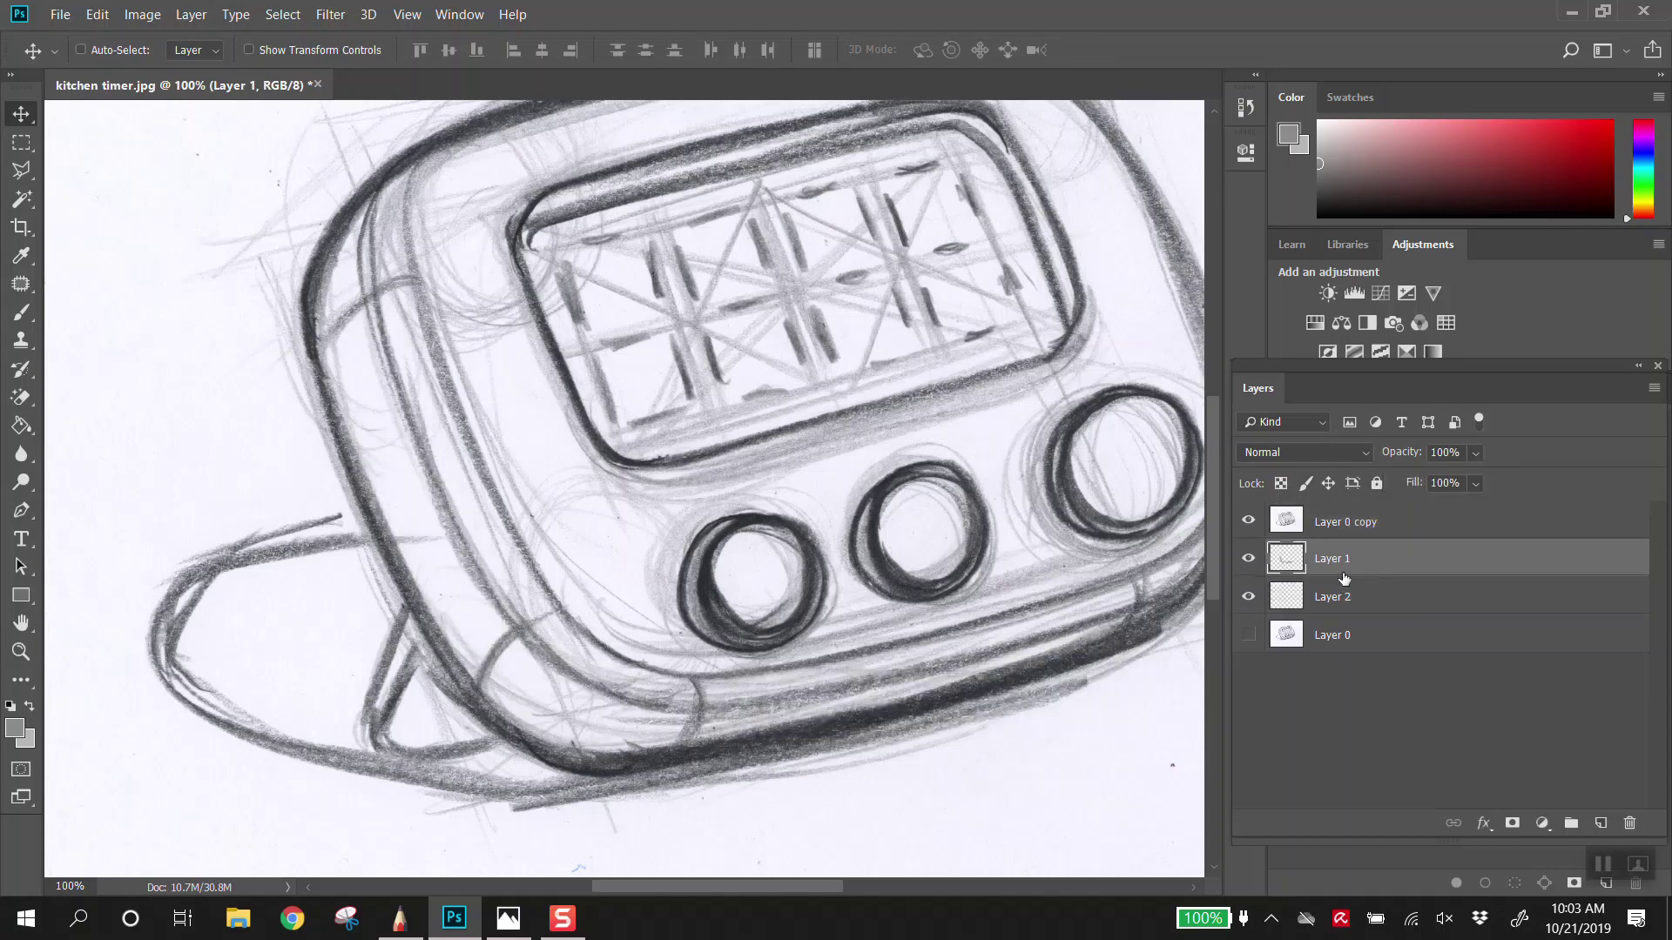
click(1326, 526)
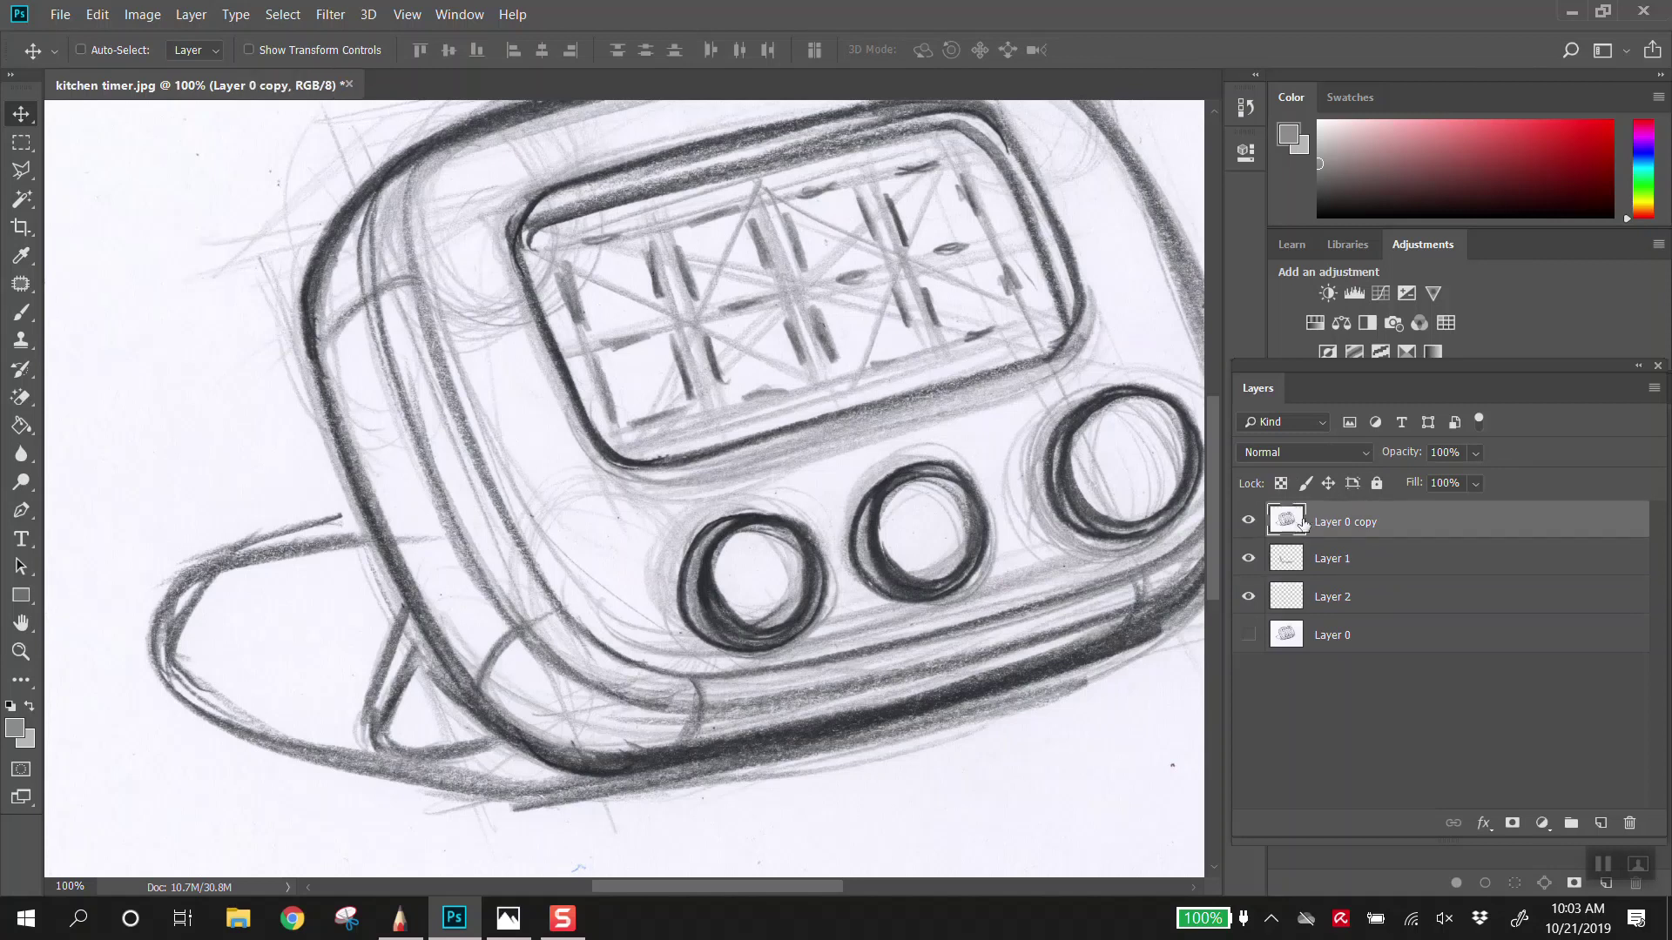
click(1320, 454)
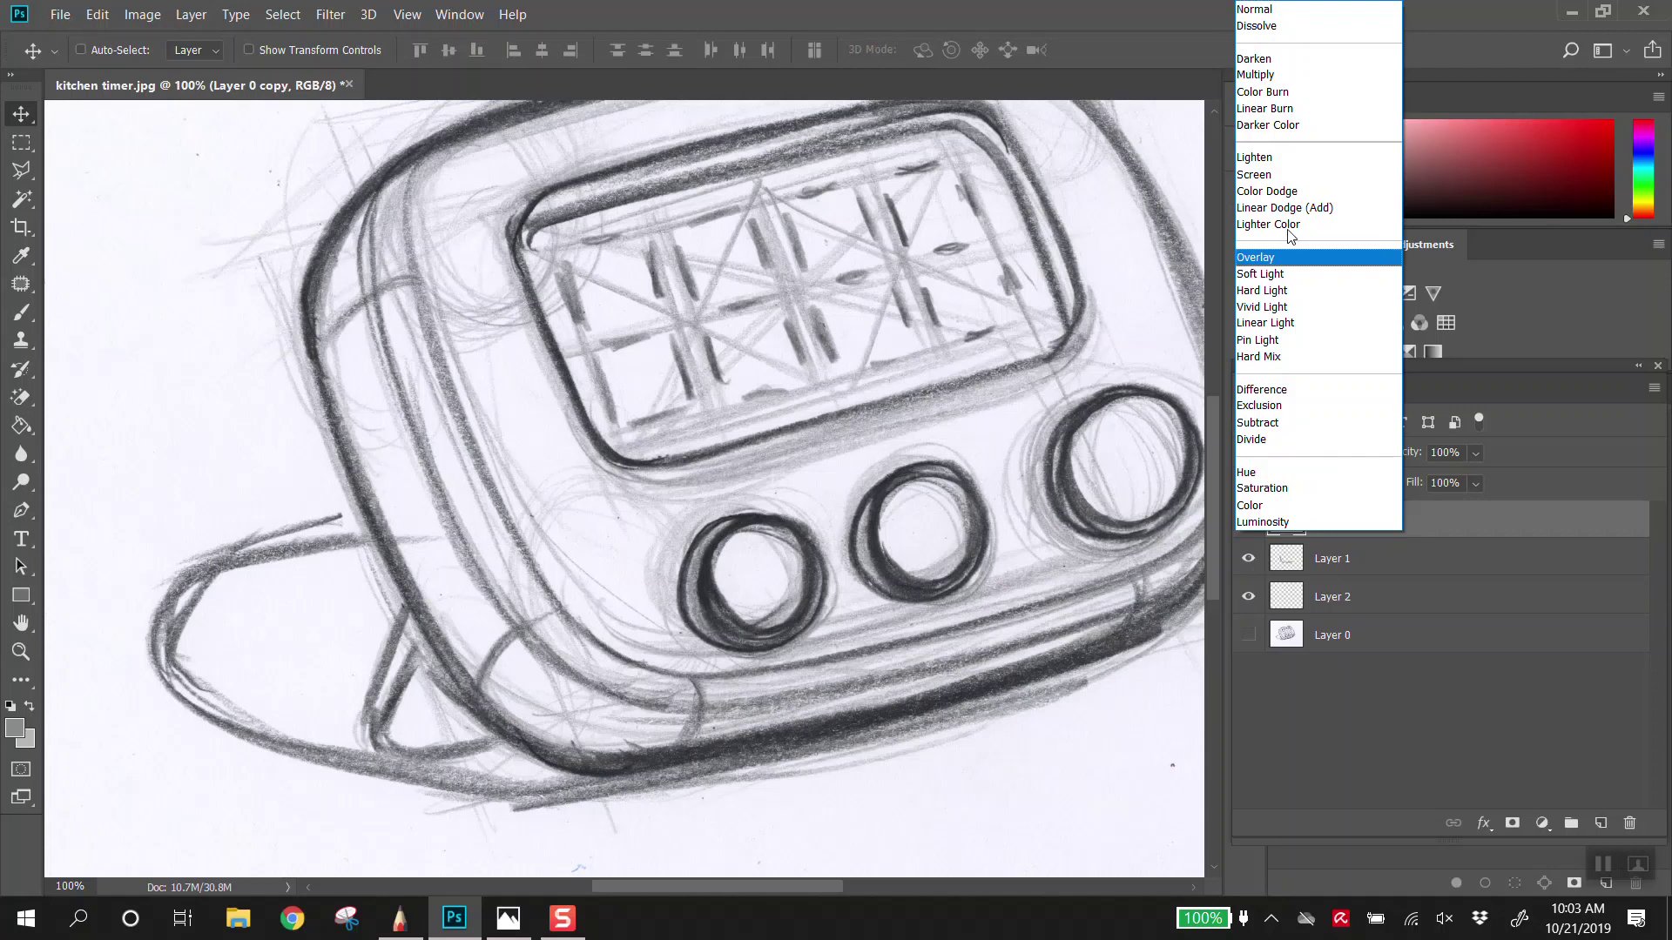
click(1257, 75)
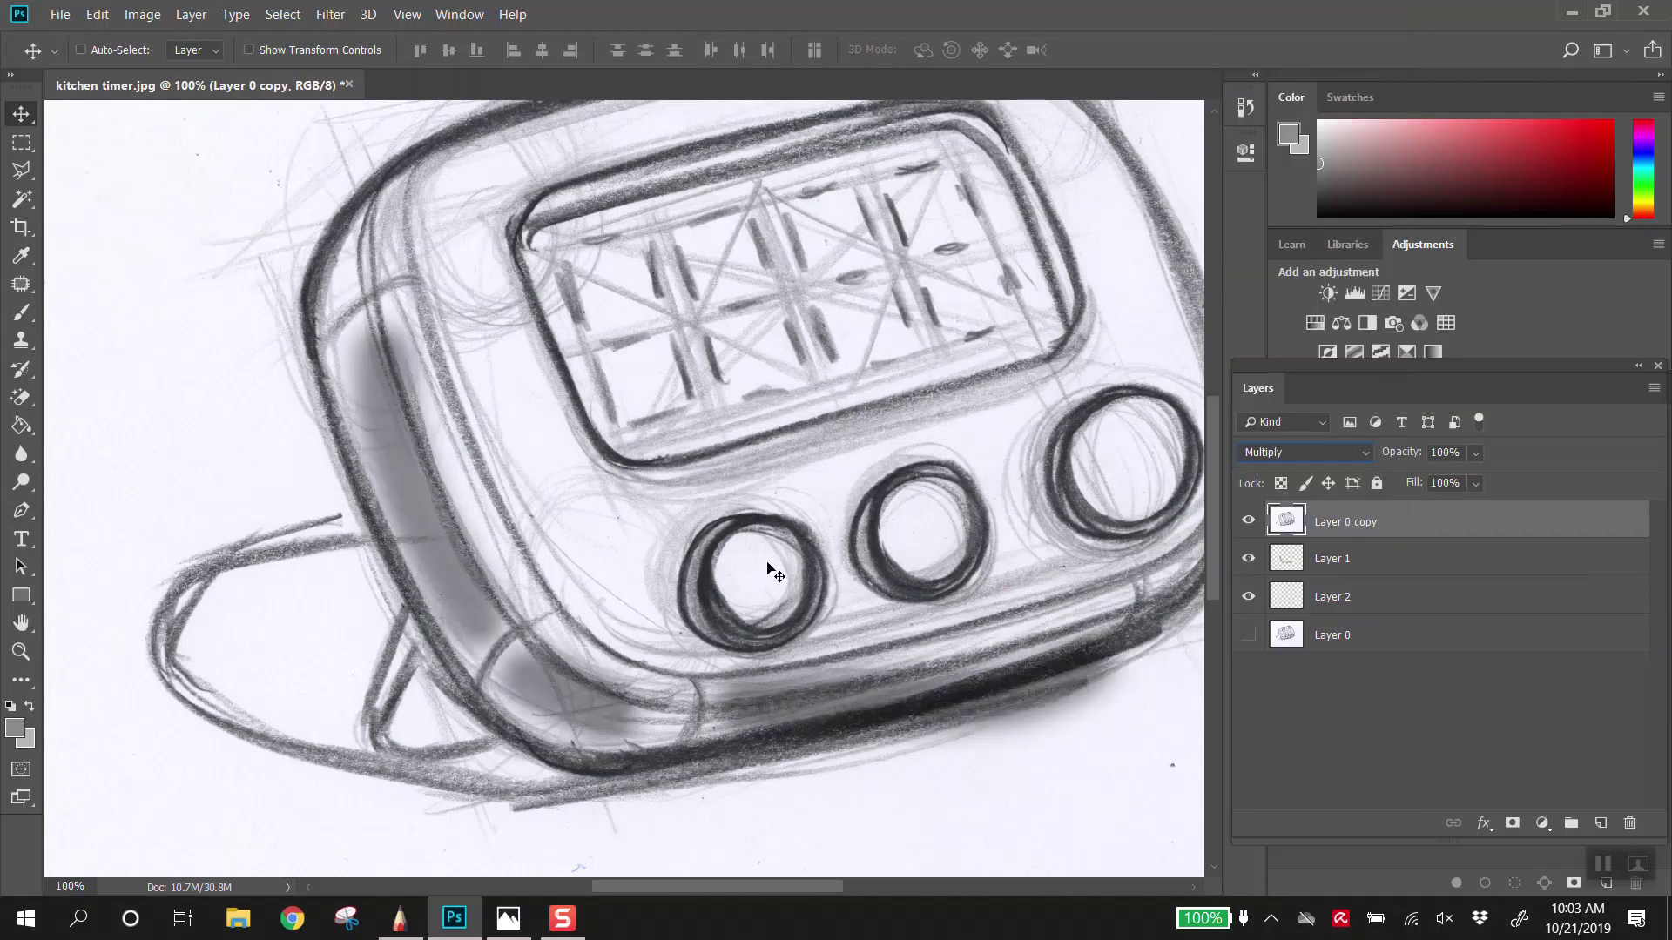
Step: Hide and show Layer 1 to check its shading beneath the sketch lines, leaving Layer 1 selected
ctrl+alt+click(736, 490)
ctrl+alt+click(736, 490)
ctrl+alt+click(739, 494)
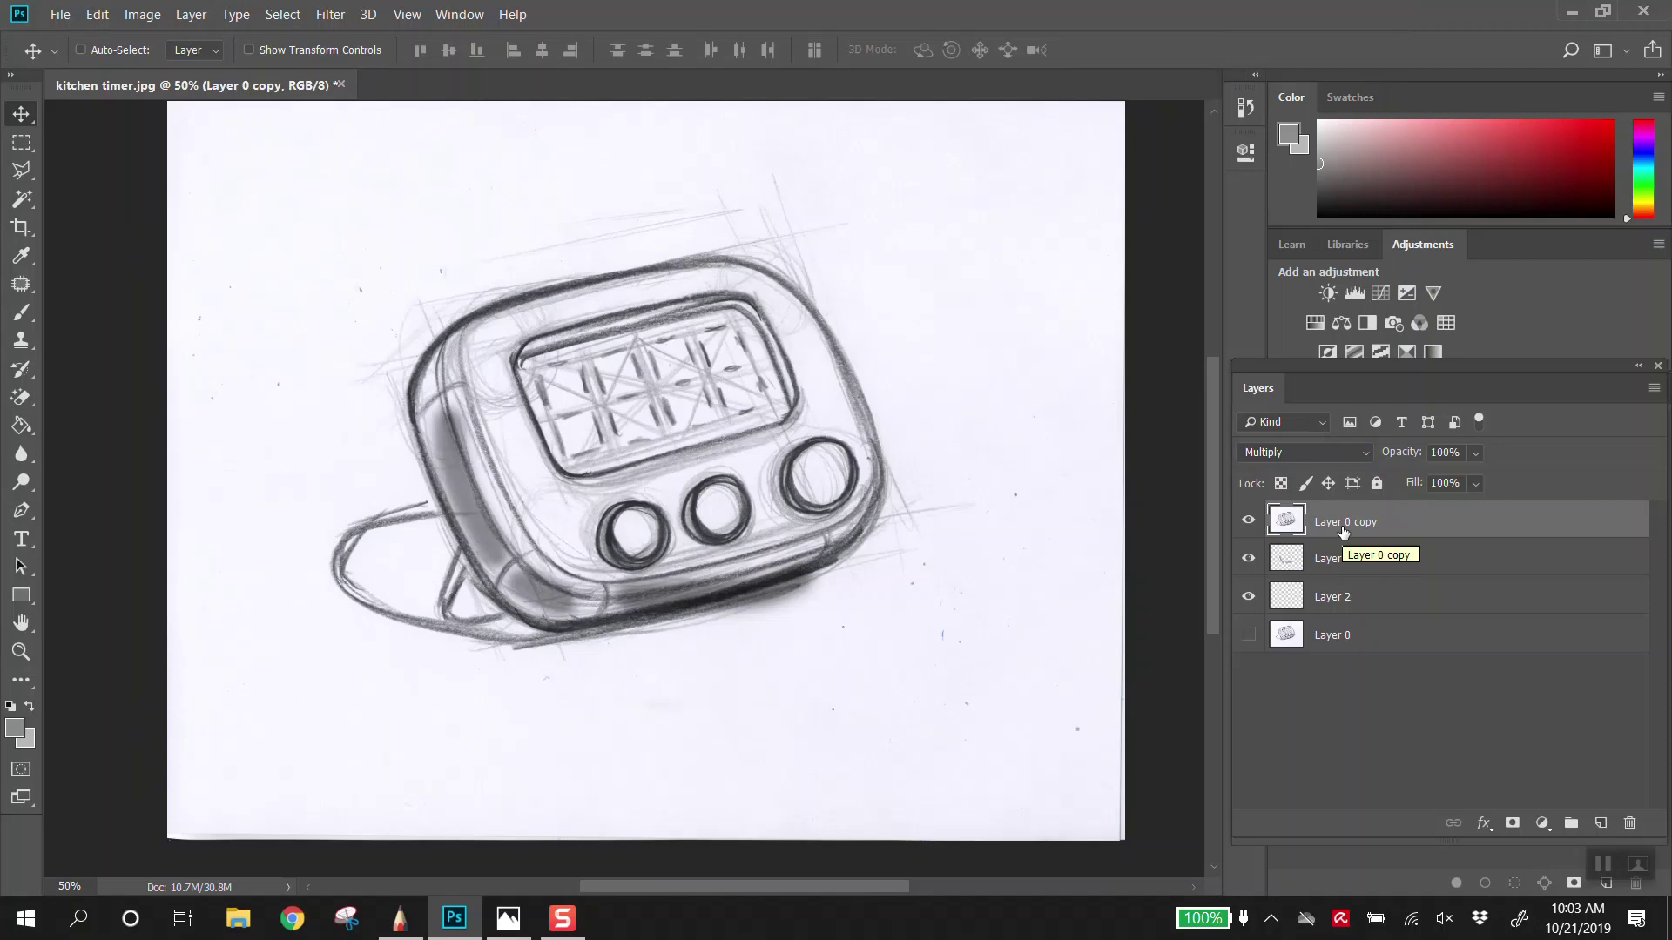
click(1402, 568)
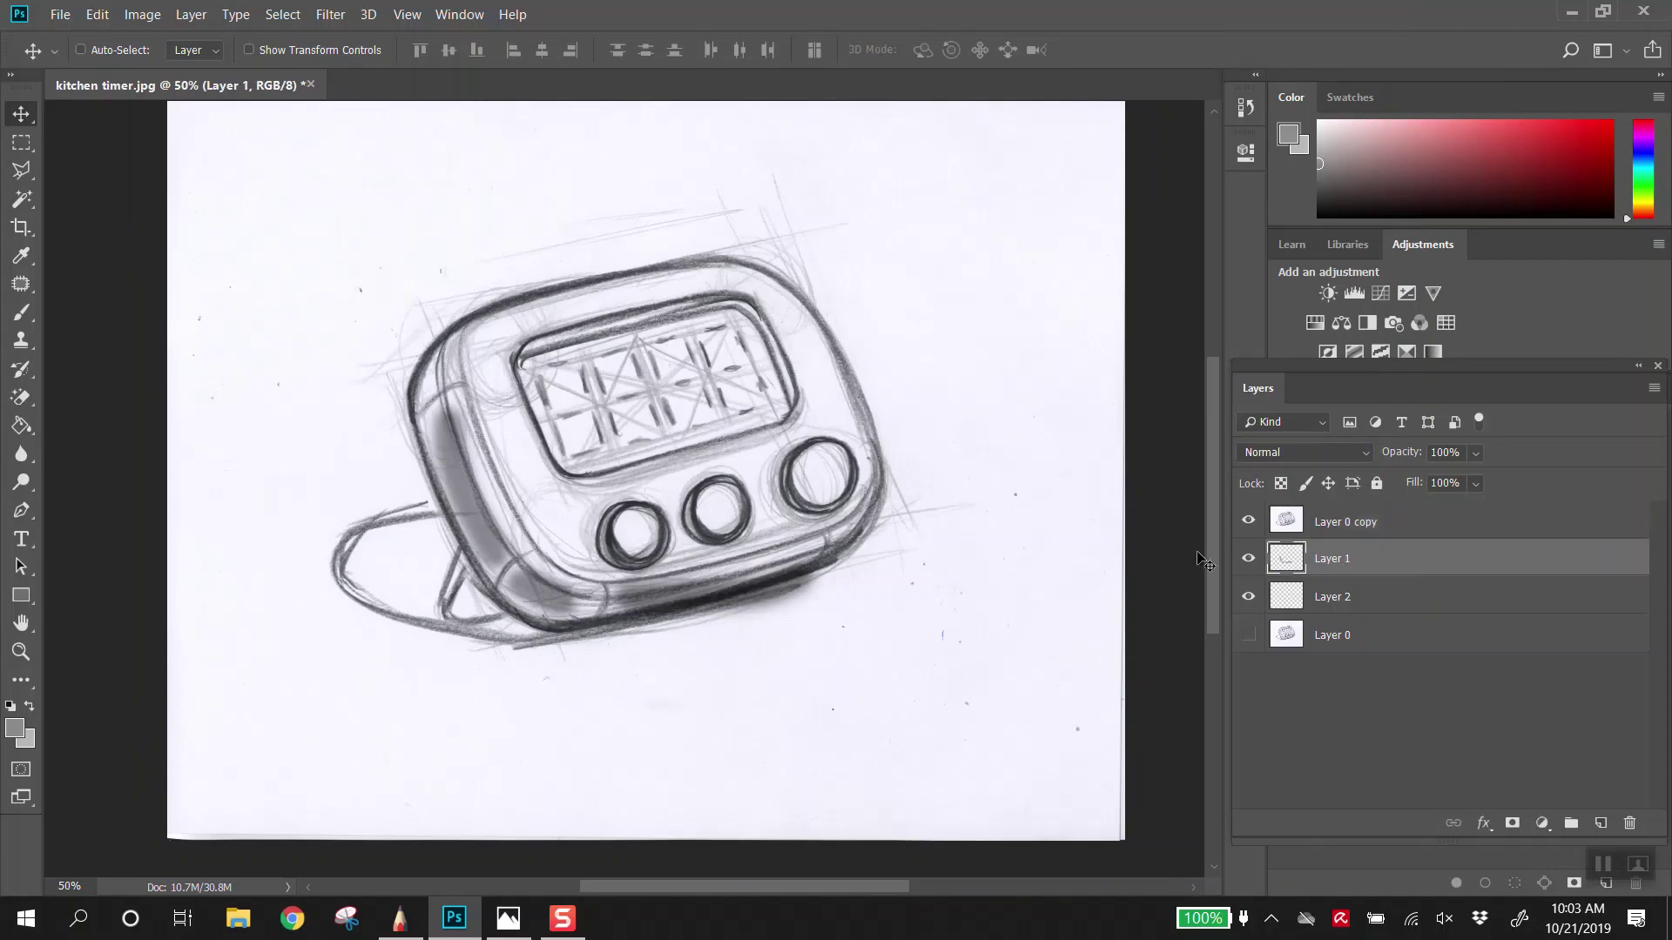
click(1250, 562)
click(1251, 561)
click(1325, 525)
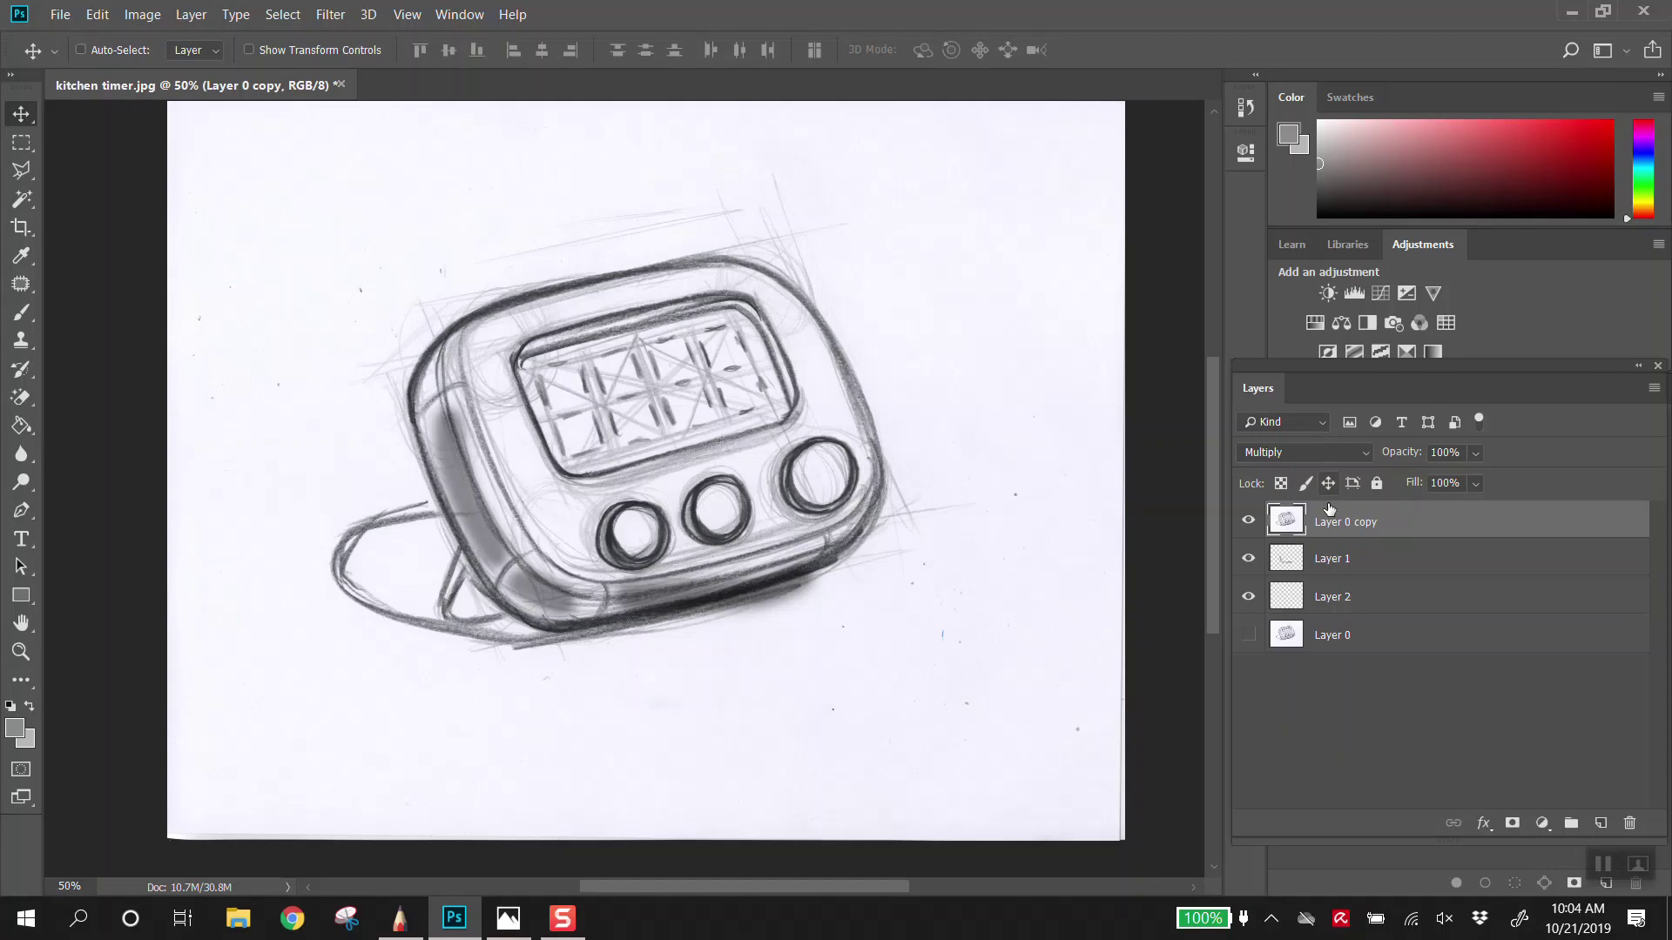
click(1366, 569)
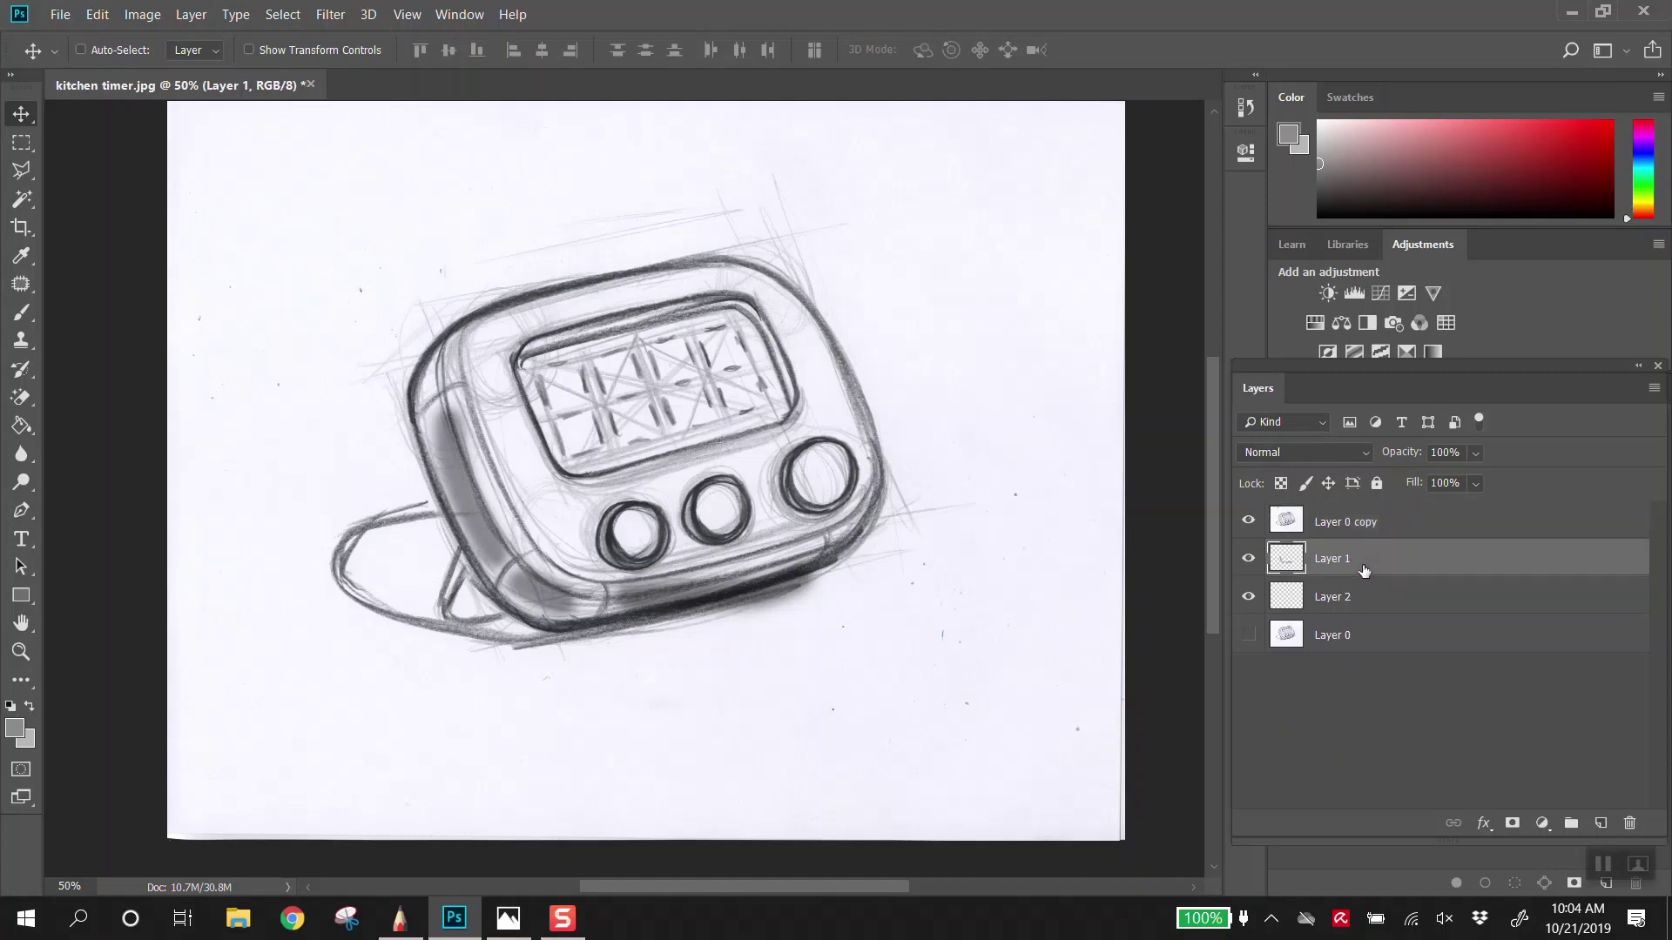
Step: Go through the marquee, lasso, wand and crop tools and sample a dark grey foreground colour with the Eyedropper outside the sketch
key(ctrl+minus)
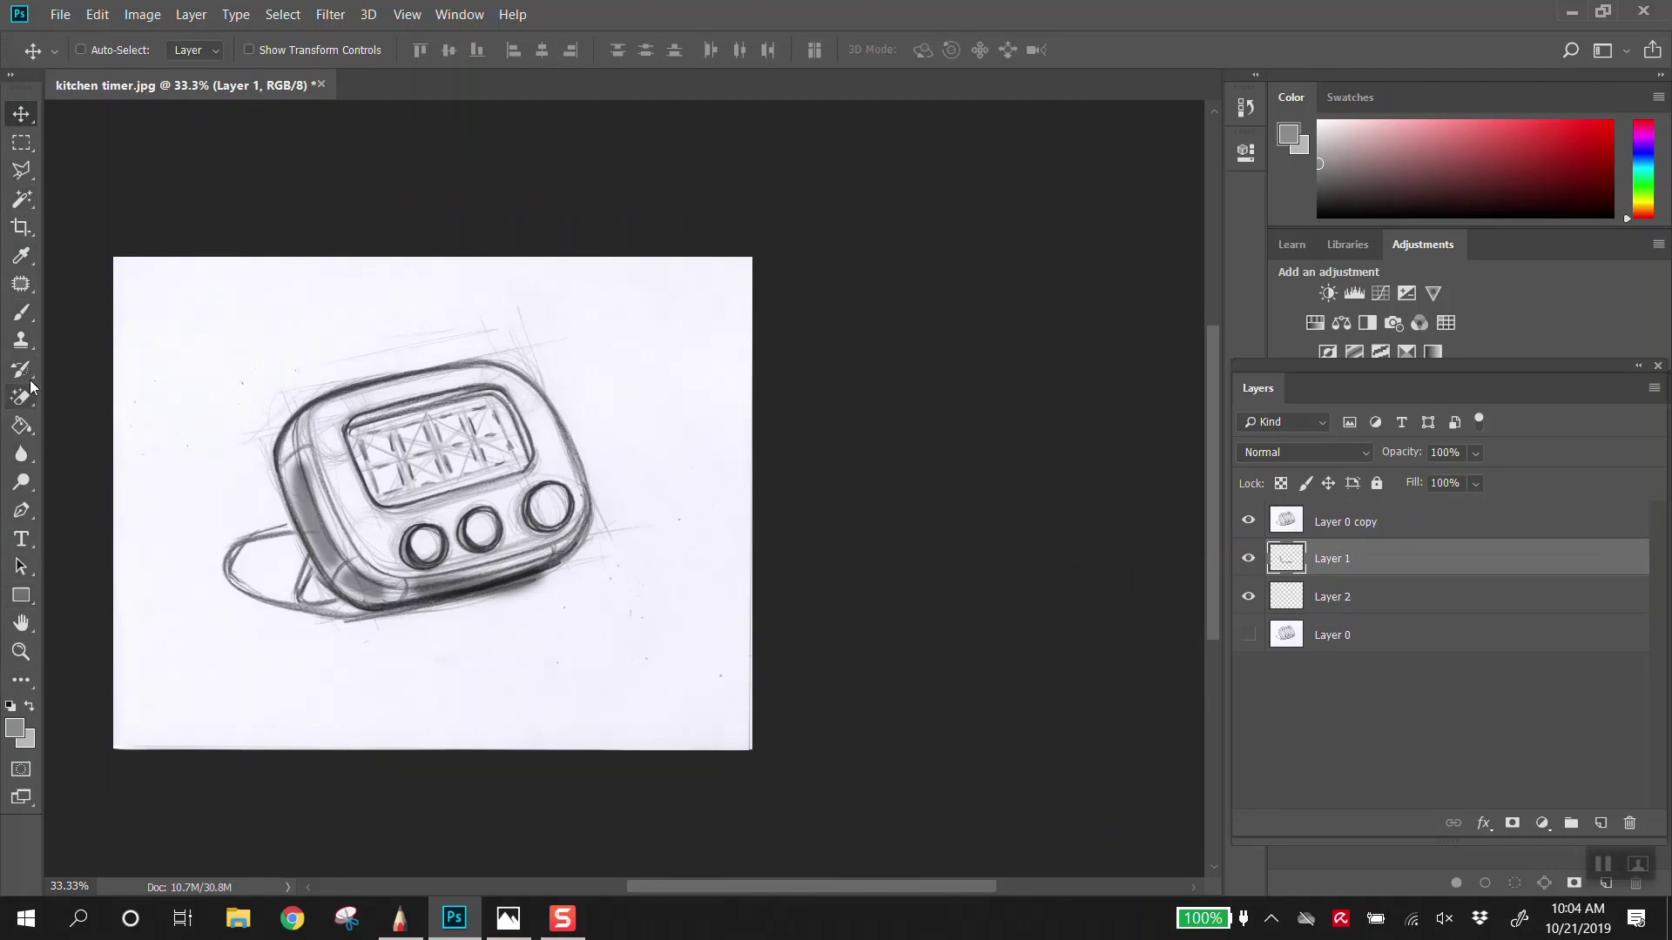
click(19, 150)
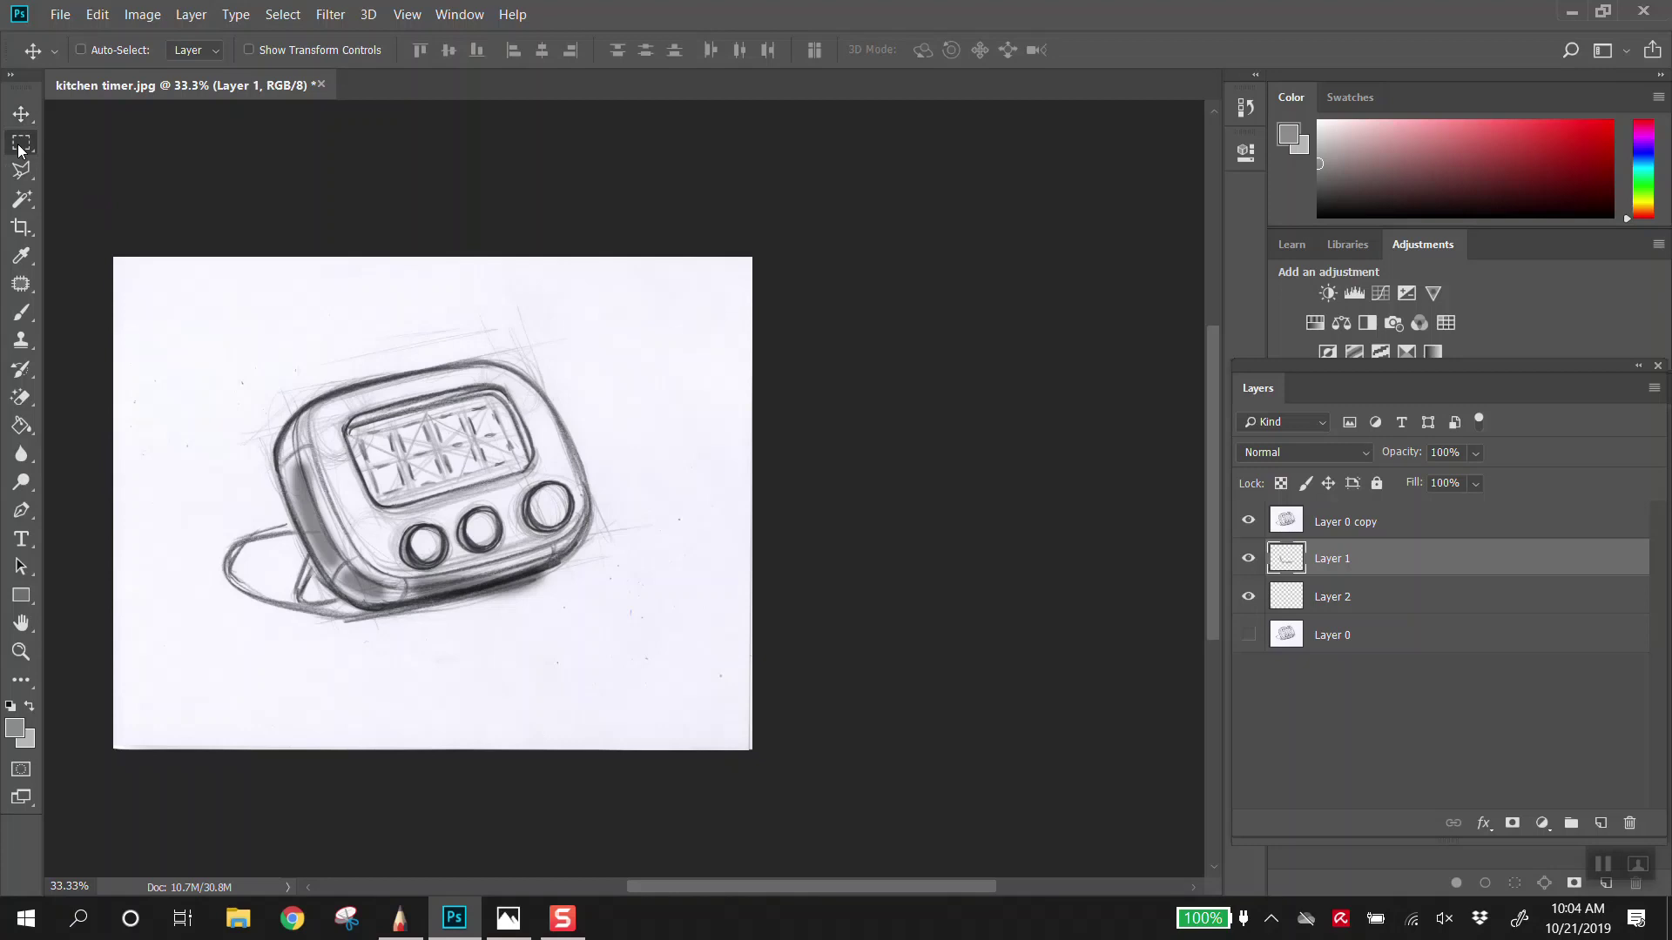
click(18, 179)
click(22, 205)
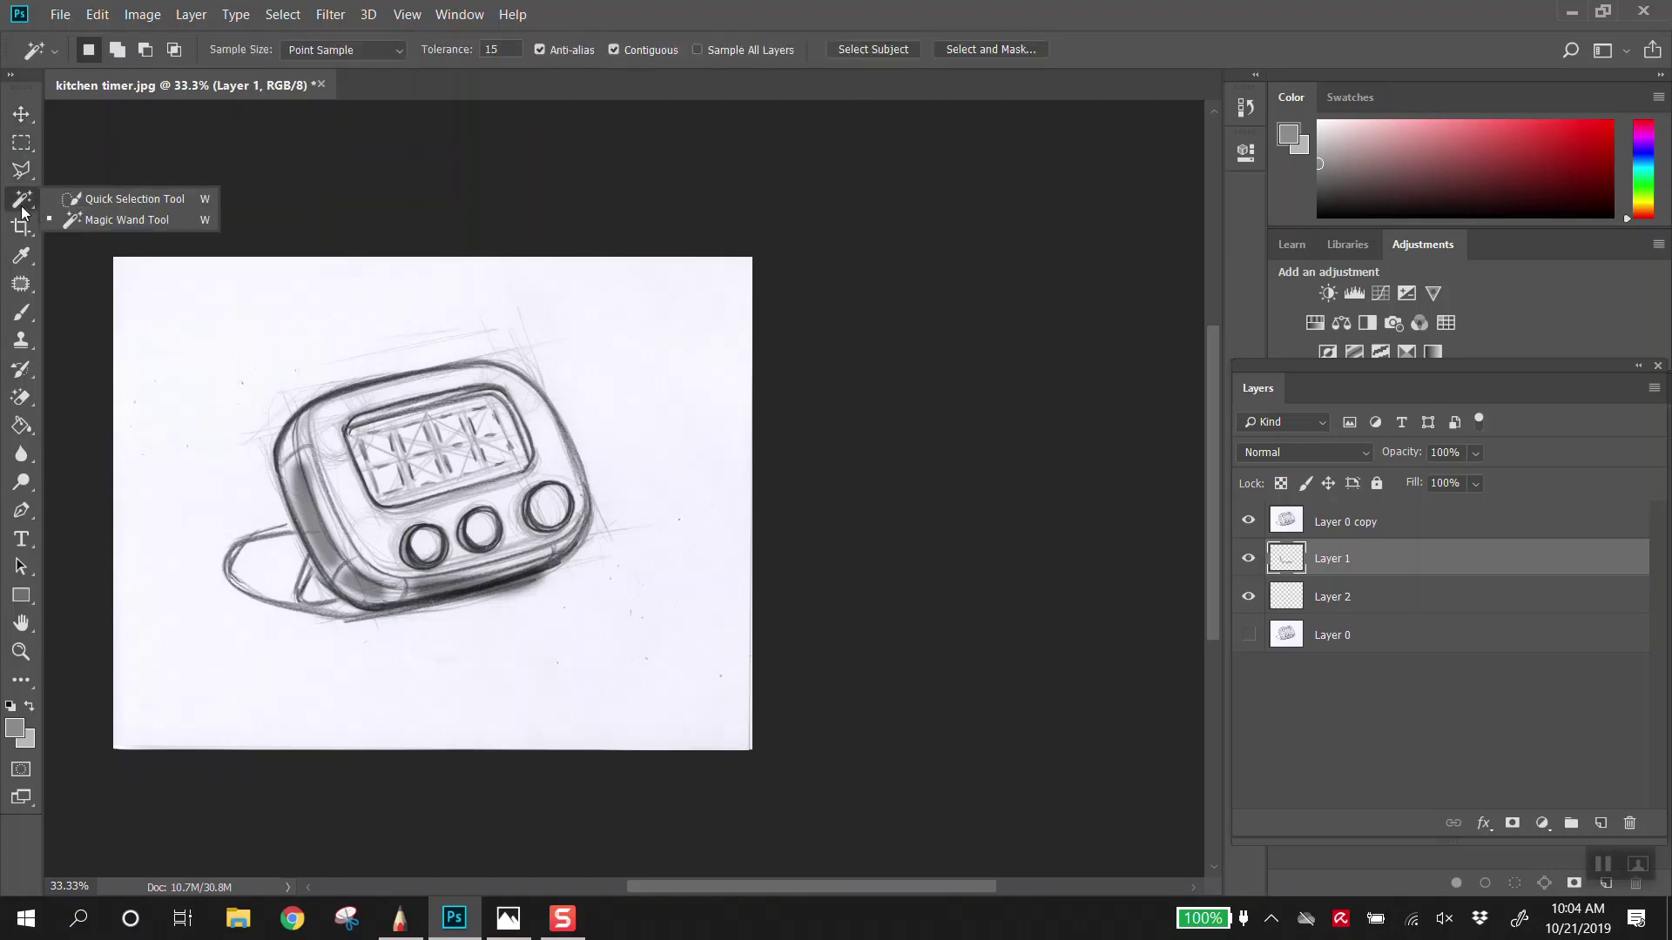
click(21, 228)
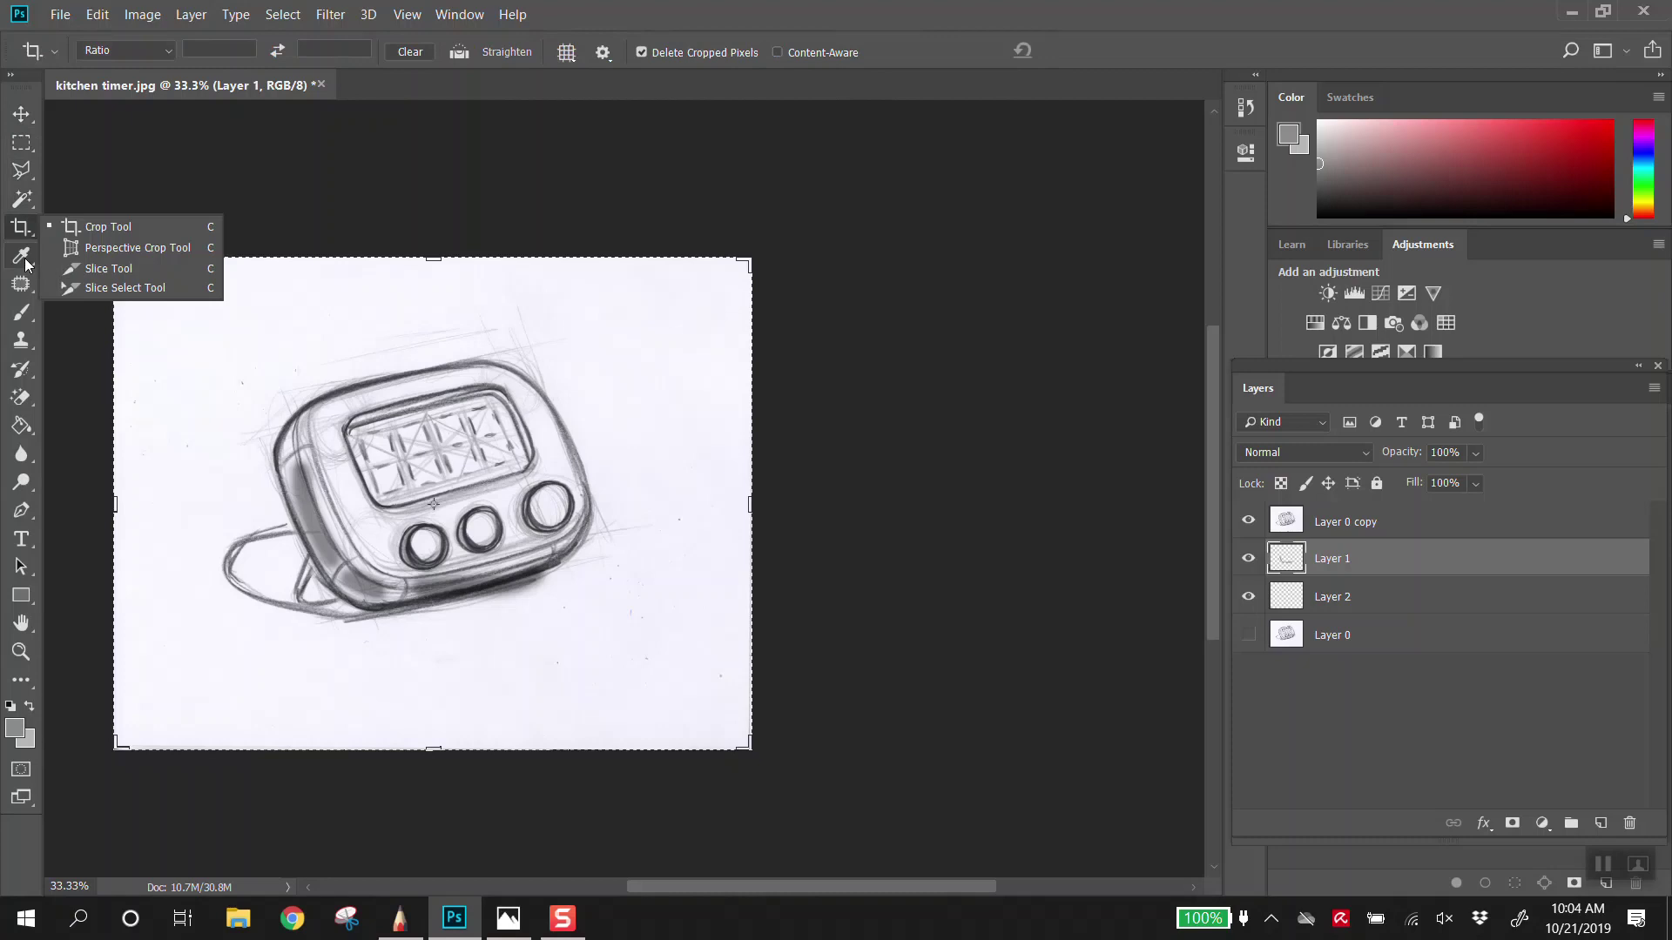
click(22, 257)
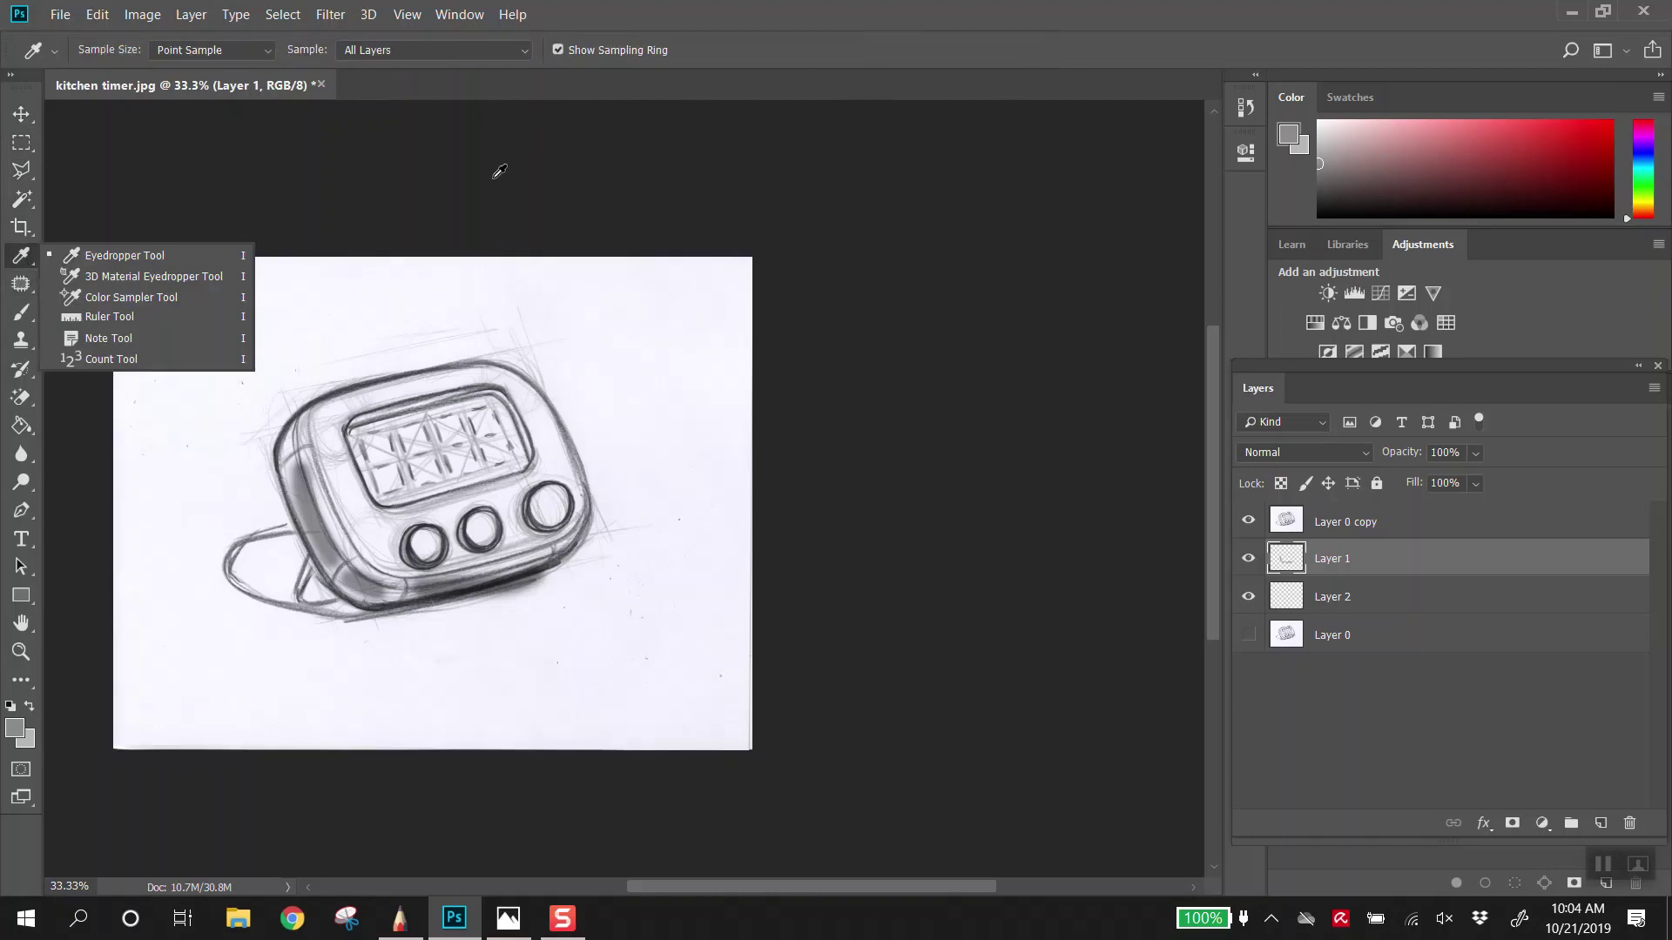
click(555, 179)
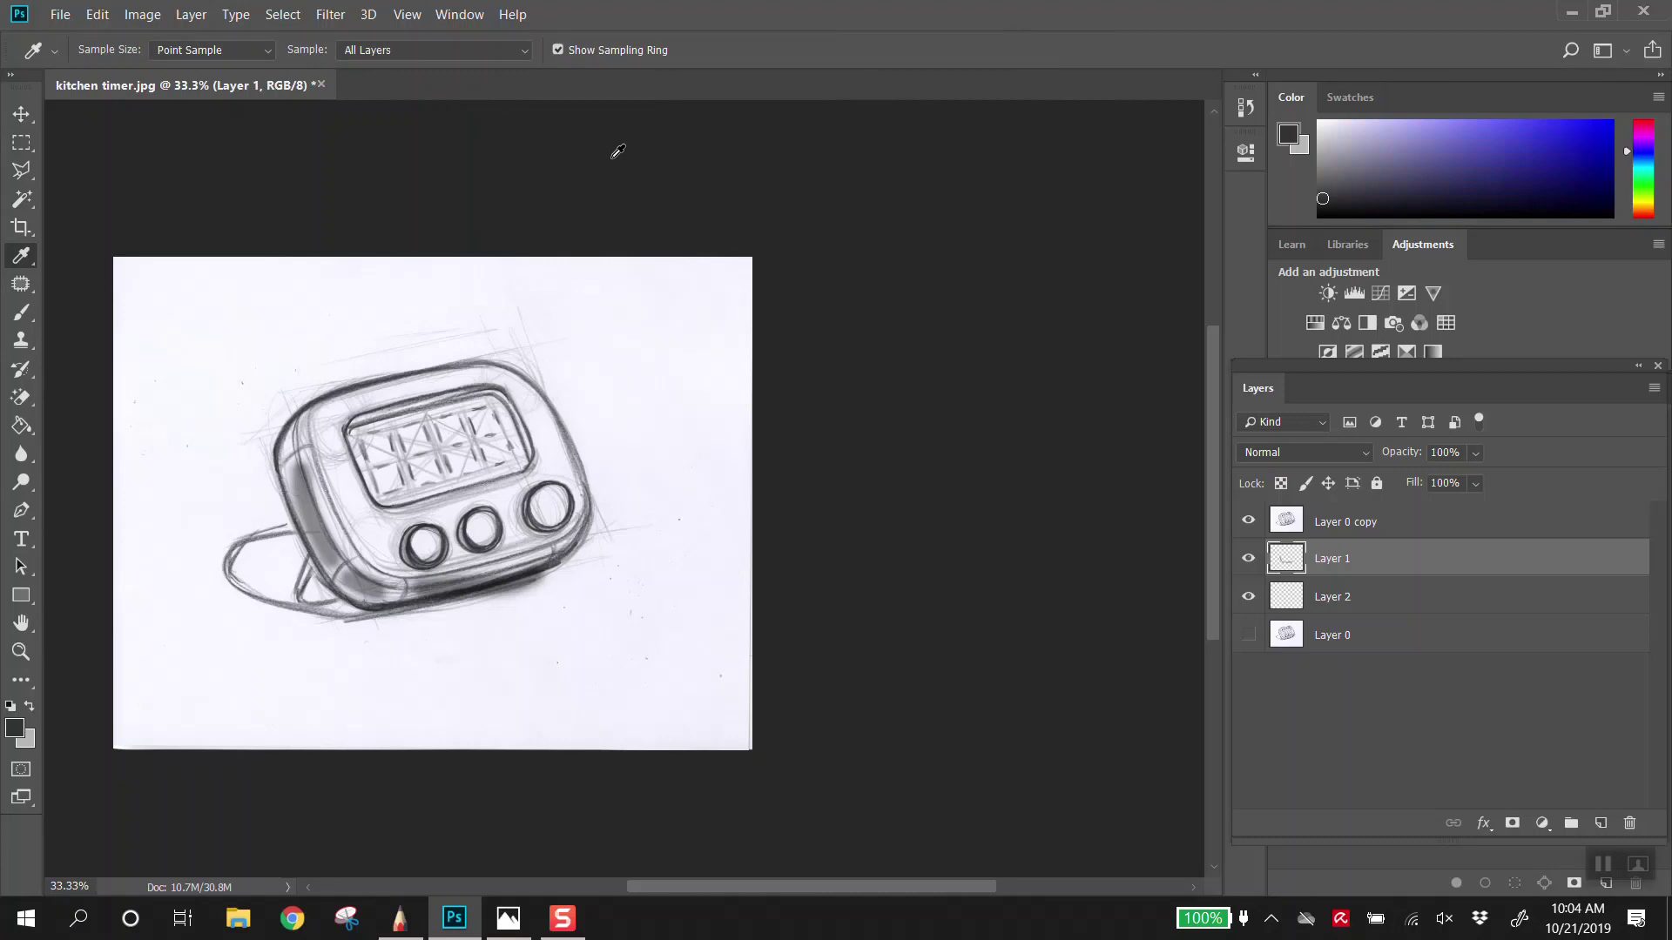
Step: Restore the maximized program window to a floating size and shift it away from the screen's edge
click(1600, 11)
drag(17, 4, 52, 4)
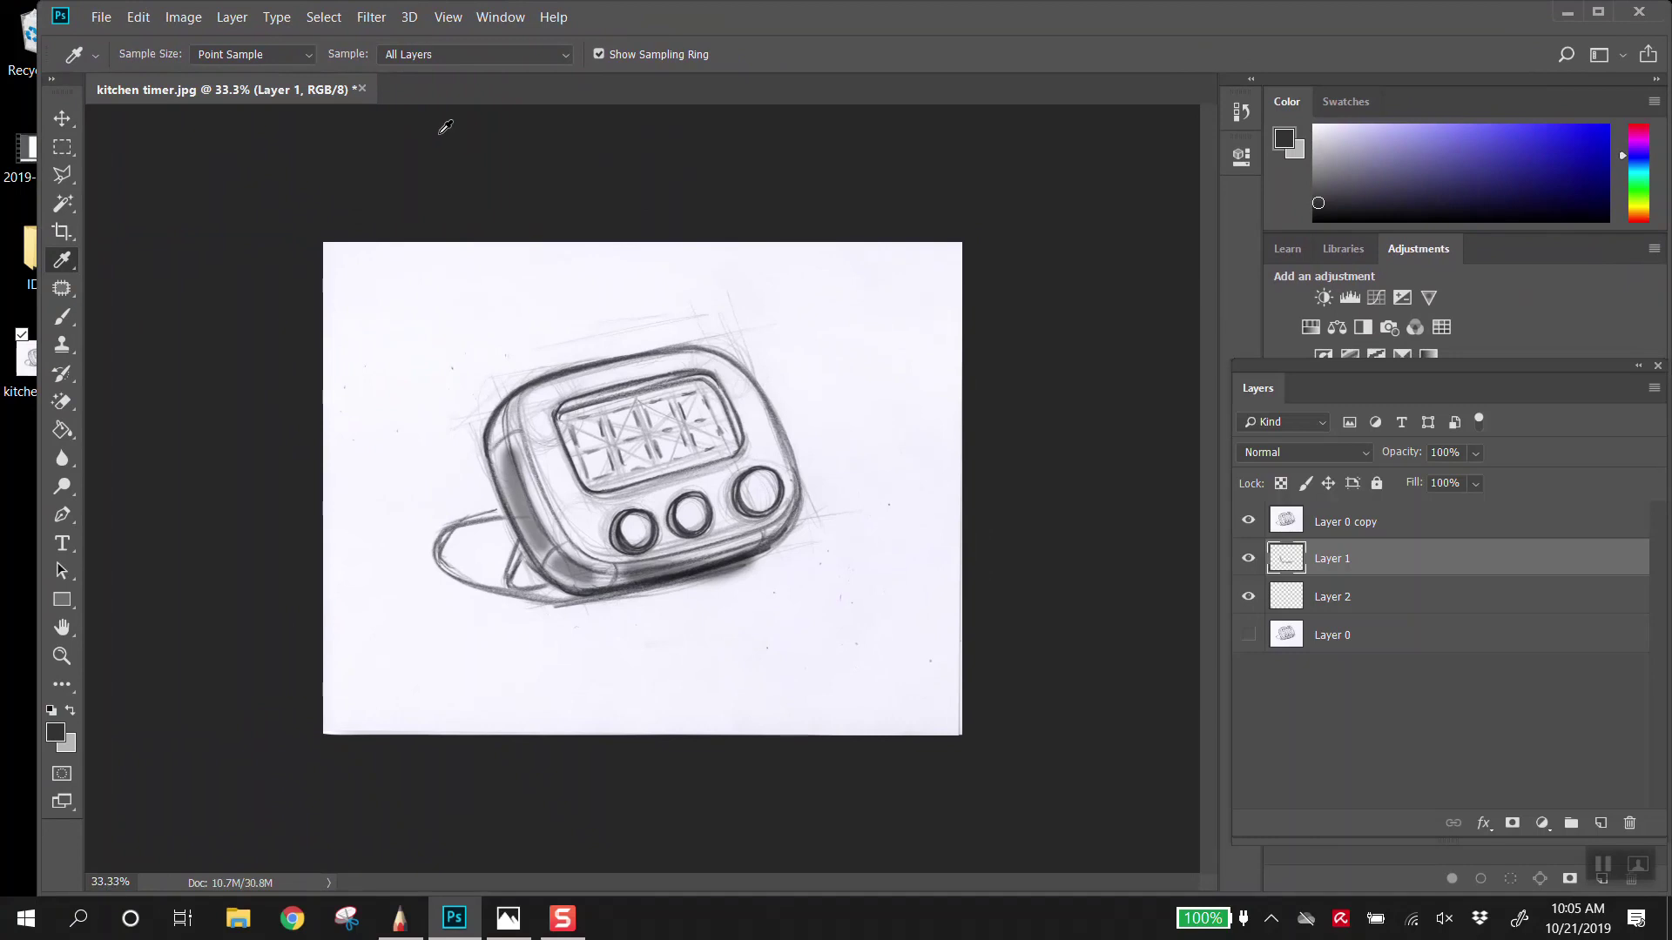
Step: Examine the variants offered by the Move, marquee, lasso and wand tool groups
click(61, 119)
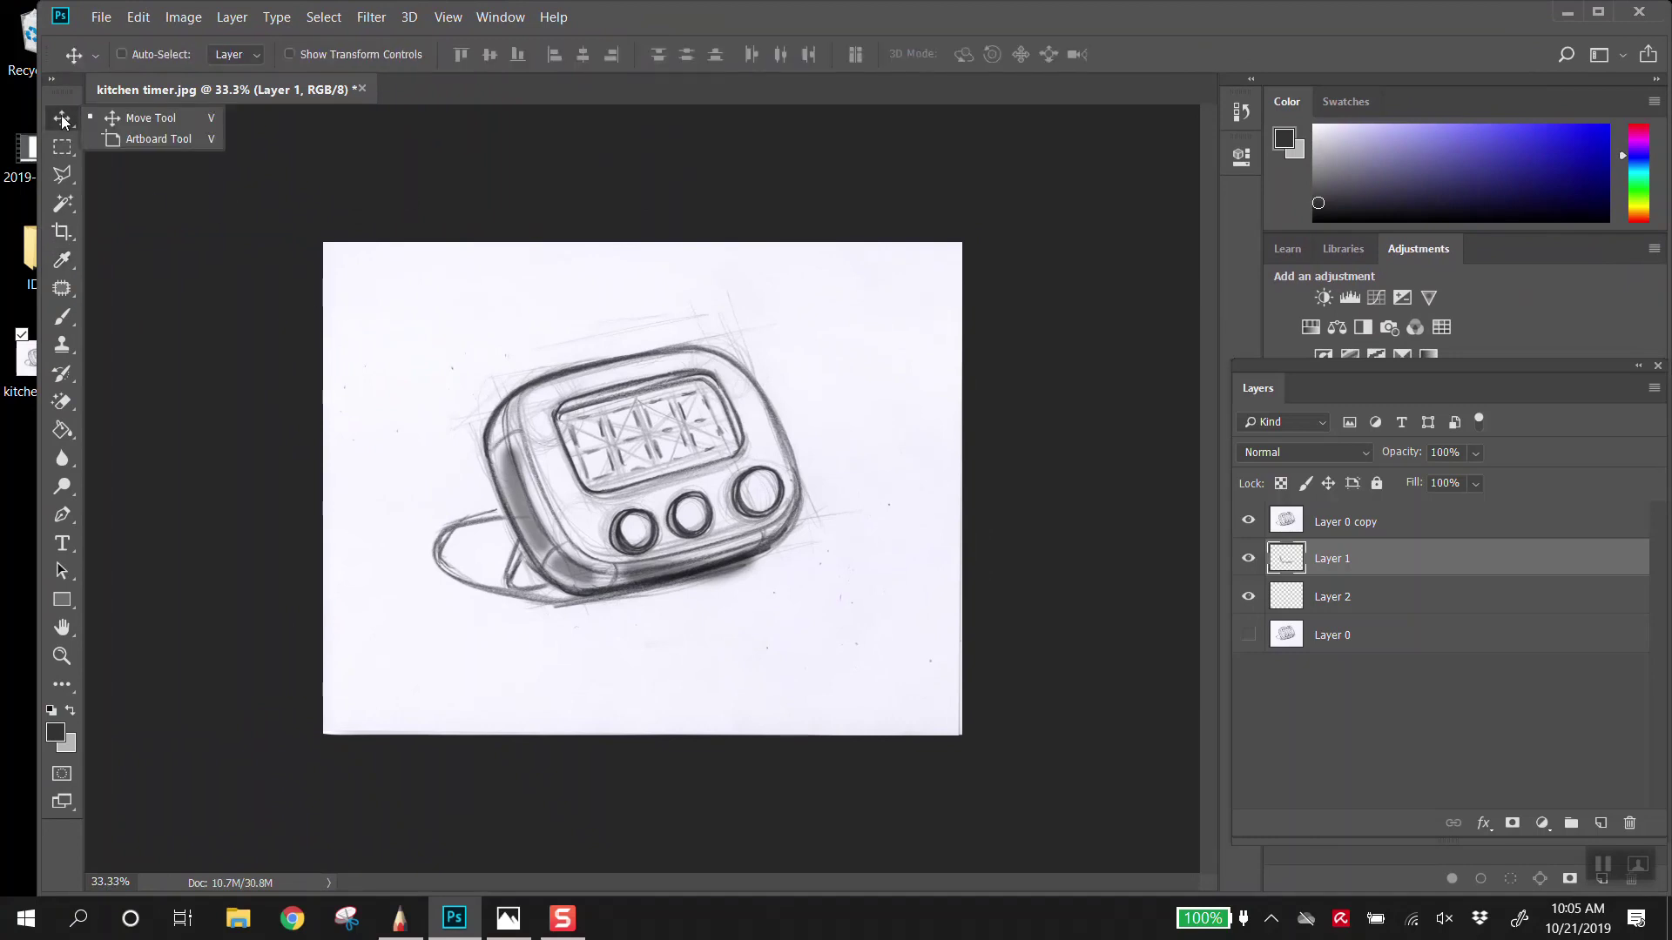
click(70, 123)
click(67, 157)
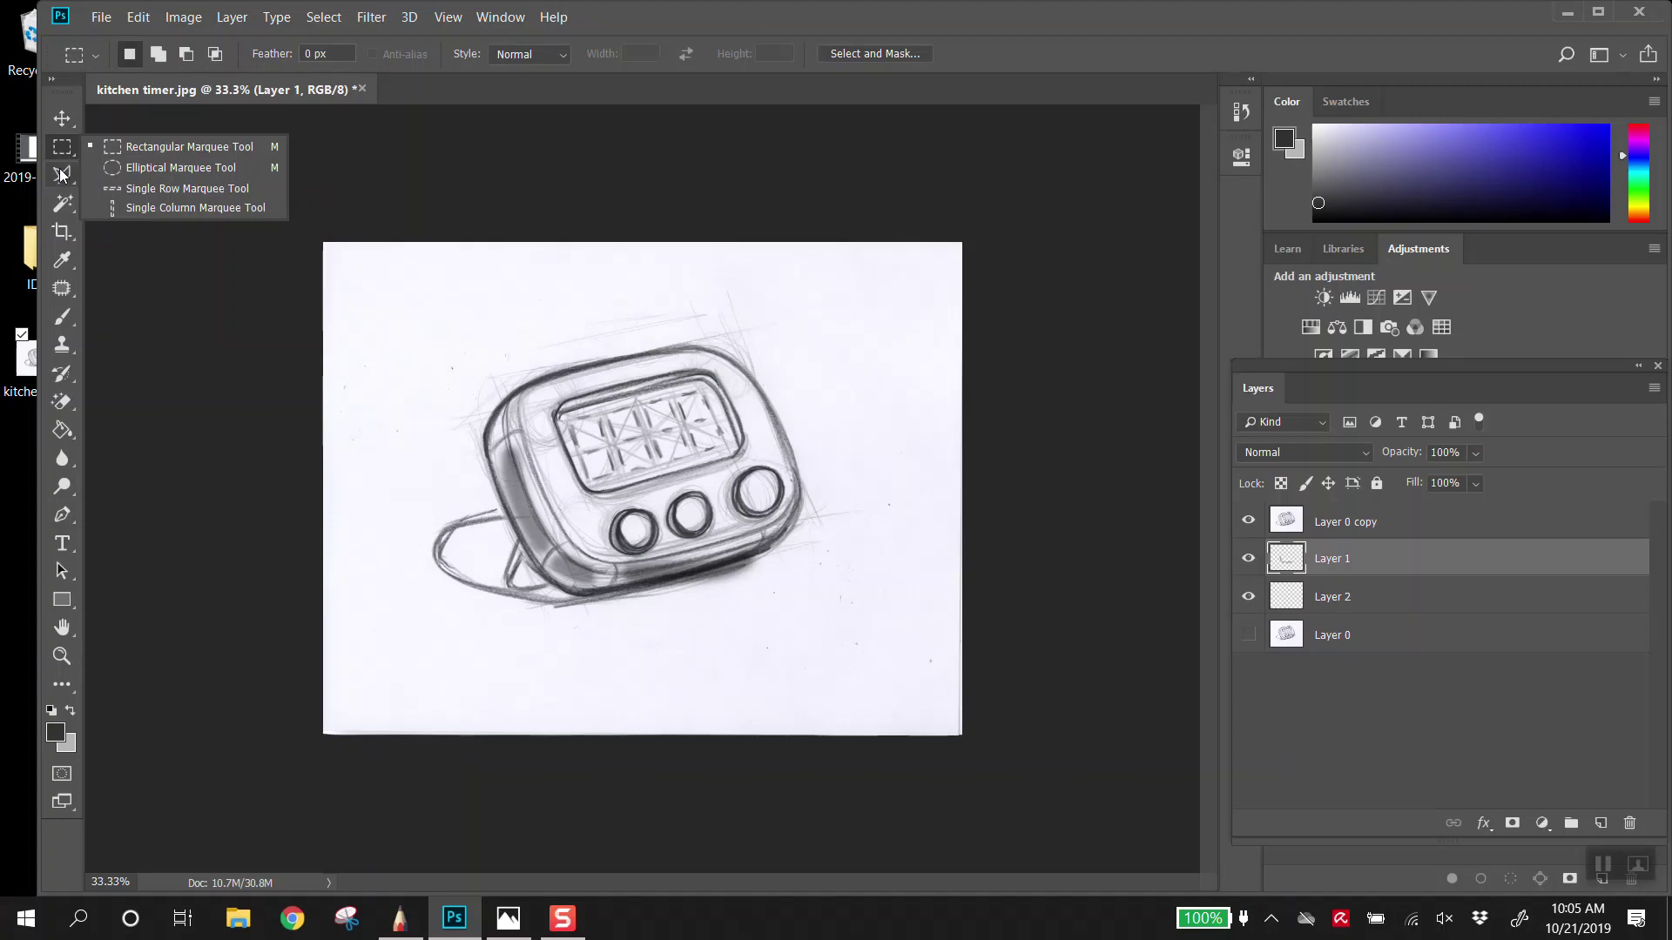
click(64, 177)
click(64, 205)
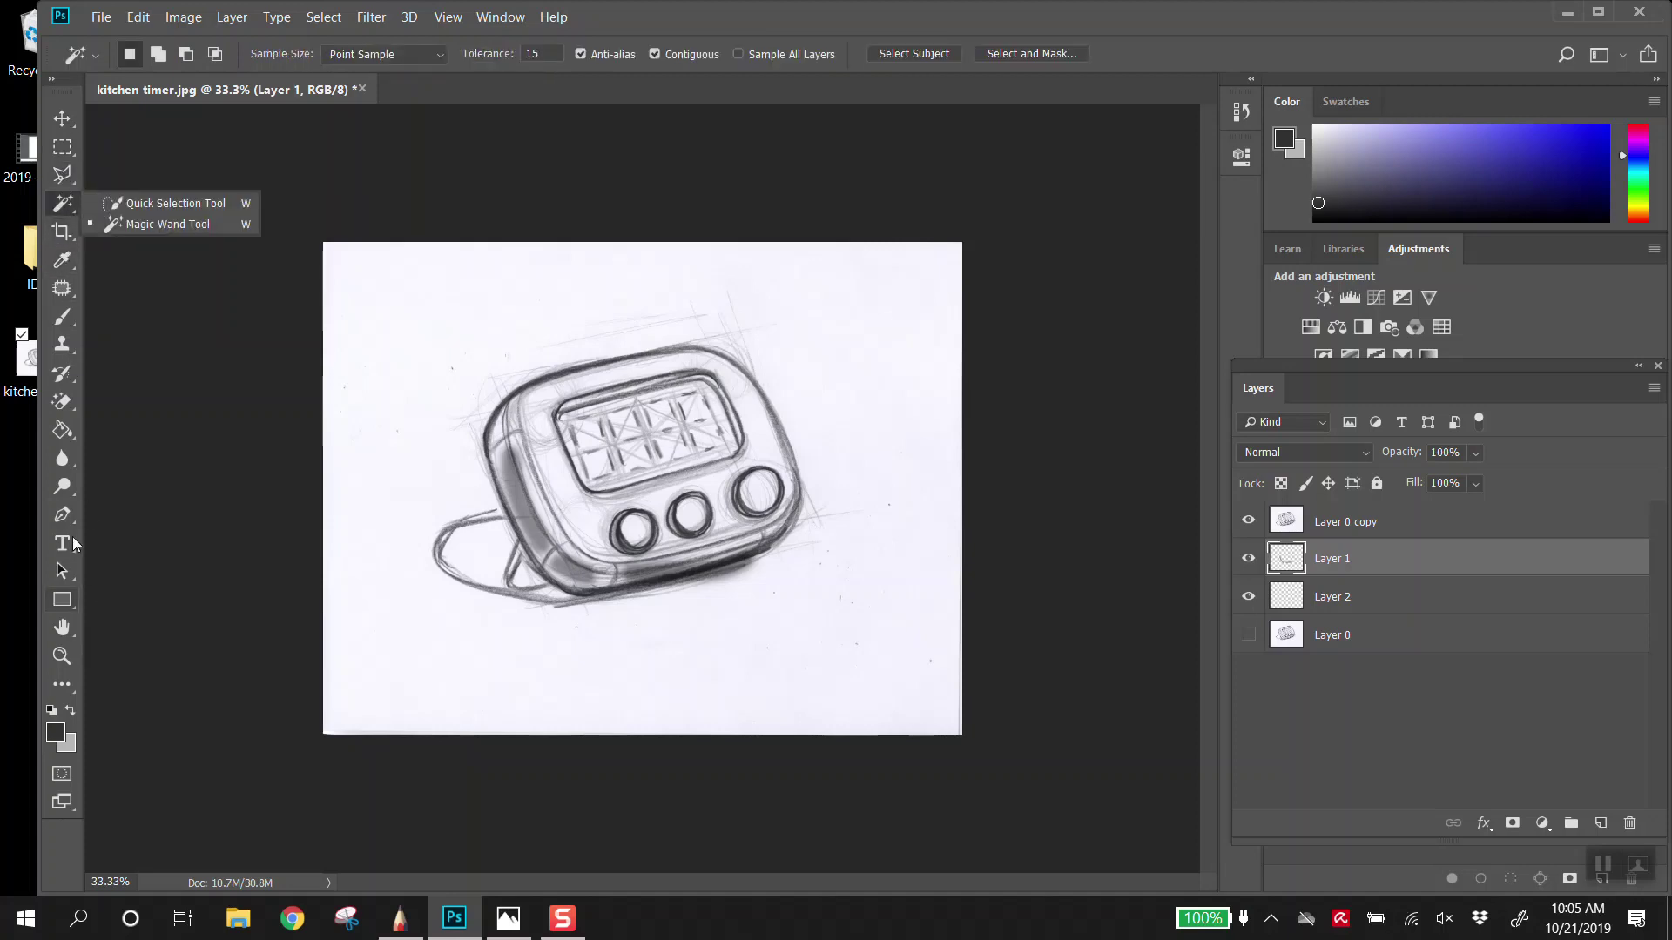
click(66, 125)
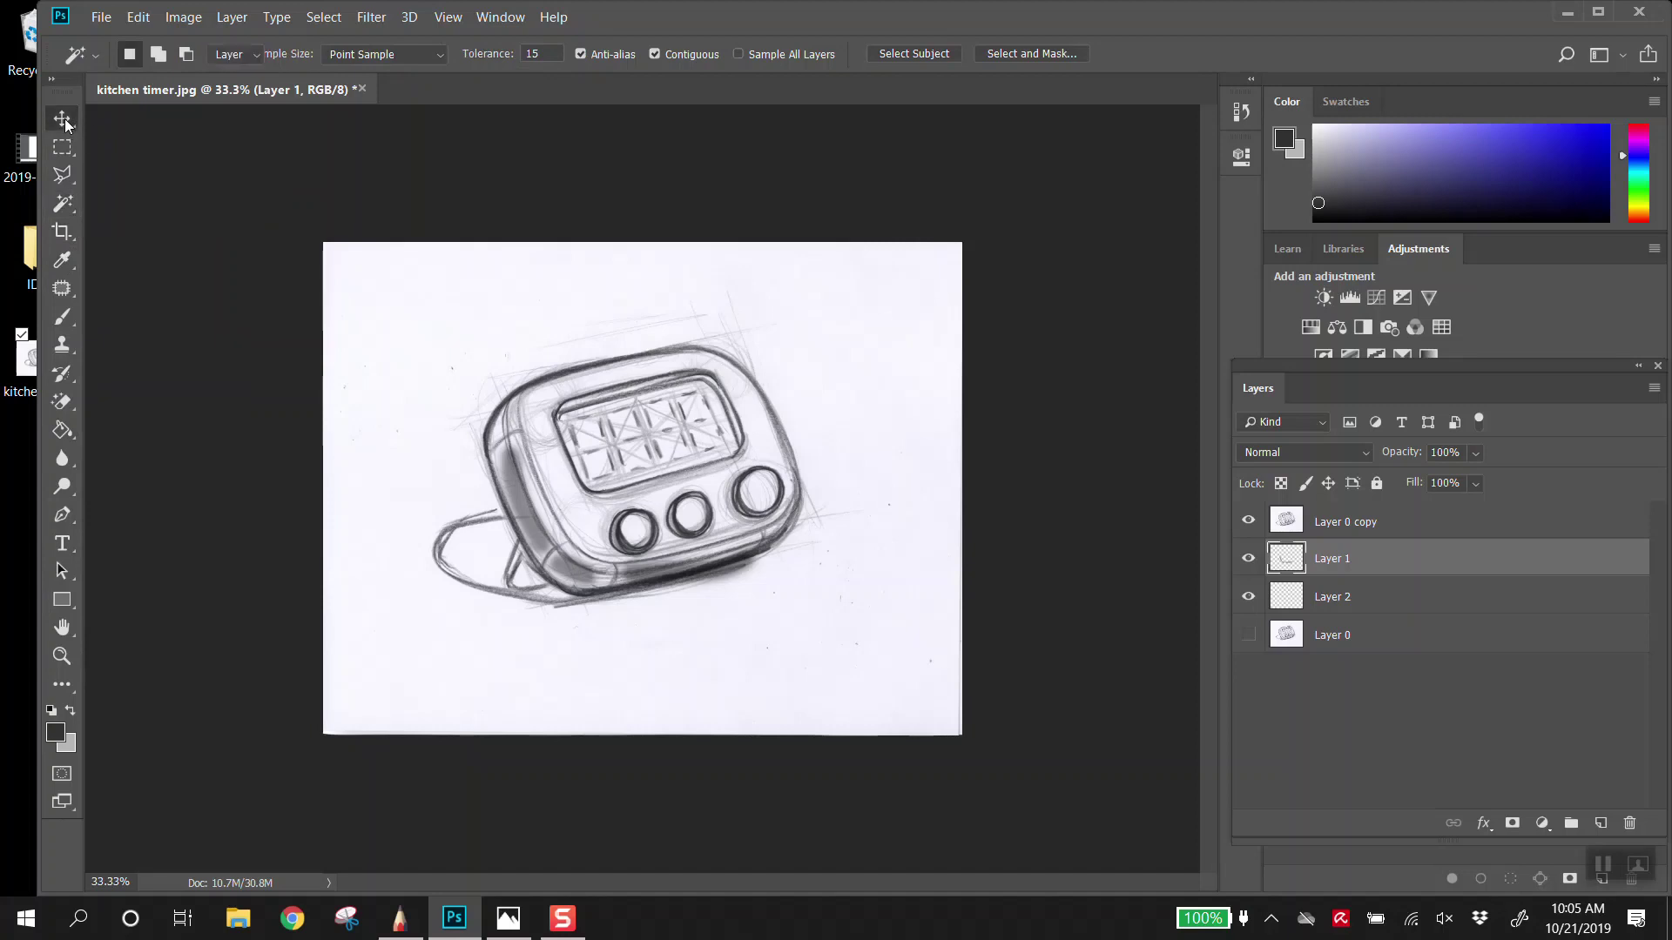
click(69, 146)
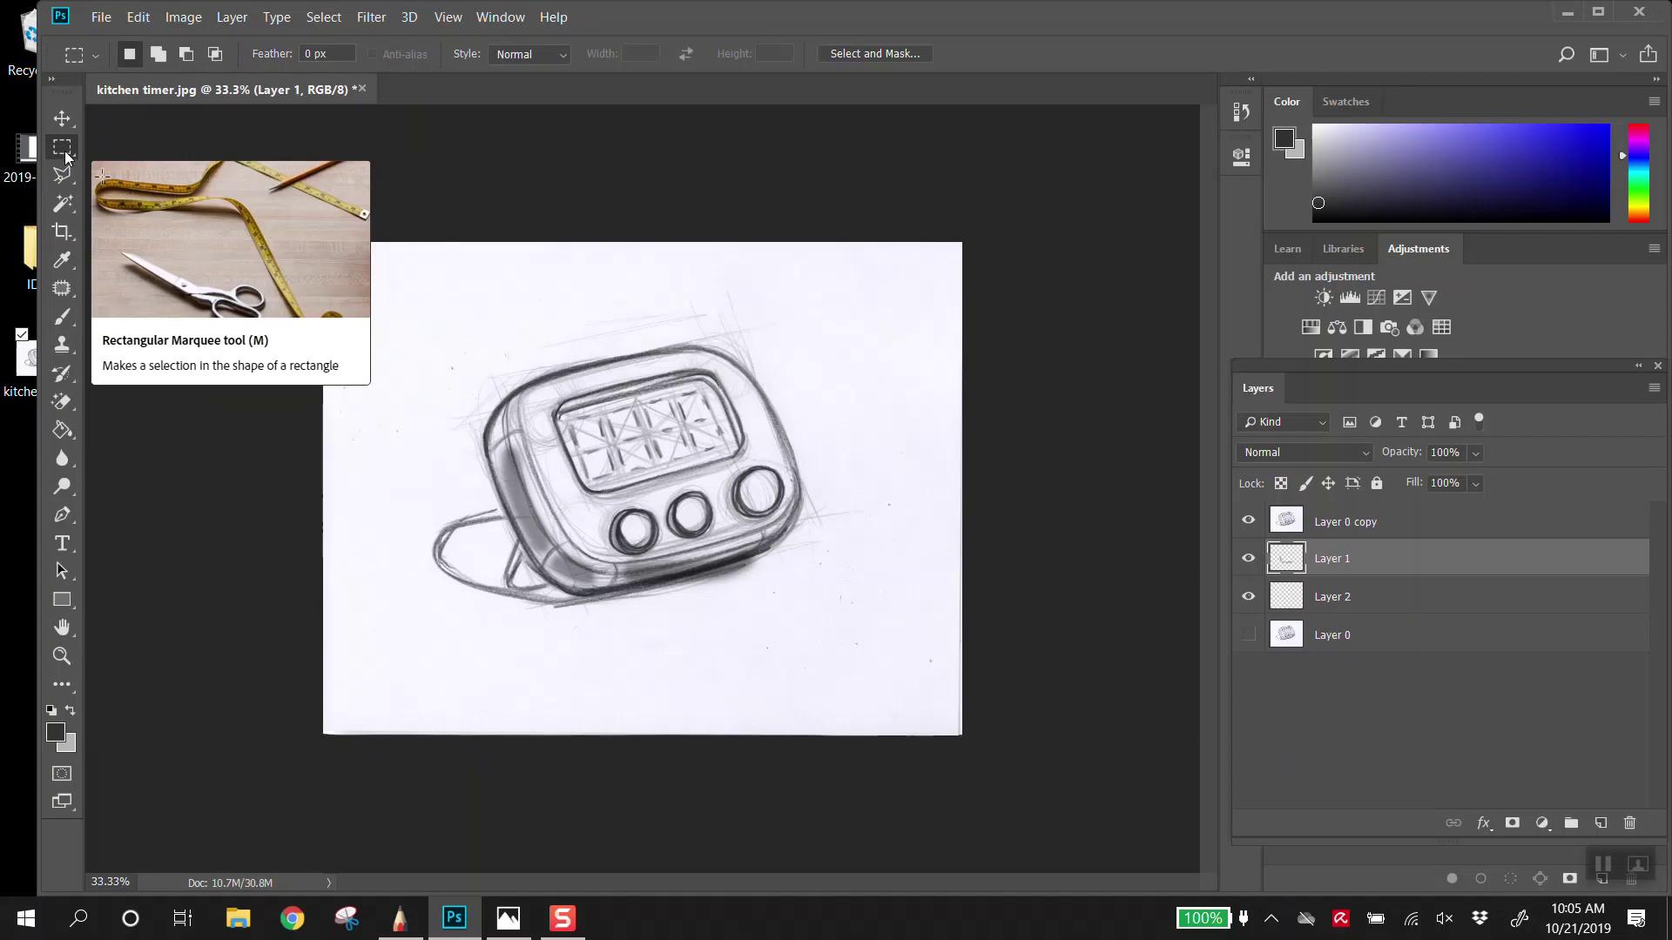
right_click(69, 147)
click(65, 174)
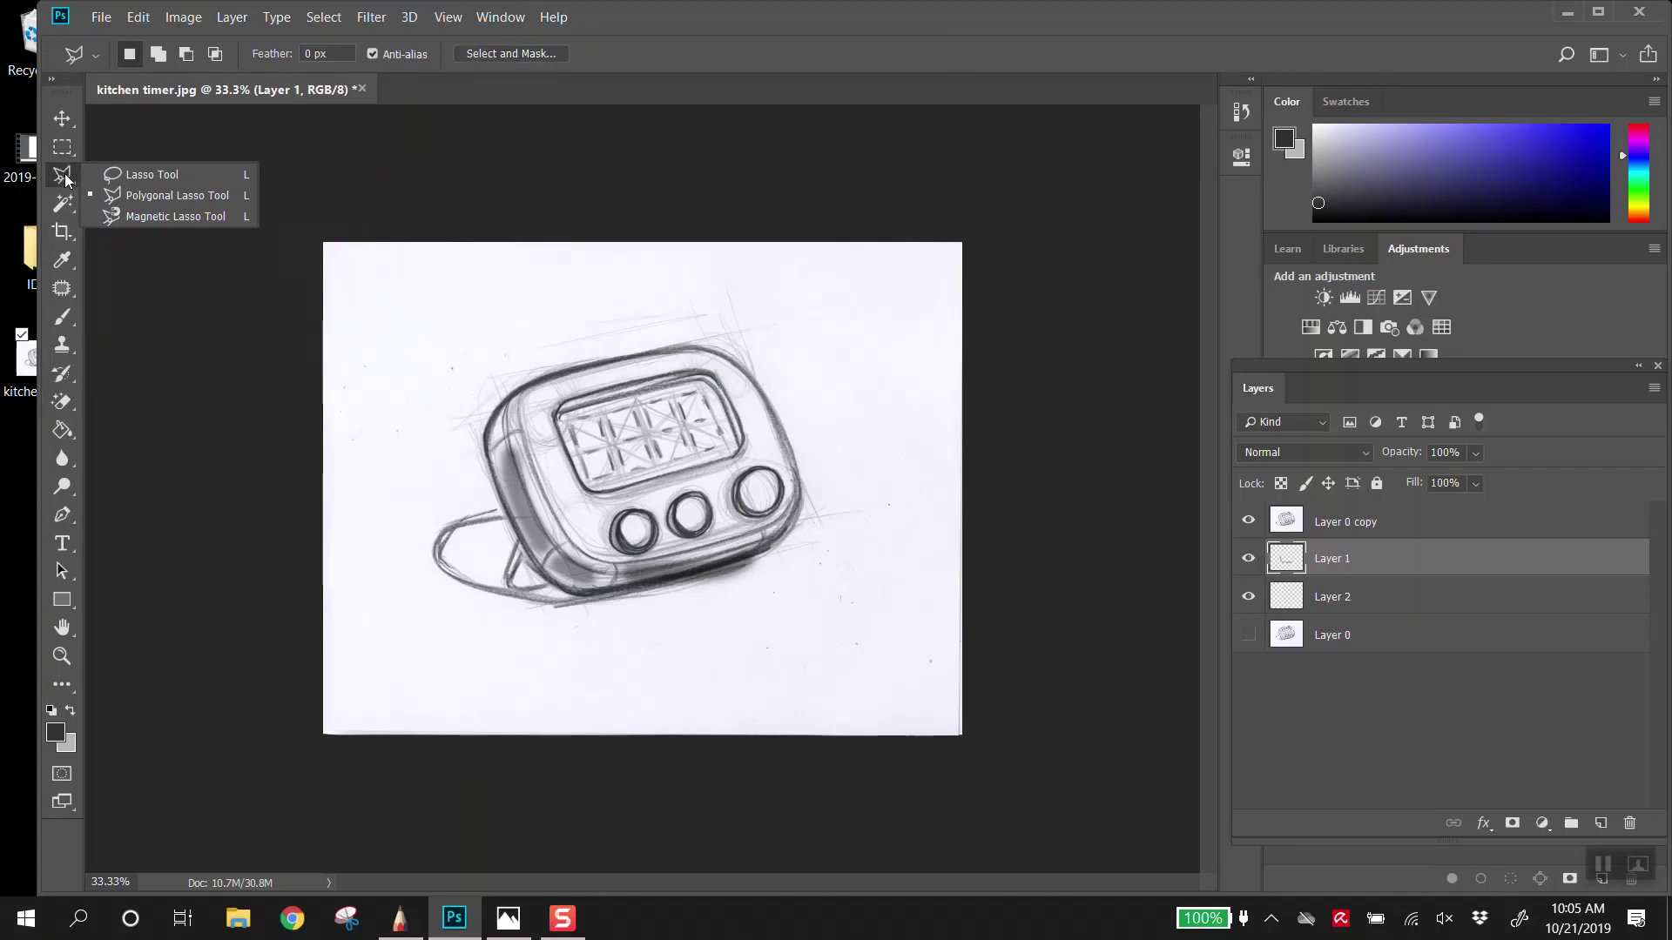
Step: Select the blank paper around the timer on Layer 0 copy with the Magic Wand tool
click(63, 207)
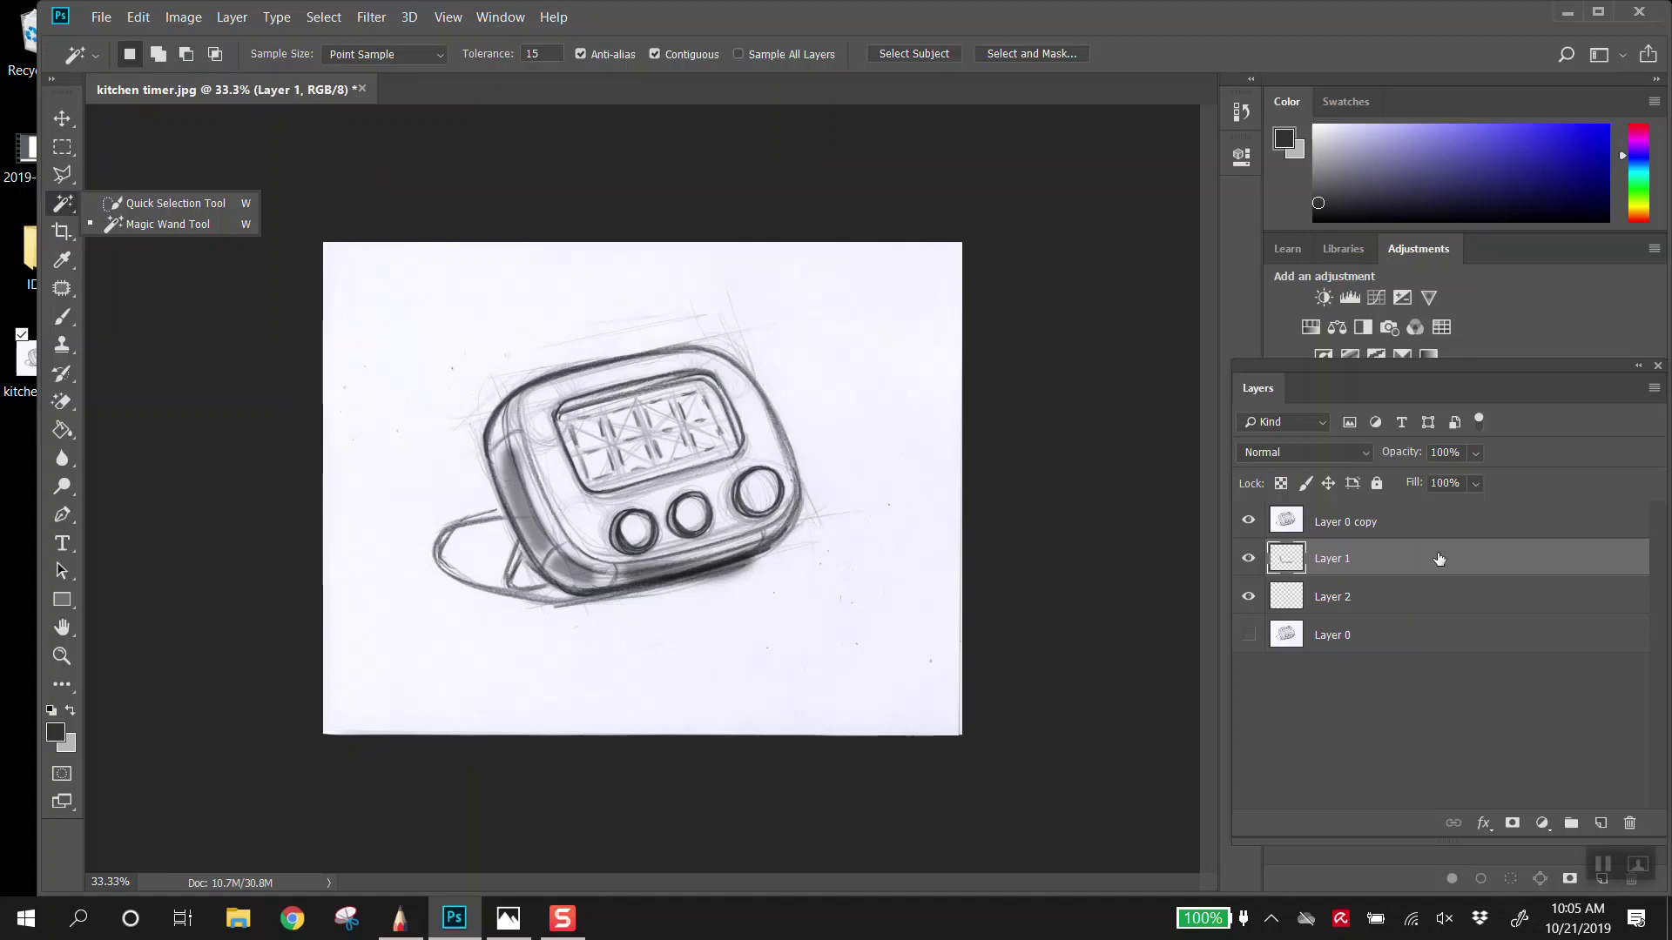
click(1393, 521)
click(558, 294)
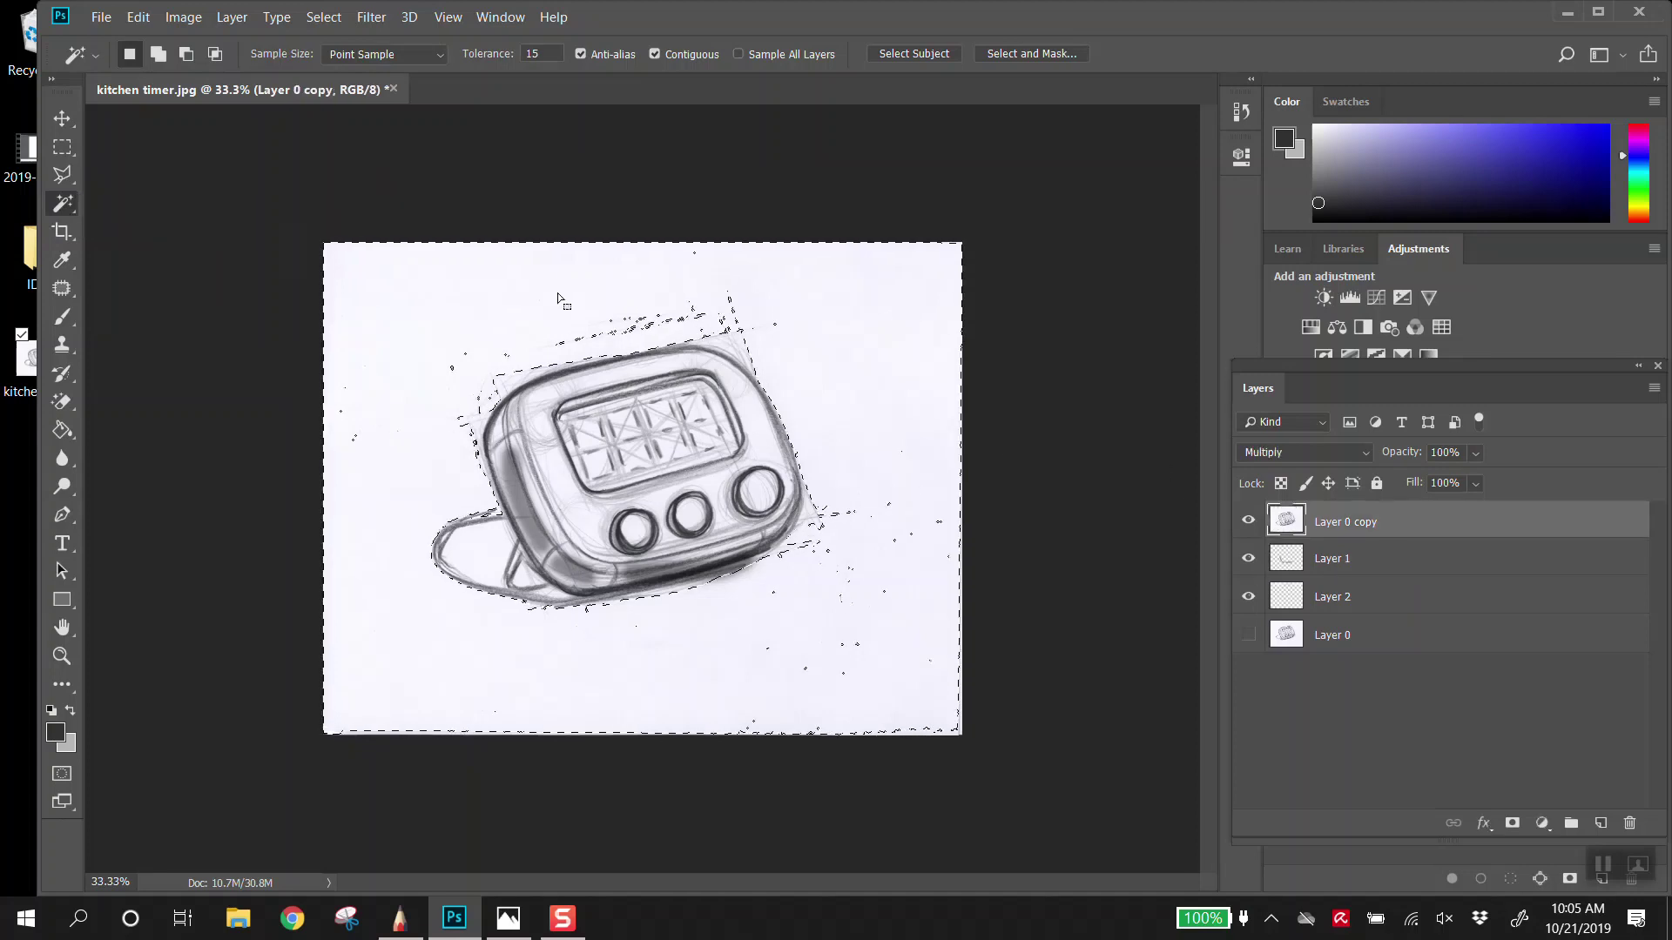
Step: Paint a short dark brush stroke on the blank paper above the timer on Layer 0 copy
click(63, 234)
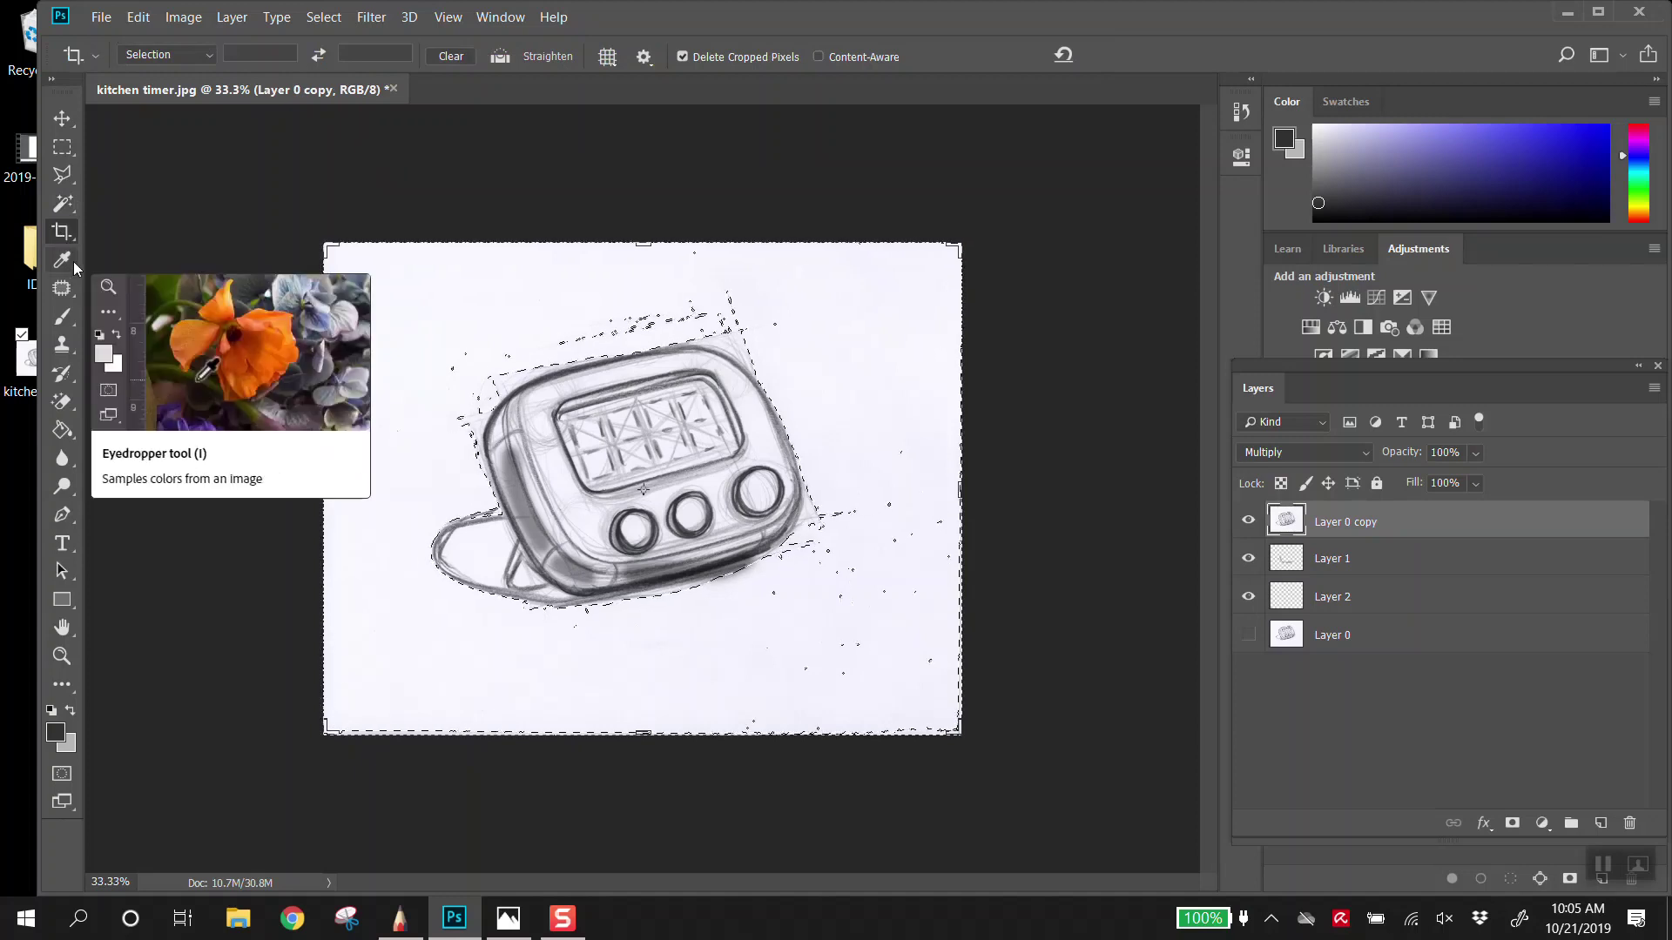
click(62, 316)
drag(414, 310, 522, 310)
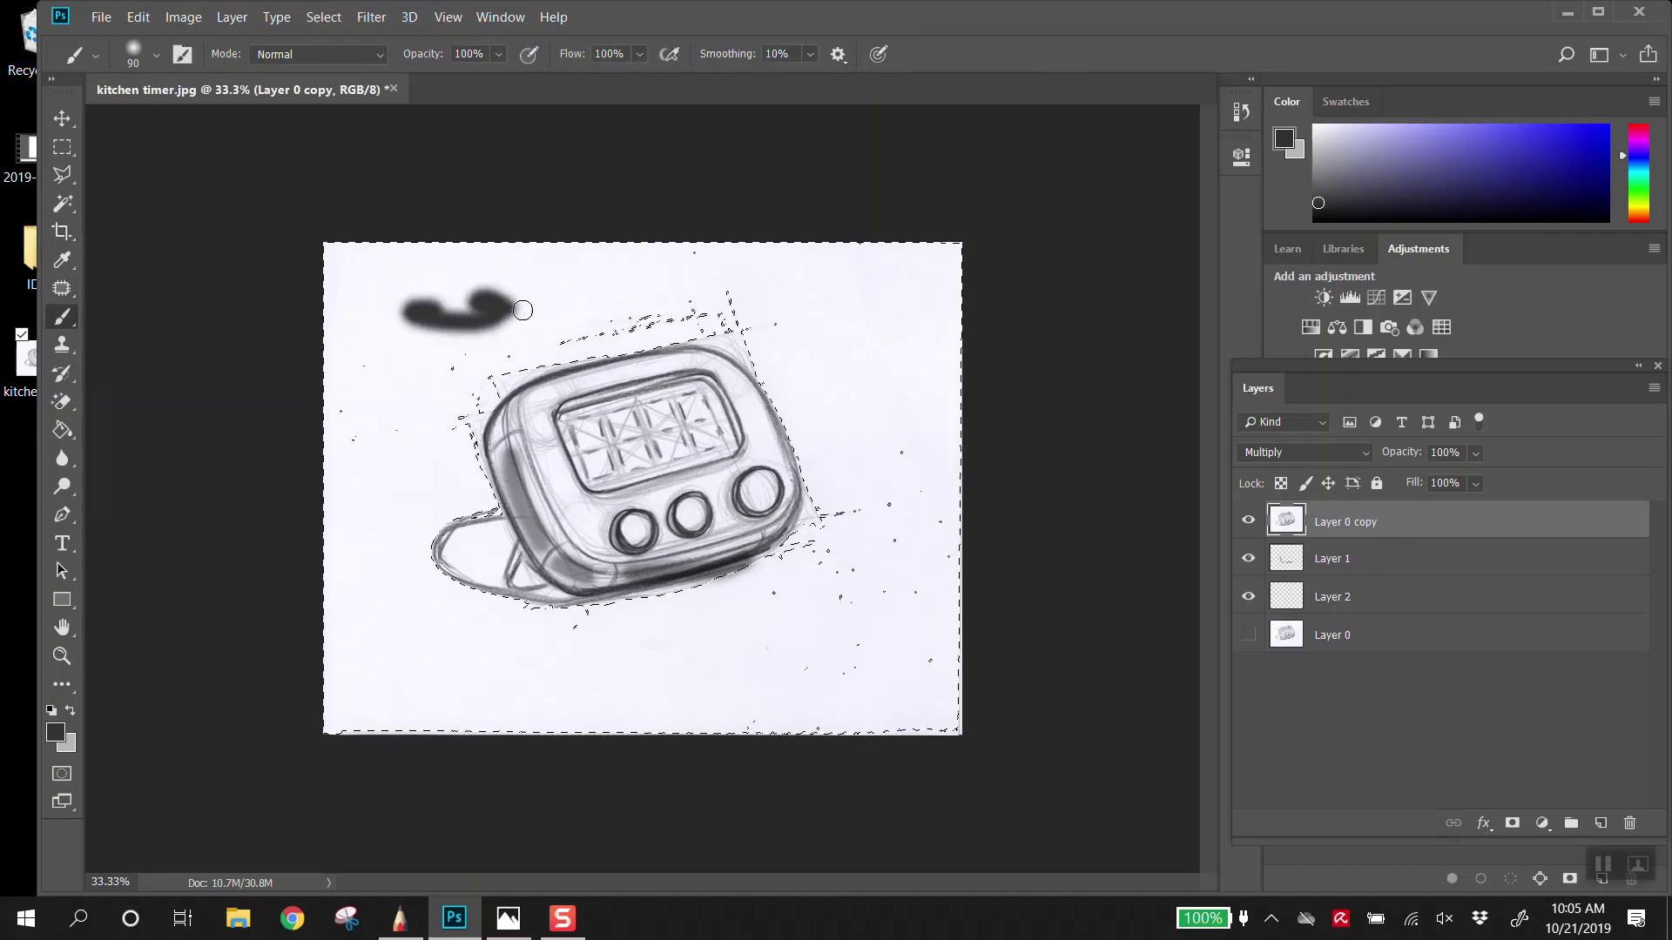
Step: Sample the dark brush stroke with the Clone Stamp and stamp a copy of it beside the original, above the timer
click(64, 346)
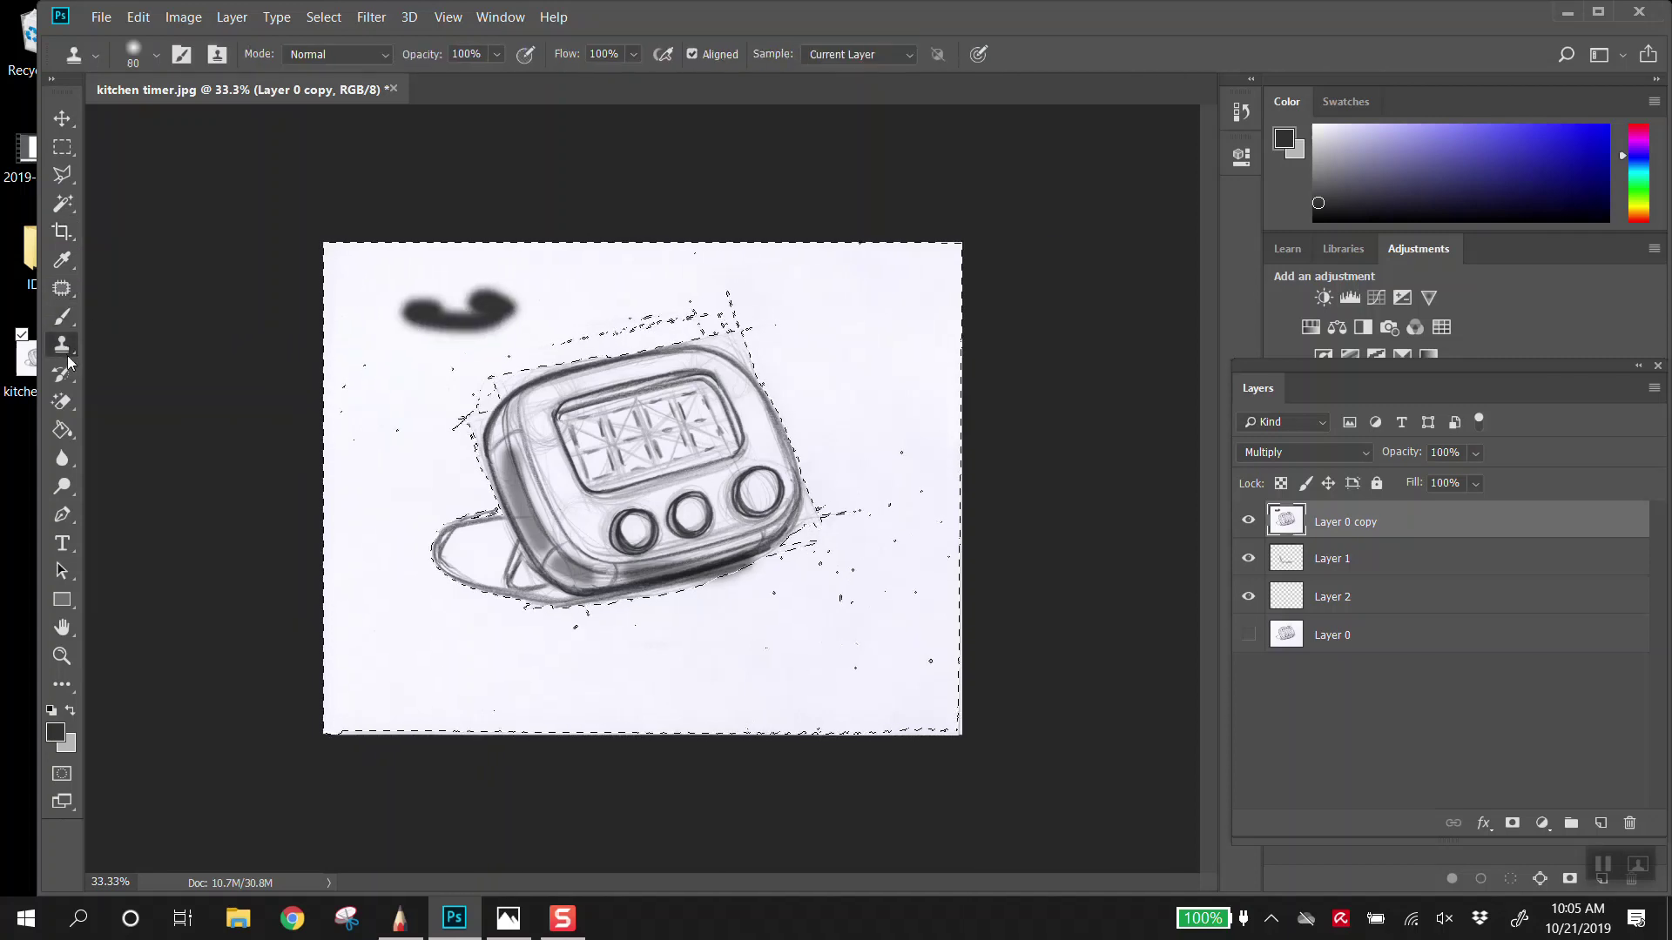
alt+click(433, 309)
mouse_move(620, 280)
mouse_down()
mouse_move(707, 281)
mouse_move(602, 288)
mouse_up()
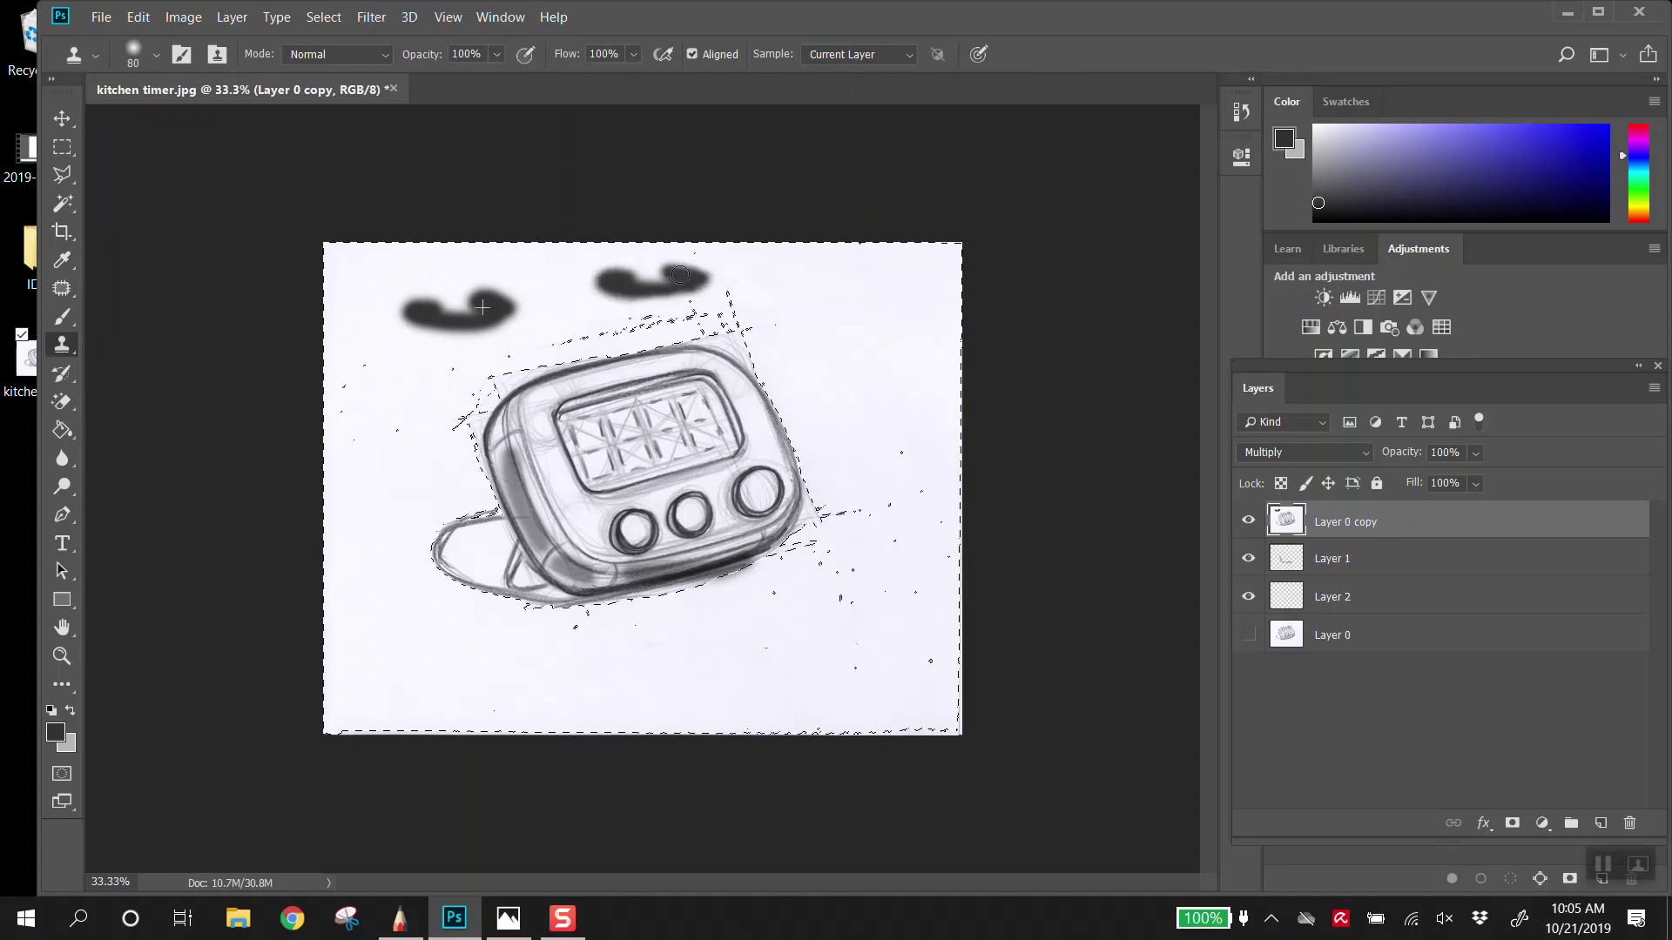
Step: Erase the dark strokes and surrounding paper above the timer on Layer 0 copy with the Eraser tool
click(69, 380)
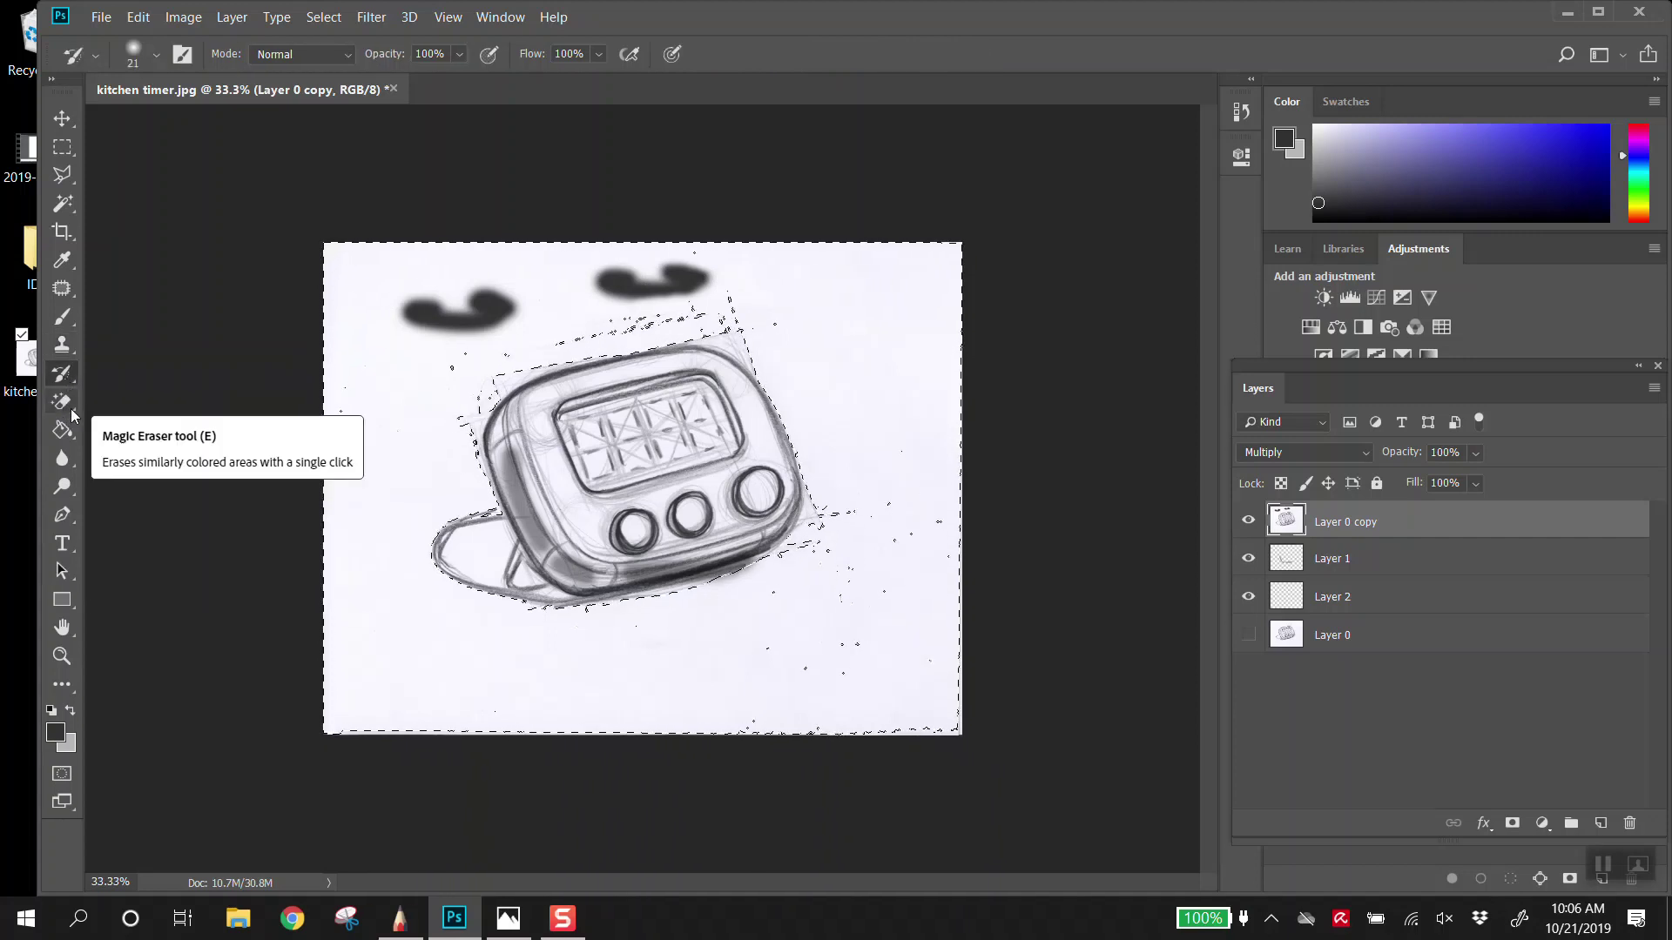
click(66, 403)
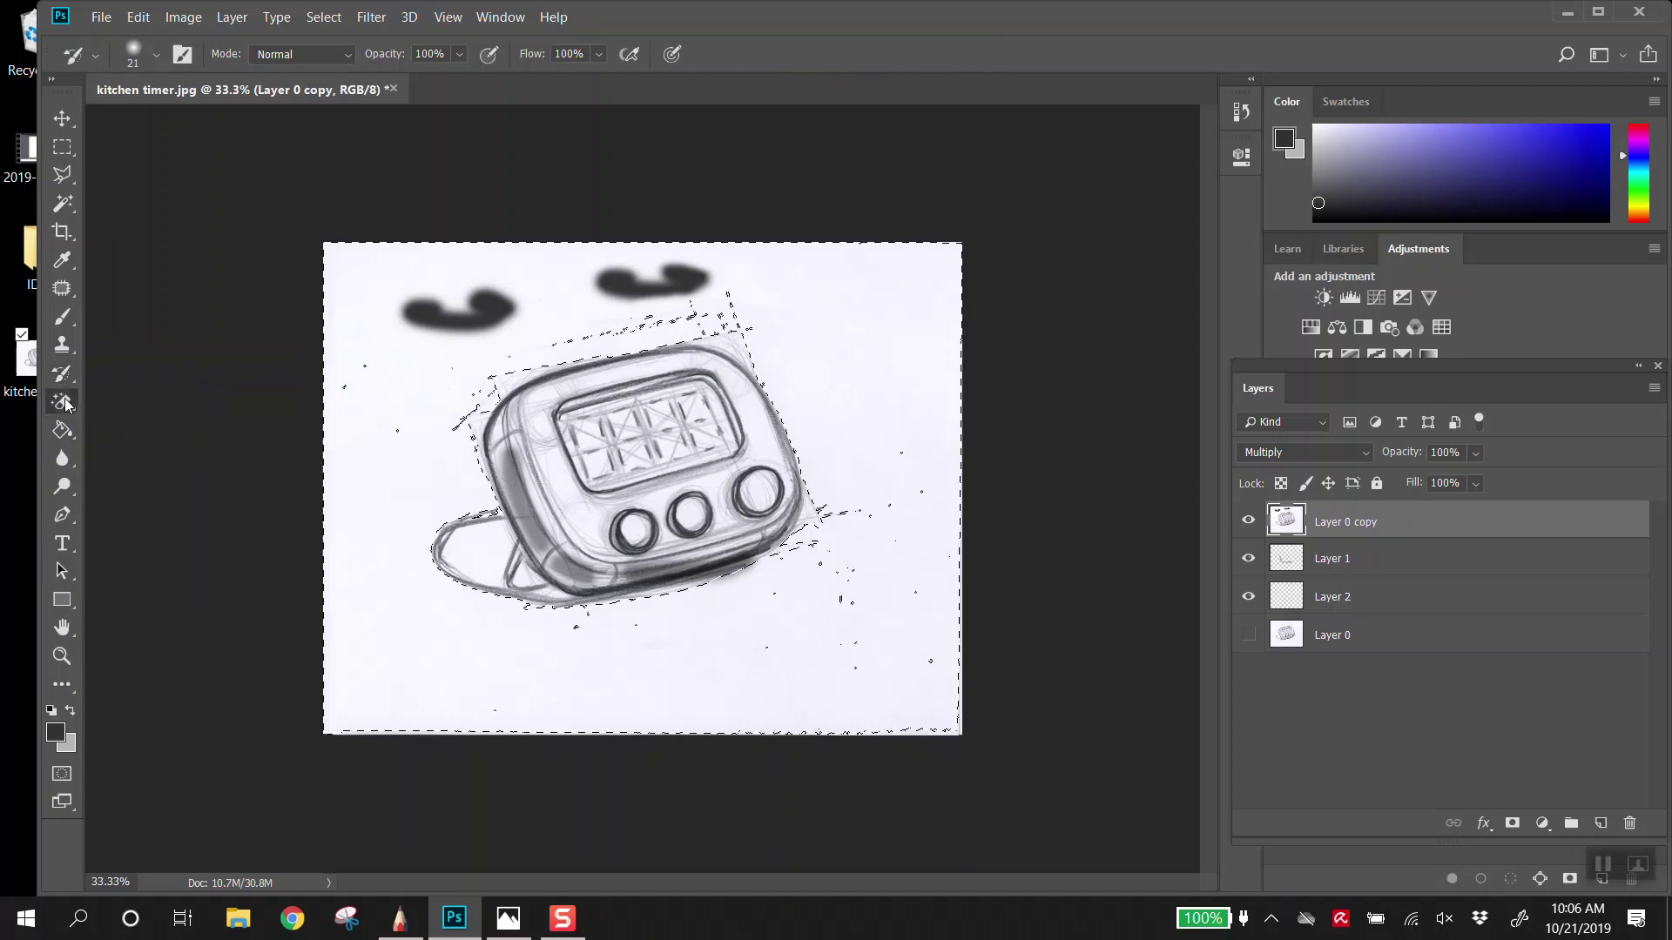
click(148, 401)
mouse_move(400, 280)
mouse_down()
mouse_move(586, 287)
mouse_move(605, 340)
mouse_up()
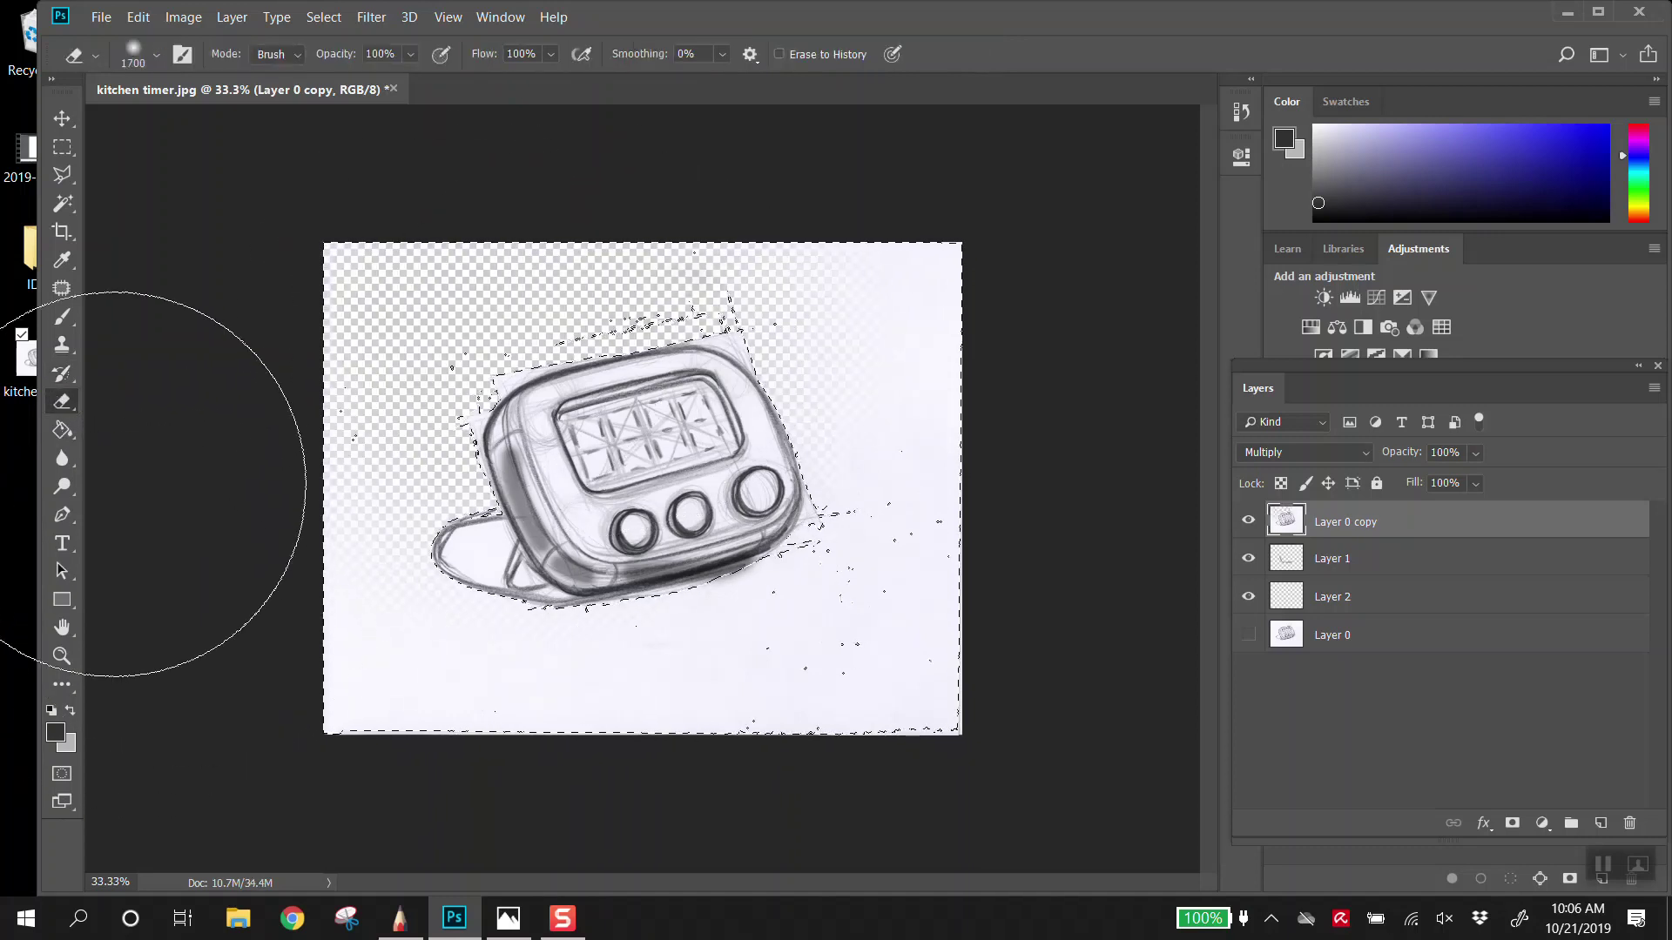
Step: Review the Paint Bucket and Blur tool variants and switch to the Smudge tool
click(64, 435)
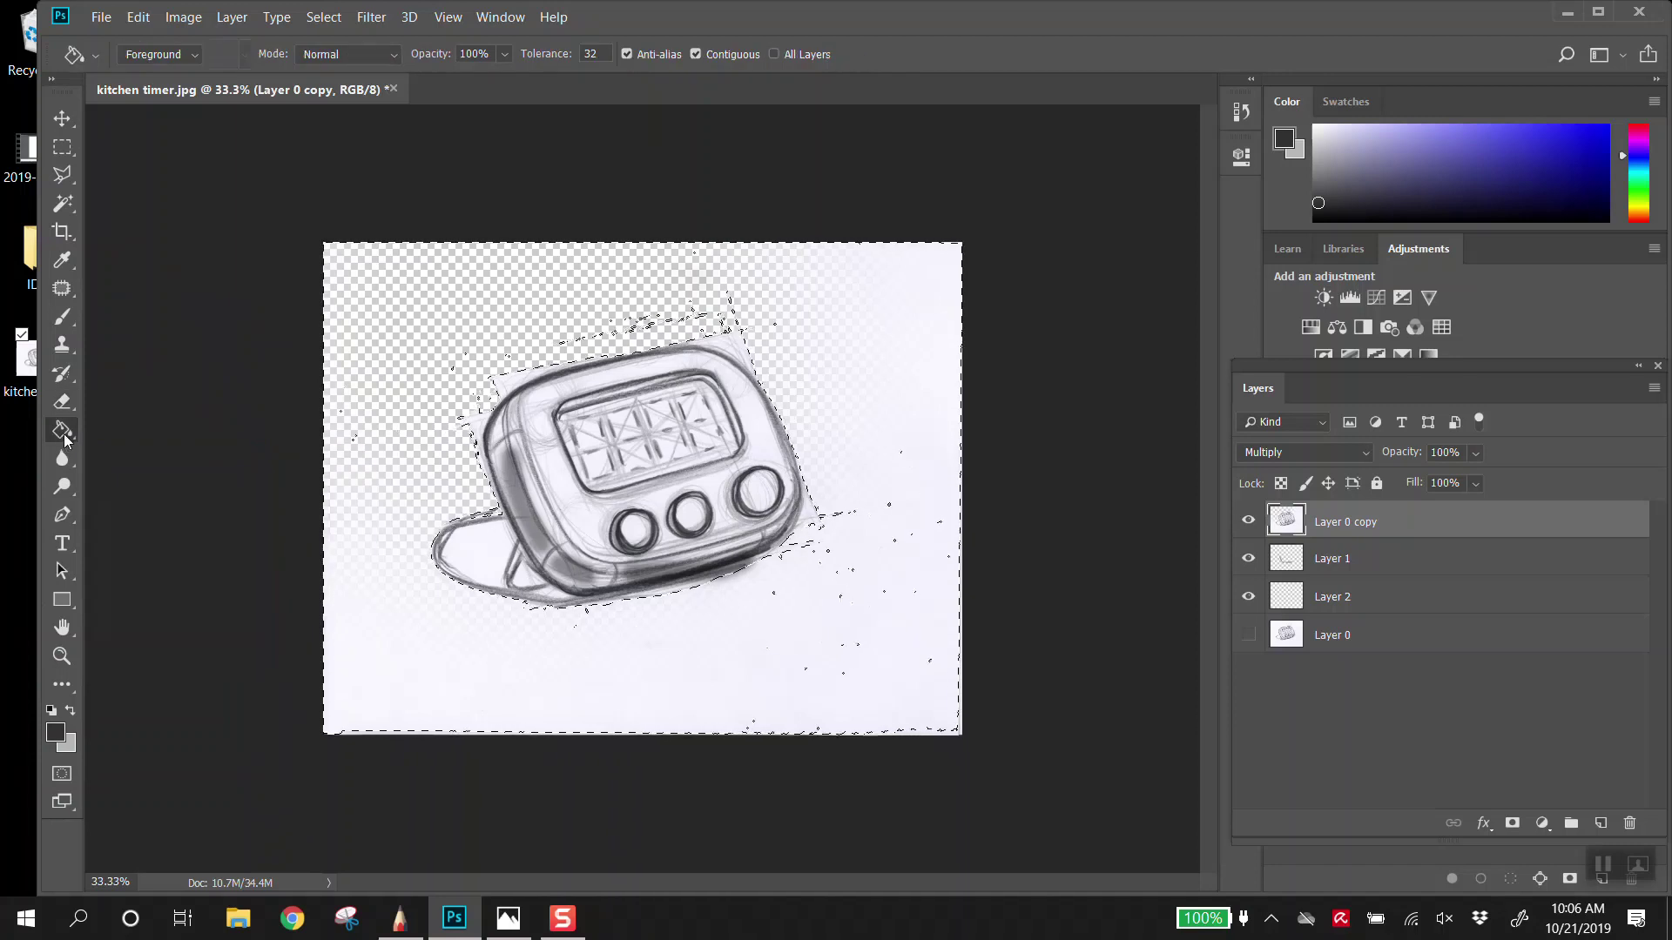
right_click(66, 438)
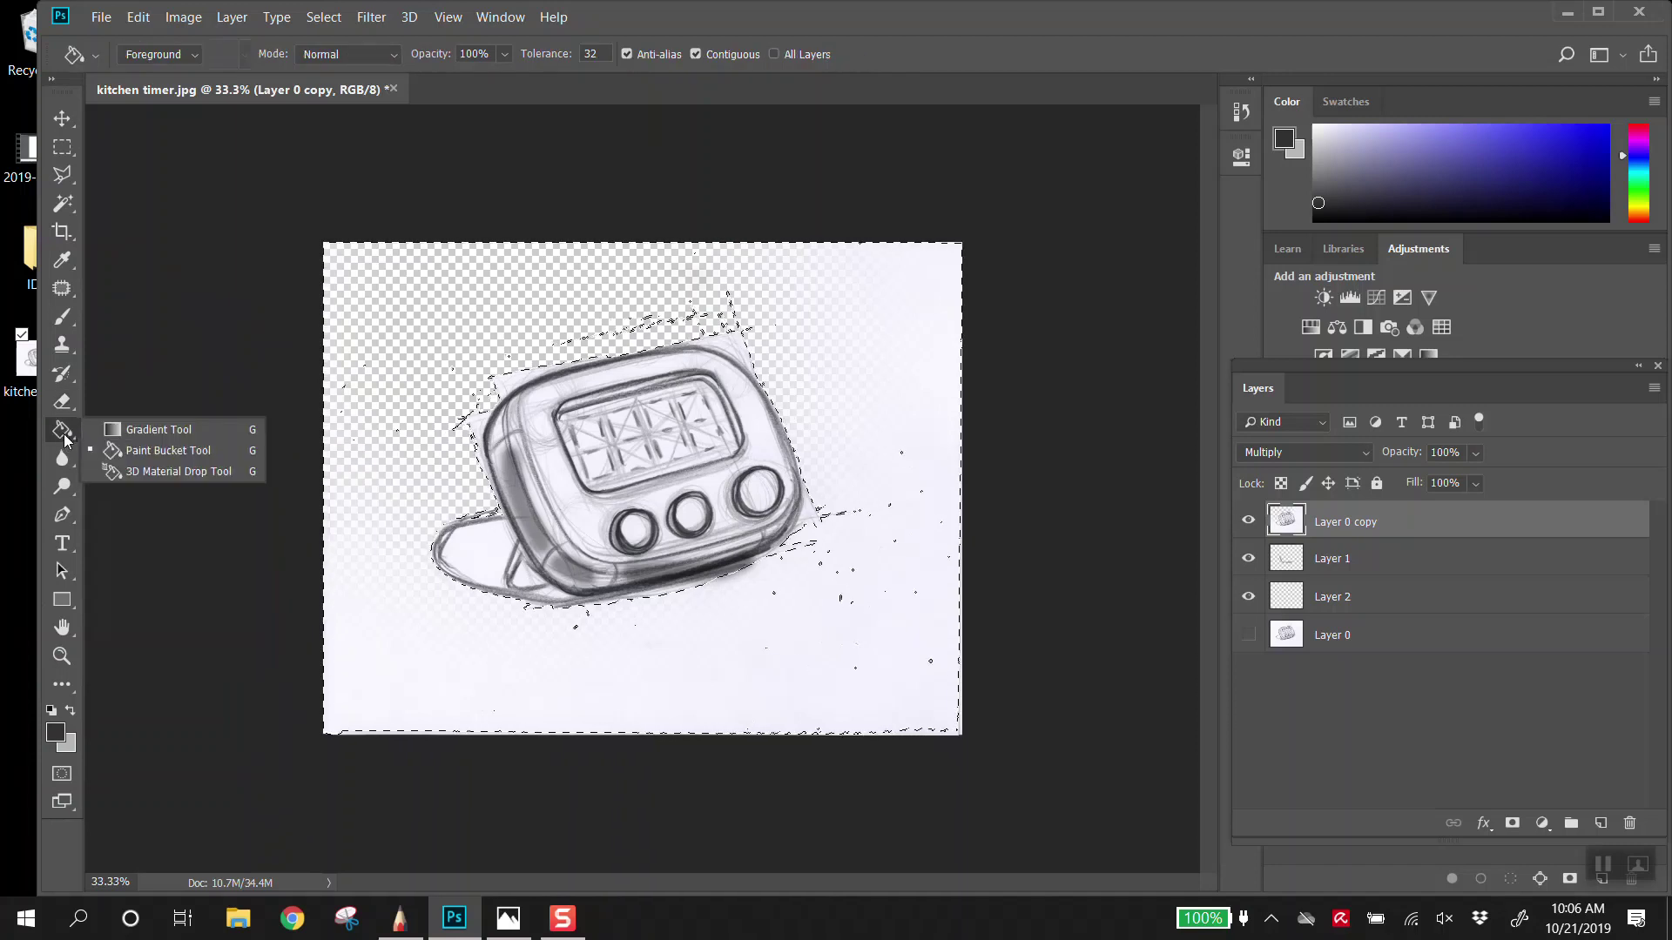
click(64, 461)
right_click(64, 467)
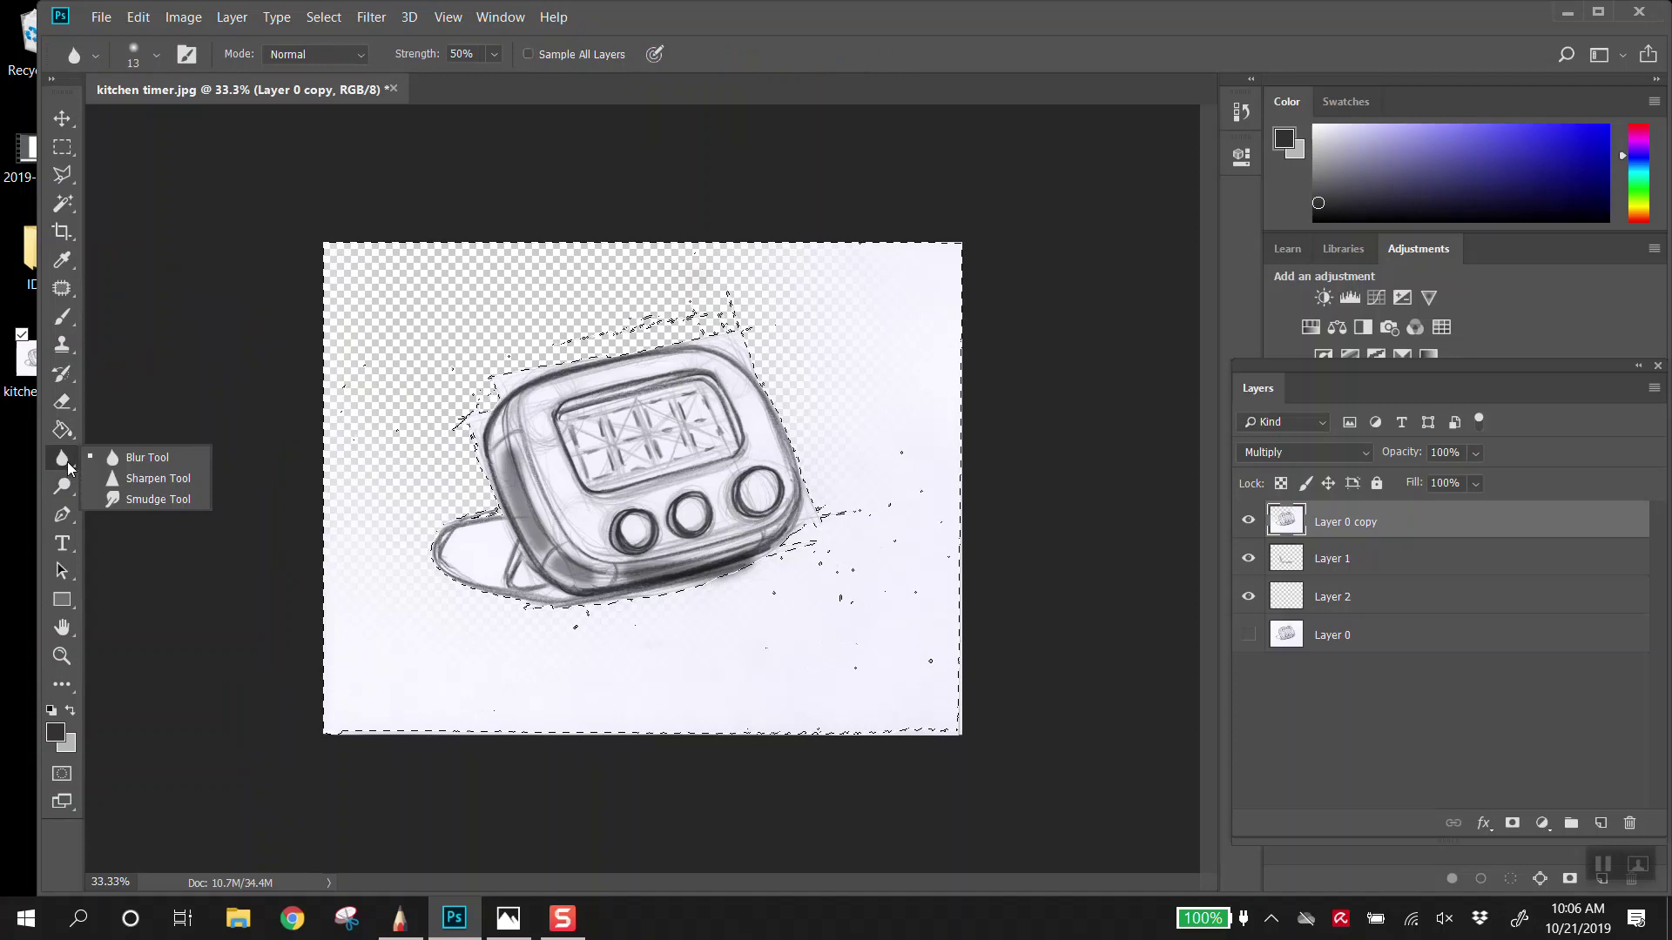
click(154, 503)
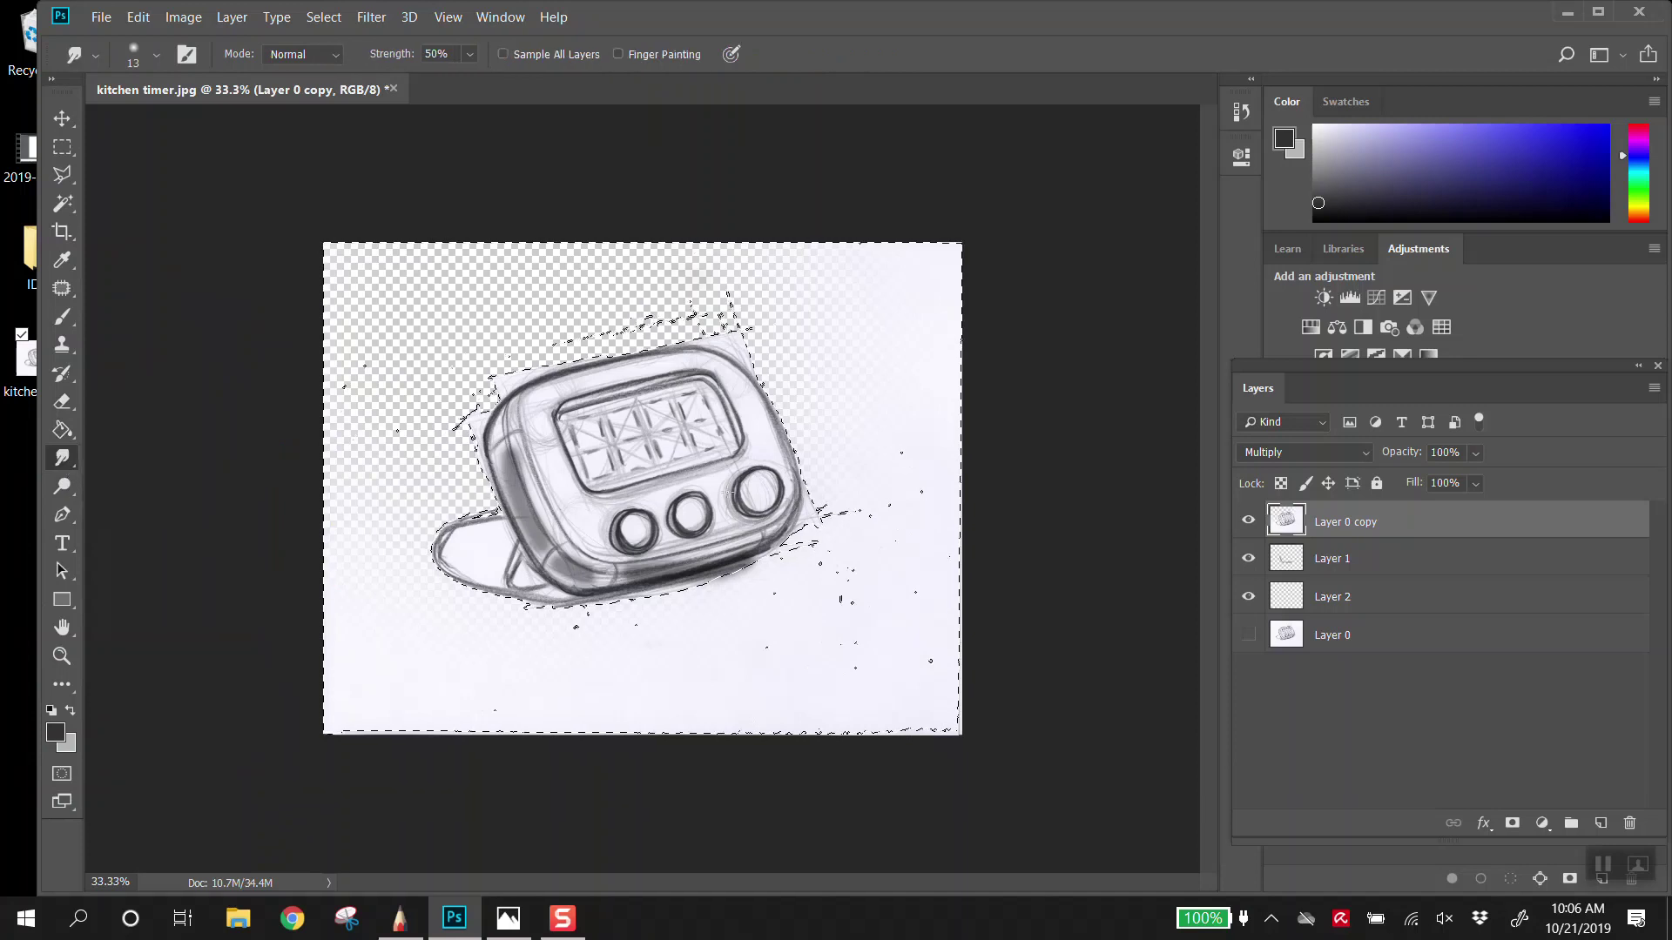
Step: Clear the selection, enlarge the Smudge brush to 800 px and smear the timer drawing on Layer 0 copy
key(ctrl+d)
key(bracketright)
key(bracketright)
key(bracketright)
key(bracketright)
key(bracketright)
key(bracketright)
key(bracketright)
key(bracketright)
key(bracketright)
key(bracketright)
key(bracketright)
key(bracketright)
key(bracketright)
key(bracketright)
key(bracketright)
key(bracketright)
key(bracketright)
key(bracketright)
key(bracketright)
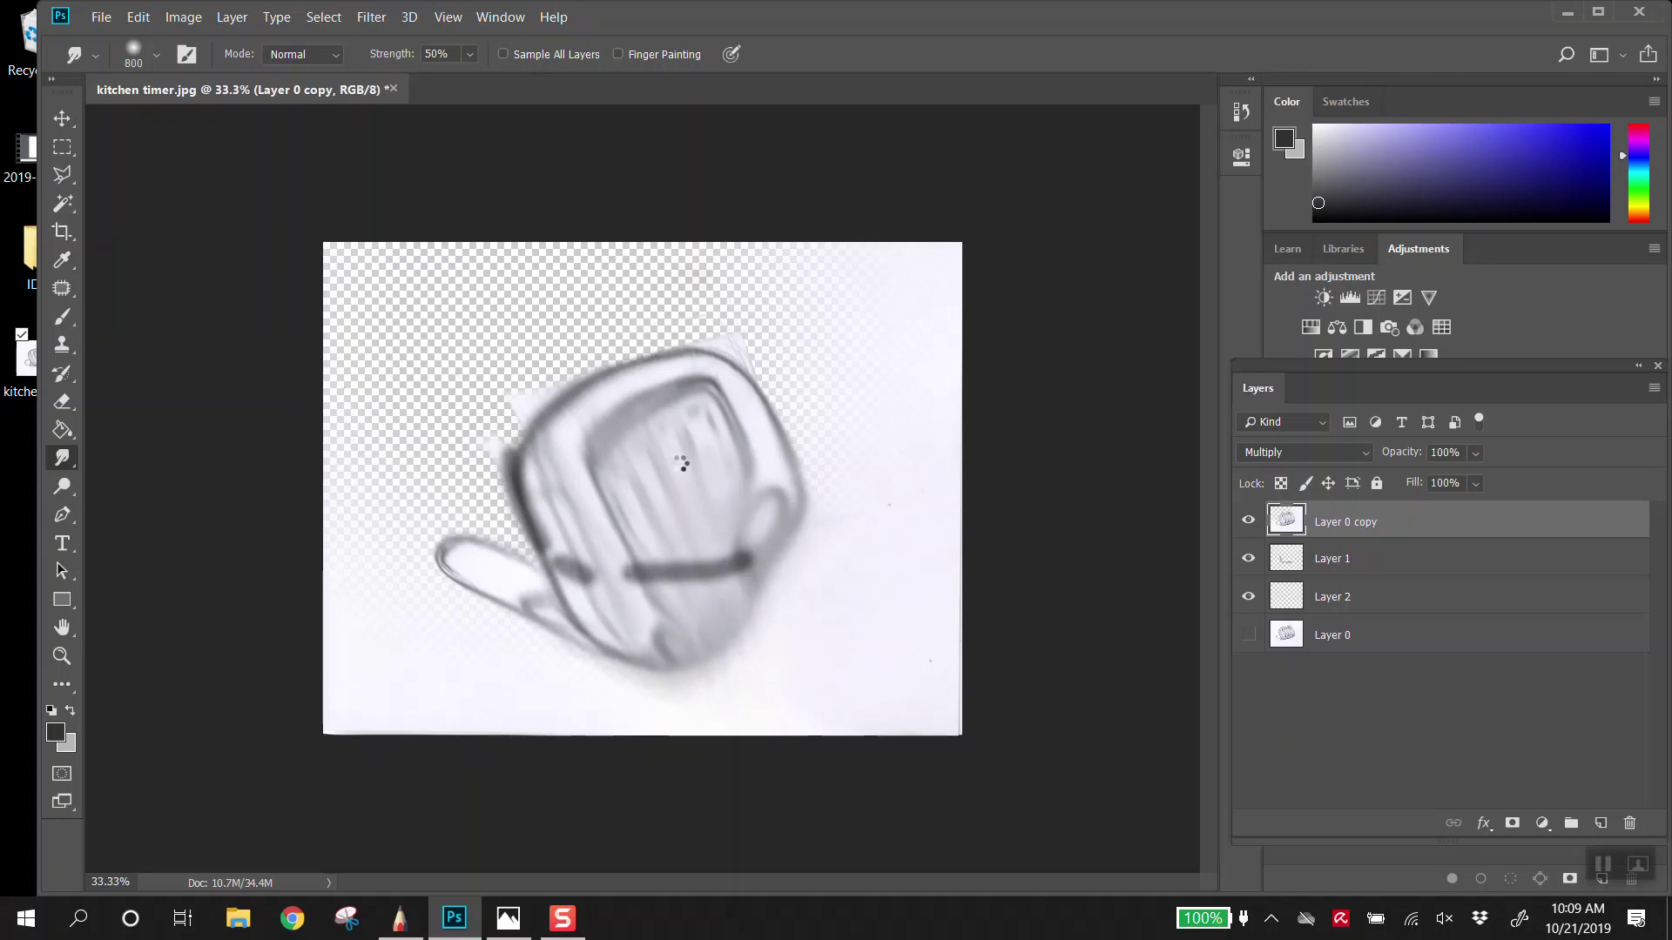
Step: Delete Layer 0 copy, Layer 1 and Layer 2, and duplicate the original Layer 0 sketch
key(v)
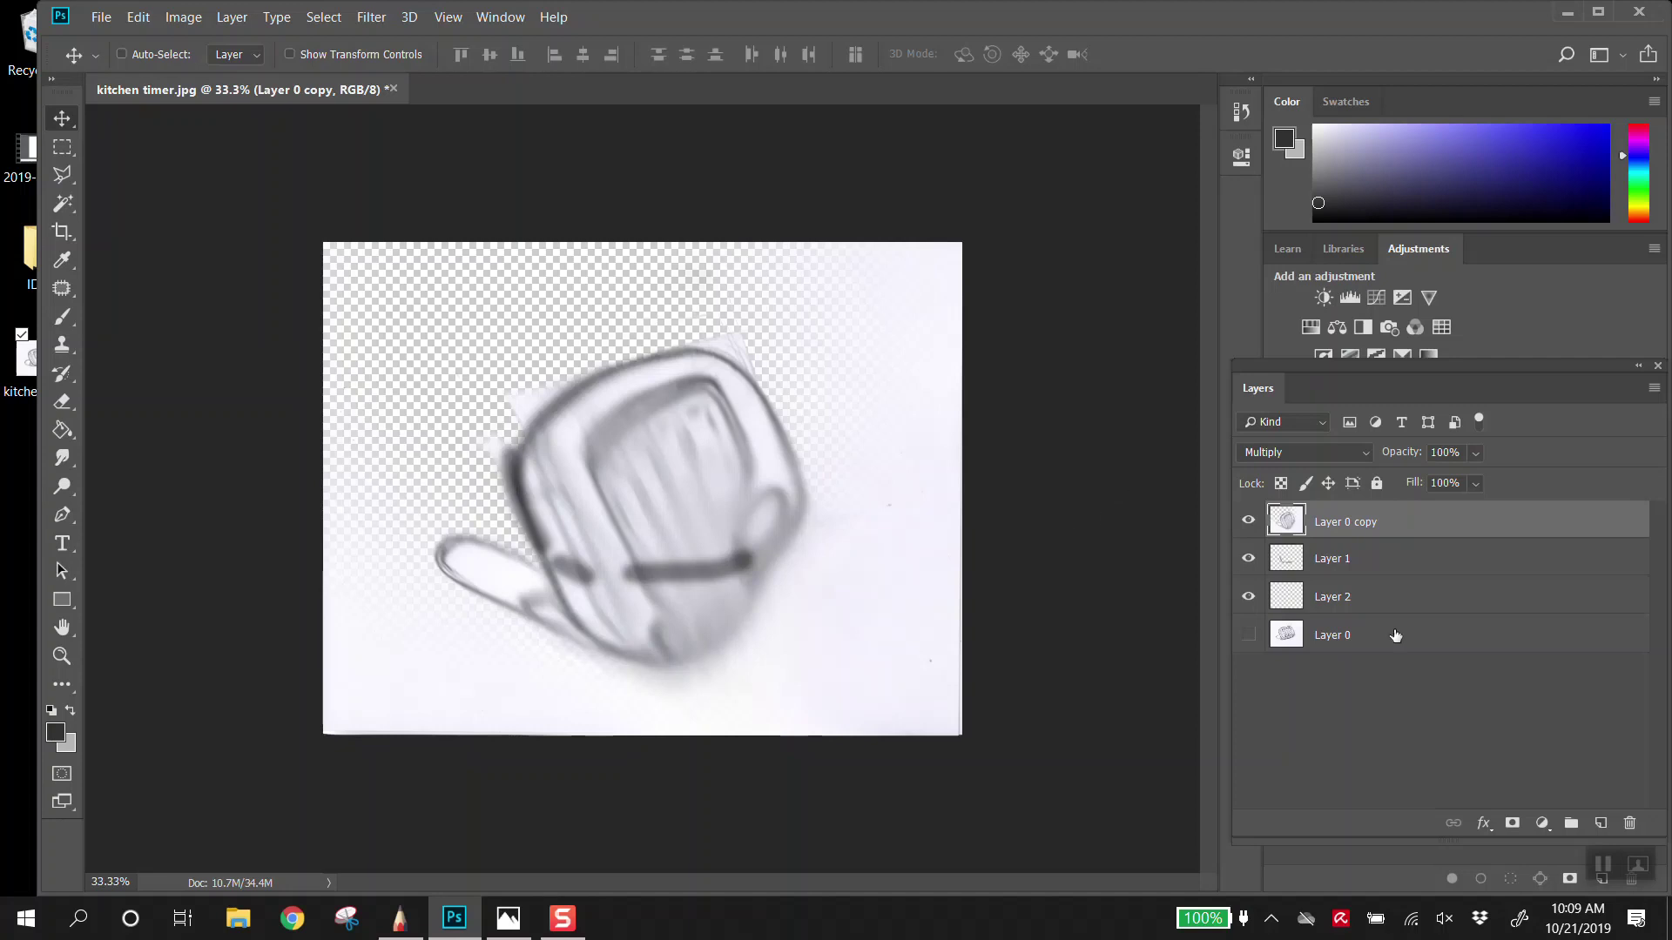
key(Delete)
key(Delete)
key(Delete)
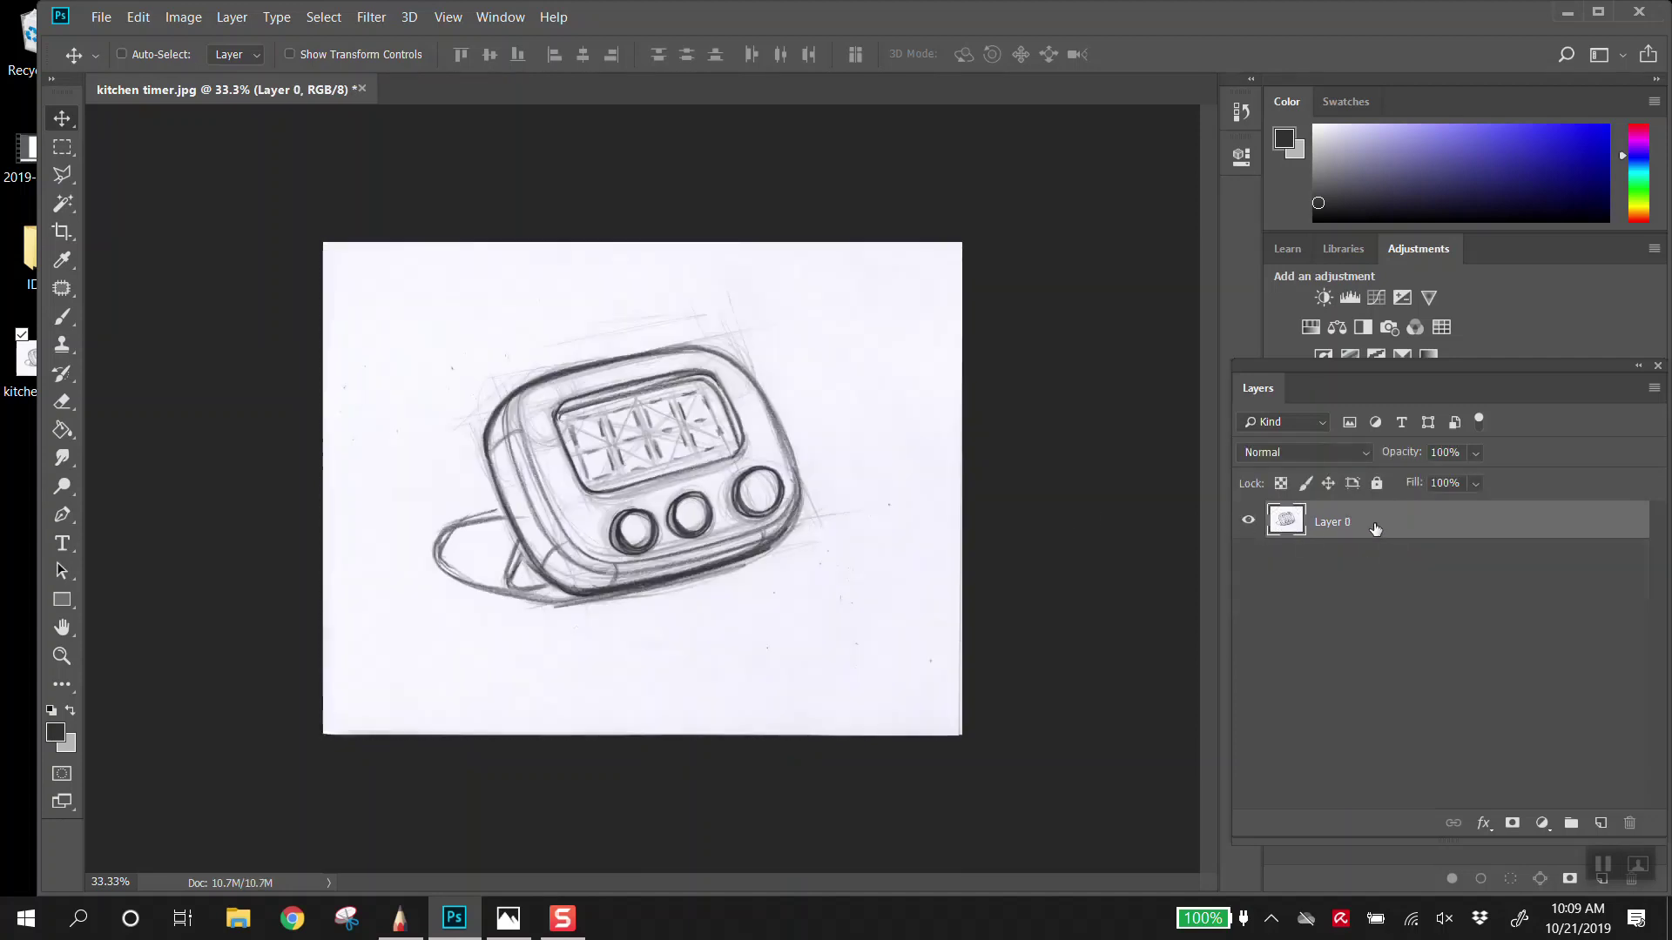
key(ctrl+j)
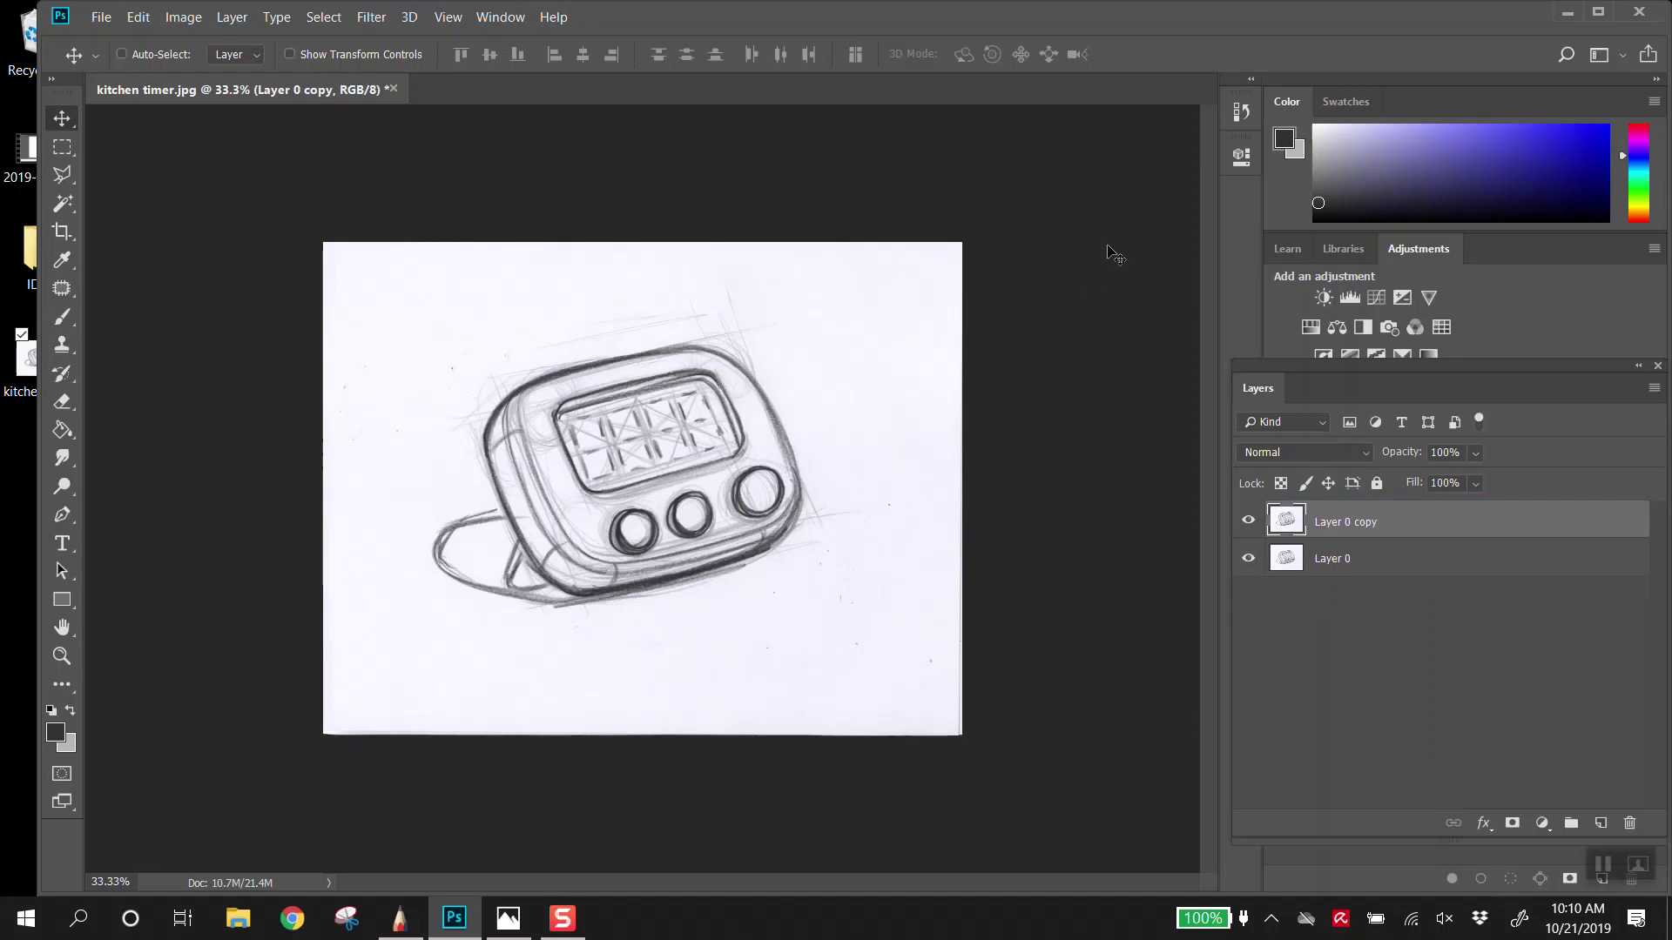
Step: Open the document's edit history and enlarge it to show the full list of states
click(1252, 115)
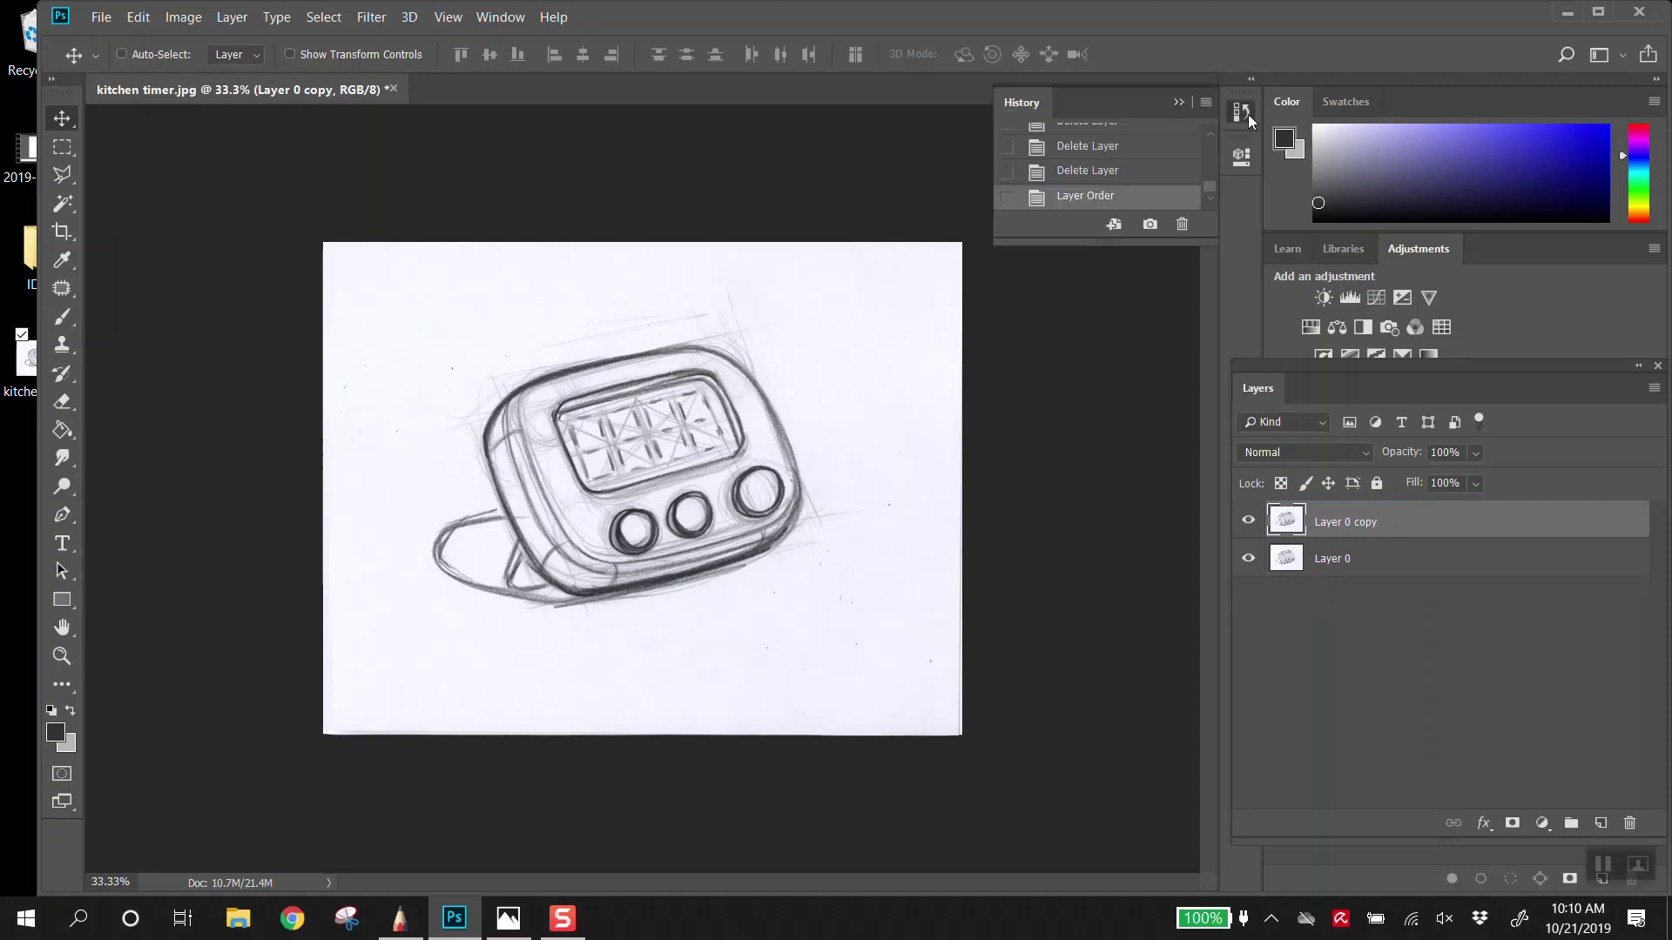
drag(1106, 244, 1092, 873)
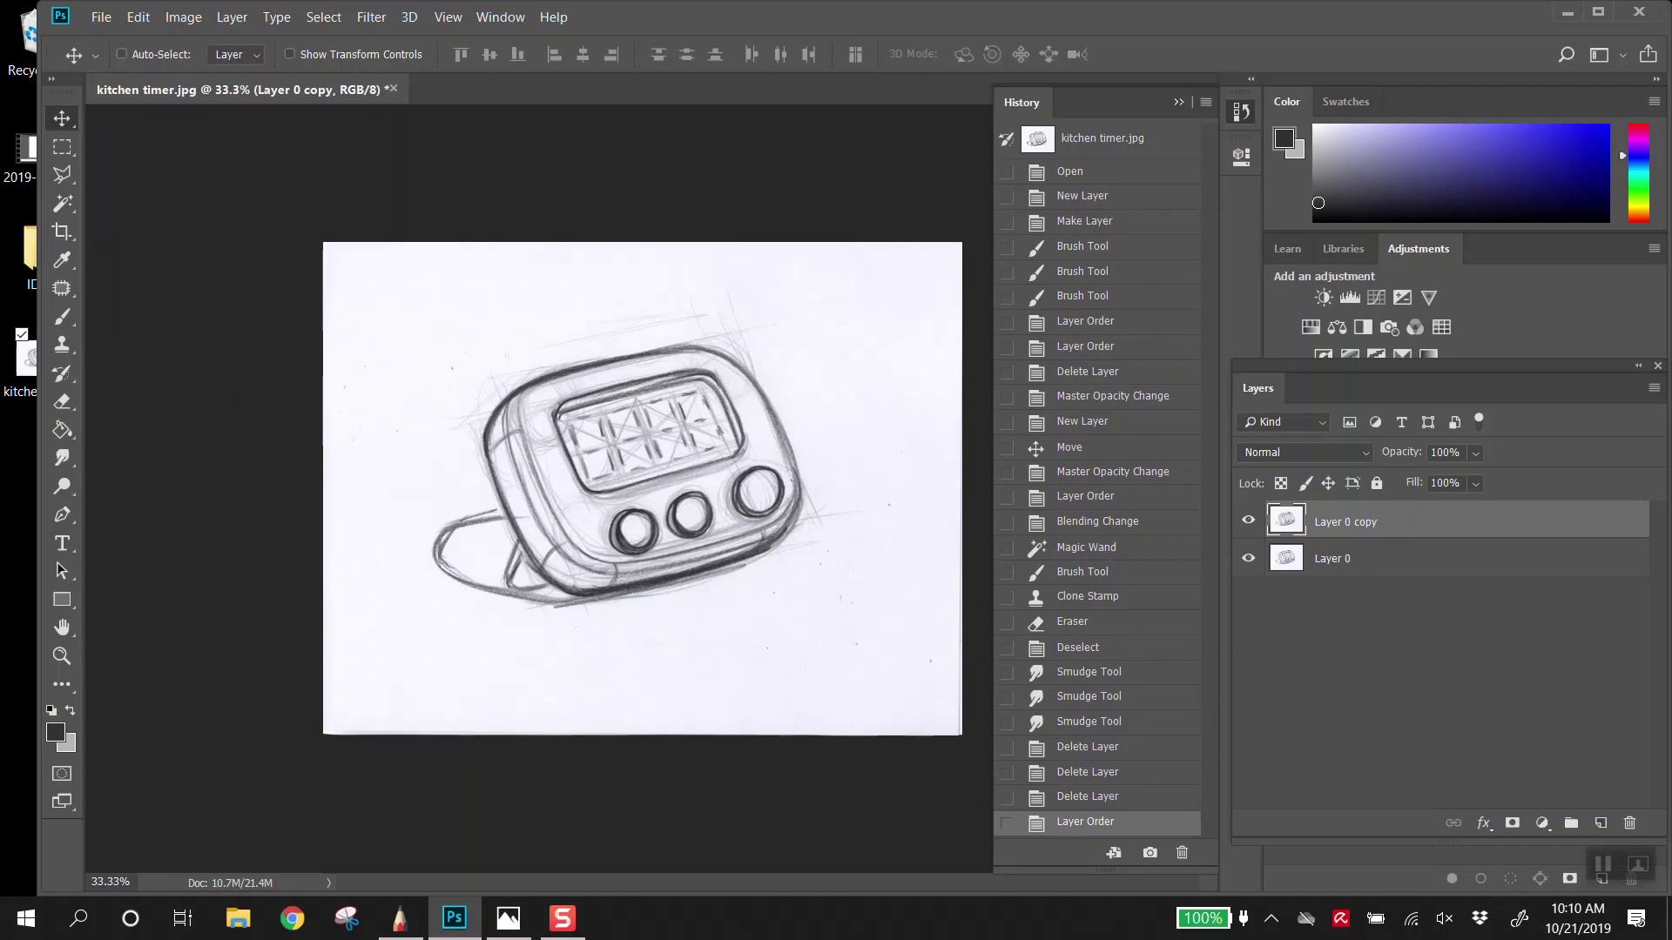
Step: Add a new layer above Layer 0 copy and paint freehand blue-violet Brush strokes across the timer
click(1601, 823)
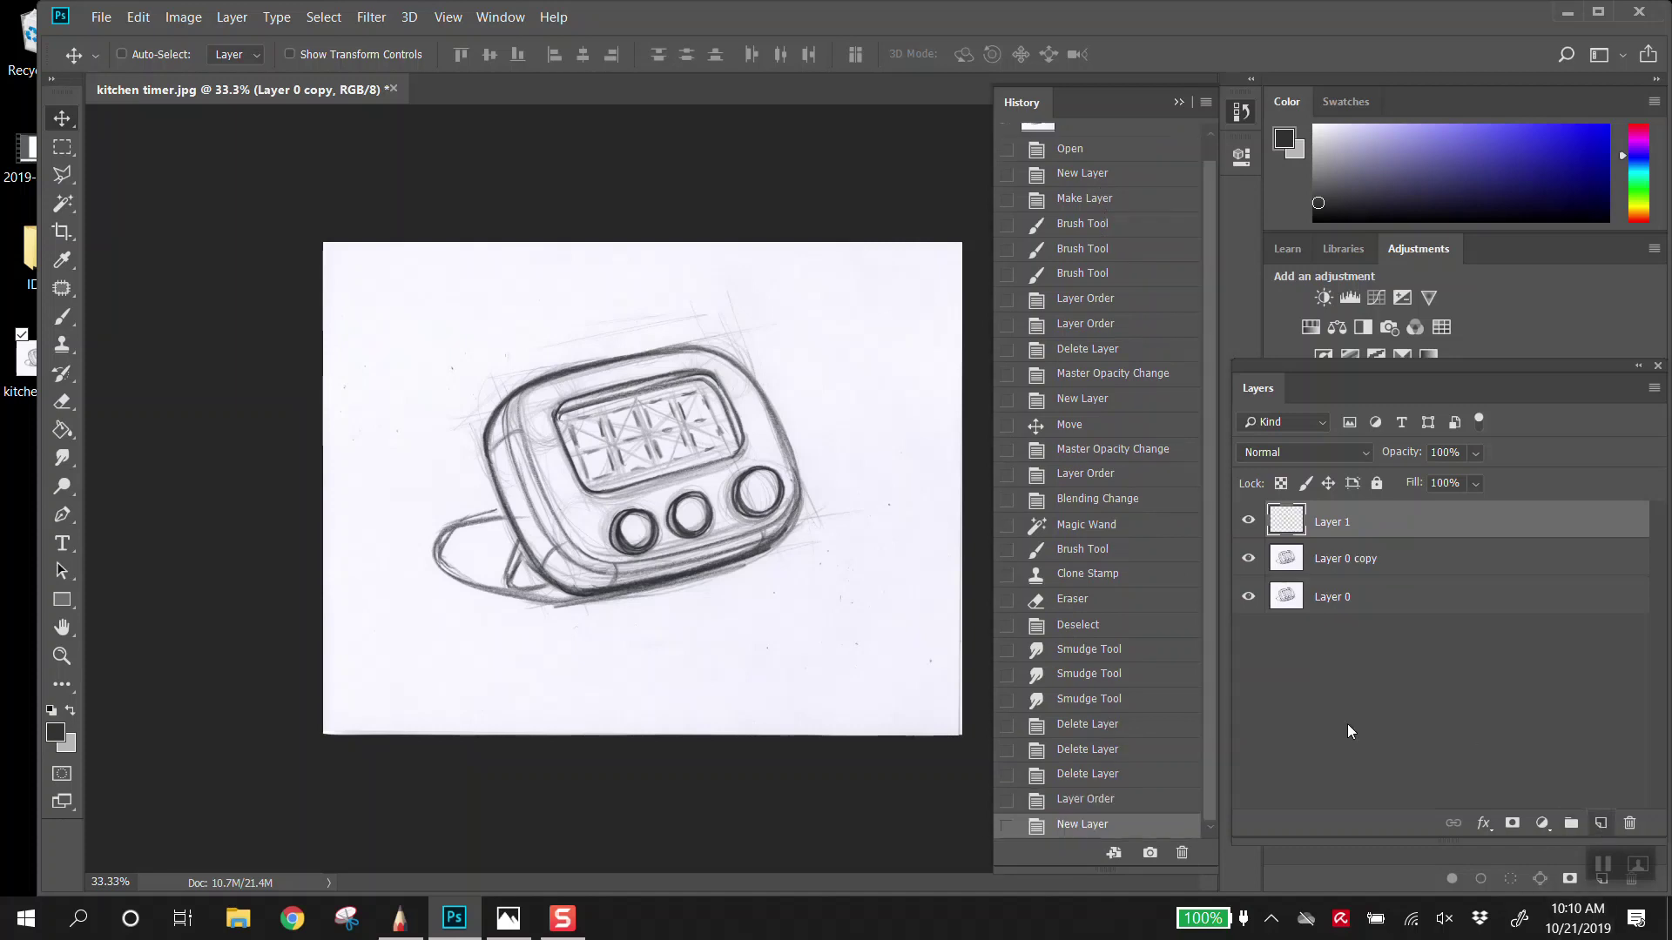
click(66, 316)
click(1470, 159)
drag(581, 350, 533, 595)
mouse_move(756, 600)
mouse_down()
mouse_move(611, 692)
mouse_move(386, 496)
mouse_up()
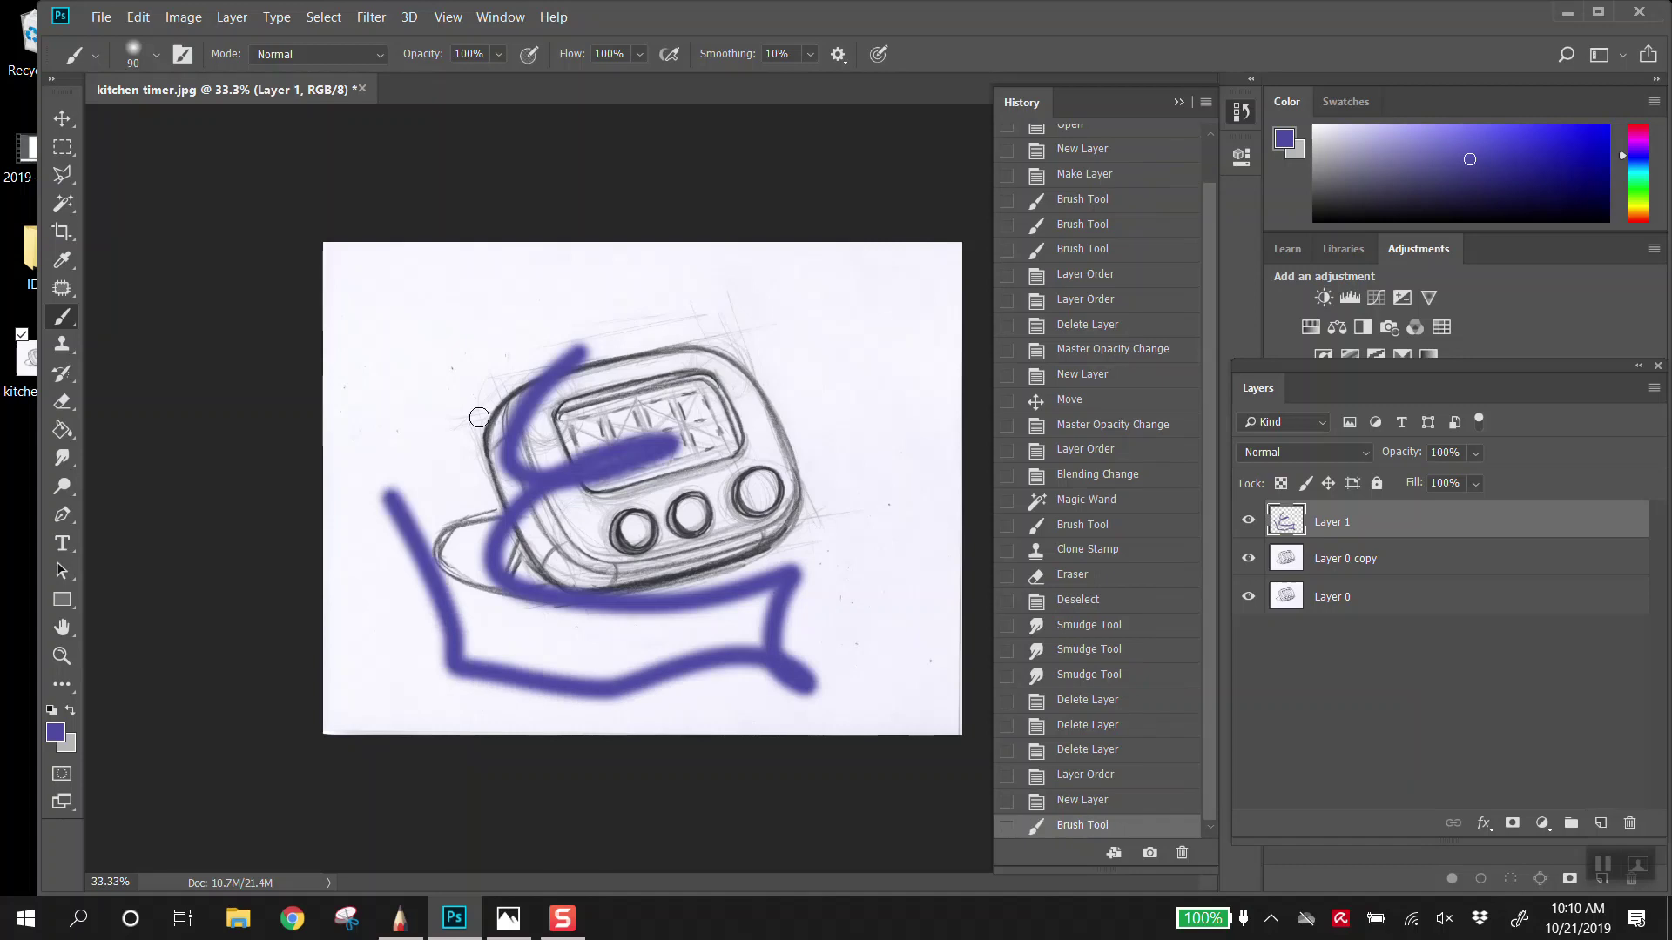
Step: Revert and restore the brush stroke through the history, and add several blue-violet dabs on and around the timer
click(1089, 801)
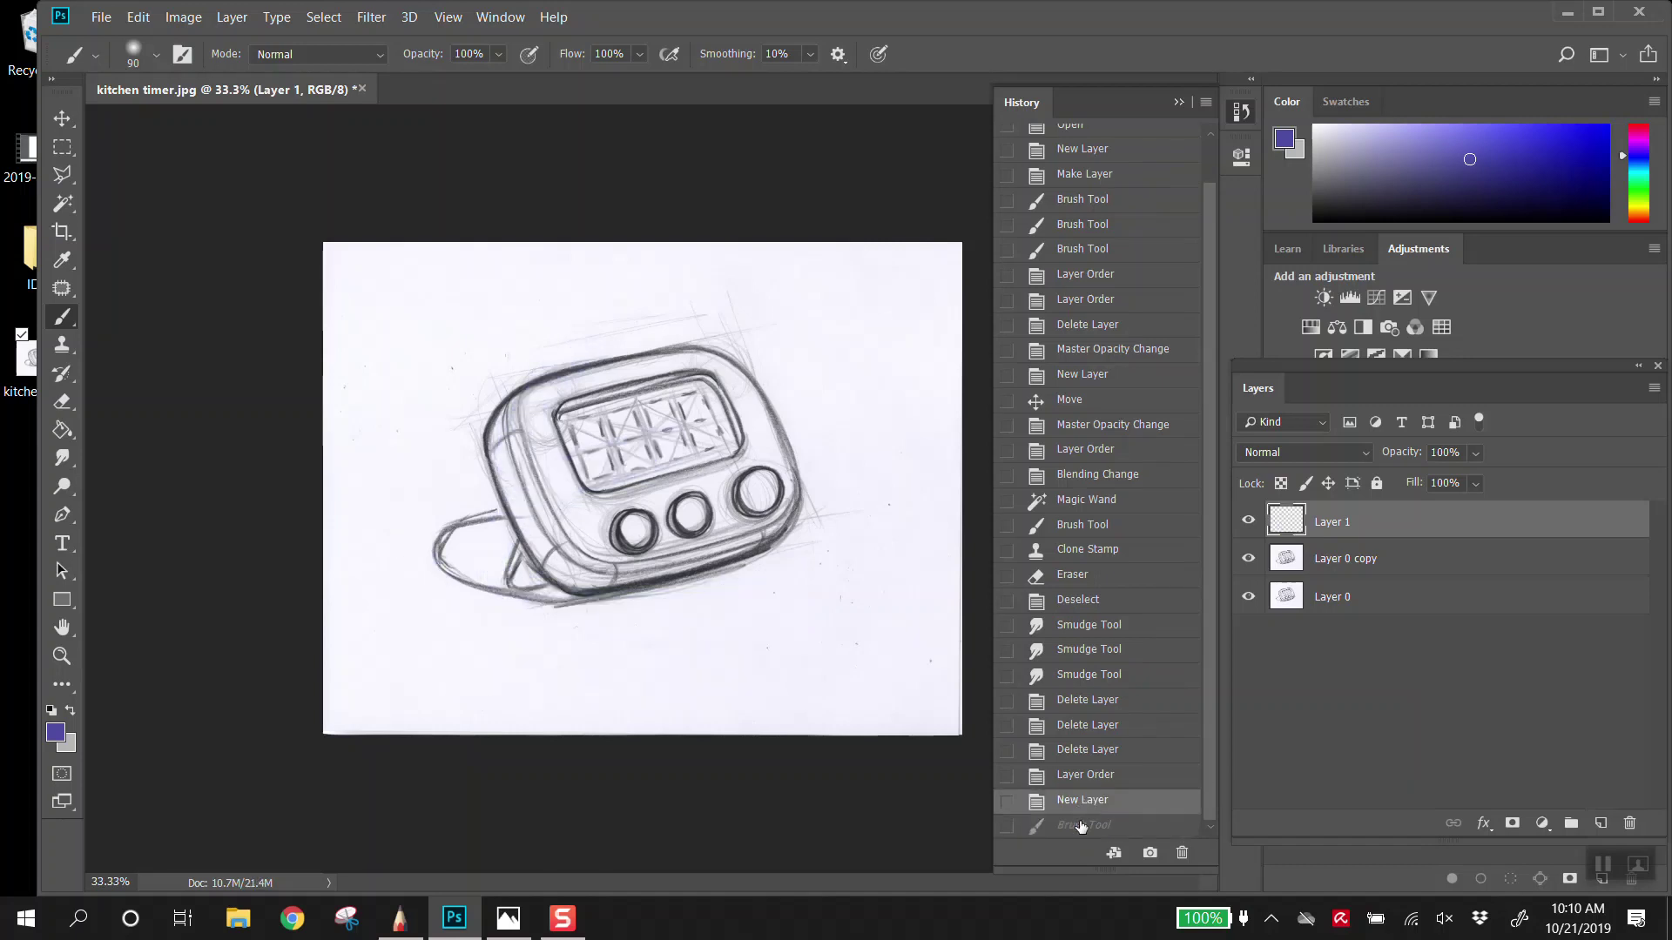
click(1080, 827)
click(862, 571)
click(835, 485)
click(764, 366)
click(653, 334)
click(549, 449)
drag(561, 533, 601, 565)
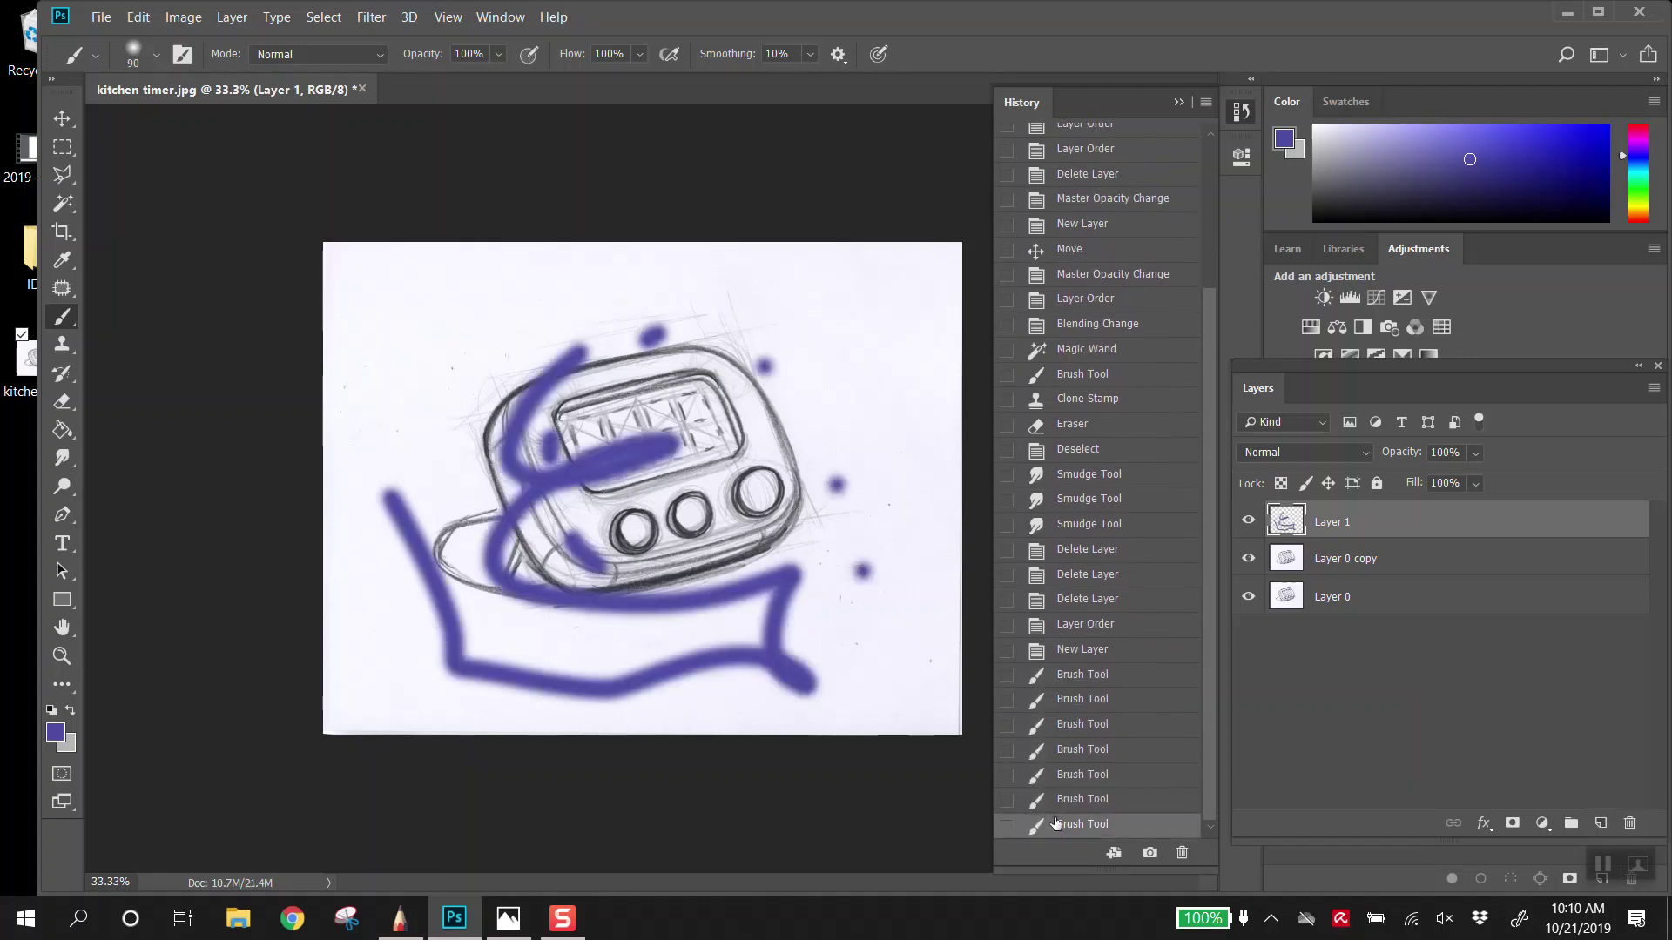
Step: Return to the New Layer history state and bring all the brush marks back by undoing that jump
click(1077, 651)
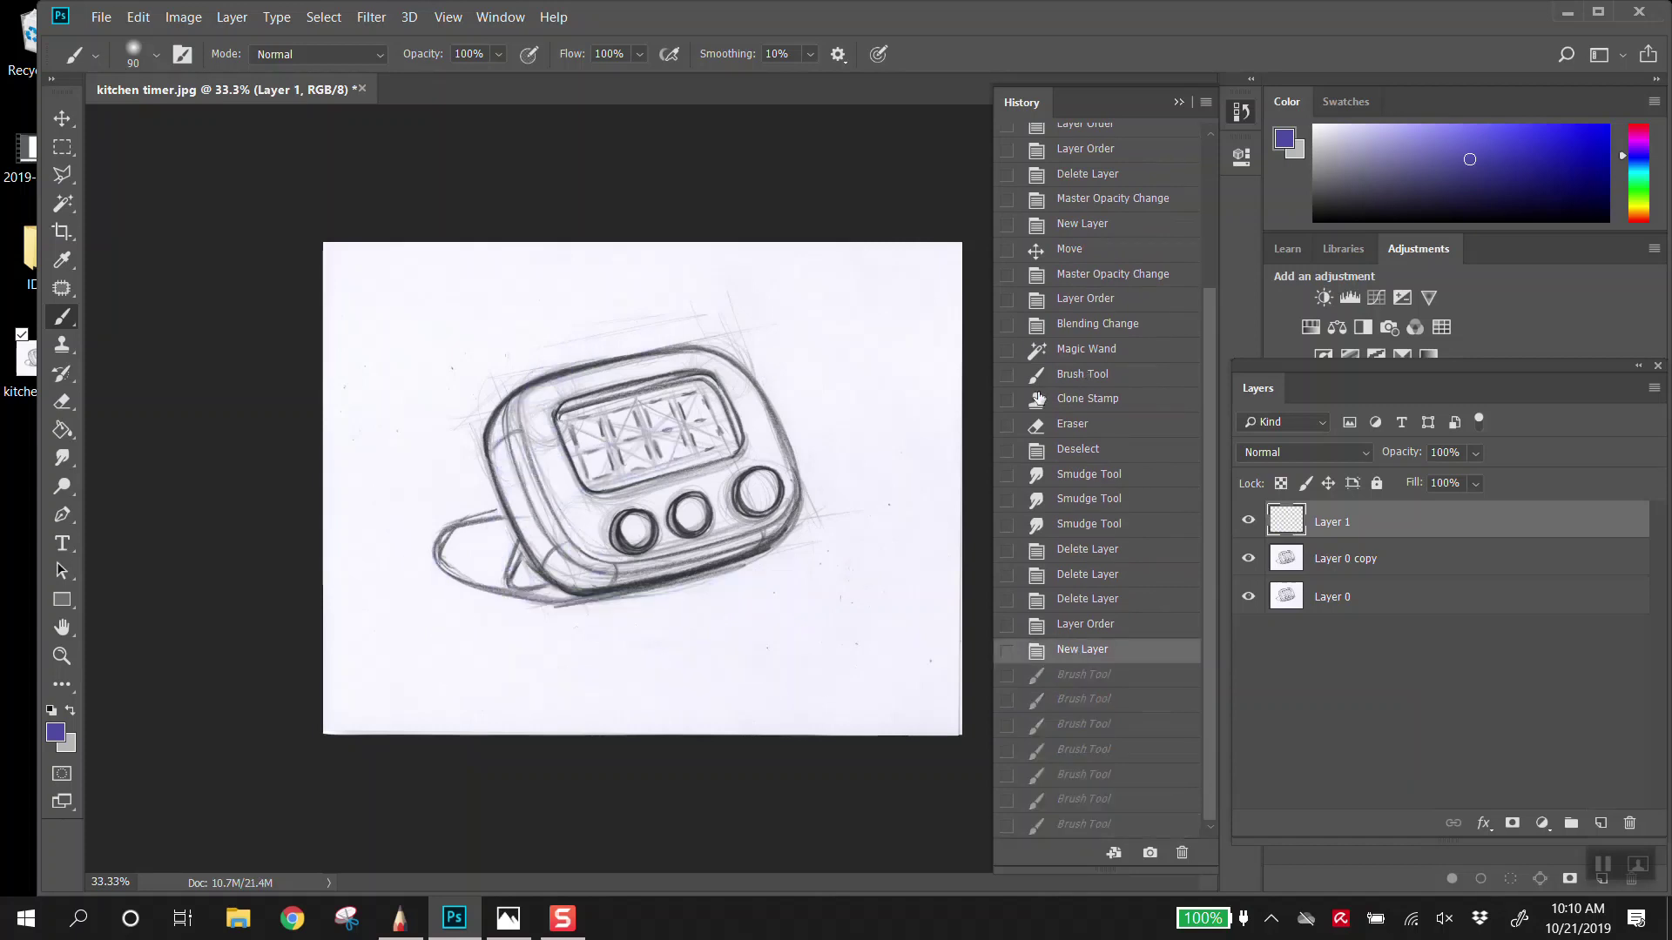
key(ctrl+z)
key(ctrl+z)
key(ctrl+z)
key(ctrl+z)
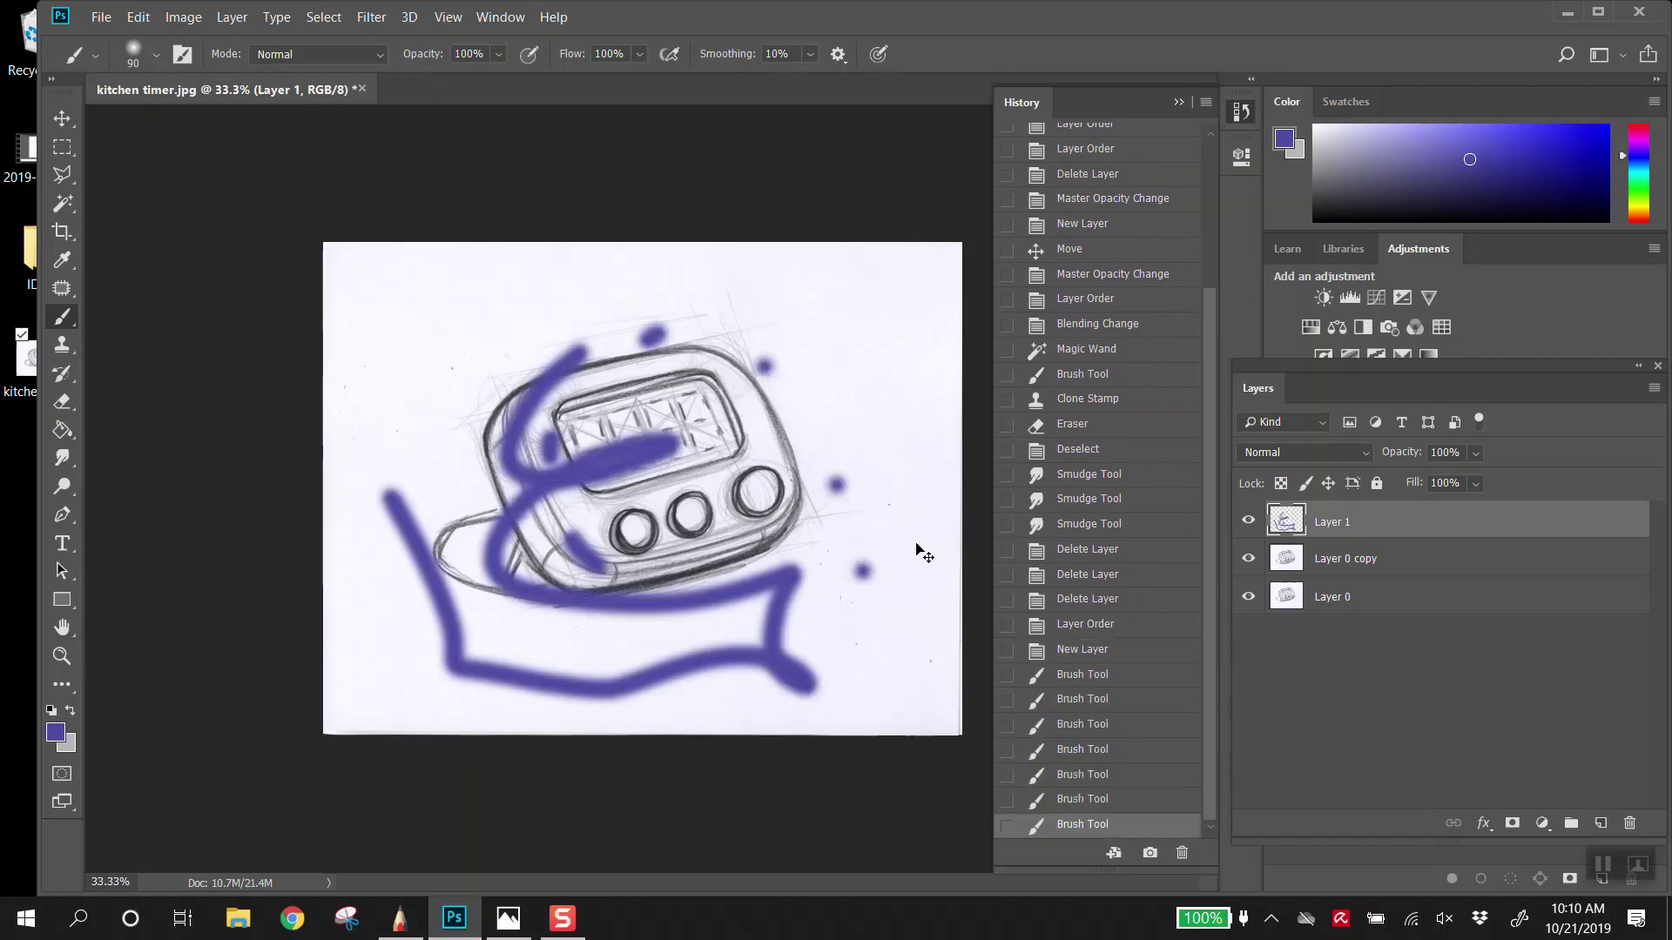
Step: Step back through the history to undo all the blue-violet brush marks and the new layer
key(ctrl+z)
key(ctrl+z)
key(ctrl+z)
key(ctrl+z)
key(ctrl+z)
key(ctrl+z)
key(ctrl+z)
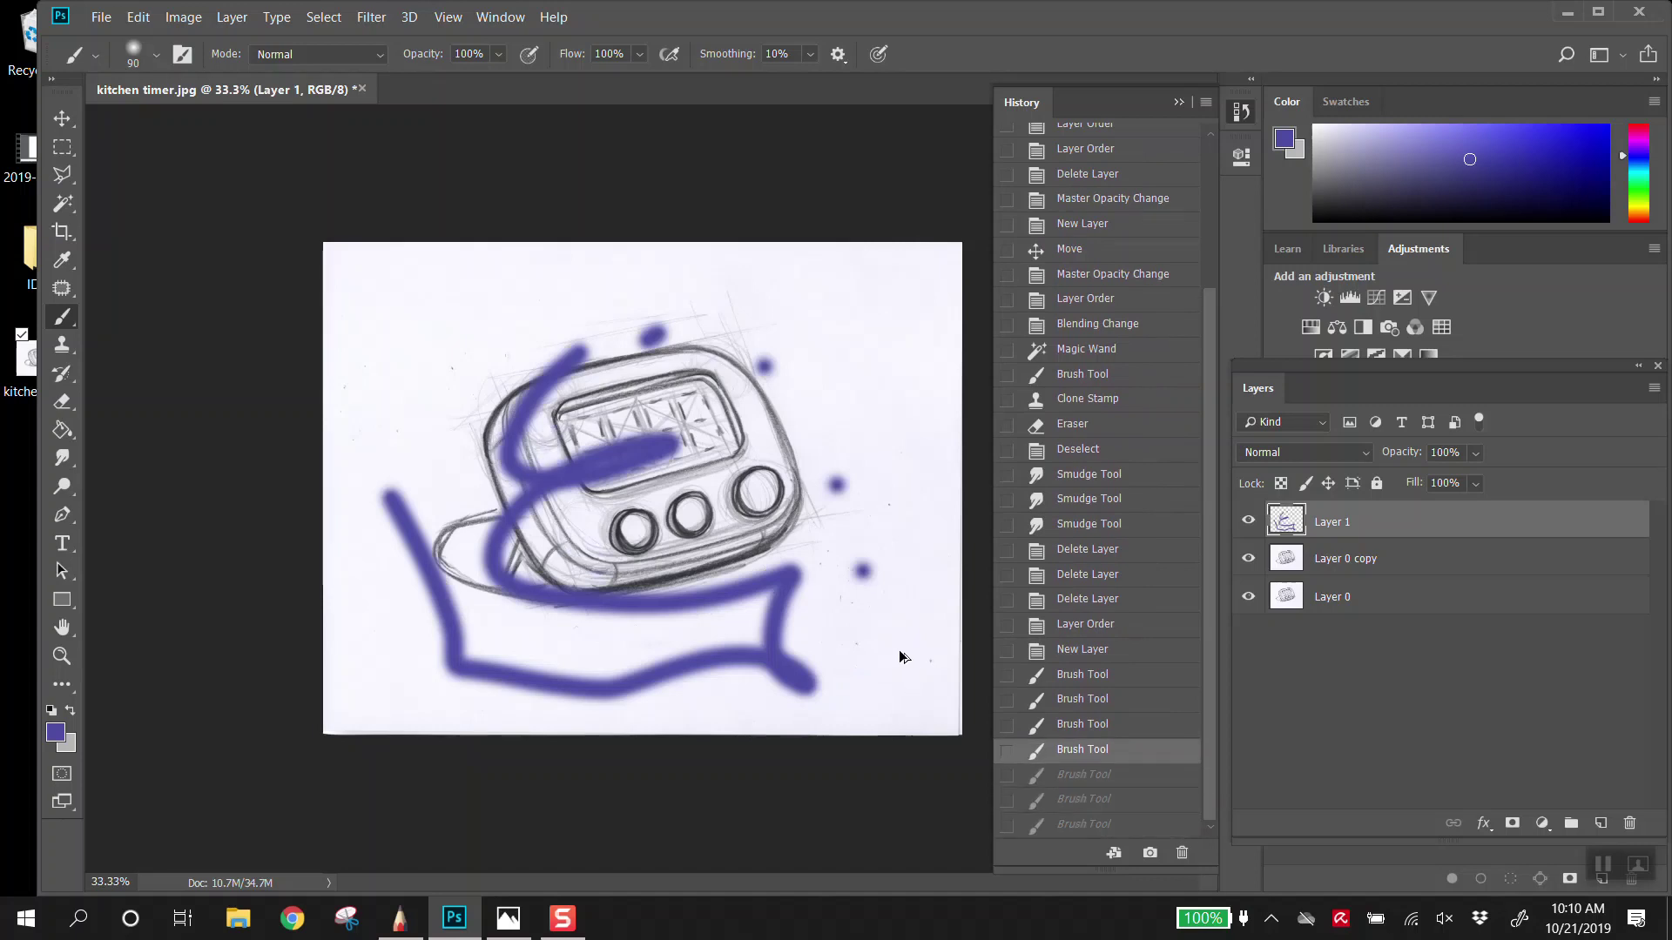
key(ctrl+z)
key(ctrl+z)
key(ctrl+z)
key(ctrl+z)
key(ctrl+z)
key(ctrl+z)
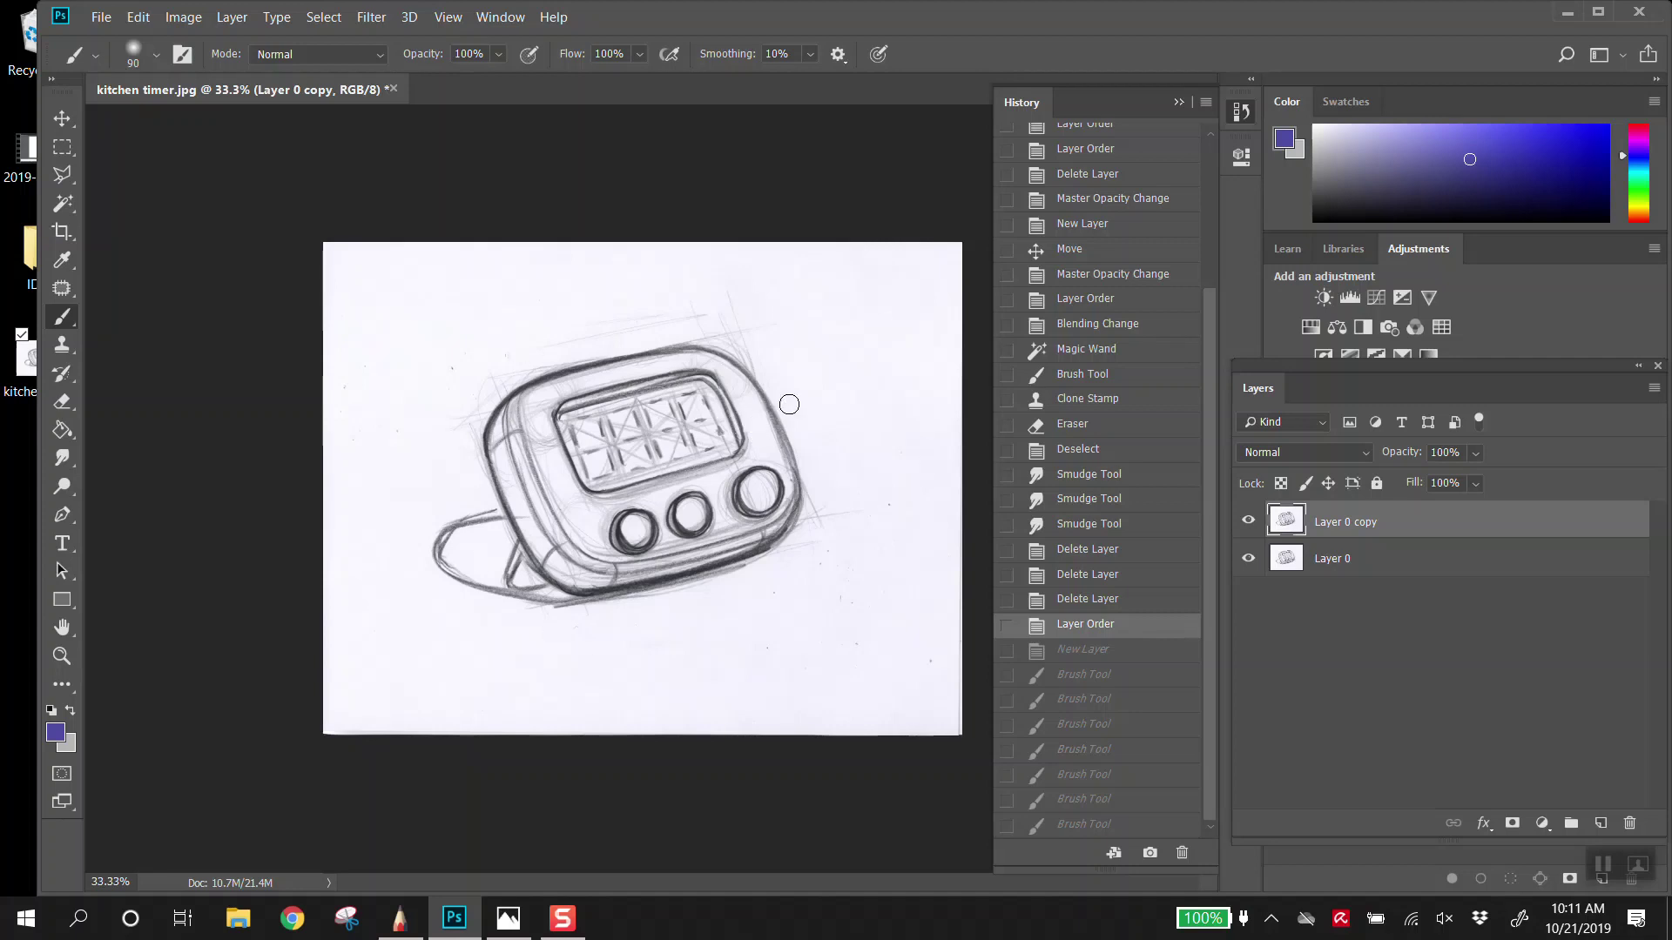
Step: Switch to the Move tool and view Layer 0's Layer Style blending options without changing them
click(56, 121)
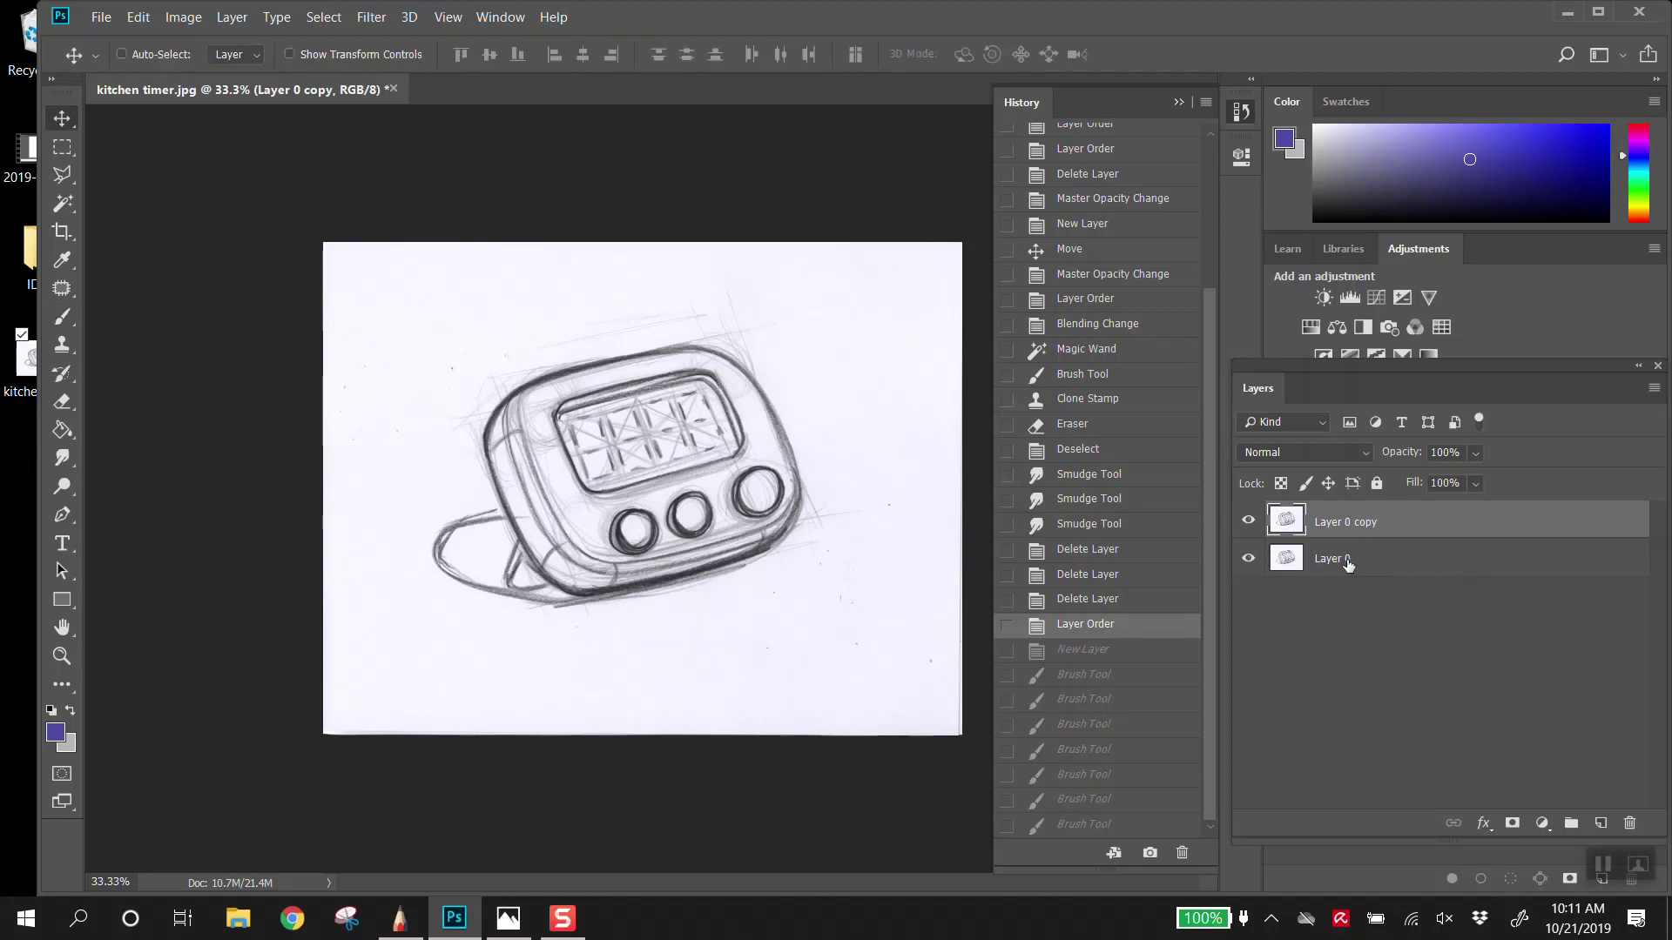
click(1399, 564)
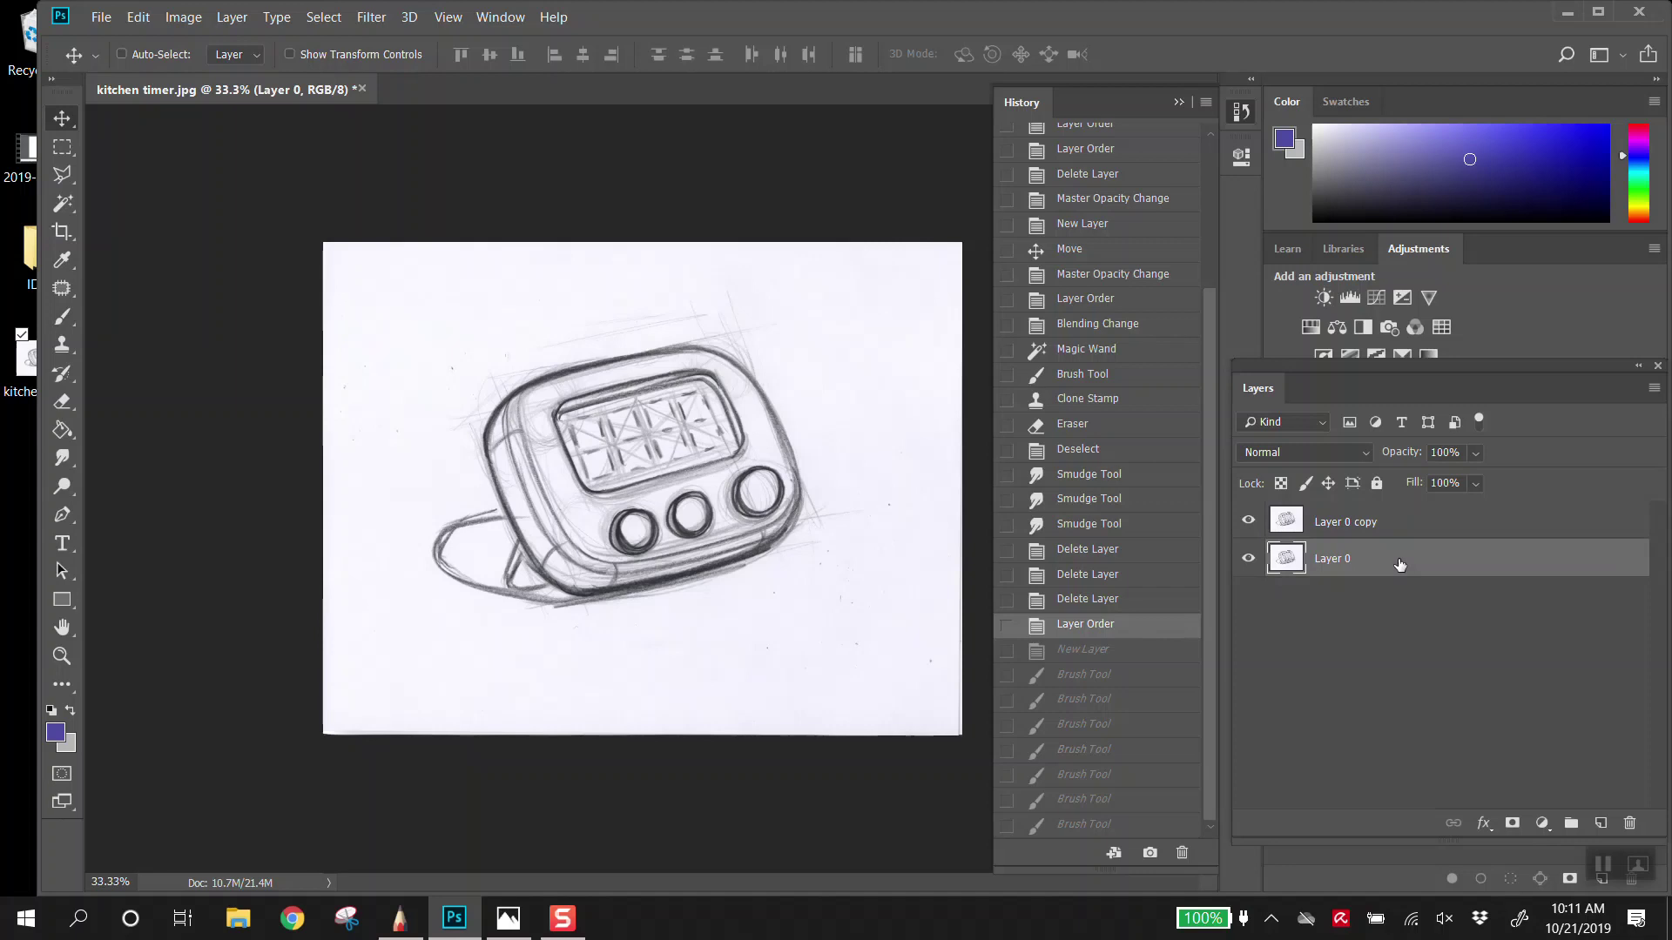
double_click(1400, 564)
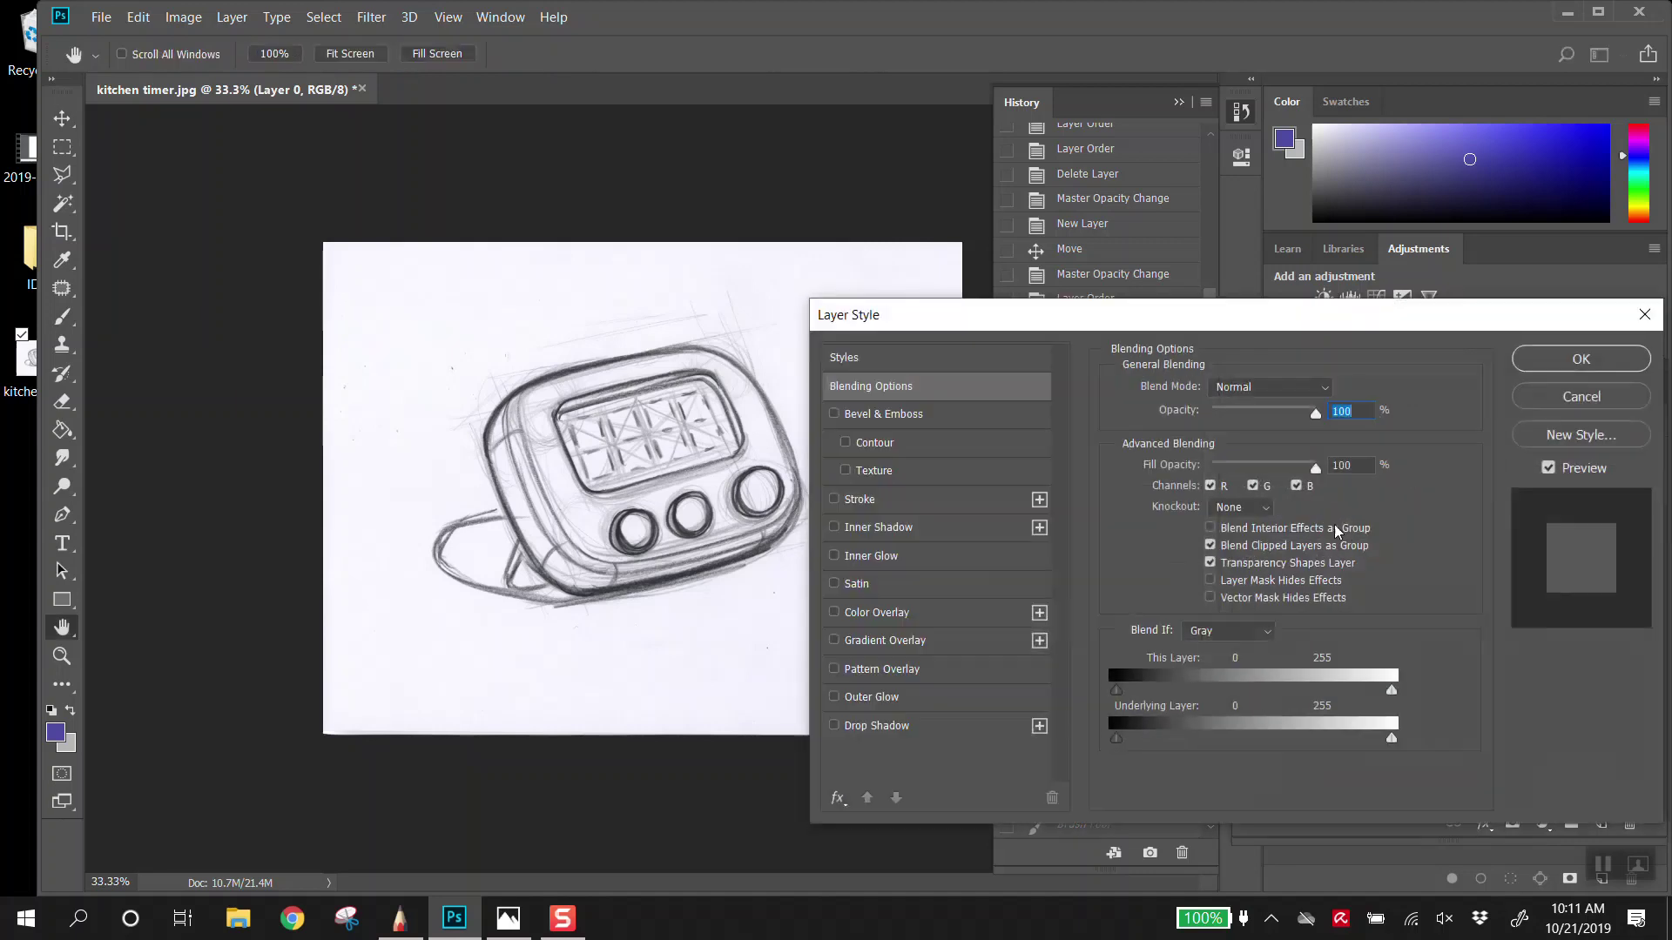
click(1582, 396)
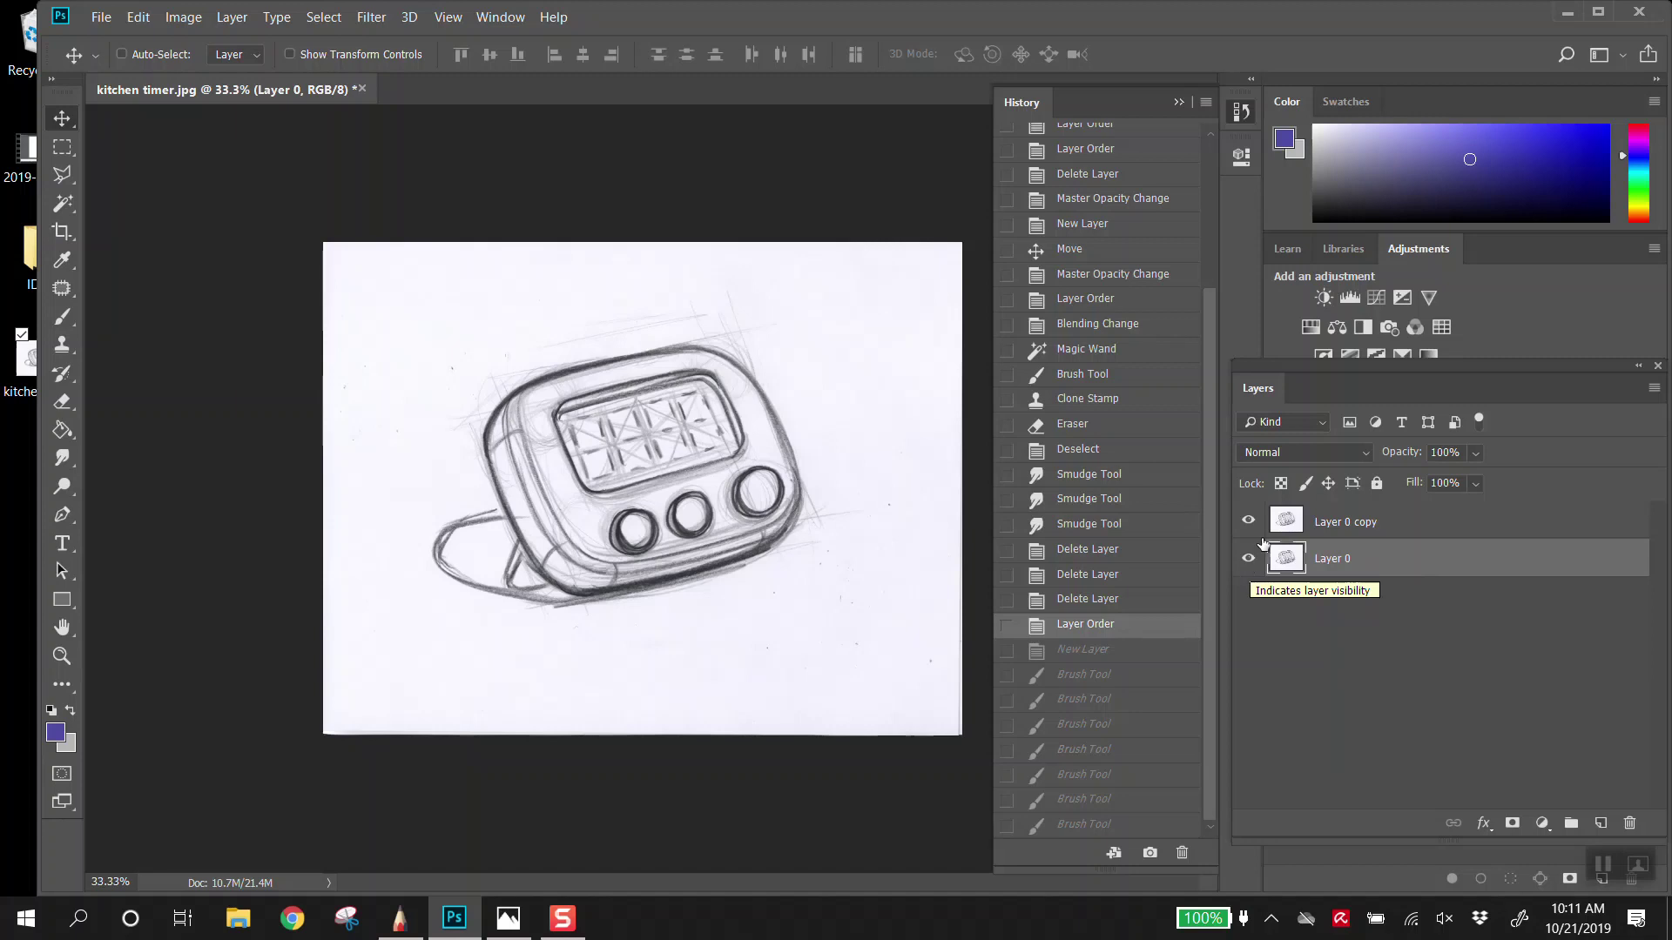
Step: Hide Layer 0 and make Layer 0 copy the active layer
click(1249, 562)
click(1365, 528)
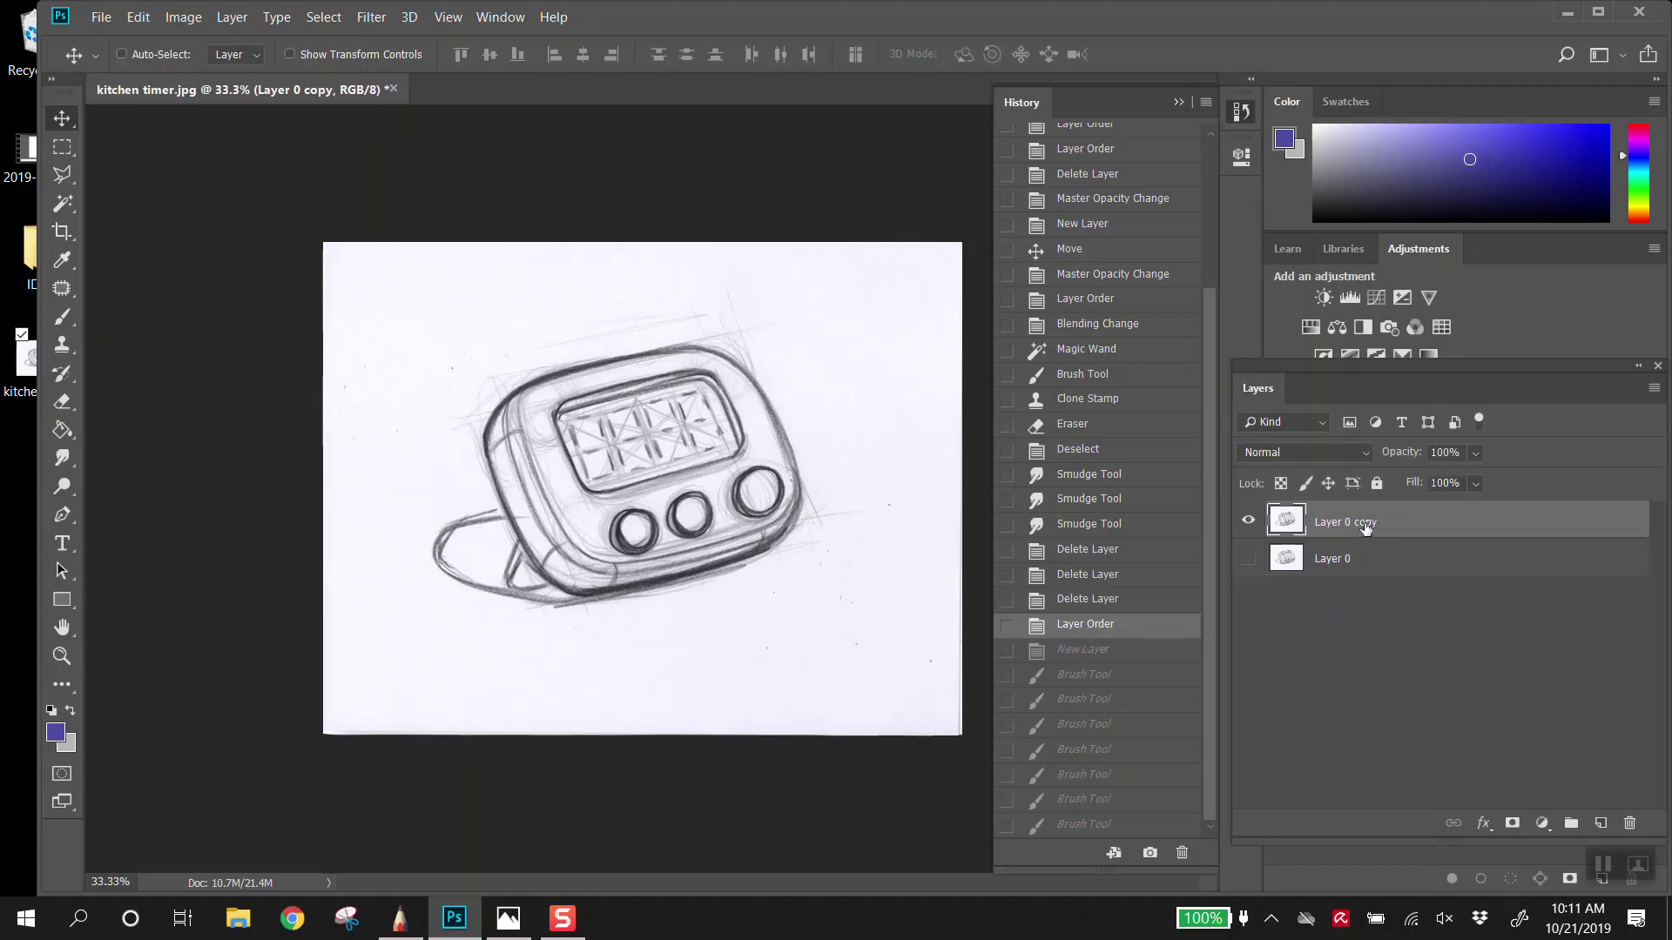
Step: Toggle the visibility of Layer 0 and Layer 0 copy to check them, leaving only Layer 0 copy shown
click(1249, 558)
click(1249, 523)
click(1249, 558)
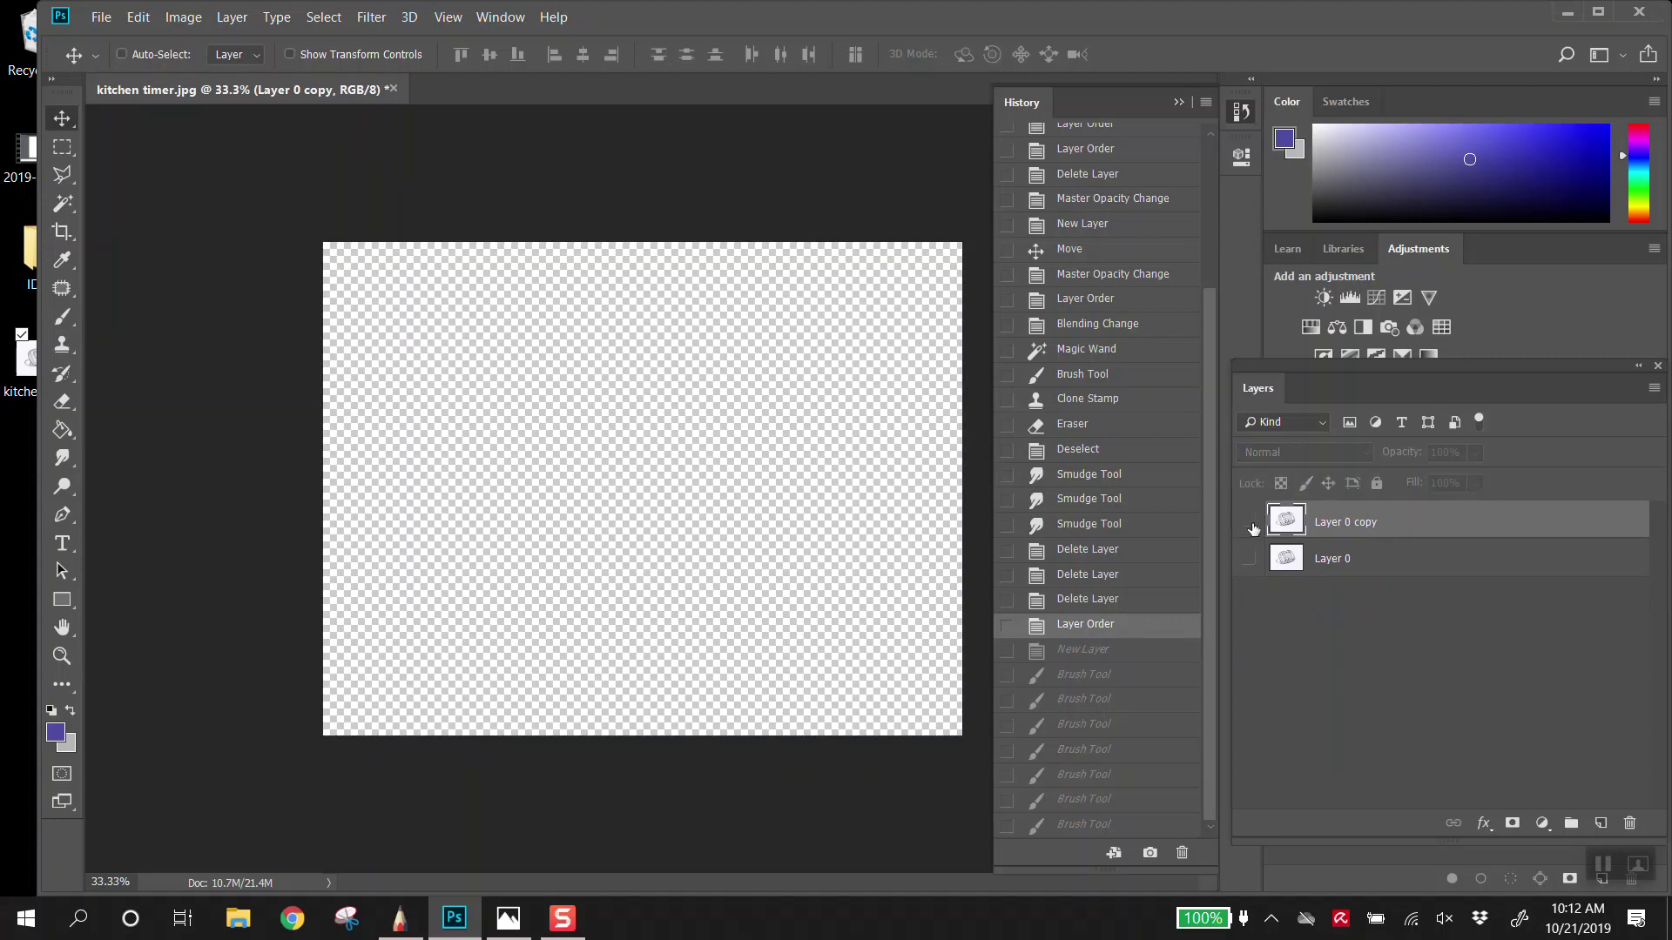
click(1250, 523)
click(1250, 522)
click(1249, 522)
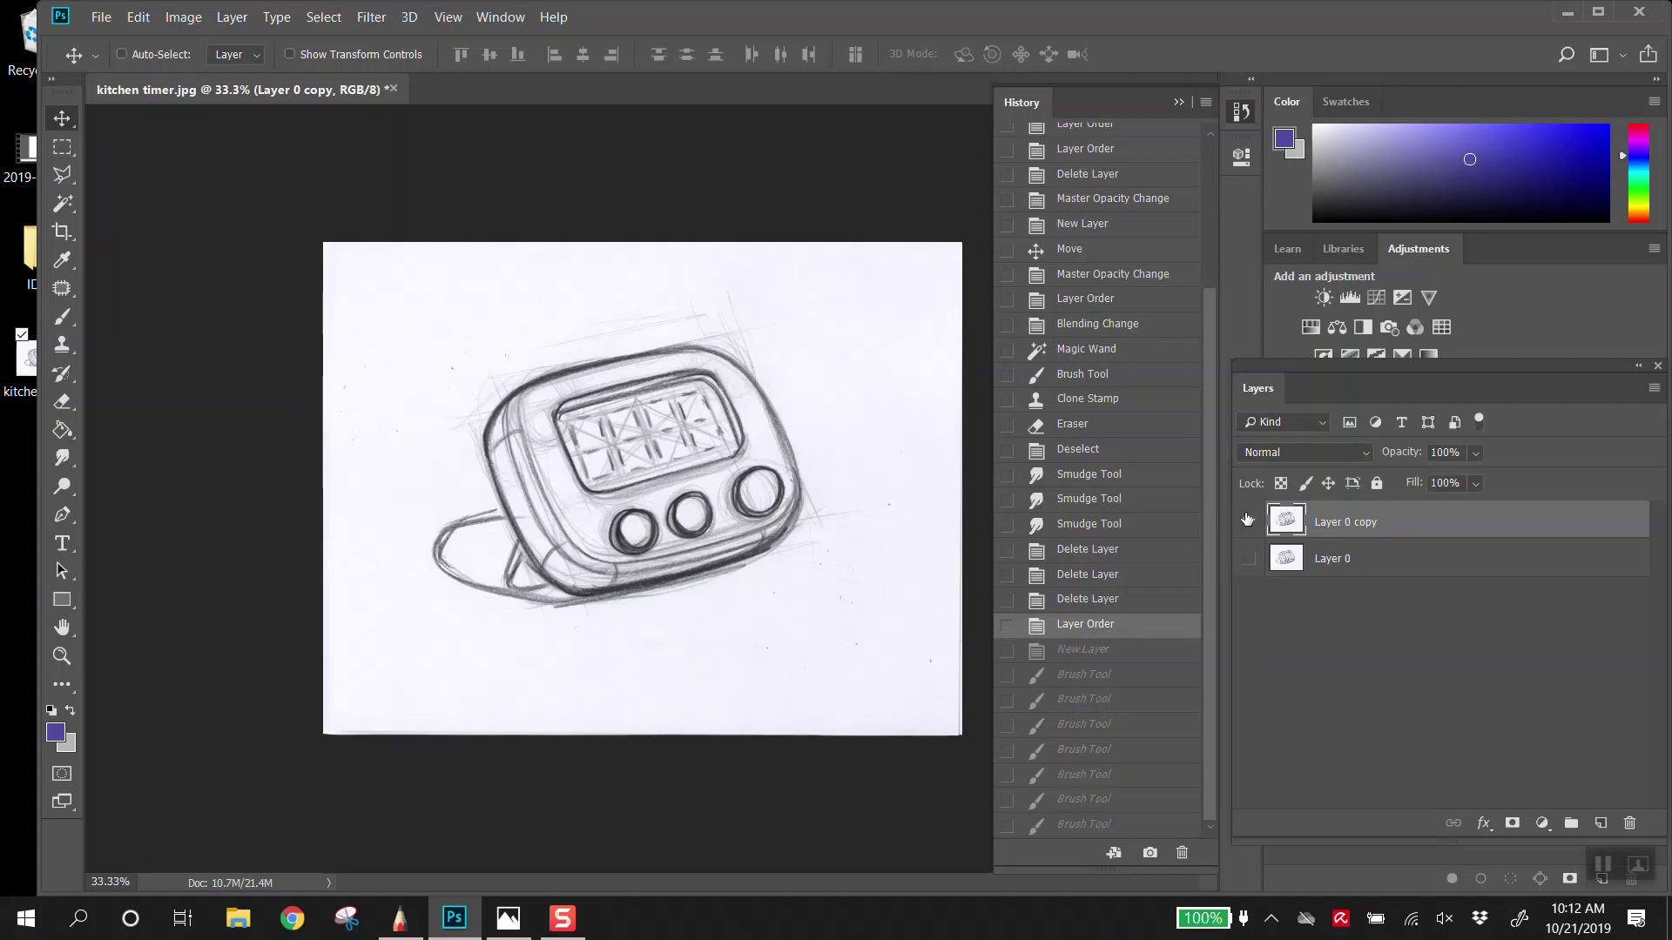
click(1247, 522)
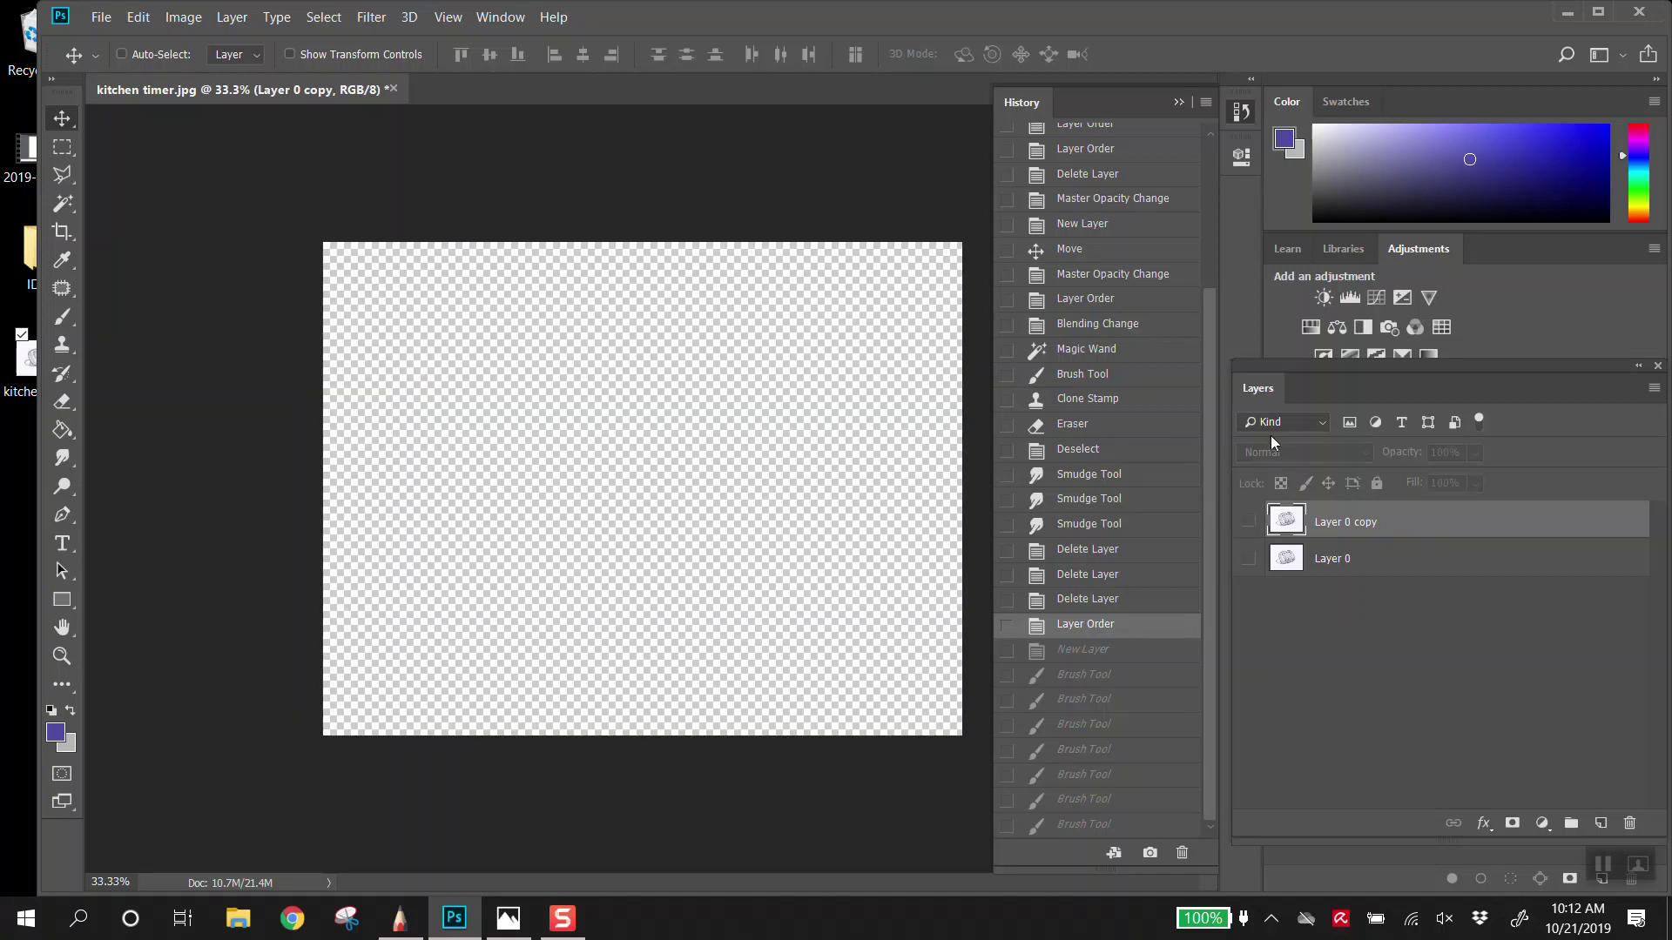
click(1247, 523)
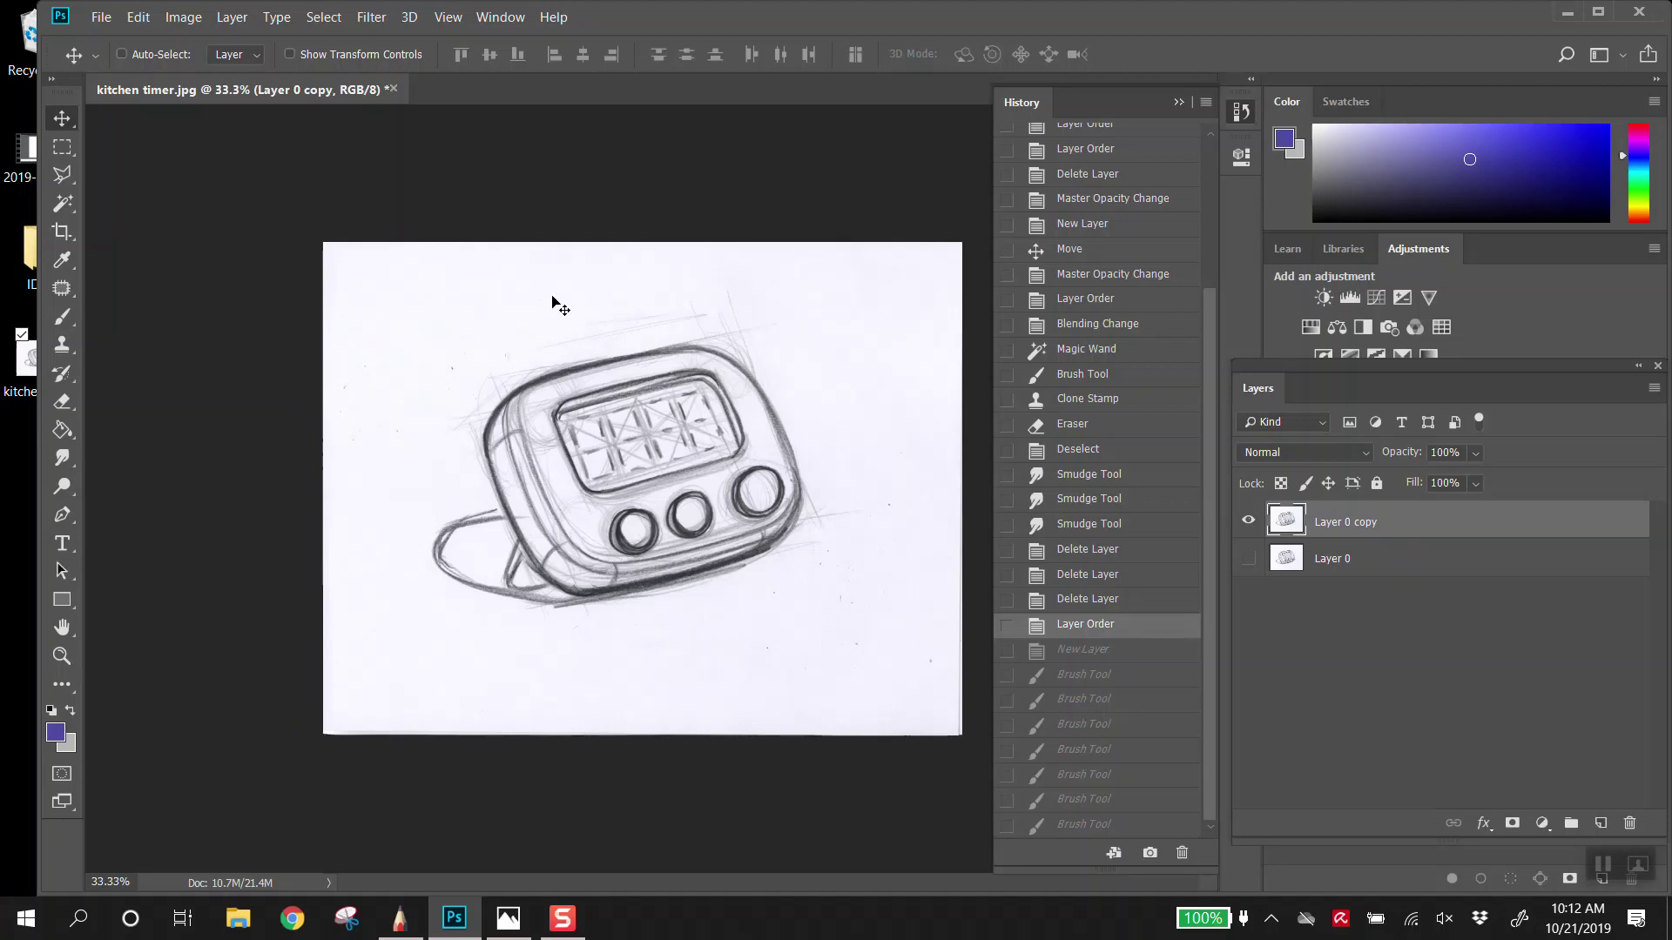
Step: Start a Levels adjustment on Layer 0 copy and set the black input level to 18
key(ctrl+plus)
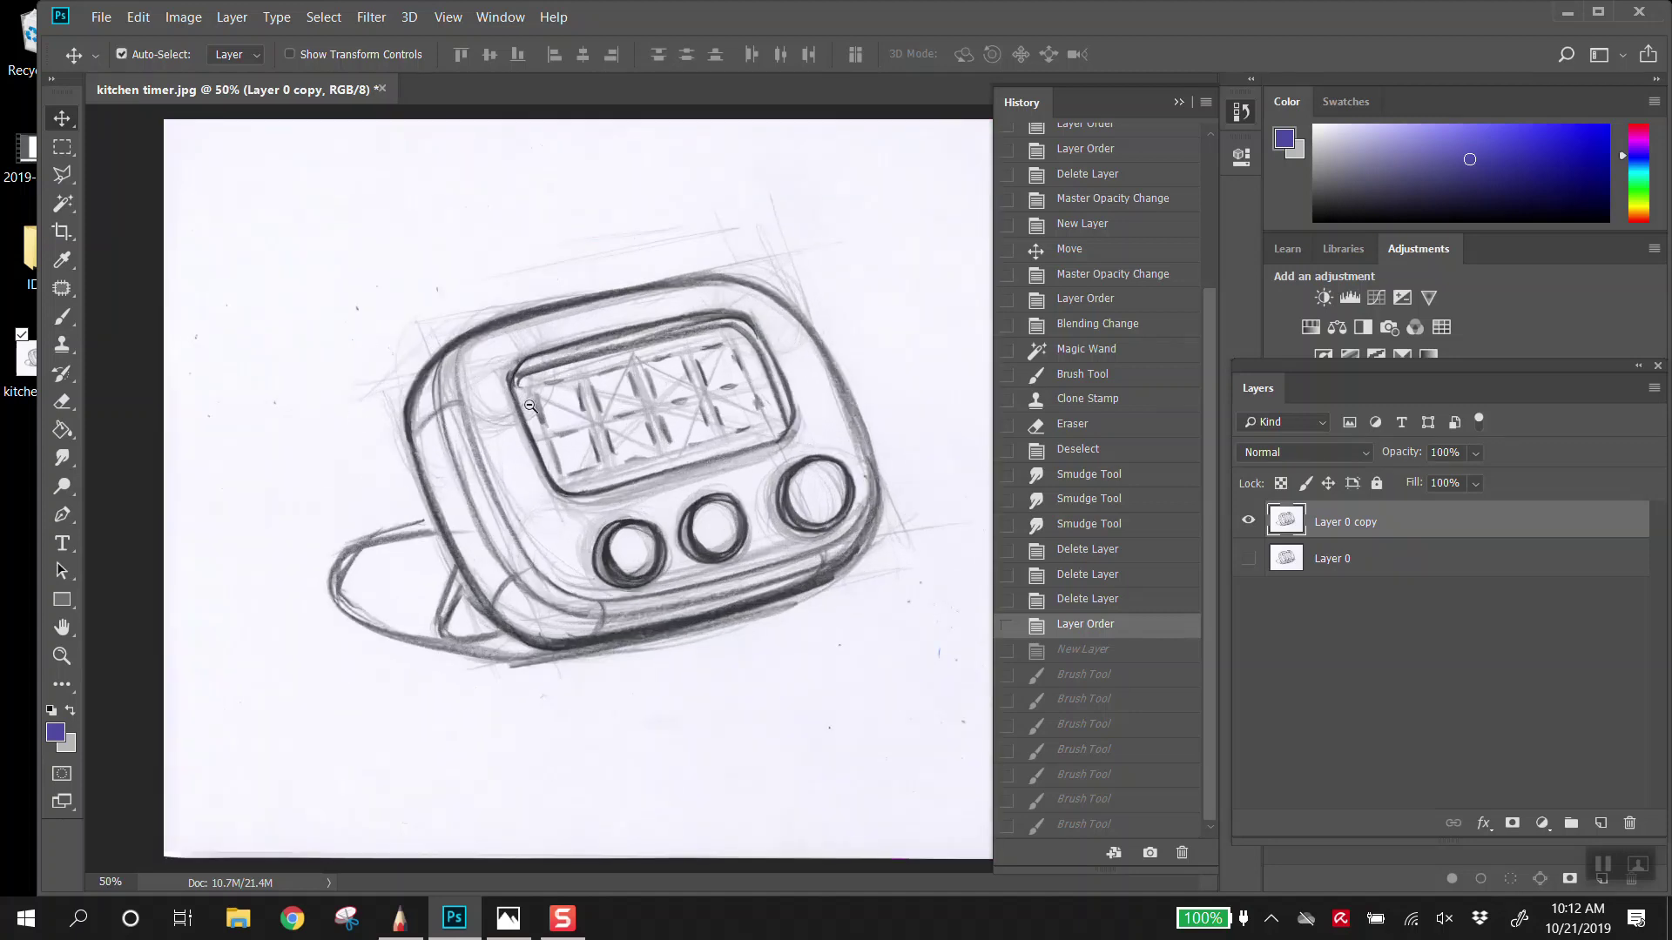
key(ctrl+minus)
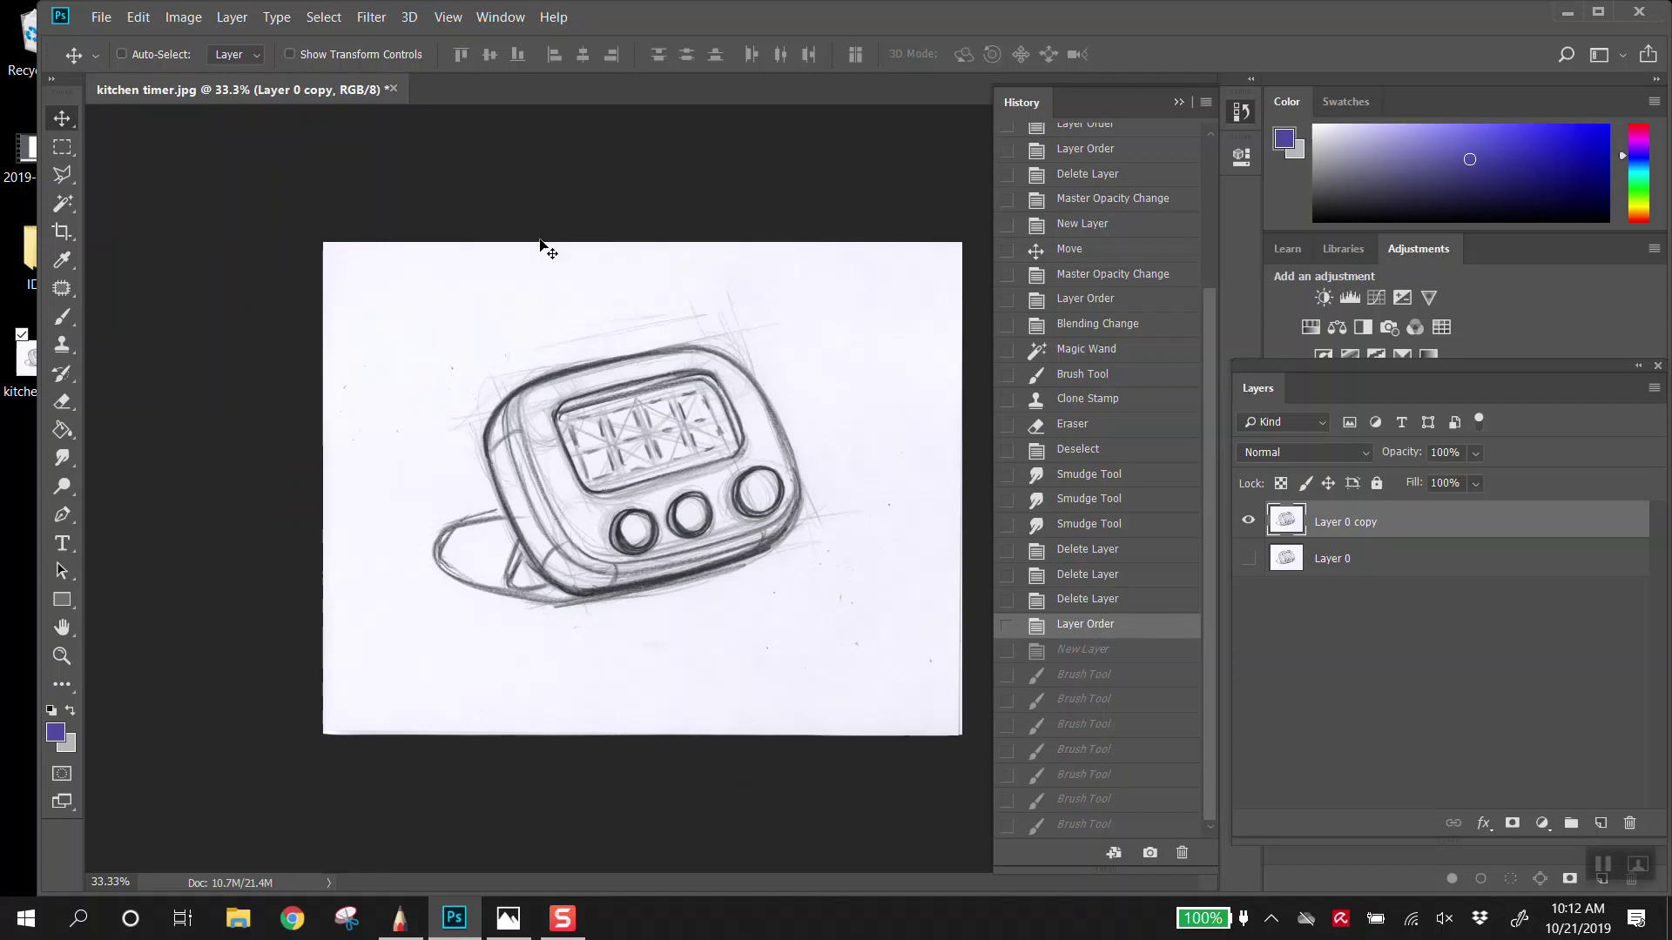
click(183, 18)
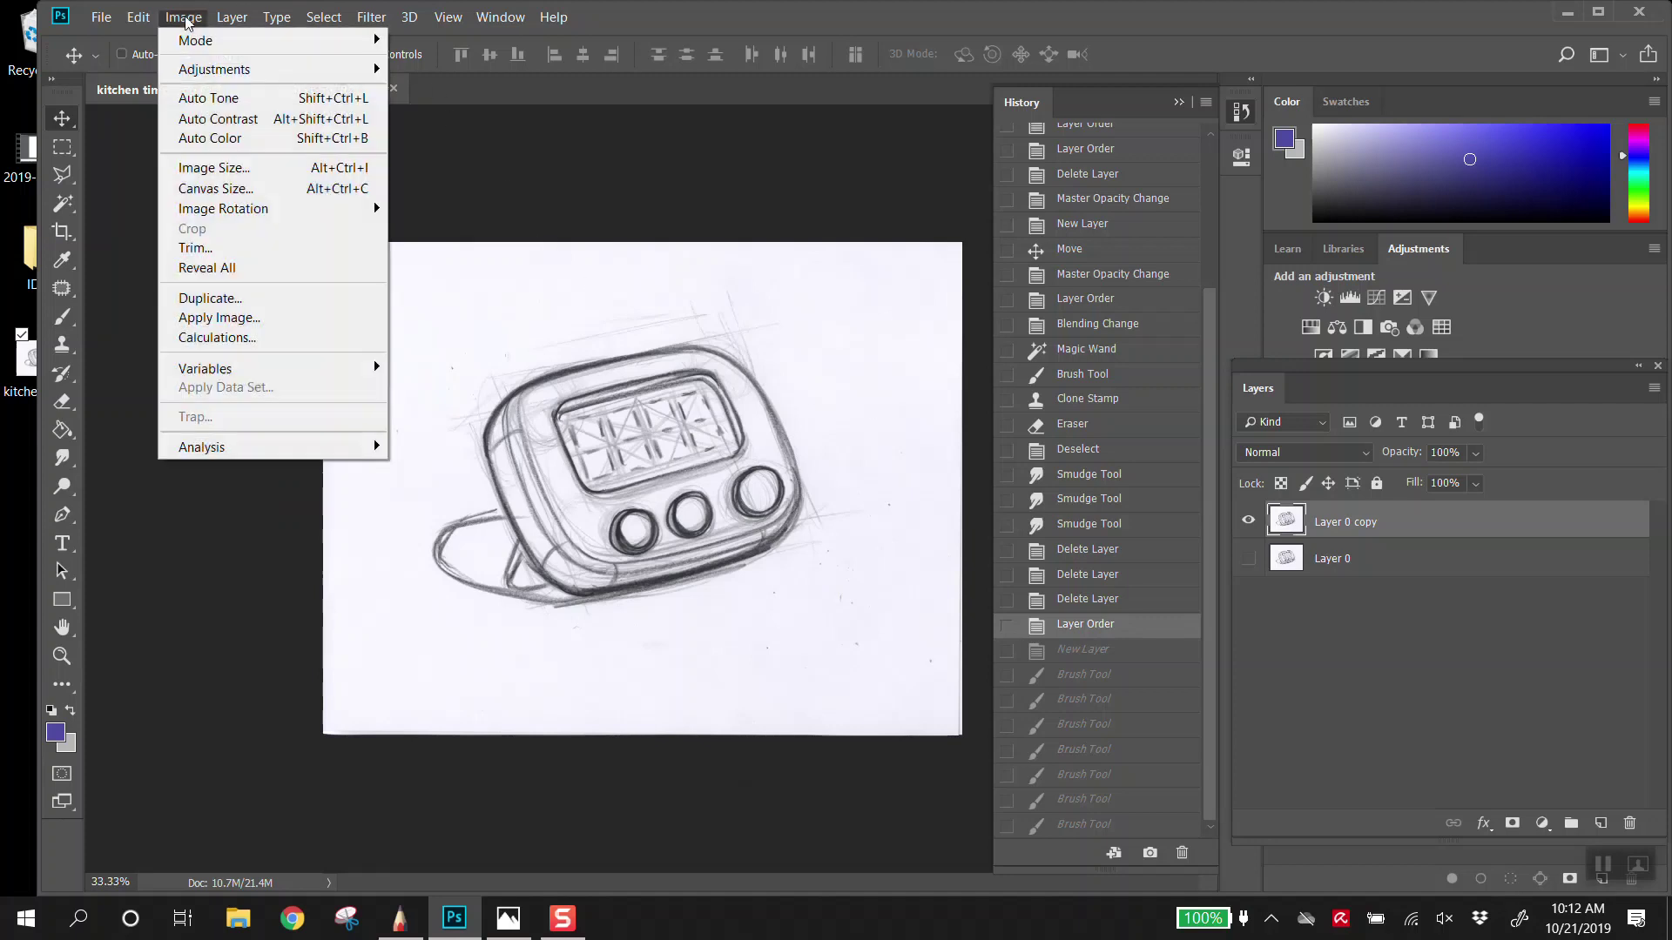
mouse_move(209, 70)
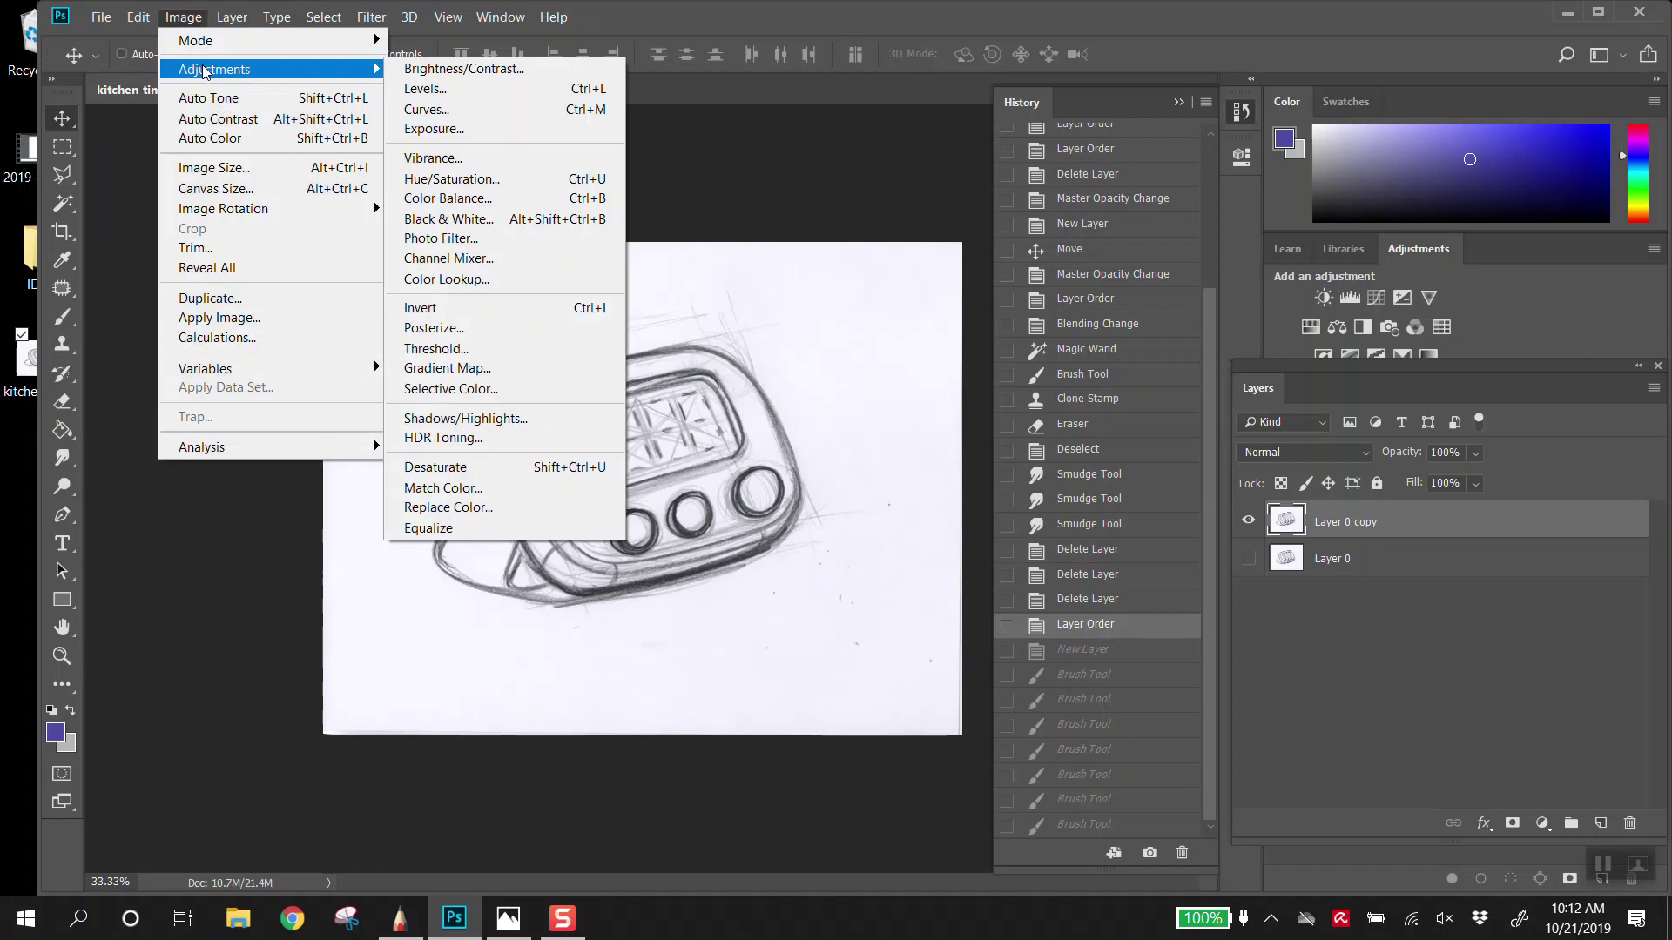
click(511, 100)
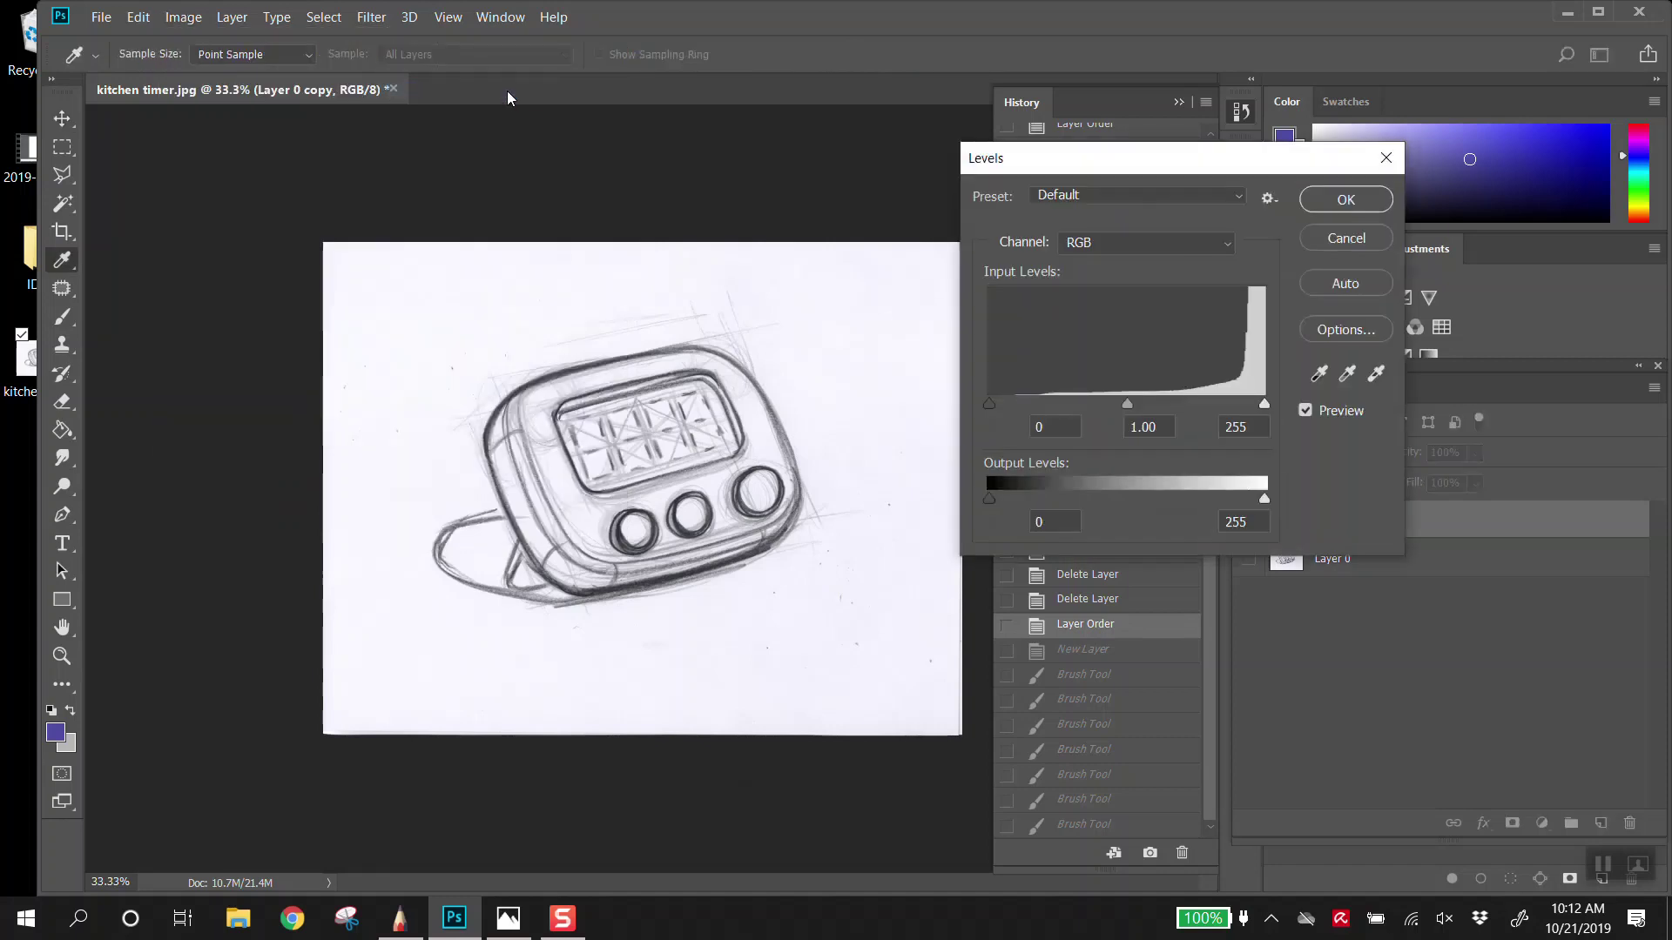
drag(1148, 171, 1081, 148)
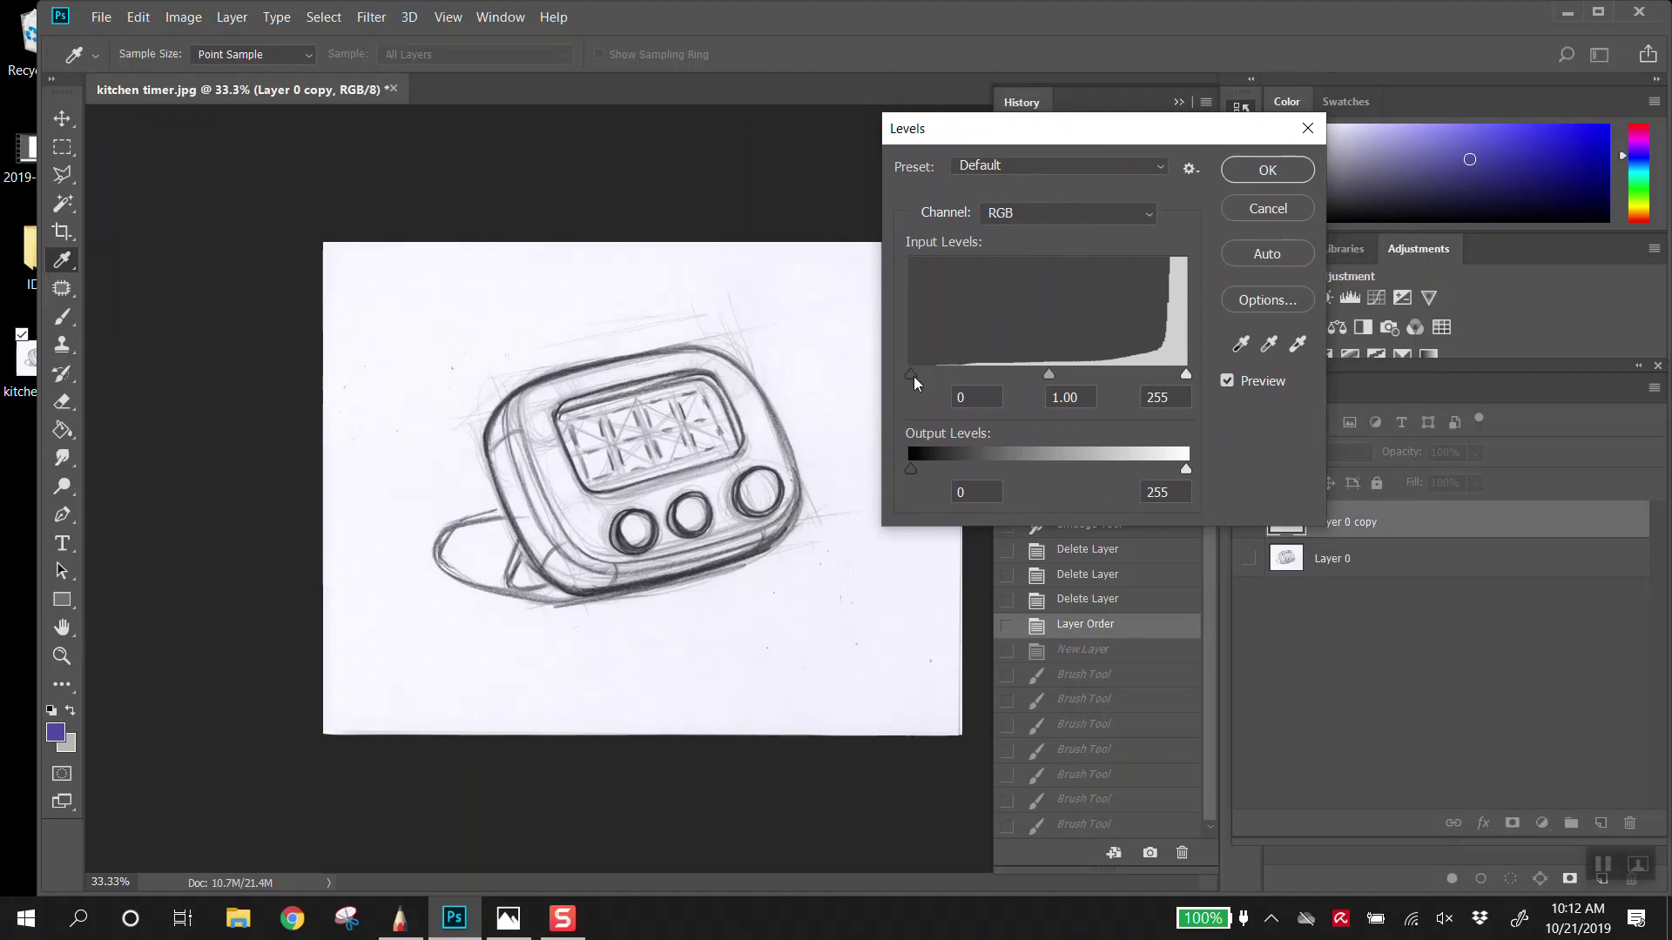
mouse_move(916, 376)
mouse_down()
mouse_move(1188, 369)
mouse_move(900, 378)
mouse_up()
mouse_move(1188, 373)
mouse_down()
mouse_move(926, 378)
mouse_move(1025, 374)
mouse_up()
drag(911, 374, 930, 373)
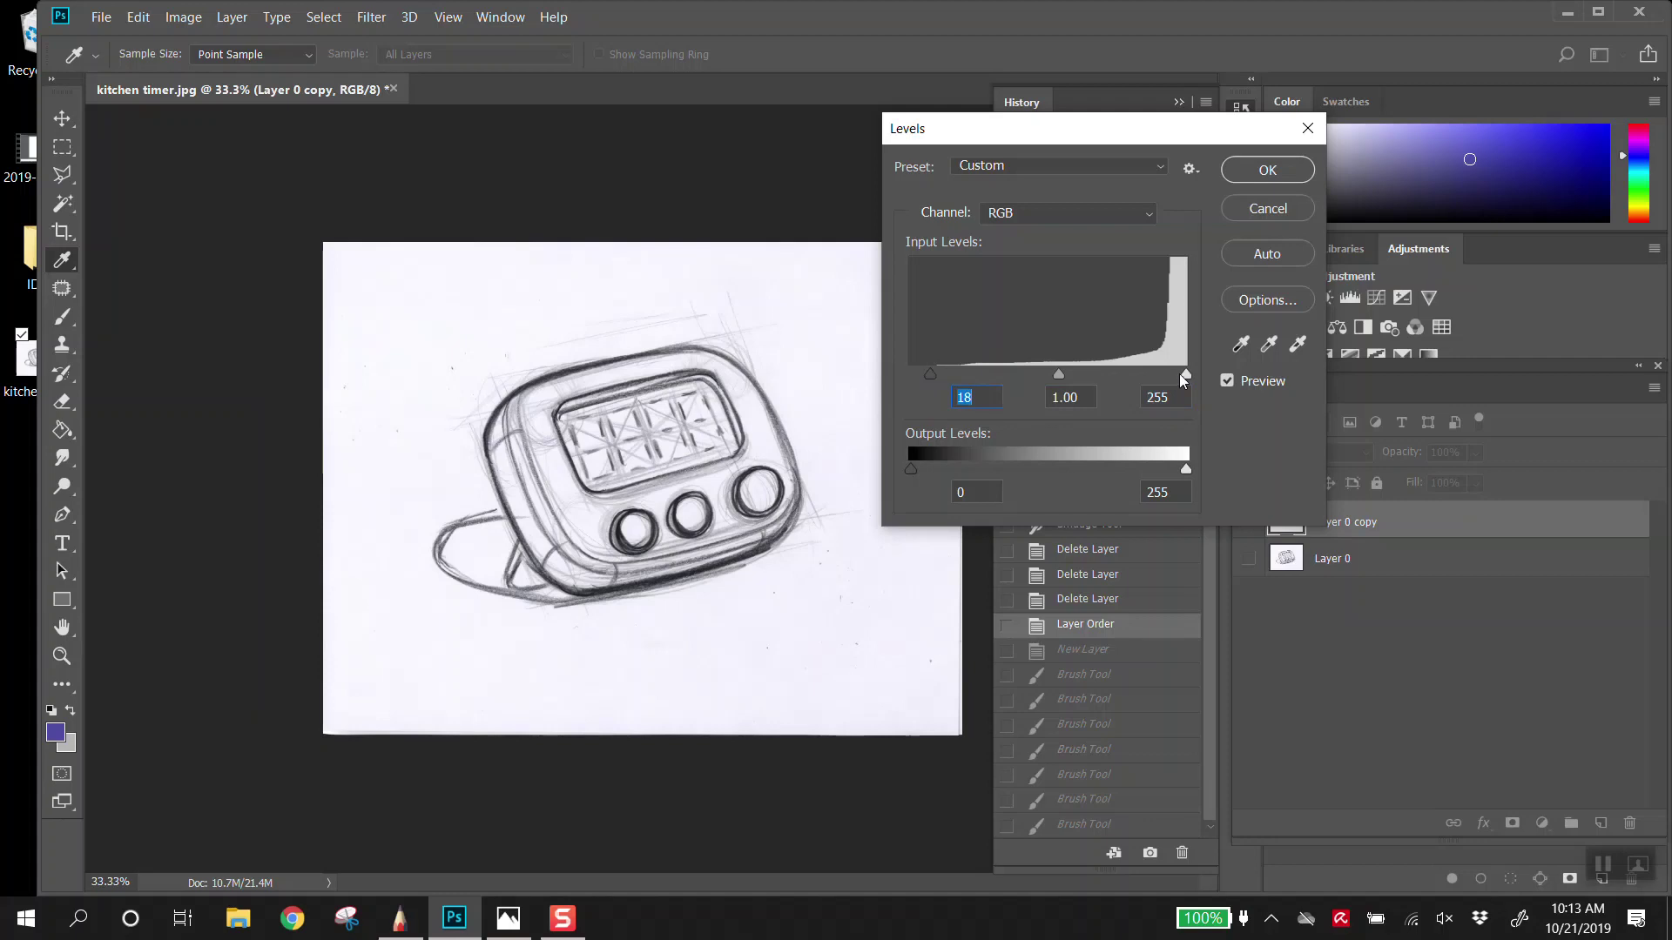
Step: Lower the white input level to 232 in the Levels adjustment to whiten the paper
mouse_move(1189, 375)
mouse_down()
mouse_move(1158, 379)
mouse_move(1200, 369)
mouse_up()
key(Tab)
key(Tab)
drag(1186, 374, 1160, 382)
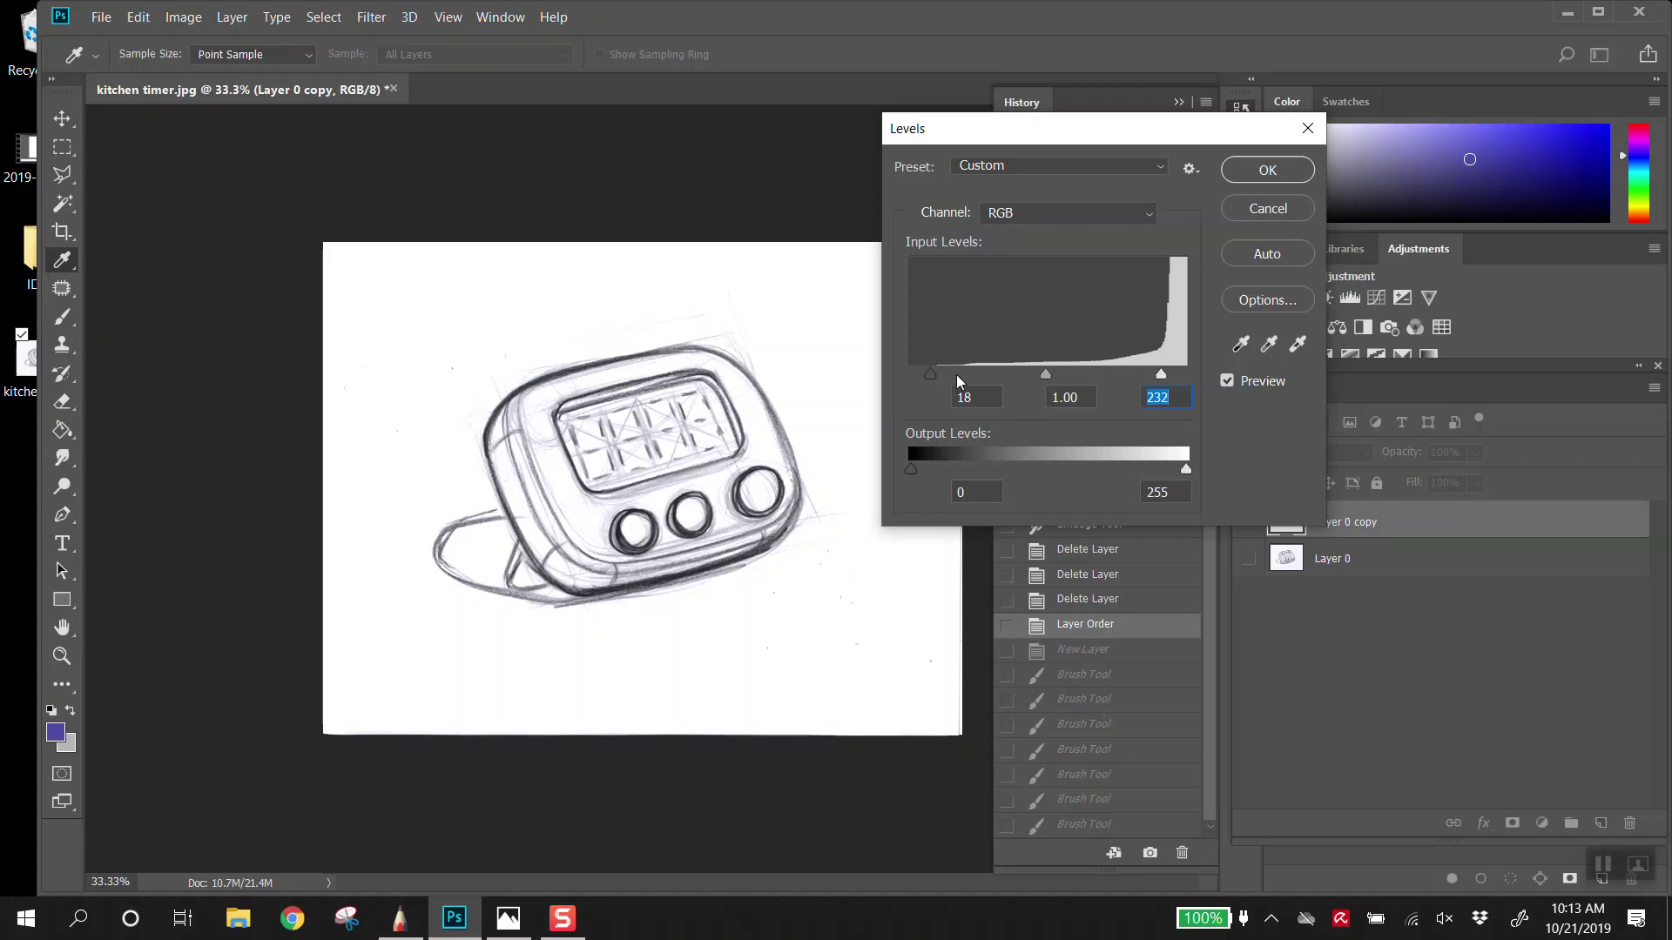
Step: Fine-tune the black input level to about 21 and the midtones to about 0.94, and apply the Levels adjustment
drag(929, 373, 933, 373)
mouse_move(1047, 374)
mouse_down()
mouse_move(1076, 371)
mouse_move(1031, 375)
mouse_move(1064, 374)
mouse_up()
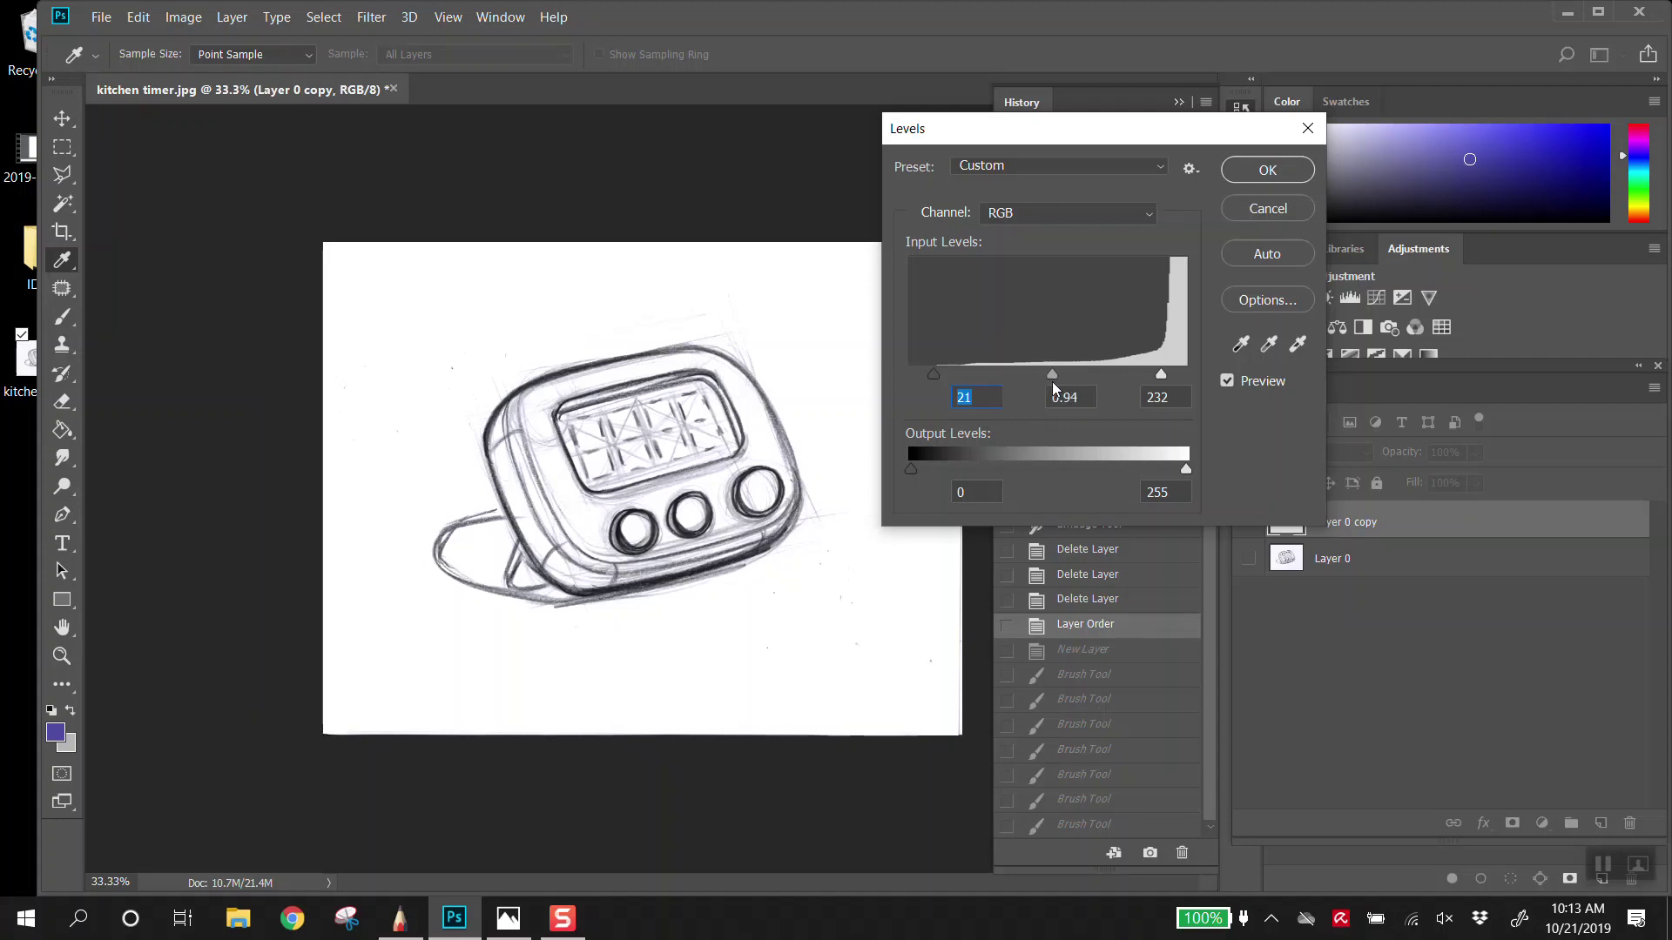
drag(936, 376, 937, 376)
click(1160, 374)
click(1278, 172)
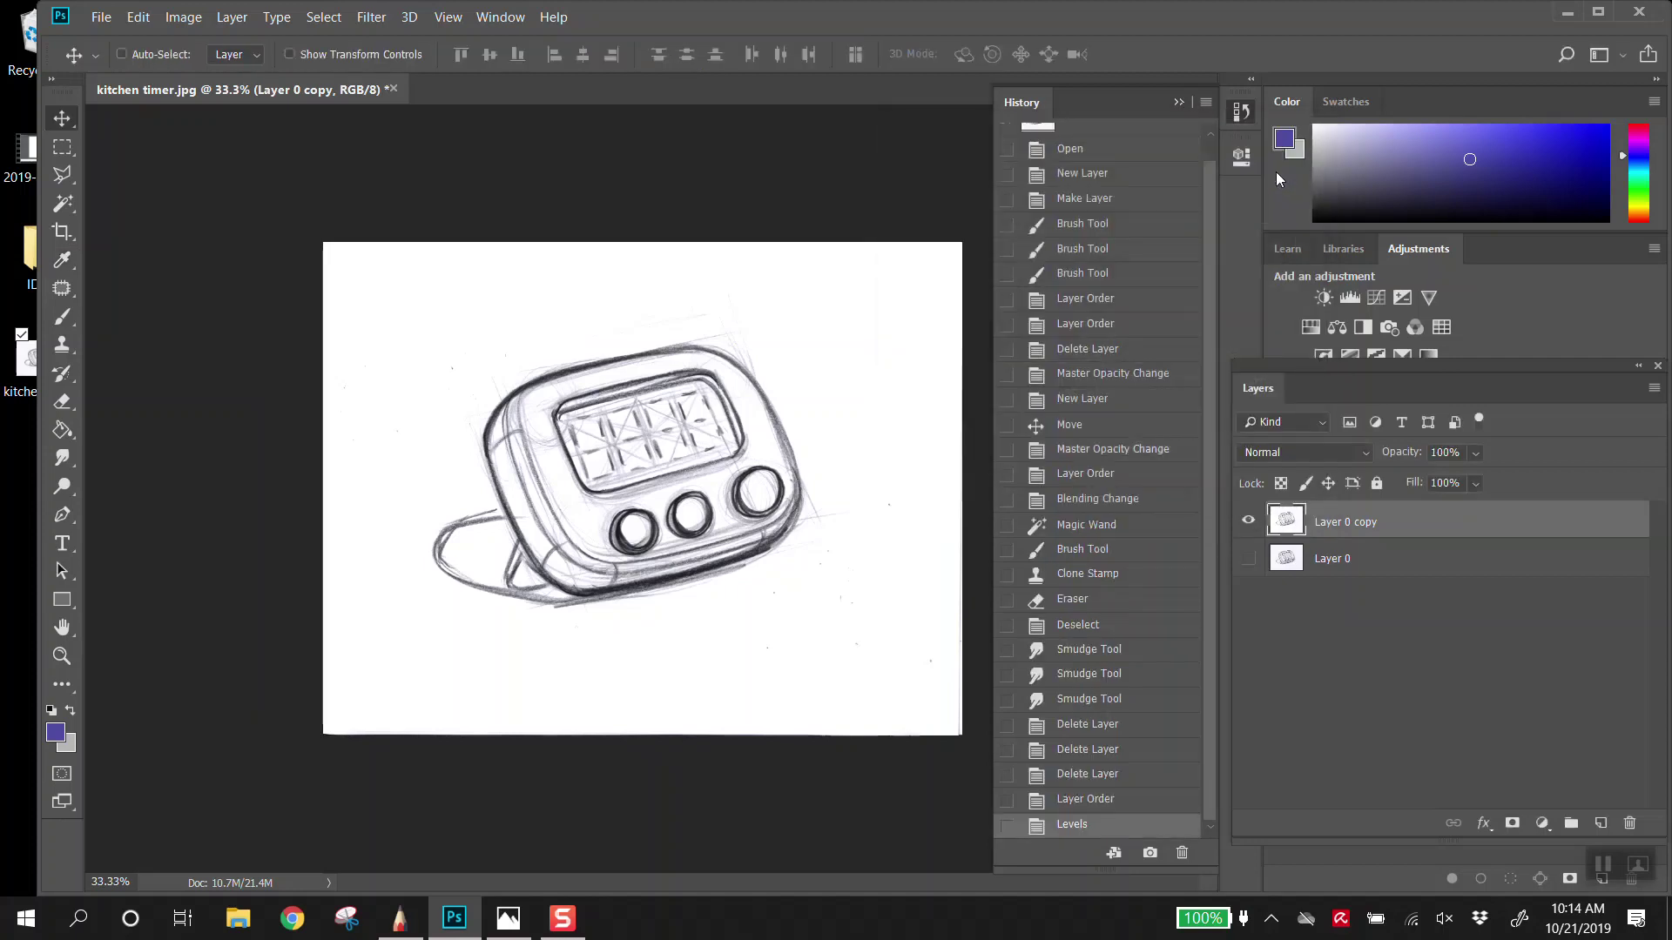
Step: Examine the adjusted pencil lines and the surrounding paper around the timer's lower edge up close
ctrl+click(788, 578)
scroll(911, 630, up, 2)
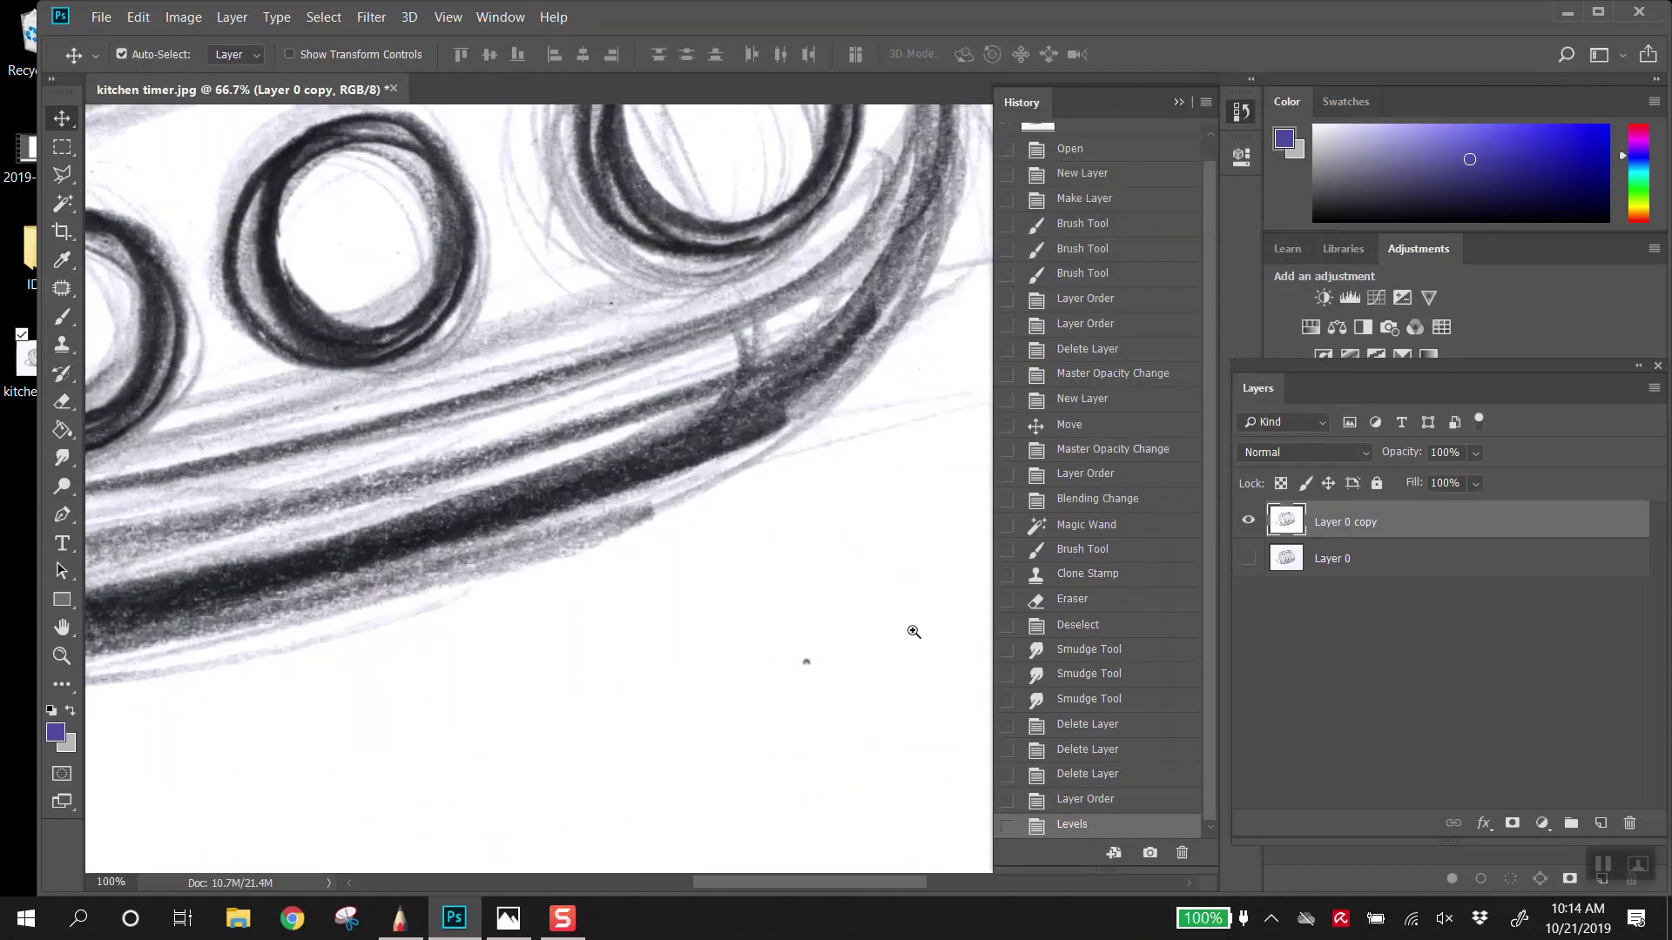
scroll(765, 557, down, 5)
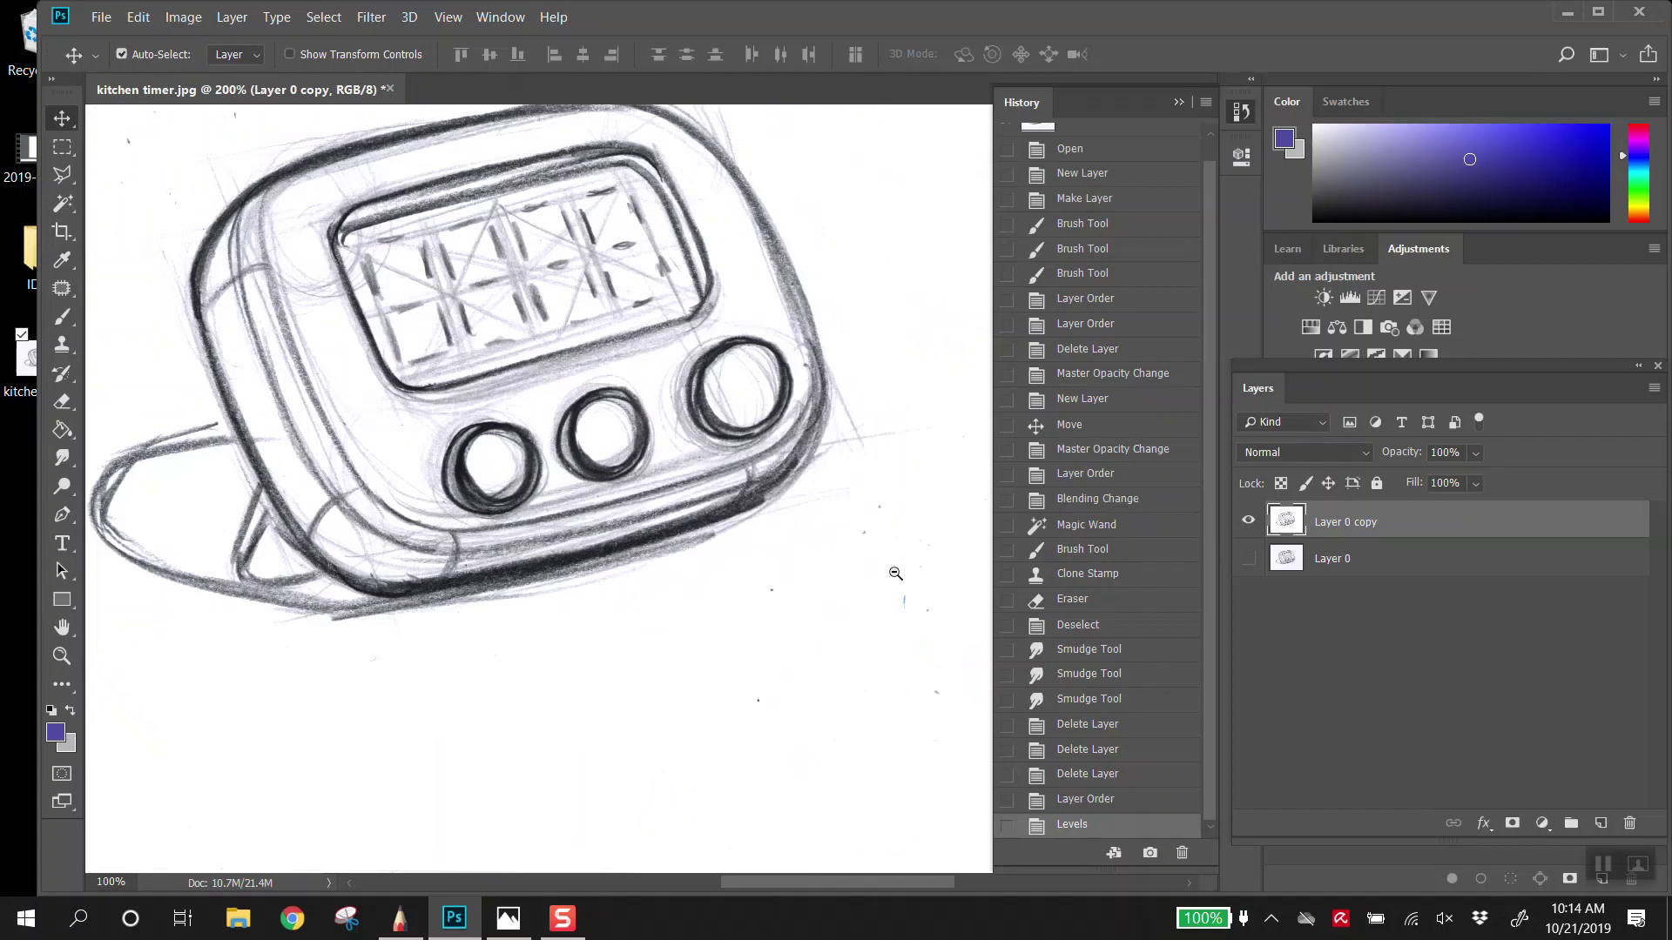
Step: Activate the Polygonal Lasso, switch to the freehand Lasso for comparison, and return to the Polygonal Lasso tool
scroll(418, 438, down, 1)
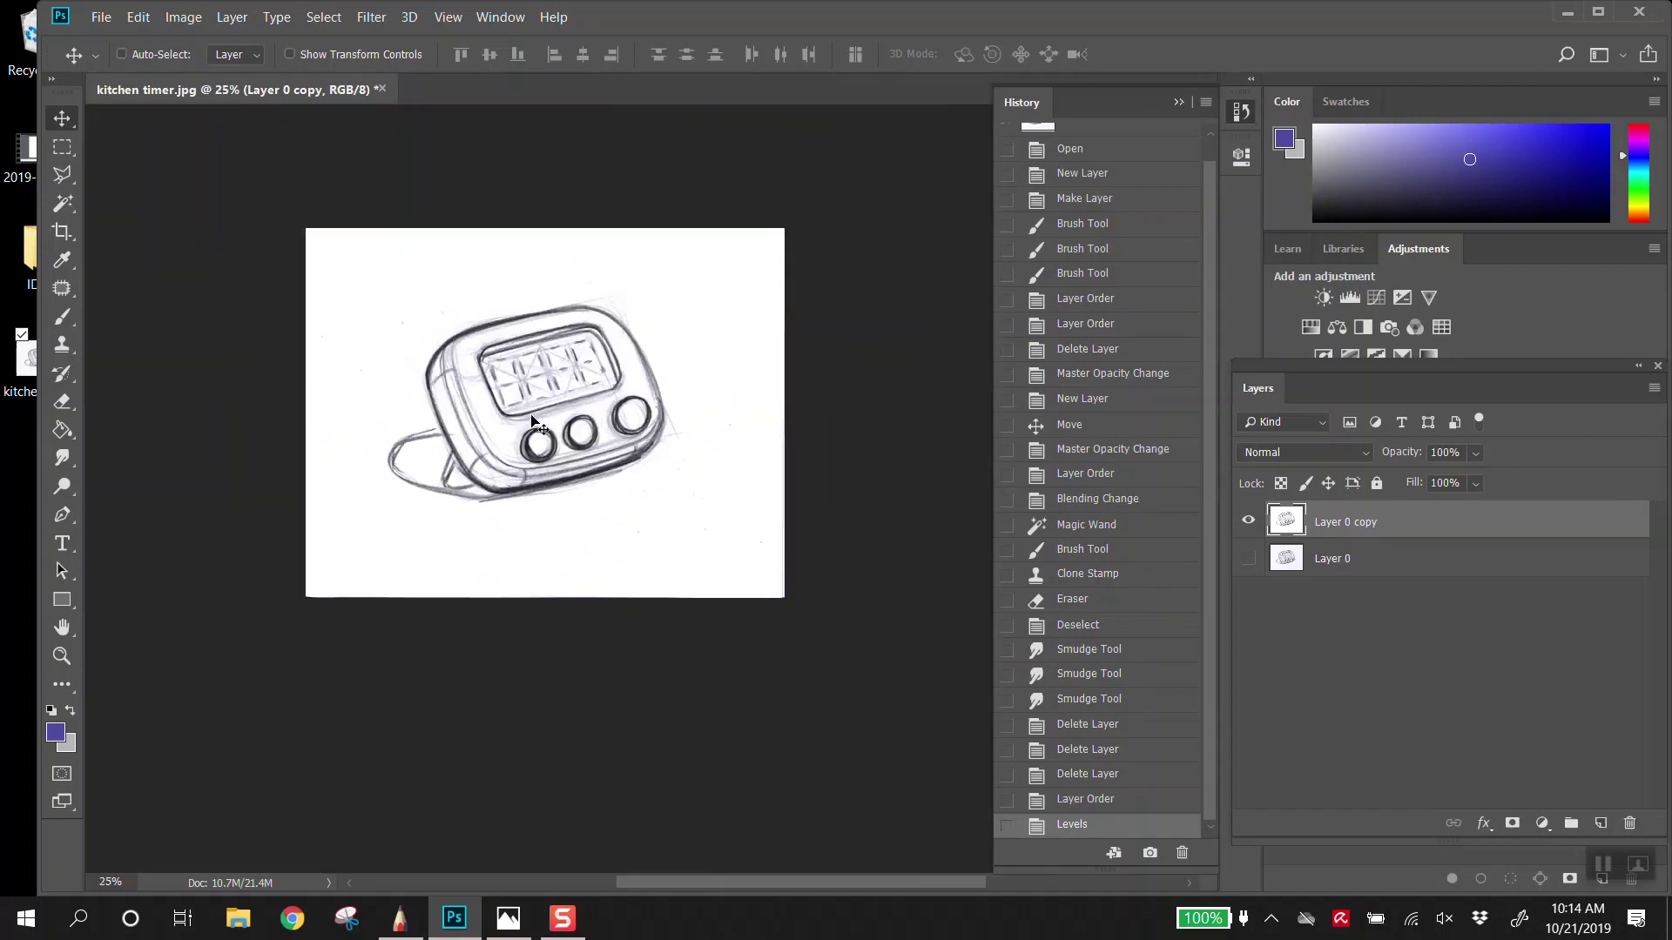
click(74, 173)
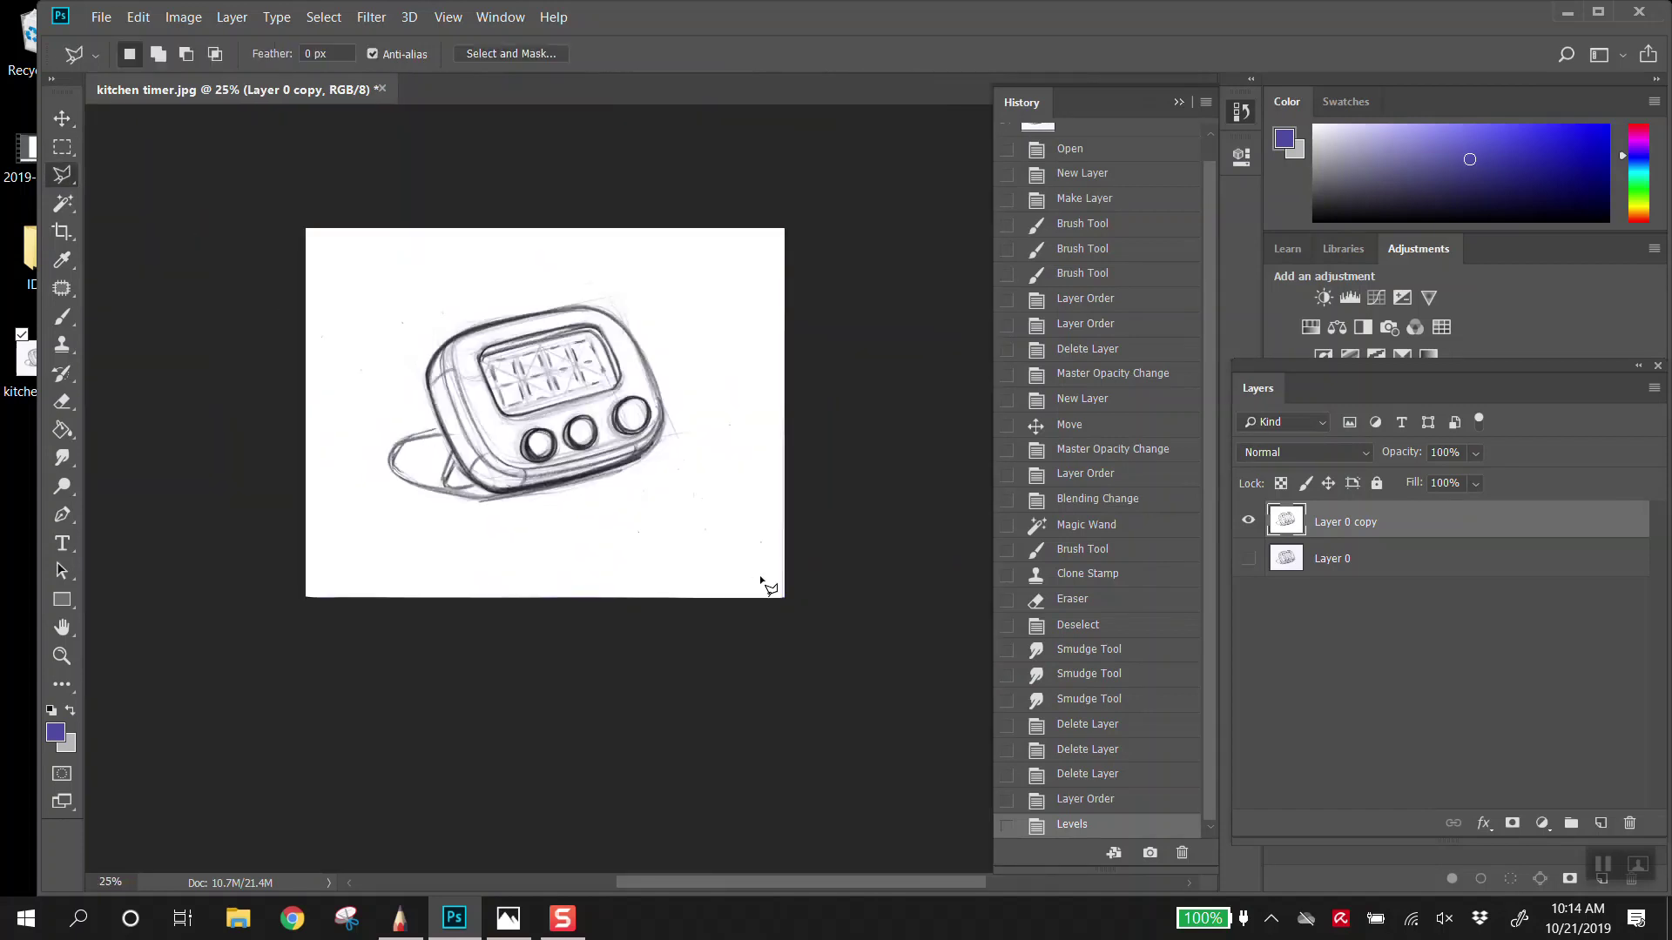
right_click(74, 181)
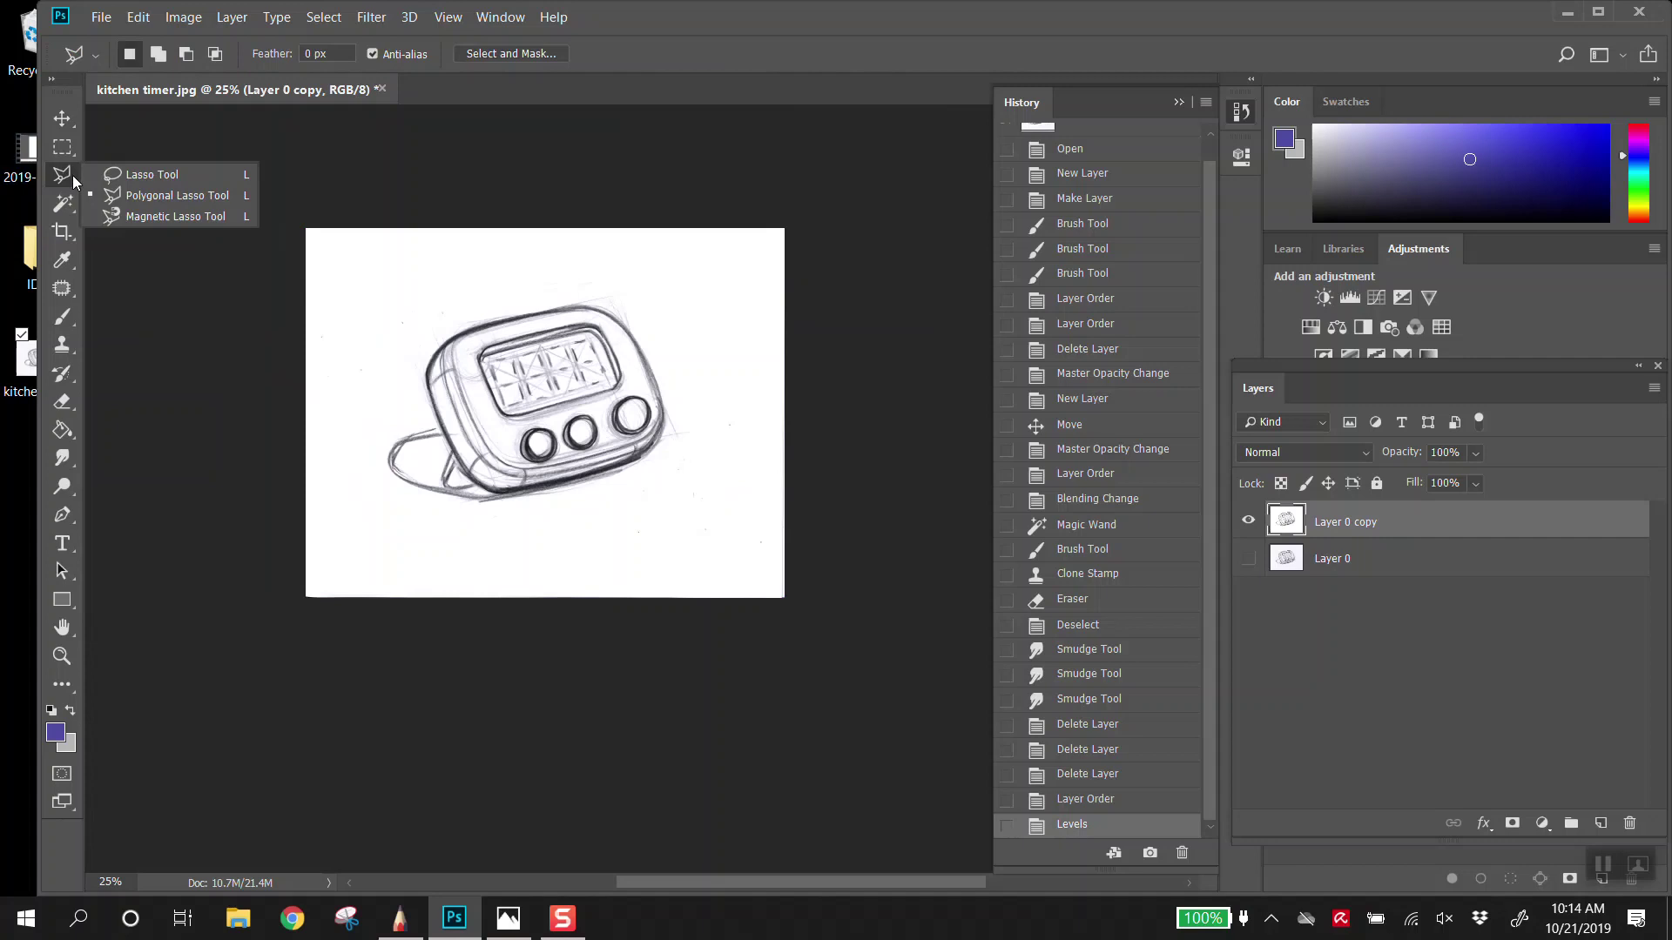
click(132, 174)
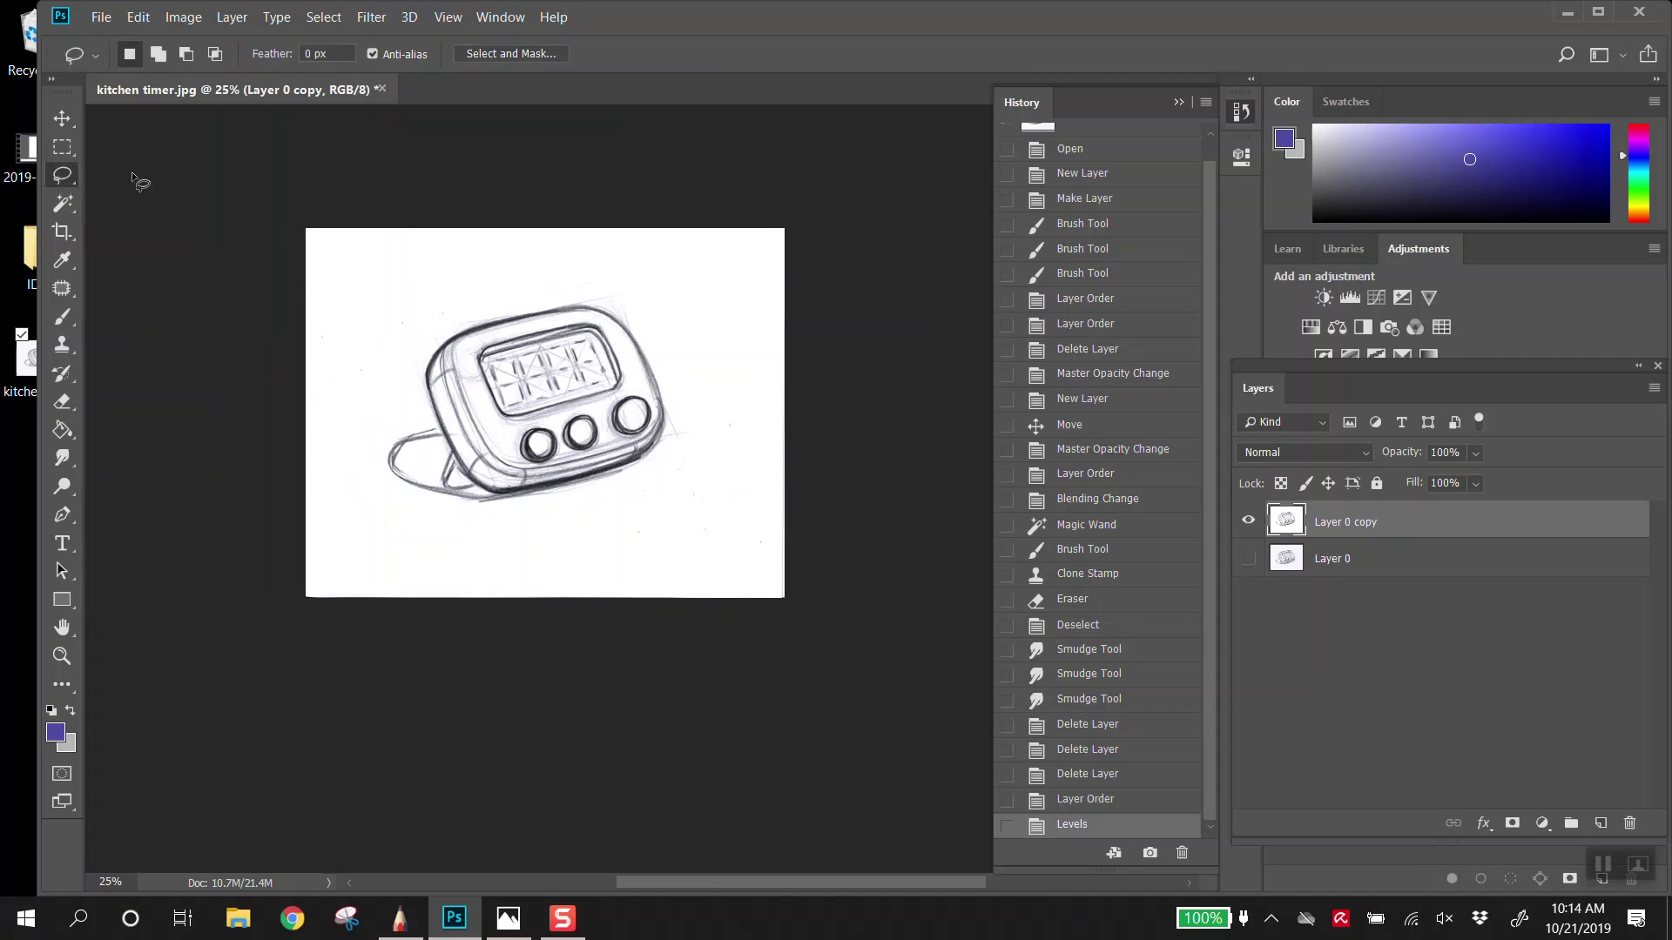
right_click(63, 183)
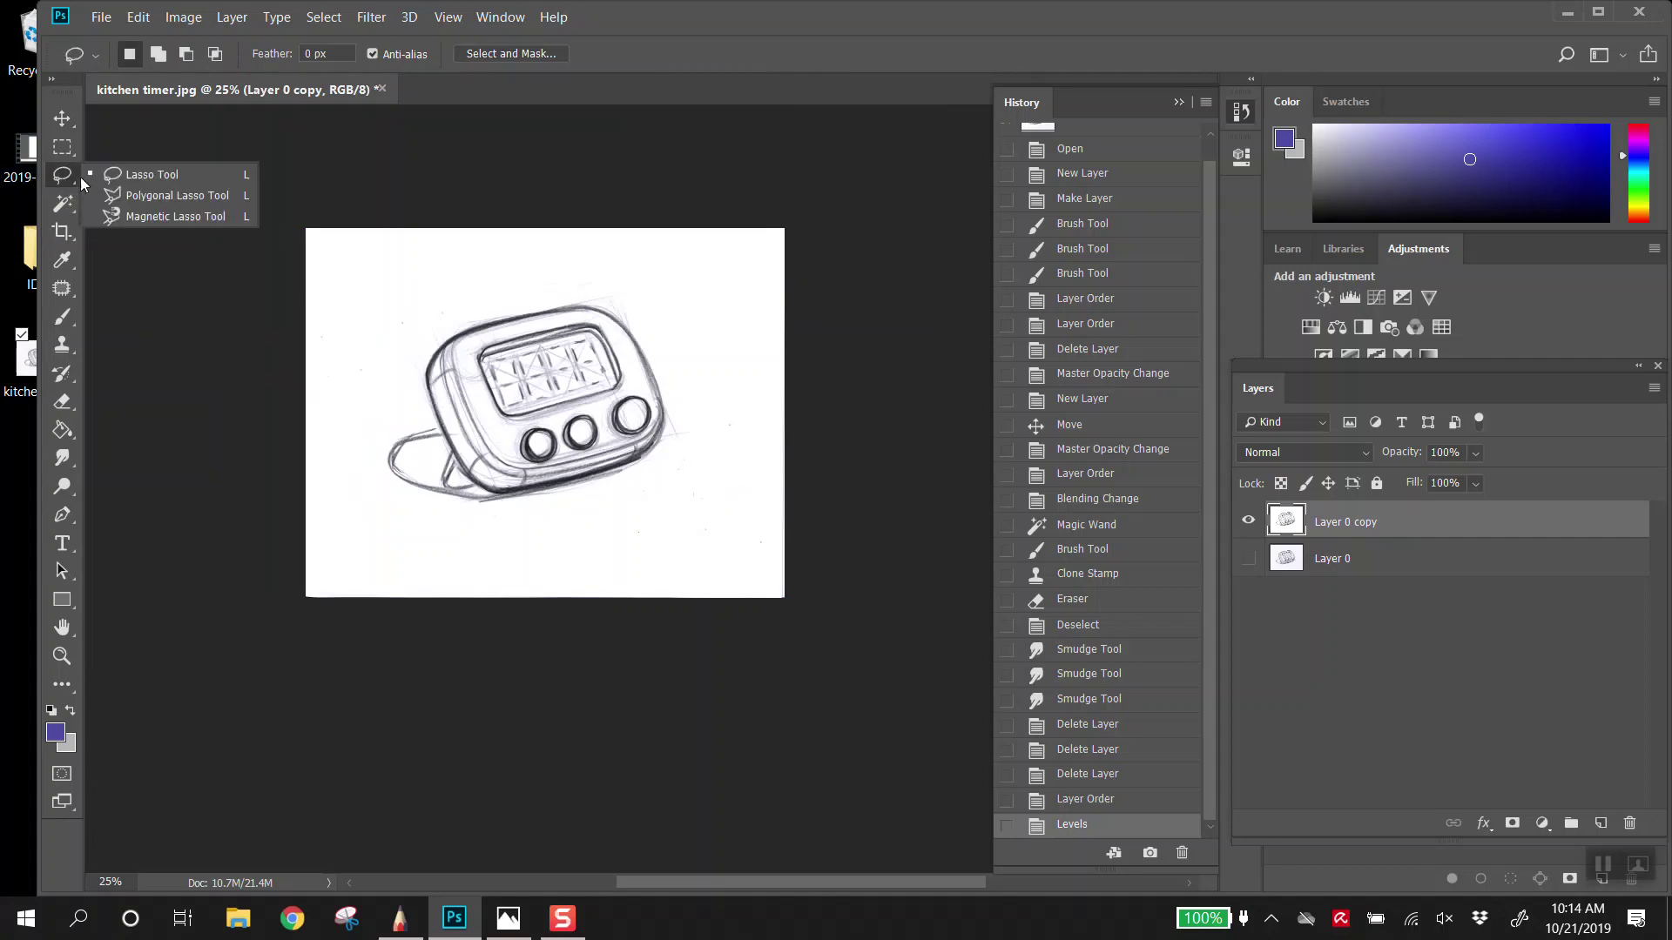
click(196, 200)
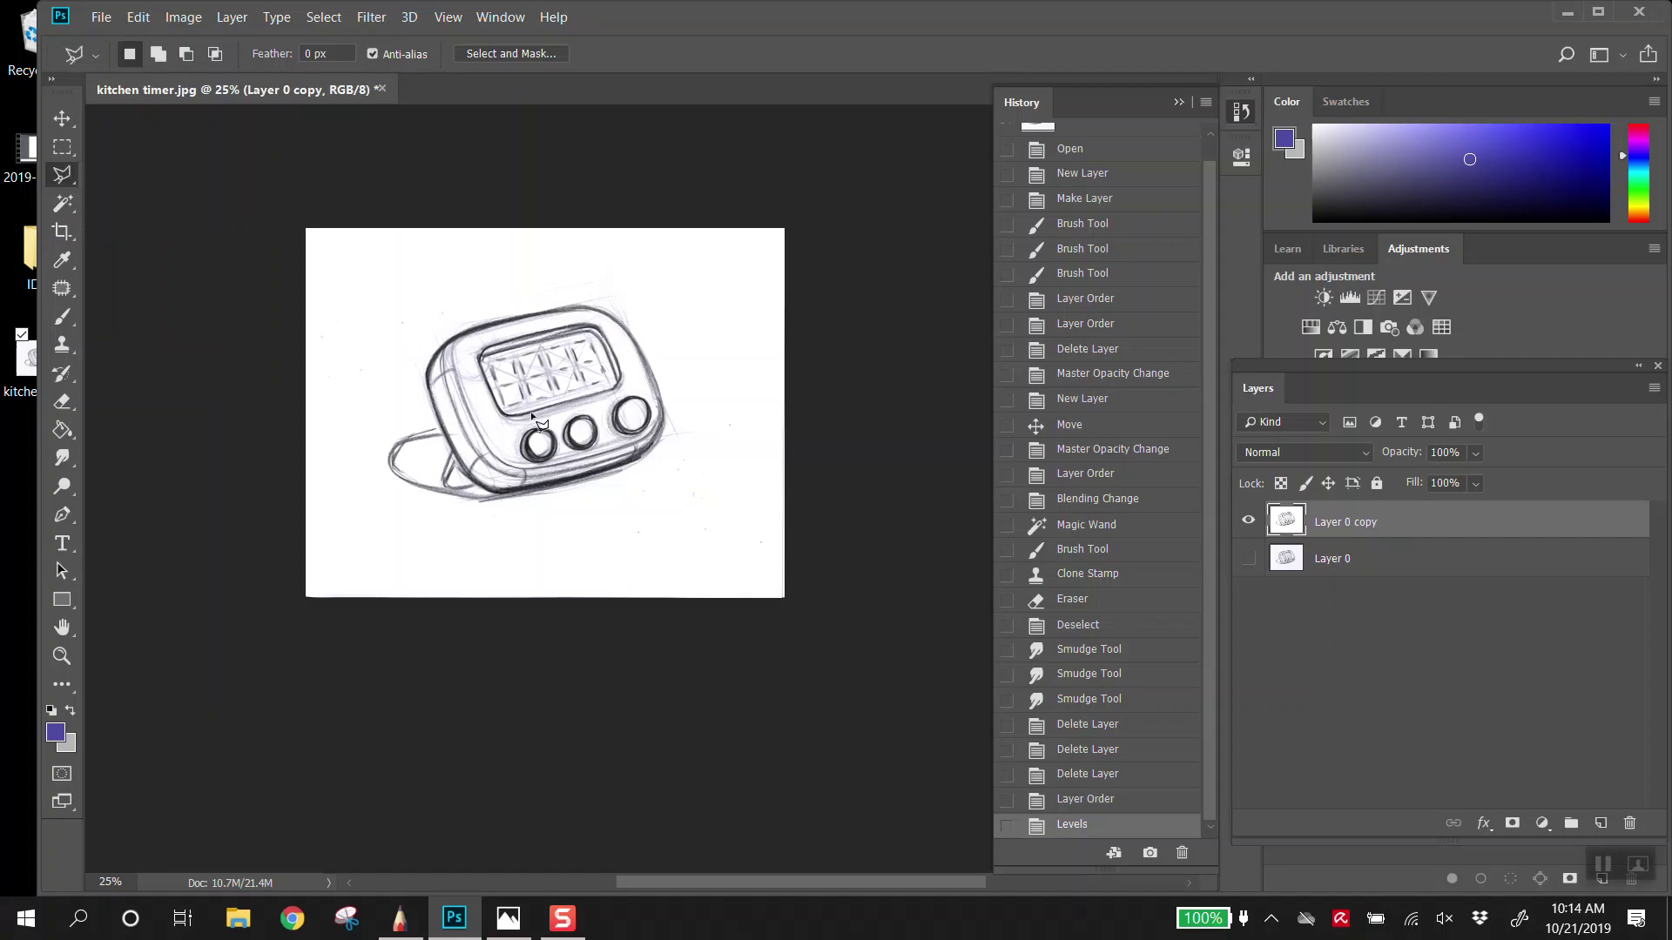
key(ctrl+plus)
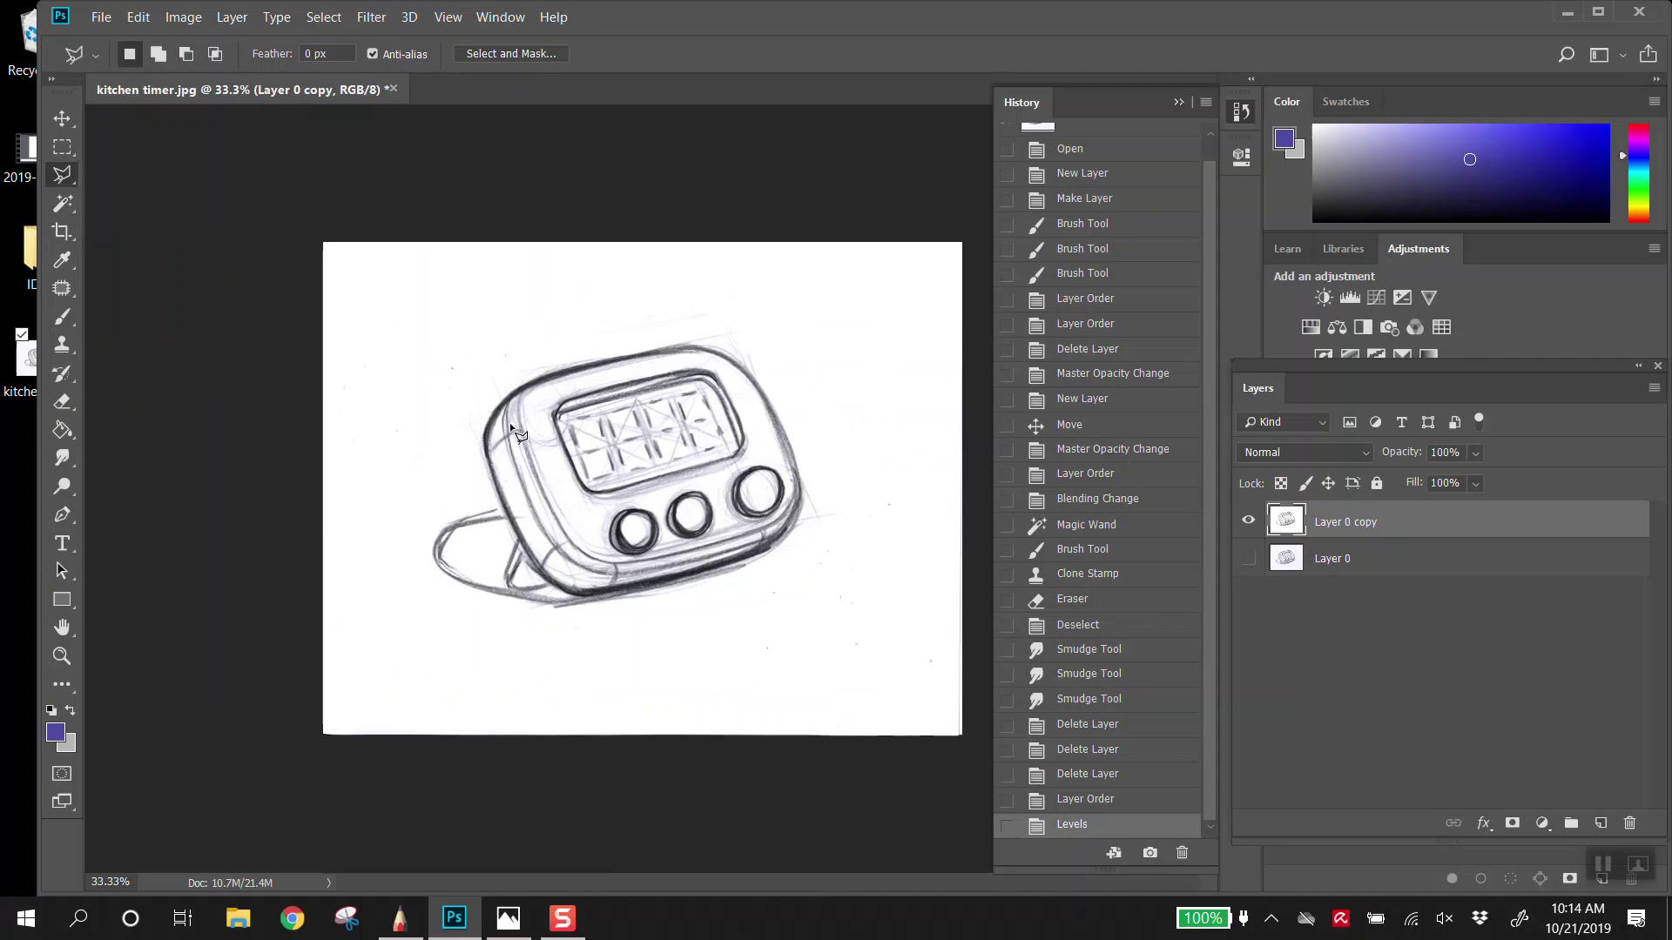
click(561, 346)
click(647, 304)
click(818, 310)
click(894, 482)
key(Escape)
Step: Demonstrate zooming and panning between a 66.7% close-up of the timer and the whole sketch at 25%
key(ctrl+plus)
key(ctrl+plus)
mouse_move(341, 366)
mouse_down()
mouse_move(617, 600)
mouse_move(591, 325)
mouse_move(736, 369)
mouse_move(666, 370)
mouse_up()
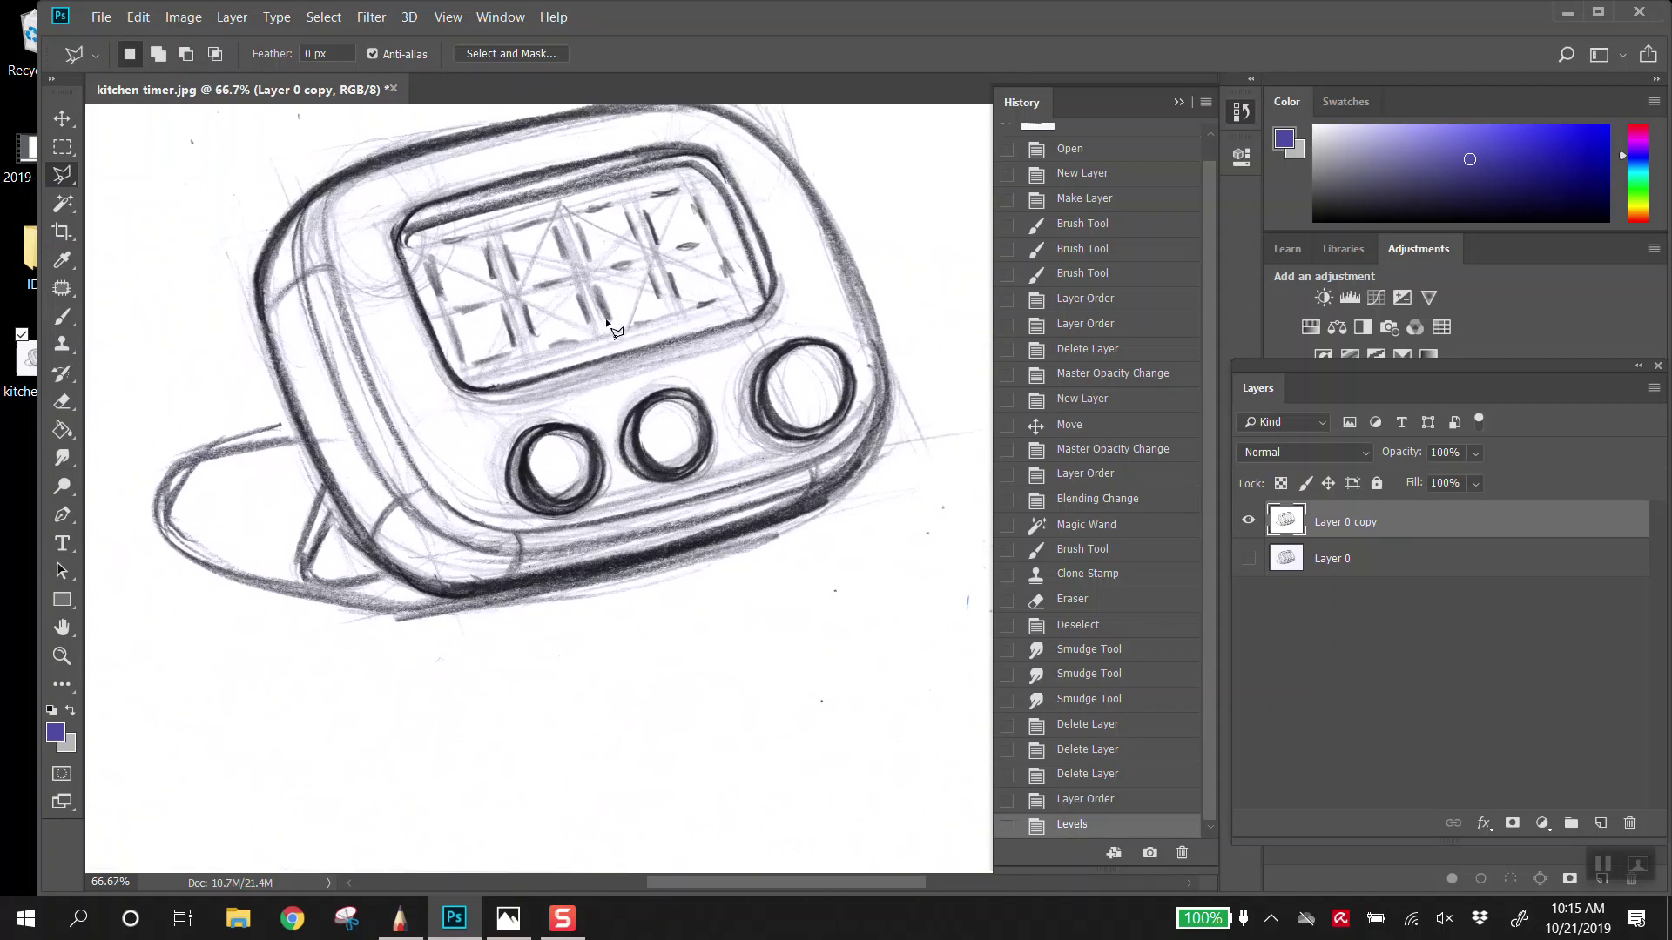
ctrl+alt+click(656, 340)
ctrl+alt+click(655, 339)
ctrl+alt+click(655, 340)
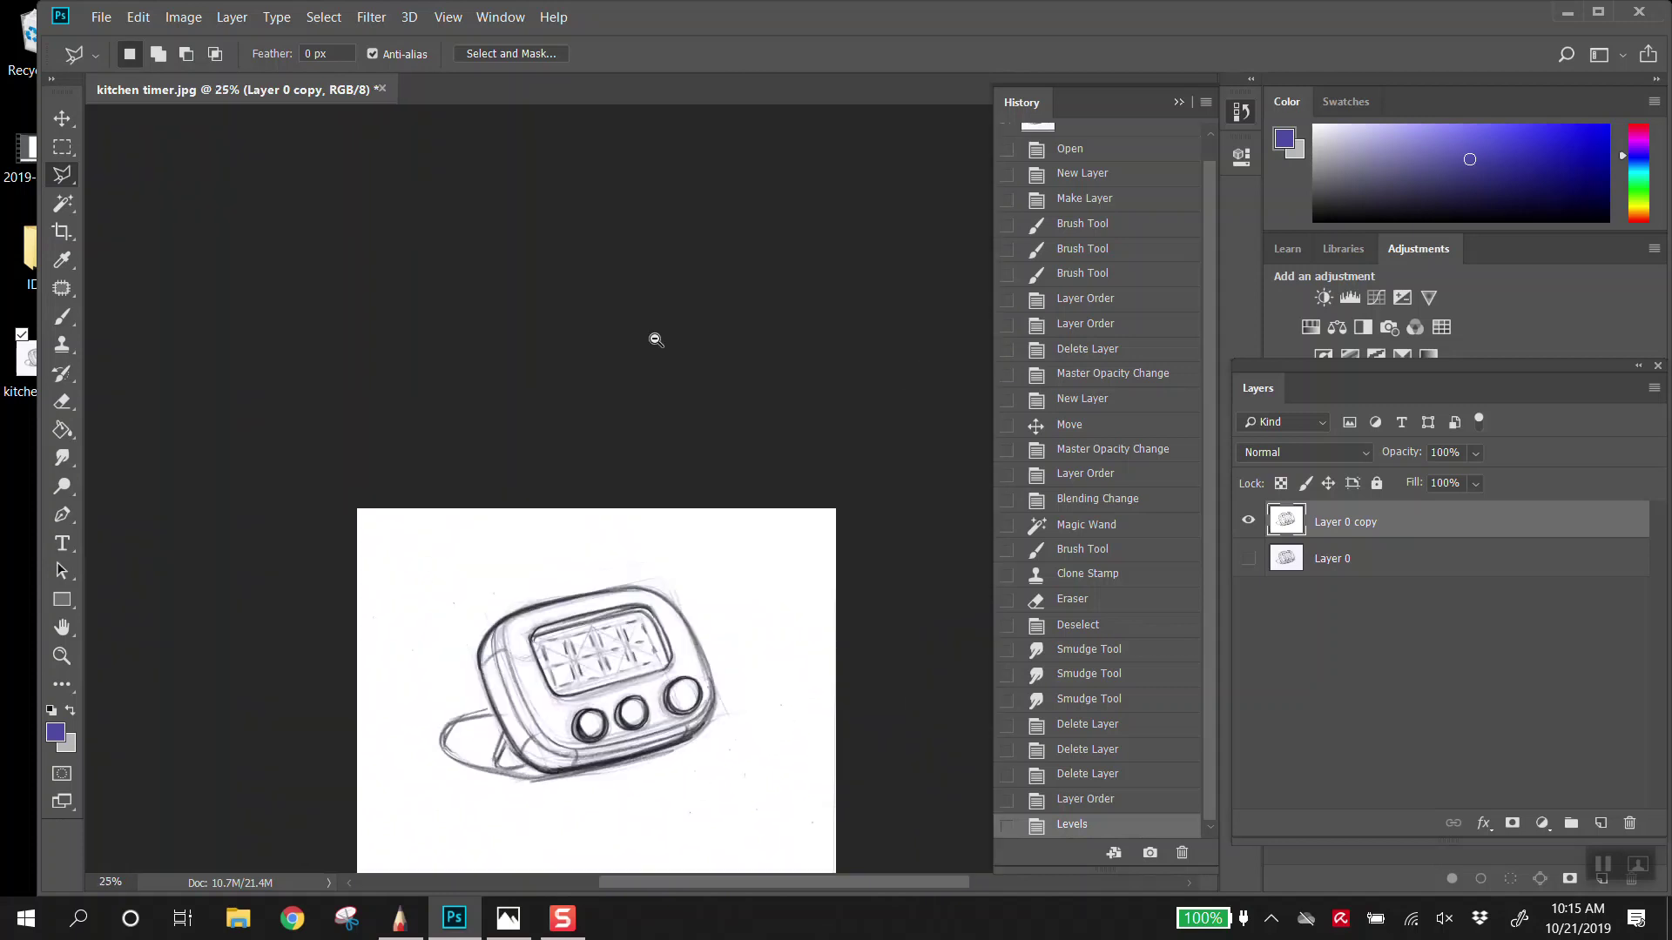
ctrl+click(637, 628)
ctrl+click(638, 629)
ctrl+click(638, 630)
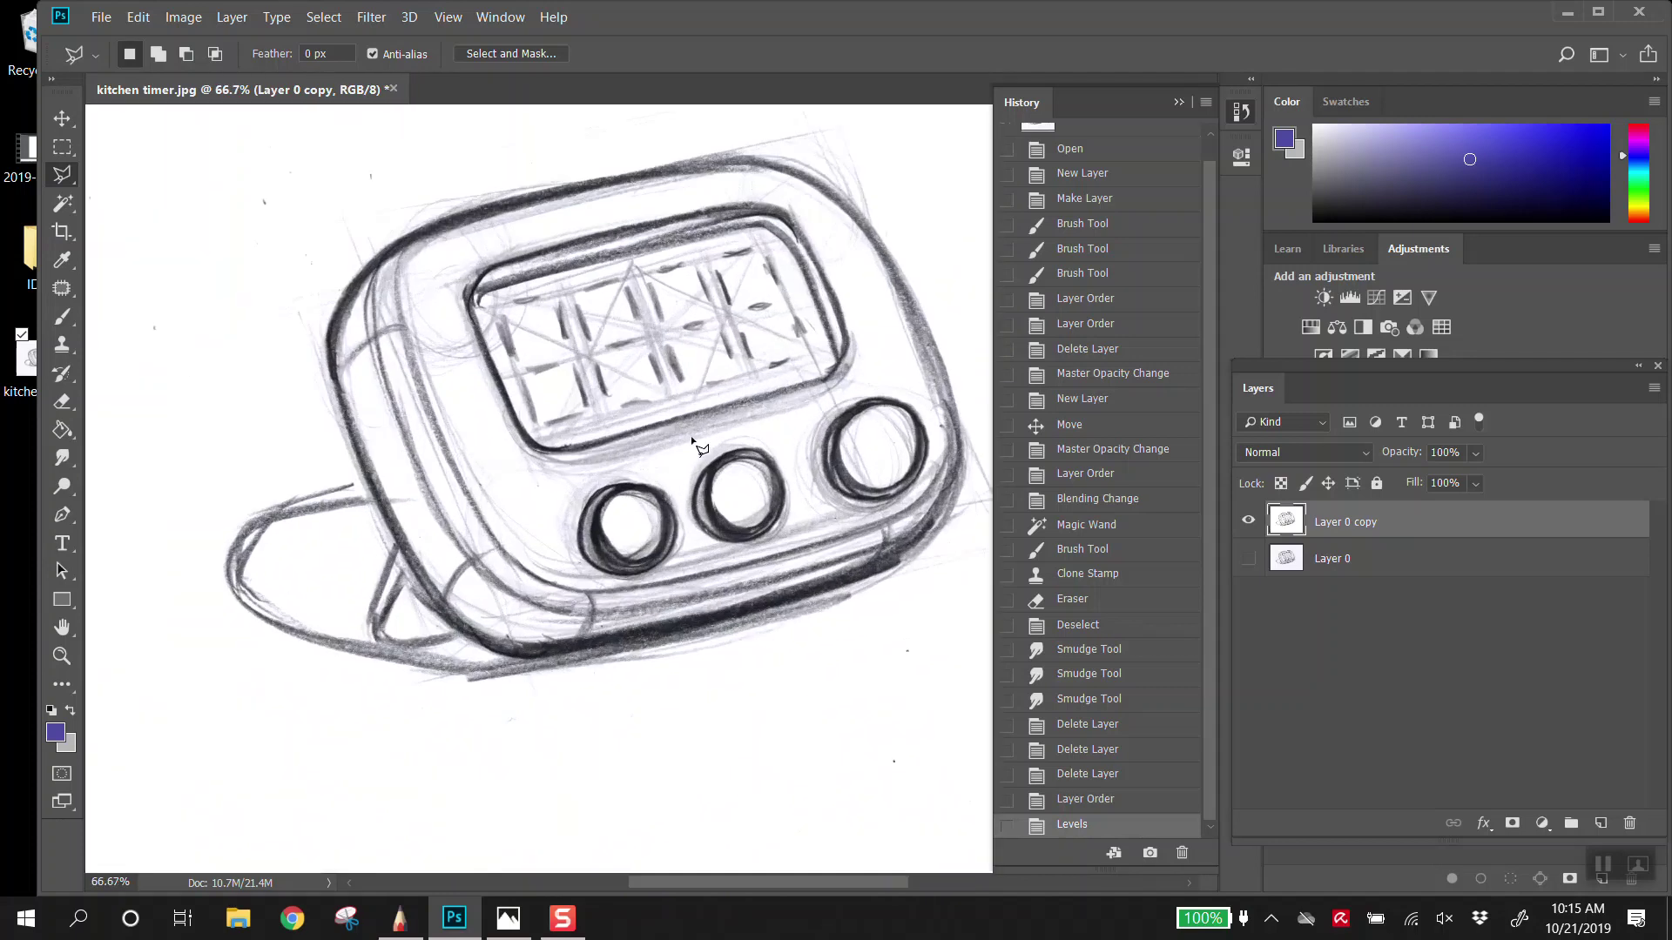
drag(813, 373, 618, 263)
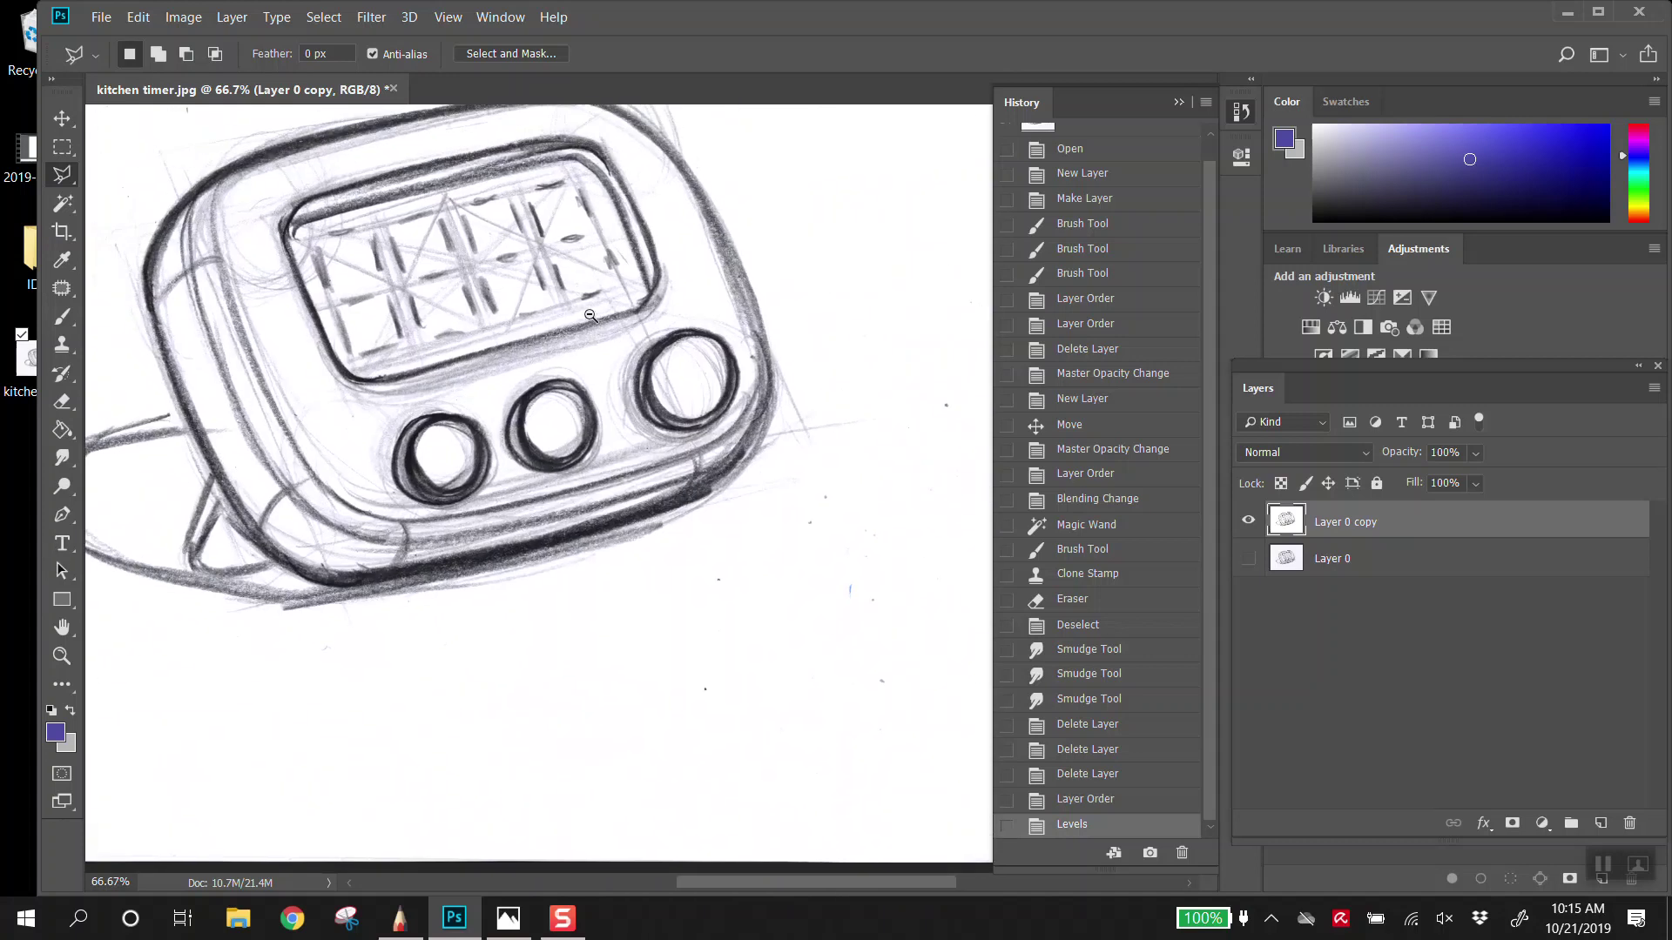
alt+click(614, 378)
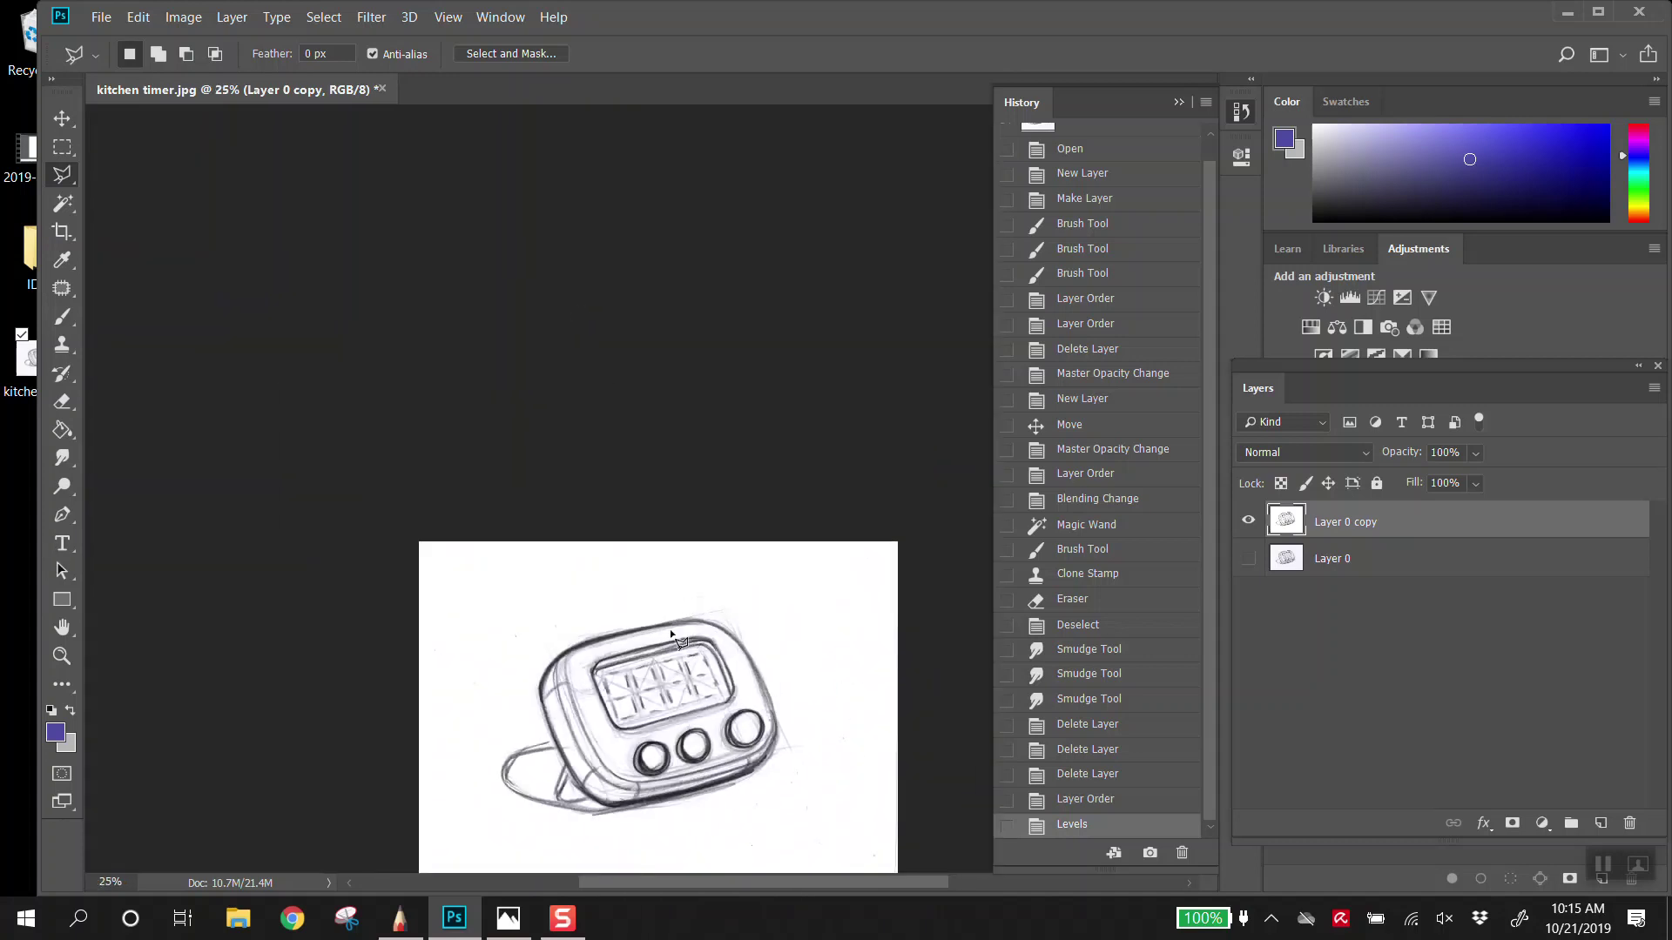
scroll(672, 632, down, 3)
scroll(688, 566, right, 1)
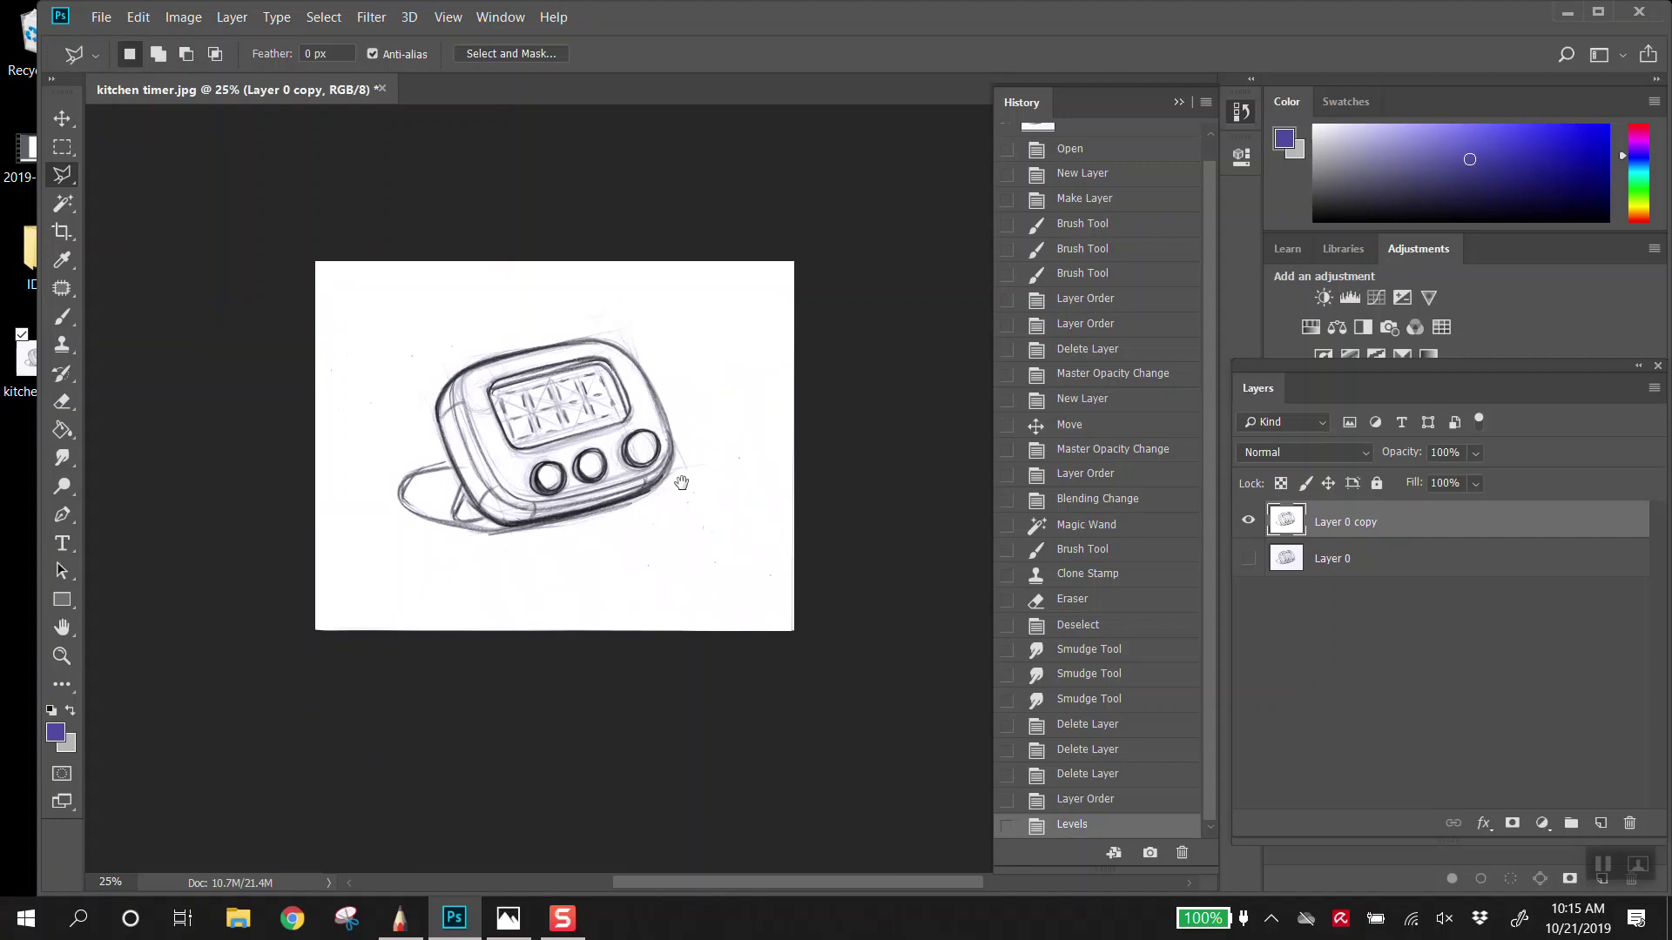
mouse_move(631, 428)
mouse_down()
mouse_move(572, 357)
mouse_move(507, 414)
mouse_move(648, 377)
mouse_move(674, 429)
mouse_move(665, 361)
mouse_move(577, 346)
mouse_move(752, 448)
mouse_move(463, 448)
mouse_move(597, 344)
mouse_move(559, 398)
mouse_move(669, 361)
mouse_up()
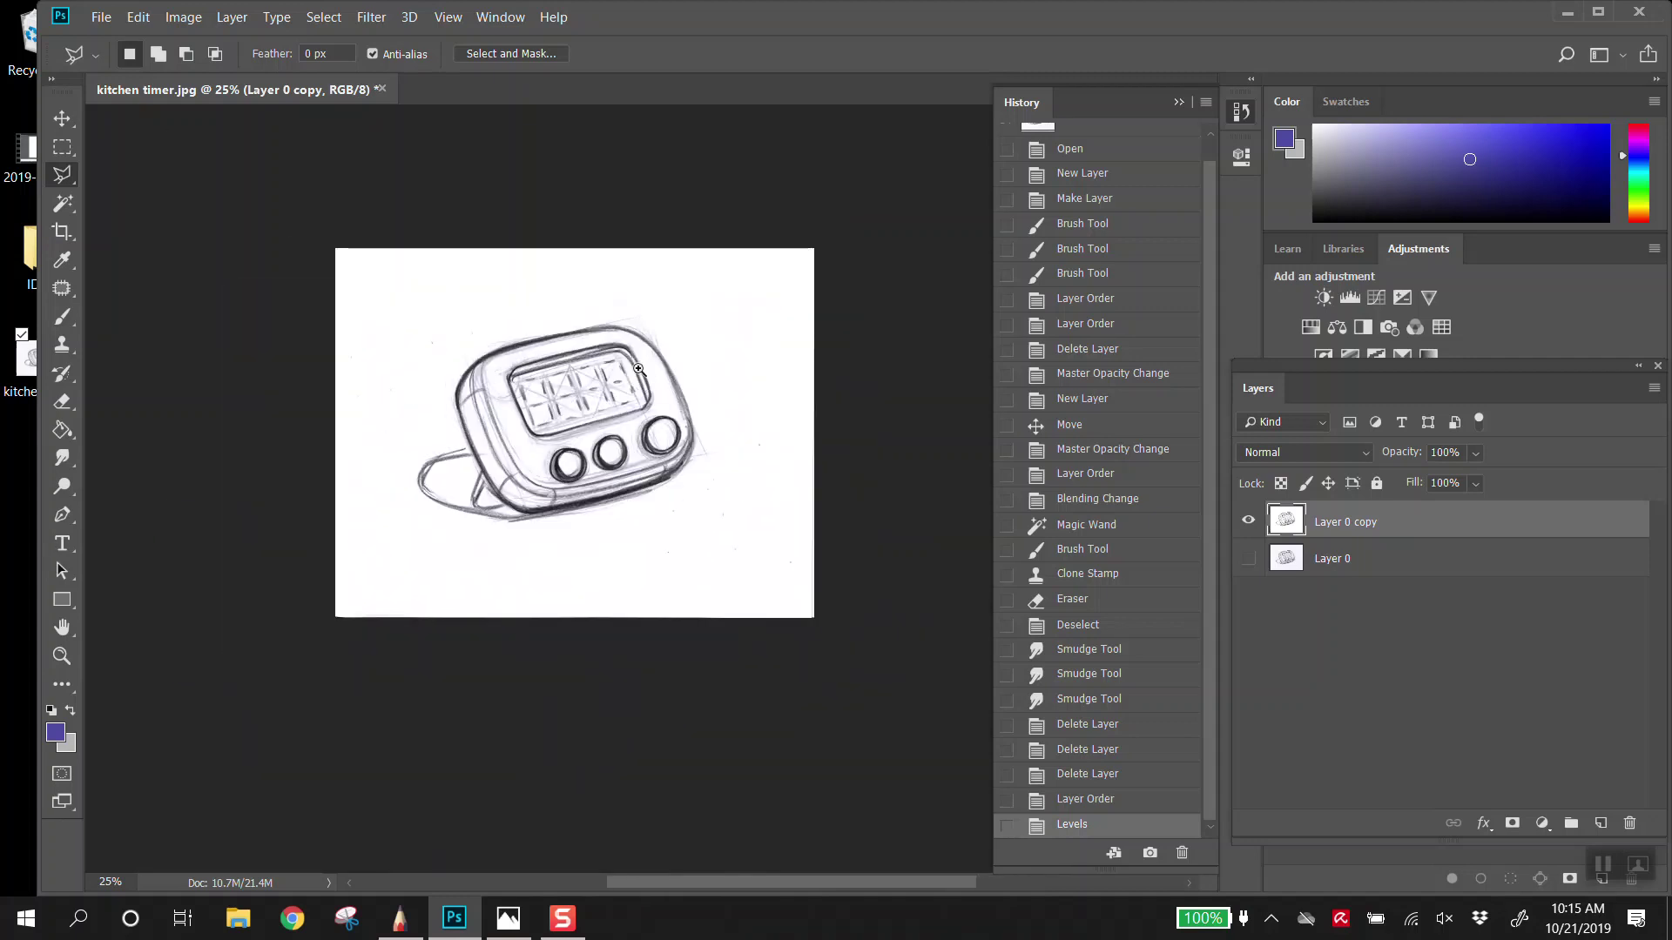
Step: Zoom in on the timer's digit display to 100%, and return to a 25% view of the whole page
click(638, 369)
click(639, 369)
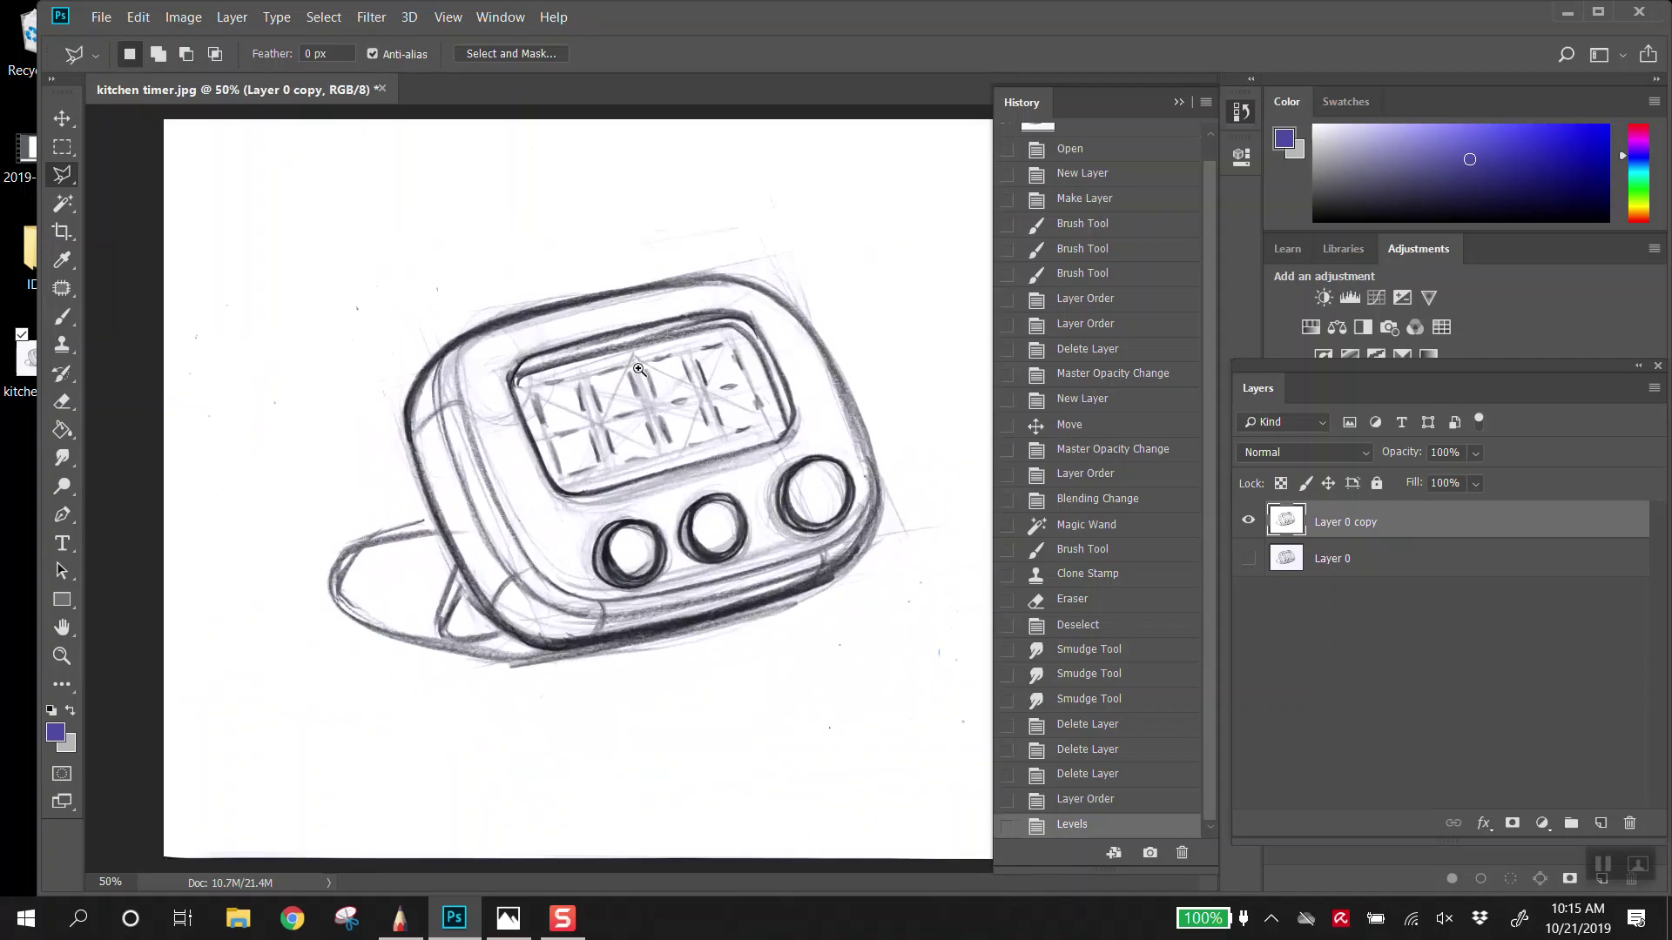
click(638, 370)
click(638, 369)
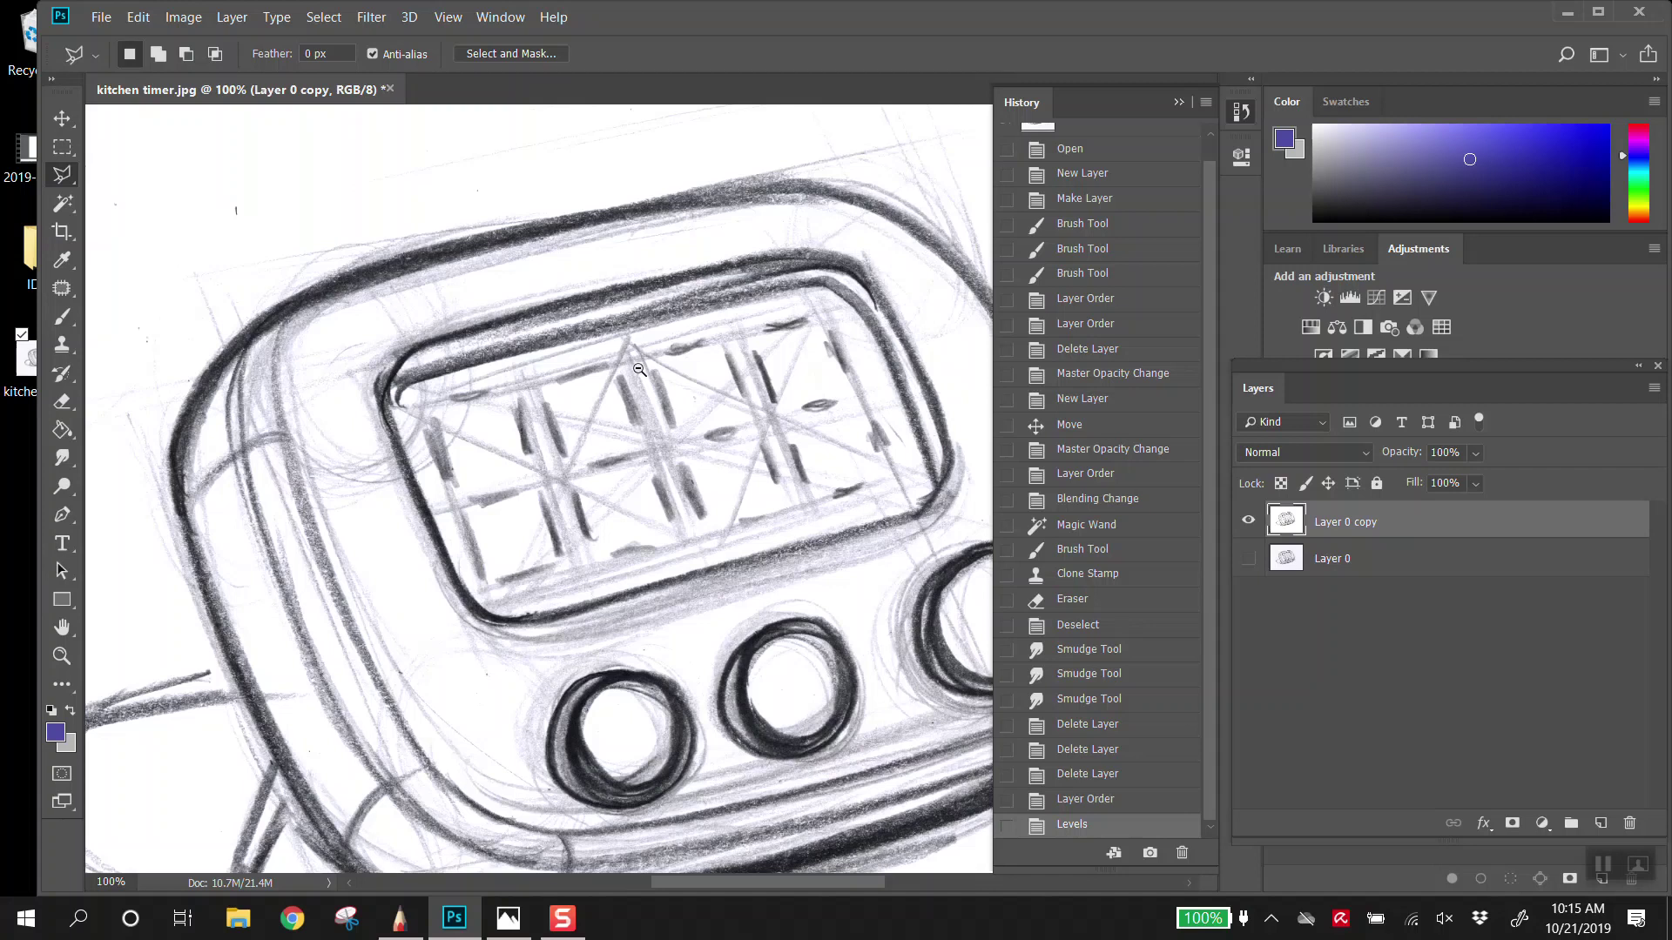
alt+click(638, 369)
alt+click(639, 435)
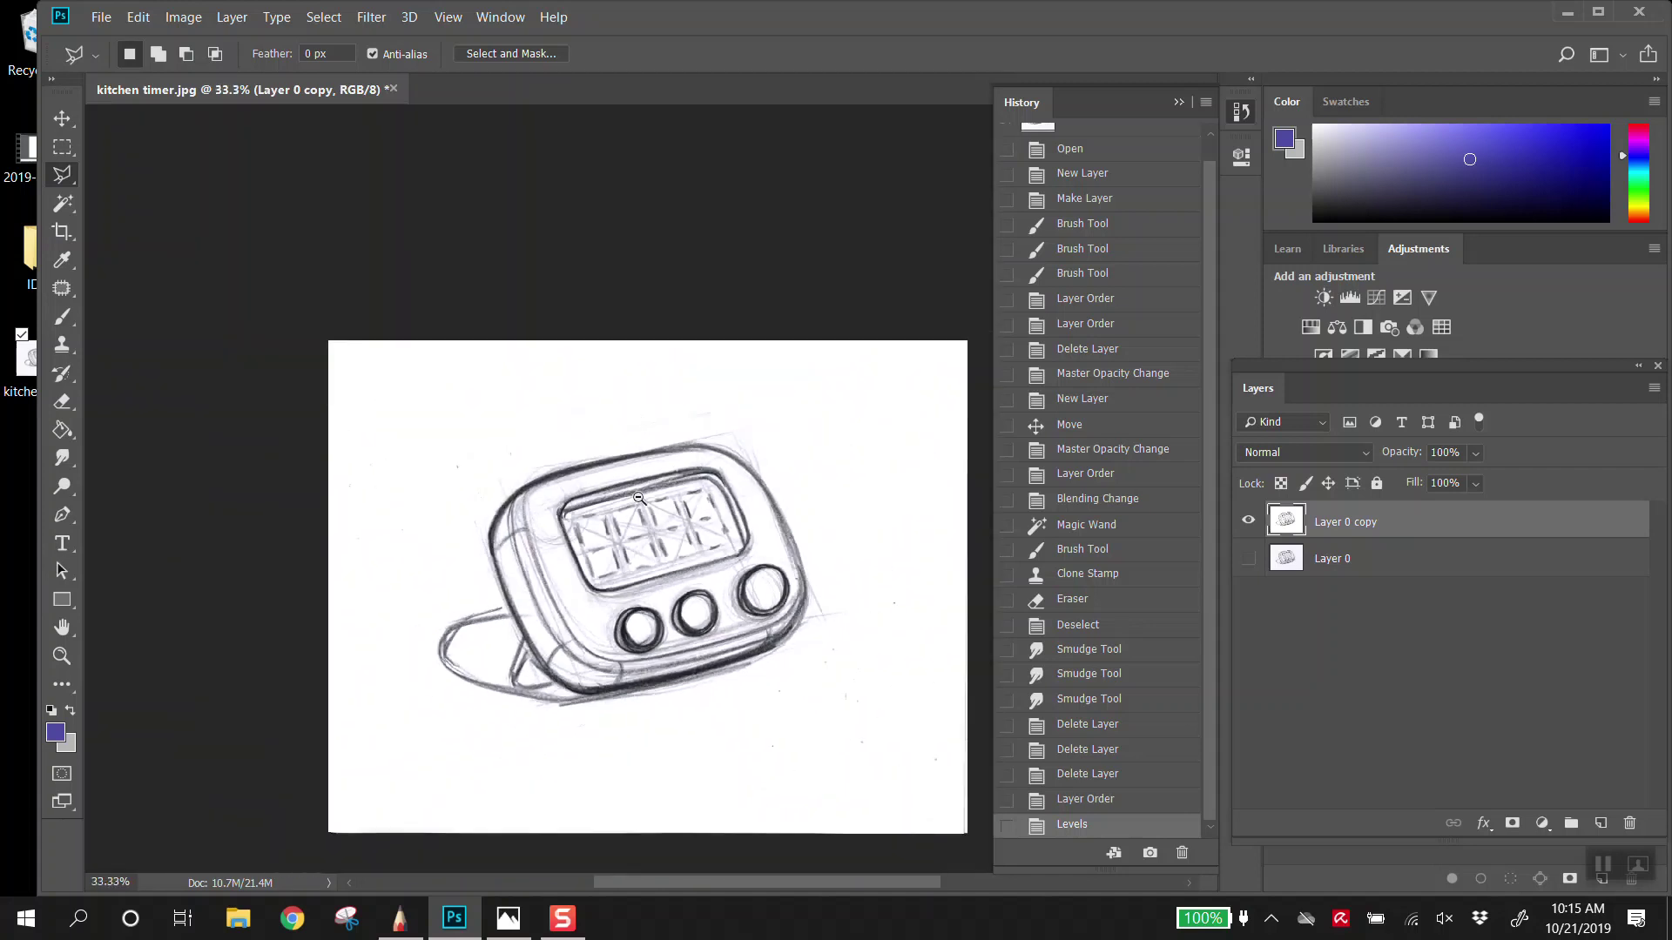
alt+click(639, 499)
alt+click(639, 499)
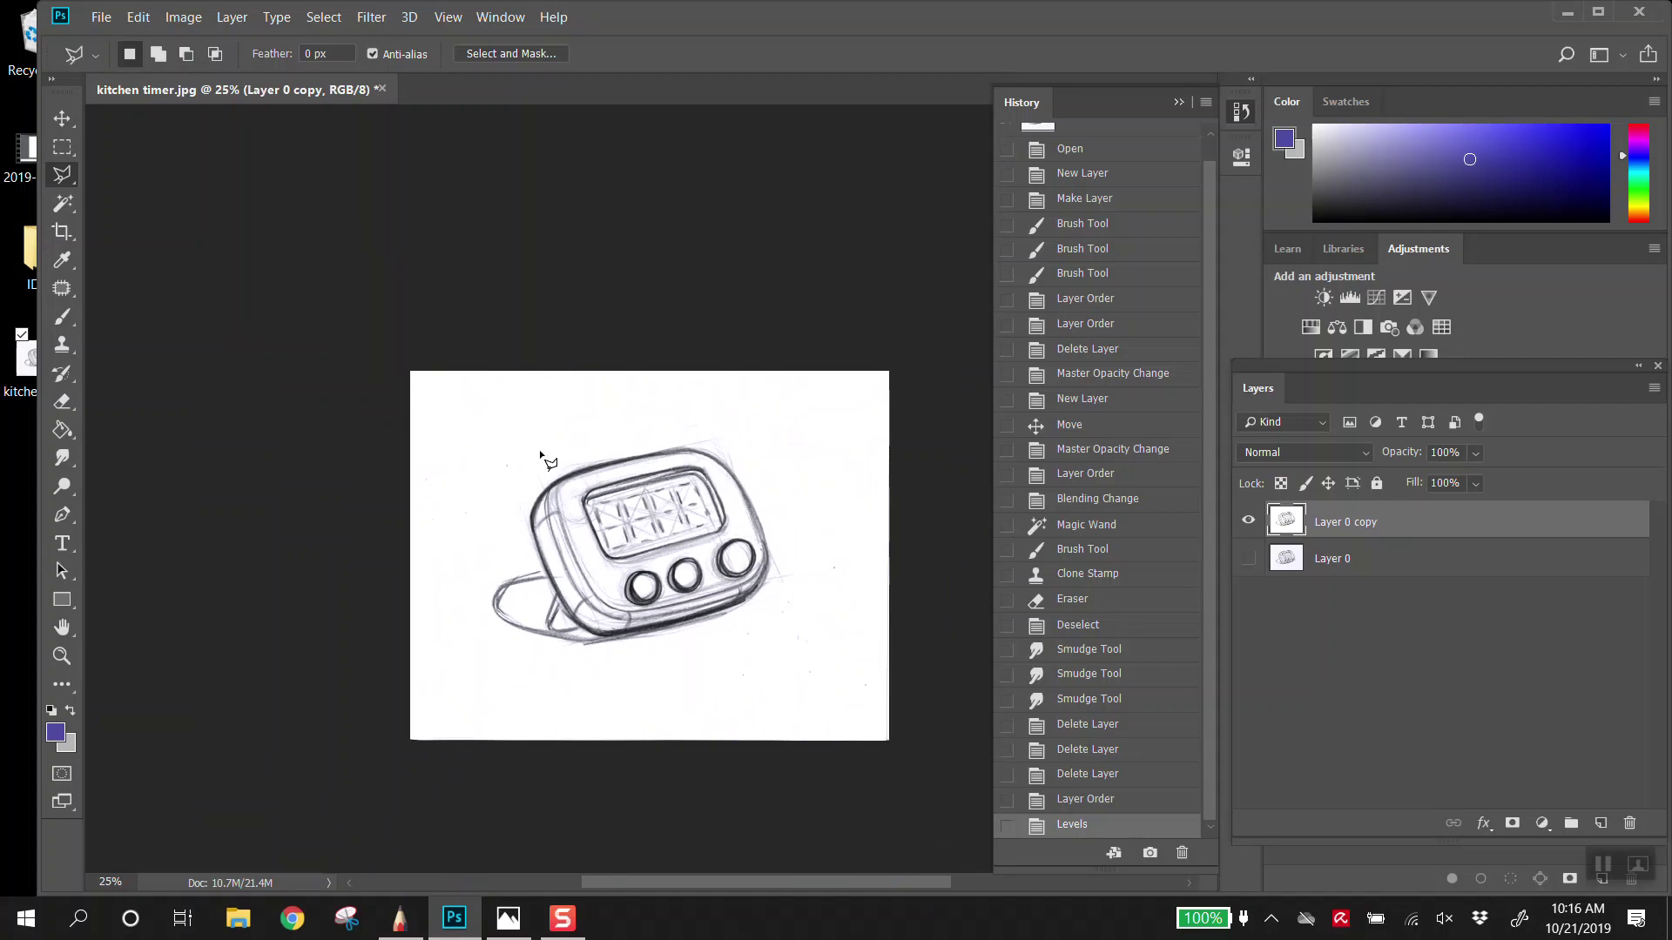
Step: Demonstrate gradual zooming and panning on the timer's front face, finishing at 66.7%
ctrl+click(599, 478)
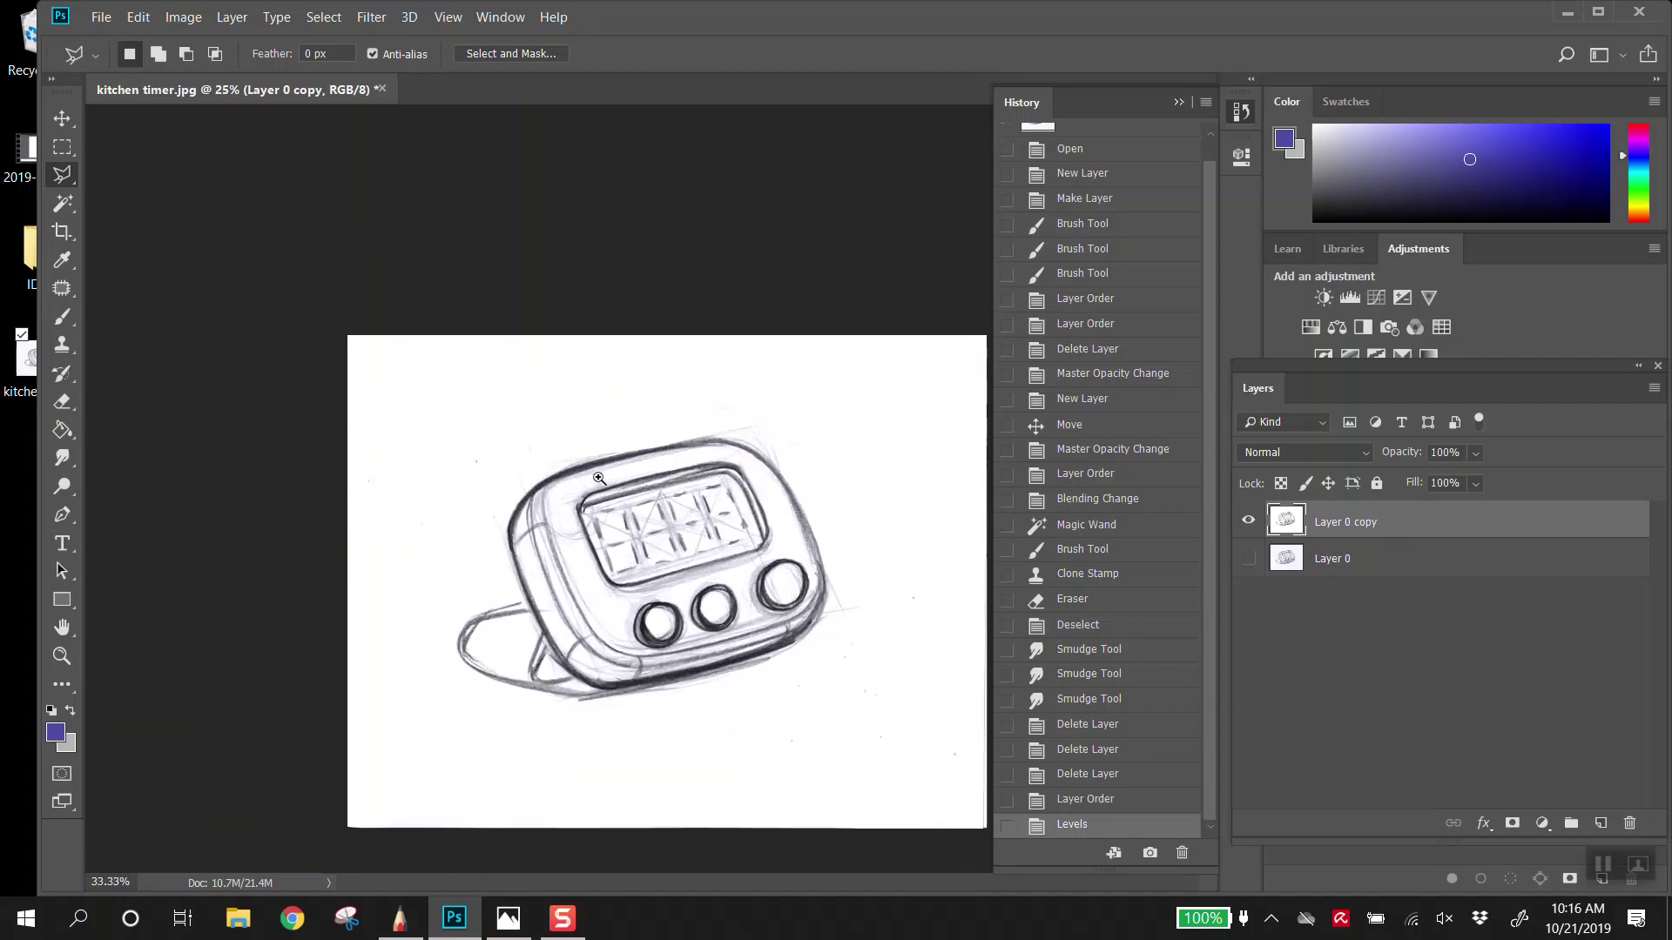
scroll(599, 478, up, 6)
scroll(599, 478, down, 5)
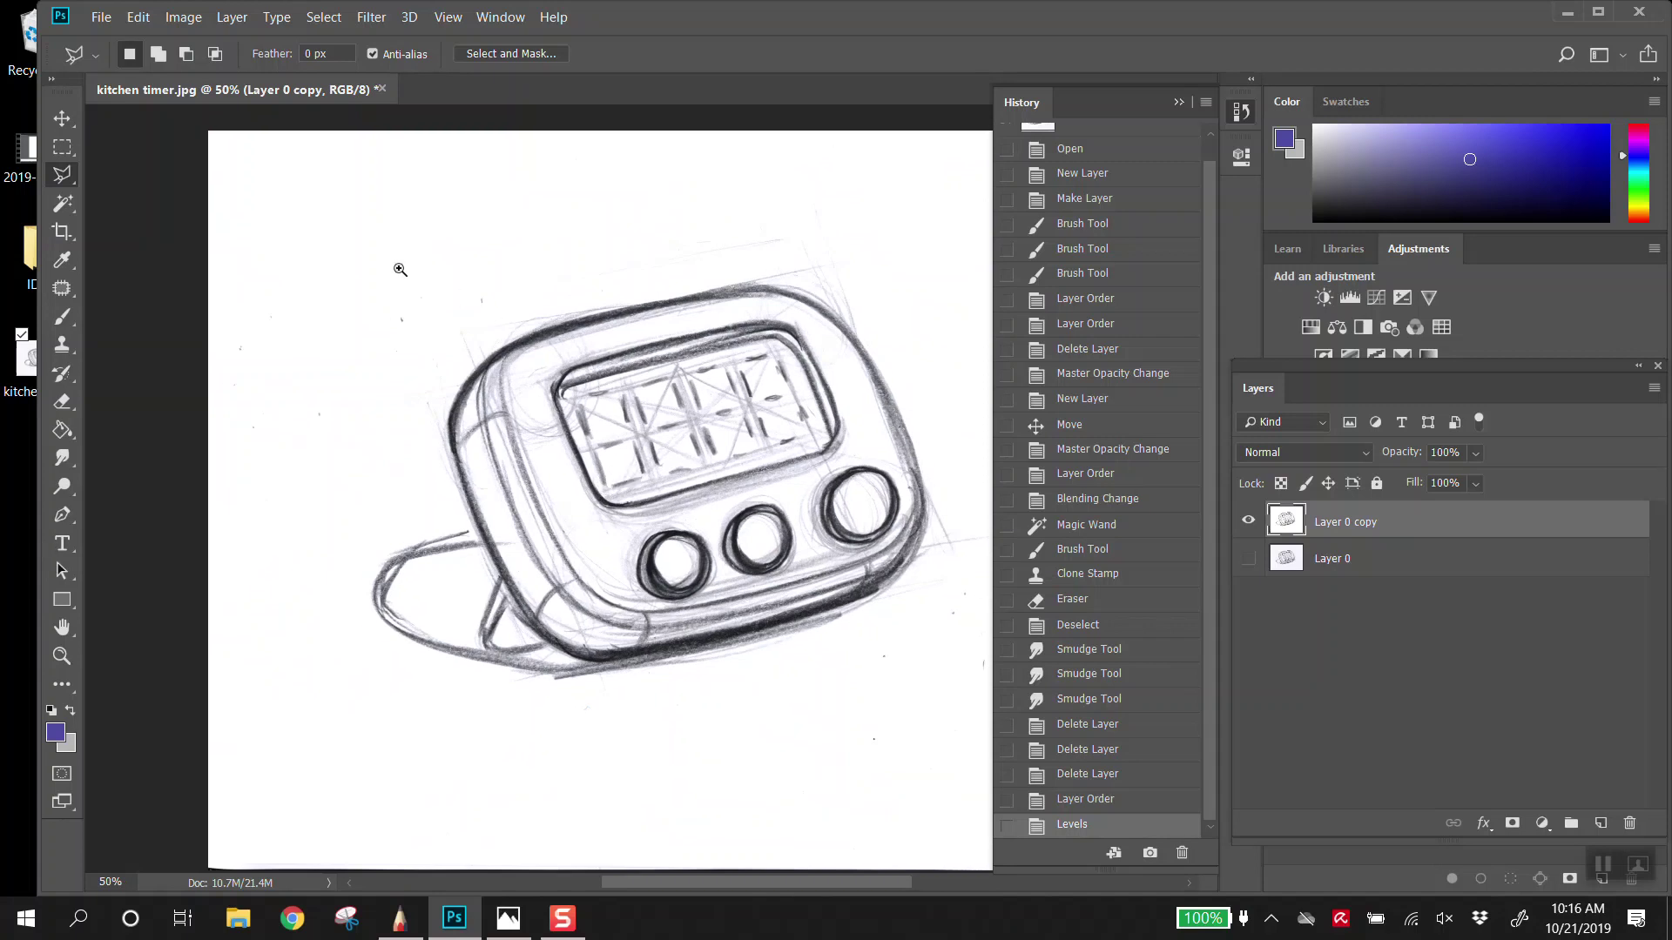
scroll(343, 258, down, 4)
drag(272, 236, 348, 270)
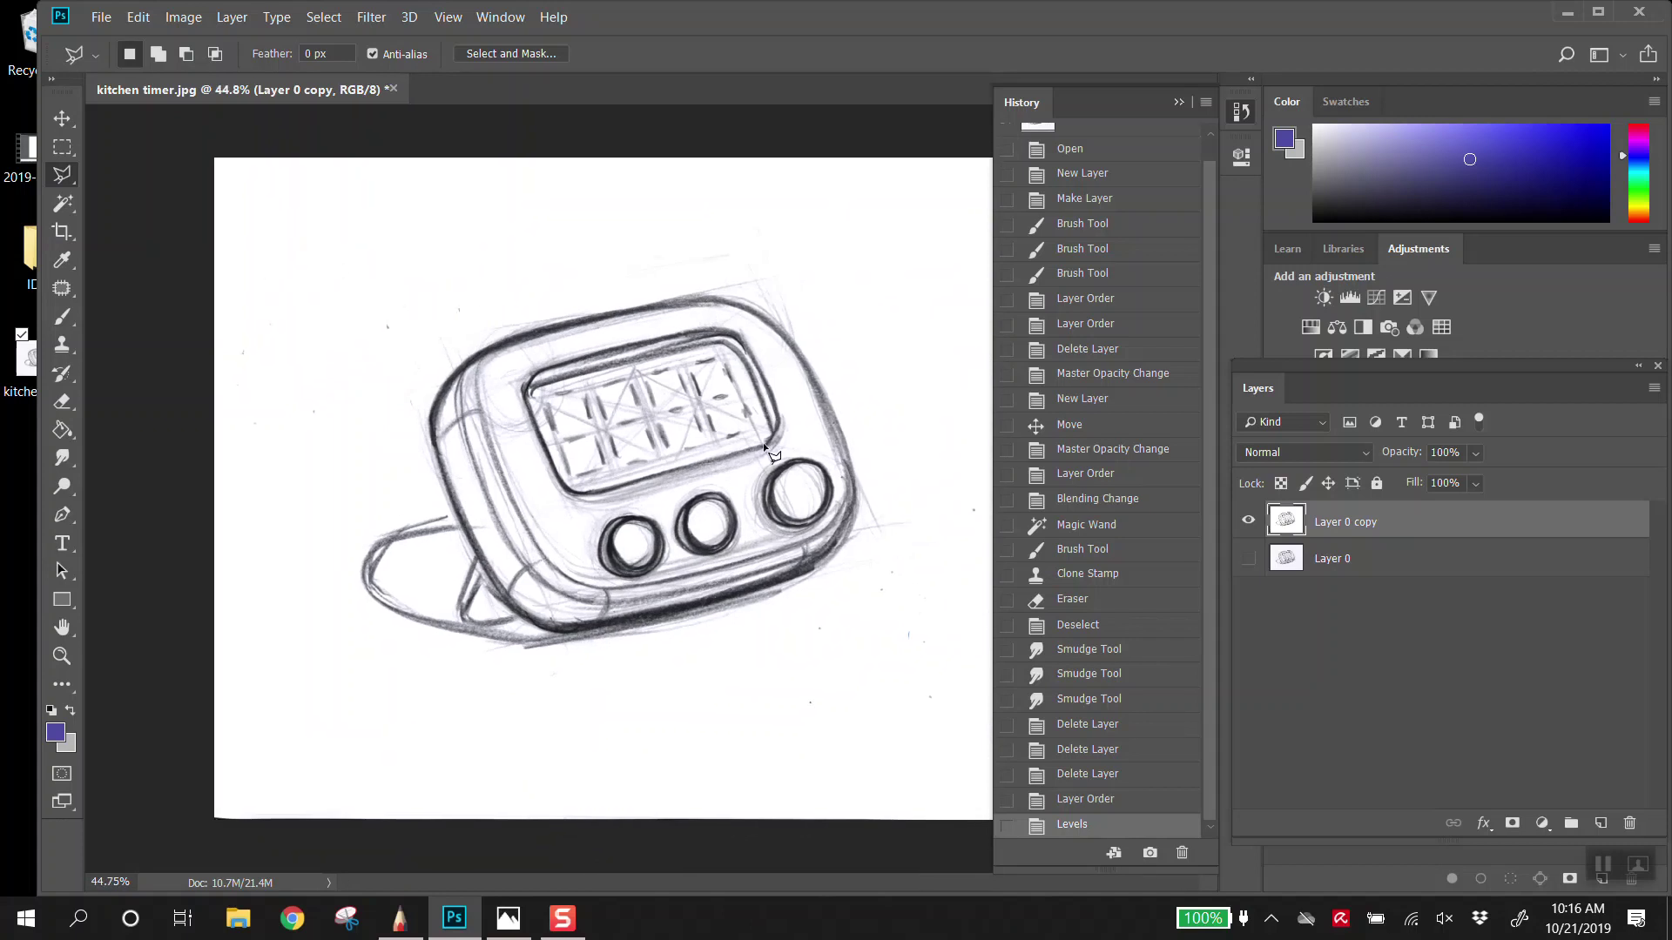
mouse_move(723, 417)
mouse_down()
mouse_move(688, 416)
mouse_move(784, 409)
mouse_move(644, 411)
mouse_move(820, 402)
mouse_move(688, 403)
mouse_move(787, 426)
mouse_move(731, 426)
mouse_move(761, 428)
mouse_up()
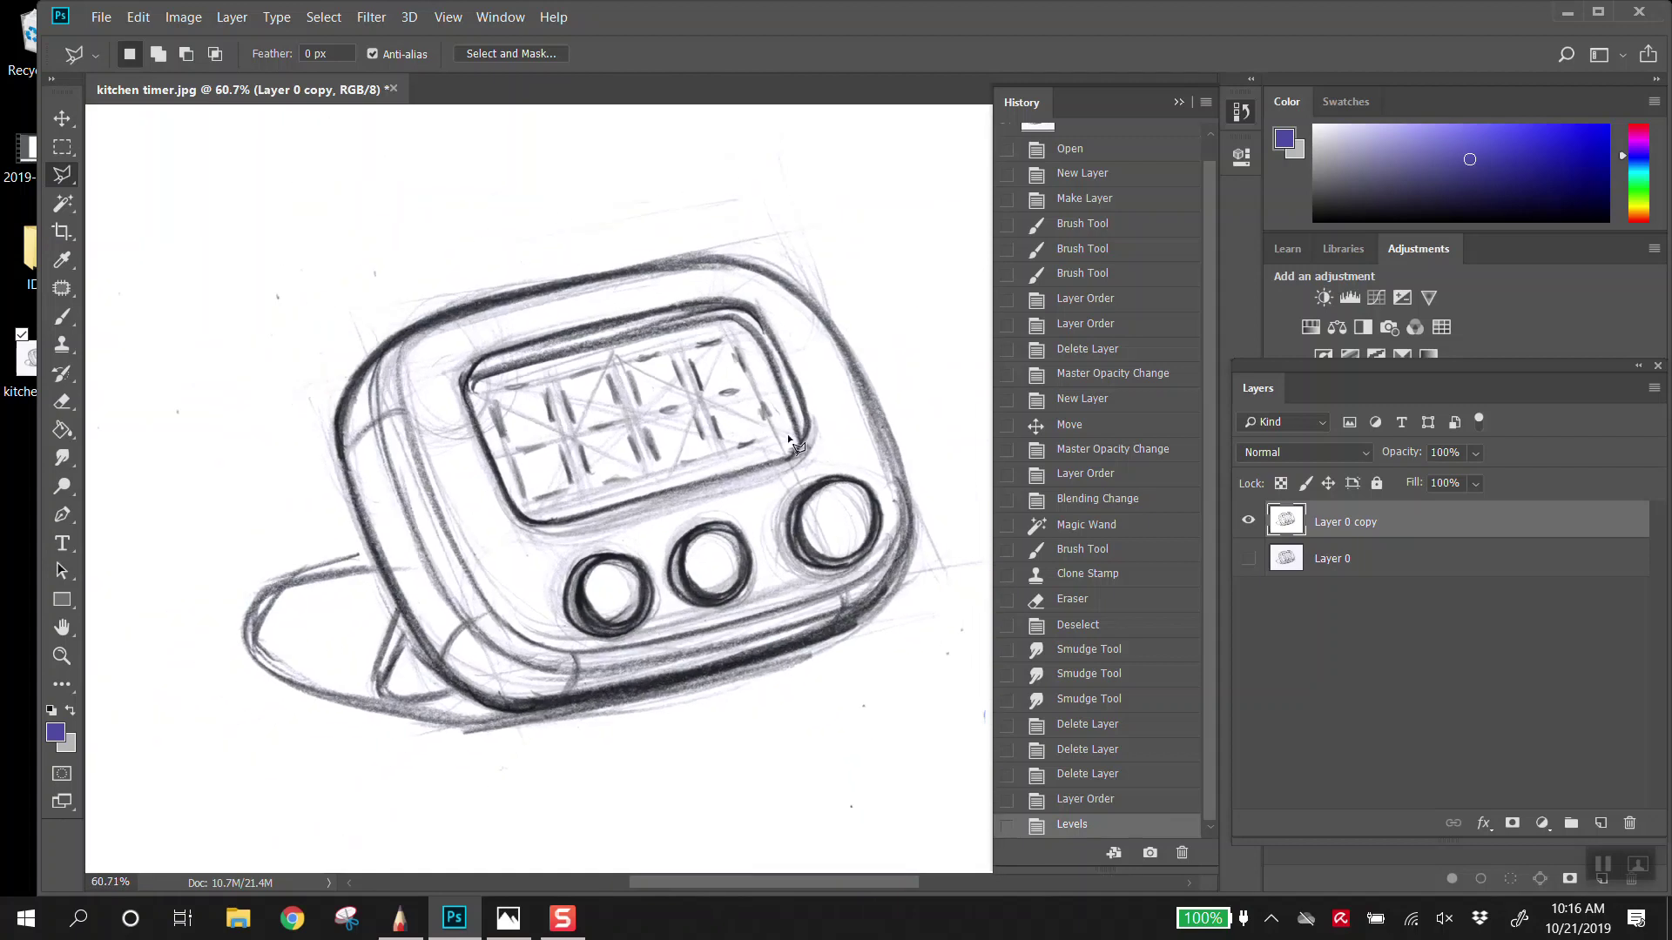
drag(763, 501, 700, 496)
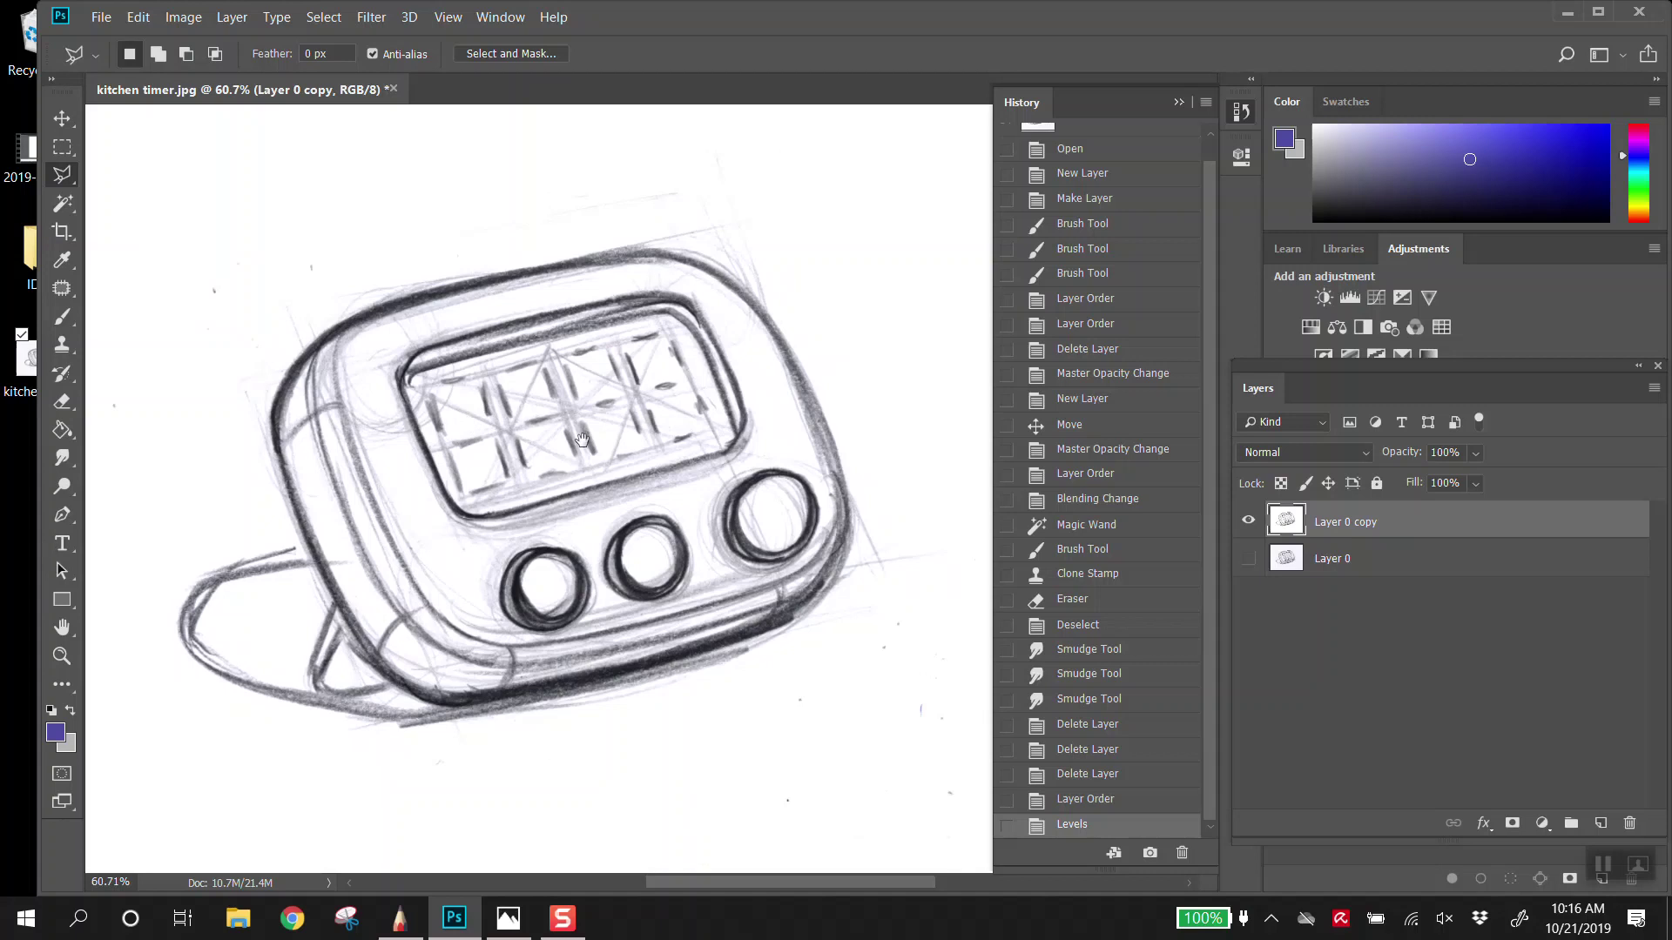
click(614, 492)
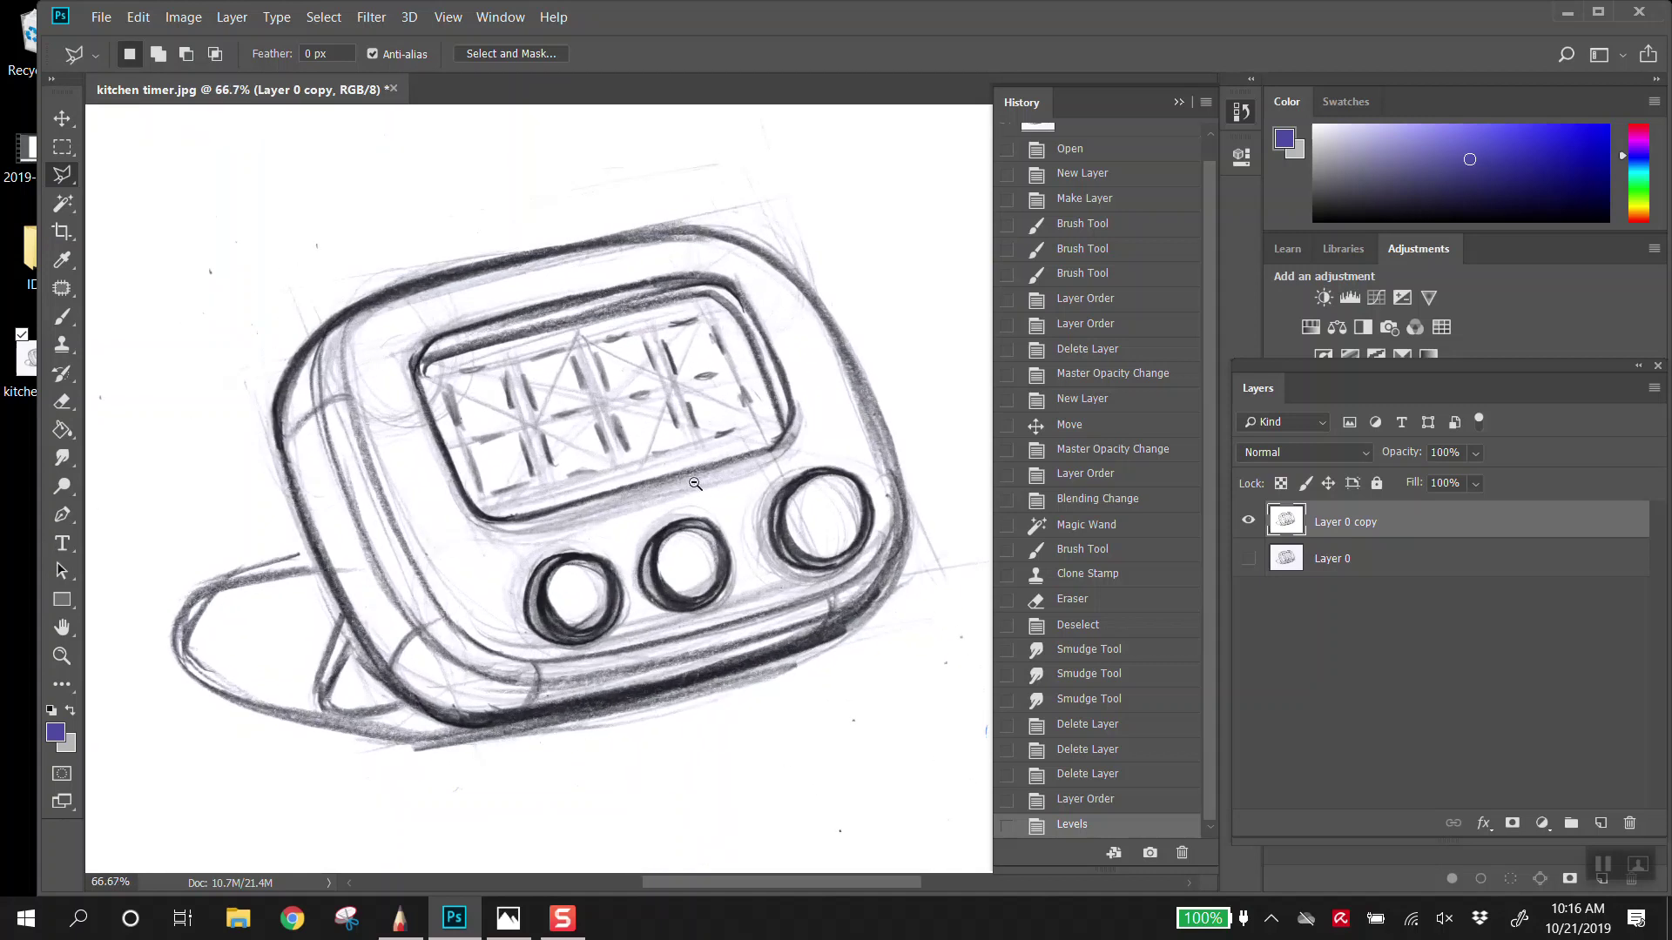
Step: Inspect the paper around the timer's upper-left corner at 100%, and return to the whole sketch at 33.3%
key(ctrl+minus)
key(ctrl+minus)
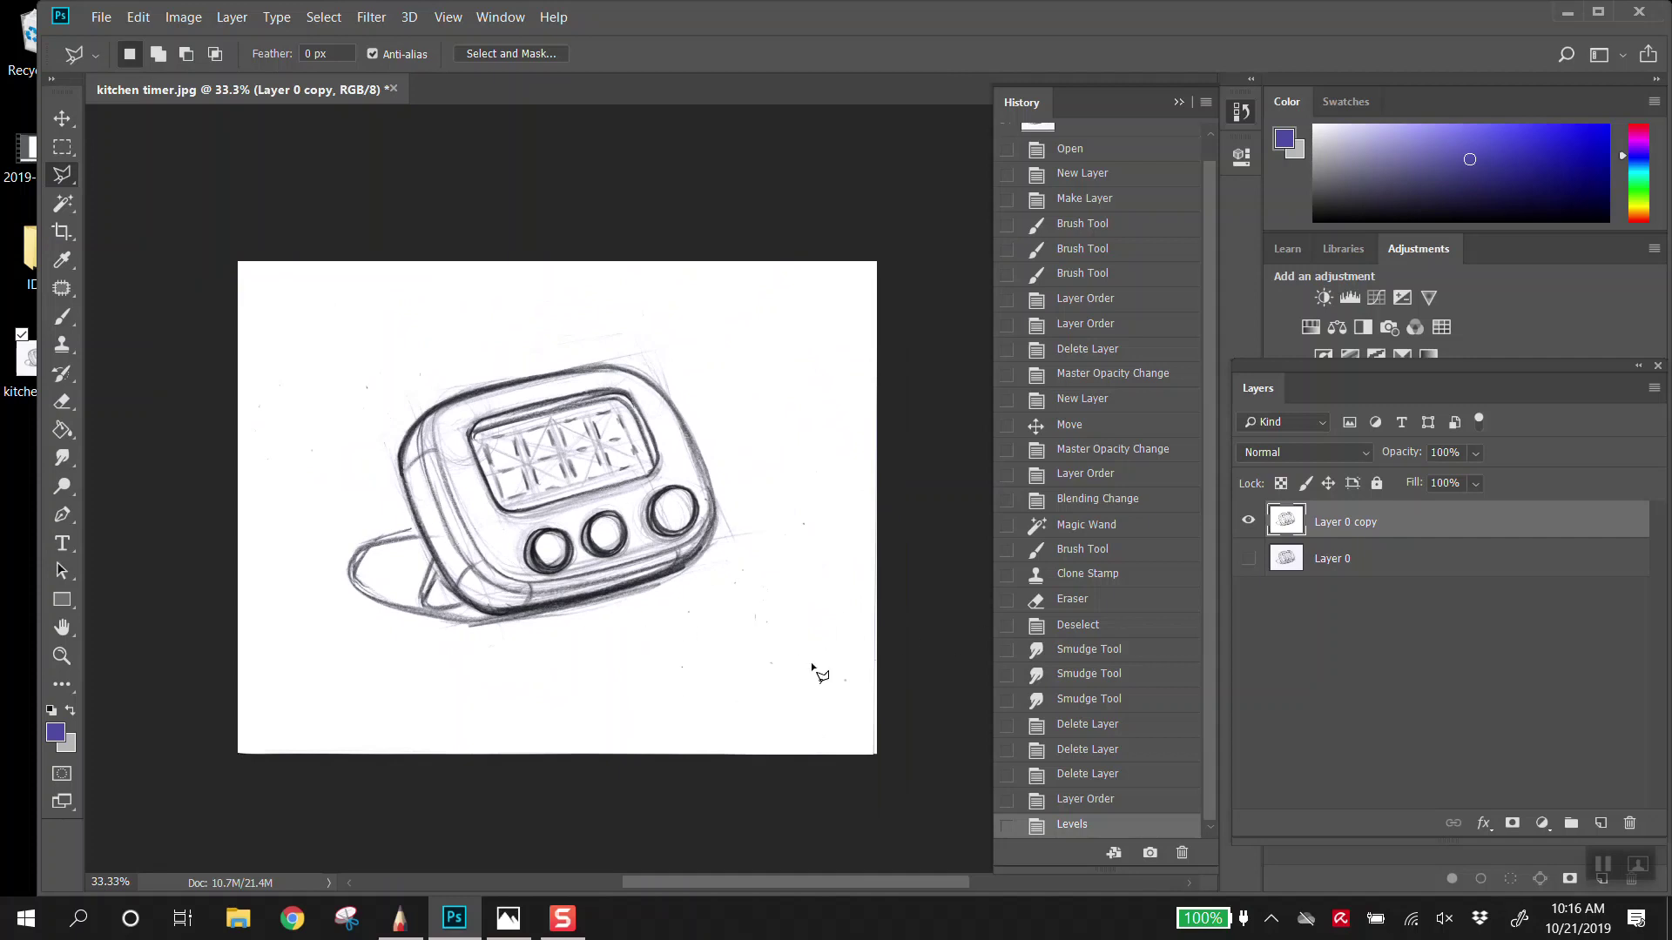
scroll(391, 377, up, 3)
drag(346, 254, 511, 384)
scroll(827, 476, down, 1)
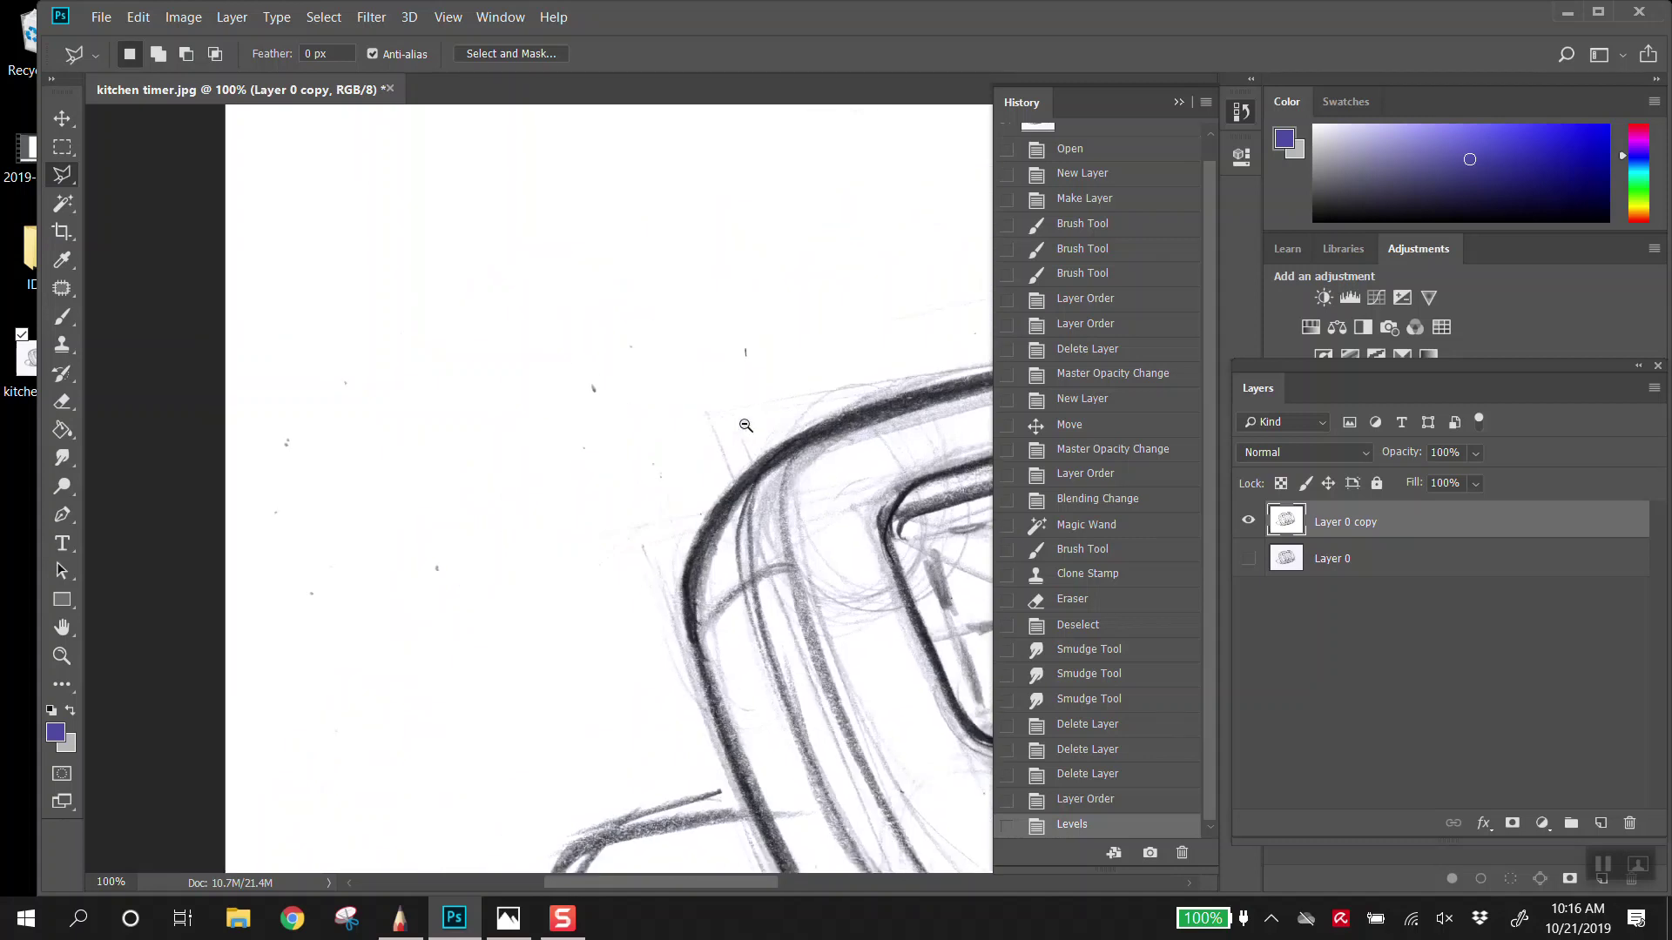
scroll(802, 494, down, 2)
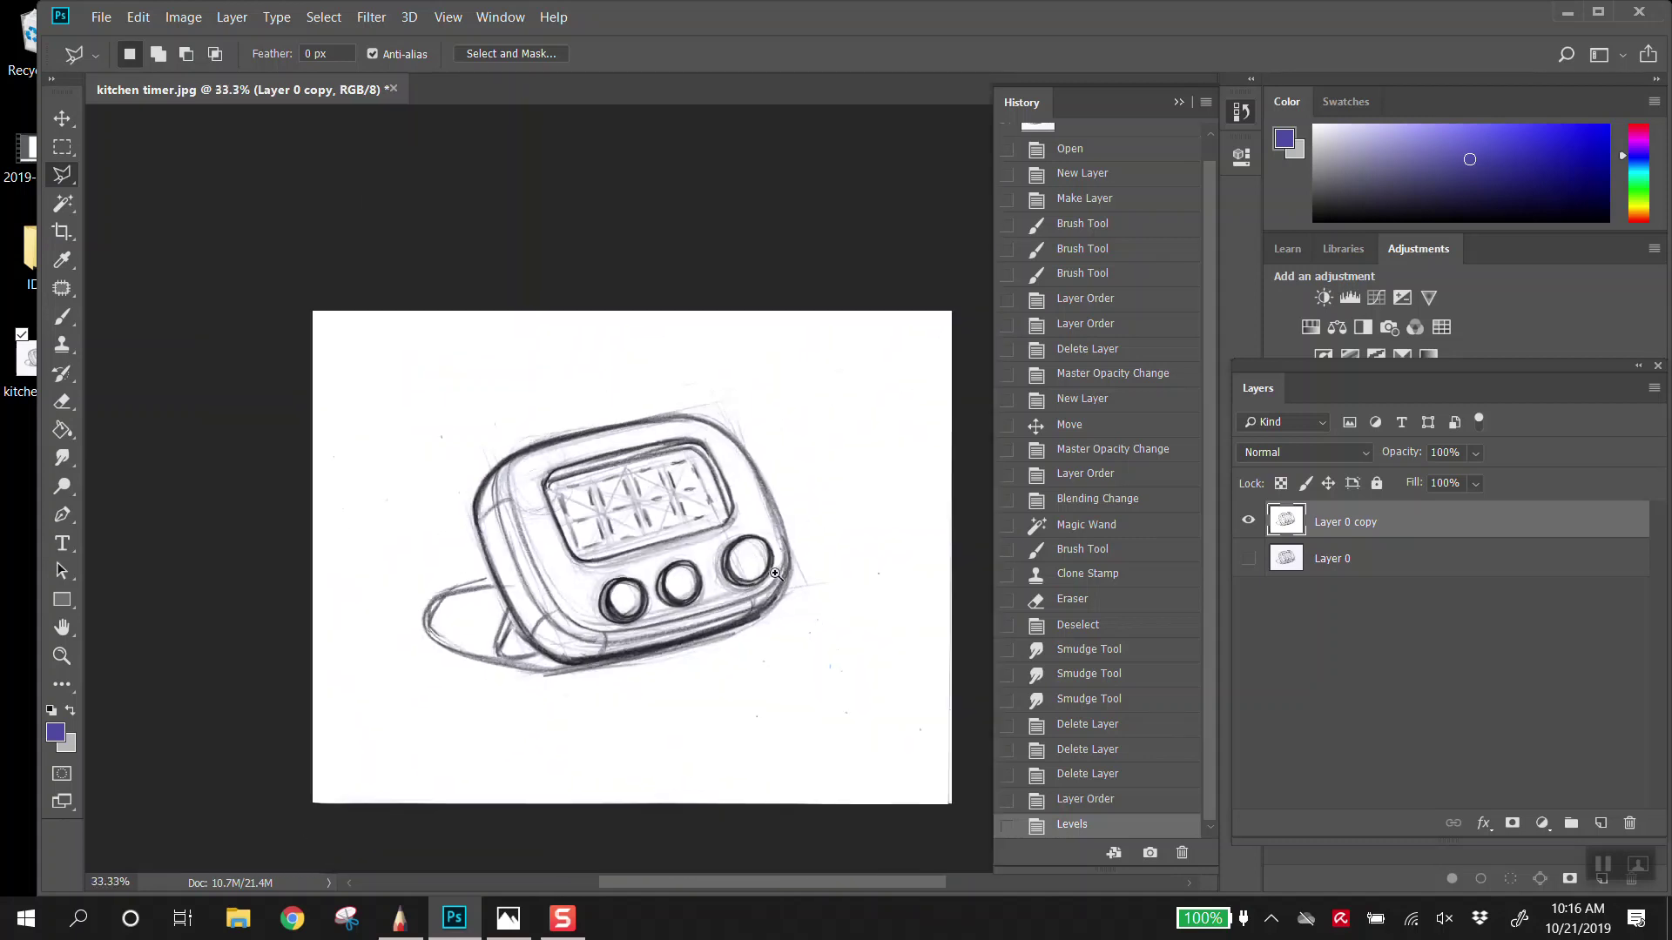
Step: Outline the timer and its rear stand with a closed Polygonal Lasso selection just outside the pencil lines
scroll(723, 560, up, 1)
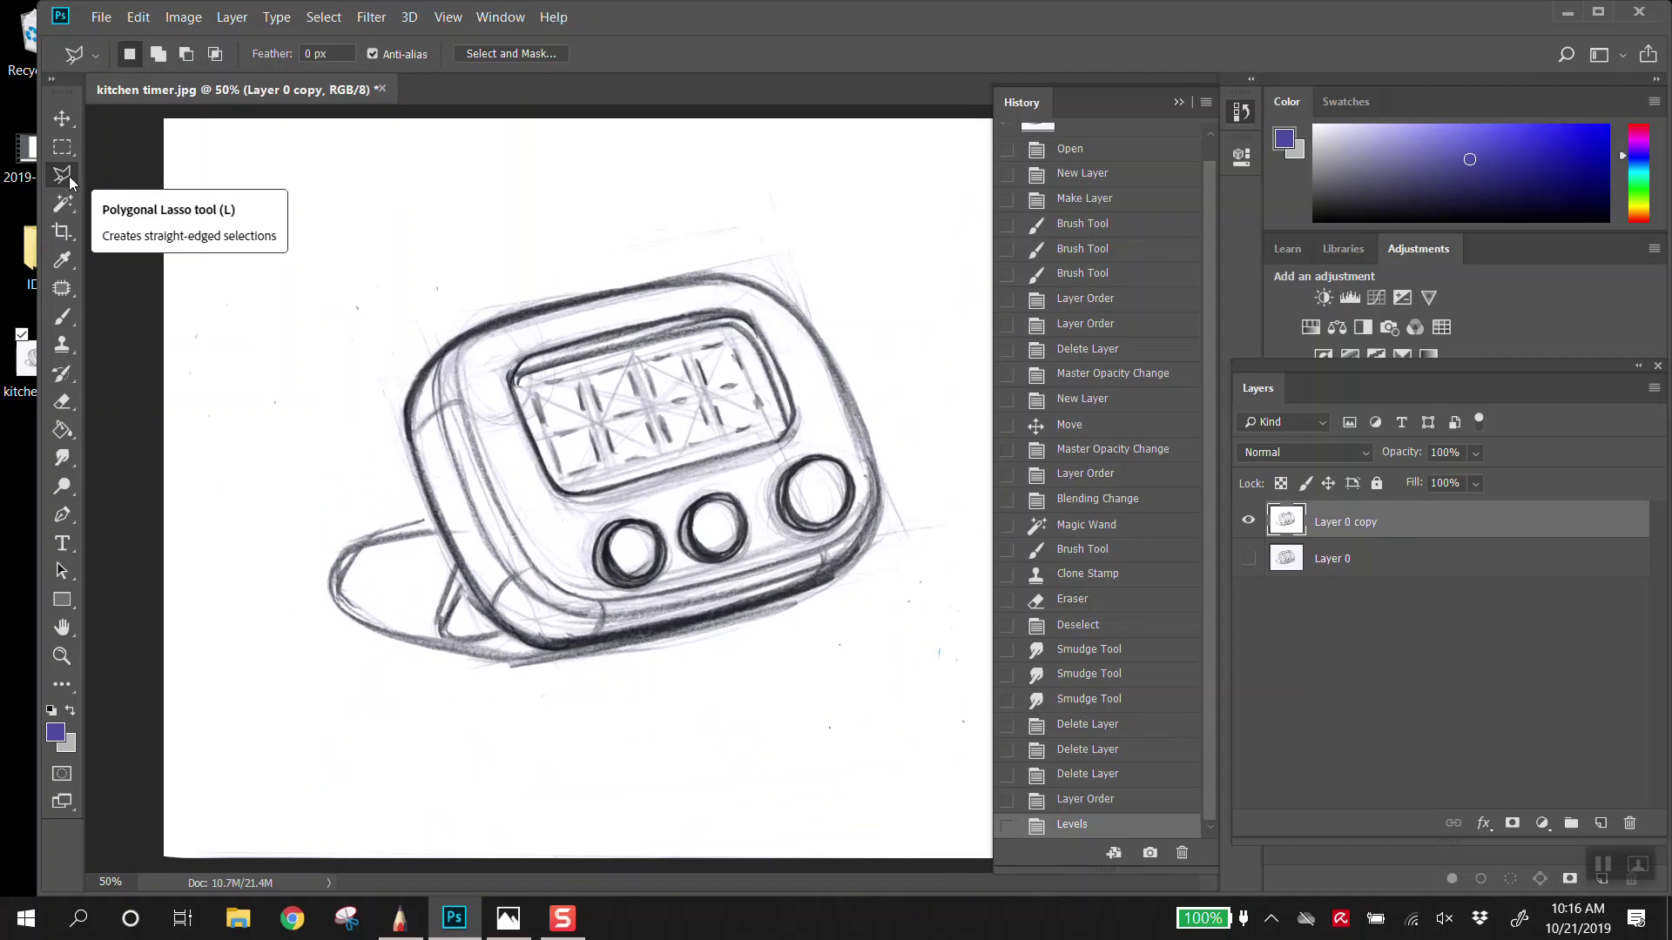
click(533, 291)
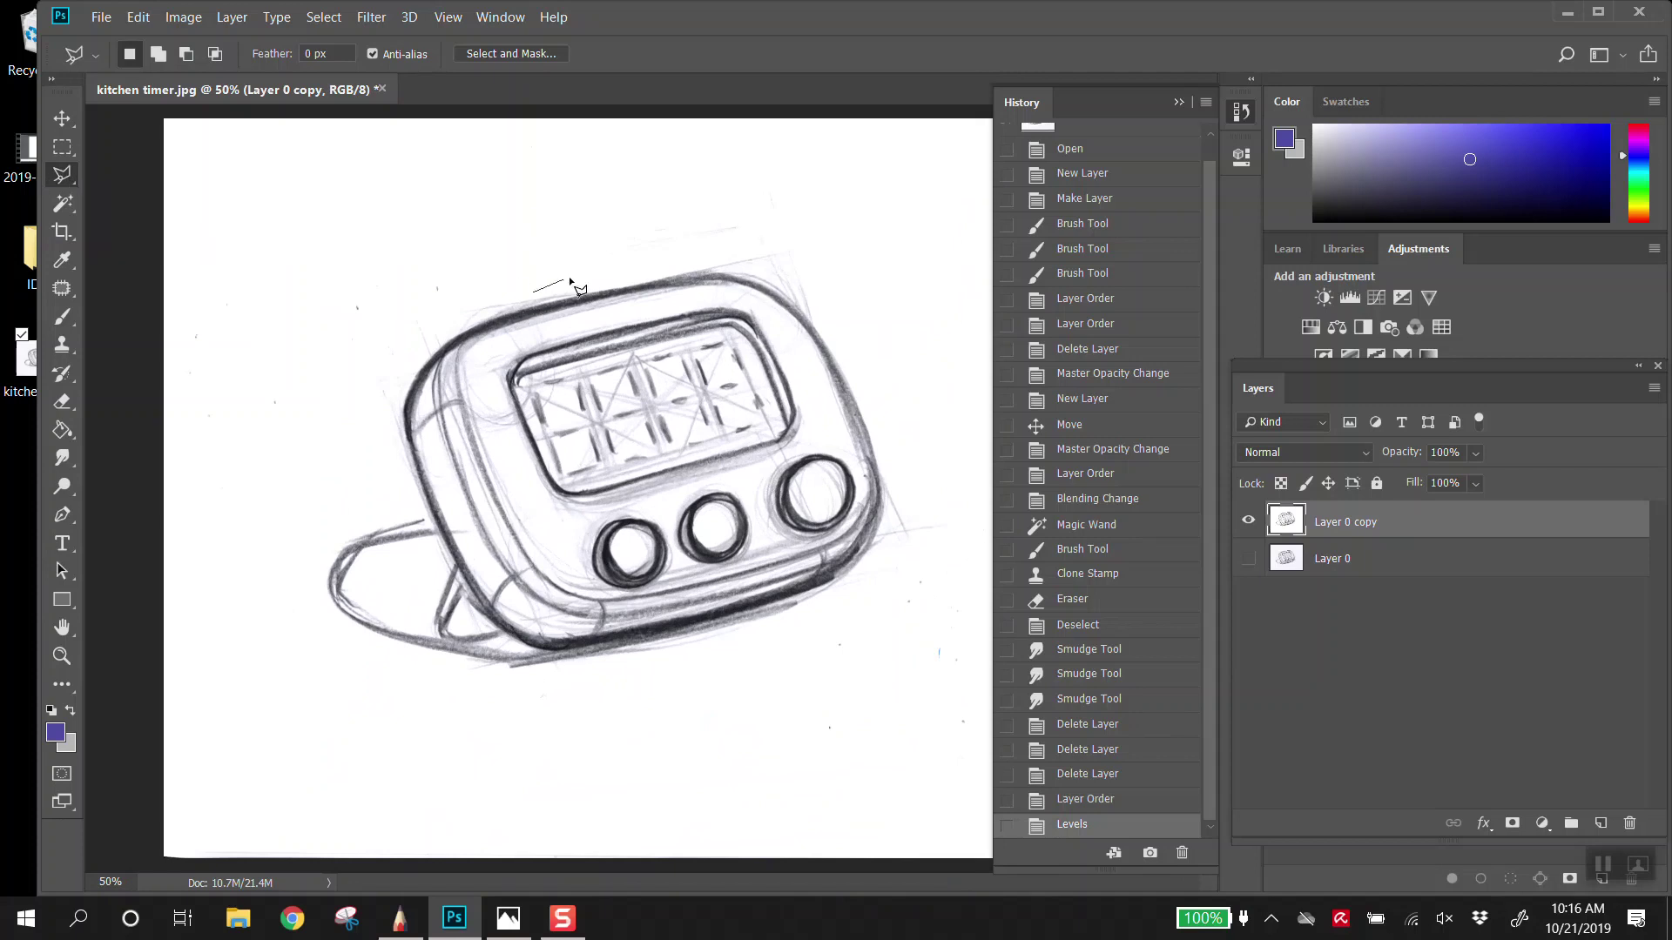
click(762, 250)
click(821, 270)
click(906, 459)
click(925, 529)
click(910, 573)
click(801, 616)
click(627, 671)
click(505, 680)
click(414, 665)
click(341, 620)
click(321, 576)
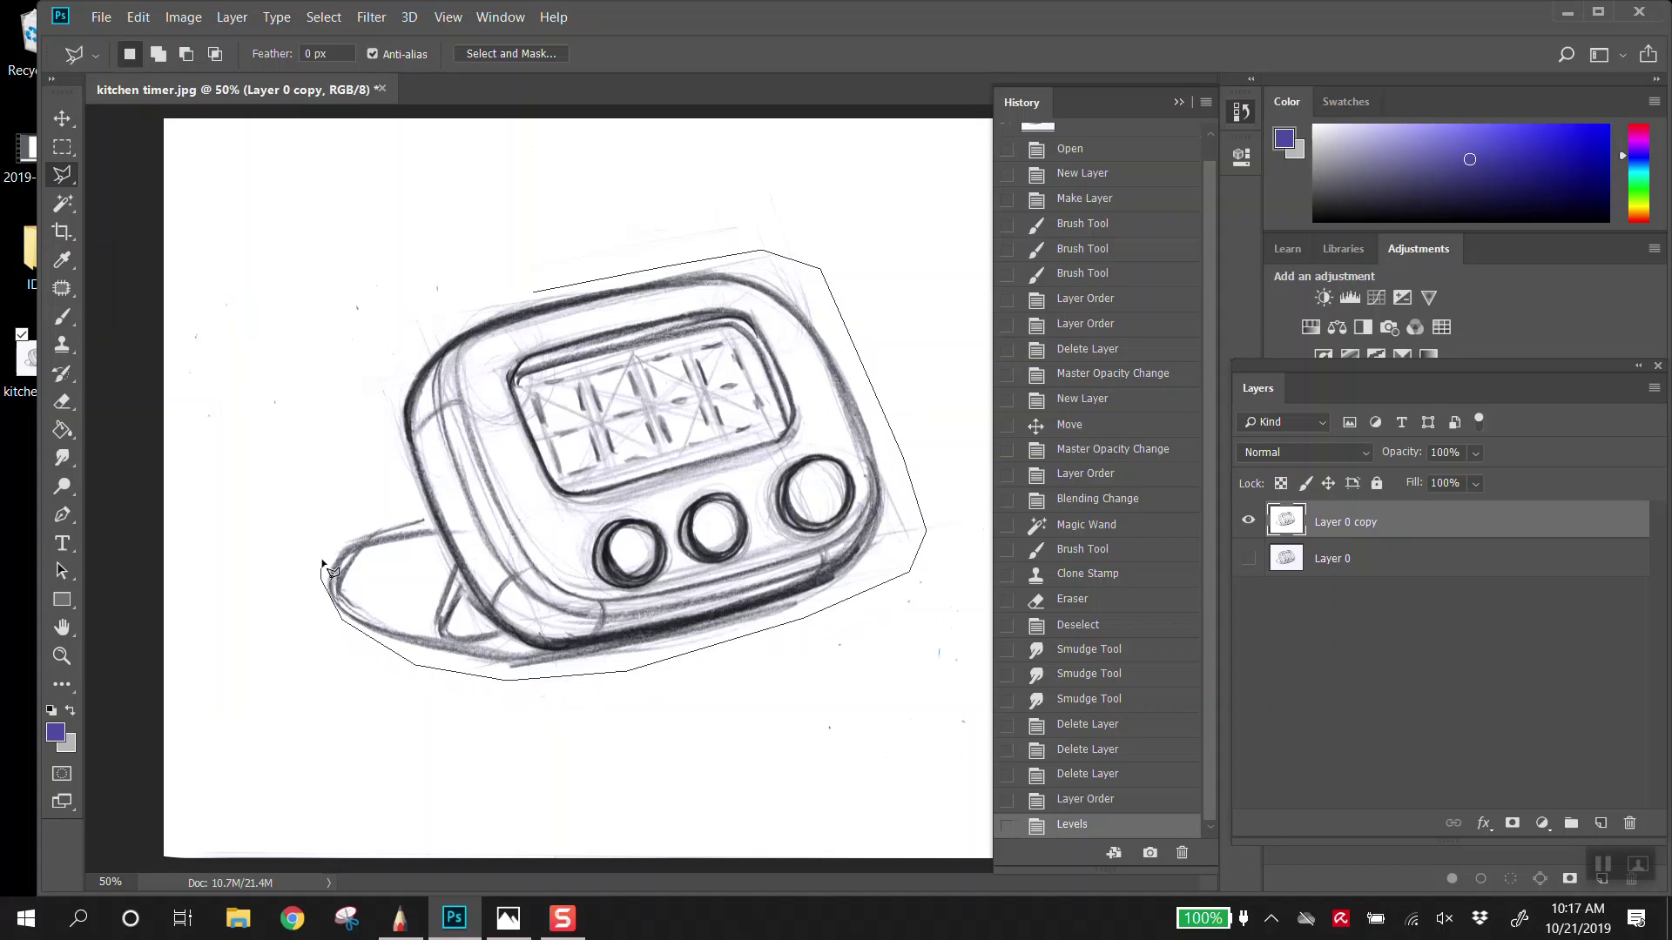
click(337, 540)
click(406, 504)
click(389, 406)
click(397, 368)
click(536, 294)
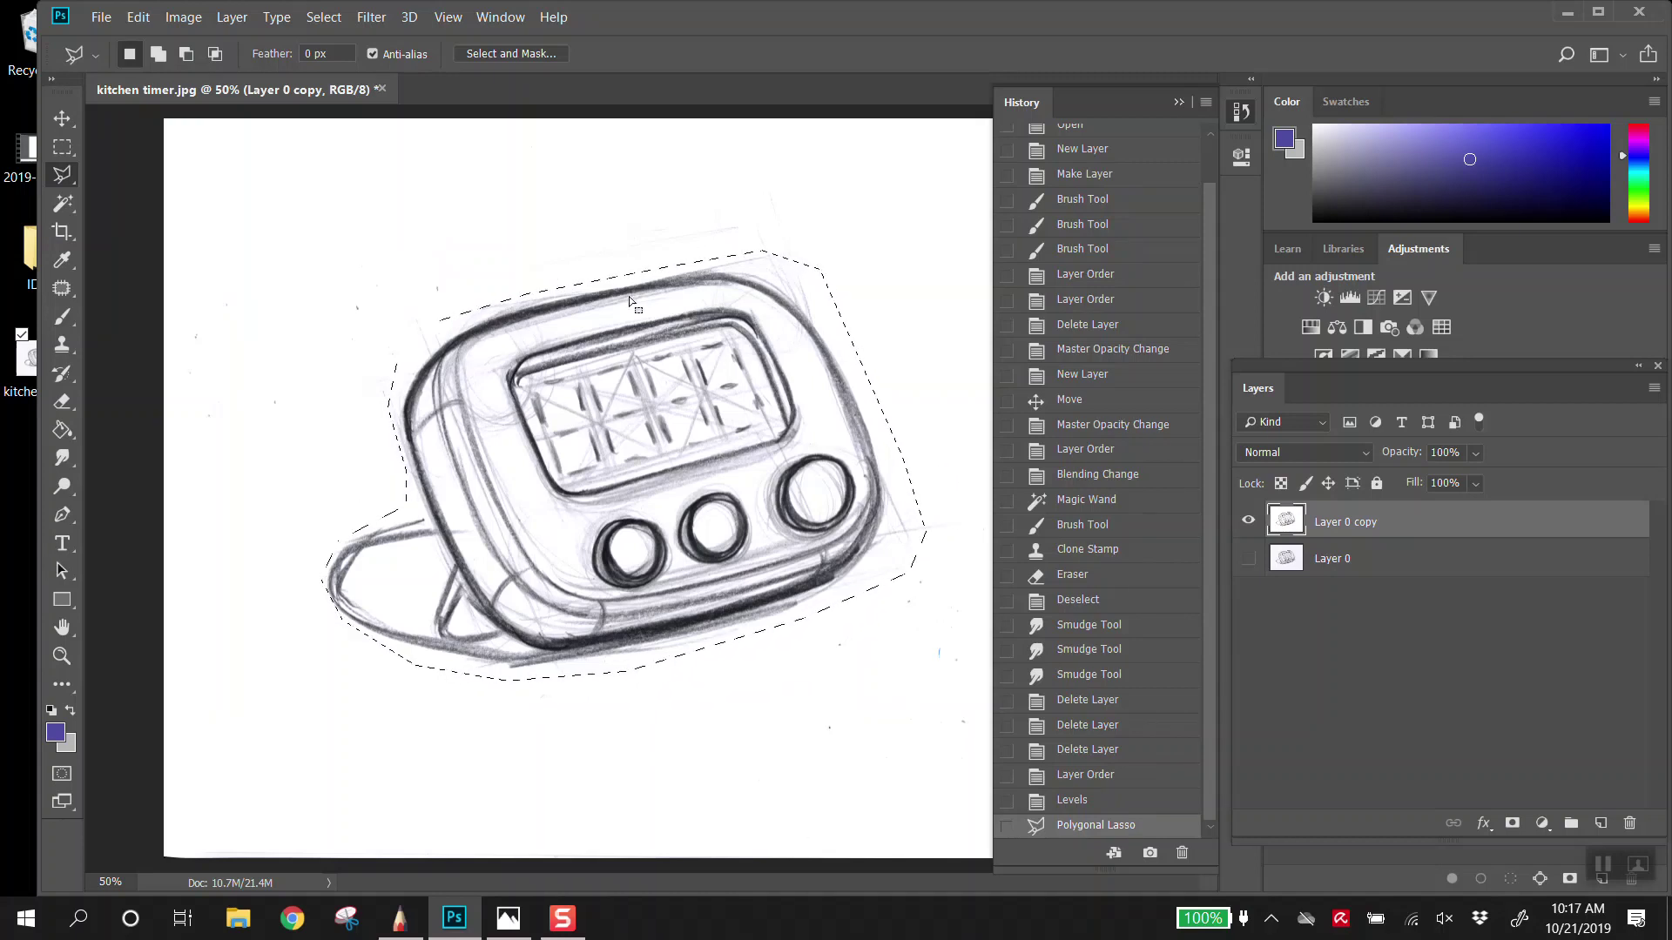
Step: Feather the selection around the timer by a radius of 5 pixels
ctrl+alt+click(799, 481)
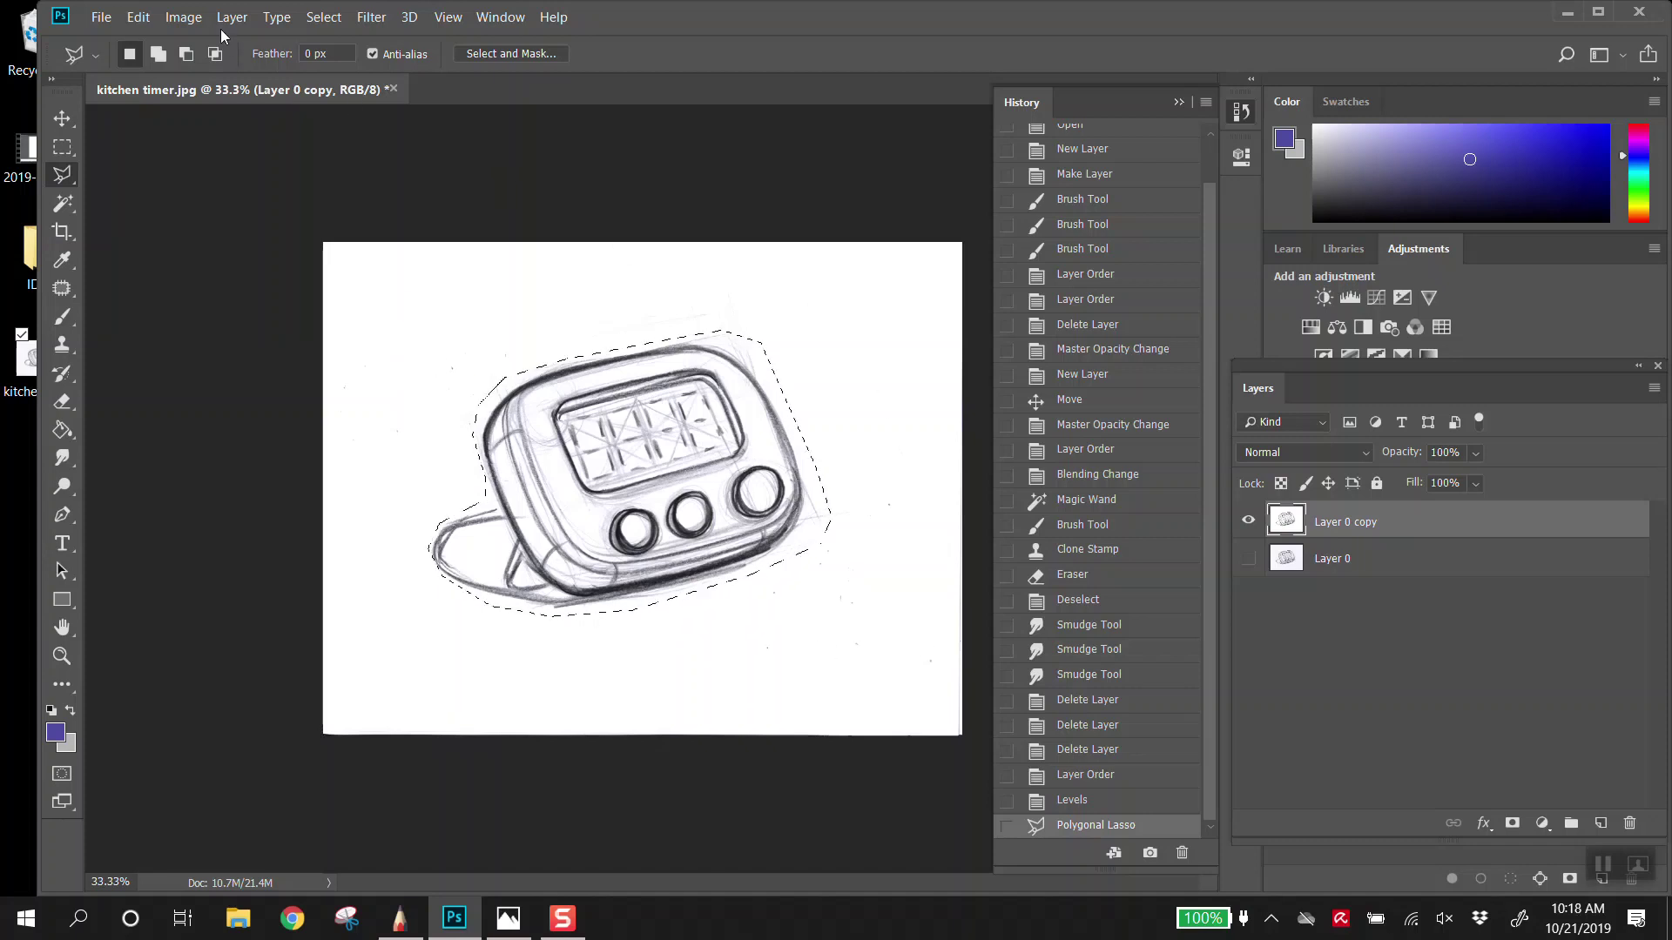
click(324, 19)
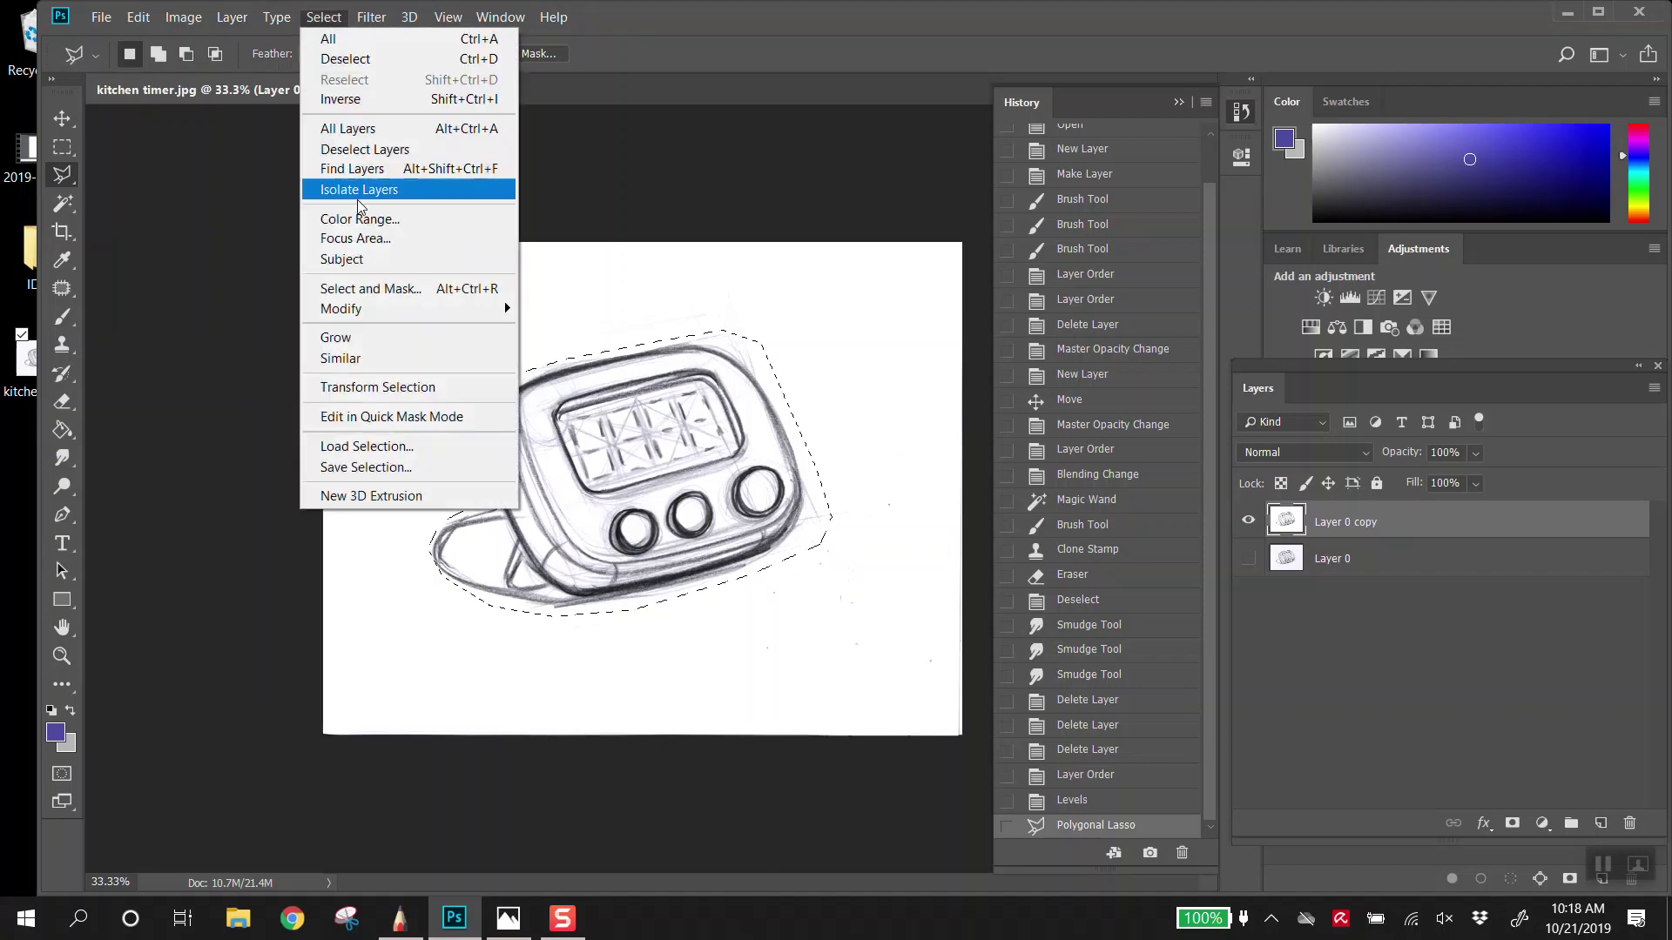
mouse_move(363, 309)
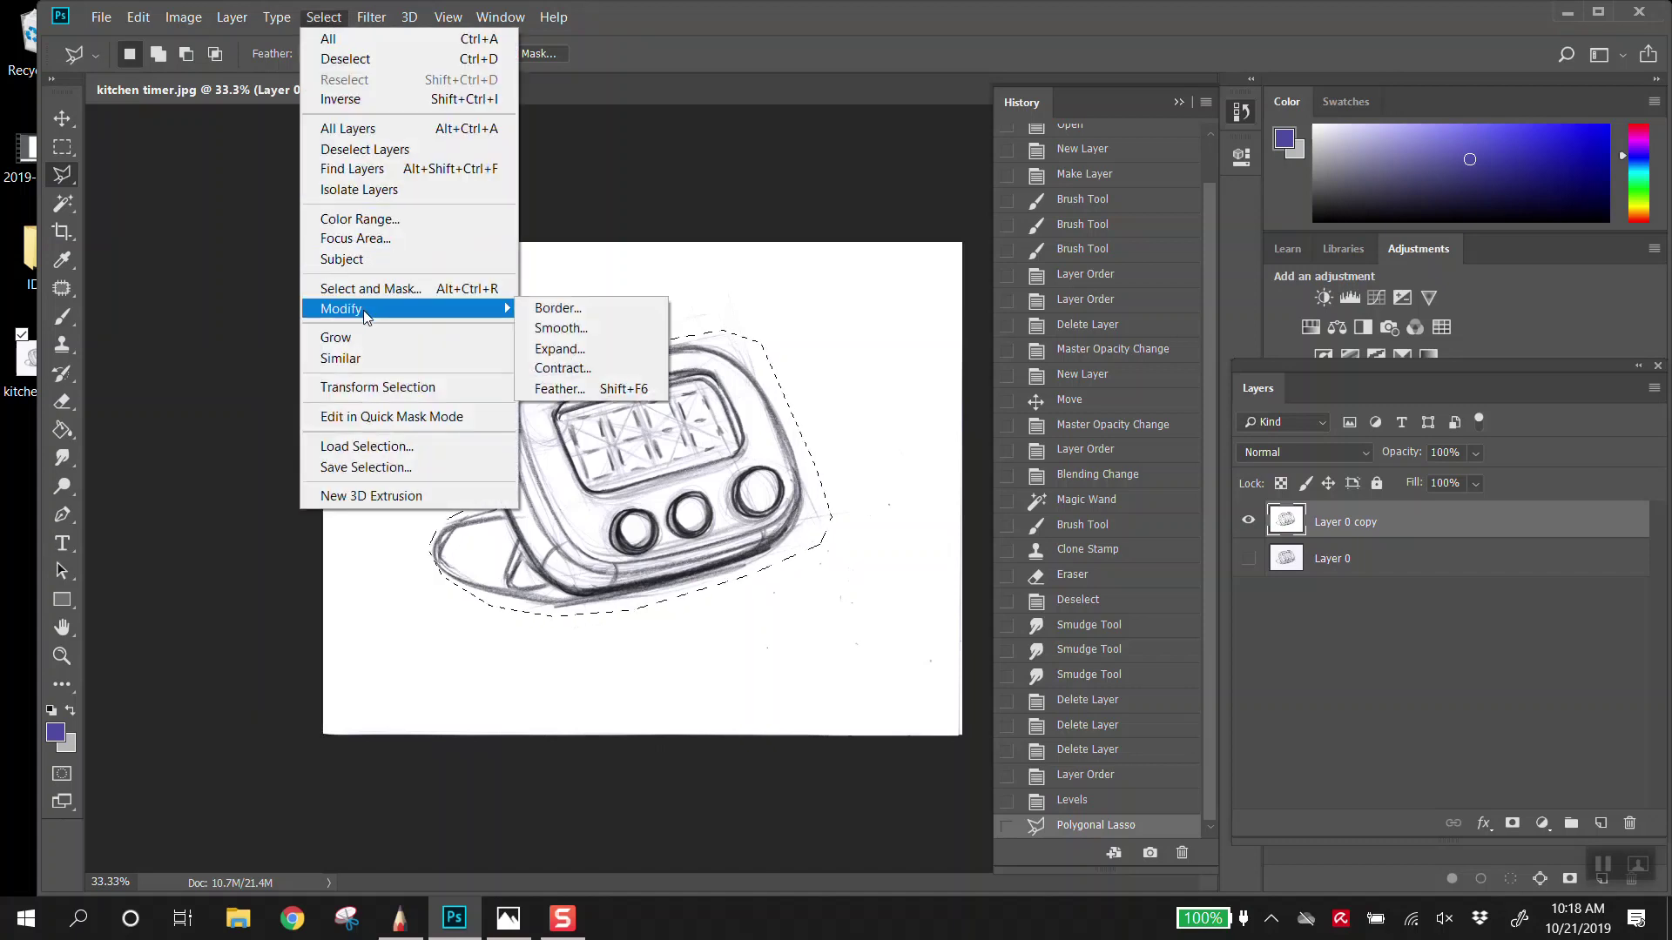
click(589, 386)
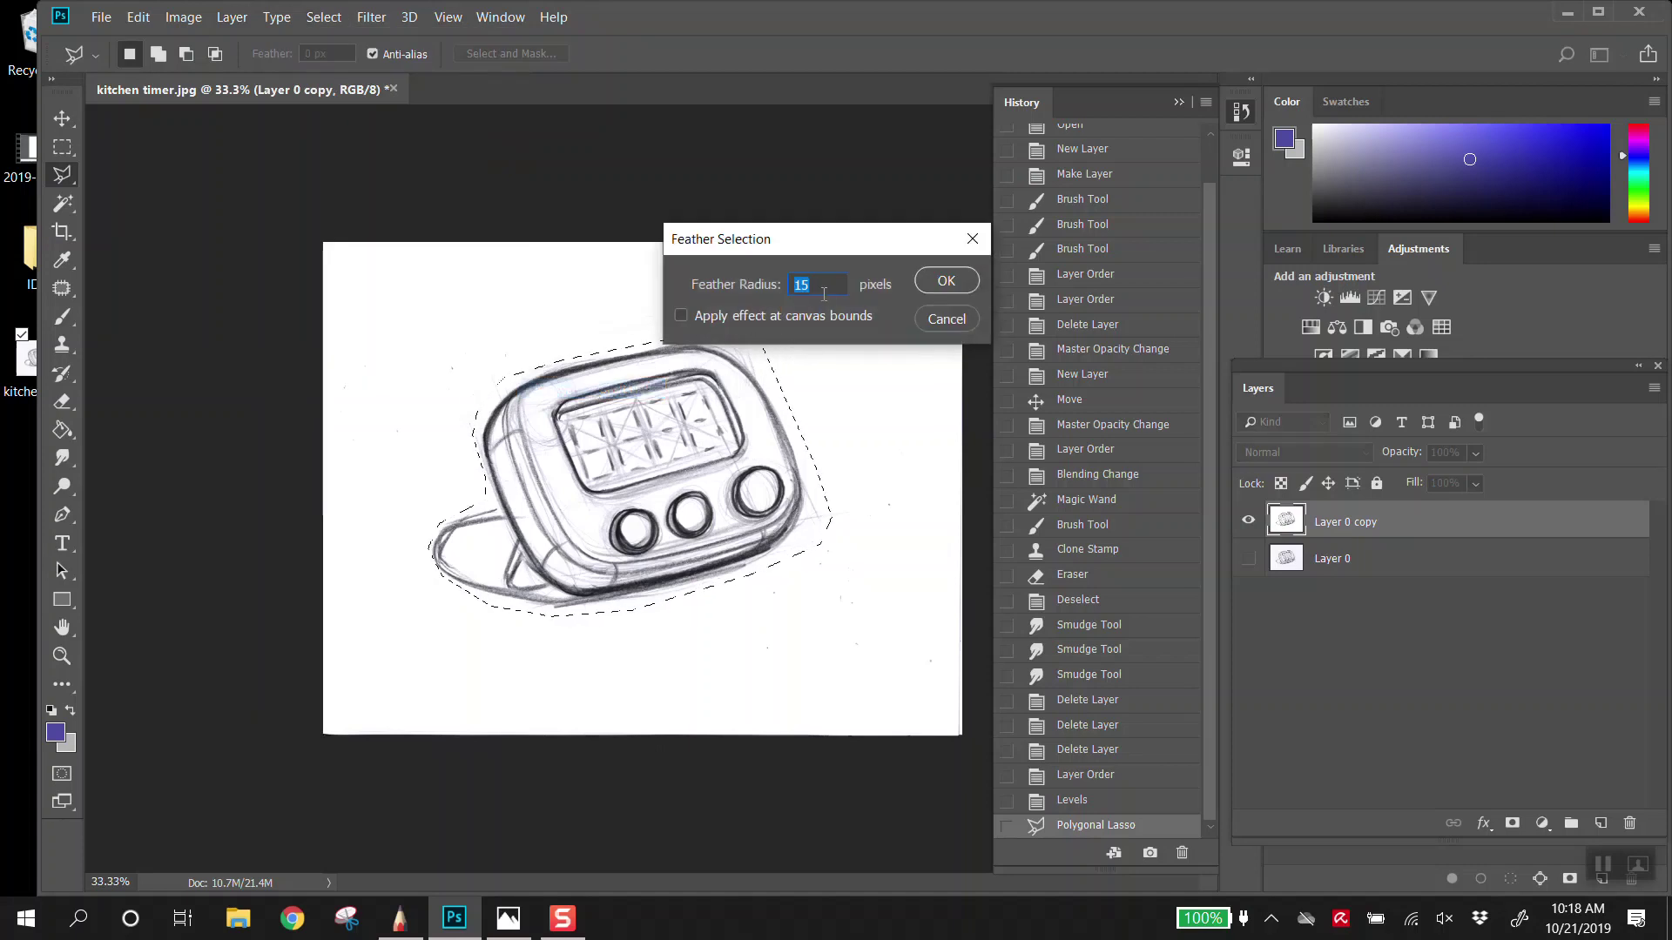
text(5)
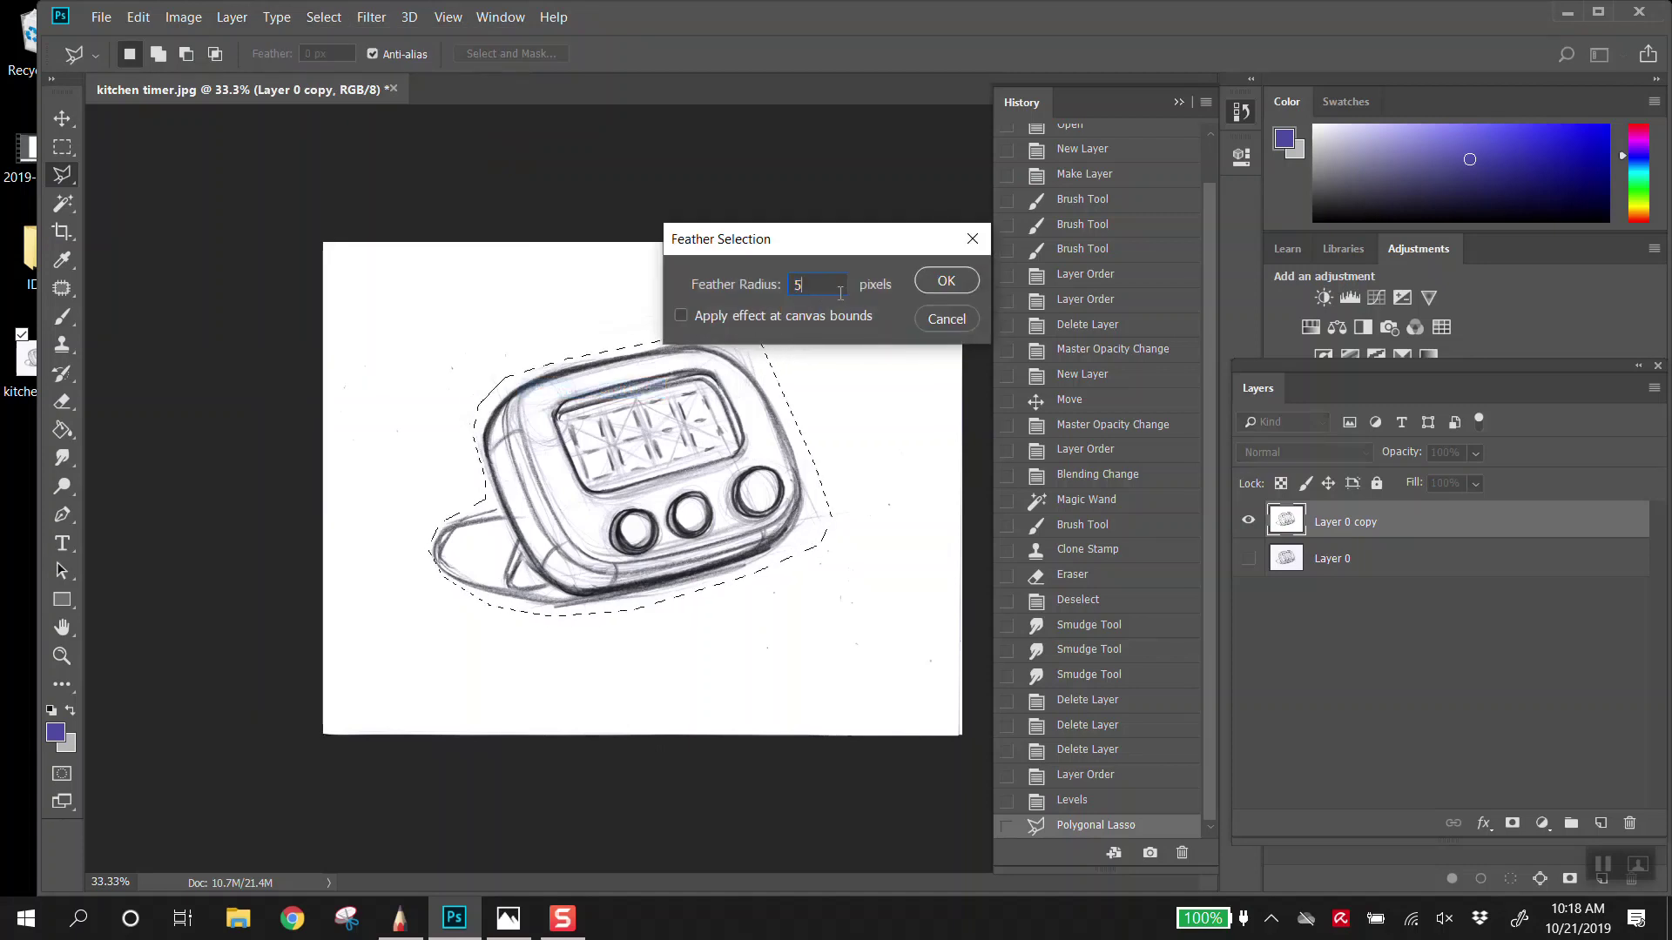
click(946, 281)
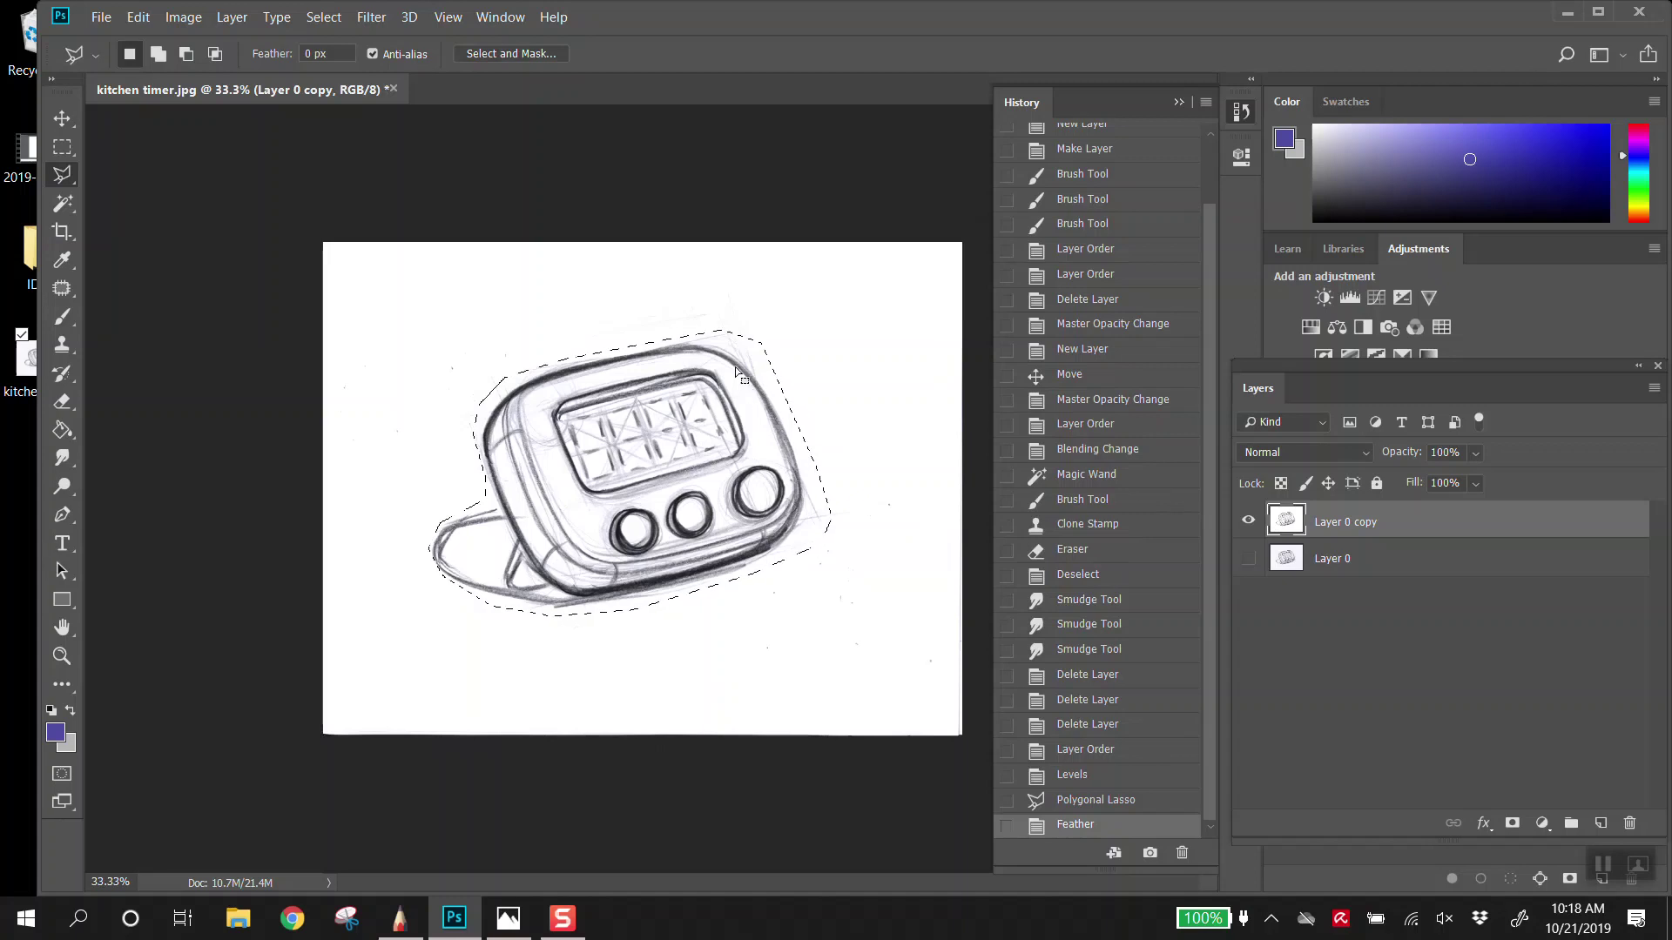
Step: Copy the selected timer, paste it onto its own layer, and hide the Layer 0 copy layer beneath it
click(139, 17)
click(177, 161)
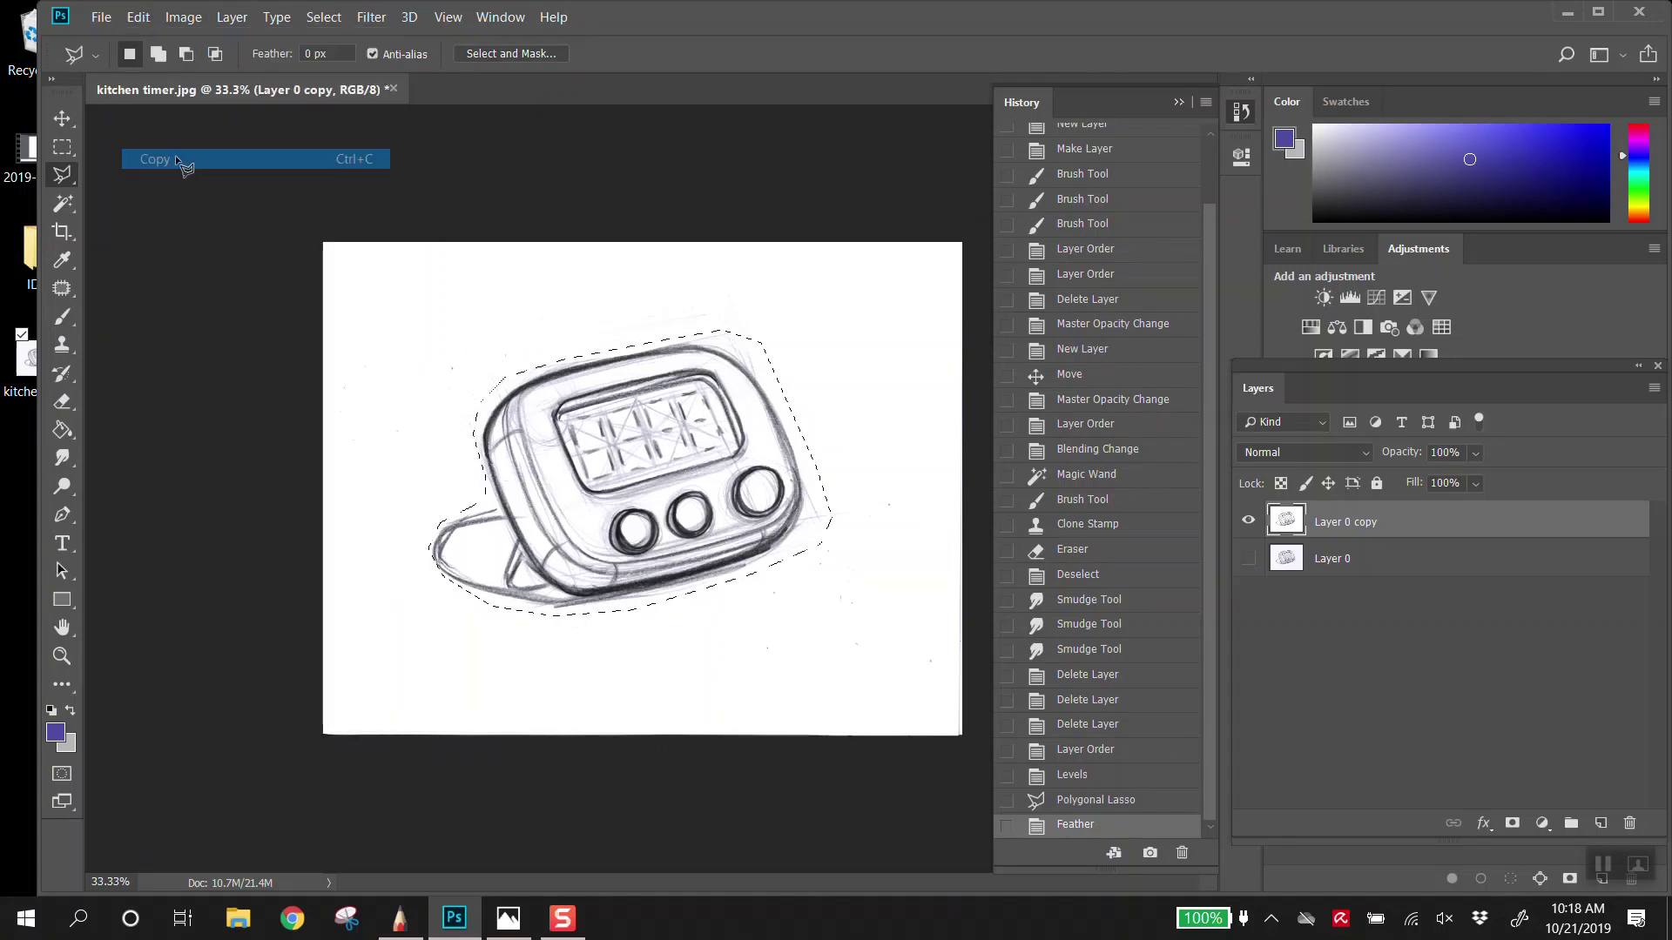
click(145, 21)
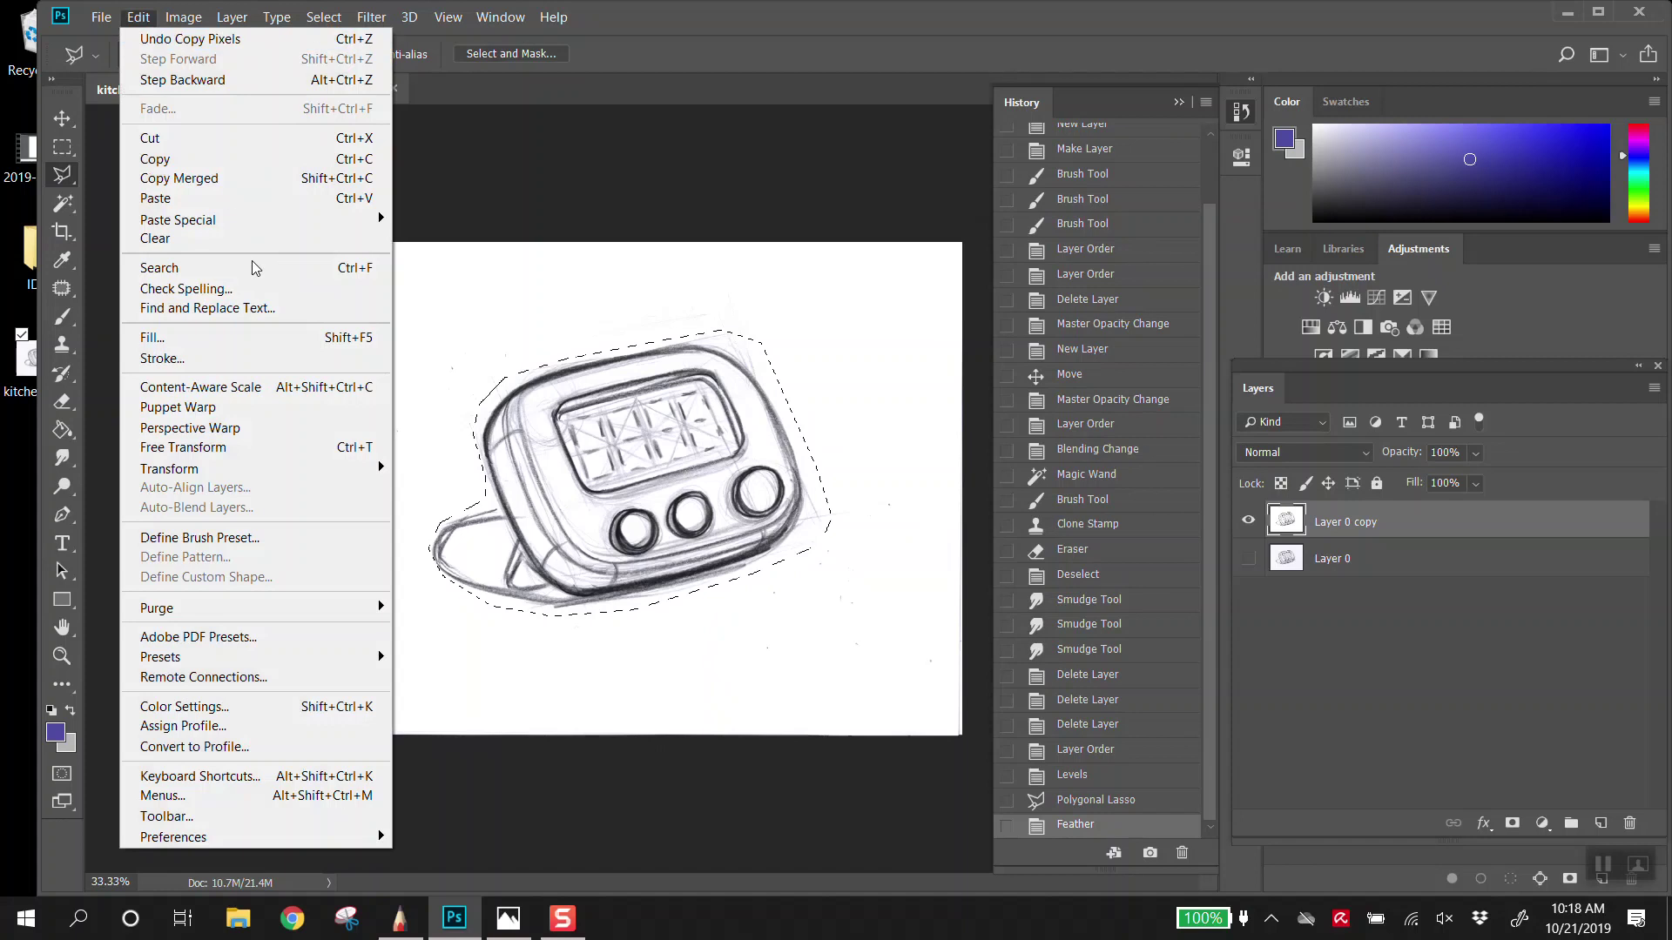
click(159, 196)
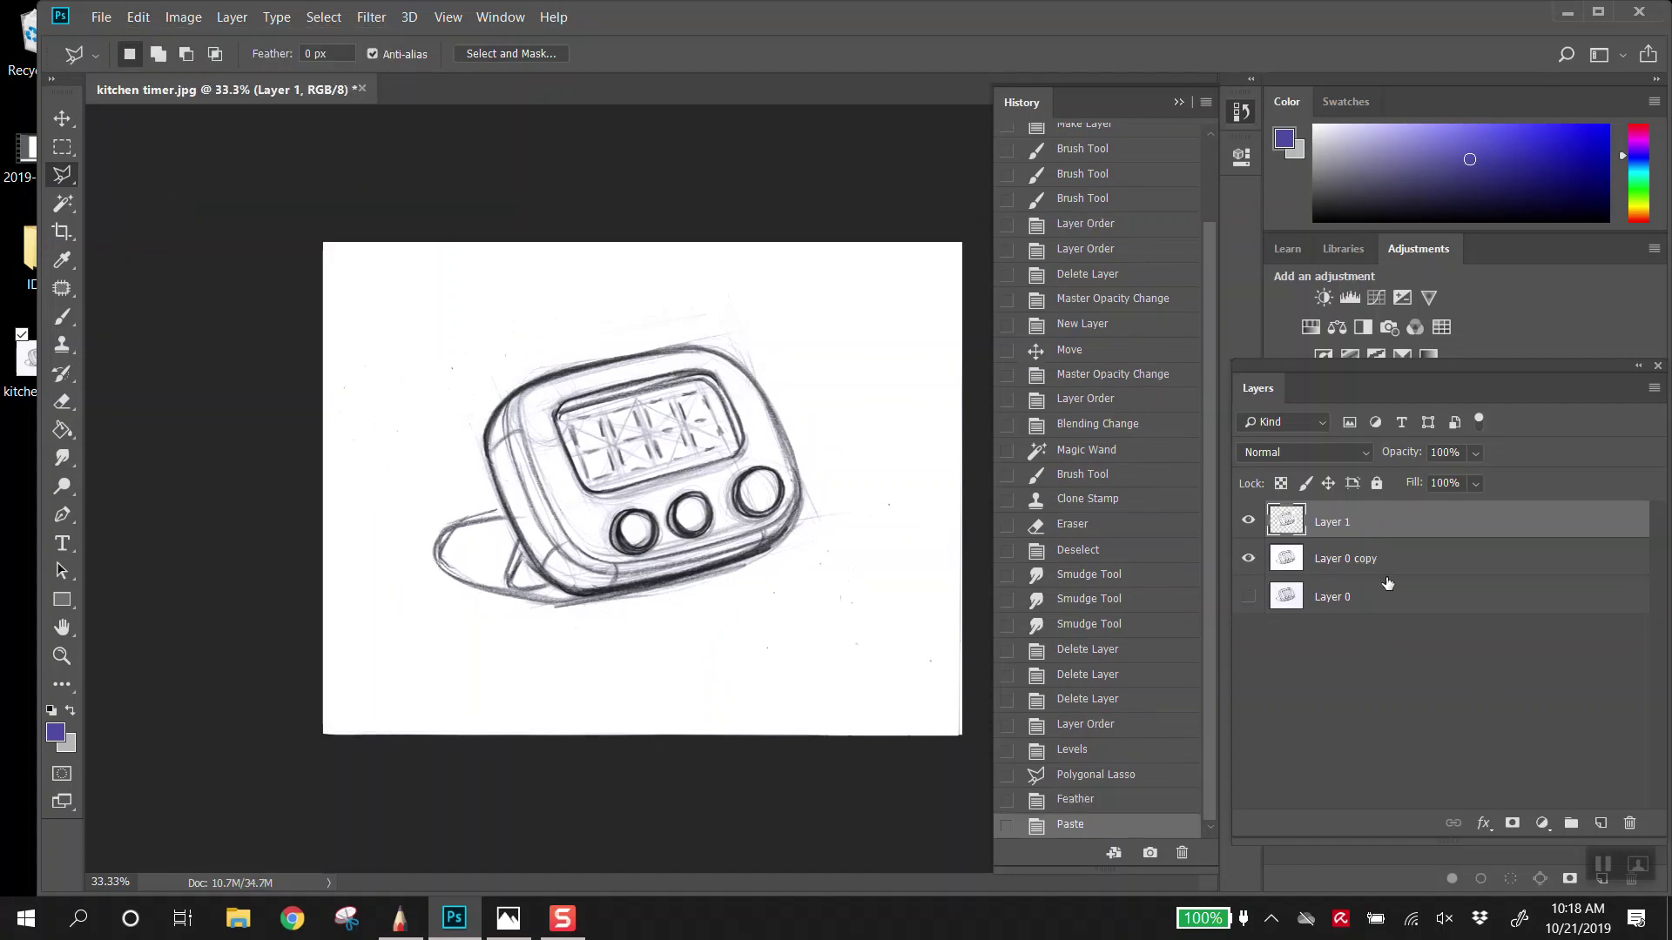
click(1248, 560)
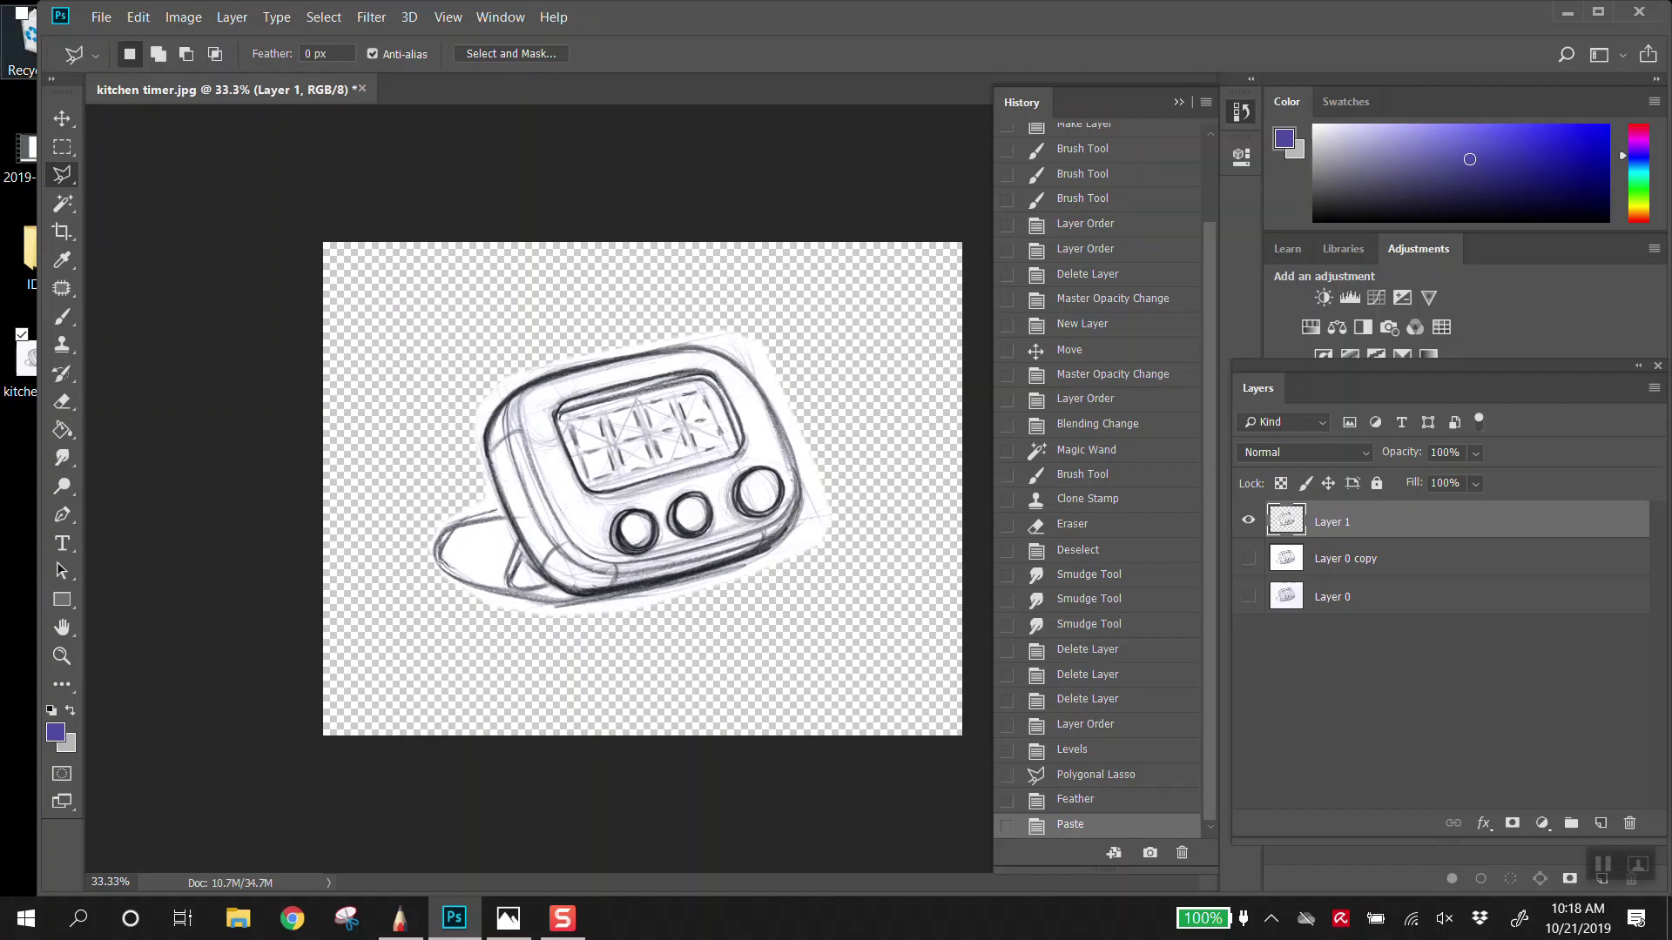
Step: Examine the feathered edge beside the timer's right side at 600%, and return to a 50% view of the whole timer
click(64, 122)
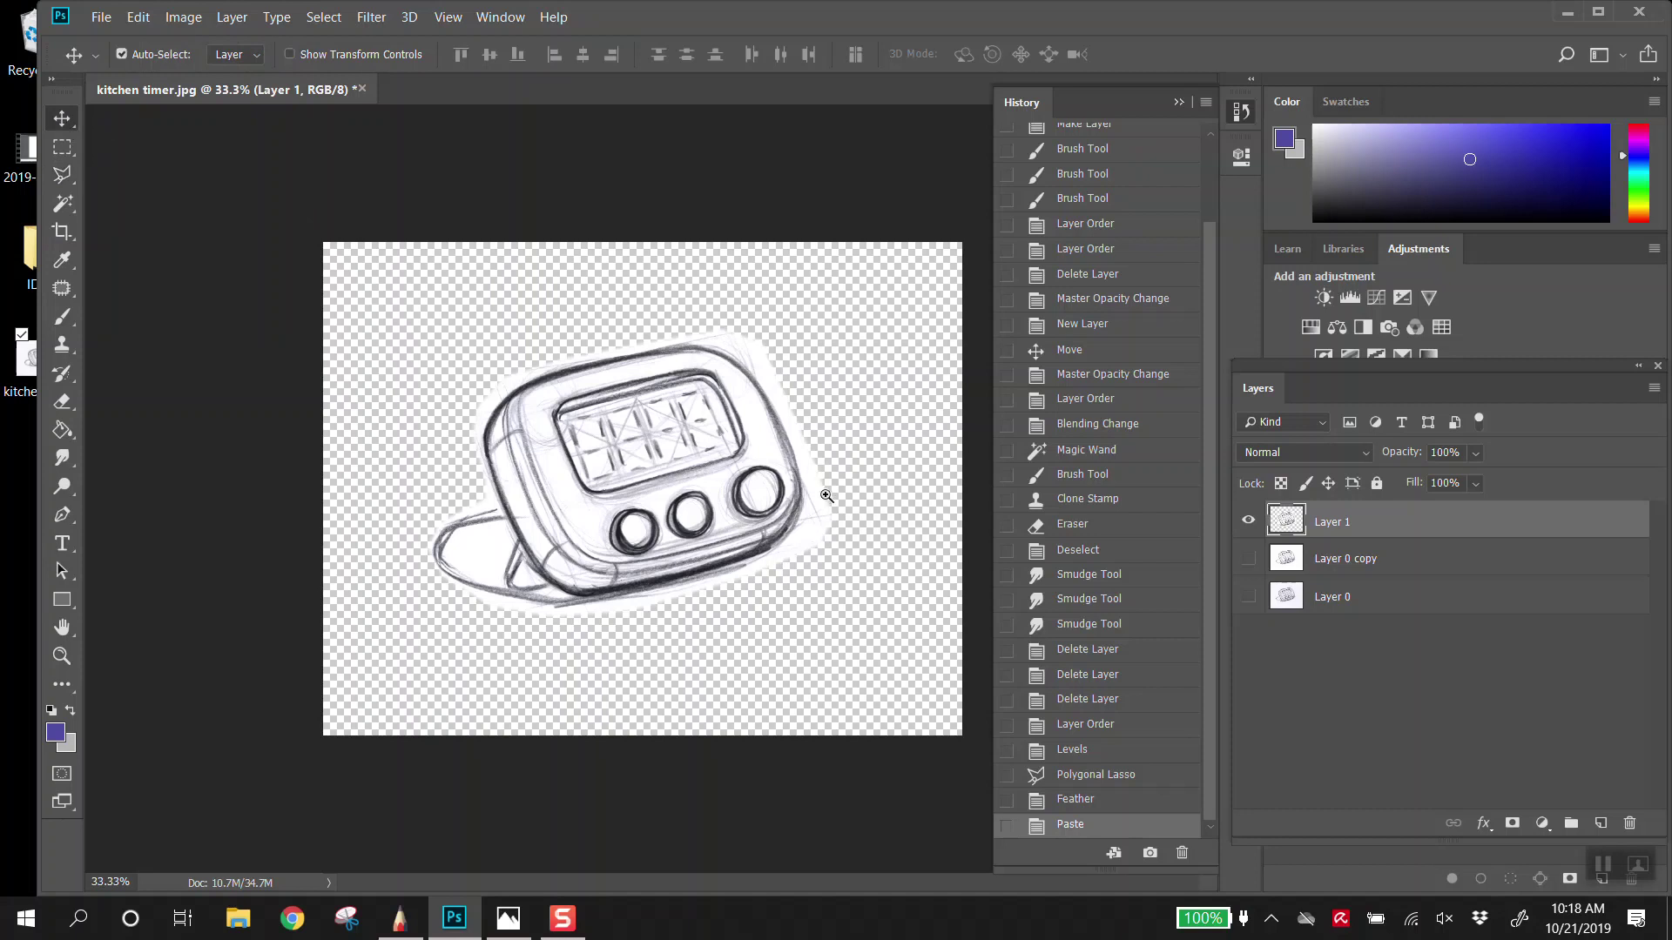
ctrl+click(826, 496)
ctrl+click(914, 467)
drag(759, 426, 640, 442)
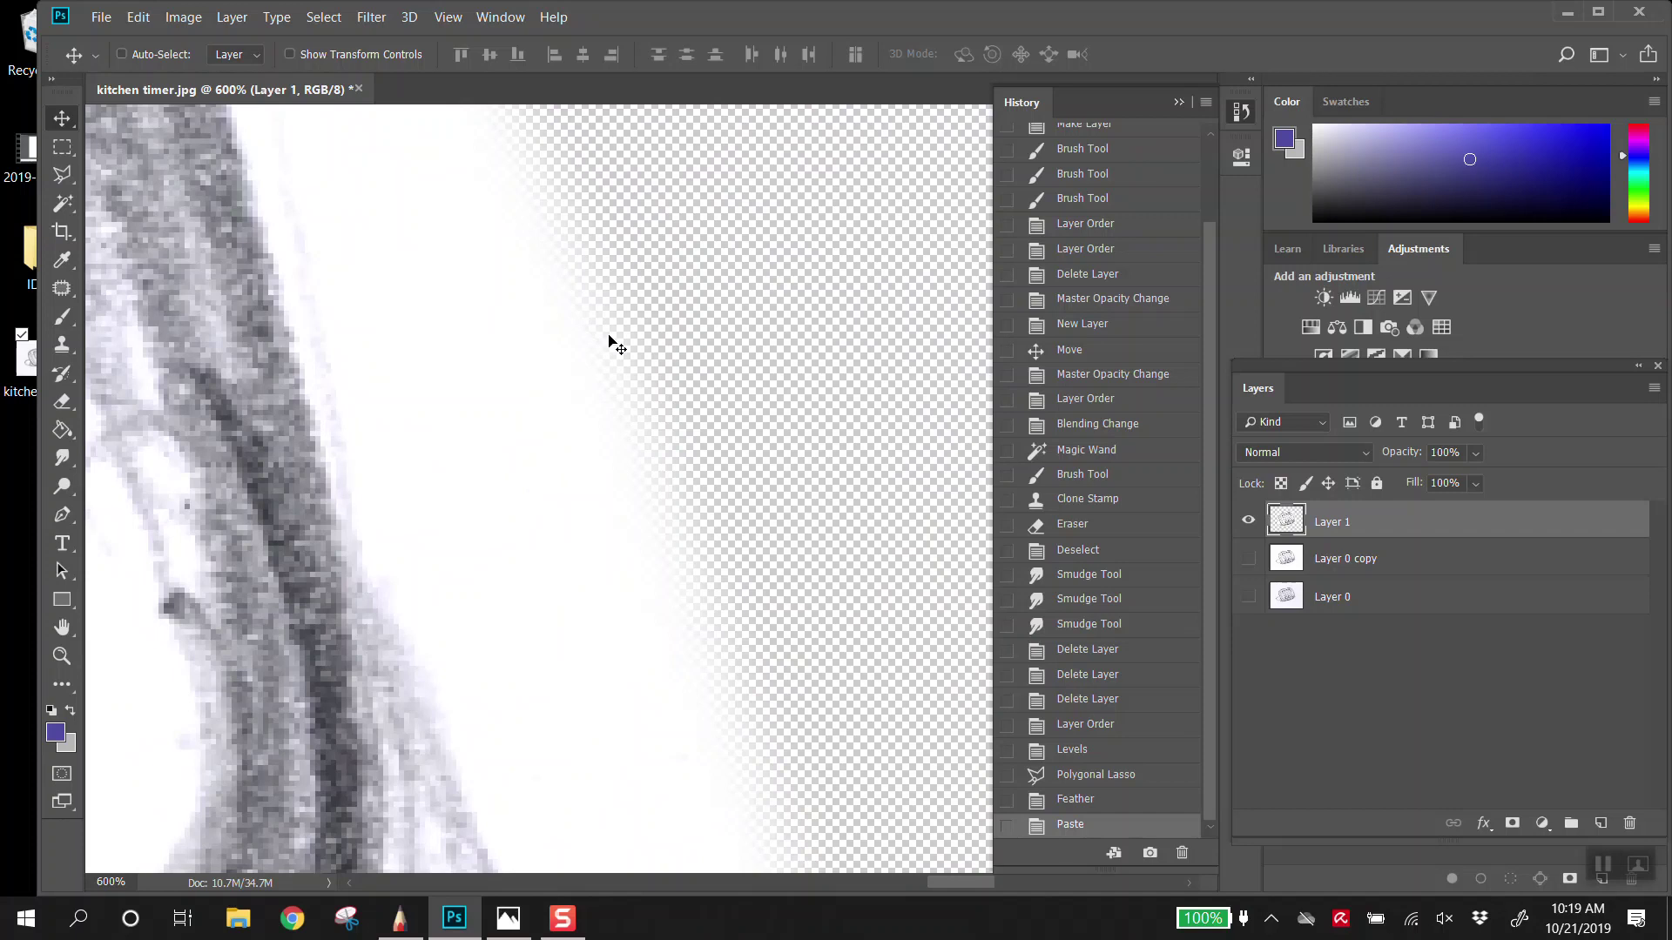
scroll(627, 318, down, 10)
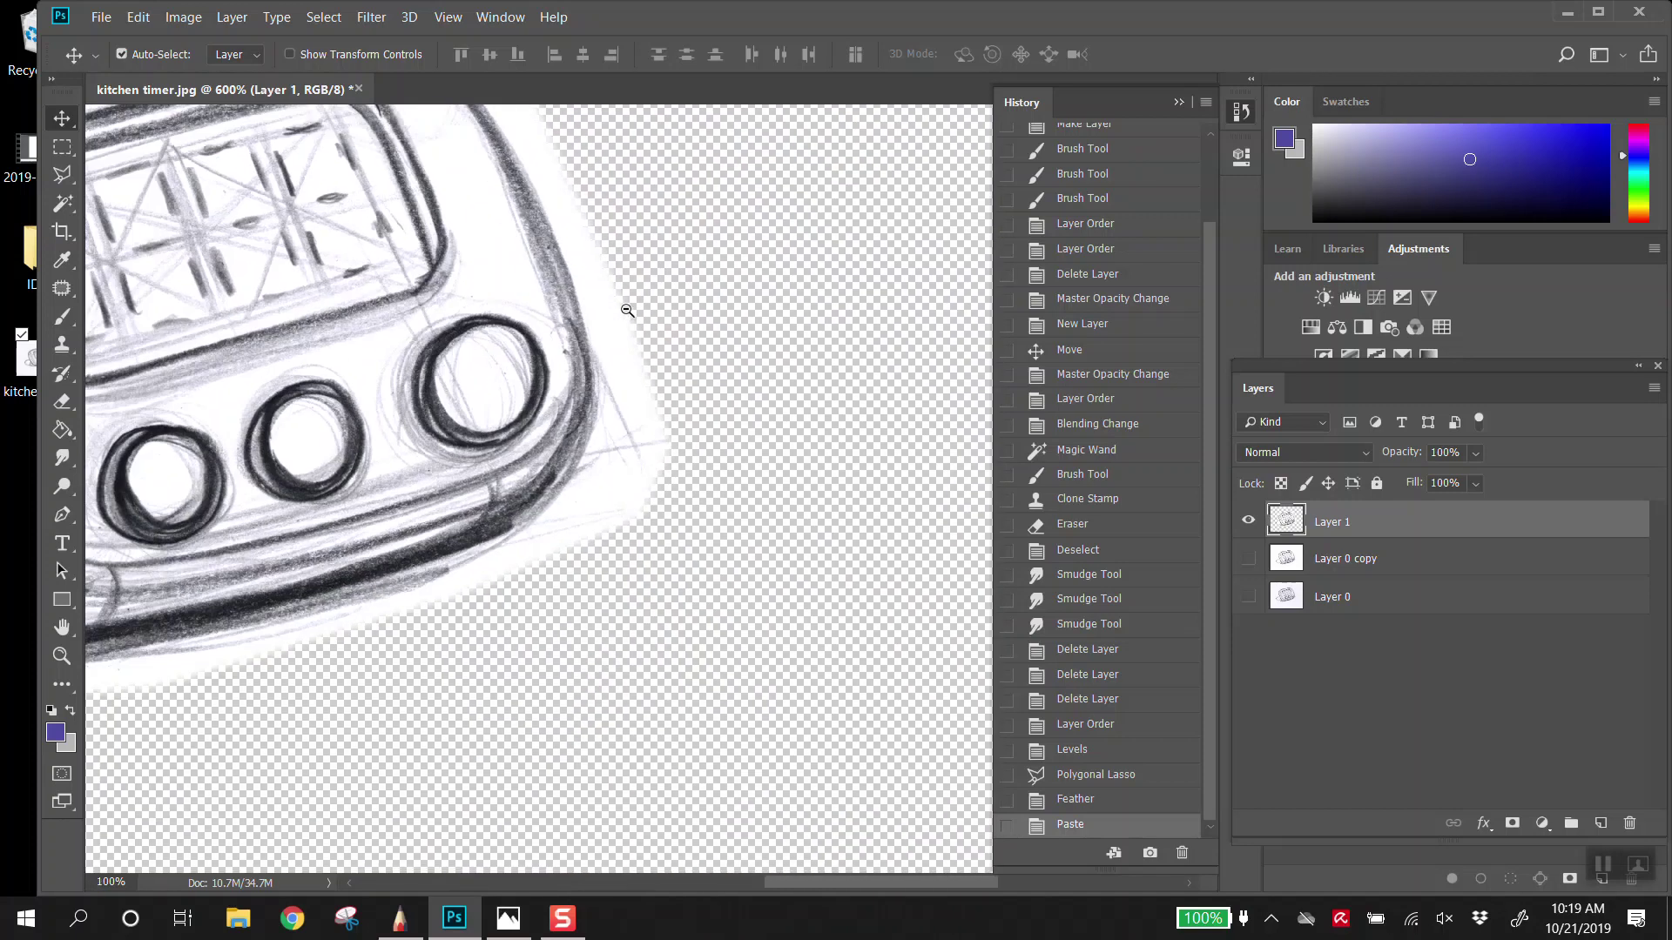
scroll(627, 310, down, 3)
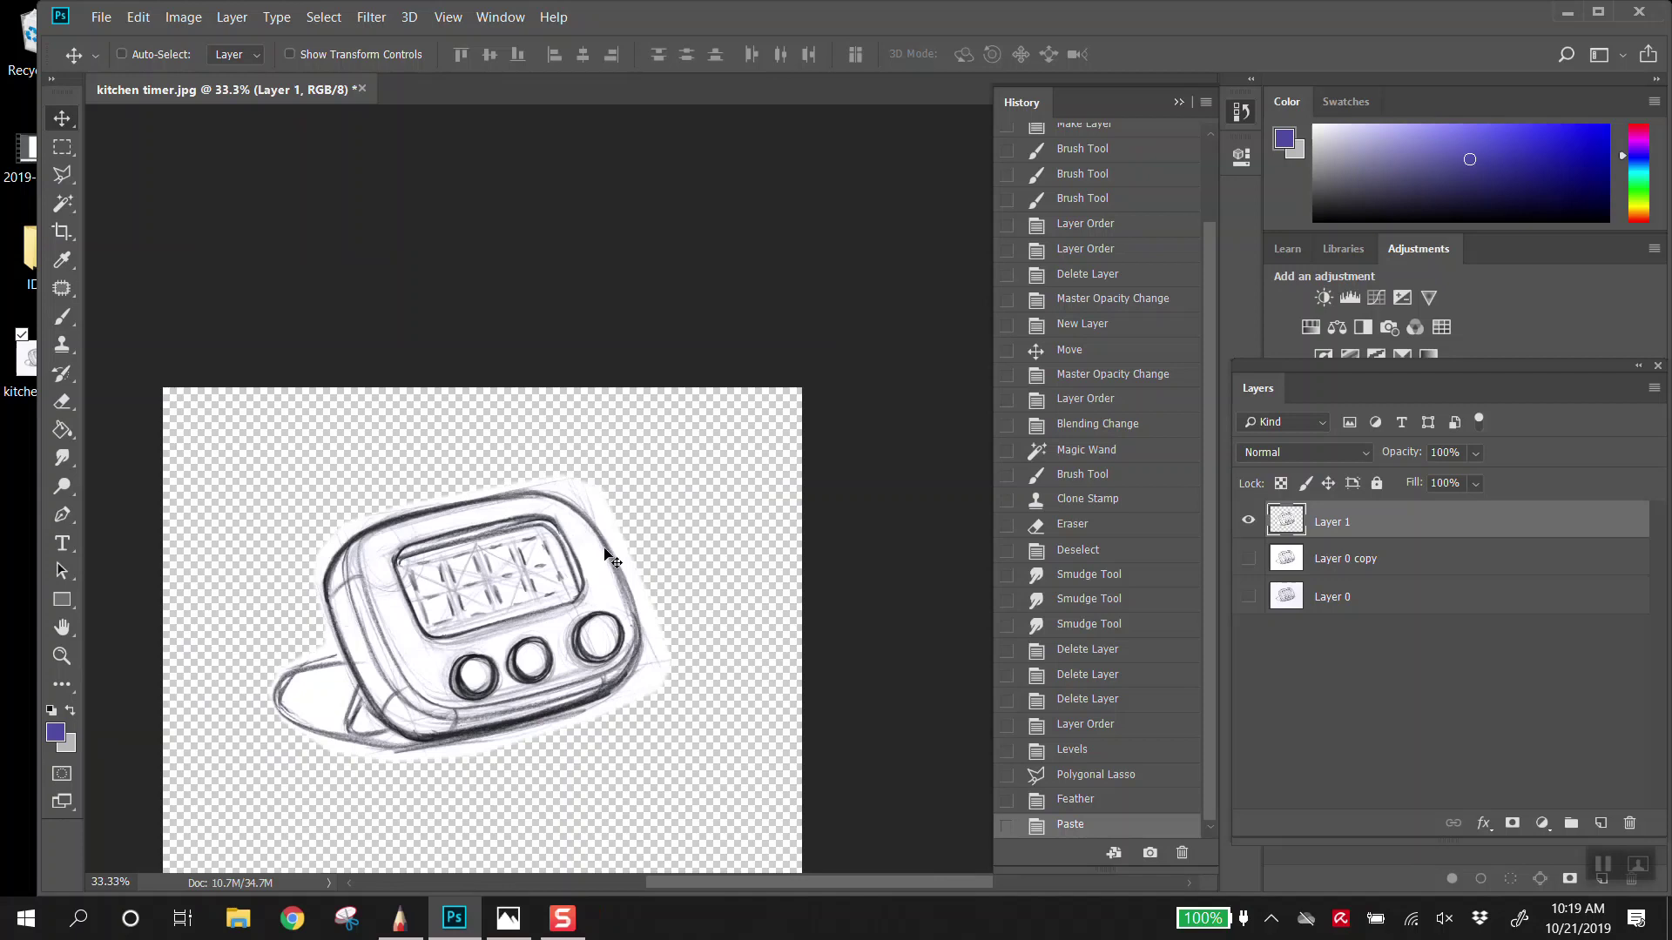
scroll(615, 534, up, 2)
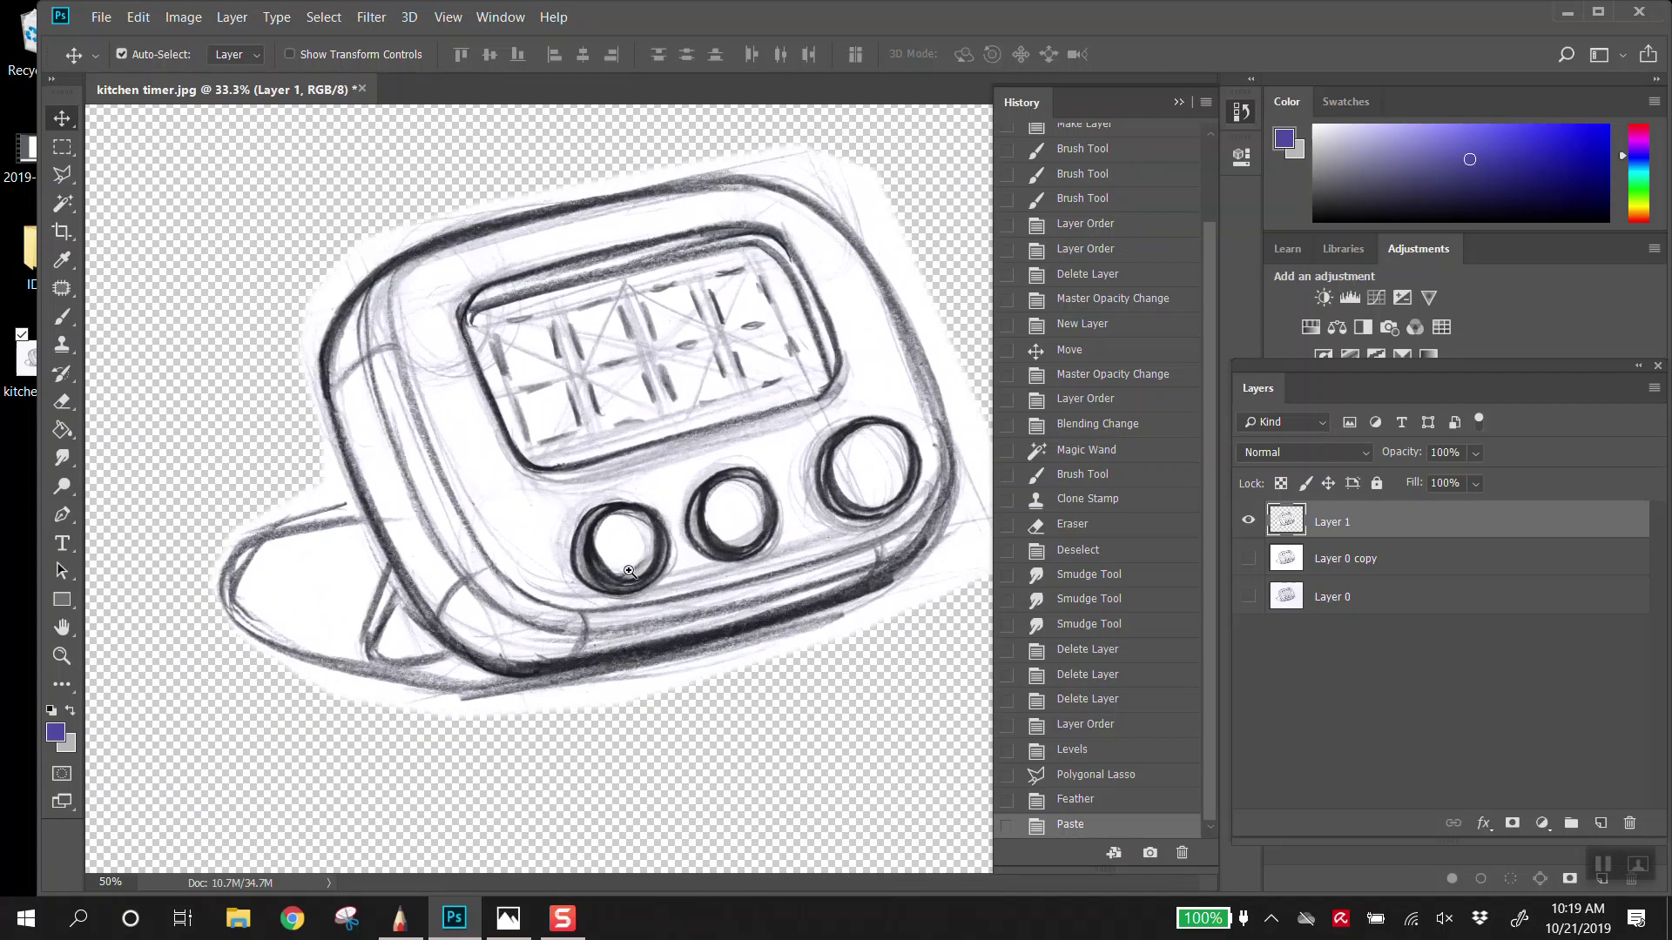
drag(801, 498, 705, 511)
scroll(714, 433, down, 1)
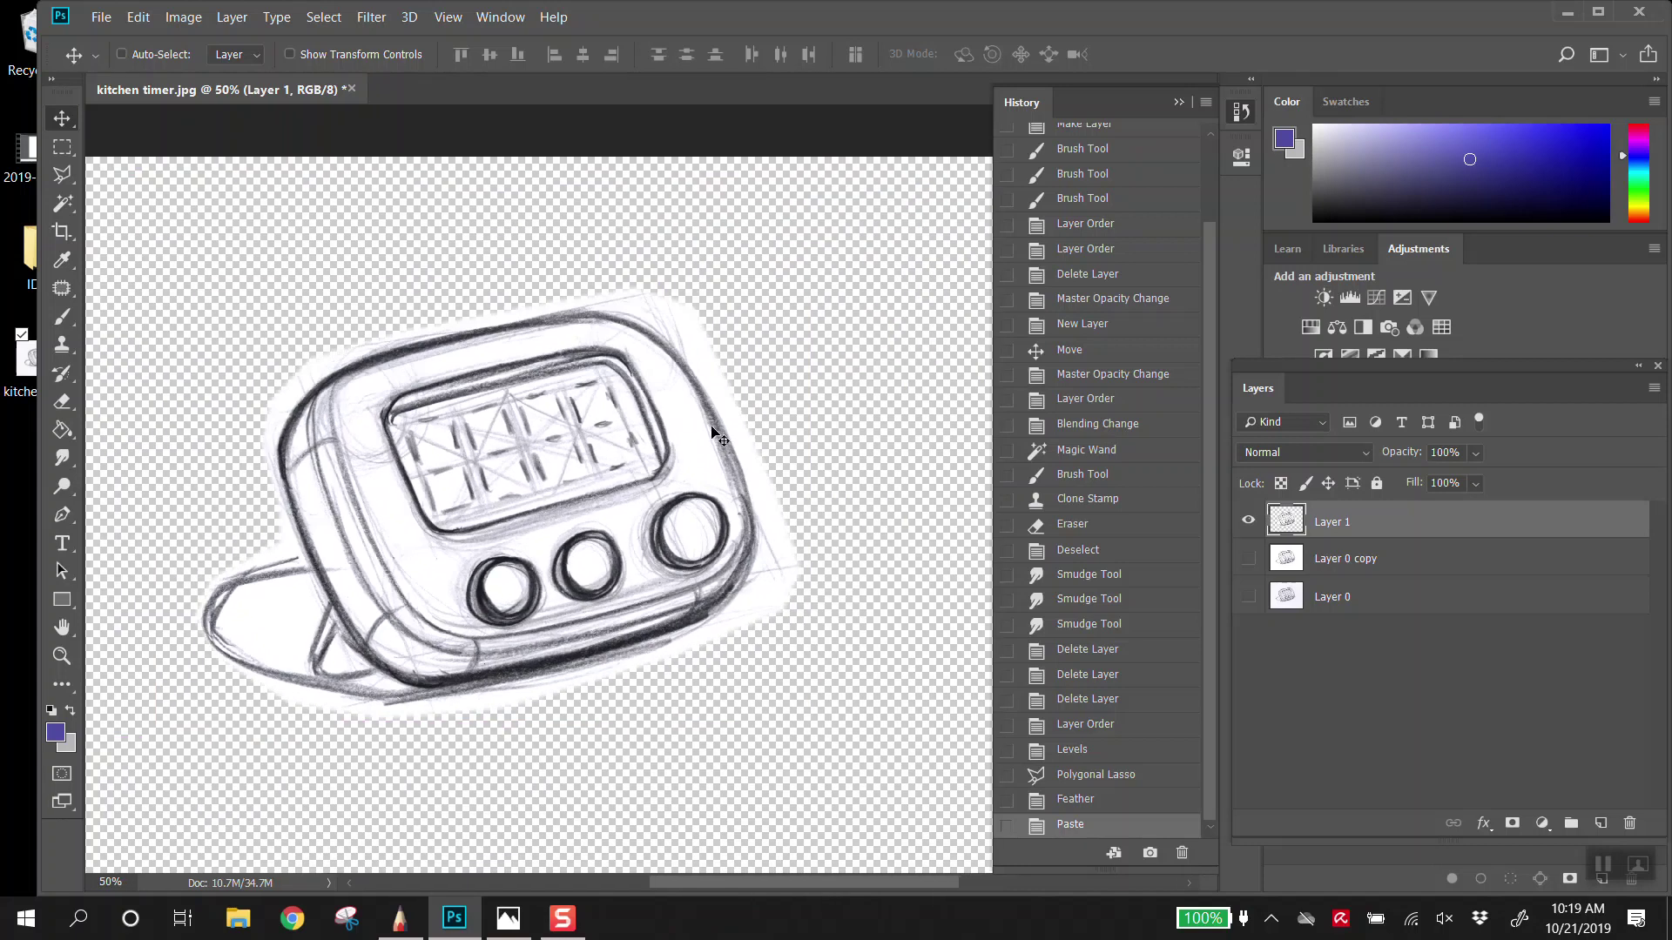
Step: Apply Levels to Layer 1 with the white point sampled from the paper inside the timer's upper-right edge
key(ctrl+l)
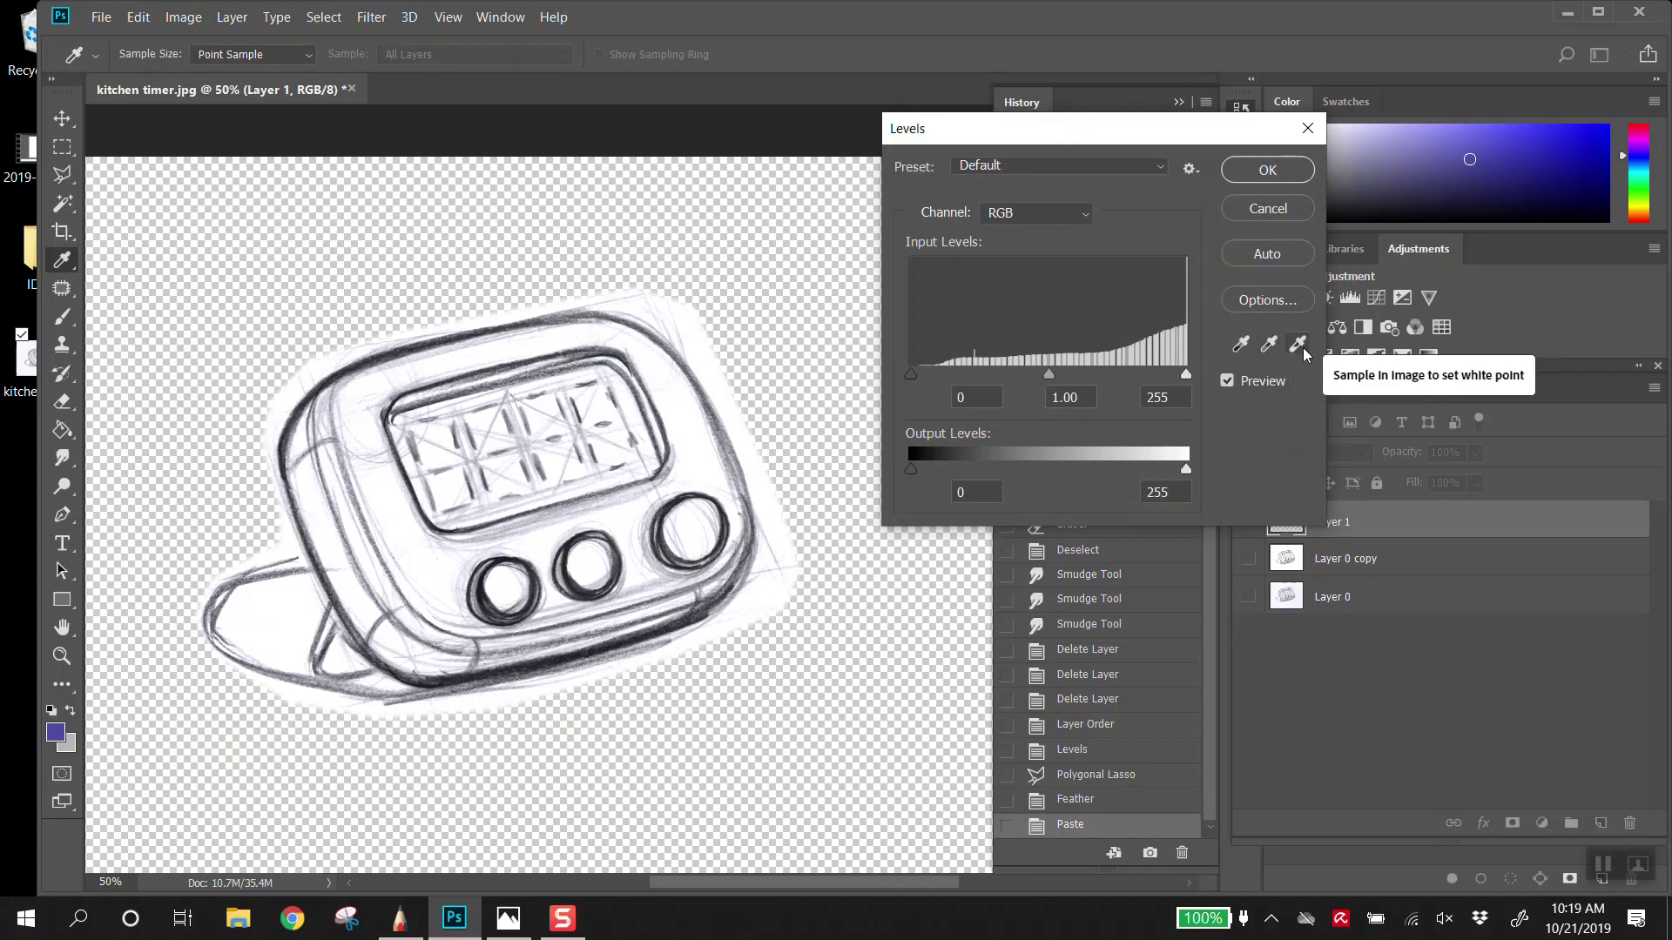
click(1299, 346)
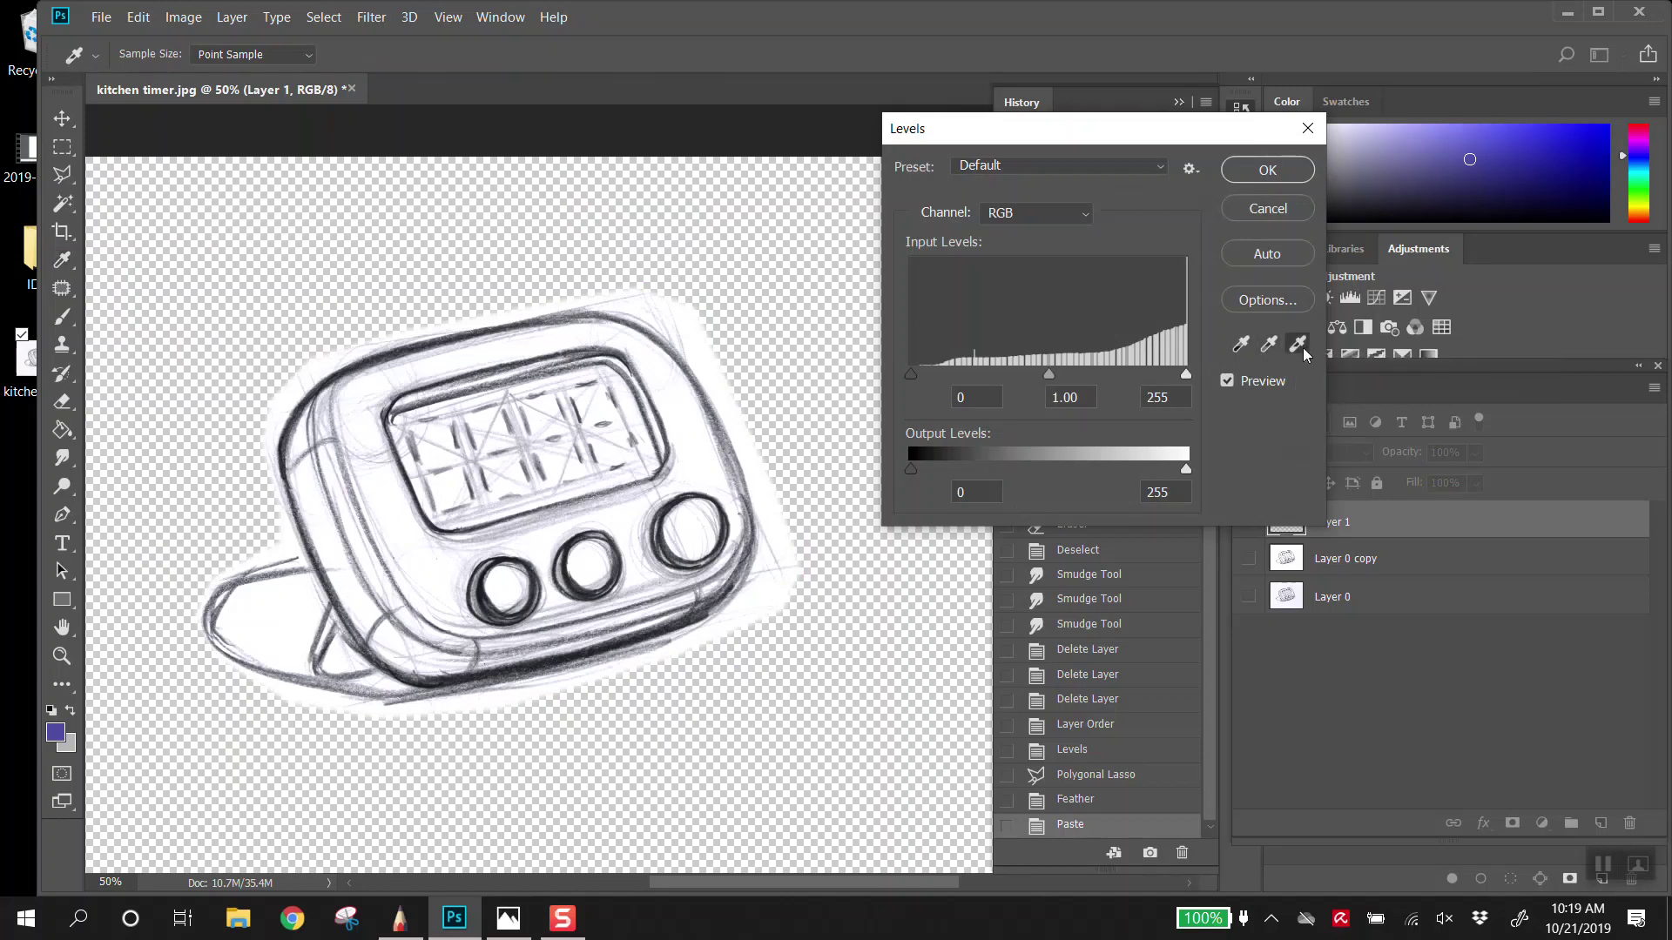
click(691, 413)
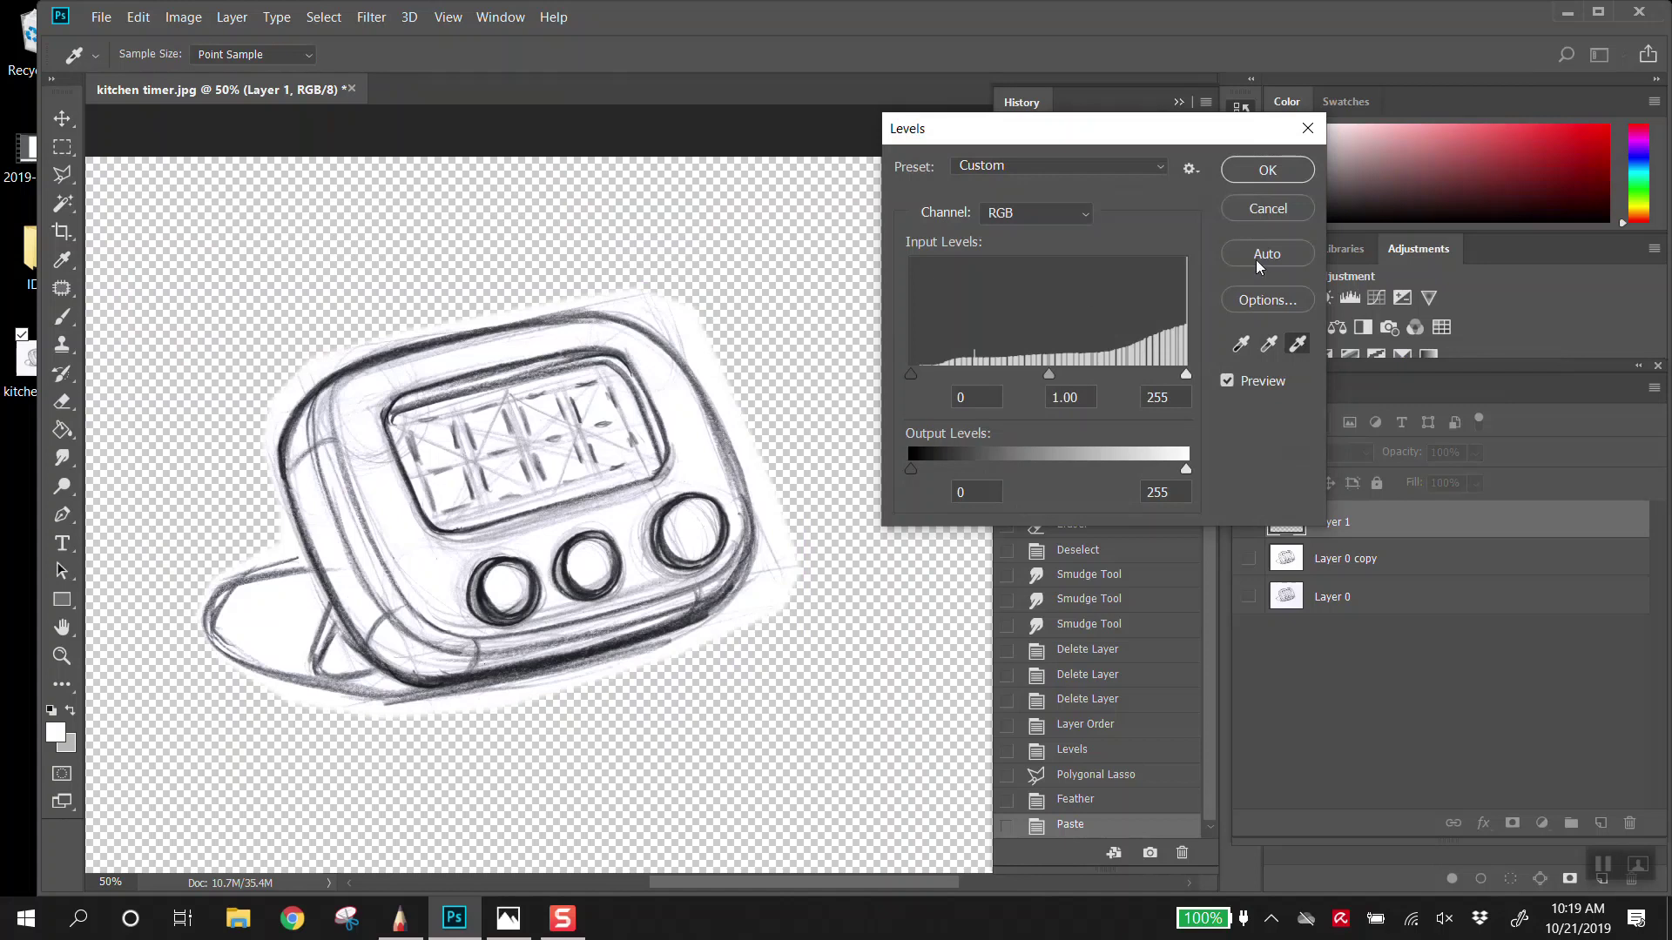
click(1265, 175)
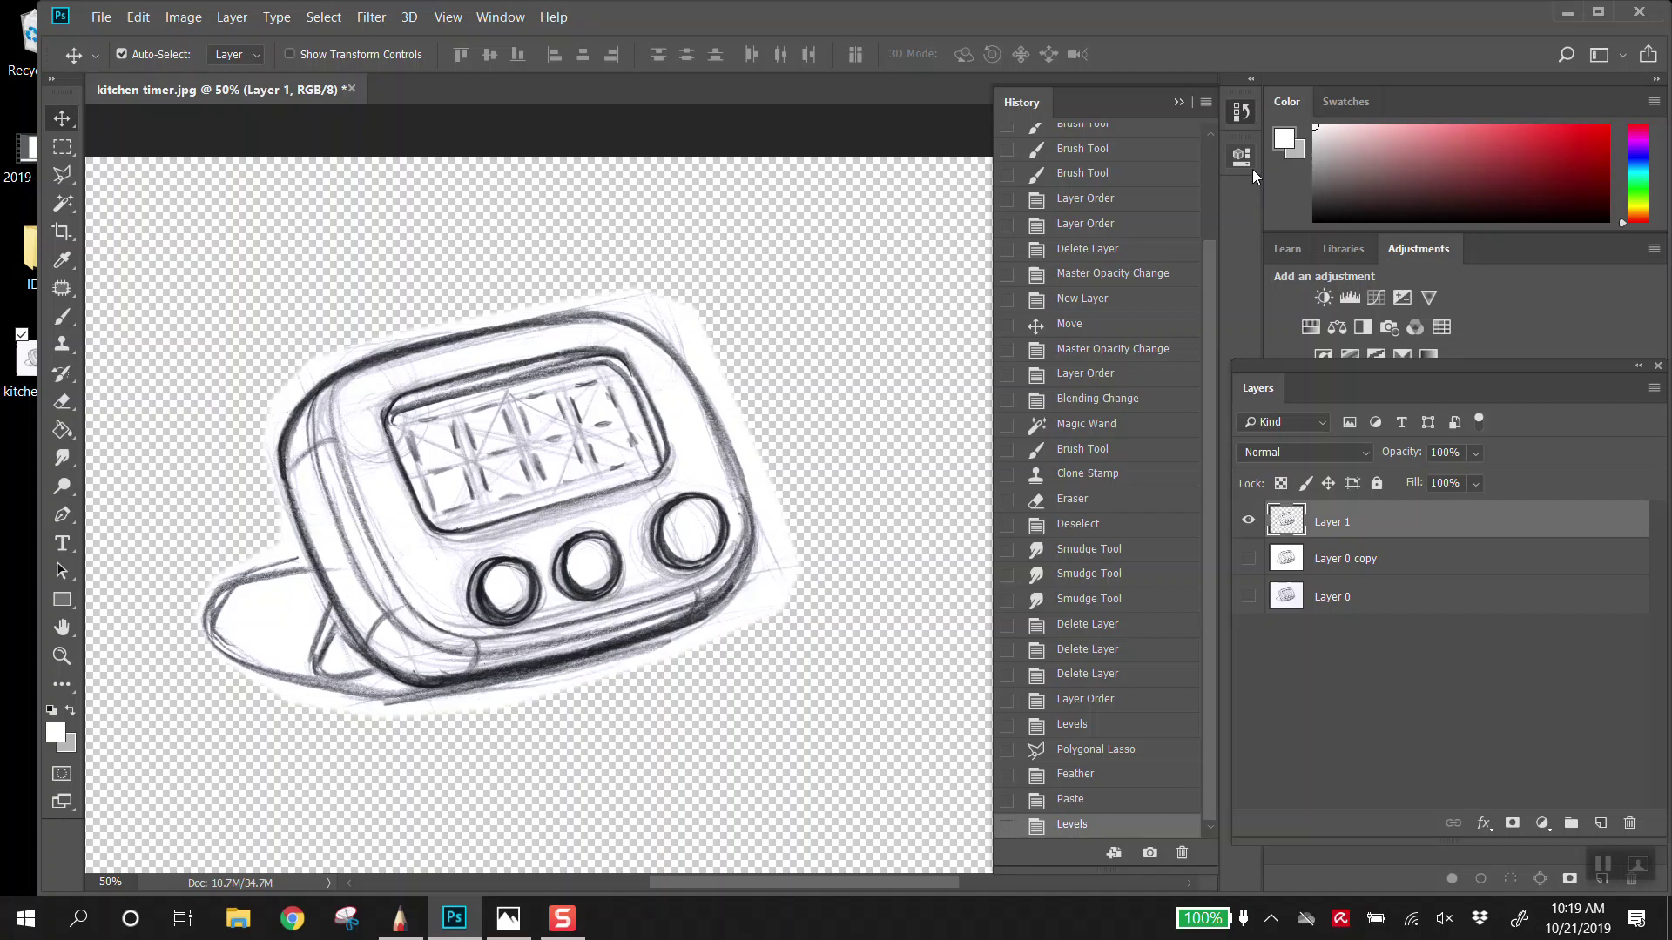
Step: Preview darker timer lines in Levels with a black input of 112 and midtones at 1.25, and discard the adjustment
key(ctrl+l)
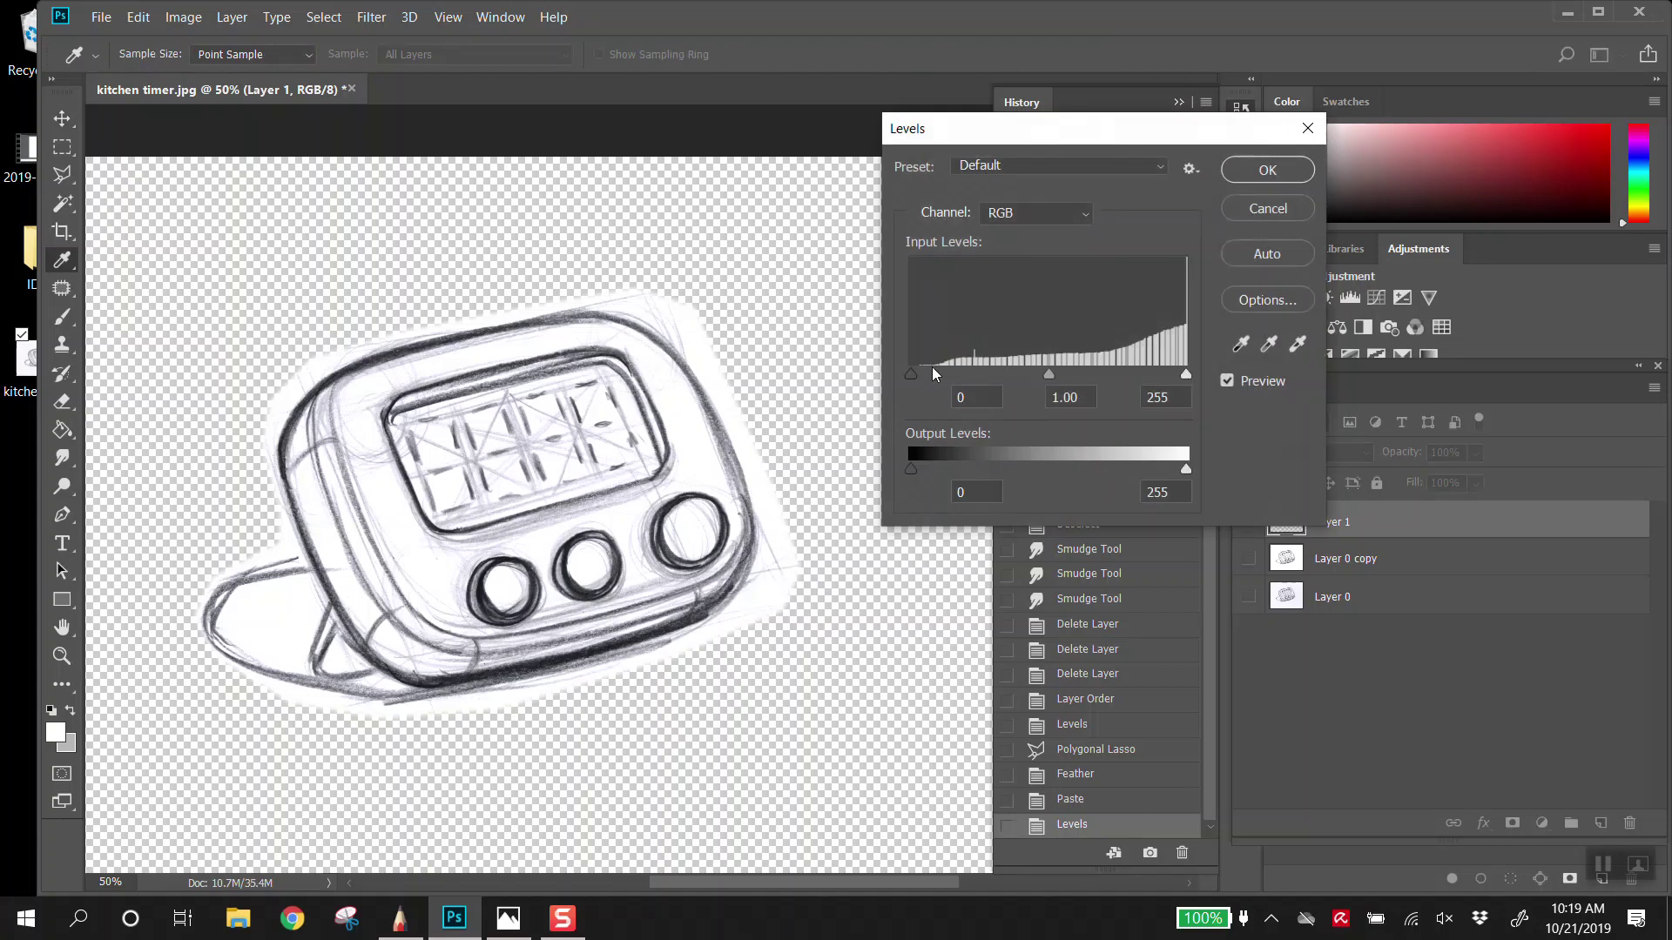
mouse_move(914, 375)
mouse_down()
mouse_move(1153, 378)
mouse_move(1097, 378)
mouse_up()
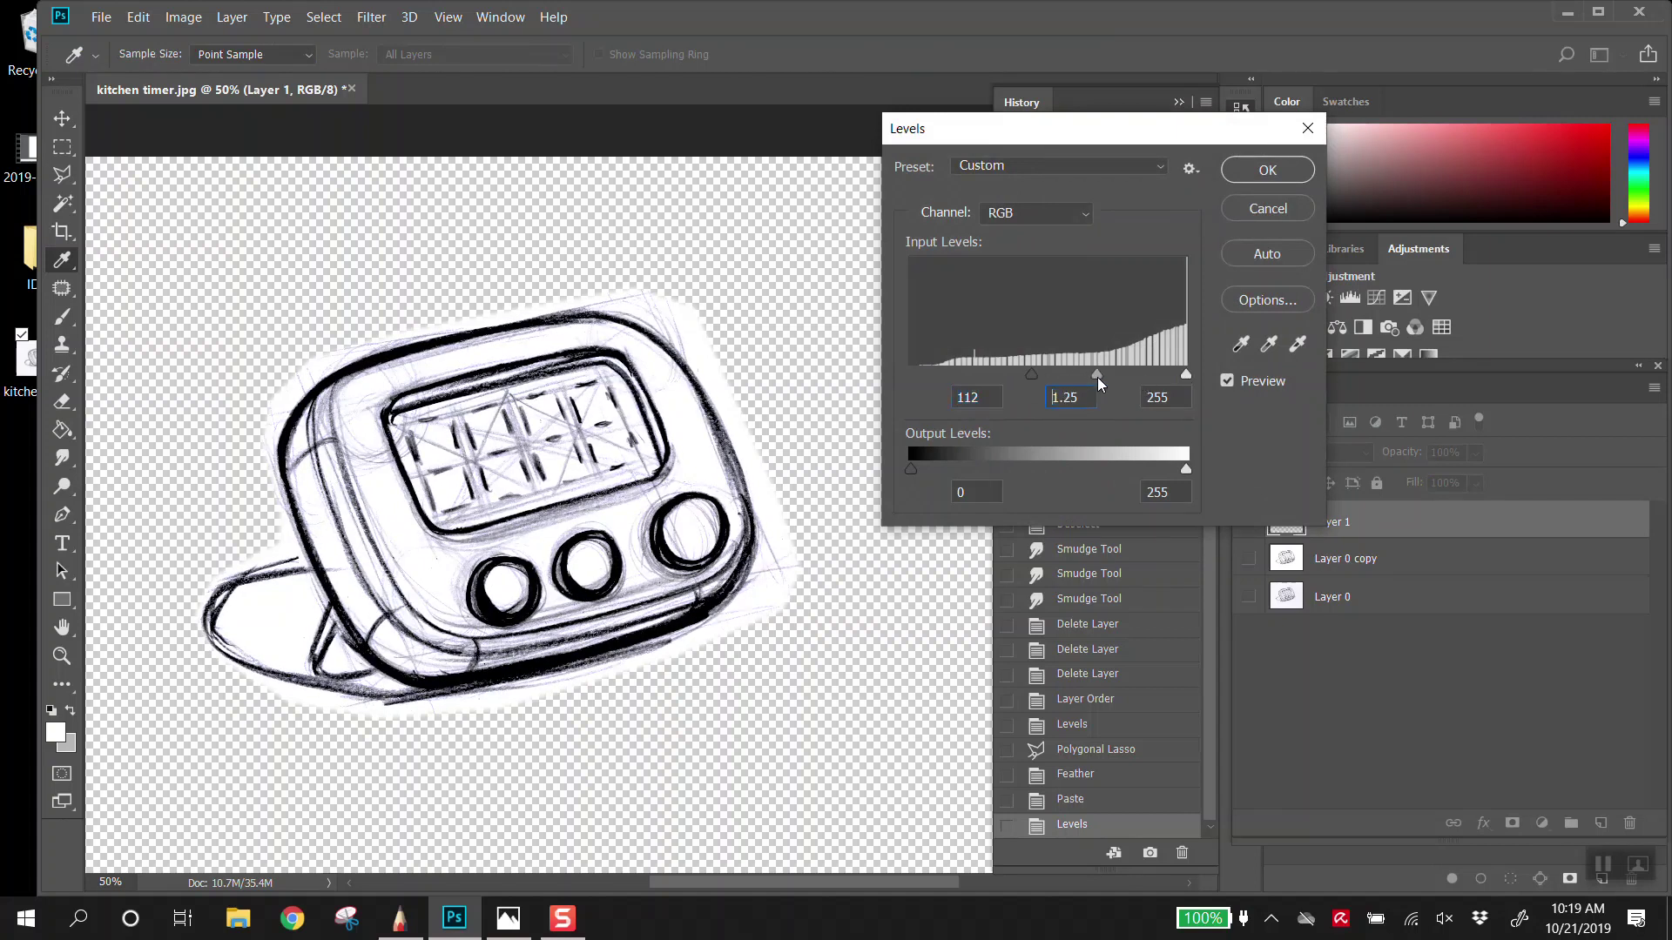
click(1249, 209)
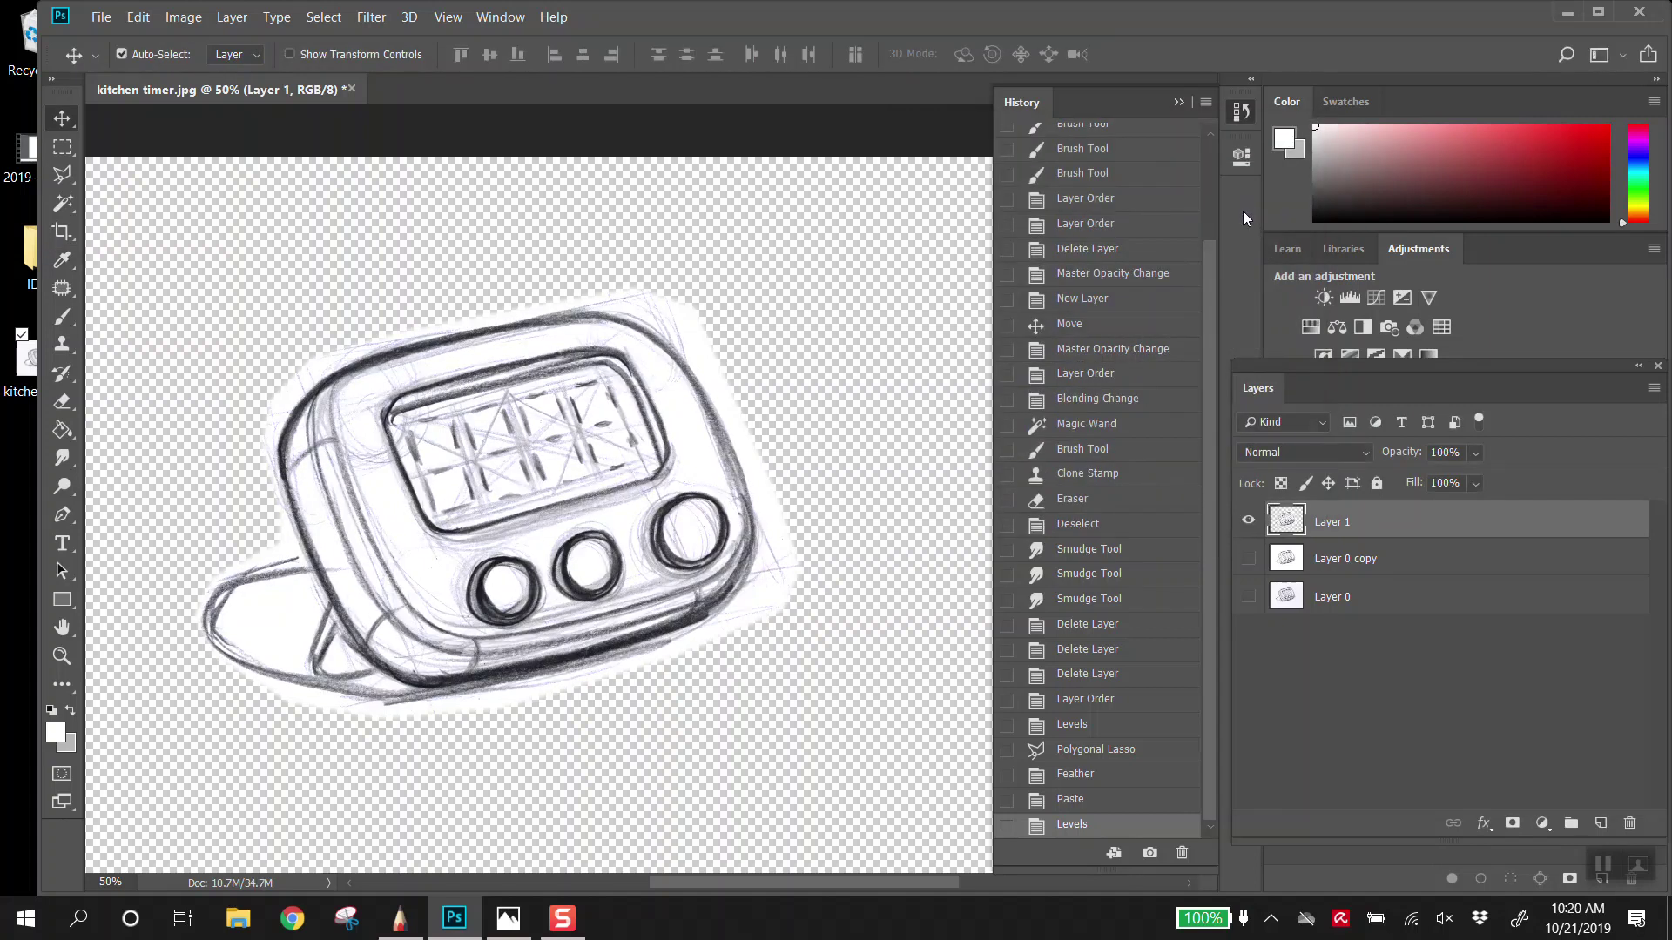
Step: Dim the timer layer's white paper to light grey with Curves, mapping input 251 to output 224
key(ctrl+m)
drag(1246, 306, 1259, 350)
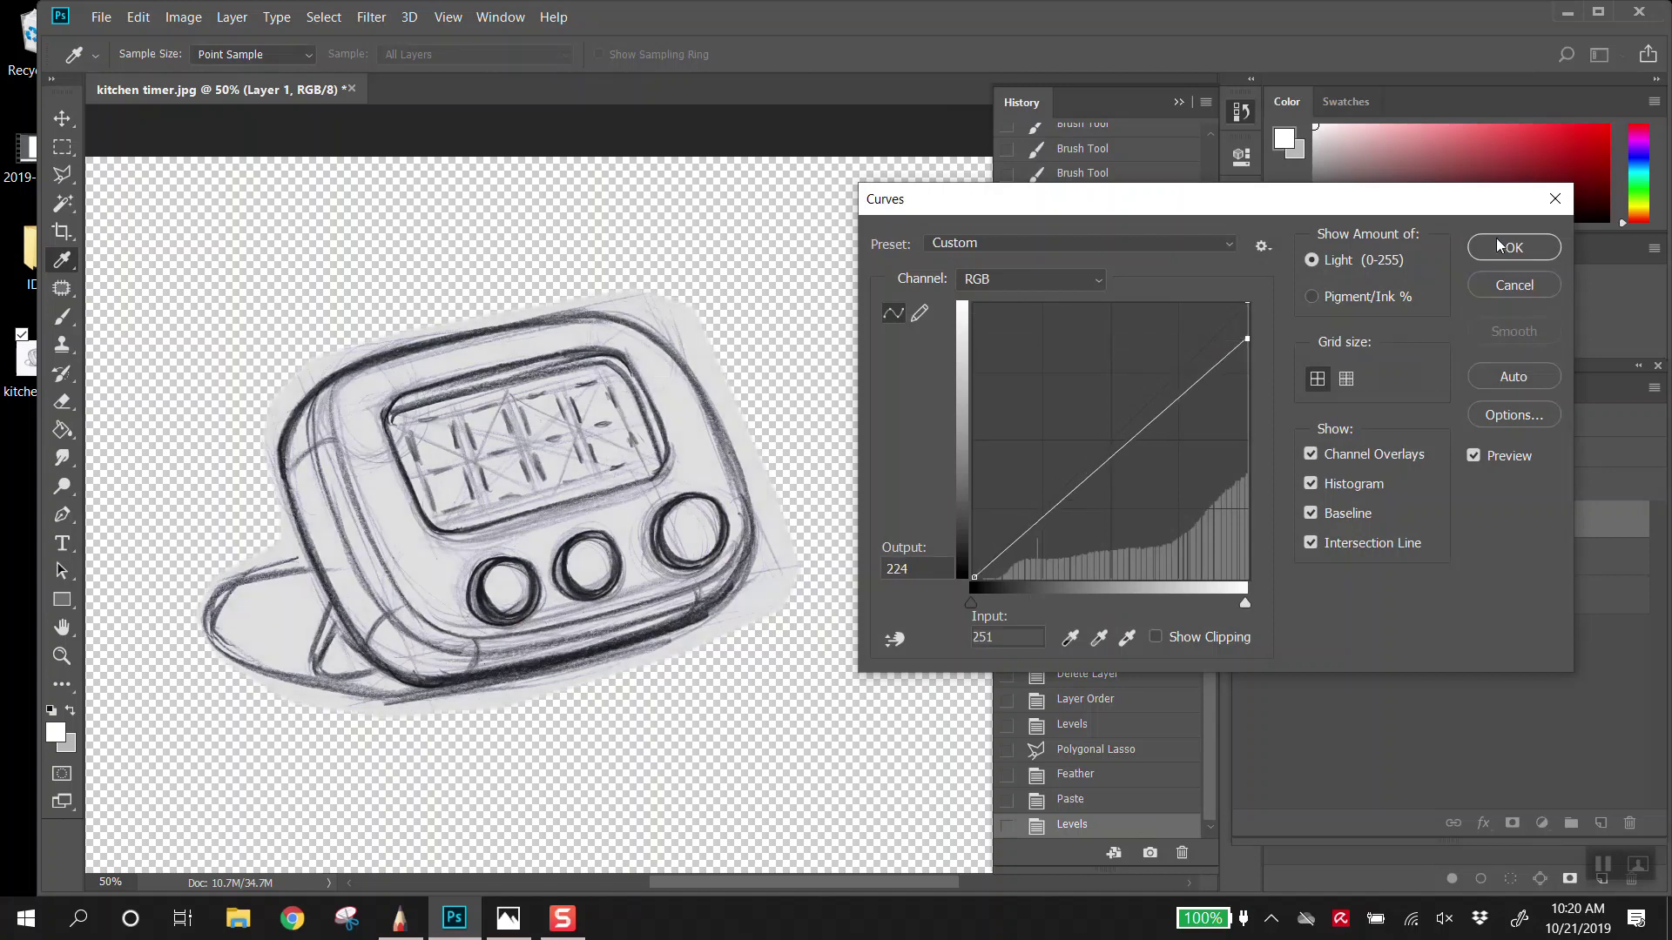
click(1513, 248)
Step: Add a new layer directly beneath Layer 1 and fill it with white using the Paint Bucket
click(1459, 568)
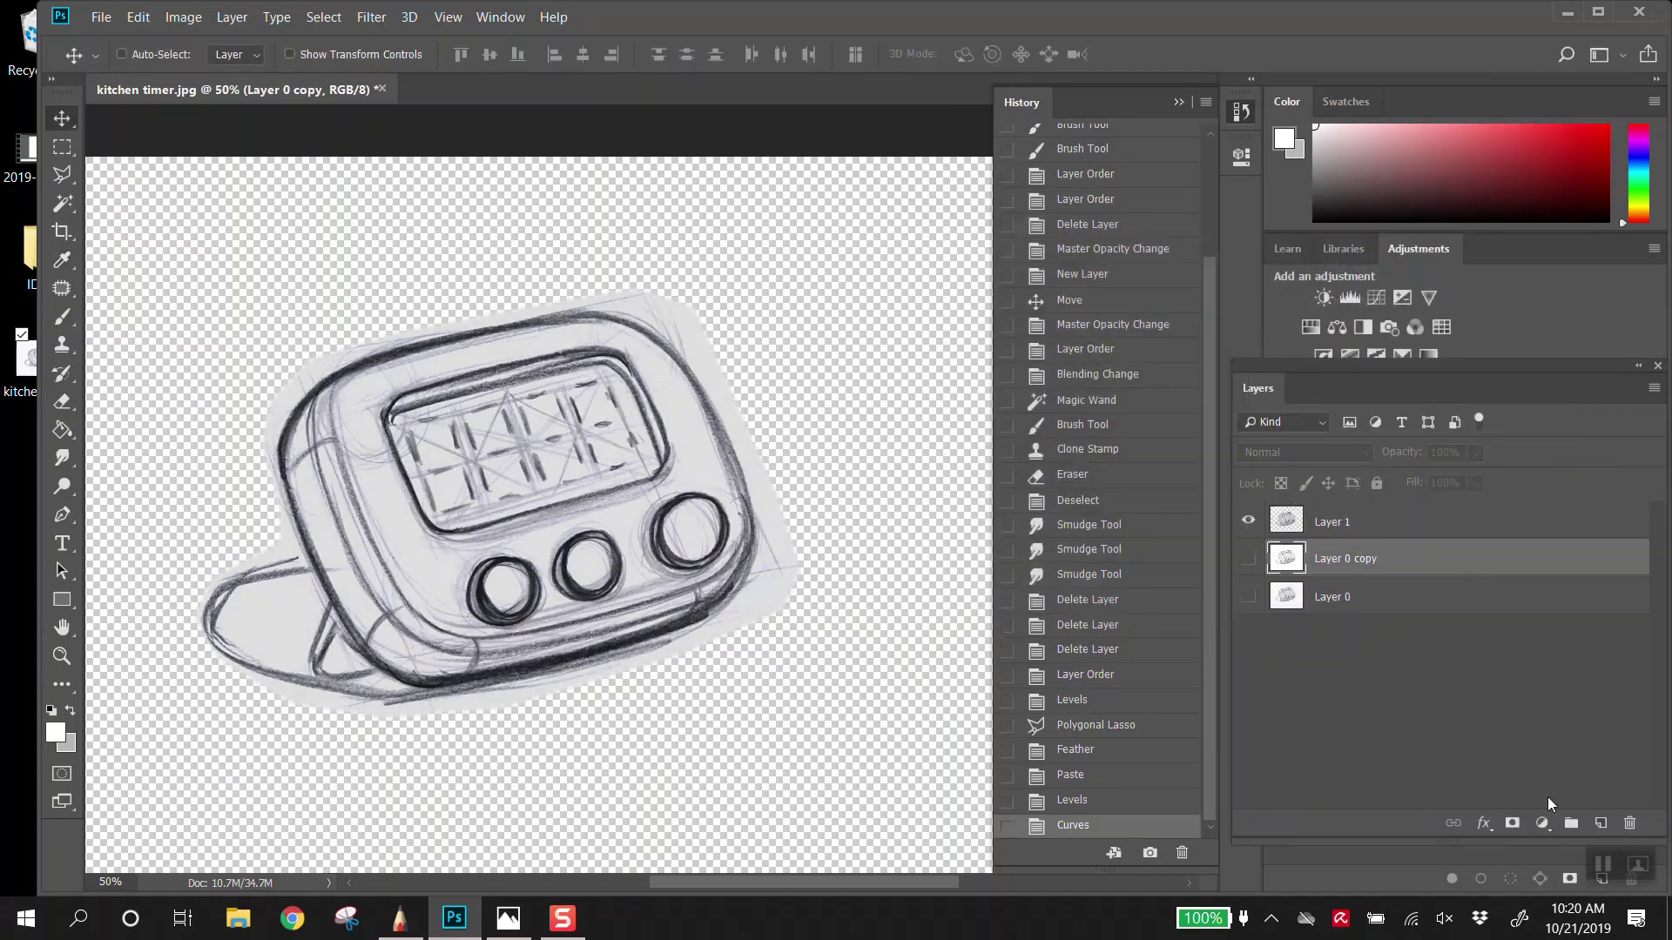
click(1599, 821)
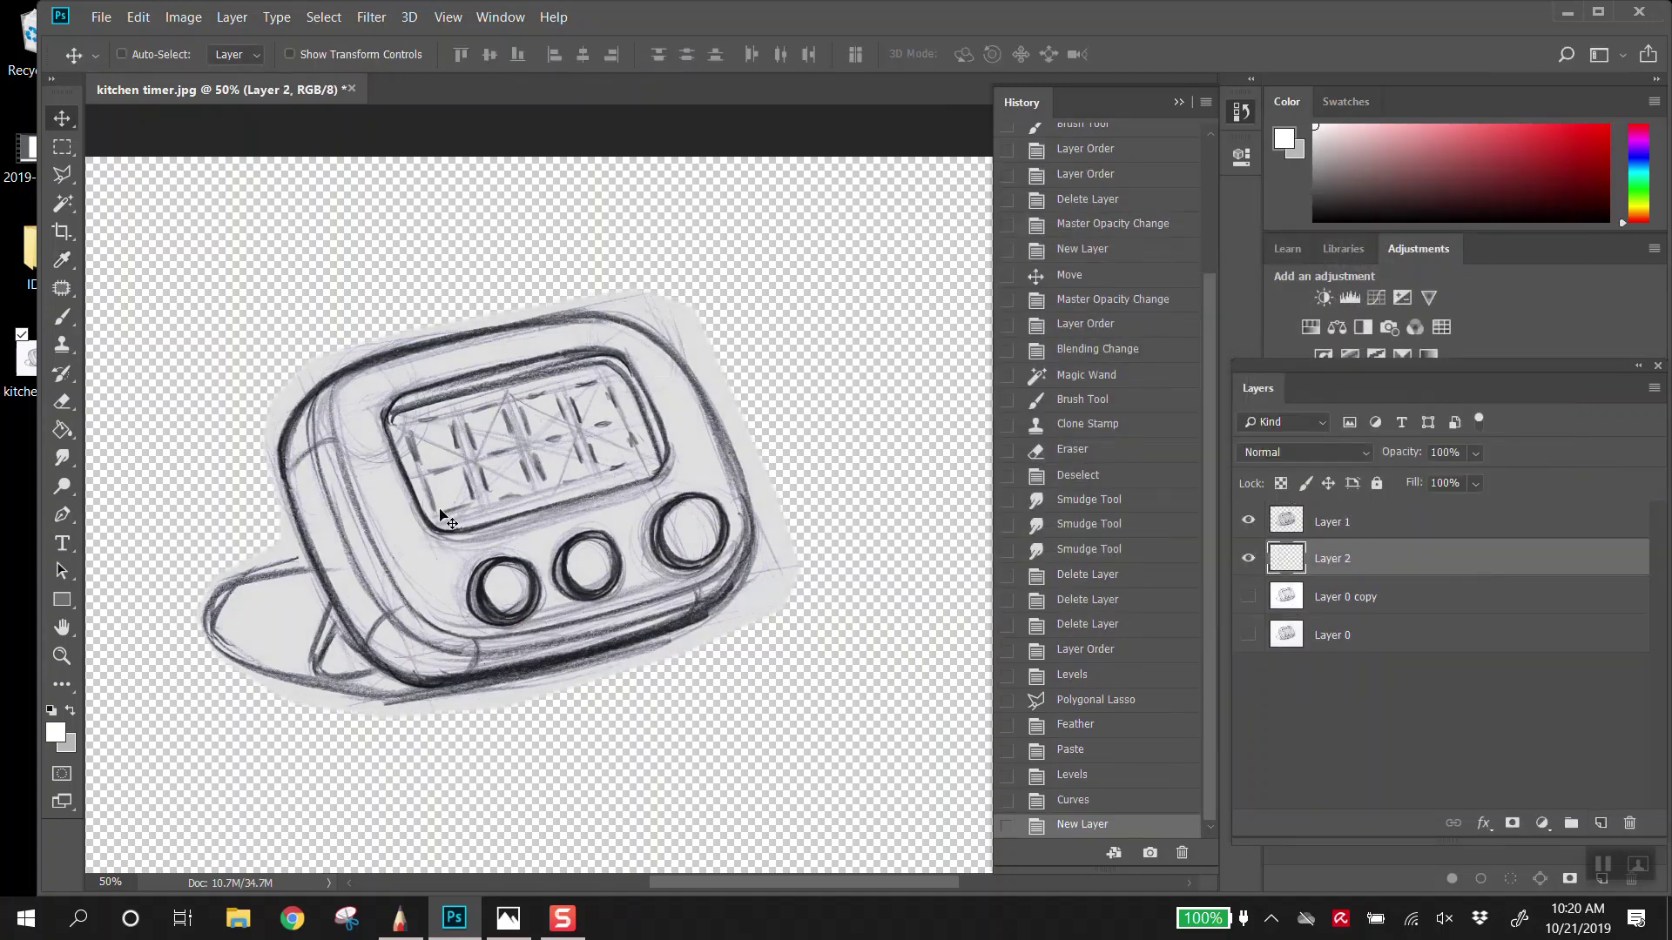
click(62, 429)
click(277, 296)
key(ctrl+minus)
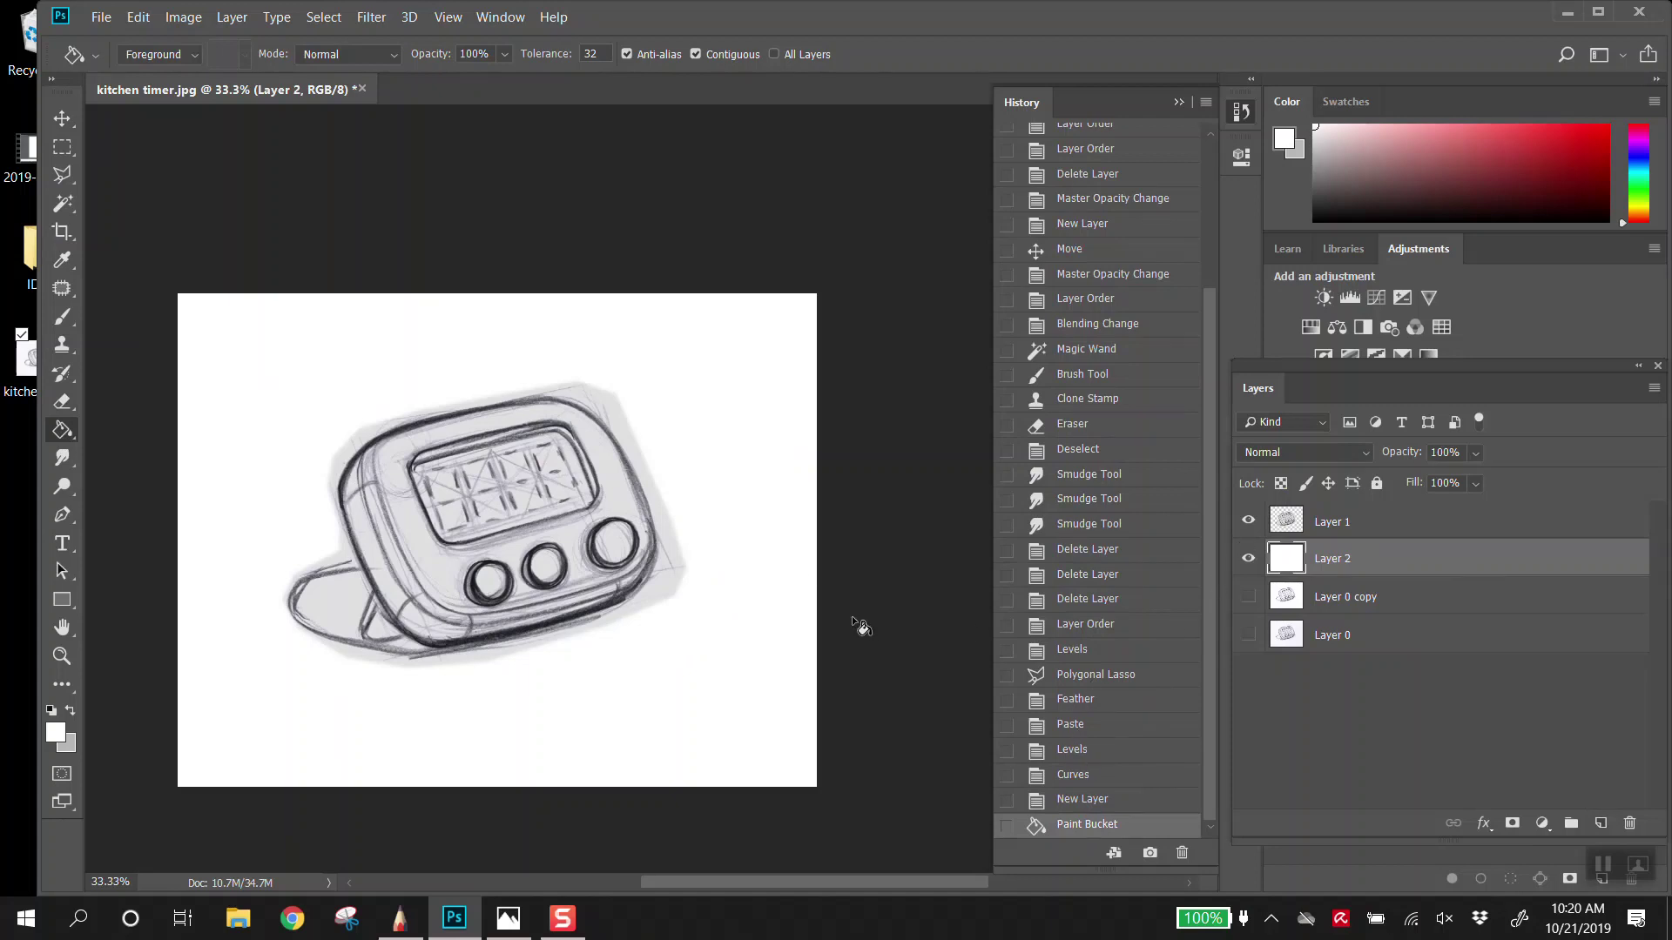
Step: Preview whitening Layer 1's grey paper by sampling it as the Levels white point, and discard the adjustment
key(v)
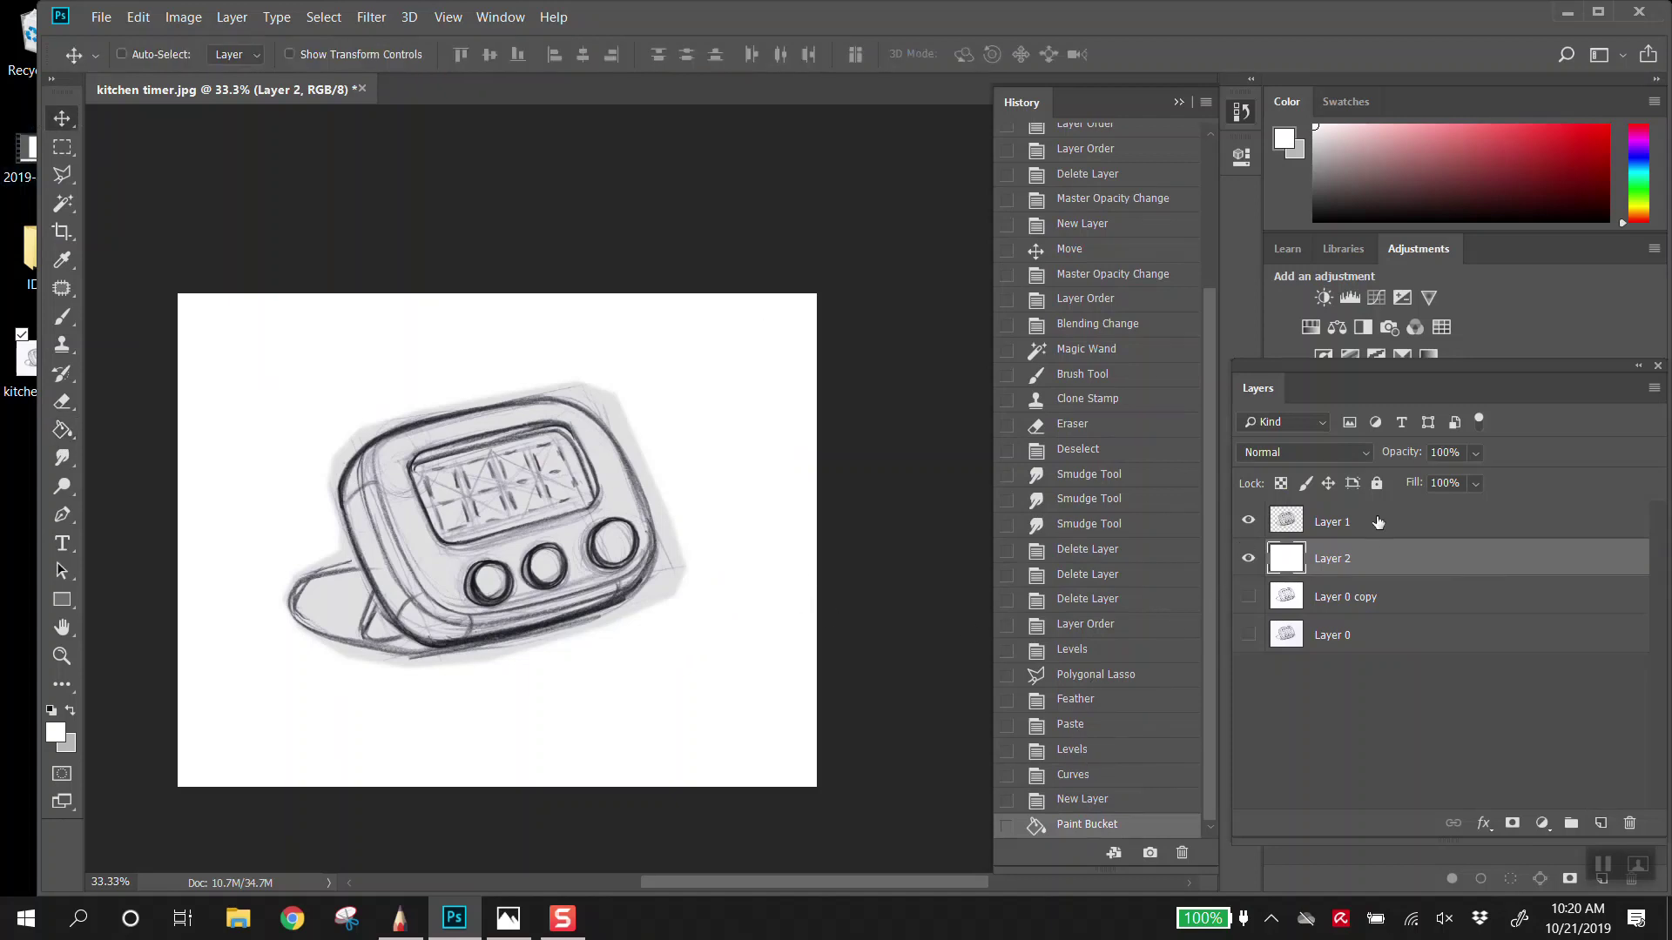
click(1381, 520)
key(ctrl+l)
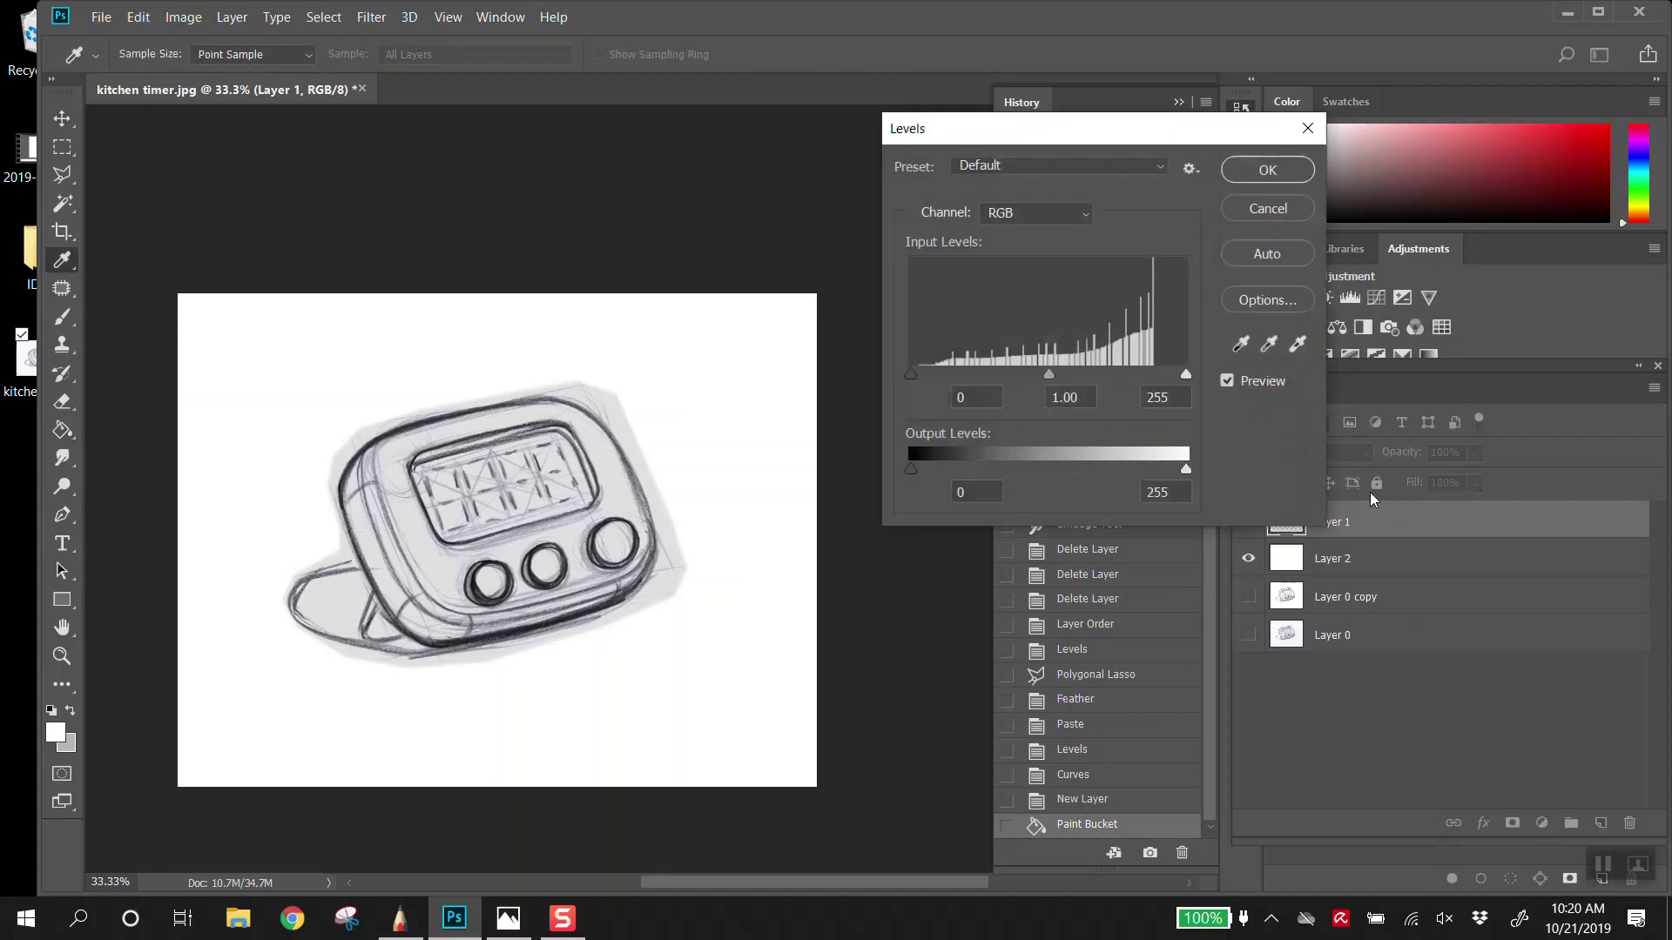
click(1298, 344)
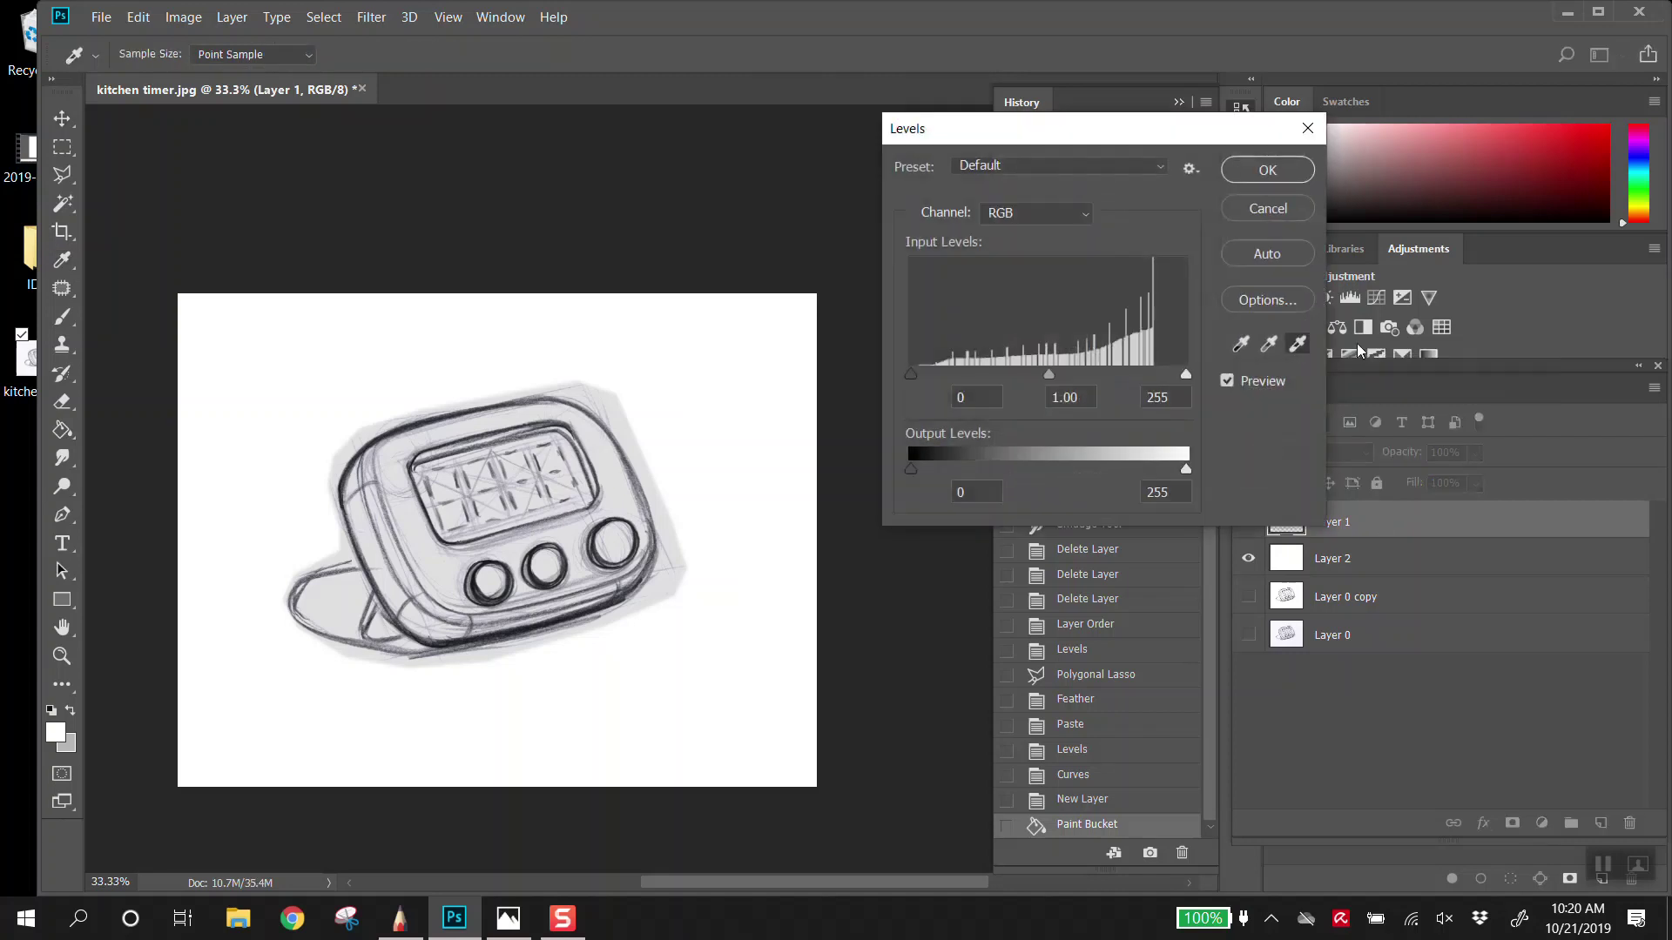
click(620, 472)
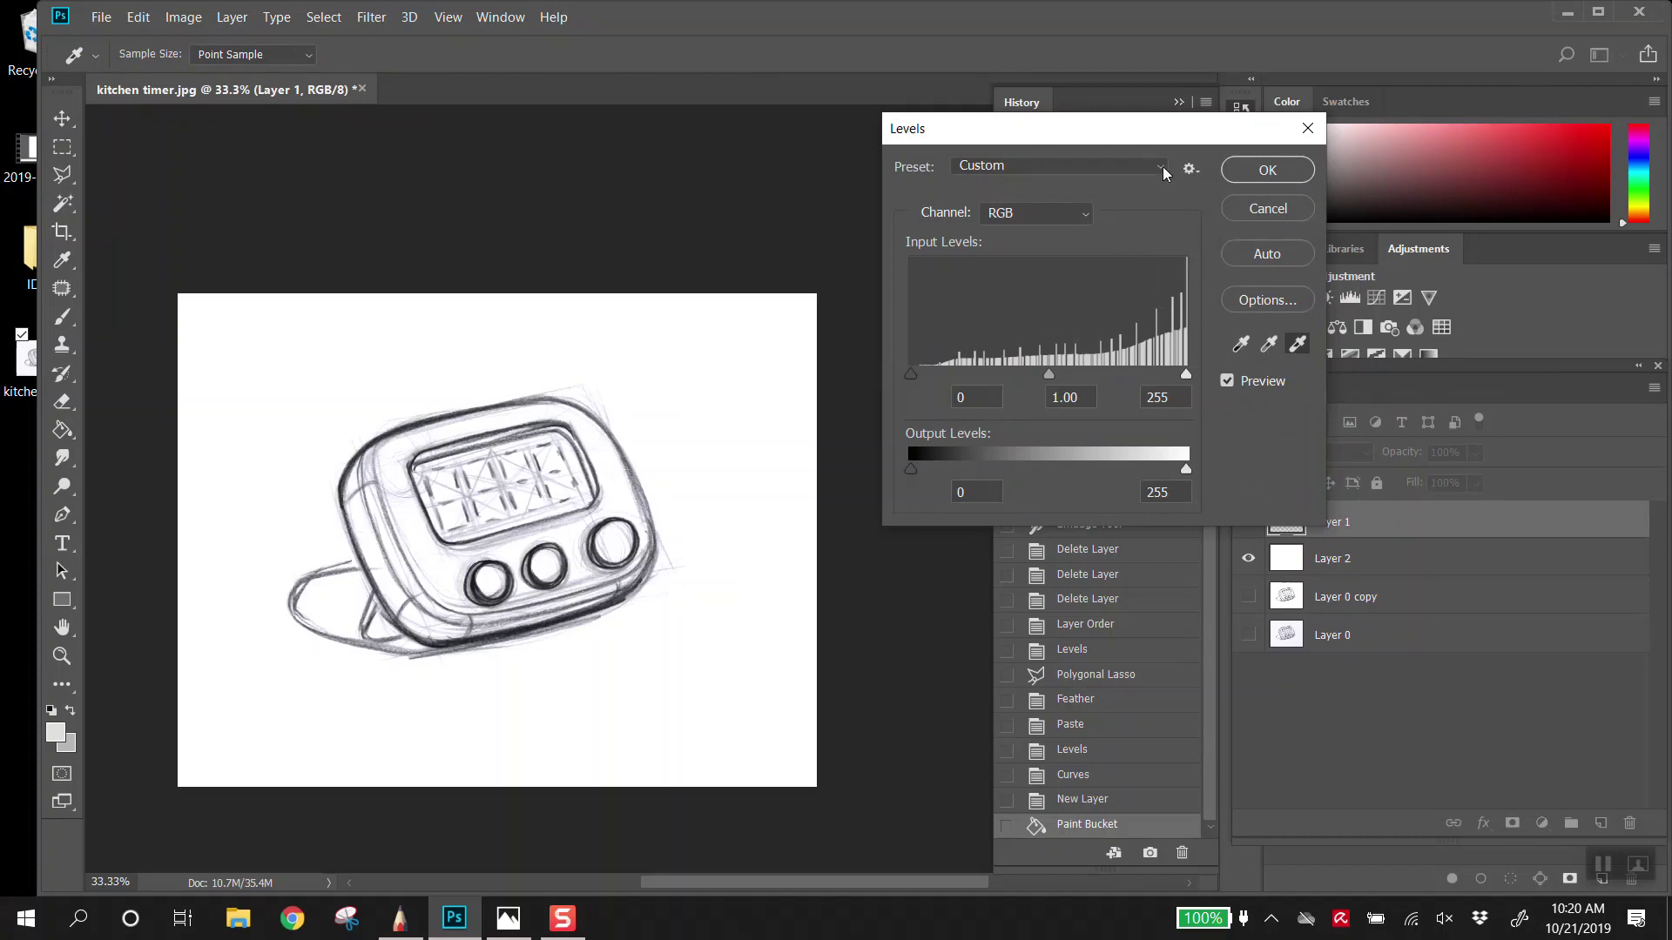
click(1266, 211)
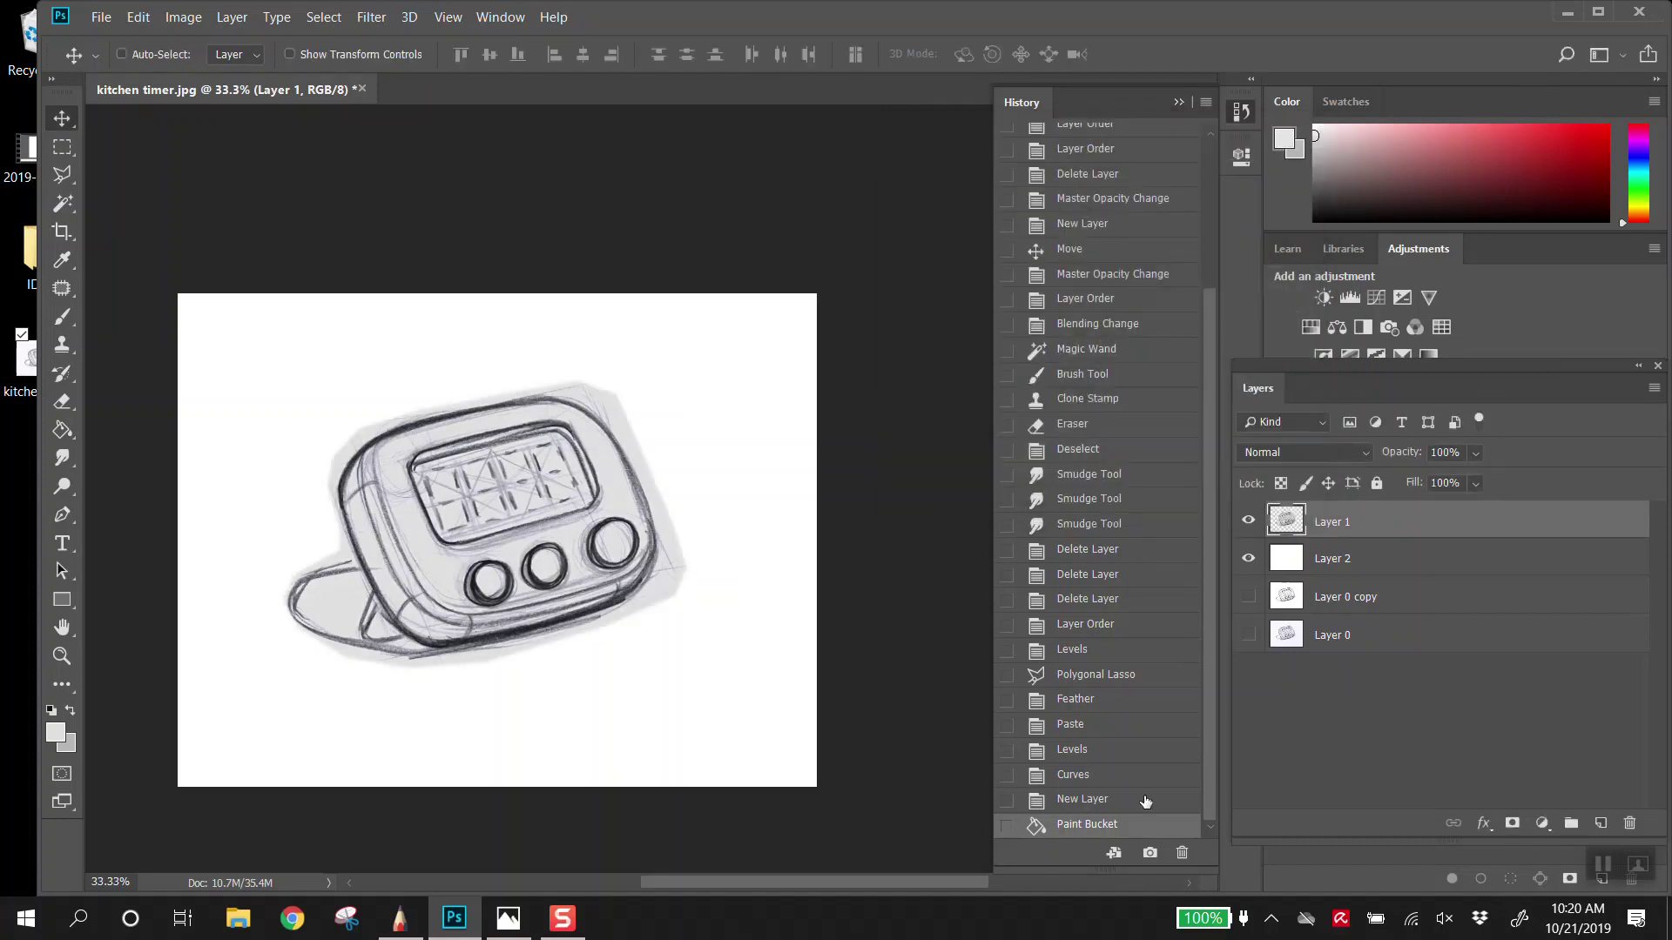
Step: Revert the document to the history state just after the paste, and move the timer slightly down and to the right
click(1087, 754)
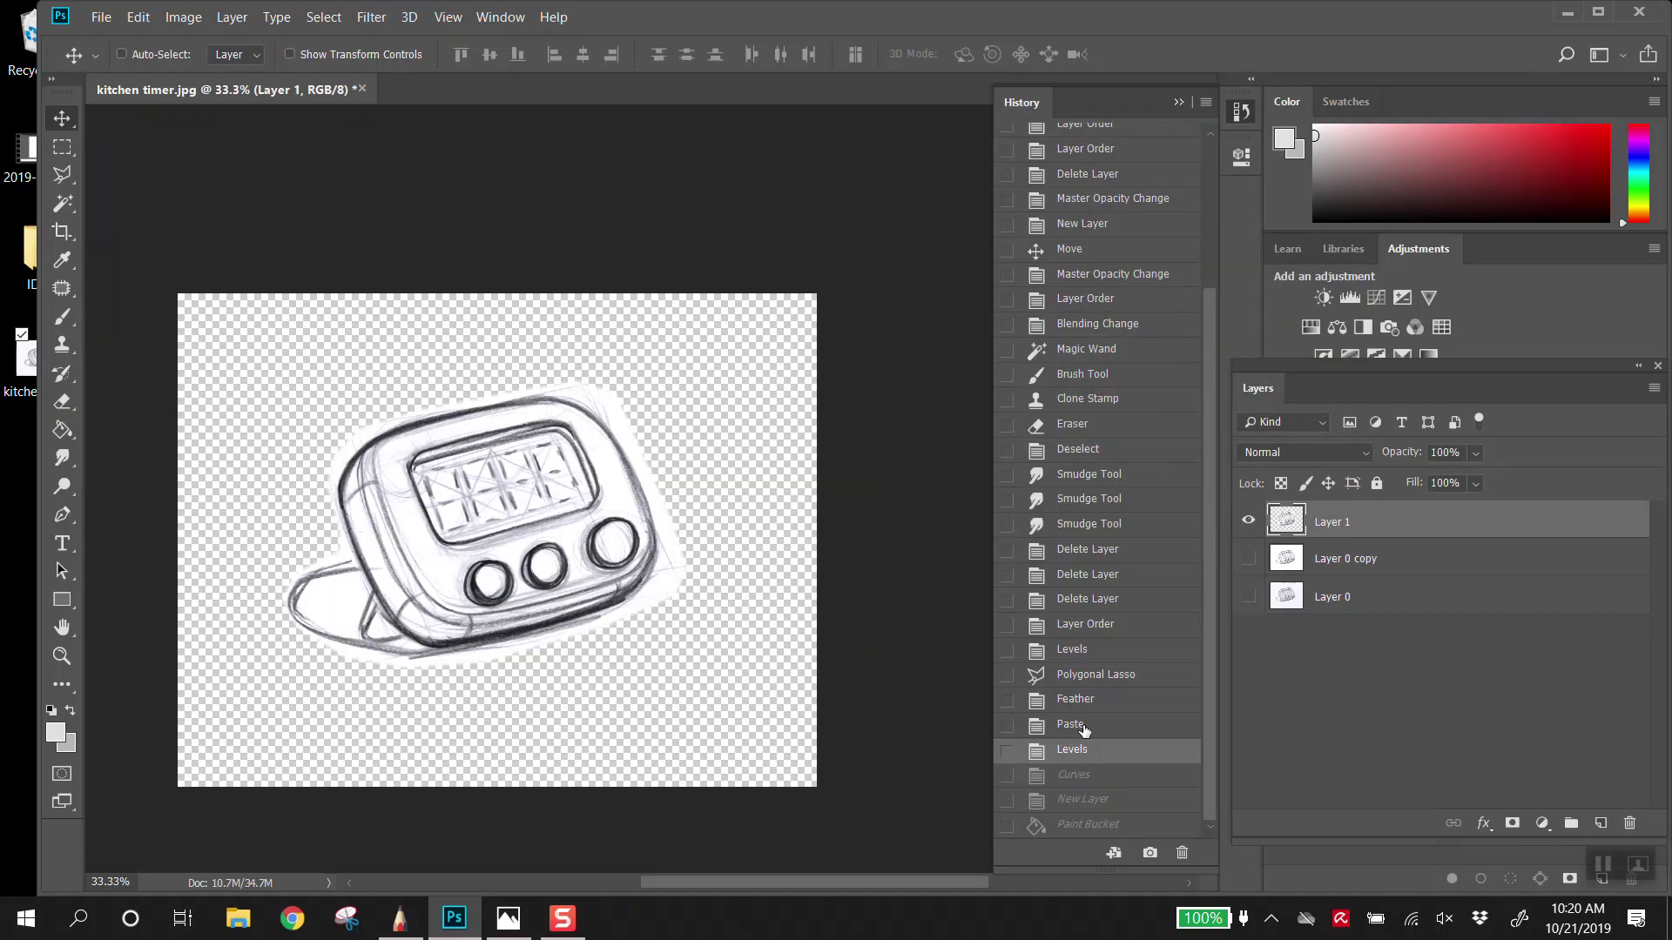
click(1087, 731)
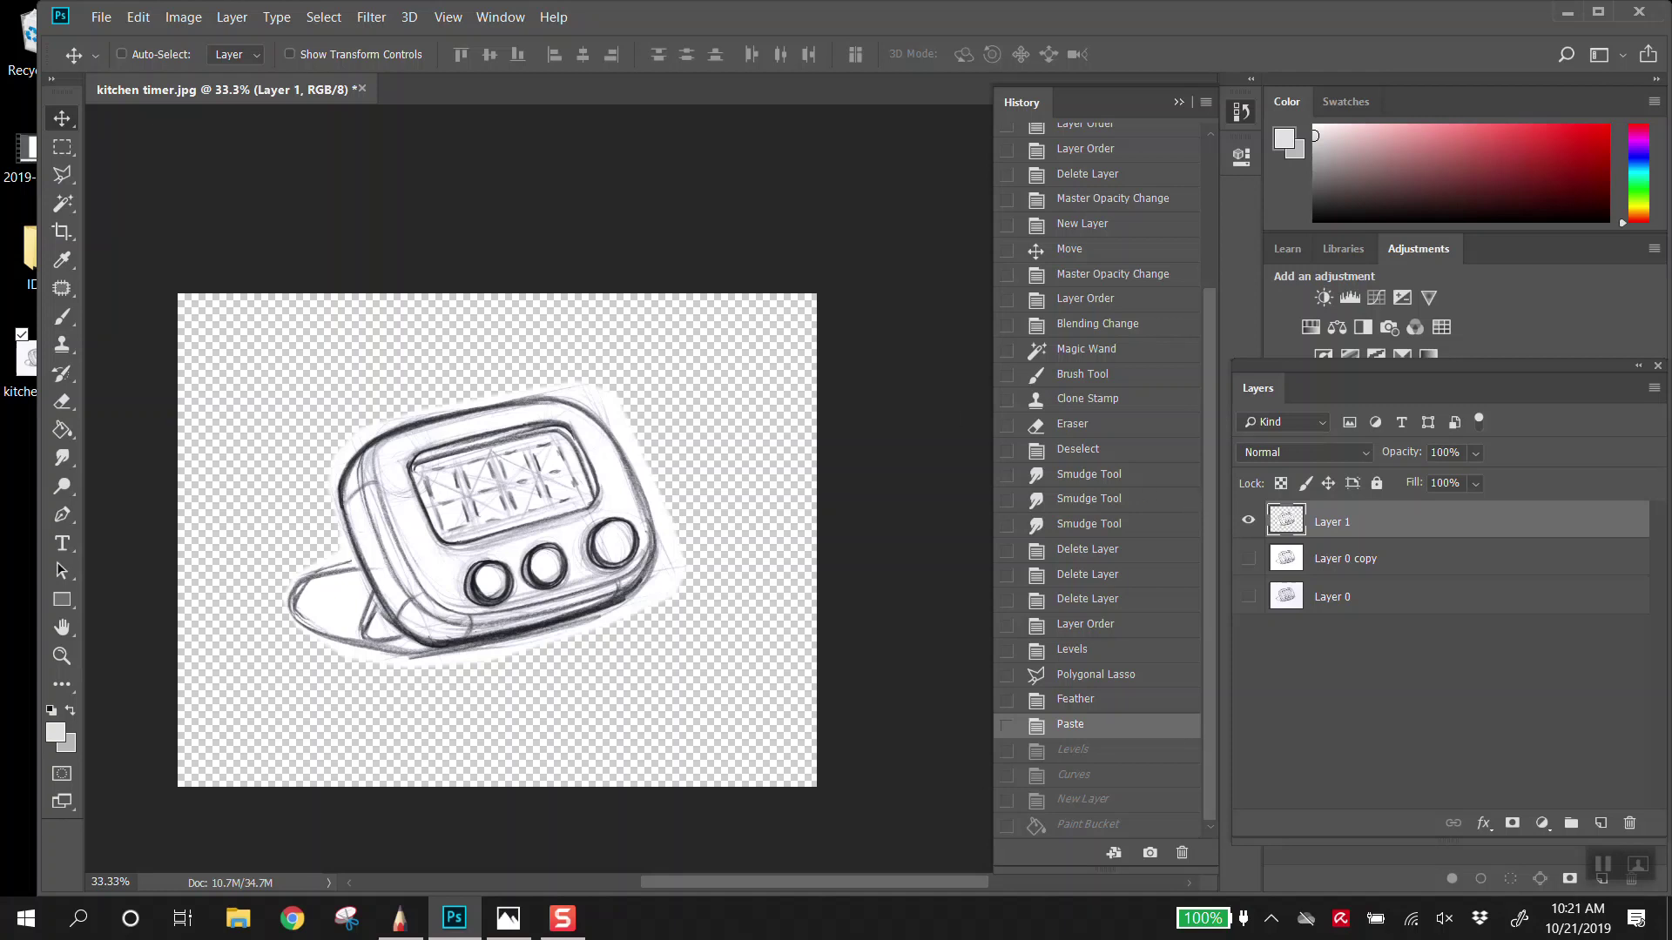
mouse_move(459, 533)
mouse_down()
mouse_move(485, 427)
mouse_move(481, 626)
mouse_move(481, 569)
mouse_up()
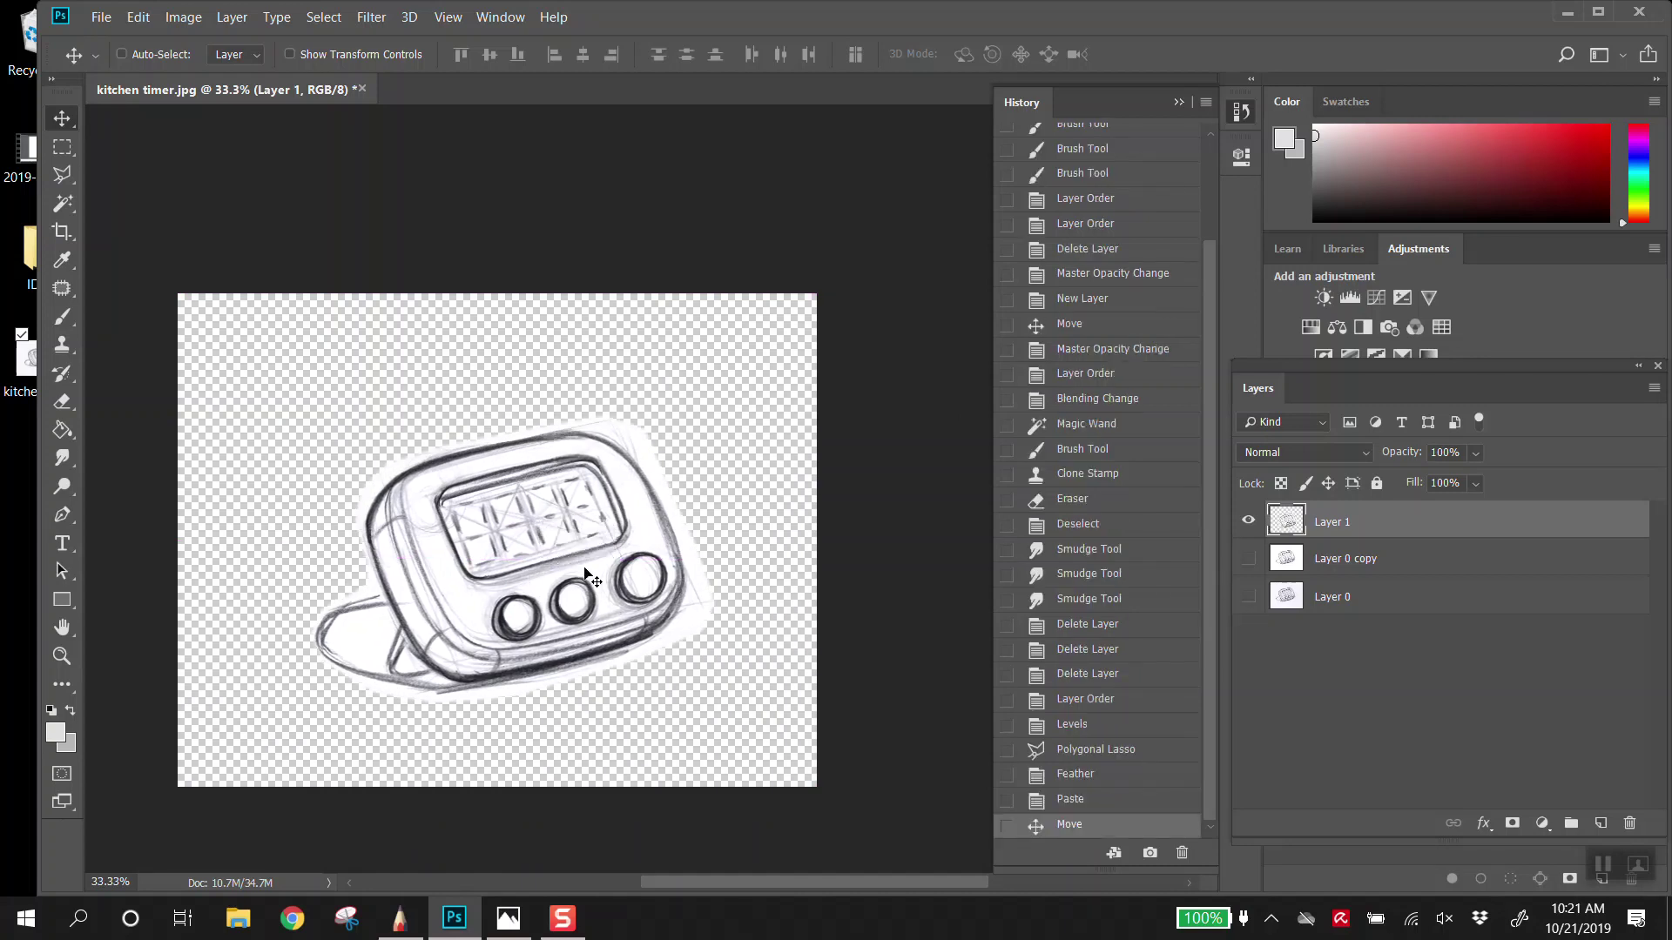
Step: Move the timer on Layer 1 to the lower-left area of the canvas
drag(582, 574, 555, 565)
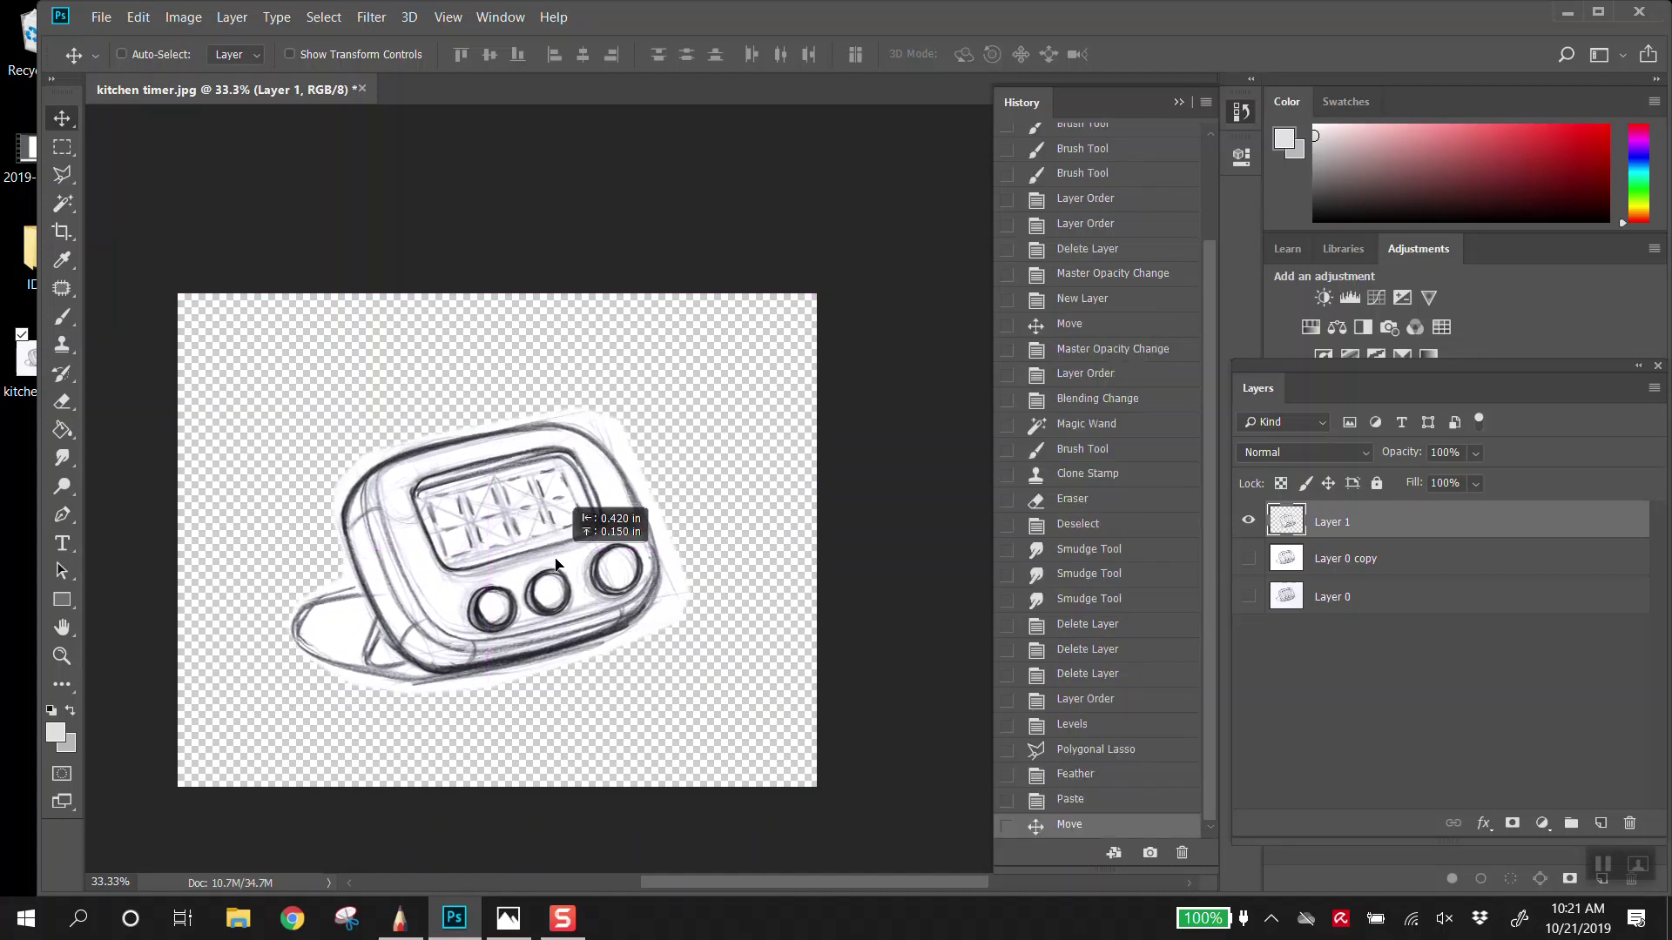
right_click(67, 120)
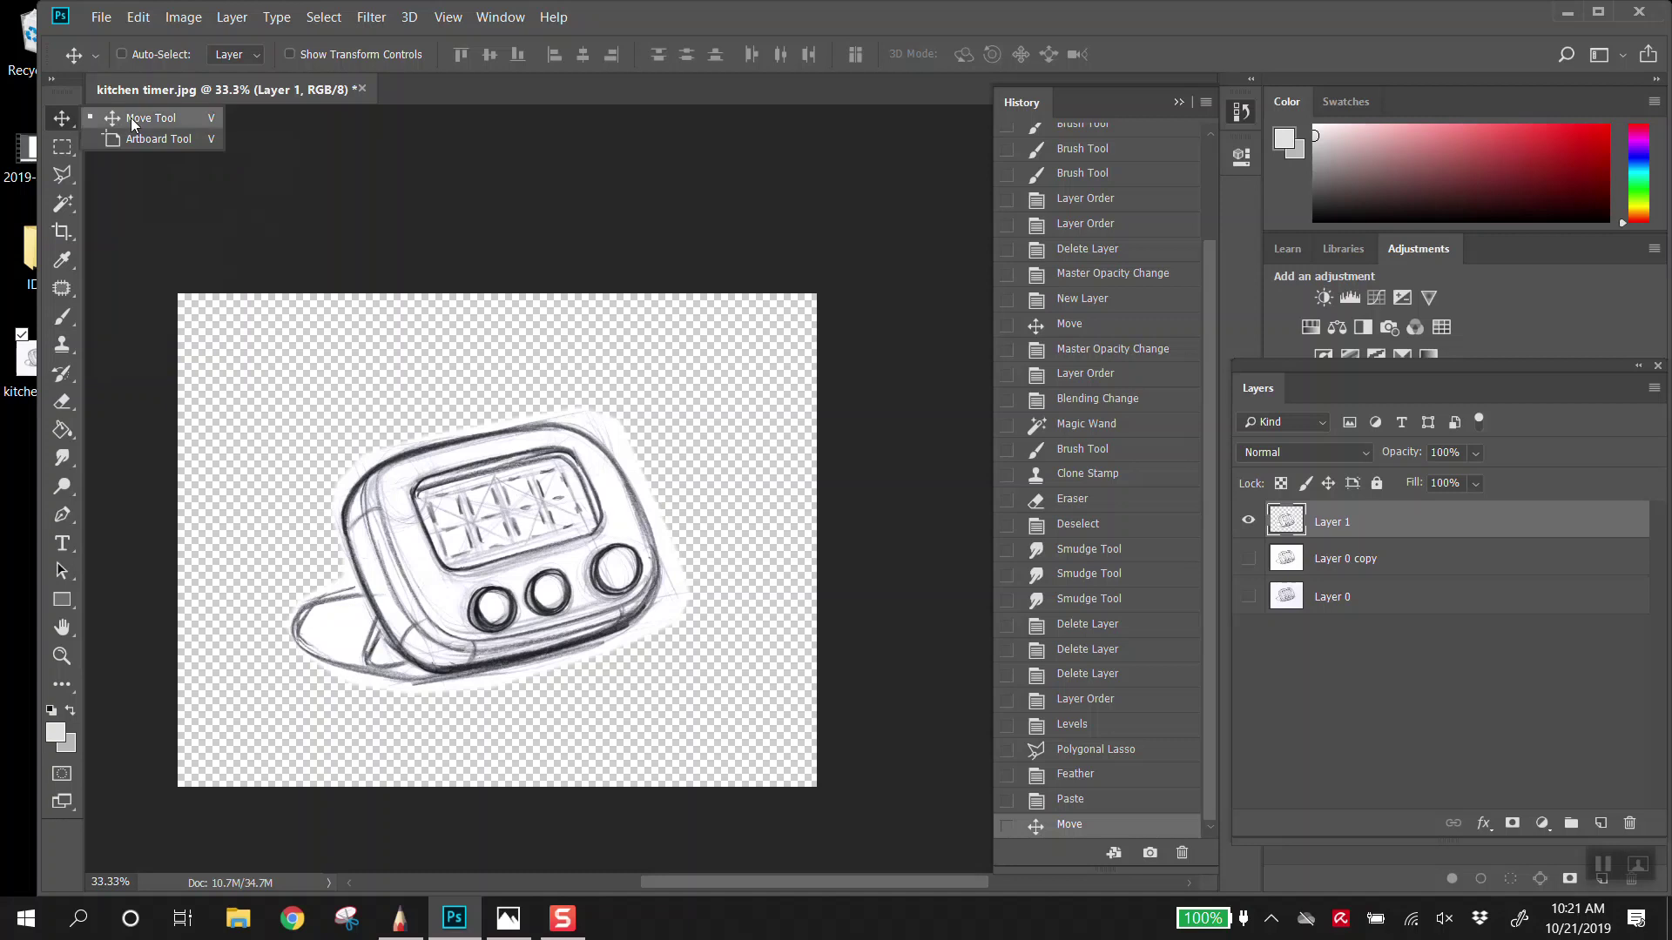
click(62, 118)
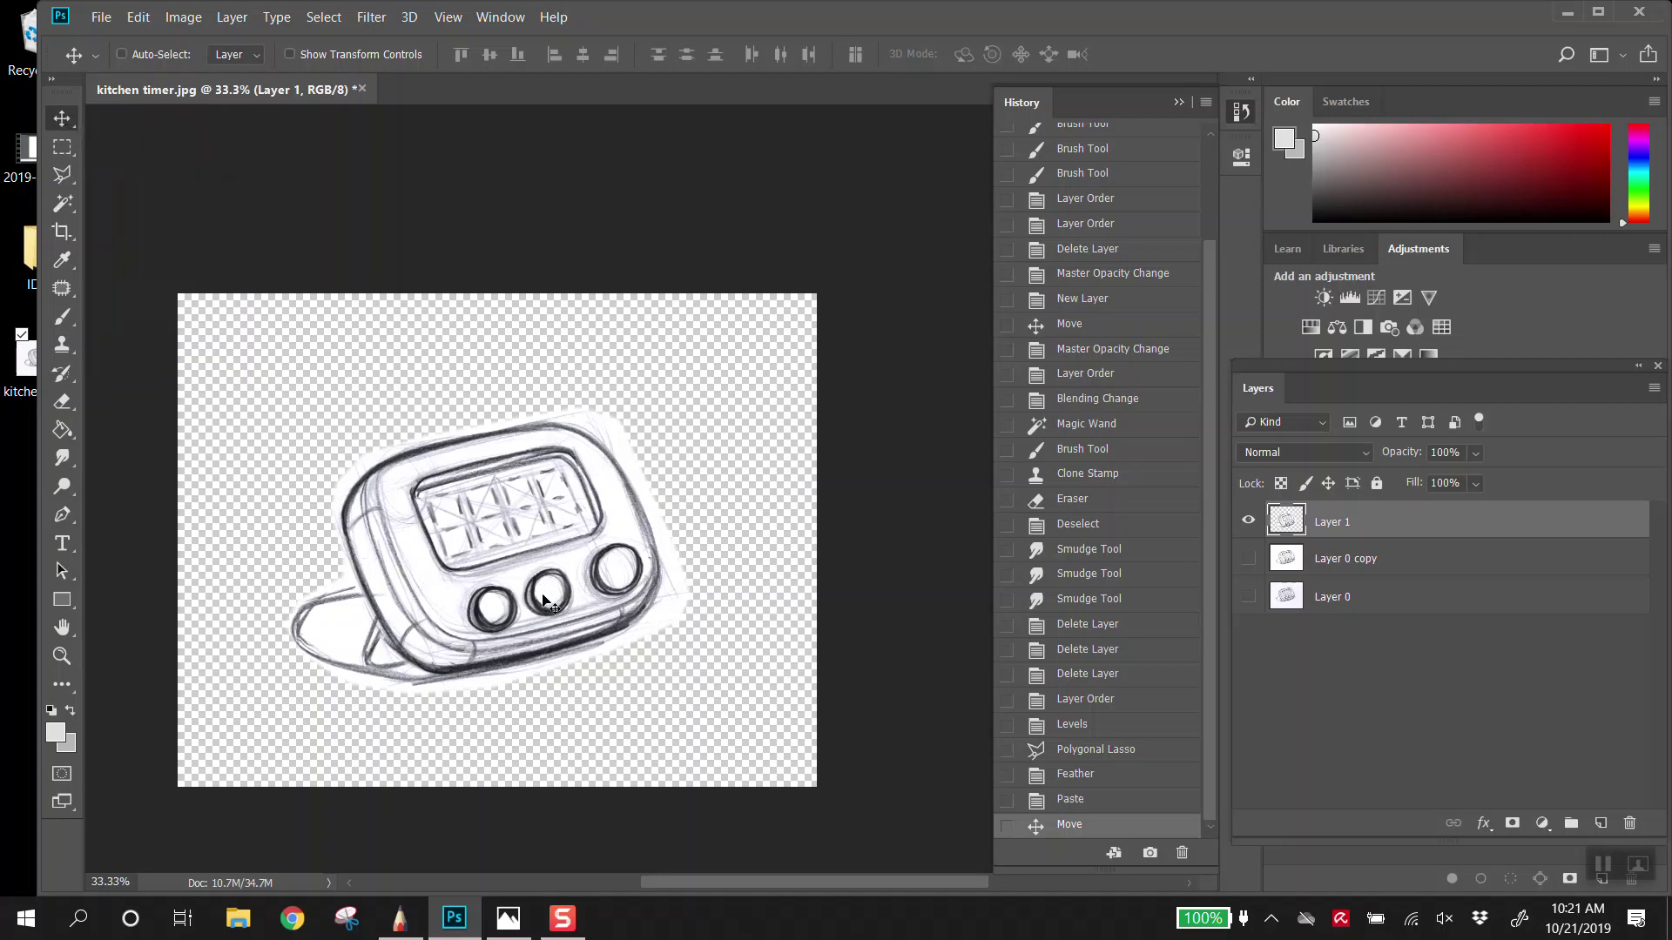
drag(614, 577, 518, 618)
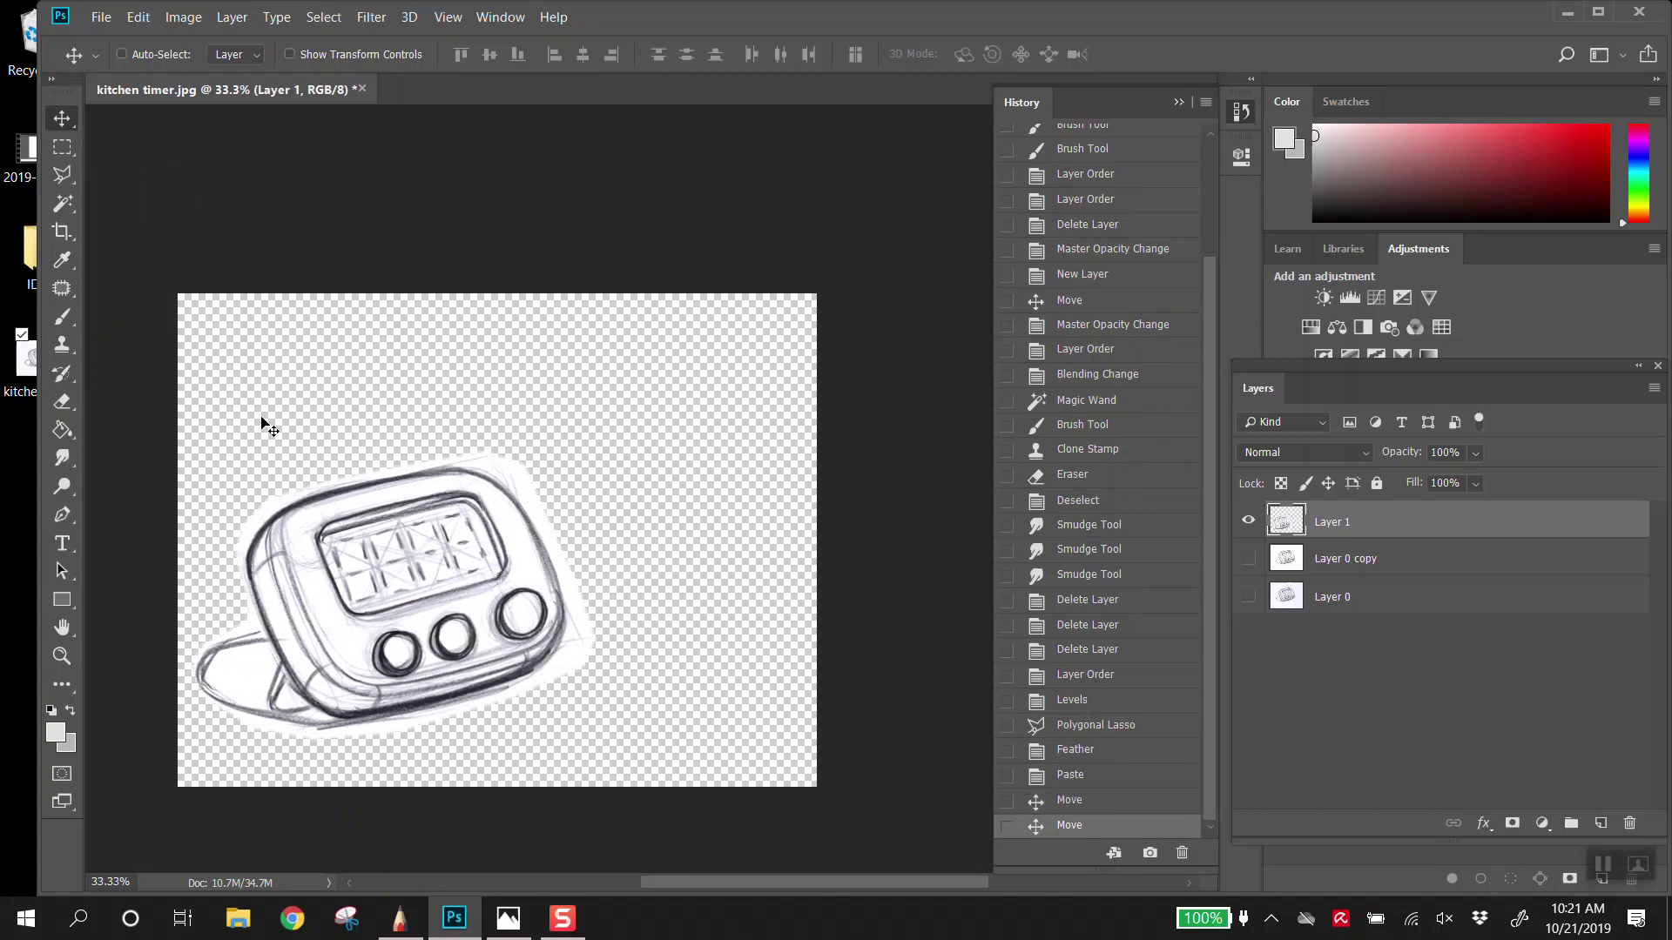
Step: Shrink the eraser to 60 px and erase the stray upper line above the timer's stand on Layer 1
click(62, 401)
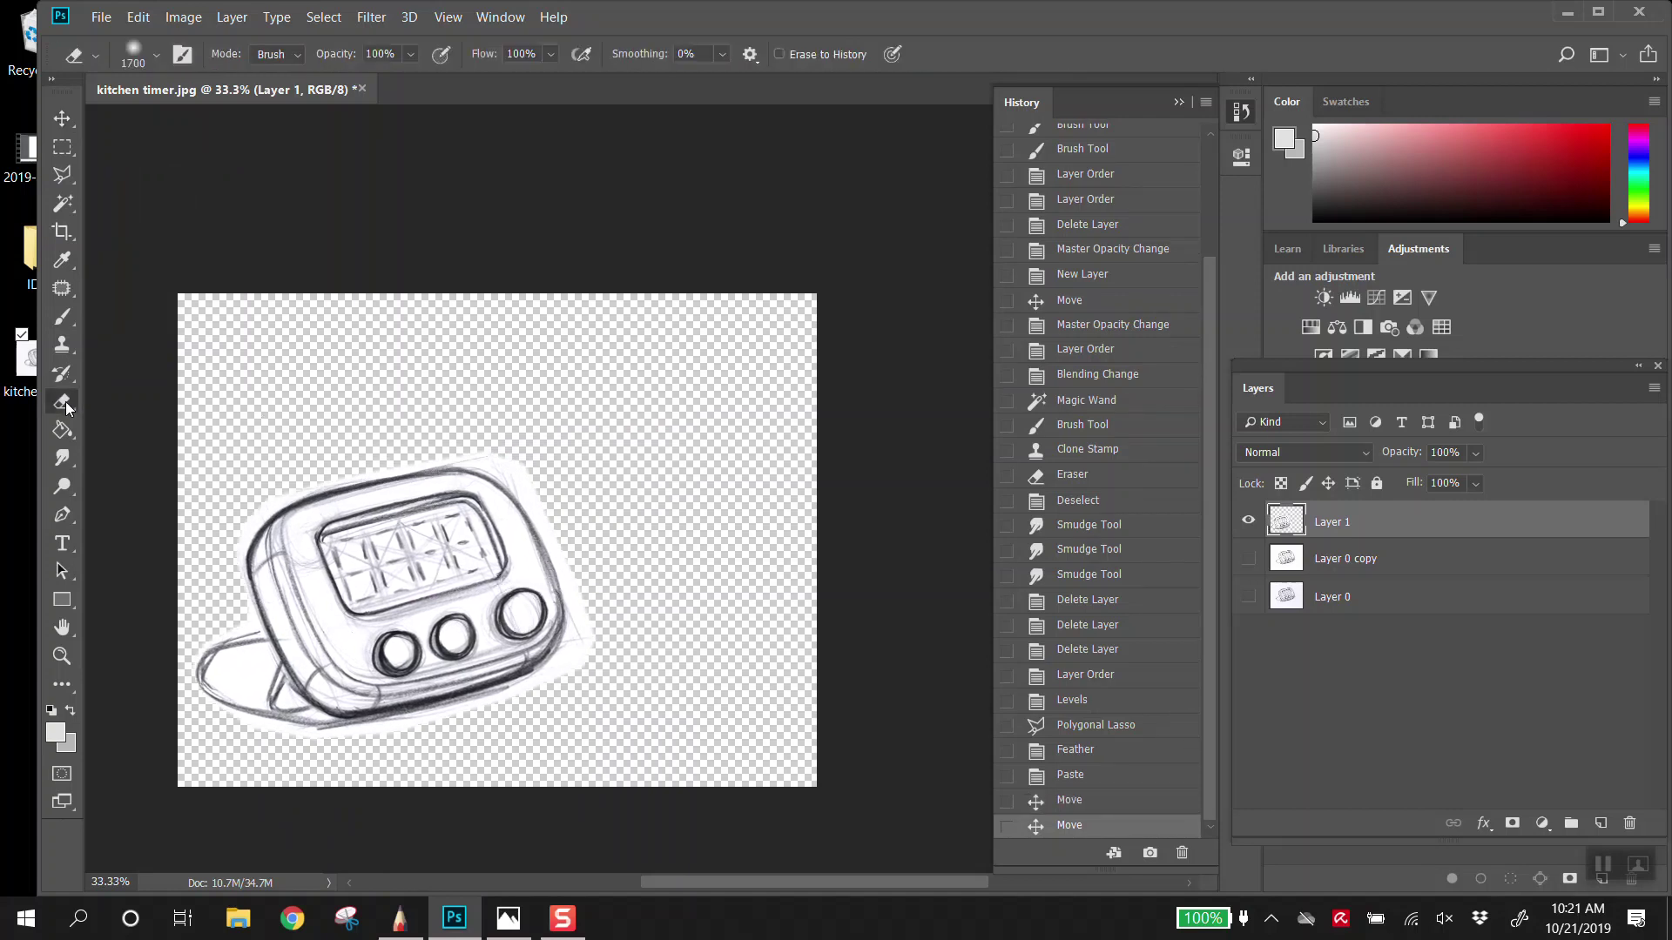
key(bracketleft)
key(bracketleft)
key(bracketleft)
key(bracketleft)
key(bracketleft)
key(bracketleft)
key(bracketleft)
key(bracketleft)
key(bracketleft)
key(bracketleft)
key(bracketleft)
key(bracketleft)
key(bracketleft)
key(bracketleft)
key(bracketleft)
scroll(268, 650, up, 7)
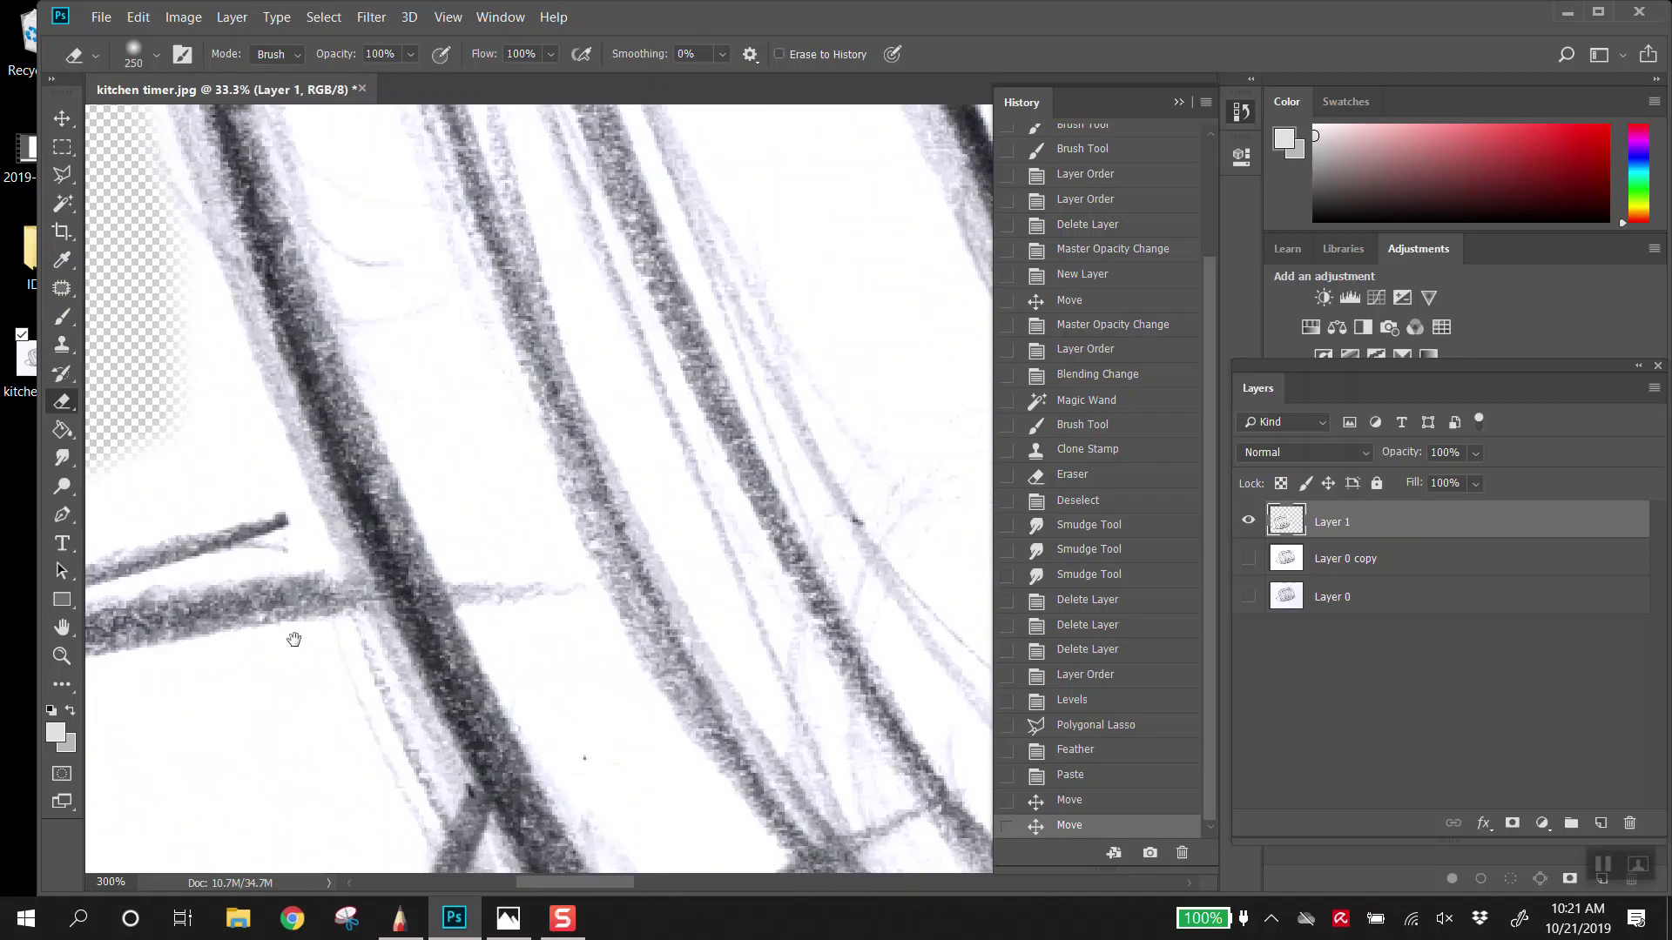
drag(294, 640, 578, 571)
key(bracketleft)
key(bracketleft)
key(bracketleft)
key(bracketleft)
key(bracketleft)
key(bracketleft)
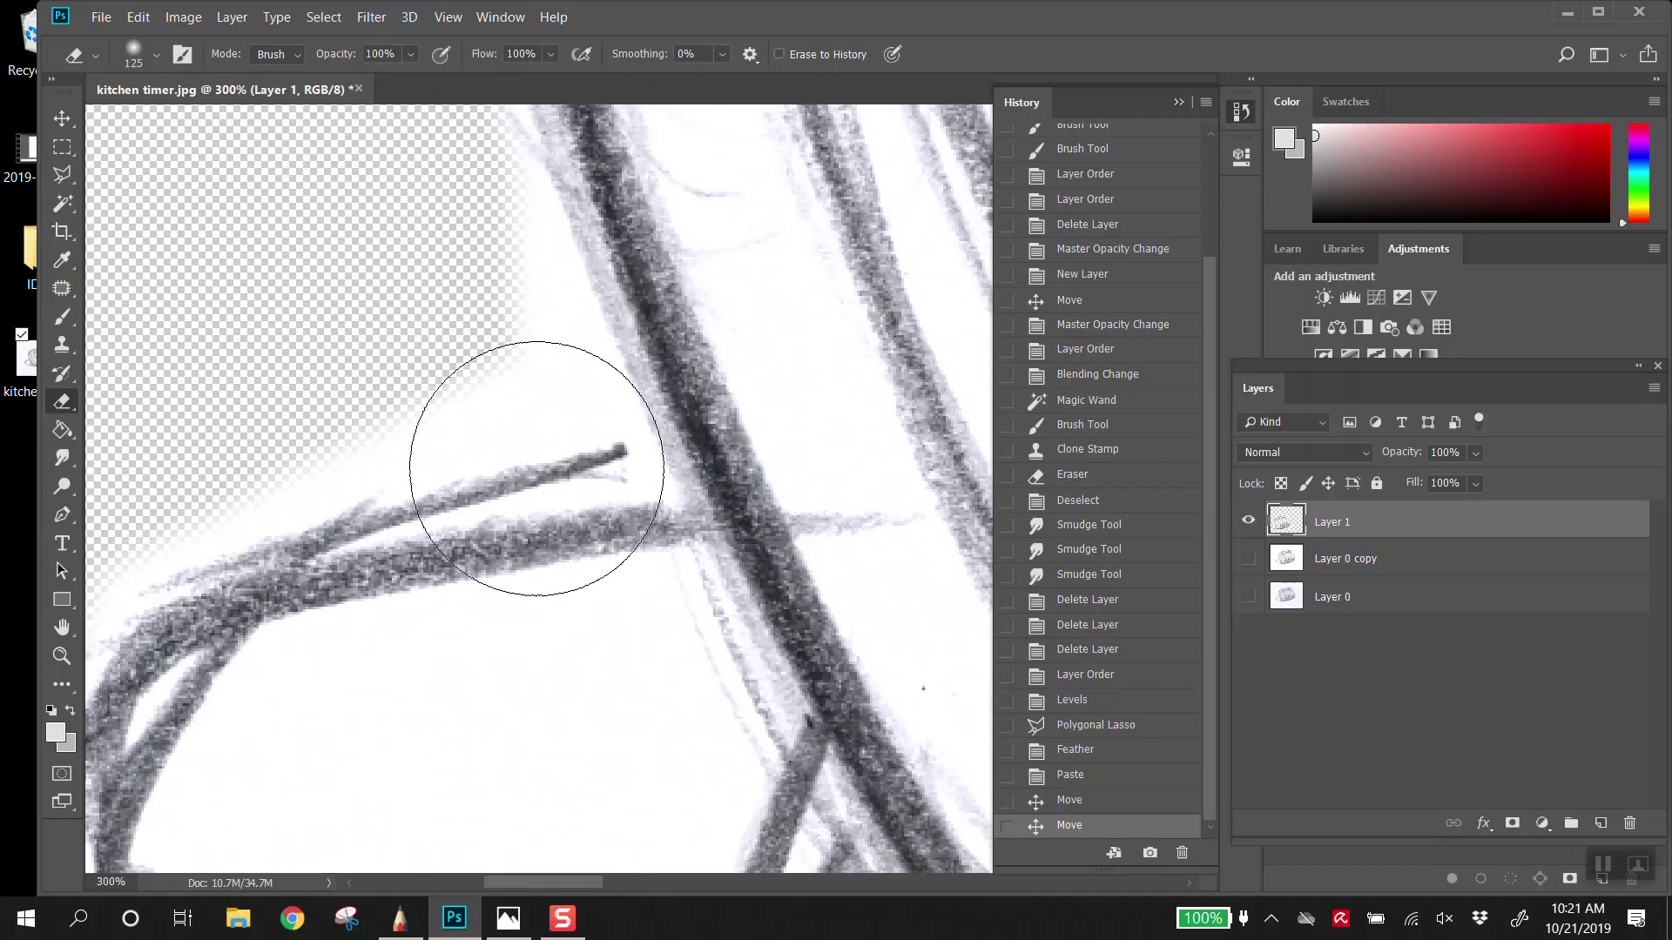
key(bracketleft)
key(bracketleft)
key(bracketleft)
mouse_move(583, 436)
mouse_down()
mouse_move(526, 418)
mouse_move(227, 473)
mouse_move(463, 462)
mouse_move(560, 418)
mouse_move(199, 484)
mouse_up()
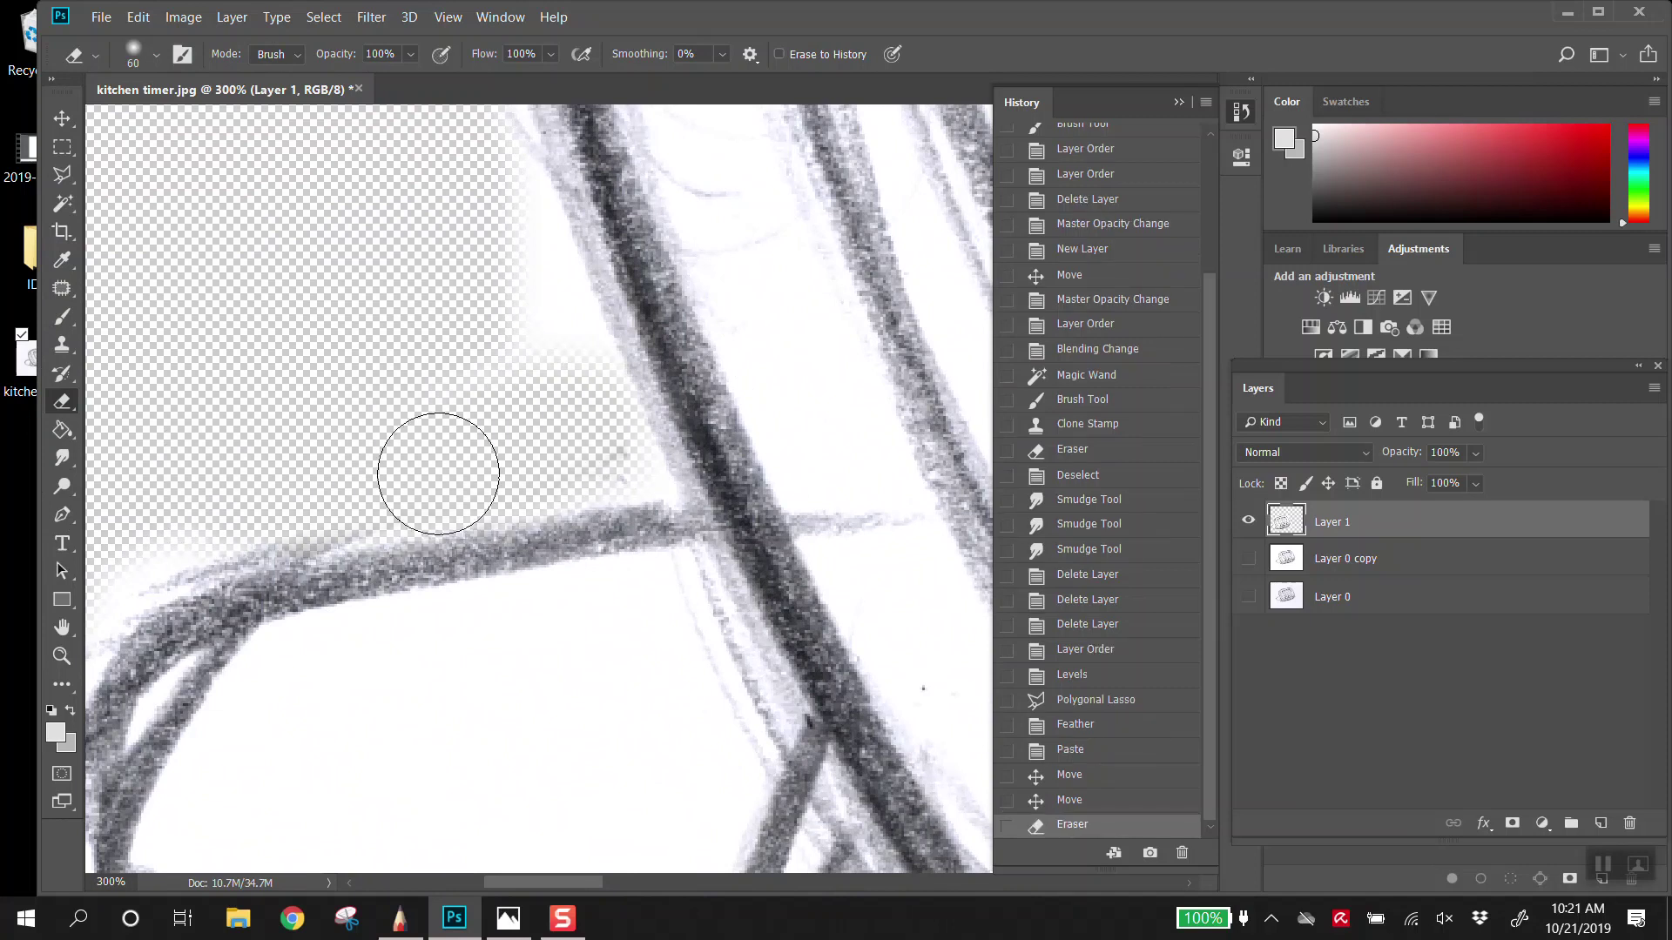
Step: Review the erased area on the whole timer and check the eraser's brush size and hardness settings
alt+click(485, 528)
alt+click(485, 529)
alt+click(485, 528)
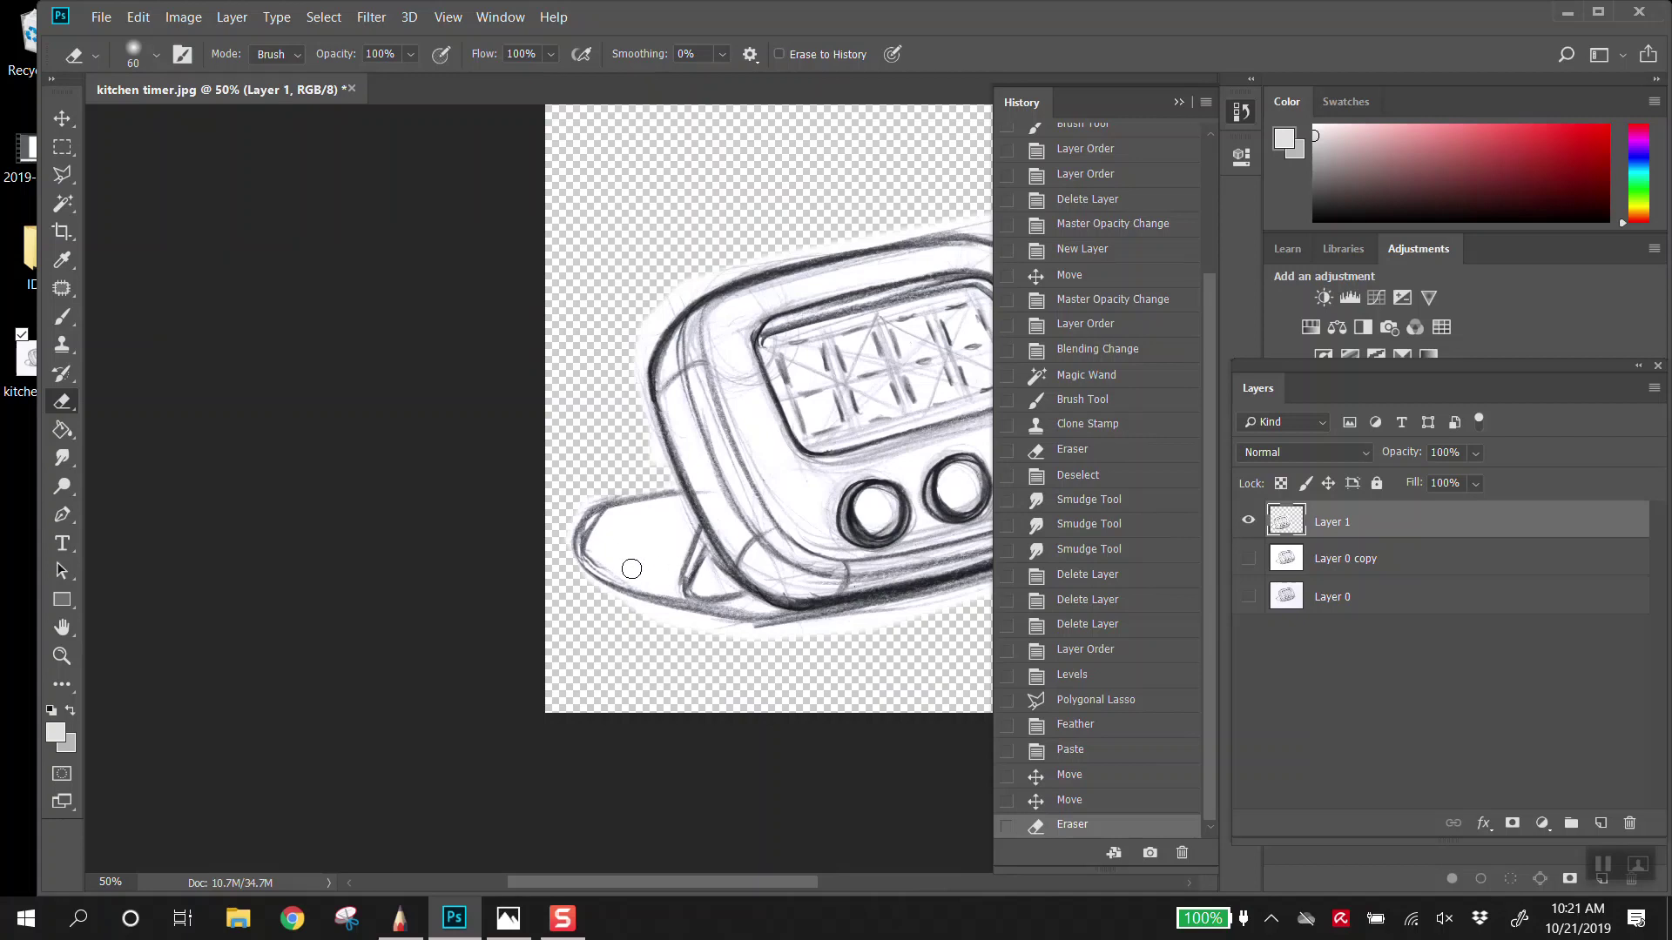
mouse_move(750, 533)
mouse_down()
mouse_move(481, 531)
mouse_move(455, 598)
mouse_up()
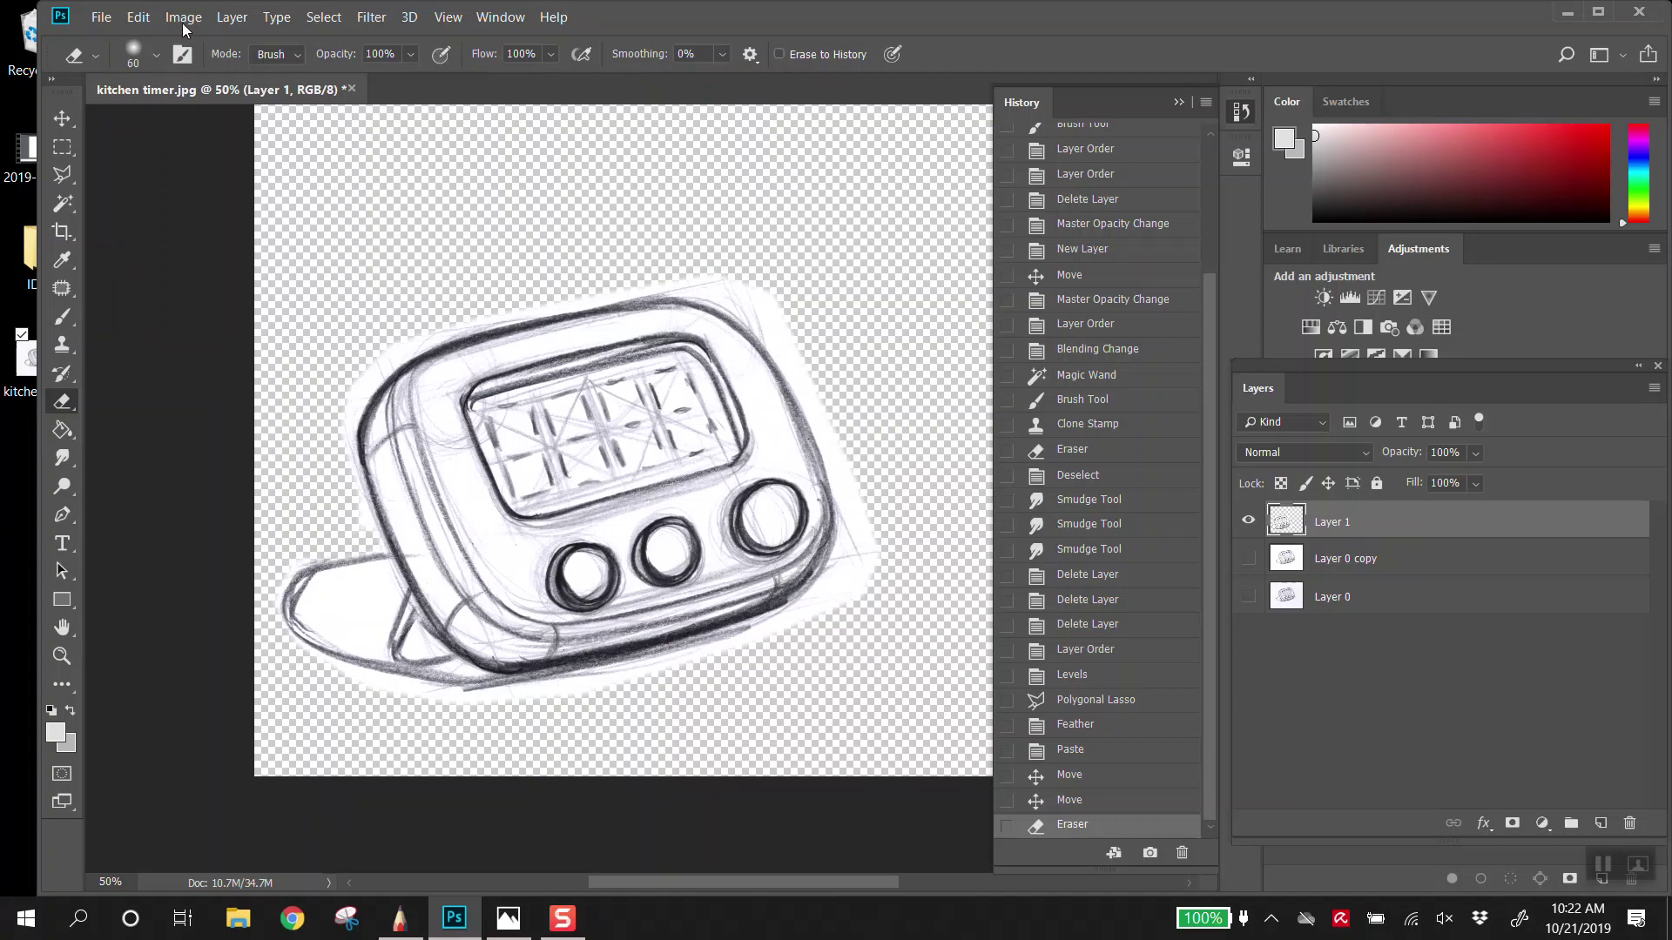
click(159, 56)
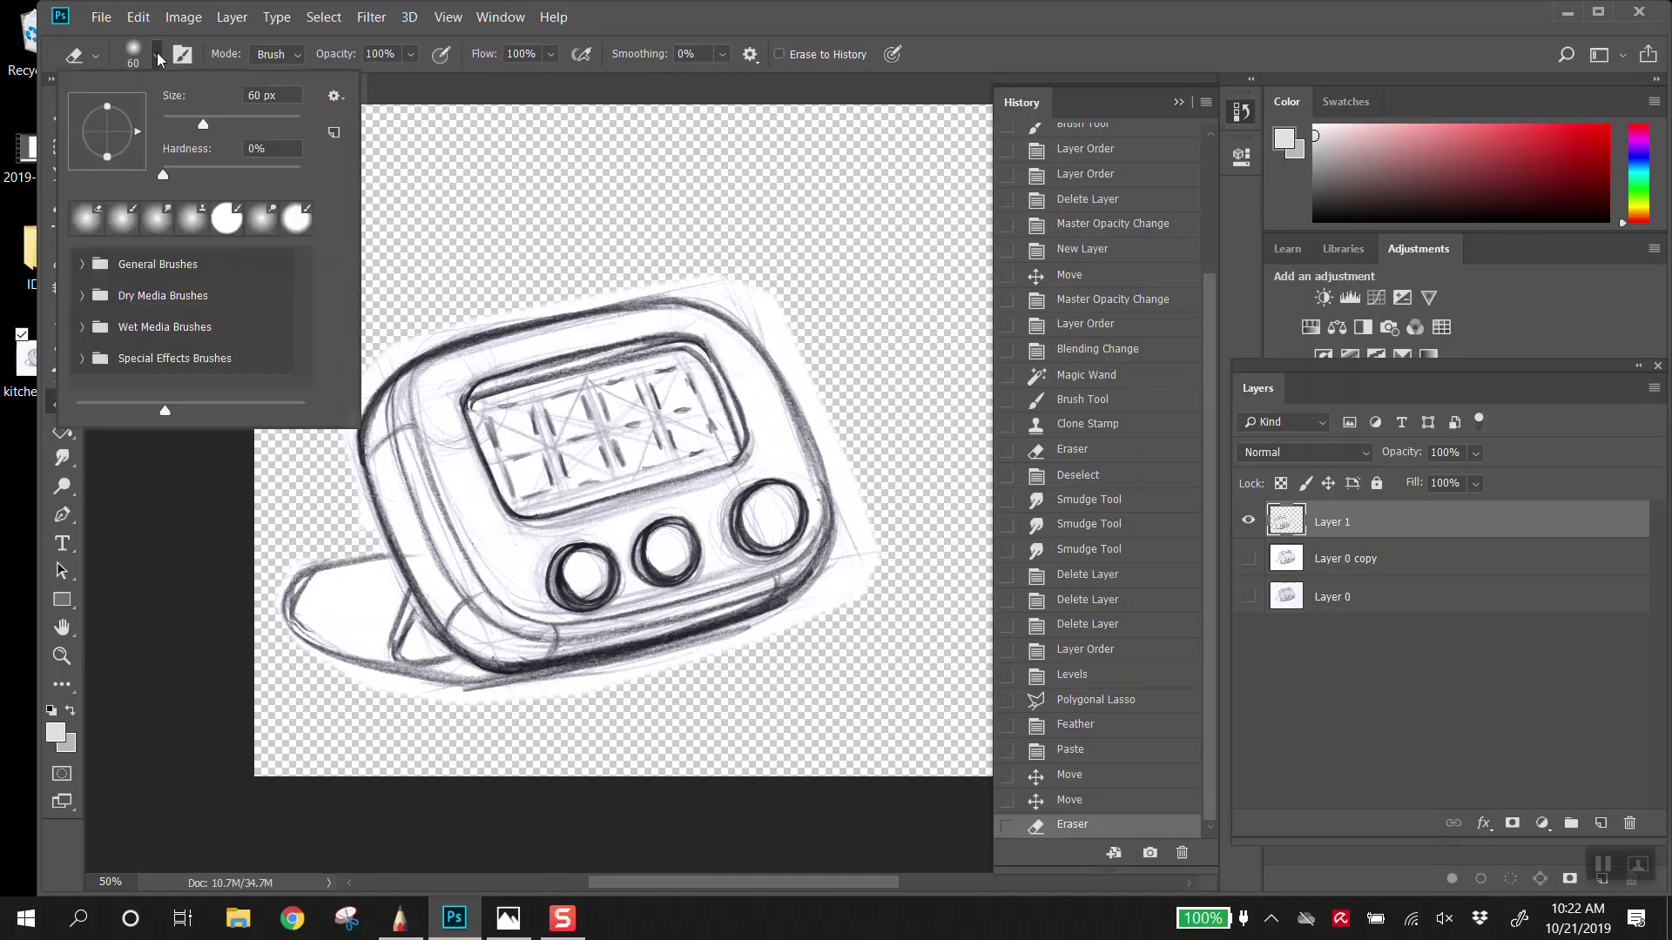
click(149, 55)
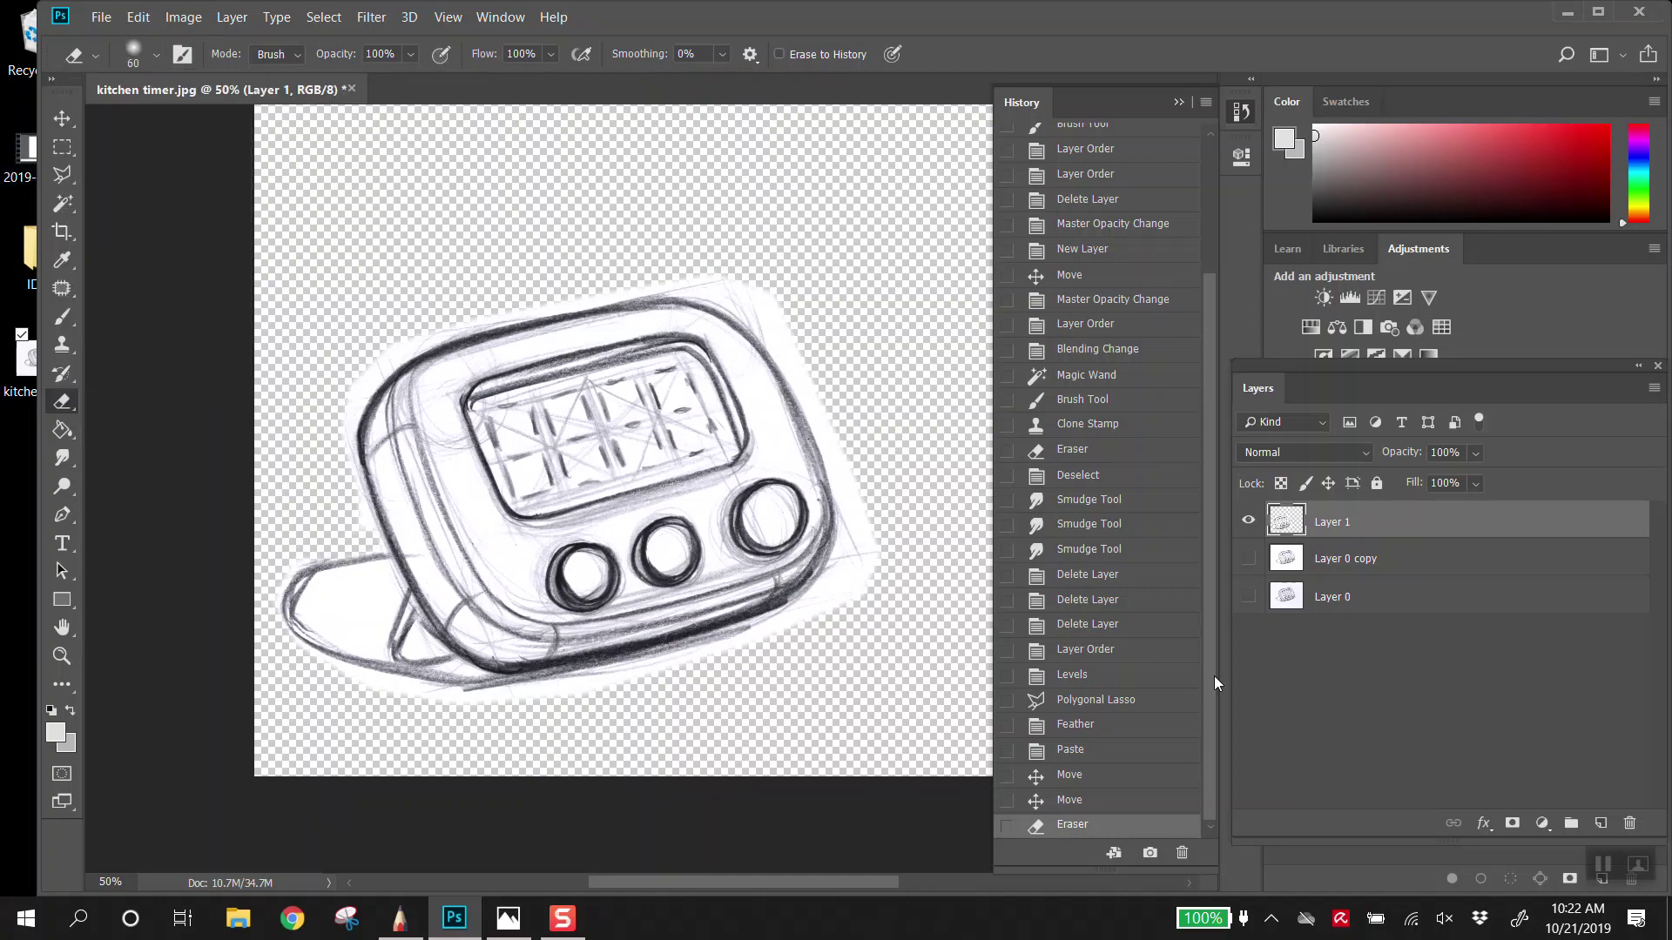
Step: Add a new layer above Layer 1 and paint a soft red stroke above the timer with a 400 px brush
click(1601, 823)
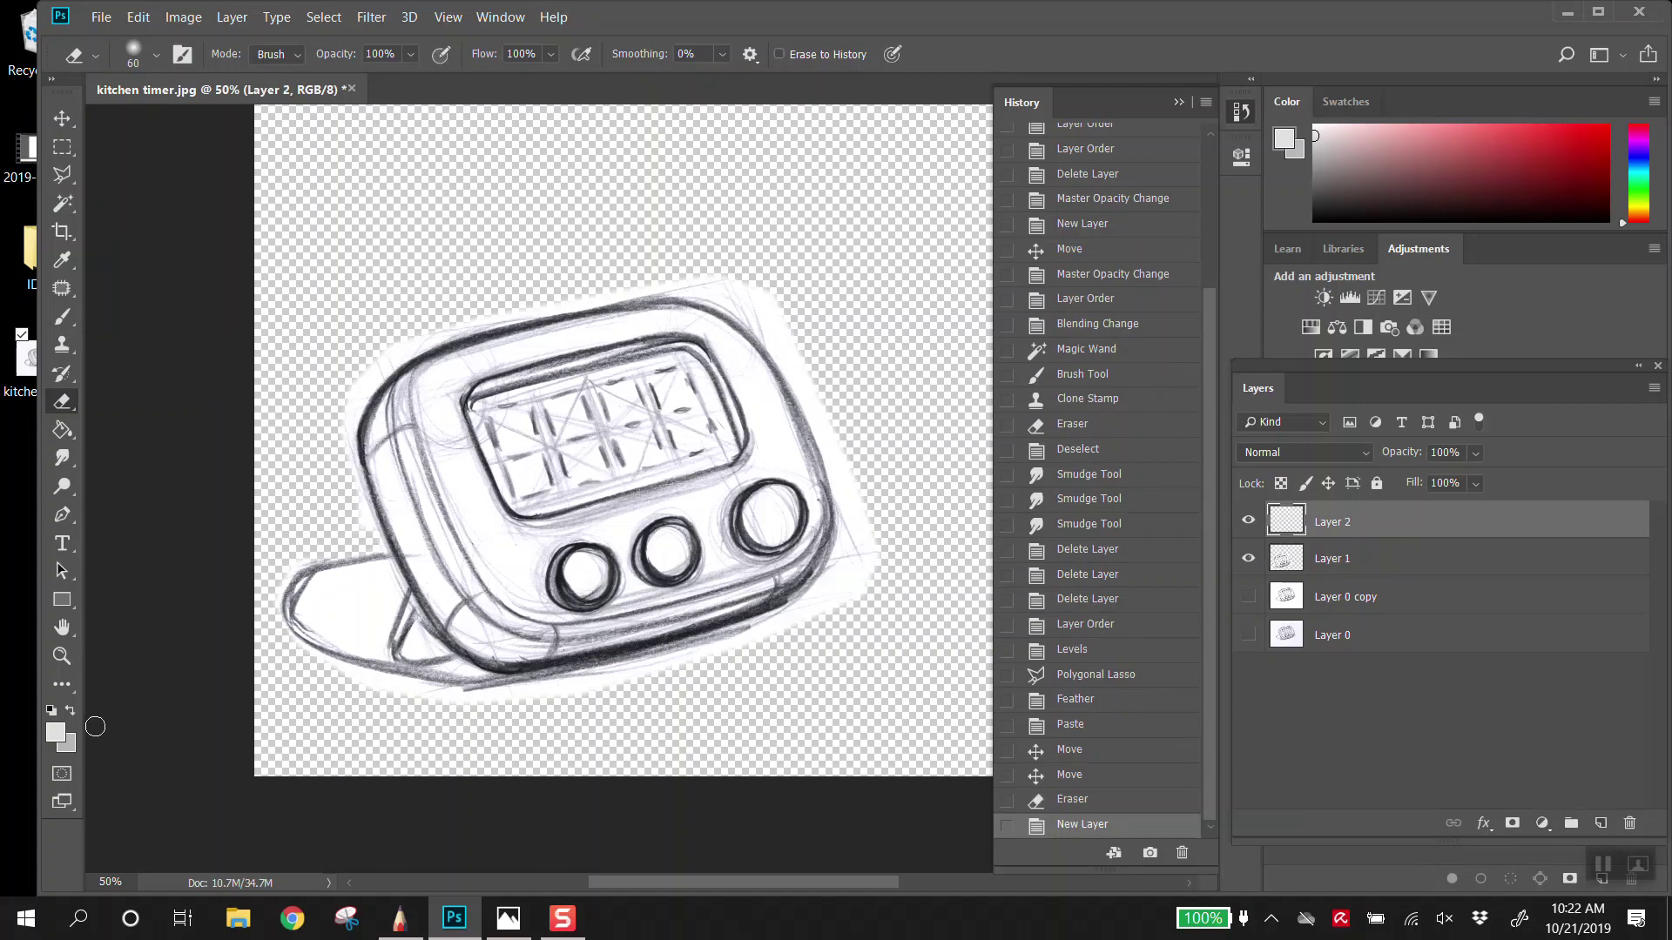
click(63, 318)
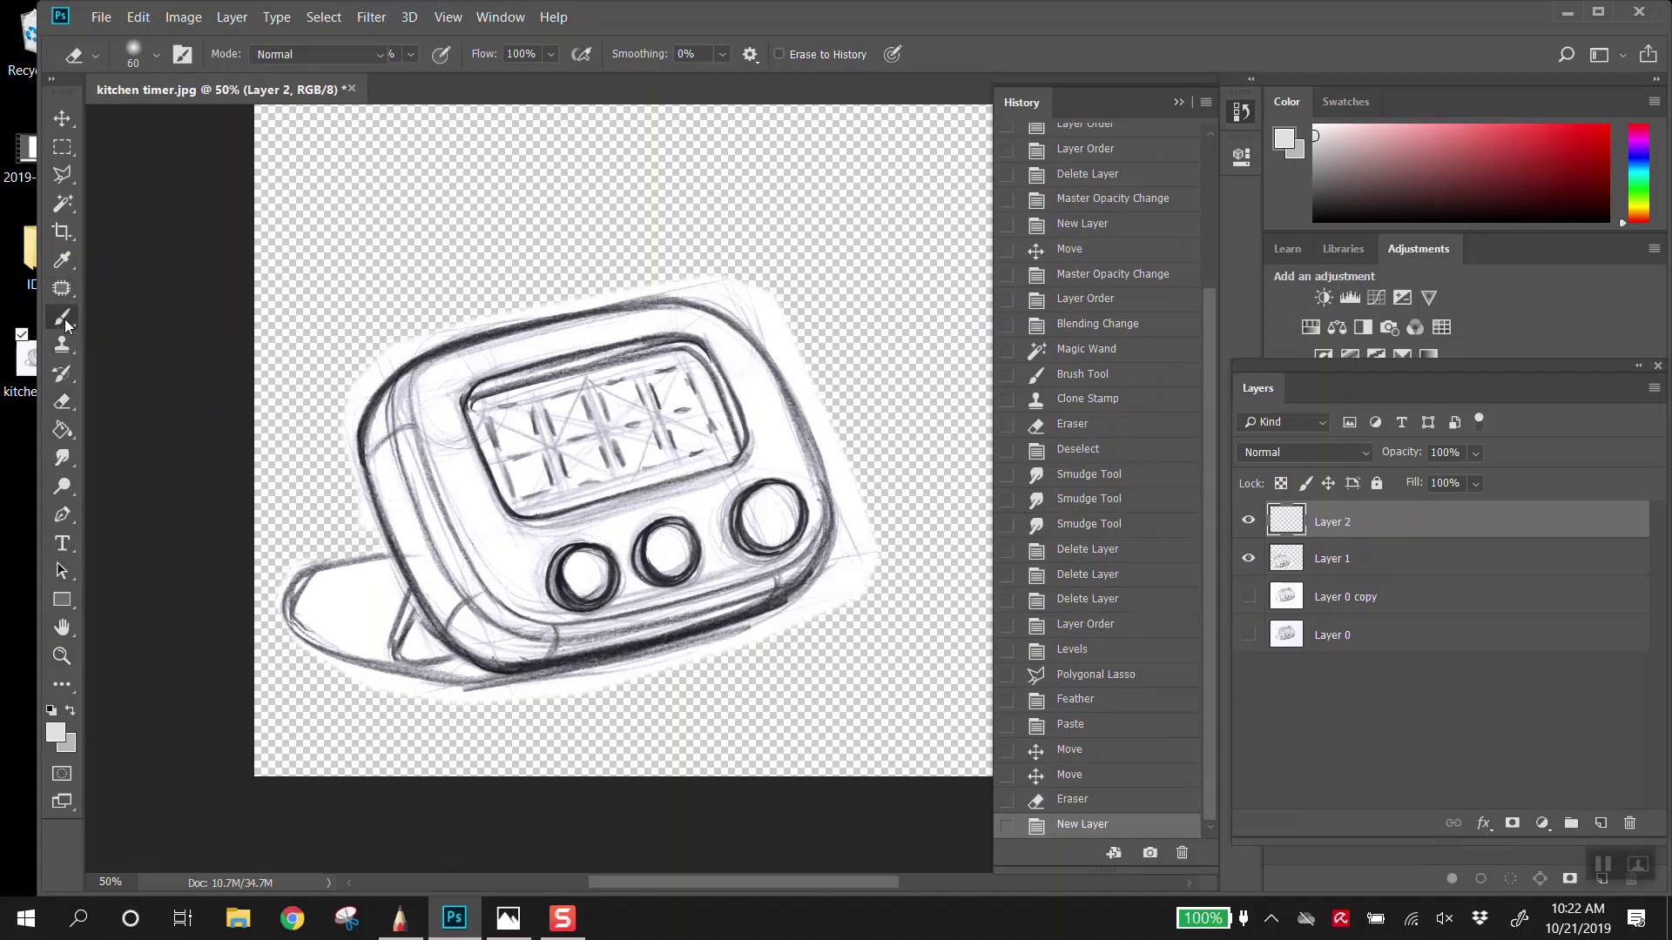
click(1596, 125)
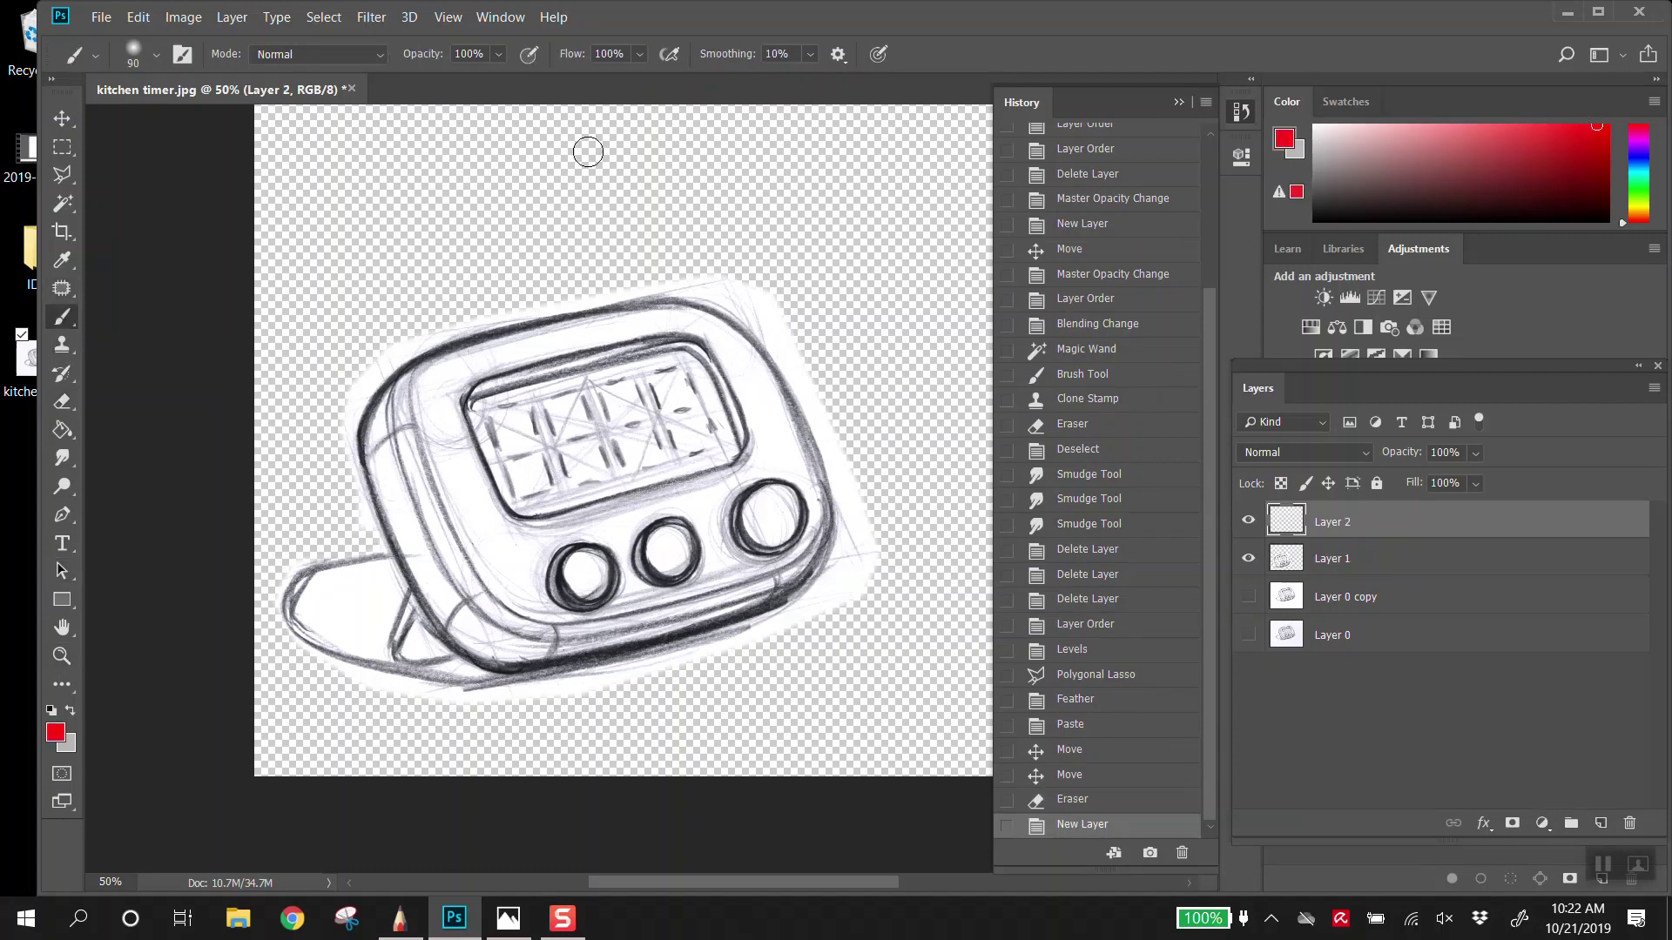
key(bracketright)
key(bracketright)
key(bracketright)
key(bracketright)
key(bracketright)
key(bracketright)
key(bracketright)
key(bracketright)
mouse_move(380, 206)
mouse_down()
mouse_move(635, 208)
mouse_move(415, 217)
mouse_move(566, 210)
mouse_move(504, 205)
mouse_up()
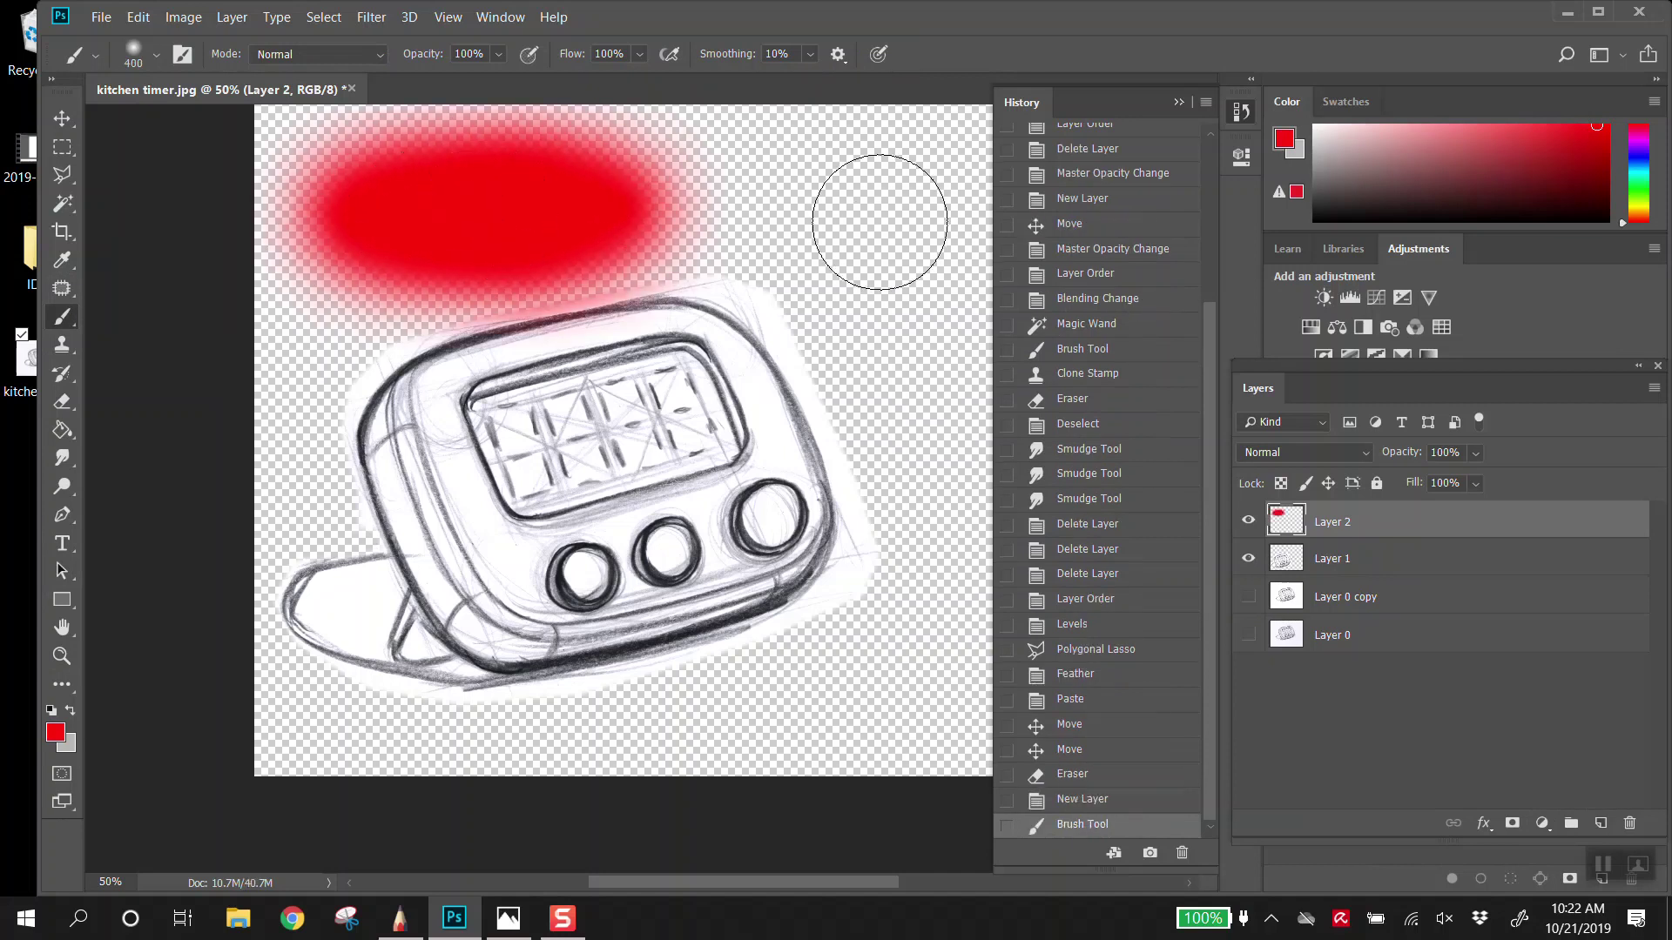
Step: Adjust the brush size and edge, and paint a wide hard-edged red band over the soft stroke on Layer 2
key(bracketleft)
key(bracketright)
key(bracketright)
key(bracketleft)
key(bracketleft)
key(bracketleft)
key(bracketleft)
key(bracketright)
key(bracketright)
key(bracketright)
key(bracketright)
key(bracketright)
key(bracketleft)
key(bracketleft)
key(bracketleft)
key(bracketleft)
key(bracketleft)
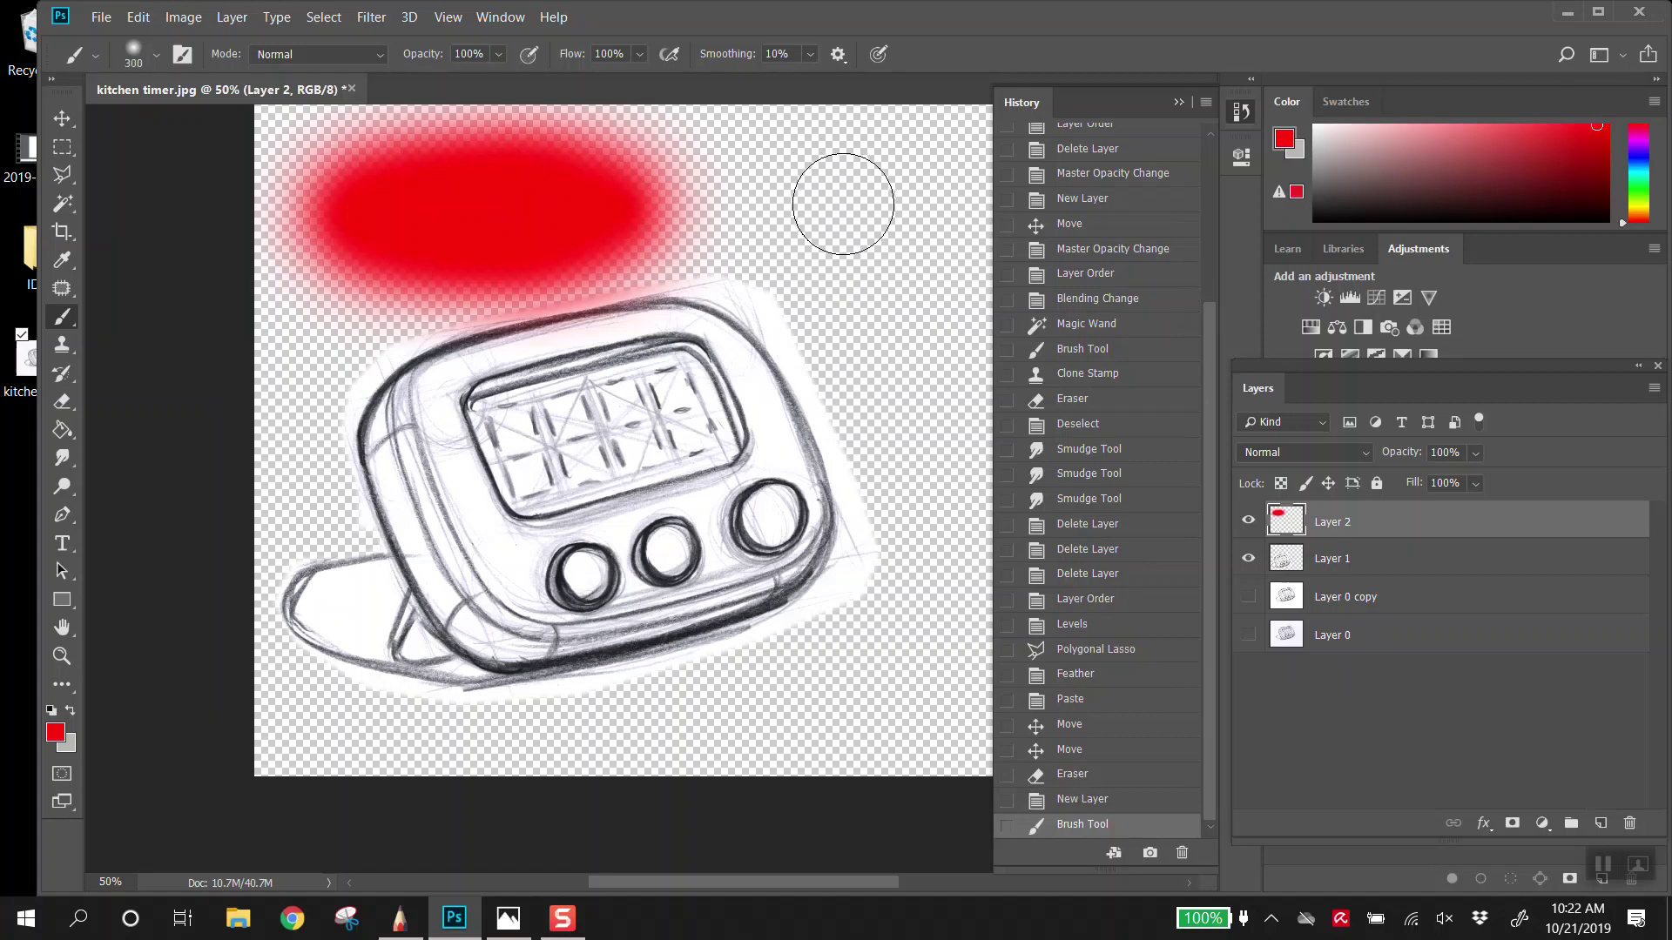
key(bracketright)
key(bracketright)
mouse_move(729, 204)
mouse_down()
mouse_move(367, 198)
mouse_move(767, 188)
mouse_move(755, 214)
mouse_move(367, 242)
mouse_move(327, 167)
mouse_move(769, 171)
mouse_move(773, 185)
mouse_move(705, 241)
mouse_move(287, 250)
mouse_up()
Step: Erase a short soft-edged stroke from the red band with the eraser at 60 px and 0% hardness
click(62, 401)
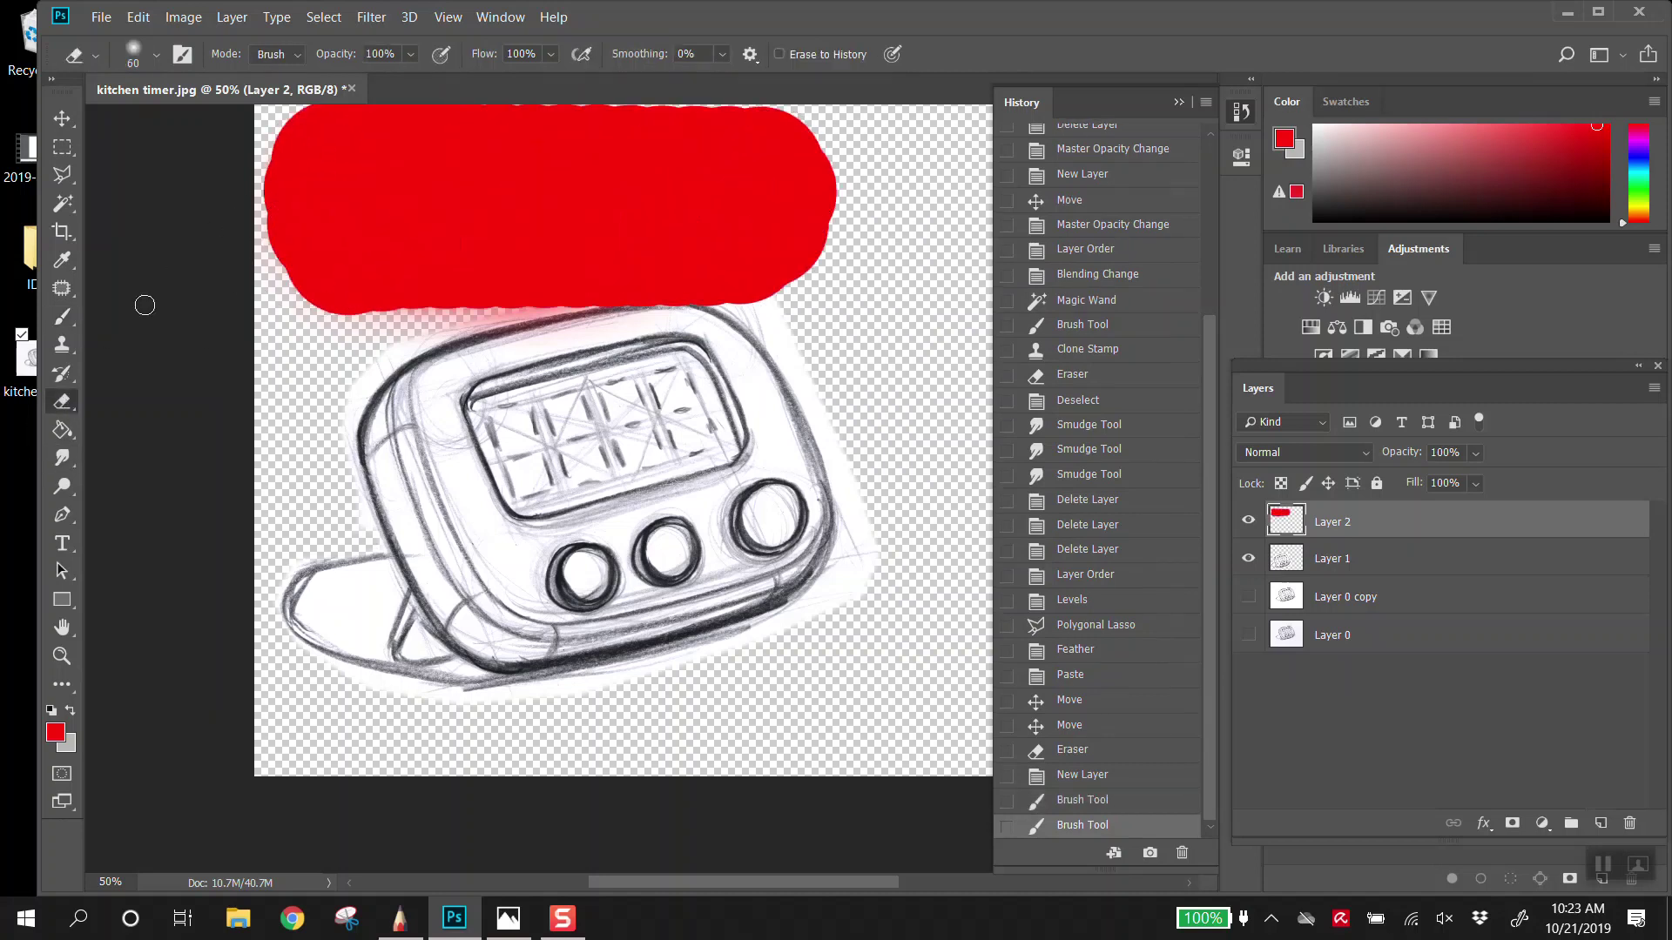
click(156, 54)
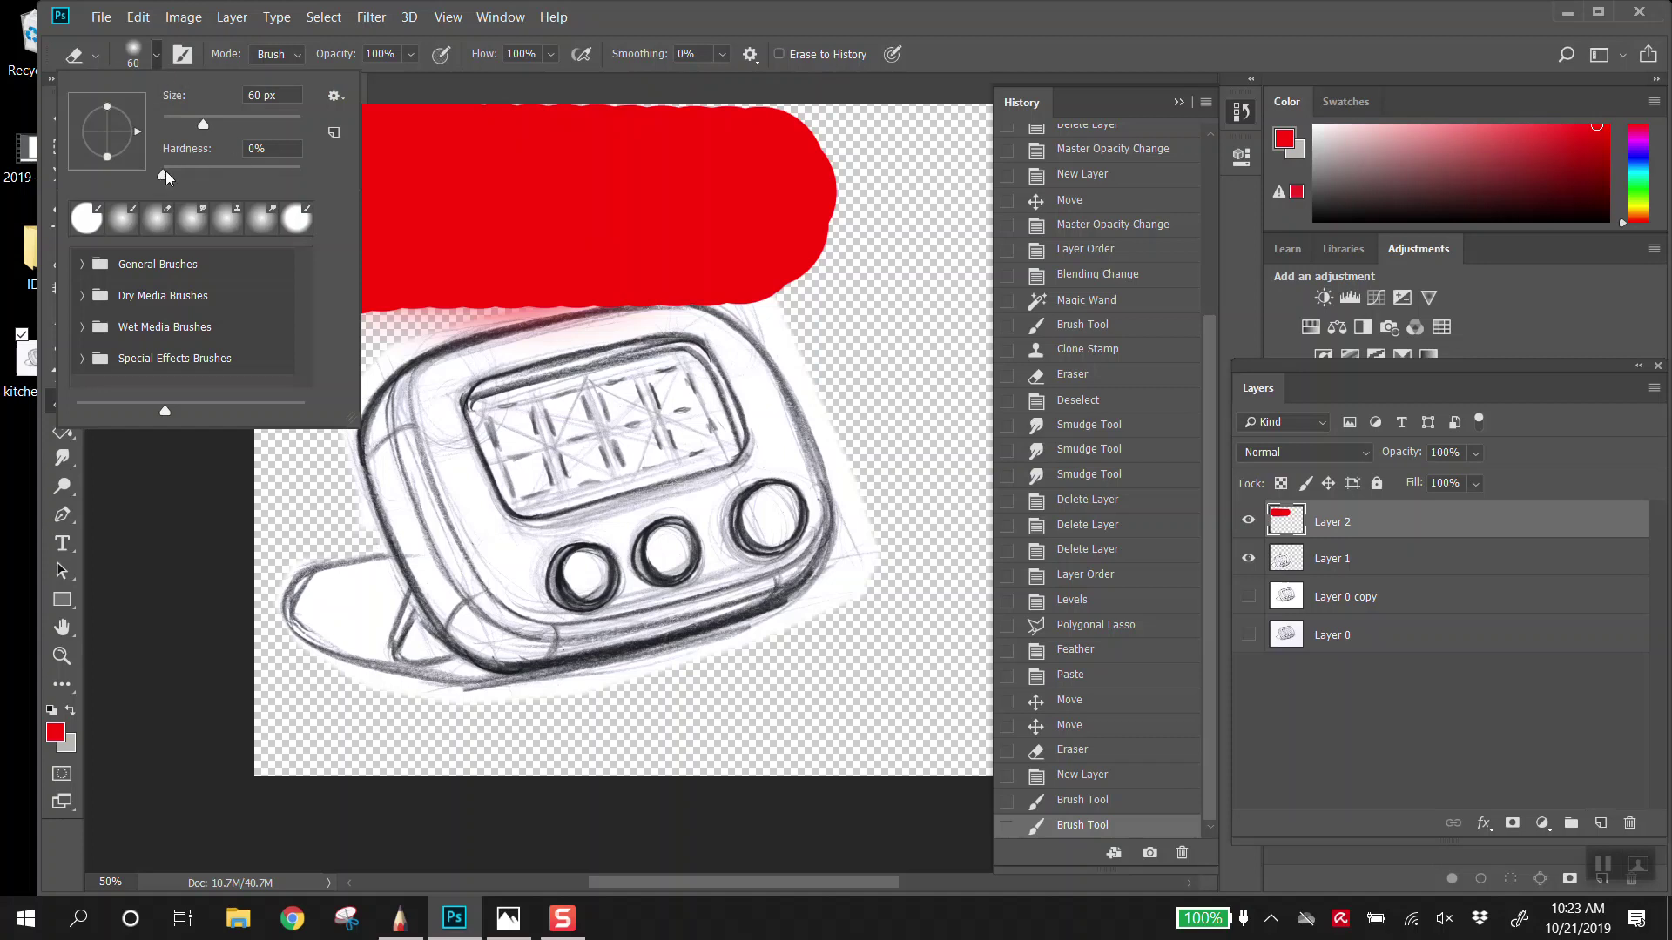
click(159, 57)
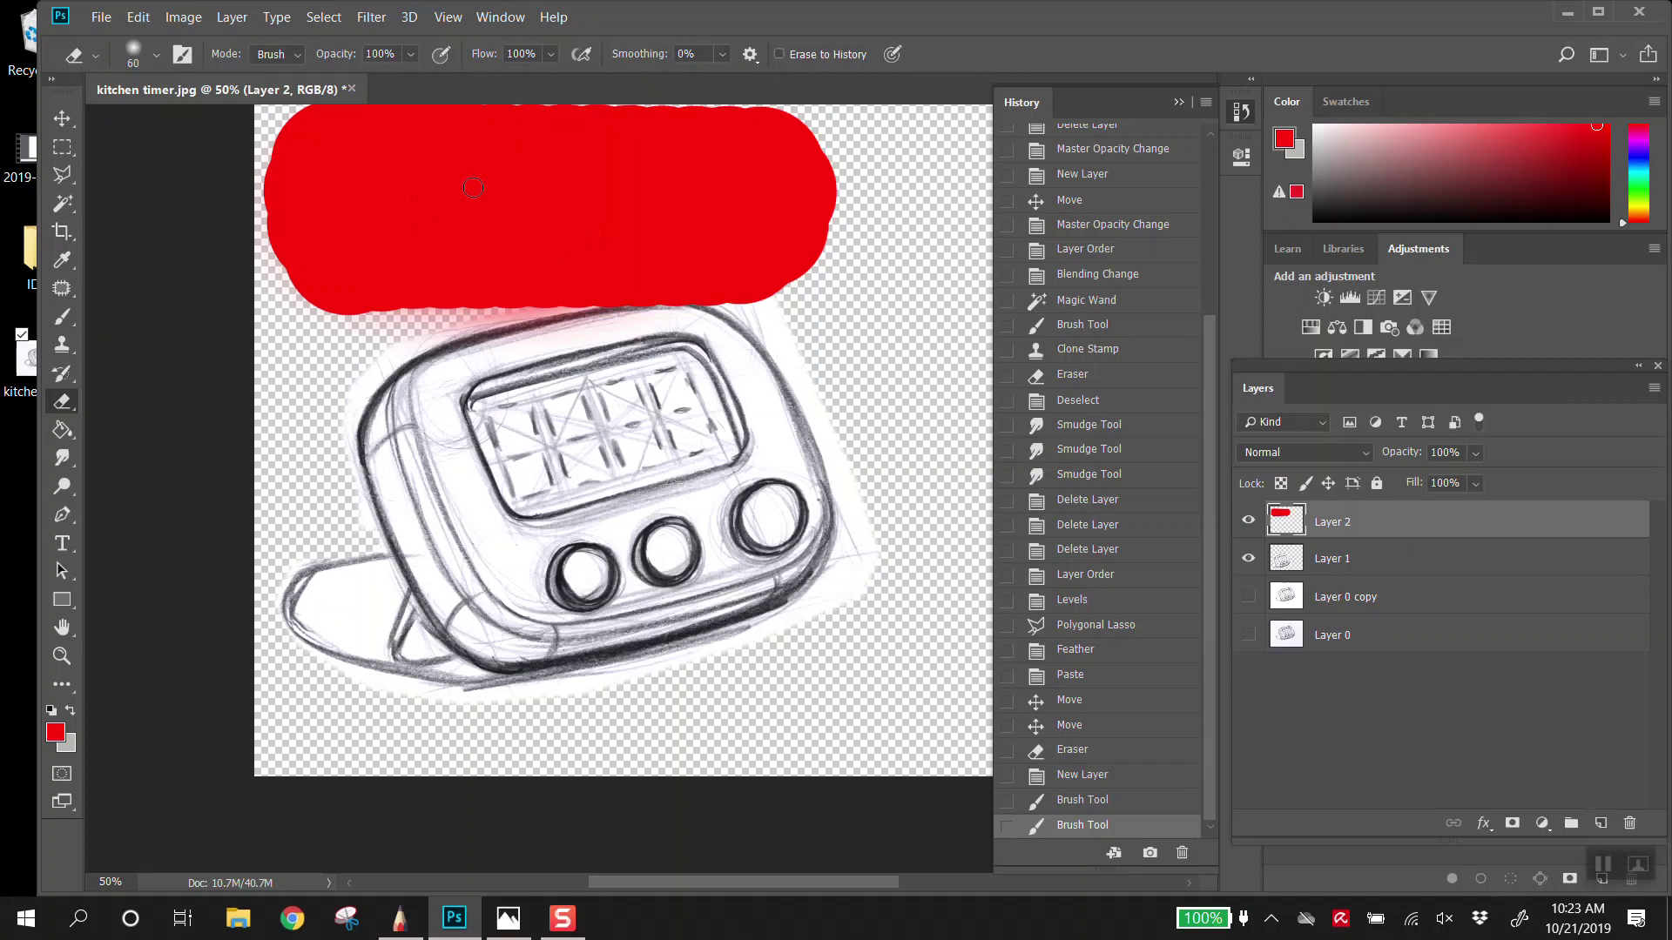
drag(352, 180, 414, 180)
scroll(357, 256, up, 5)
scroll(534, 331, down, 5)
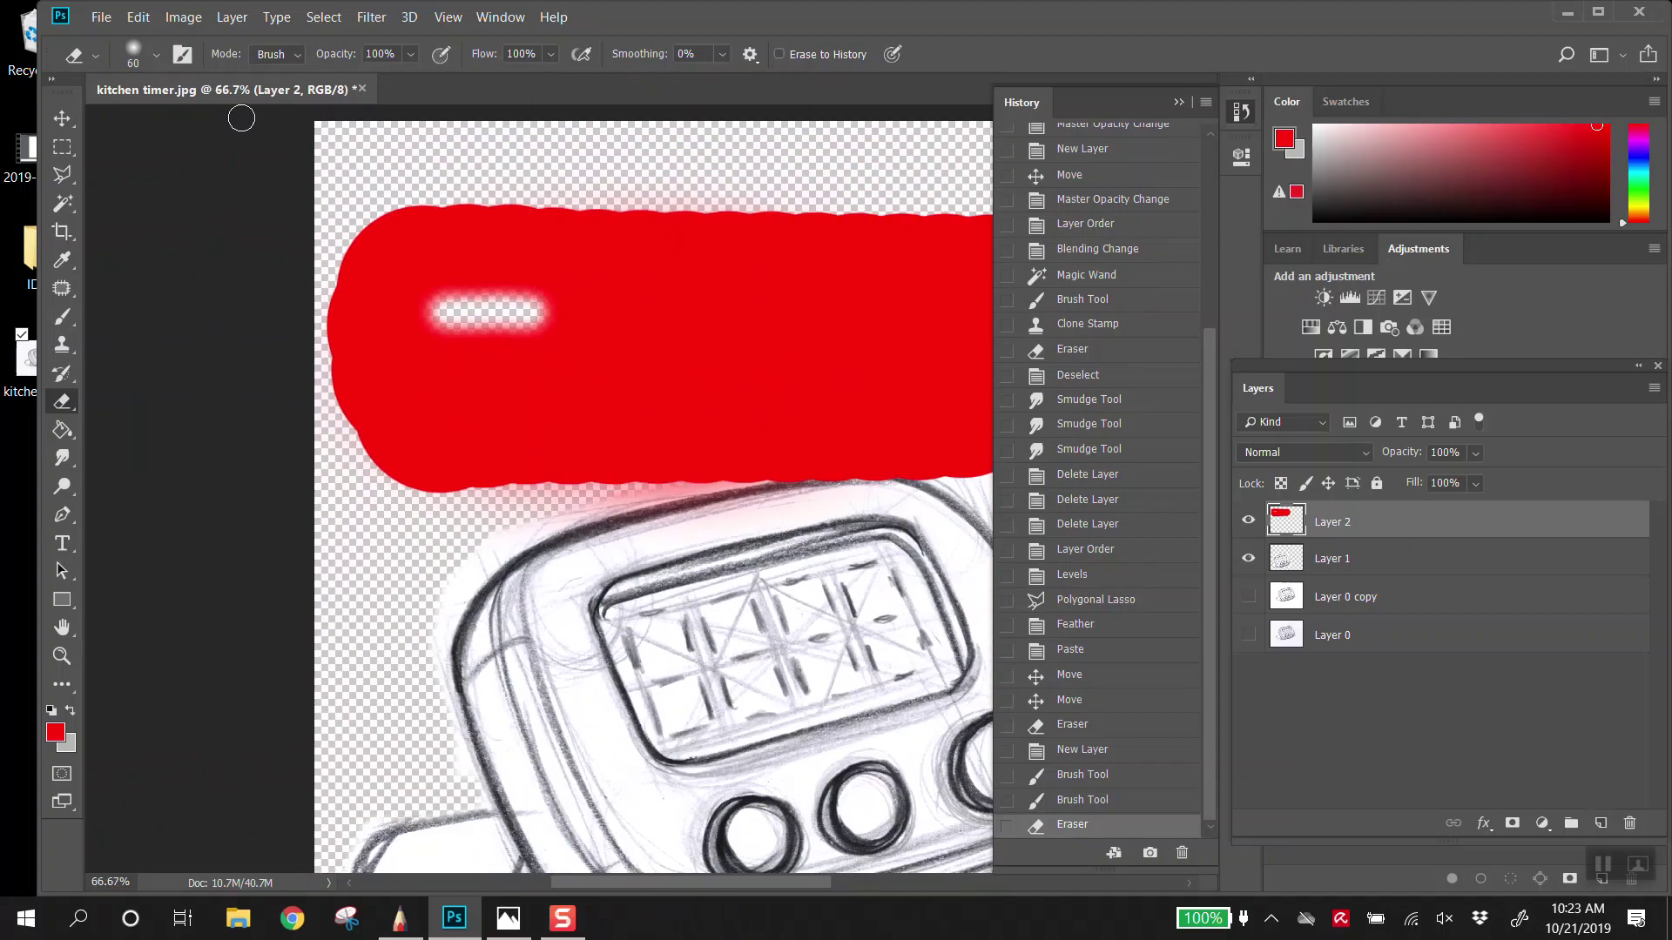
Step: Raise the eraser's hardness, erase a second stroke below the soft one, and compare both edges up close
click(156, 54)
drag(176, 172, 287, 174)
click(155, 54)
drag(440, 370, 568, 370)
ctrl+click(528, 348)
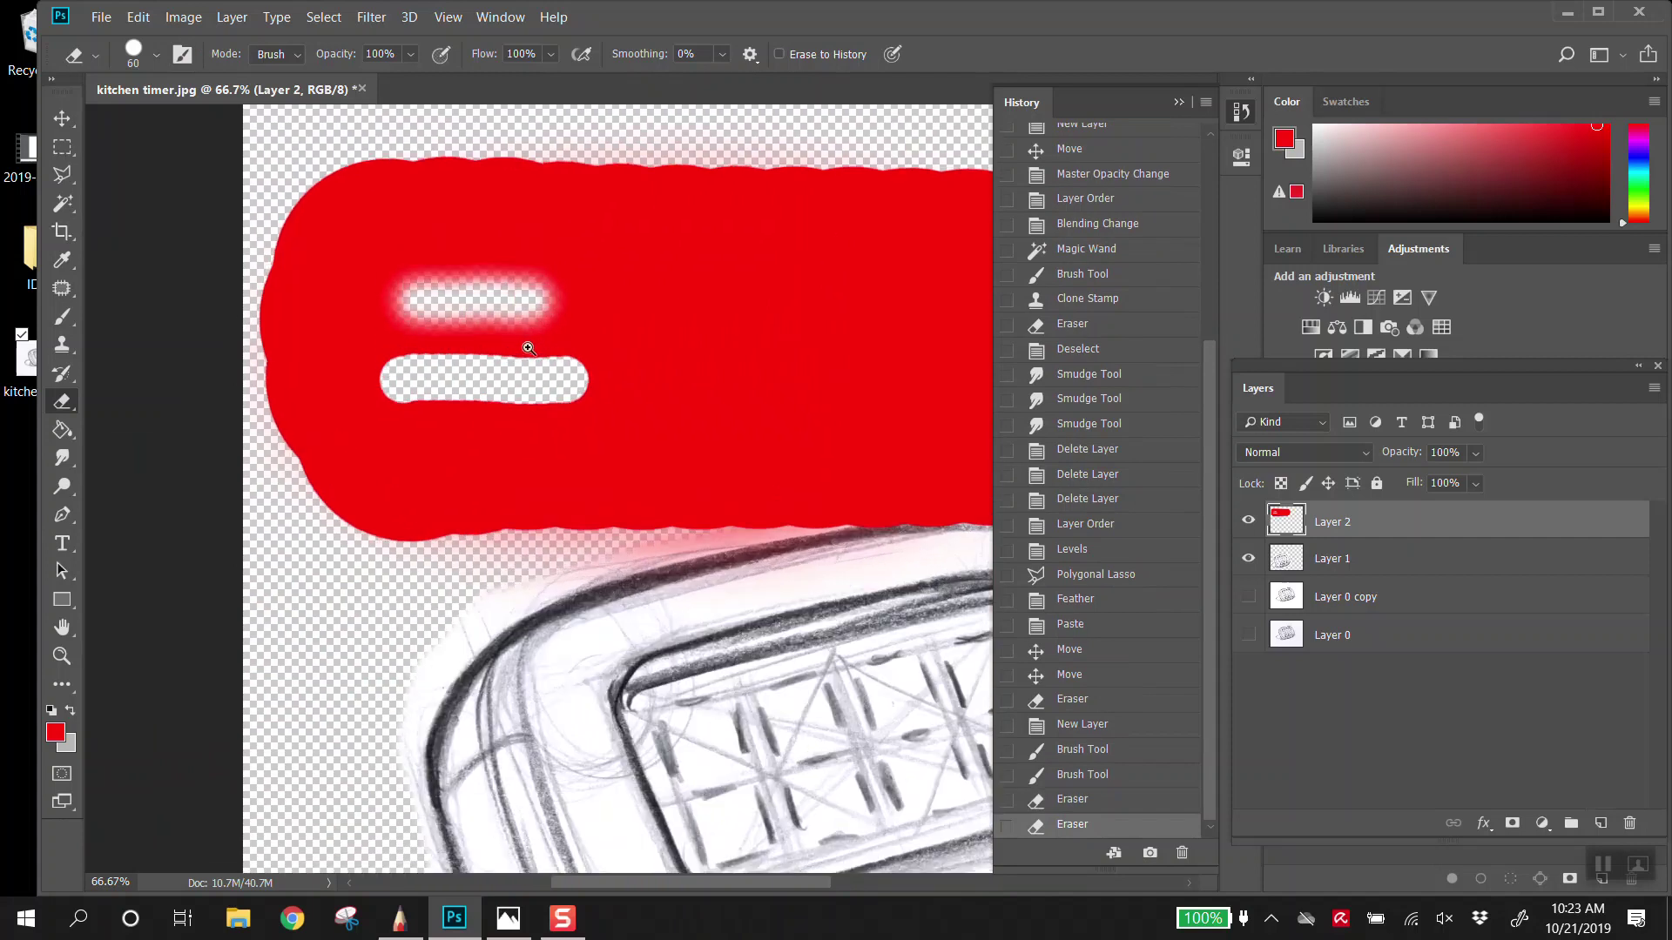
ctrl+click(528, 349)
ctrl+click(519, 348)
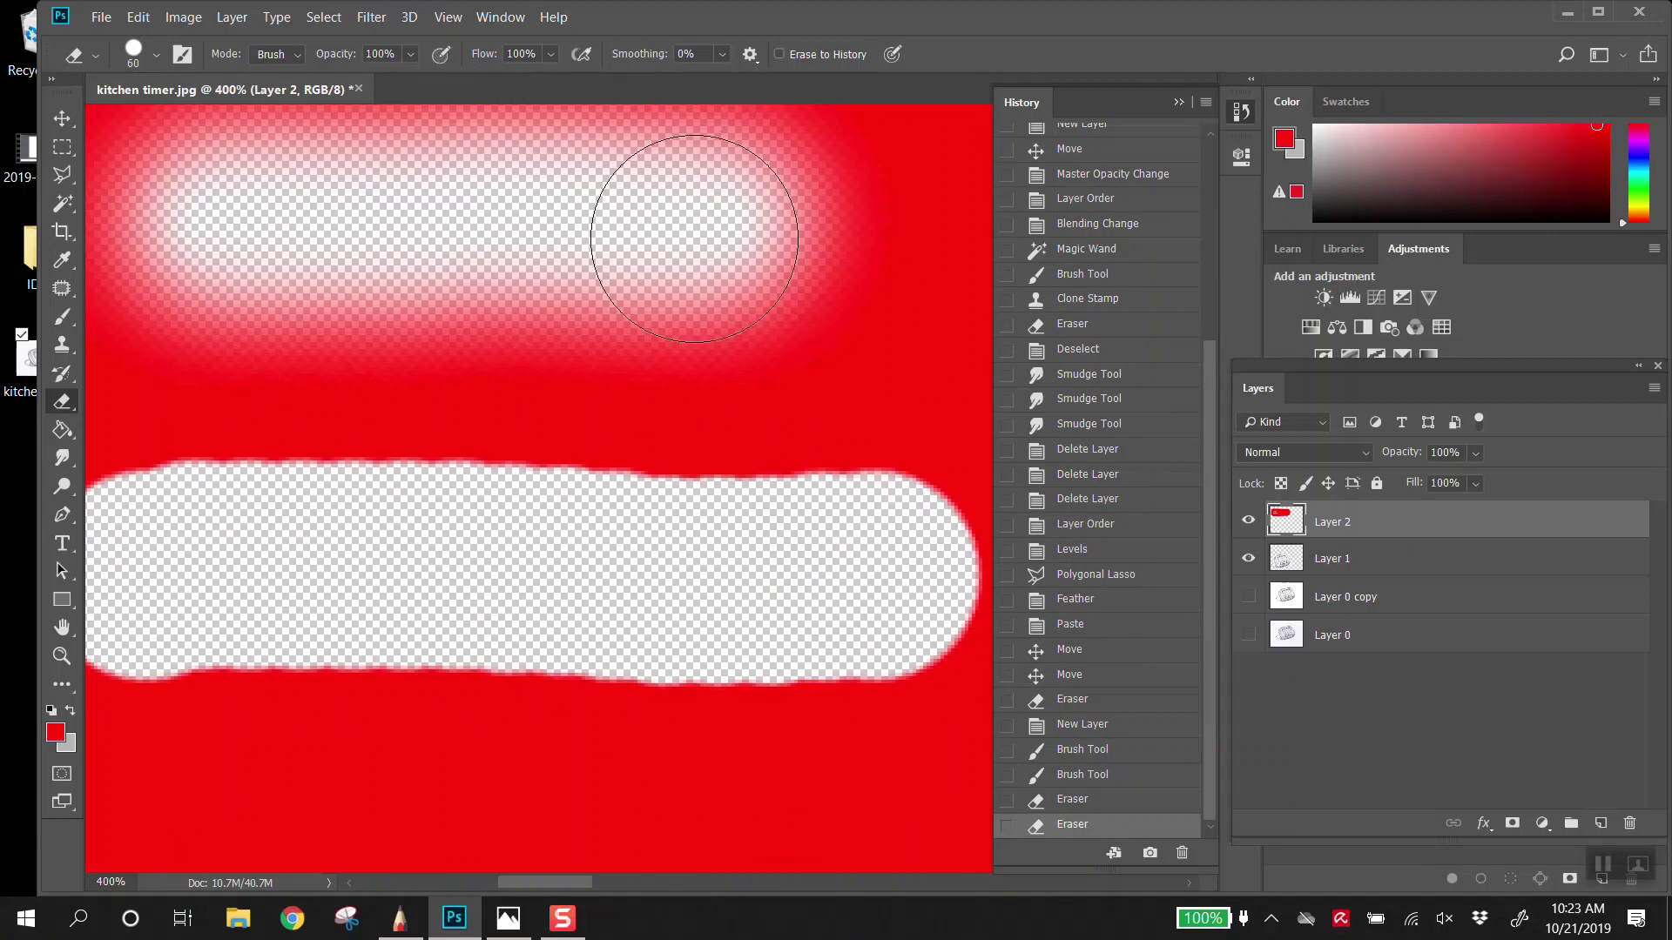
scroll(664, 288, down, 2)
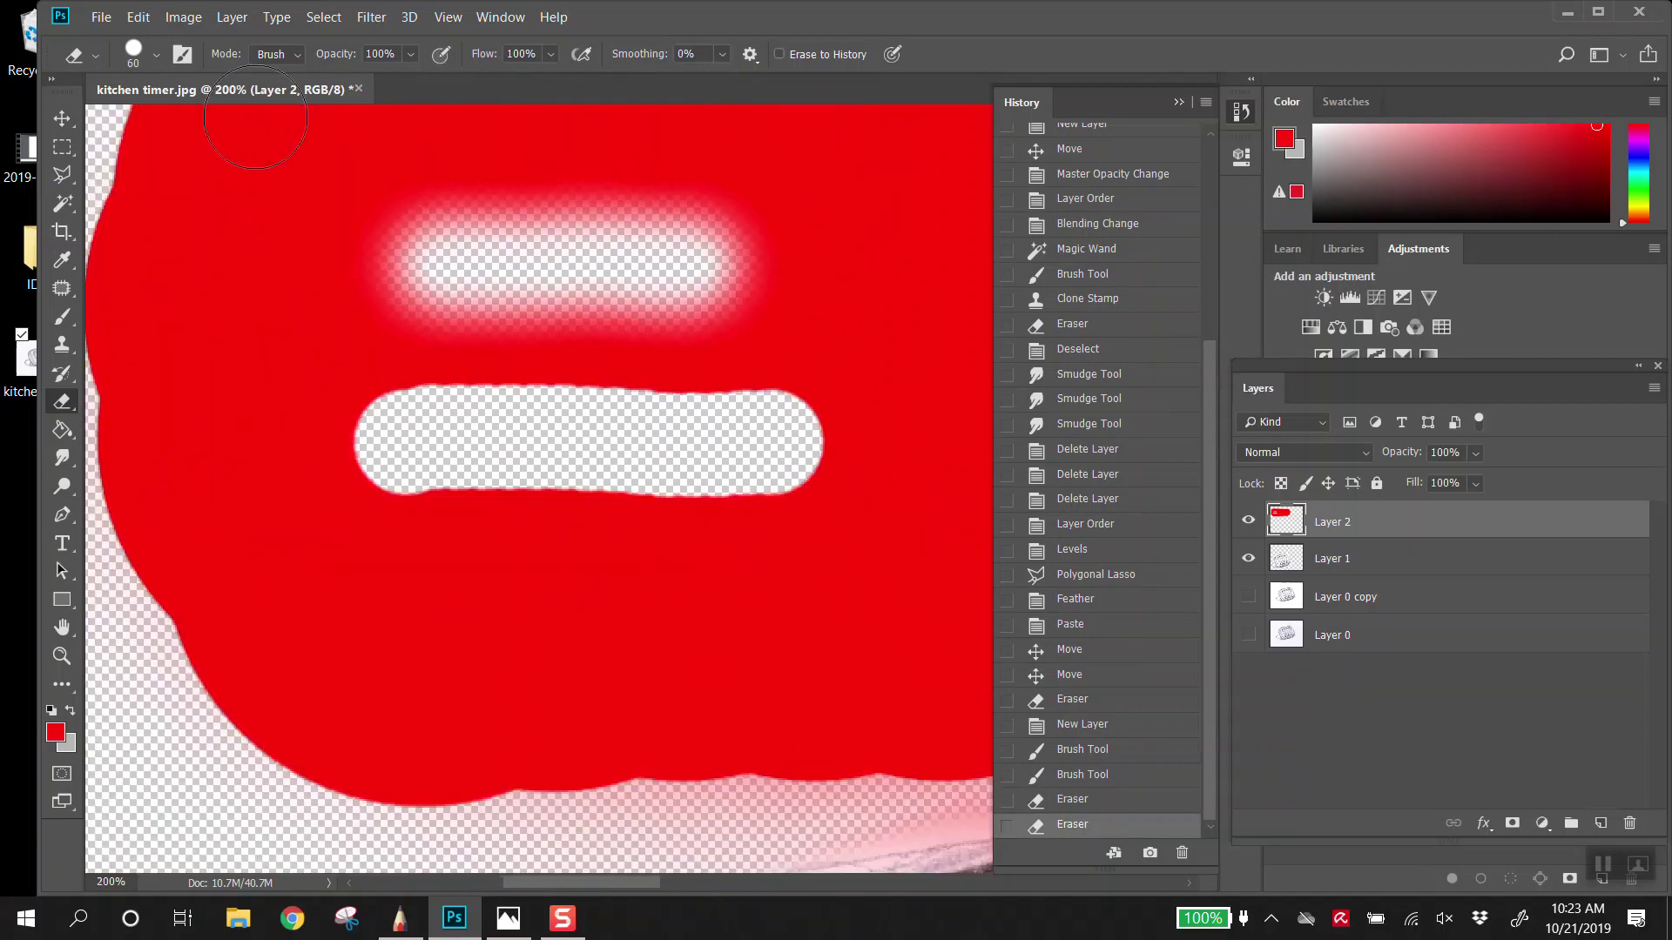
scroll(646, 401, down, 3)
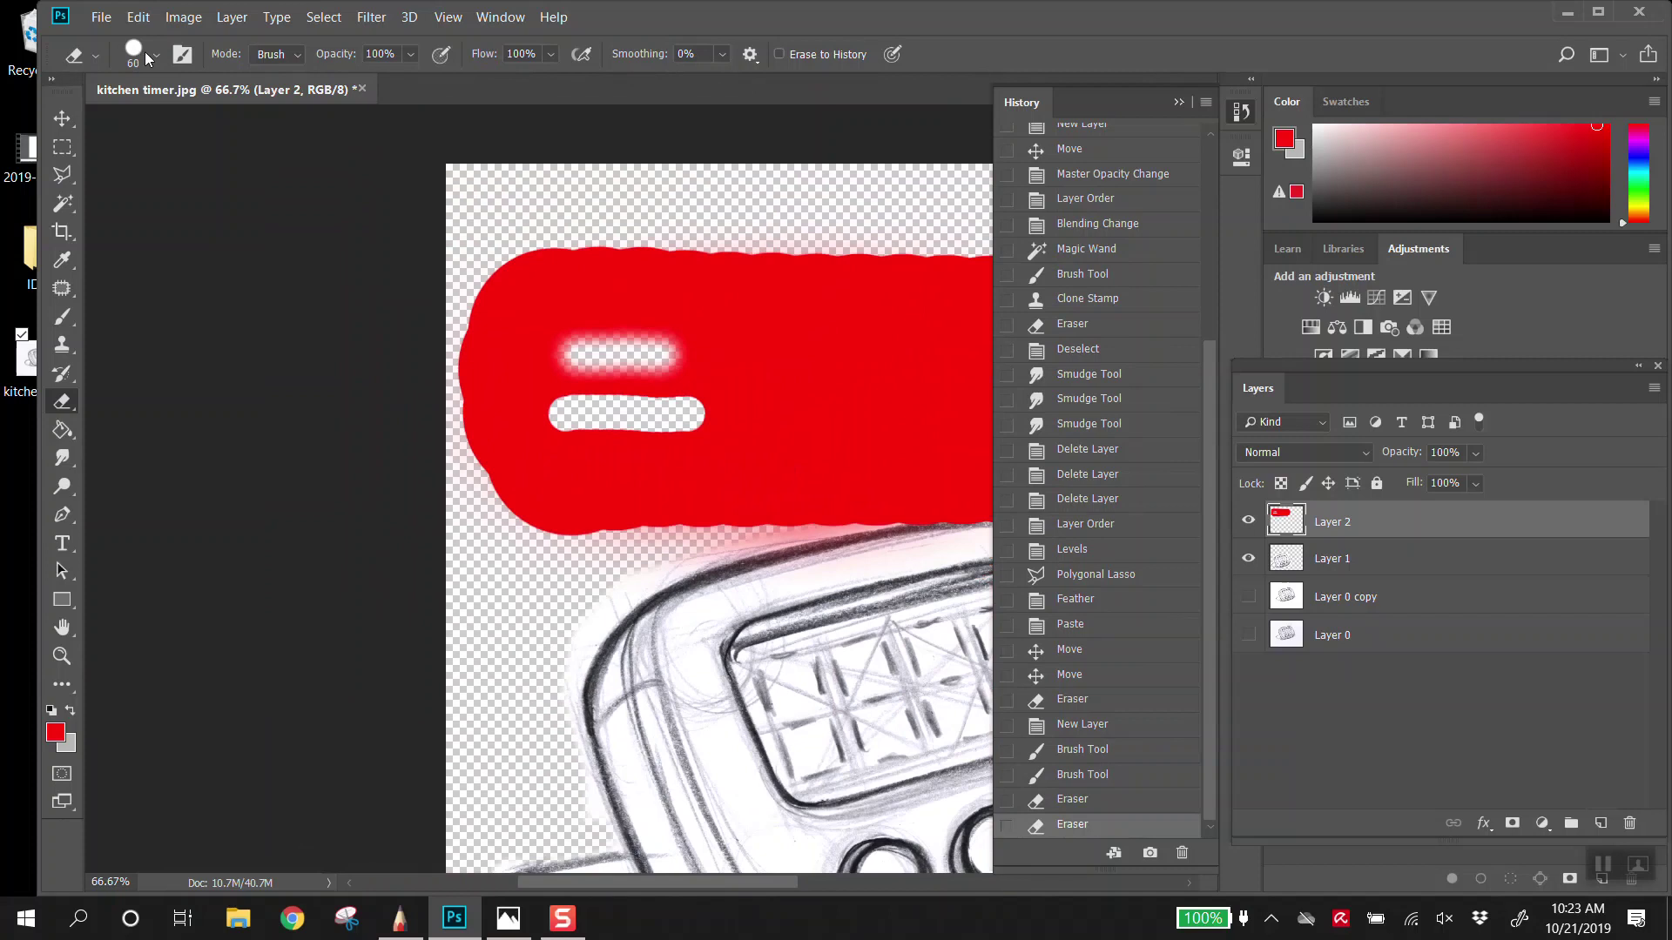
Step: Lower the eraser's hardness to 12%
click(154, 56)
drag(201, 173, 181, 172)
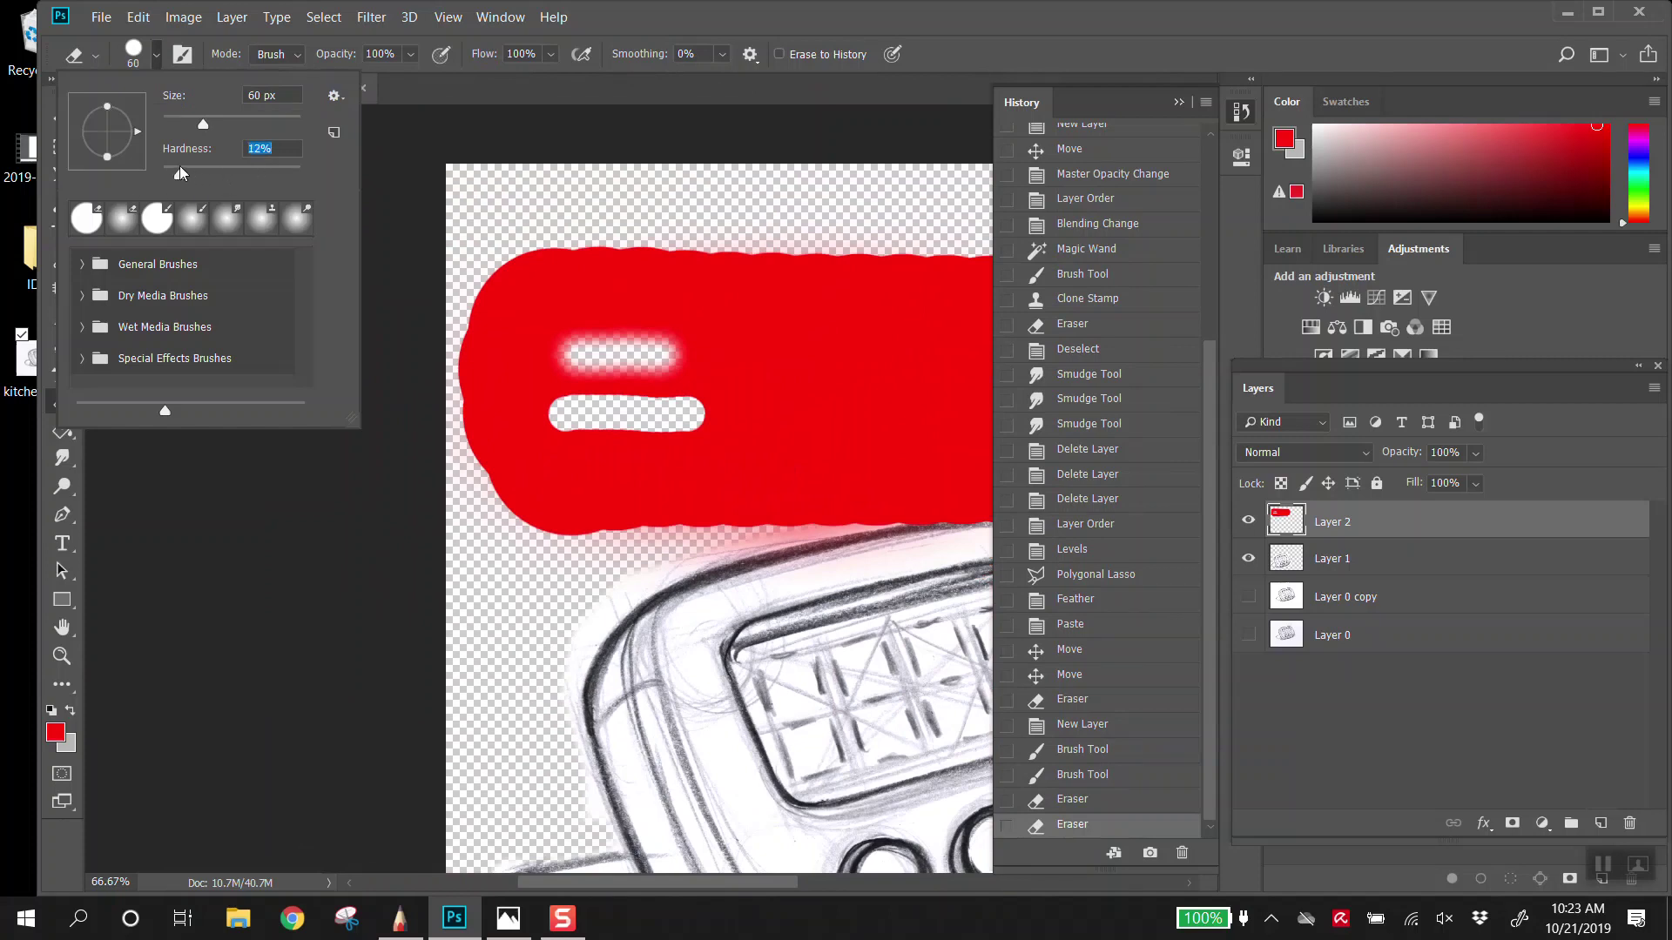
click(156, 55)
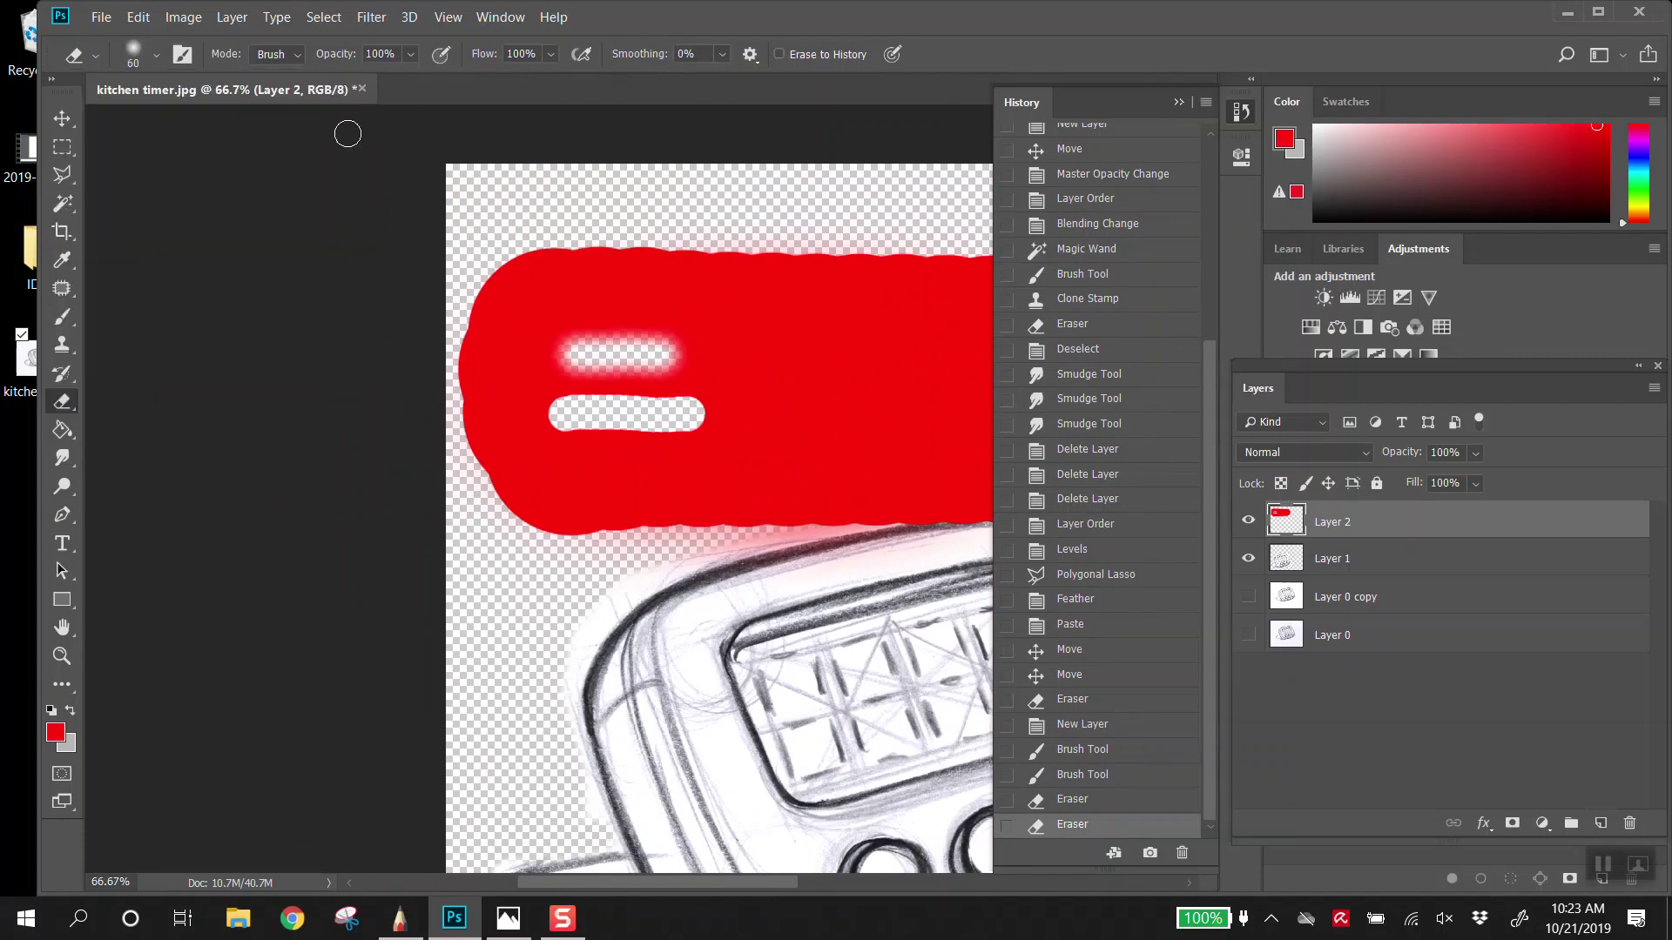
Step: Hide Layer 2, and ready the eraser at 40 px on Layer 1 around the timer's stand
click(1247, 520)
click(621, 687)
click(621, 687)
drag(623, 683, 702, 457)
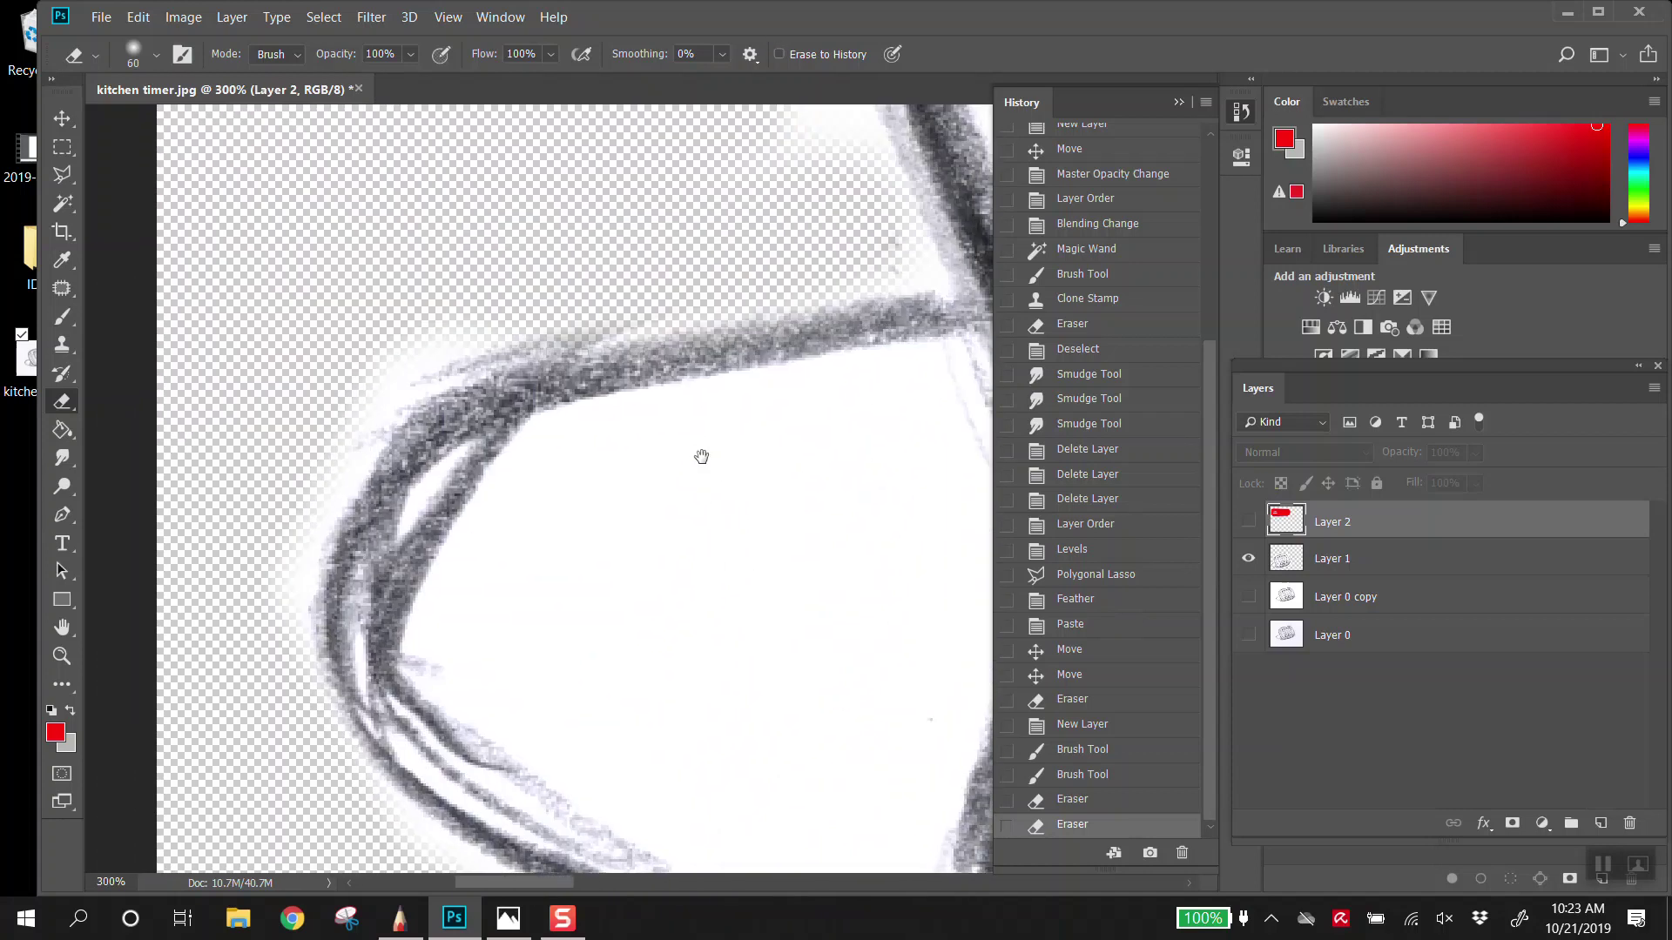
key(bracketleft)
key(bracketleft)
click(1352, 562)
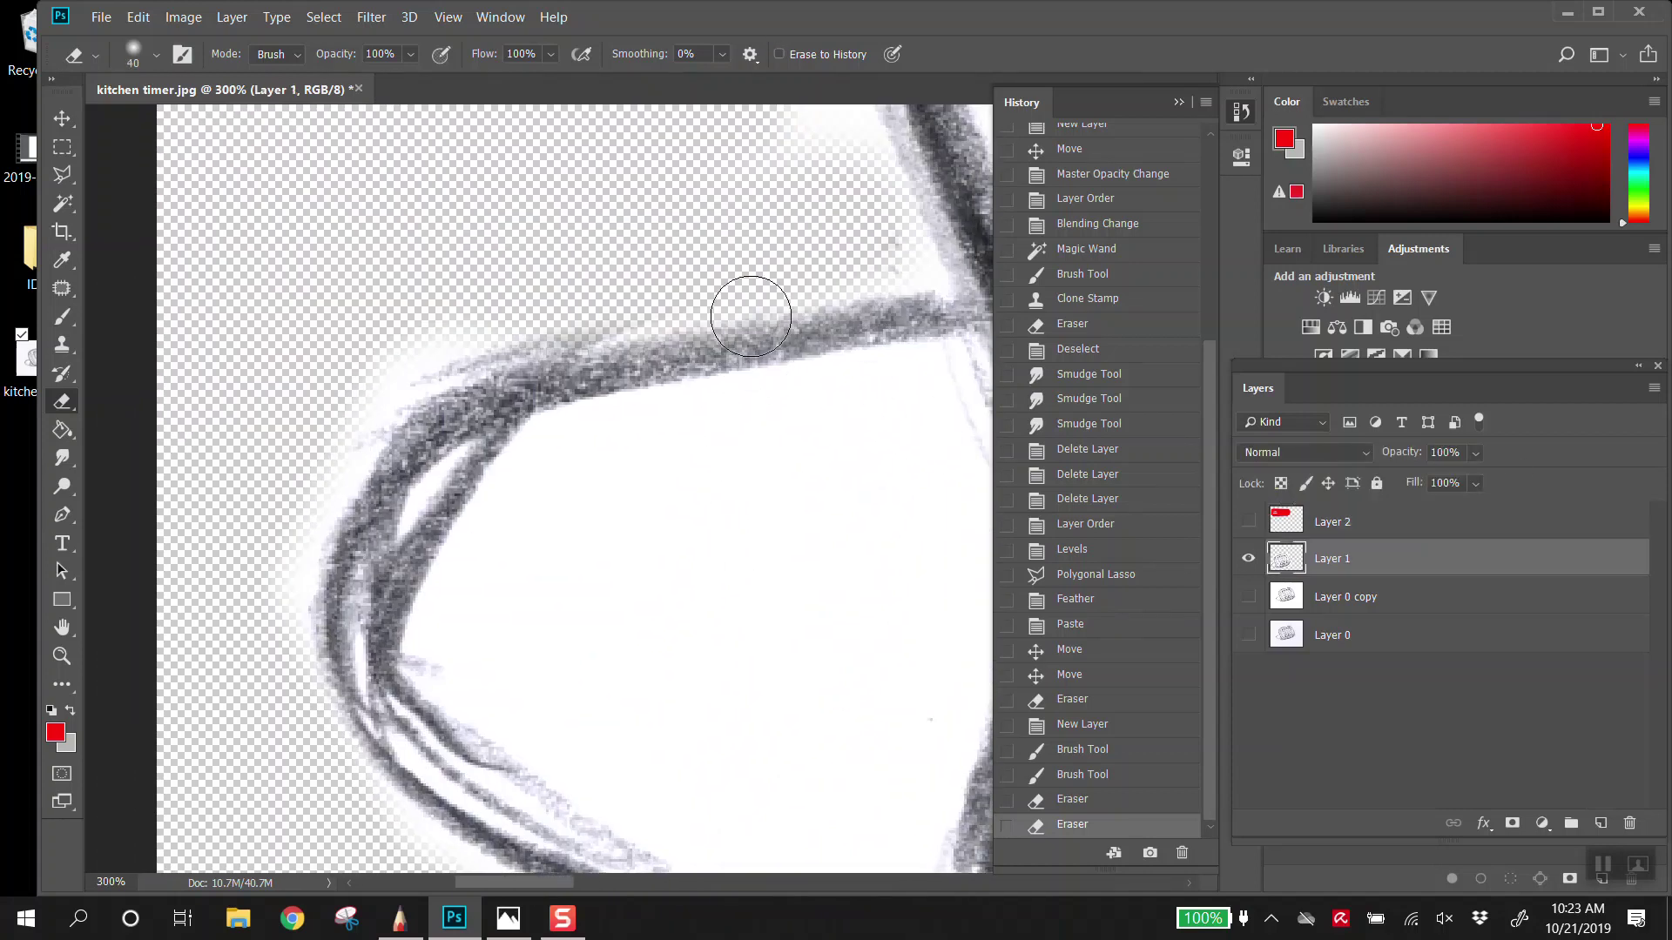
Step: Delete the red test layer, and show Layer 0 copy in place of Layer 1
click(1360, 521)
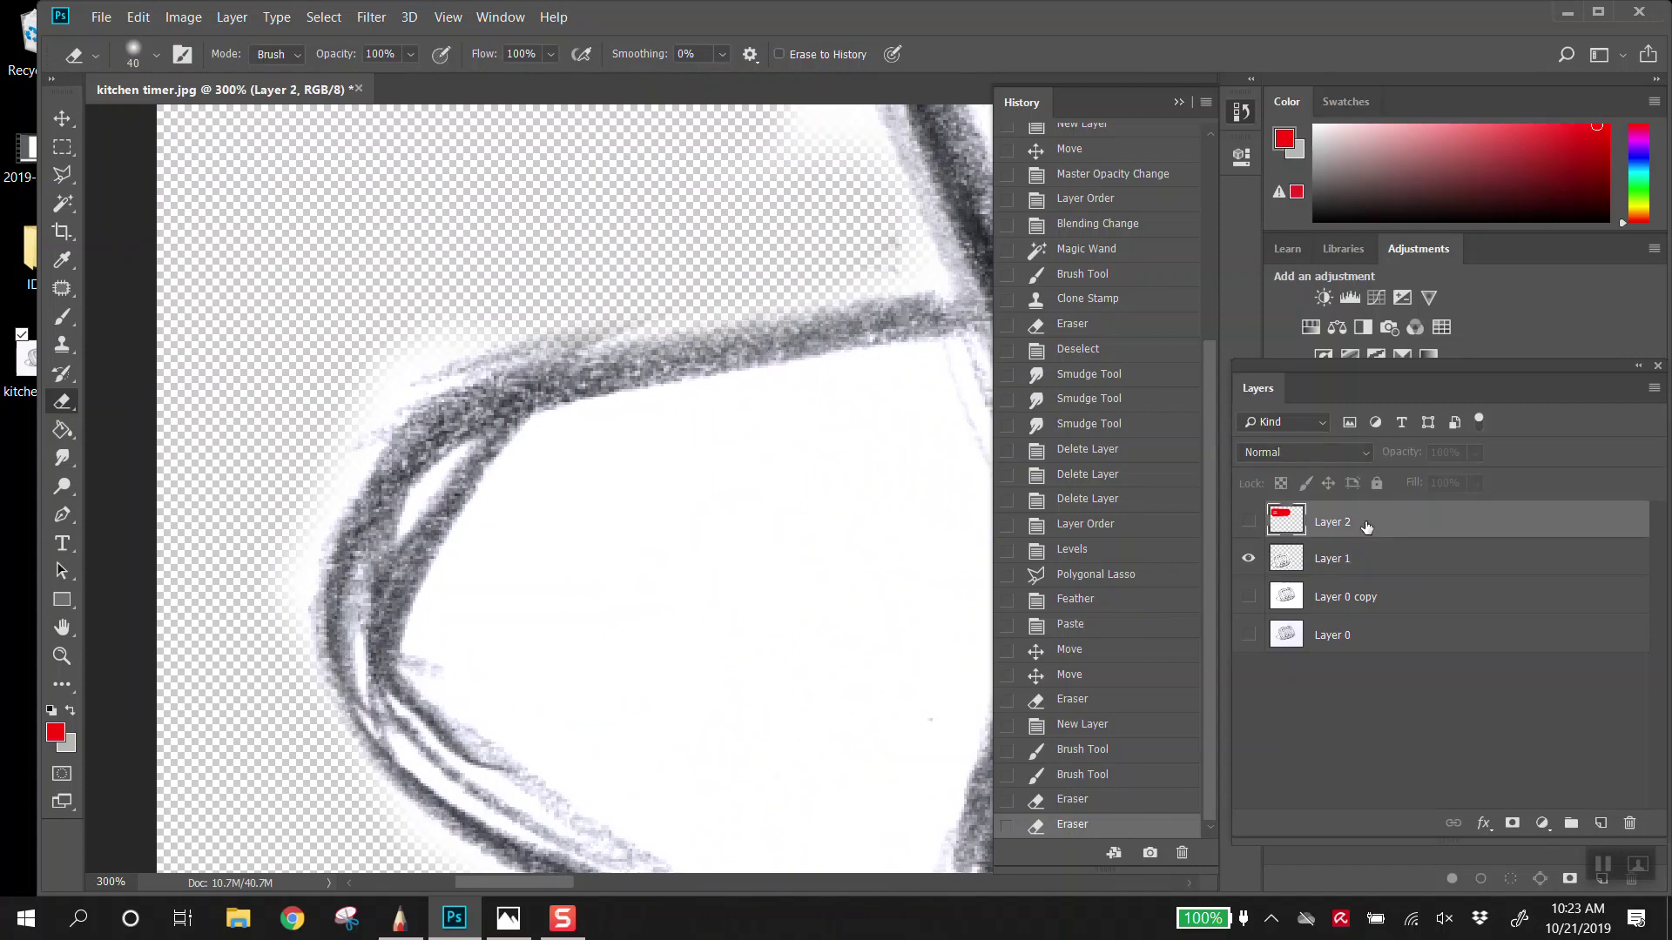
scroll(665, 360, down, 4)
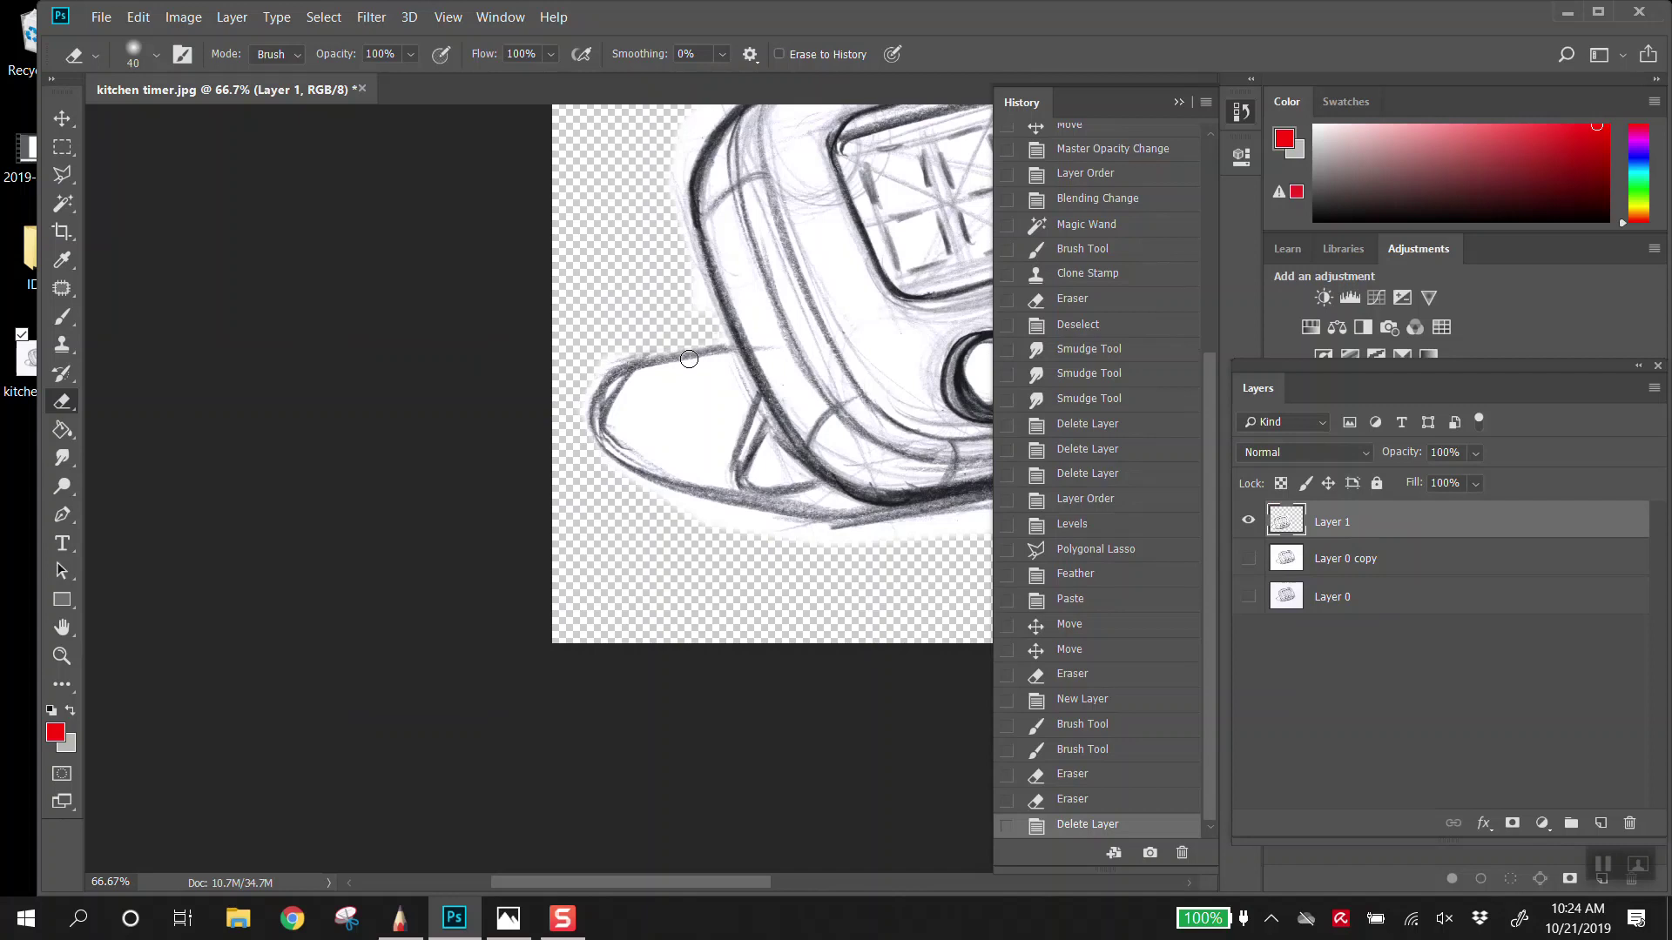
key(ctrl+minus)
key(ctrl+minus)
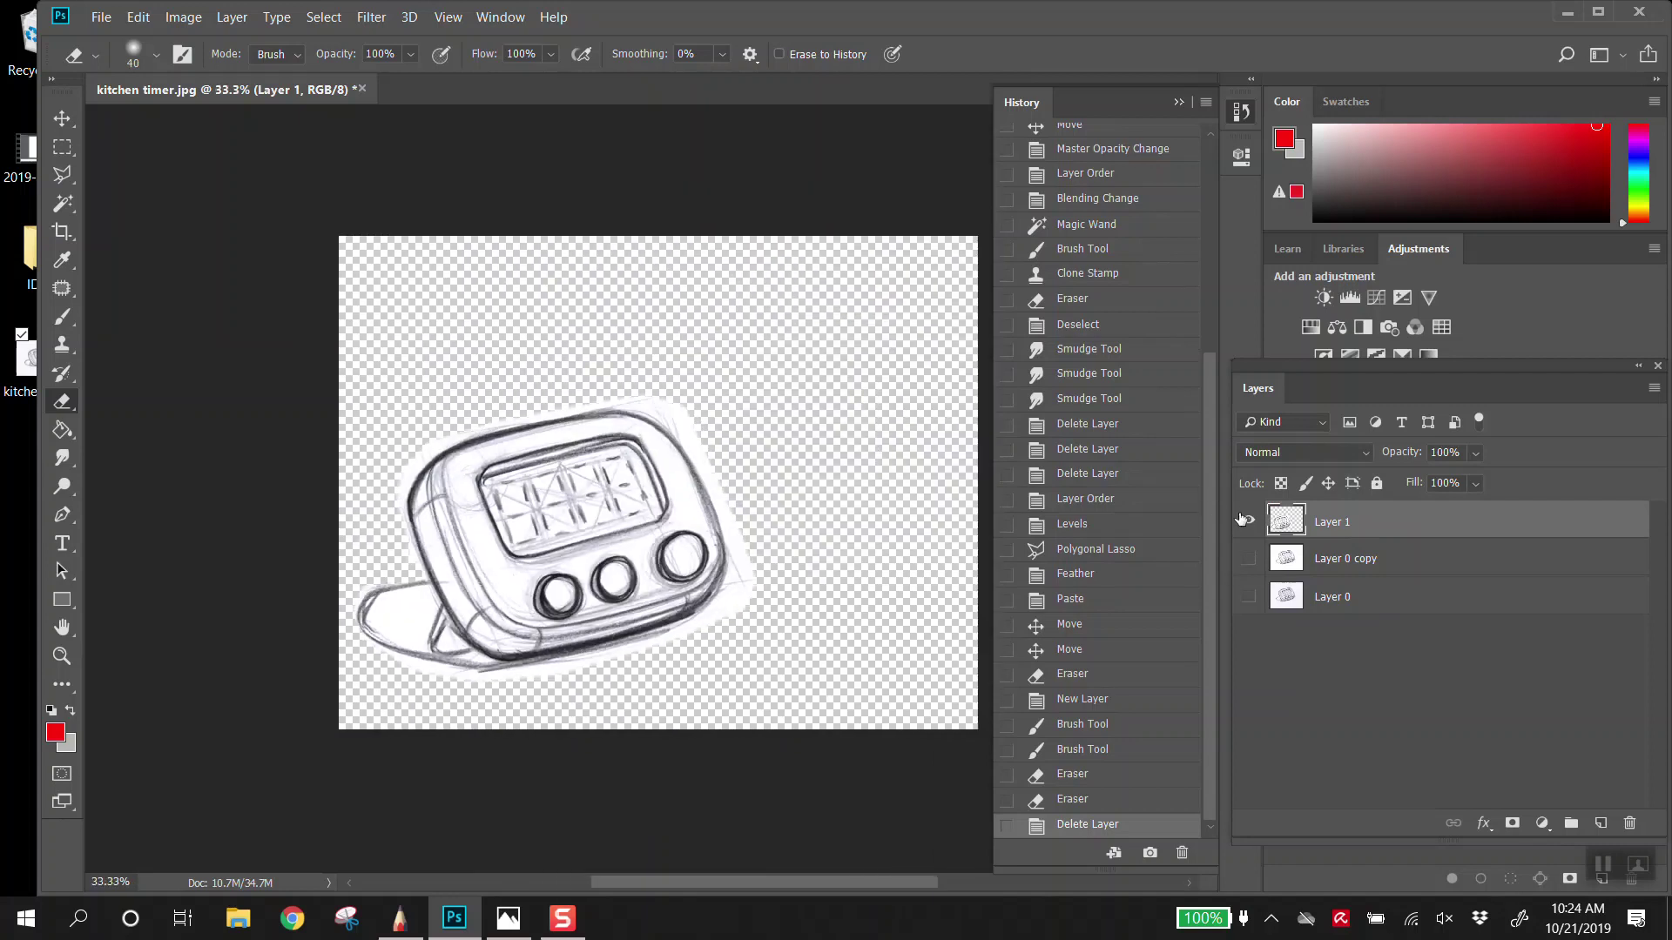
click(1246, 520)
click(1249, 561)
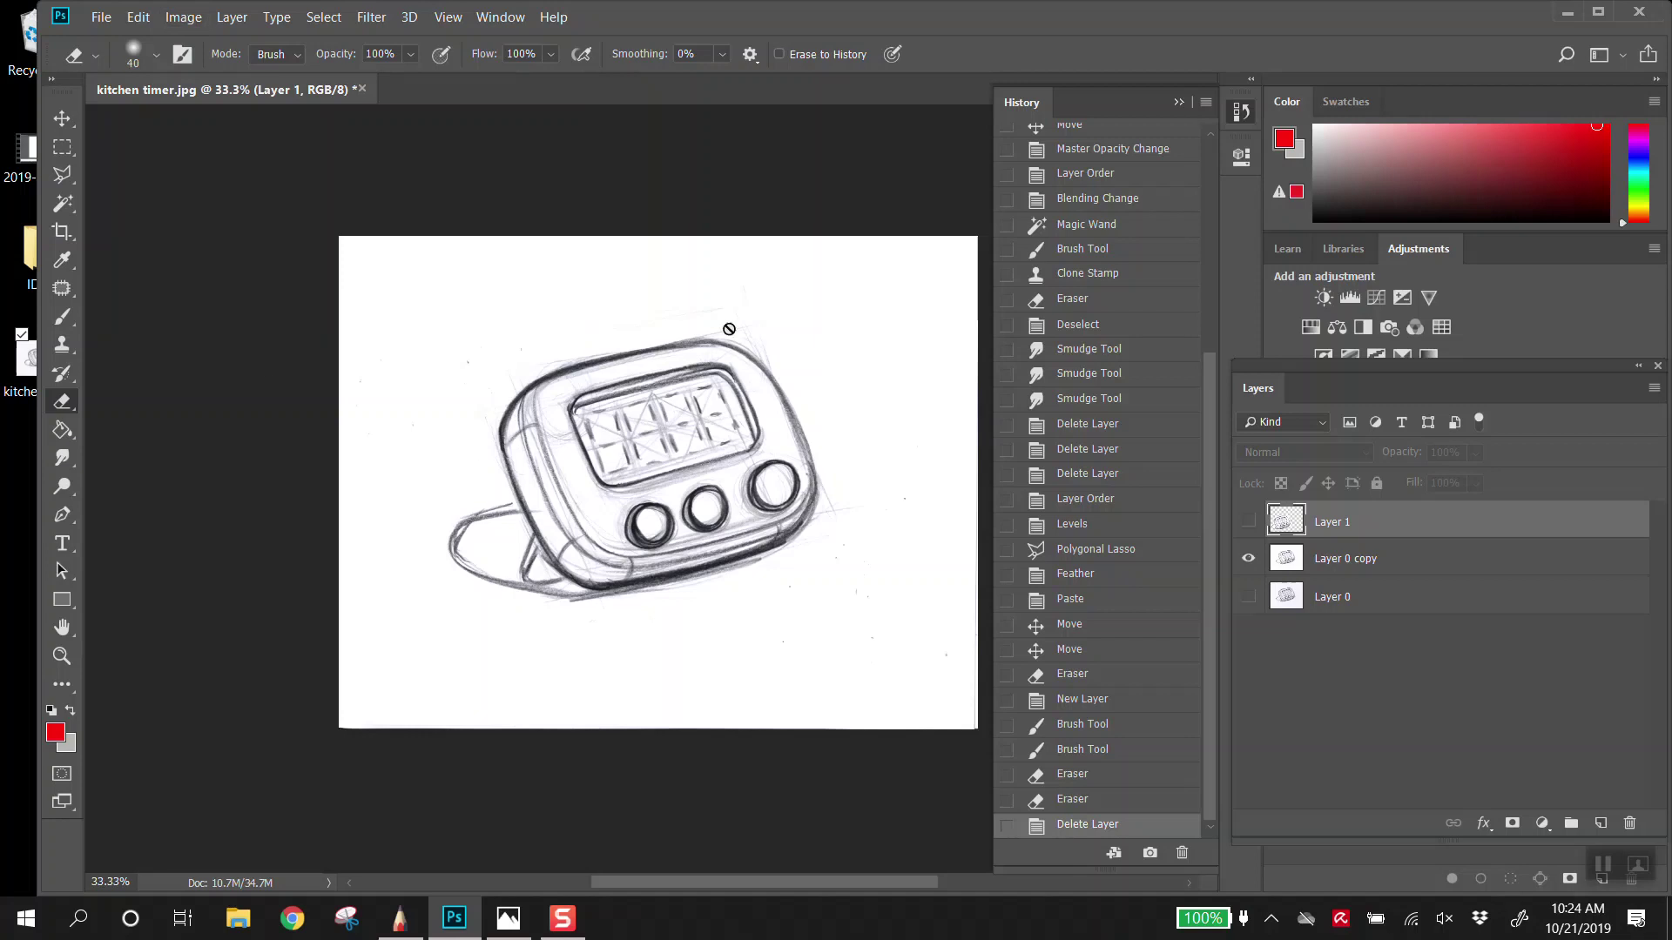
Step: Compare resolutions of 72, 200 and 600 pixels/inch in Image Size, and leave without applying a change
click(183, 18)
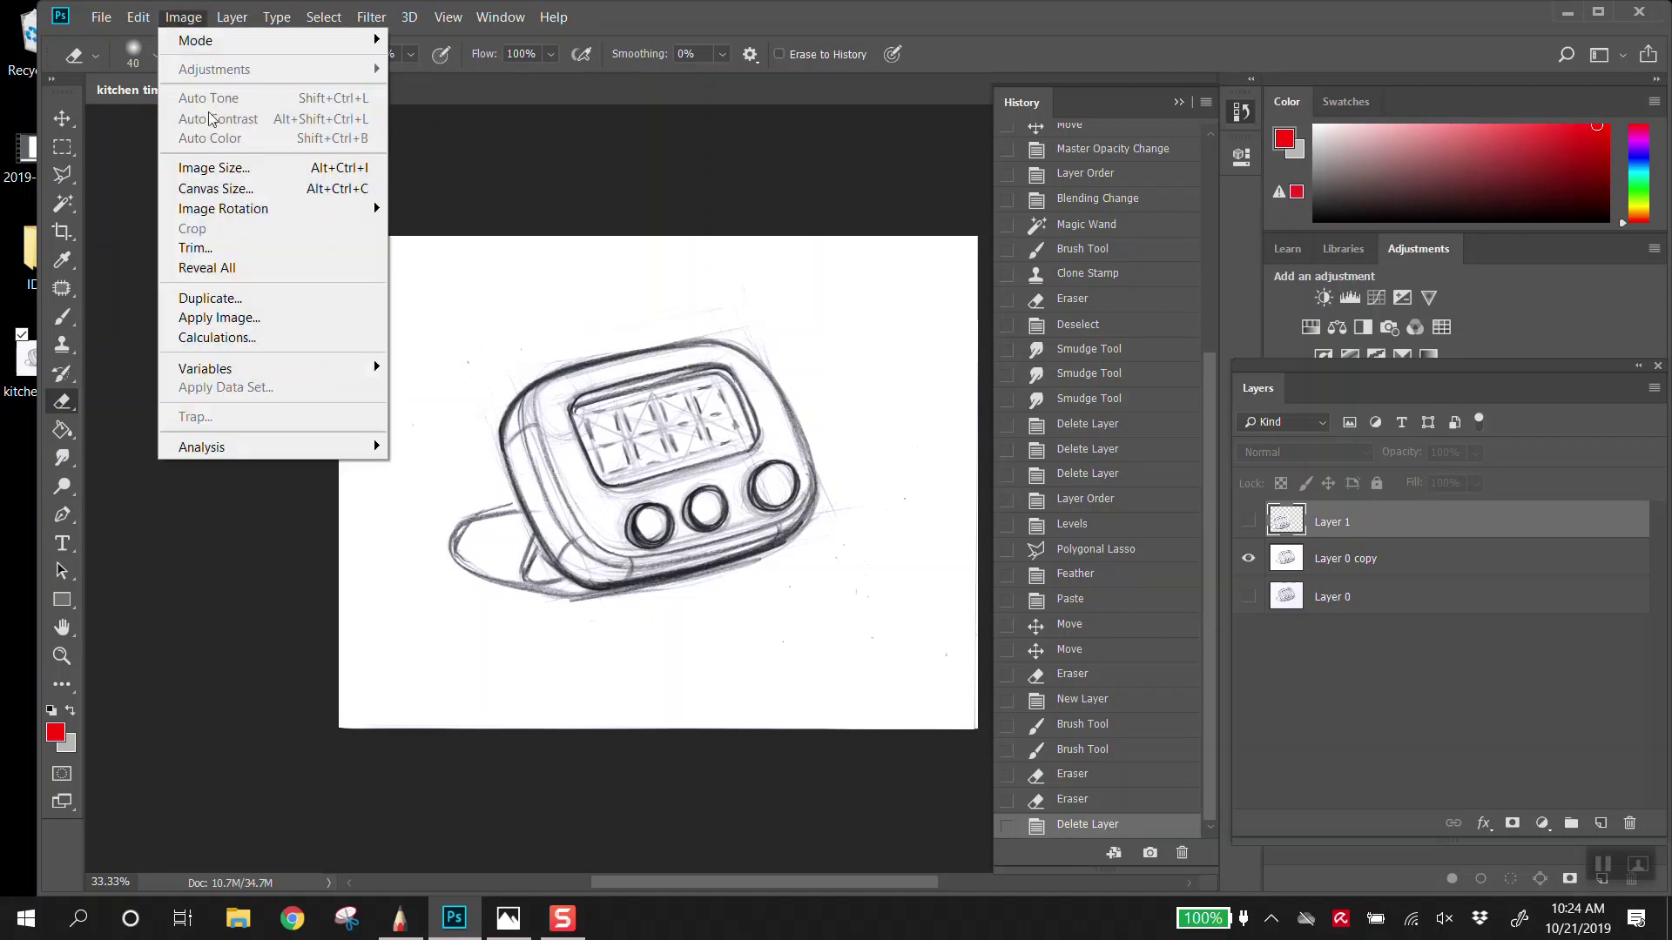
click(188, 19)
click(178, 18)
click(228, 168)
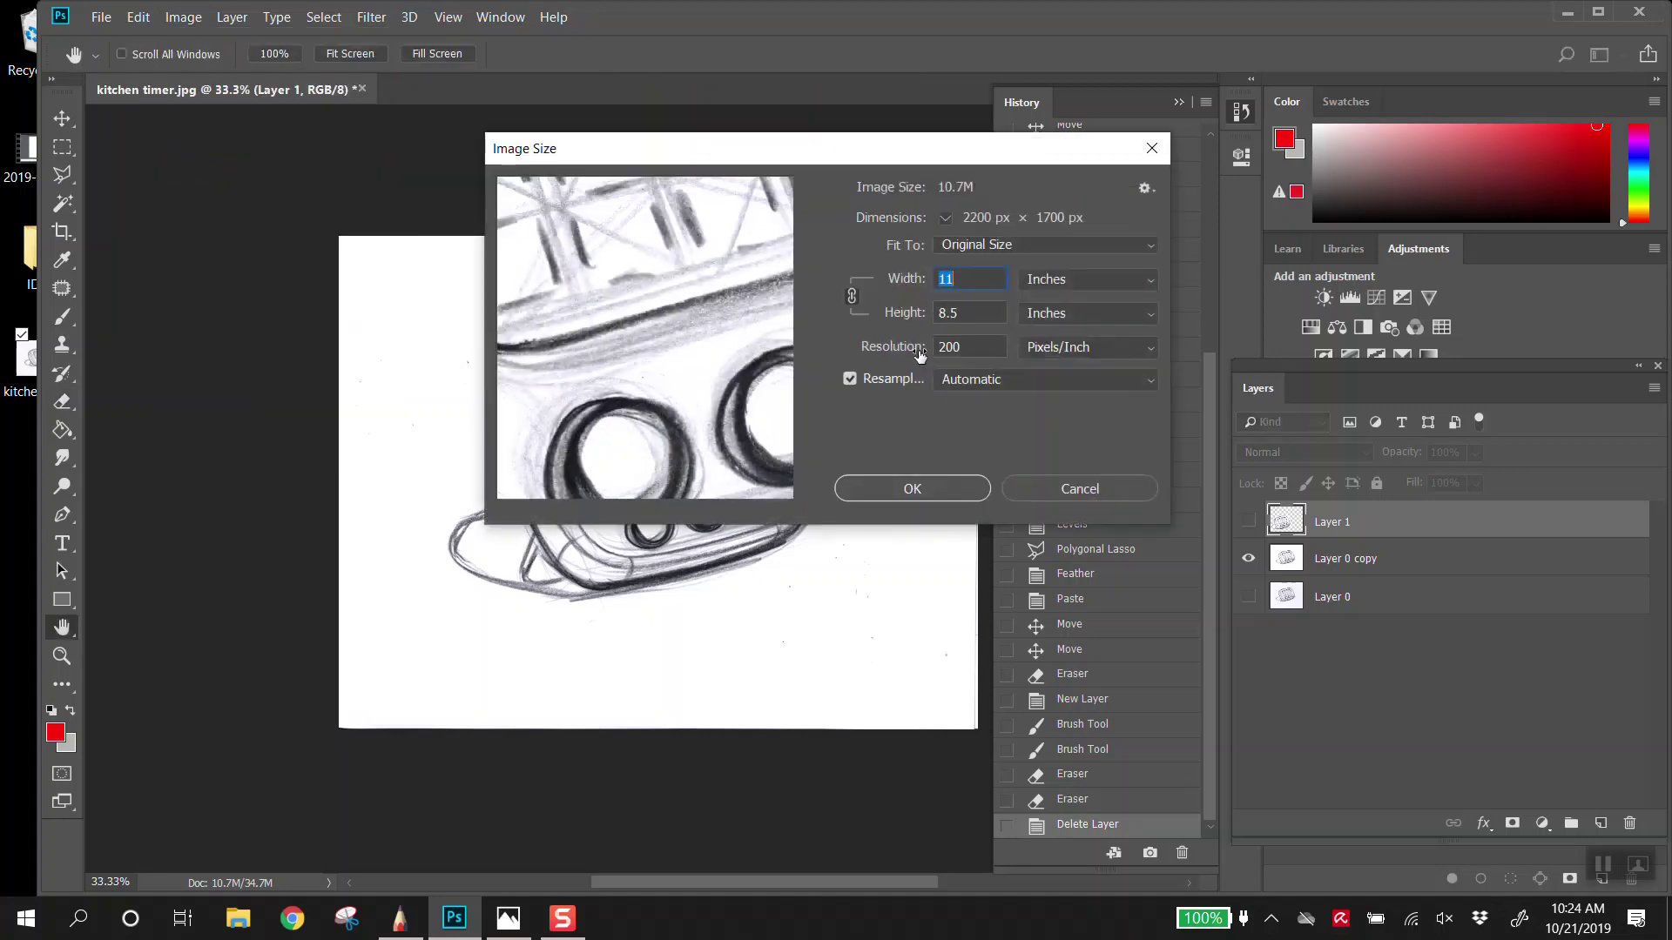
double_click(968, 348)
text(72)
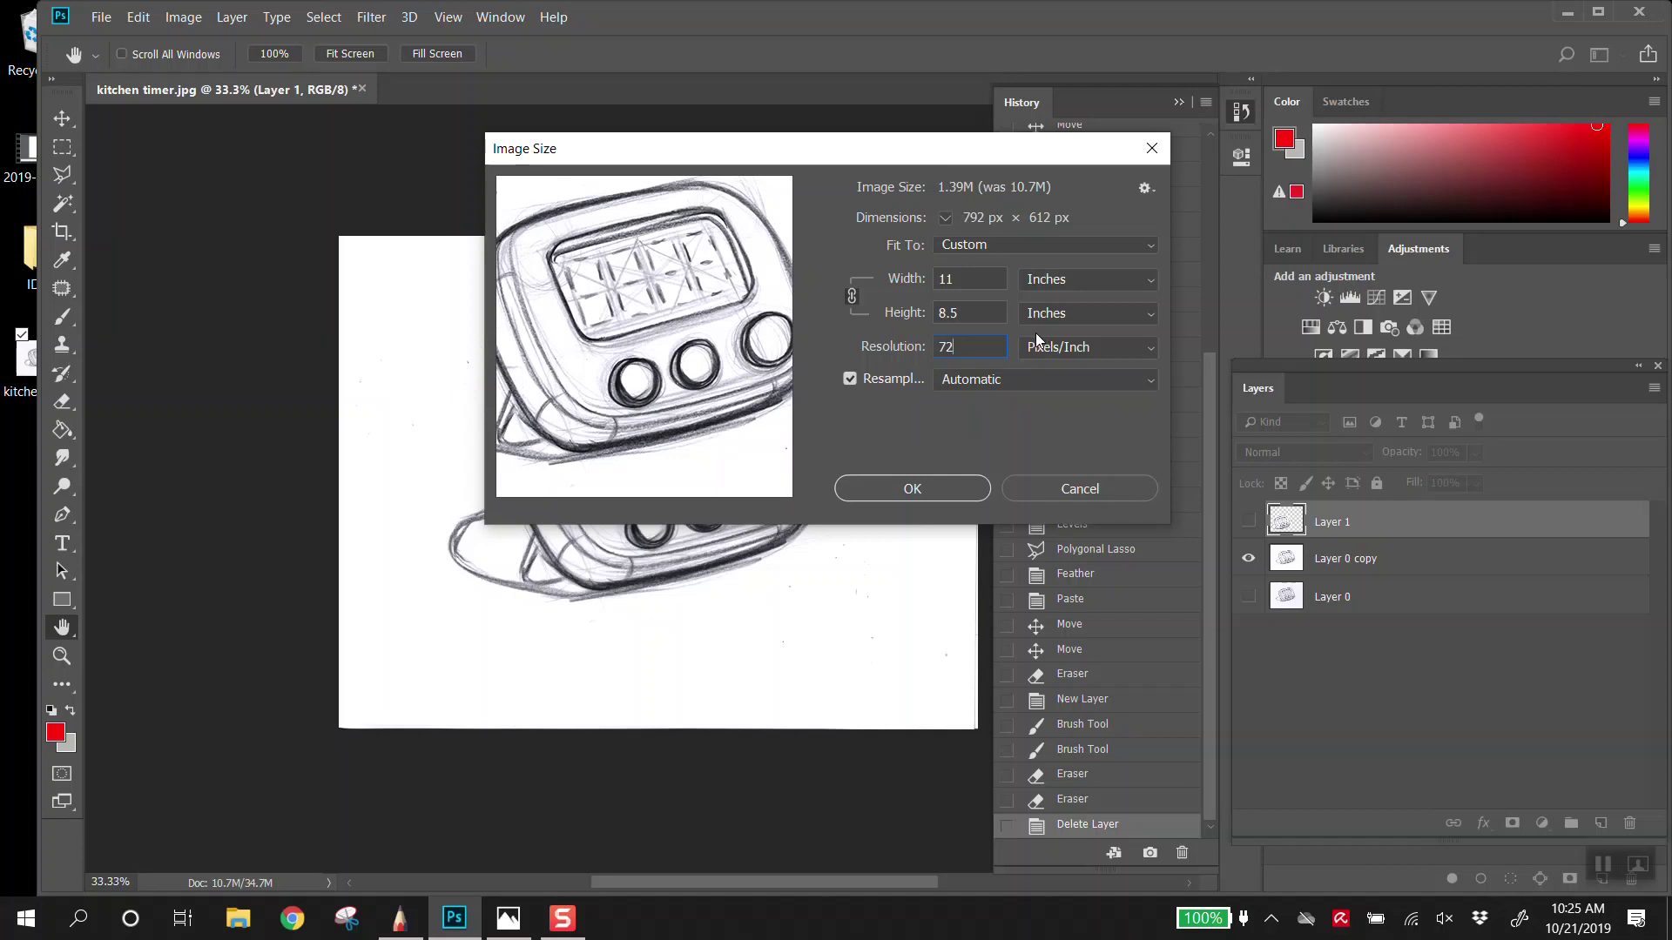
drag(988, 347, 873, 359)
text(200)
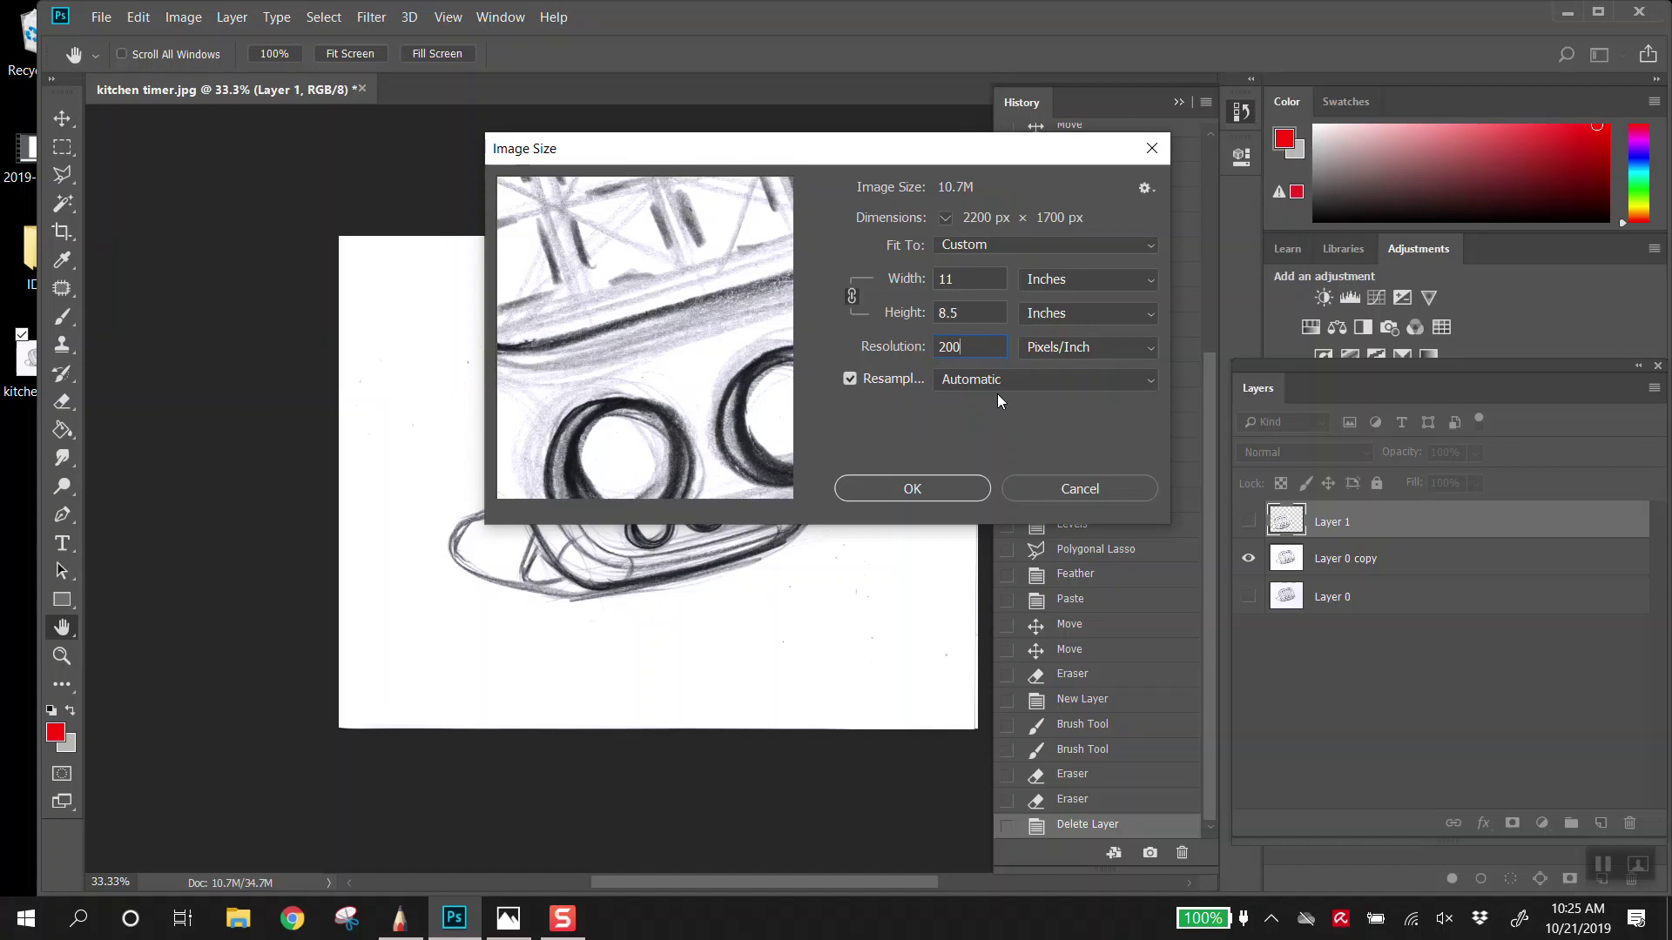
double_click(953, 347)
text(600)
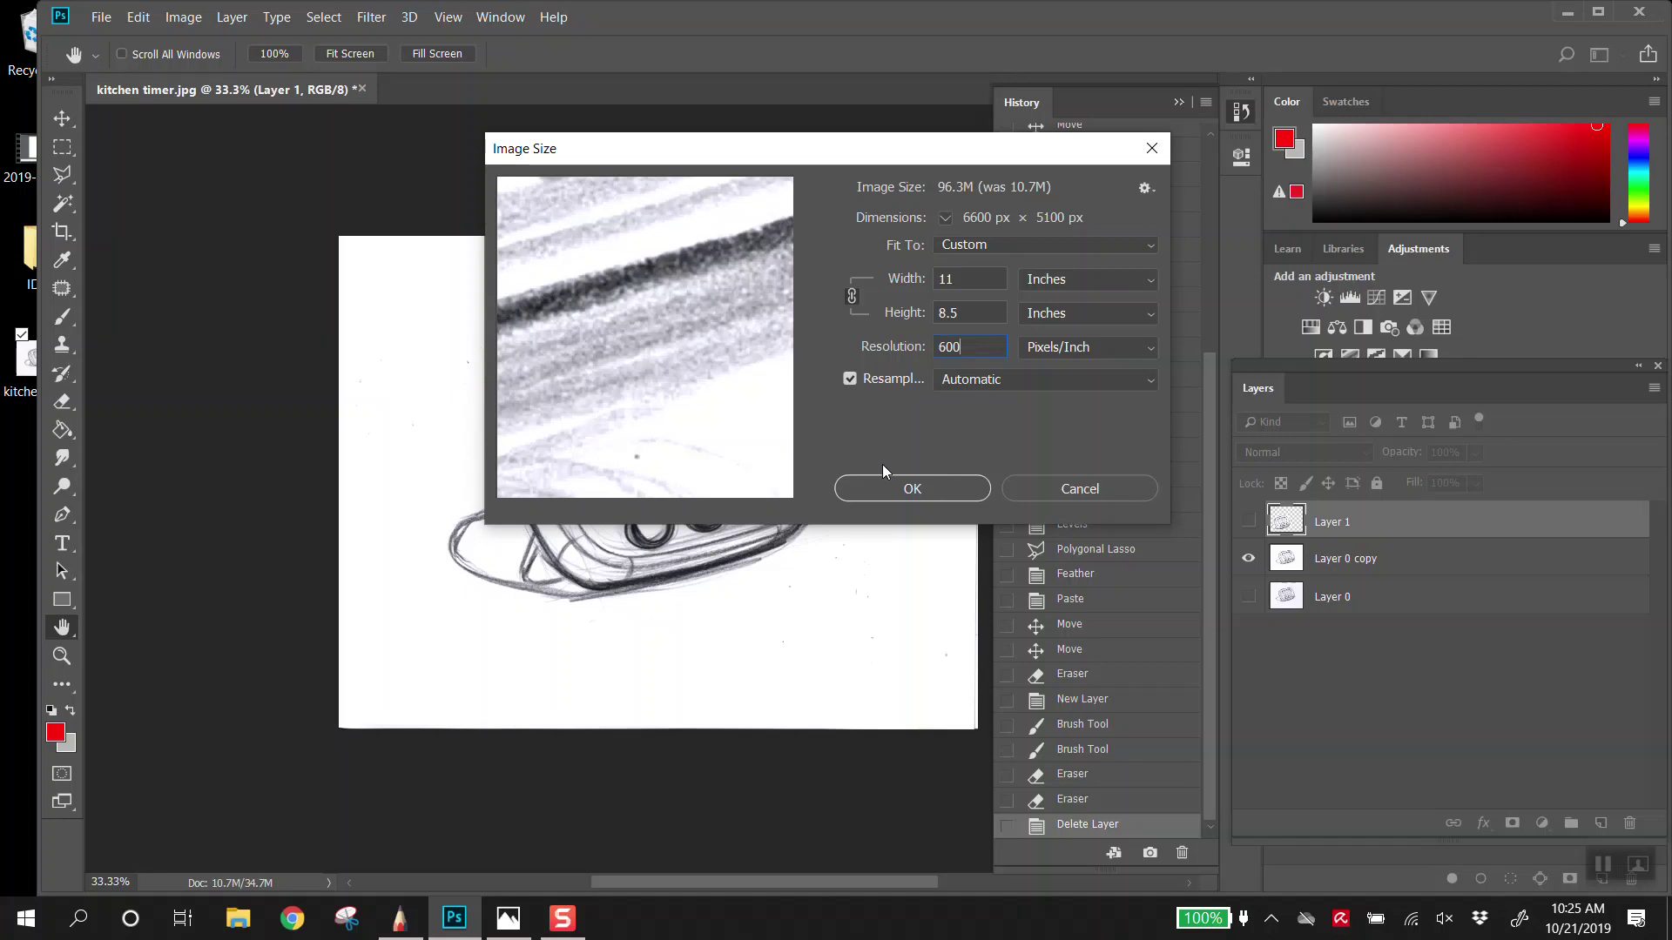
click(1084, 487)
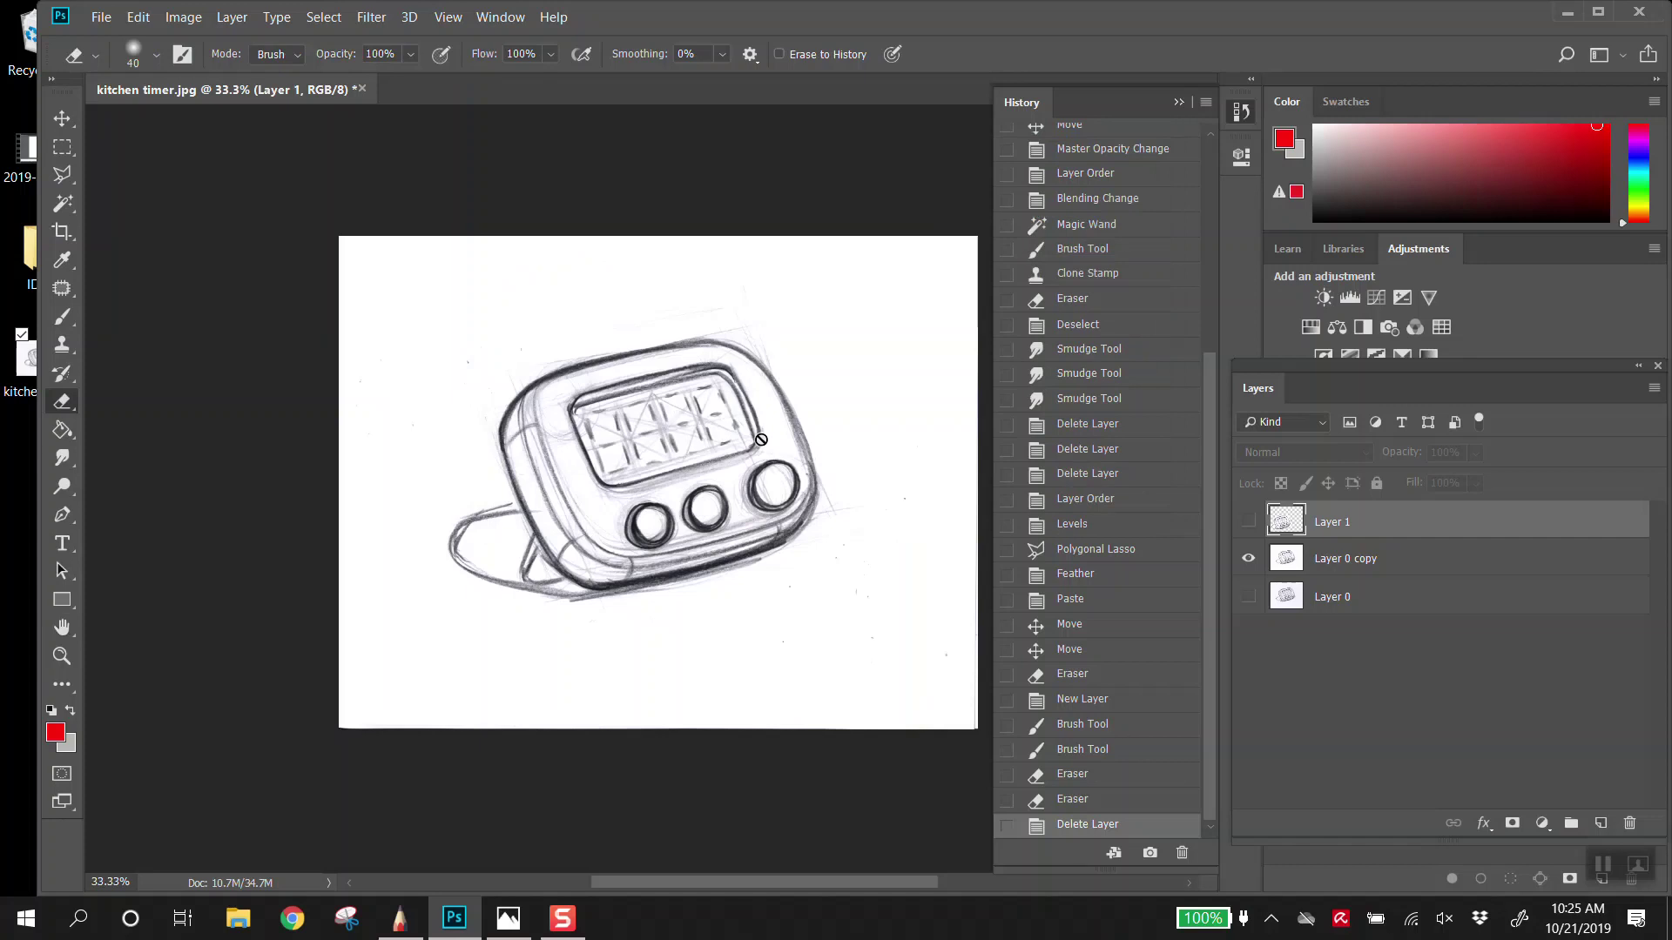
Step: Select Layer 0 copy and shift the sketch on the canvas with the Move tool
click(61, 117)
drag(736, 471, 770, 448)
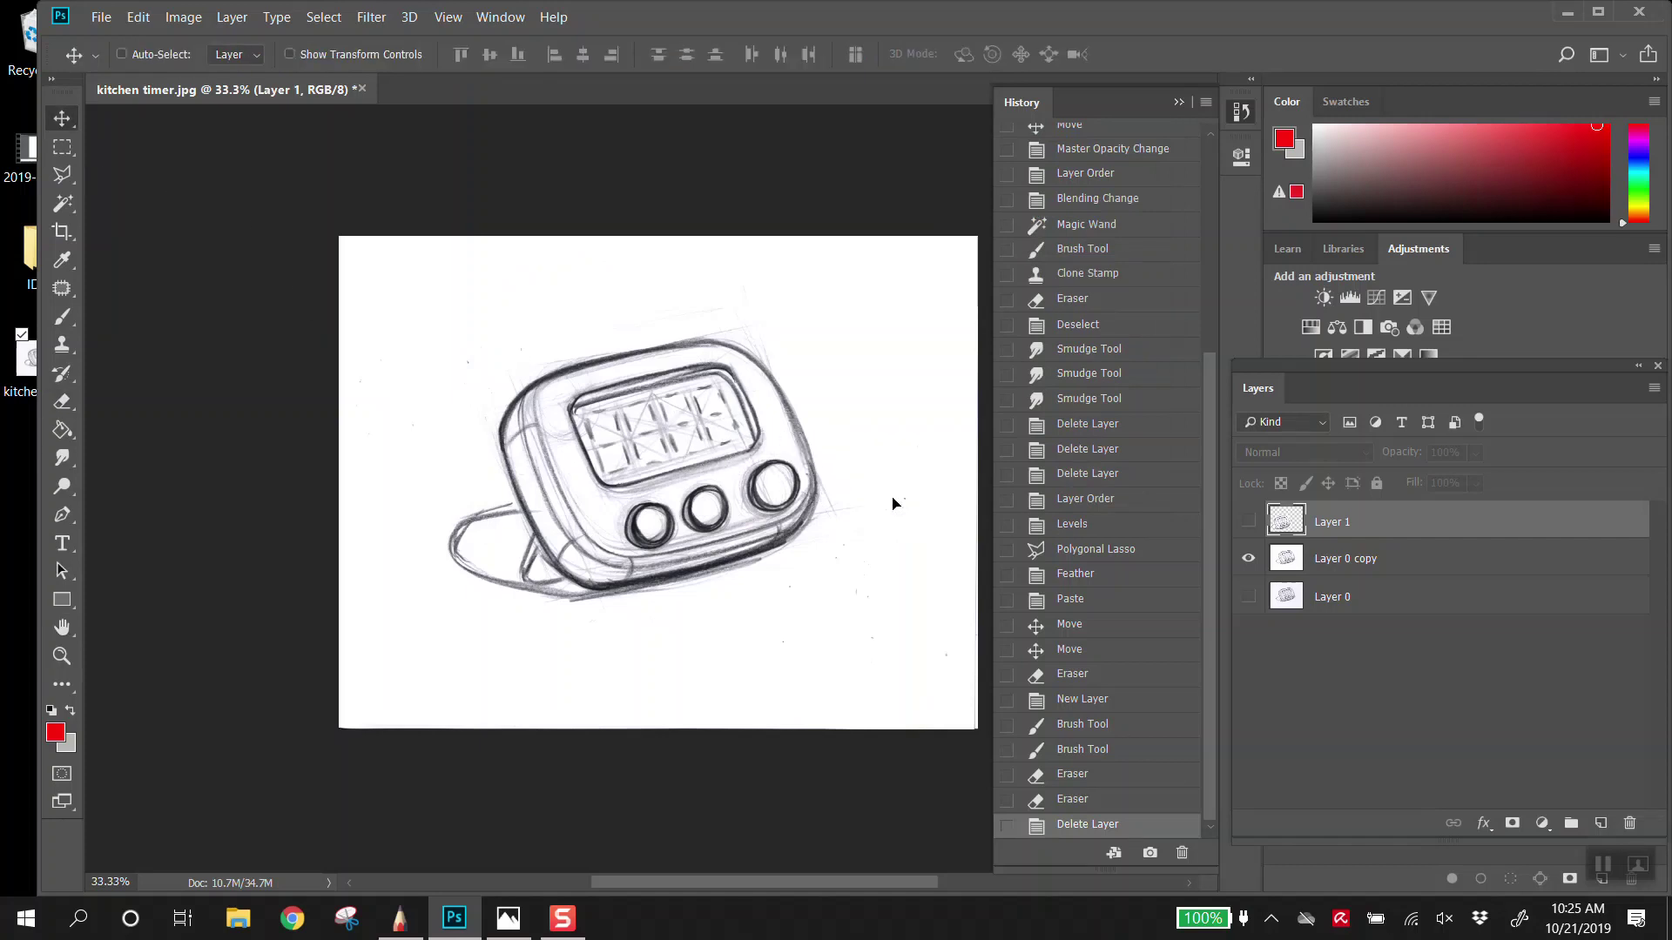
click(1354, 563)
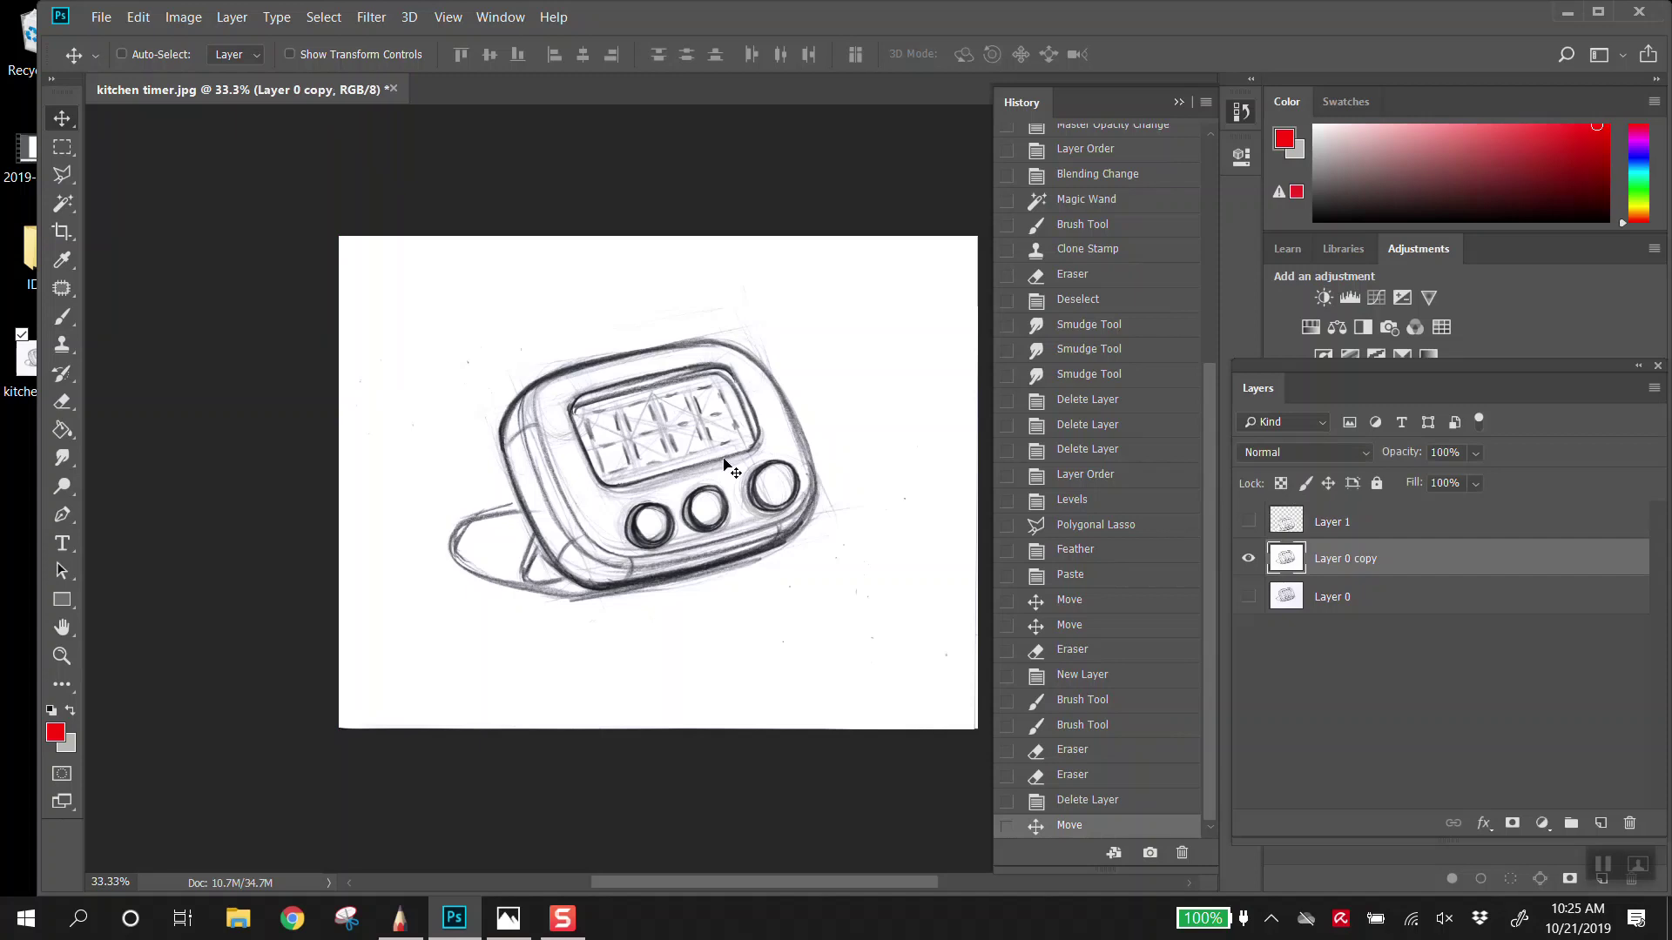
mouse_move(739, 461)
mouse_down()
mouse_move(737, 448)
mouse_move(780, 488)
mouse_move(597, 477)
mouse_move(731, 448)
mouse_move(603, 470)
mouse_move(629, 477)
mouse_up()
Step: Hide Layer 0 copy, and show and select Layer 1 in its place
click(1250, 558)
click(1248, 520)
click(1340, 522)
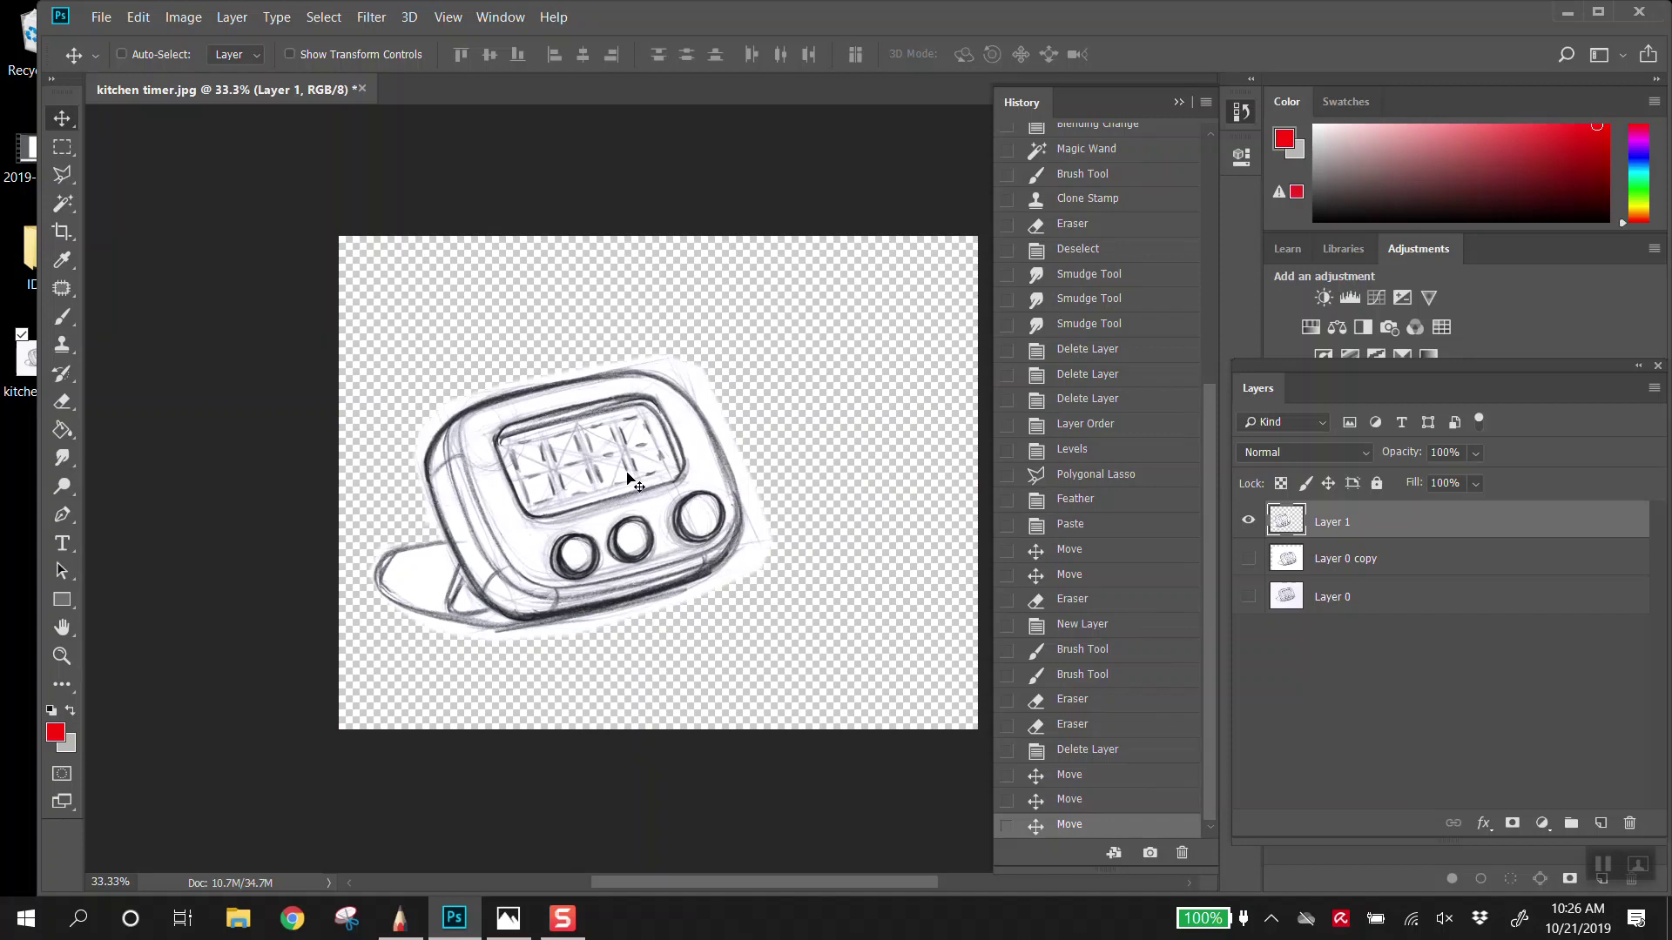
Step: Check the document's width, height and resolution in Image Size
drag(826, 426, 687, 434)
click(182, 18)
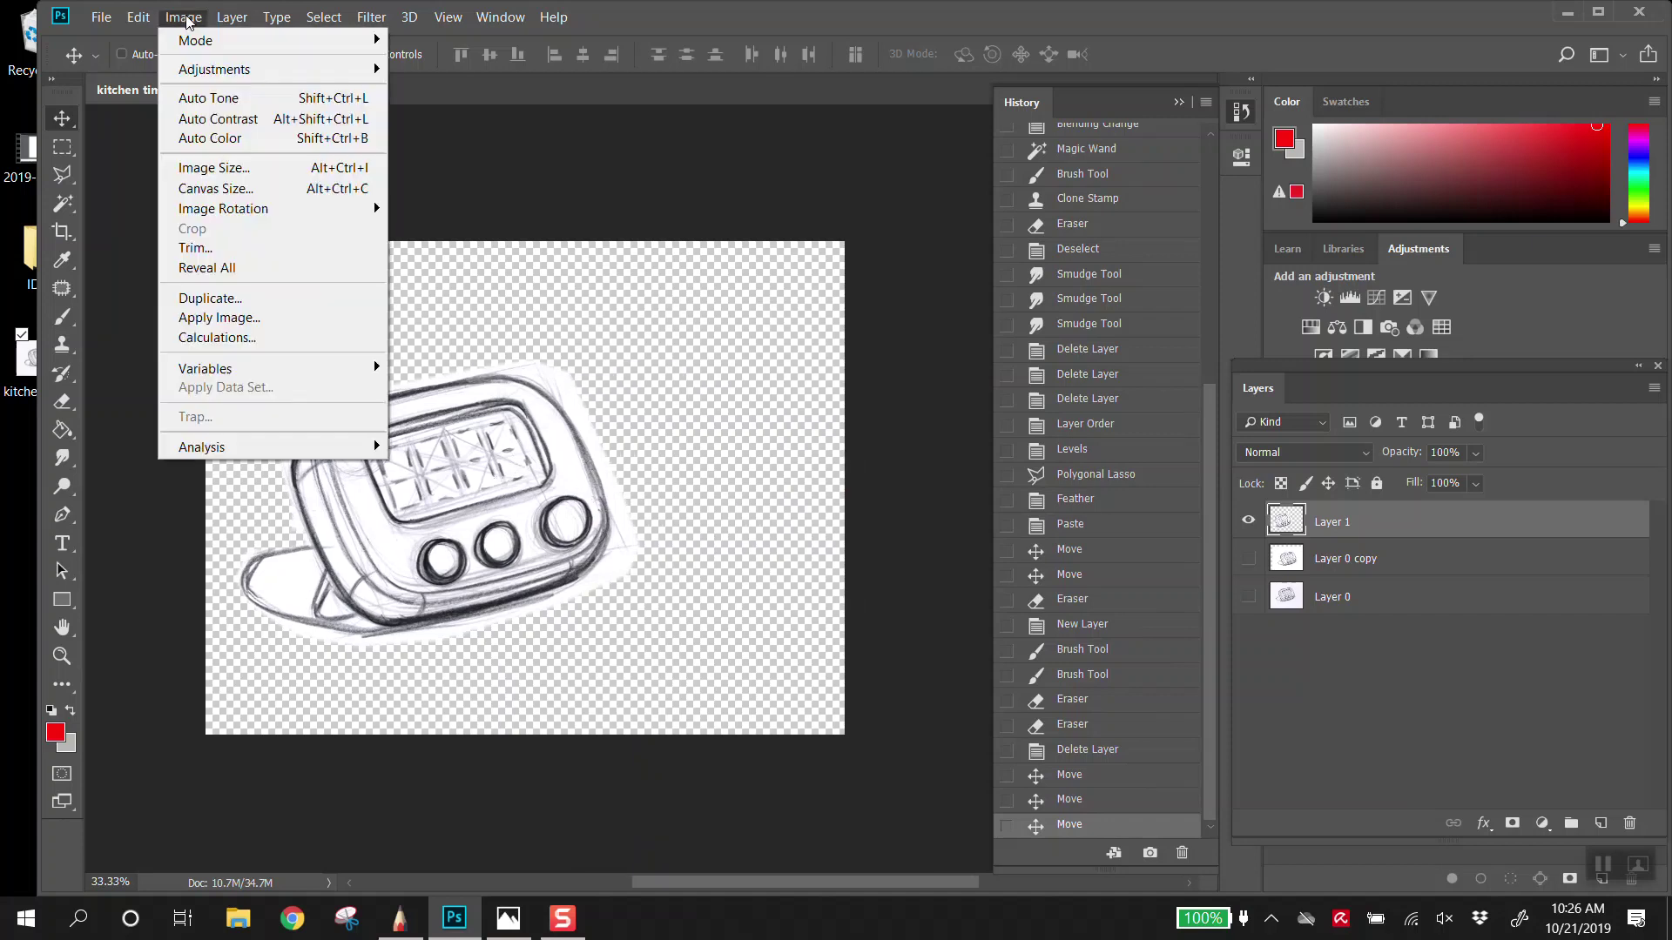
click(229, 169)
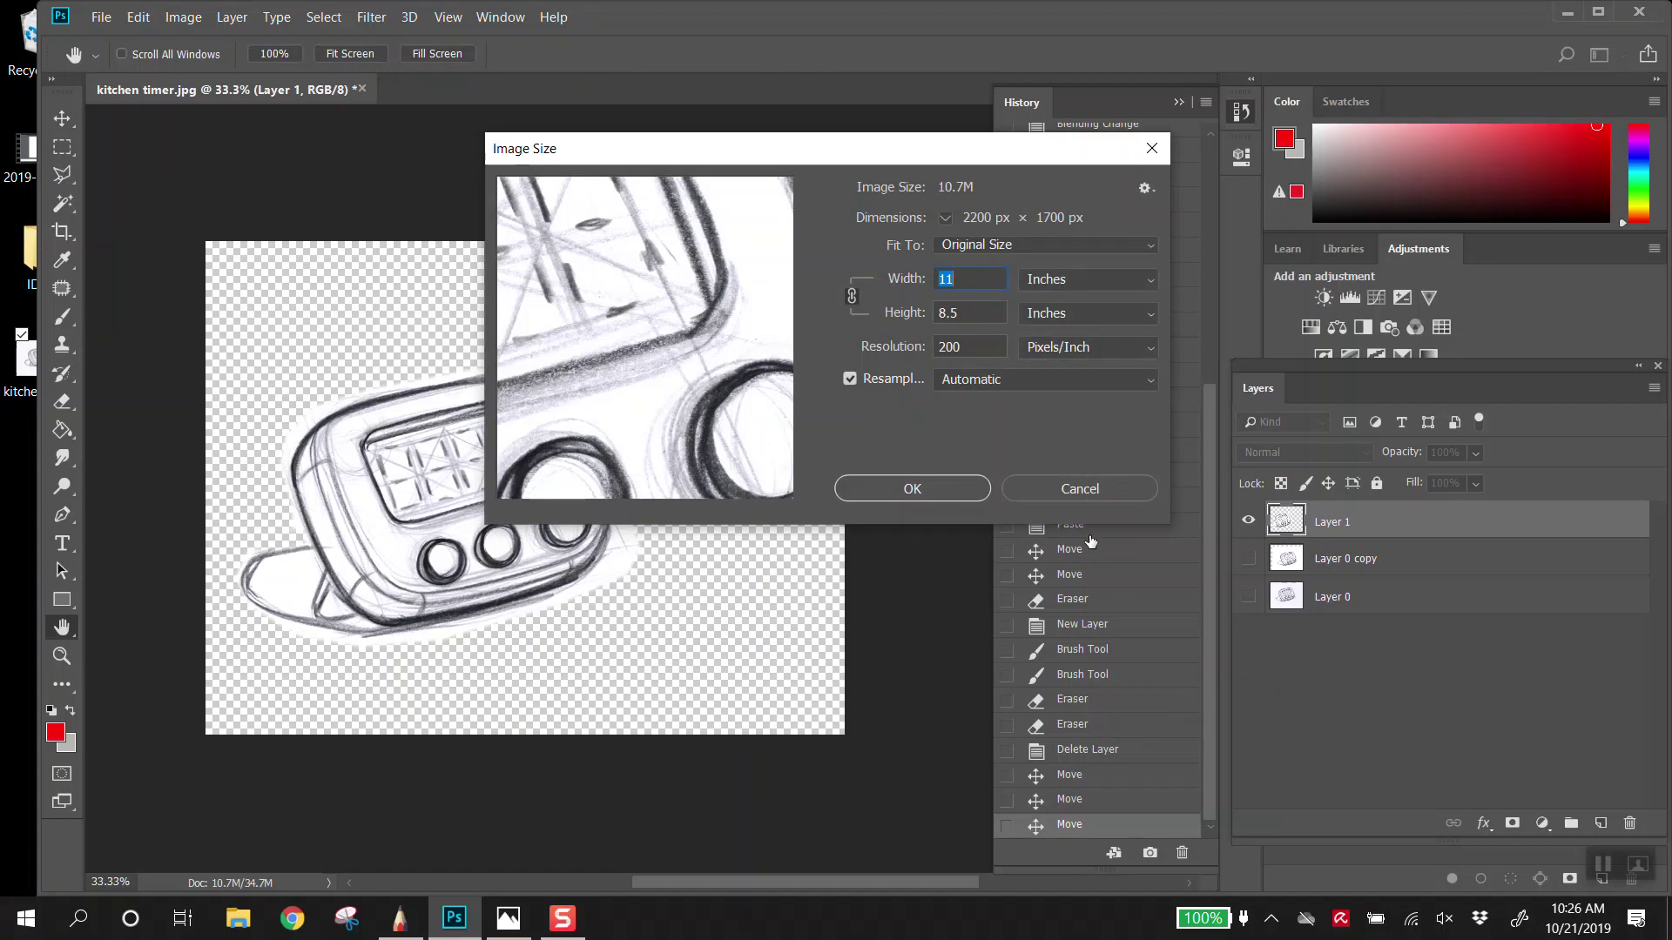
click(1055, 493)
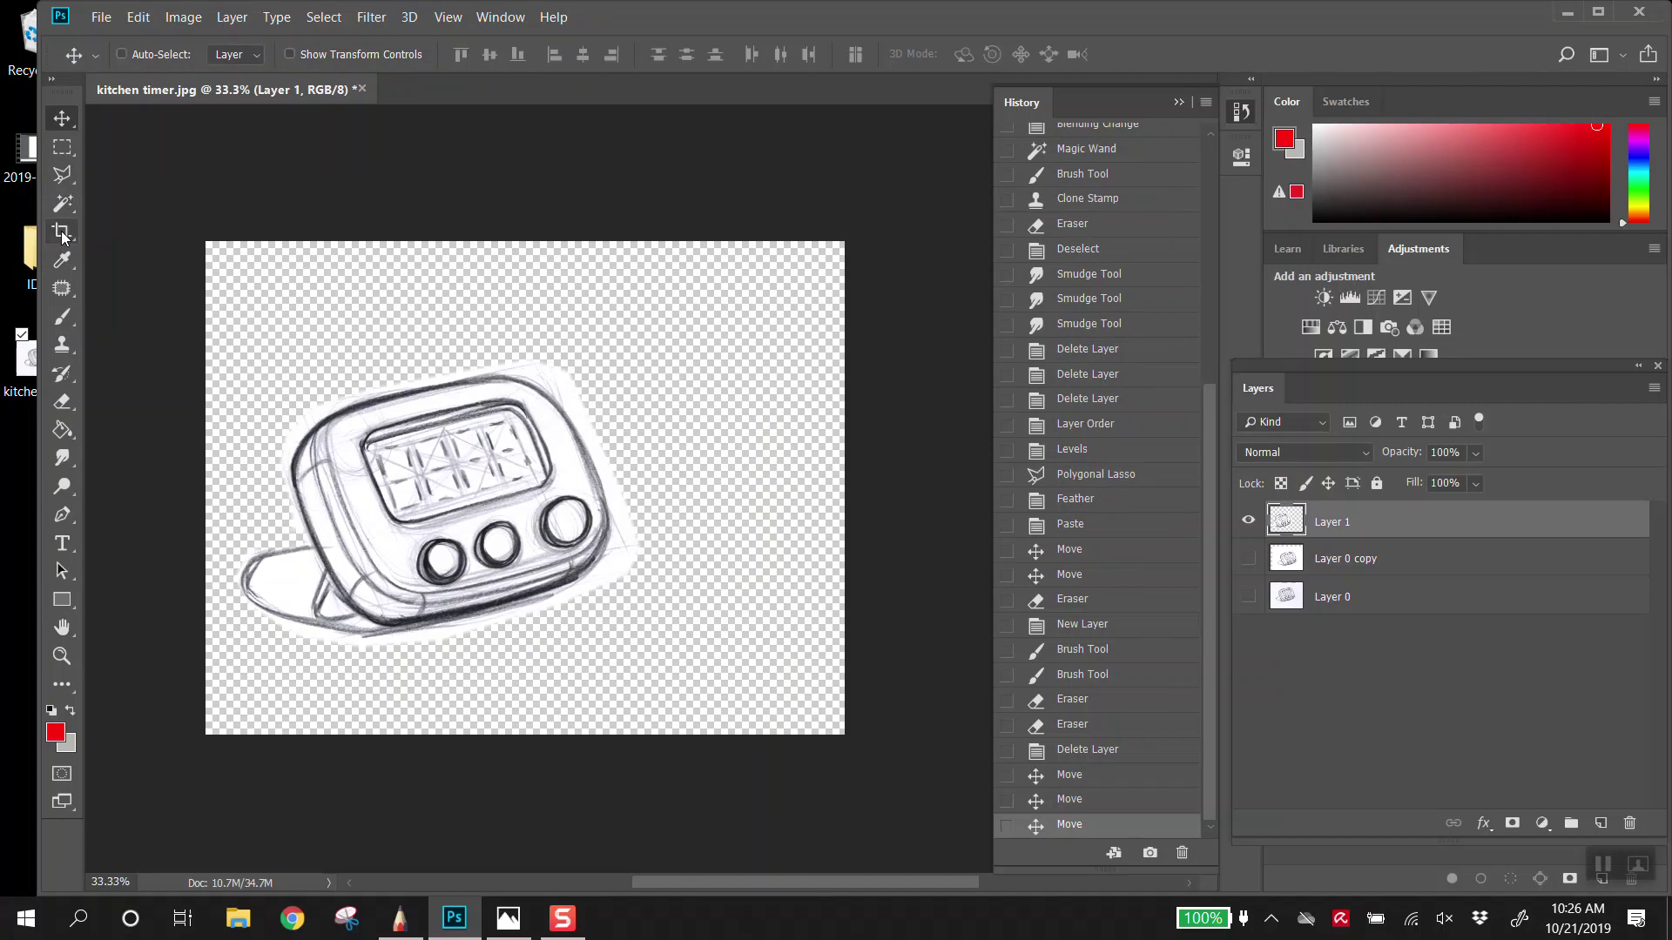
Step: Enlarge the canvas to 17 by 11 inches around the timer sketch
click(189, 19)
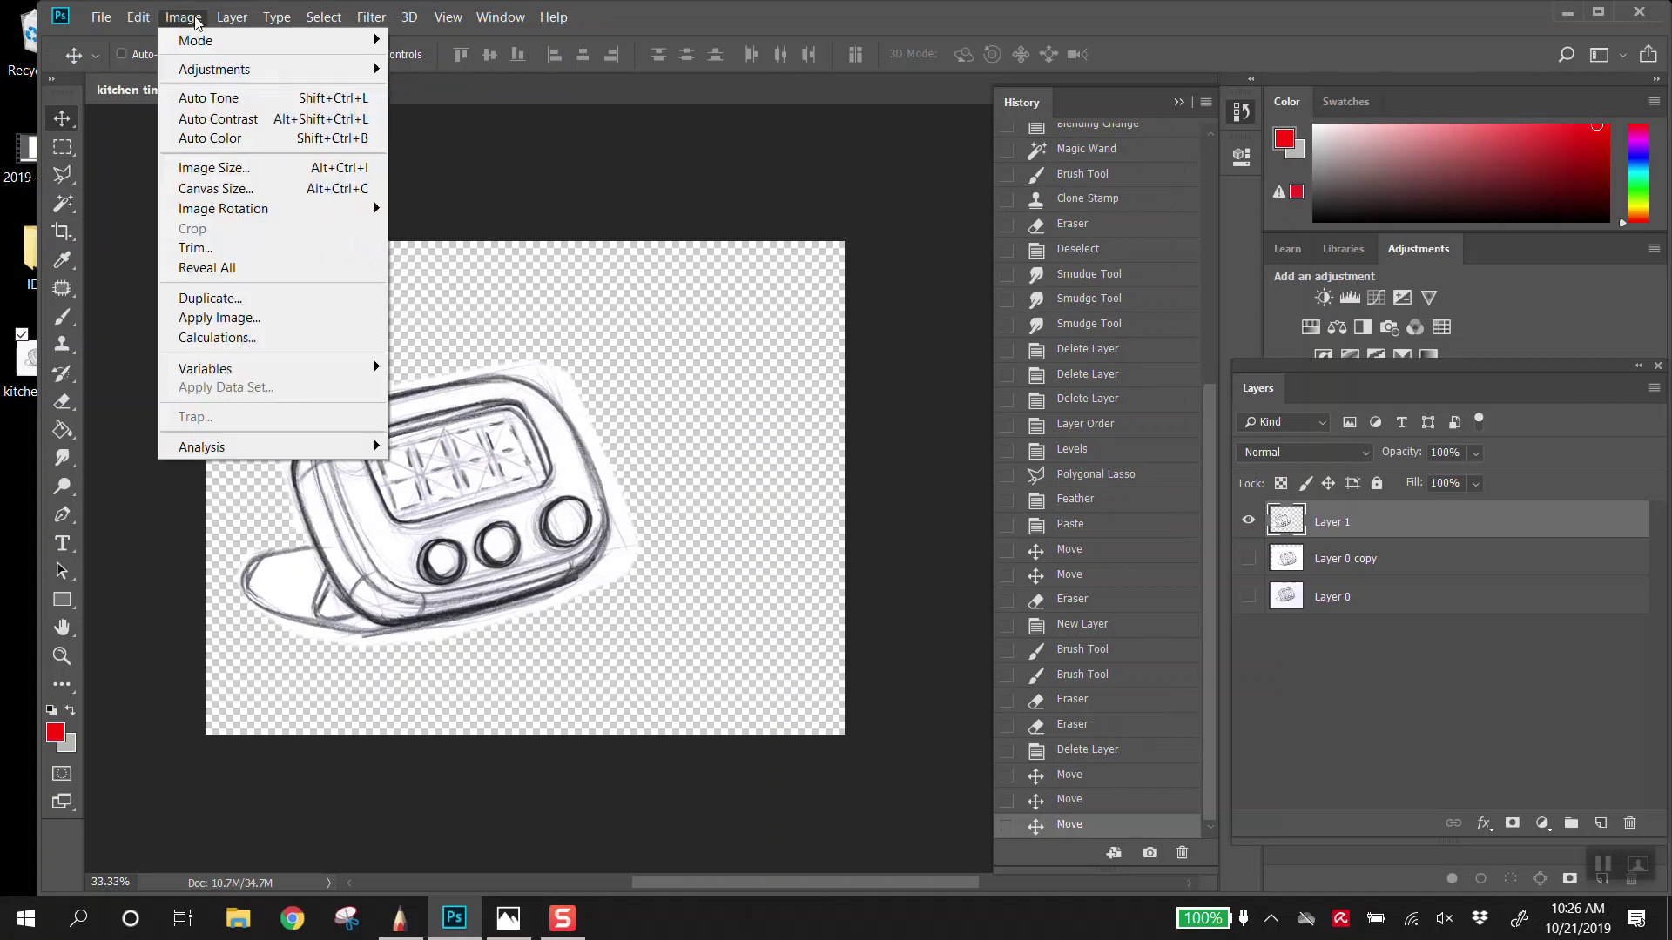
click(234, 185)
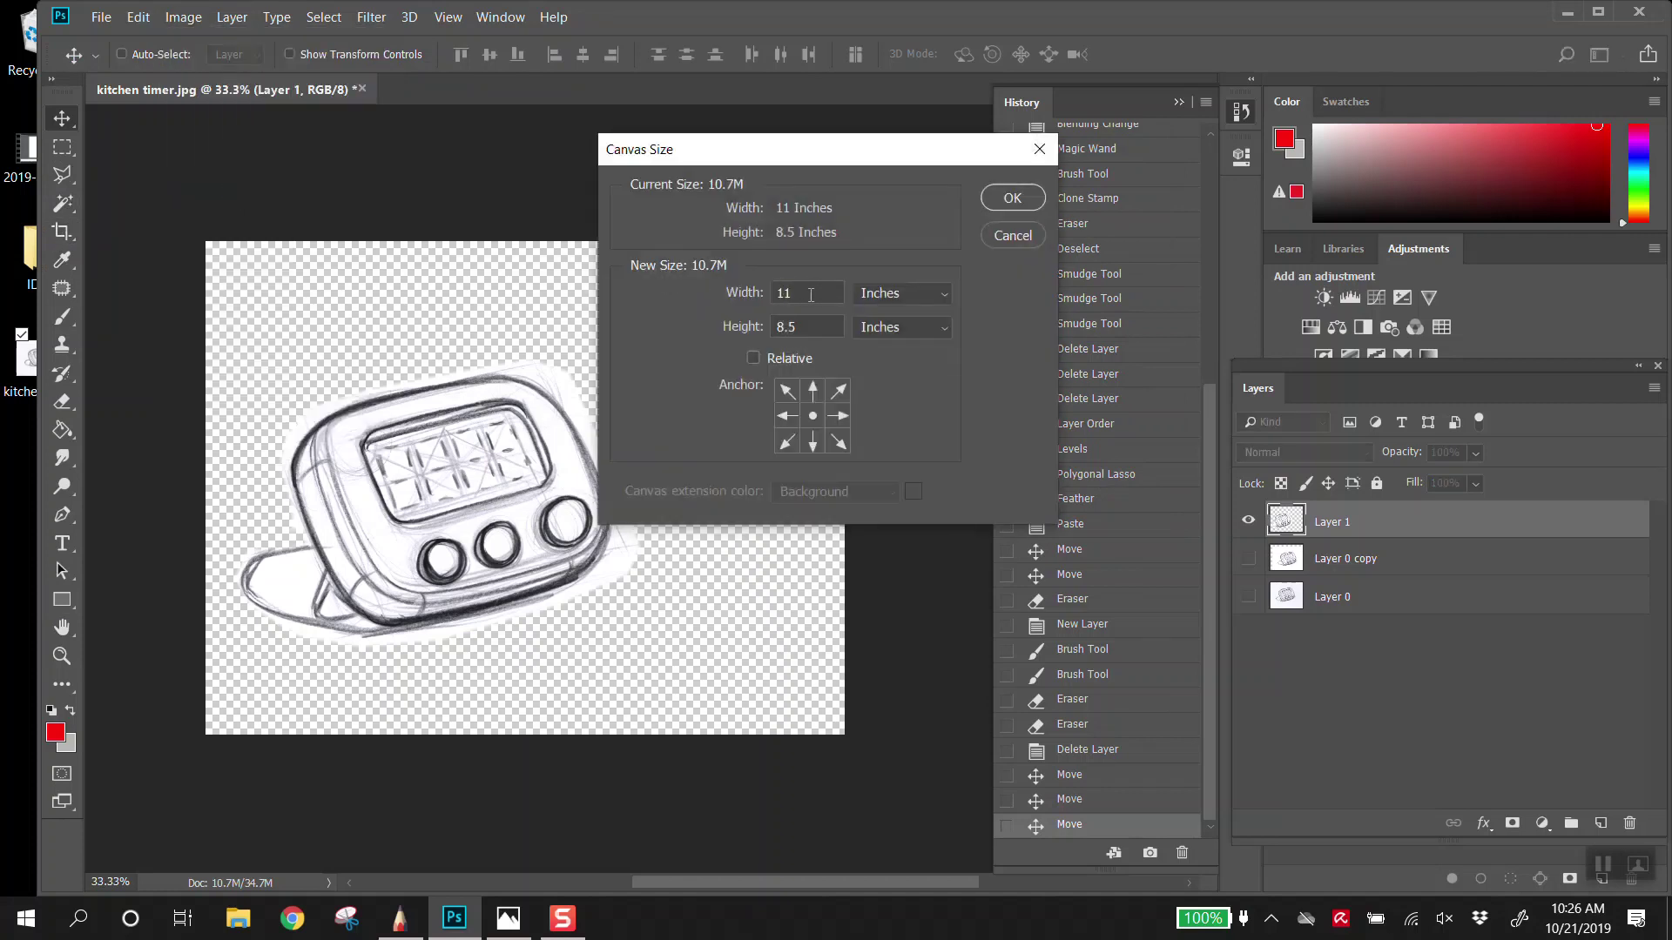
double_click(833, 288)
text(17)
key(Tab)
text(11)
click(1012, 198)
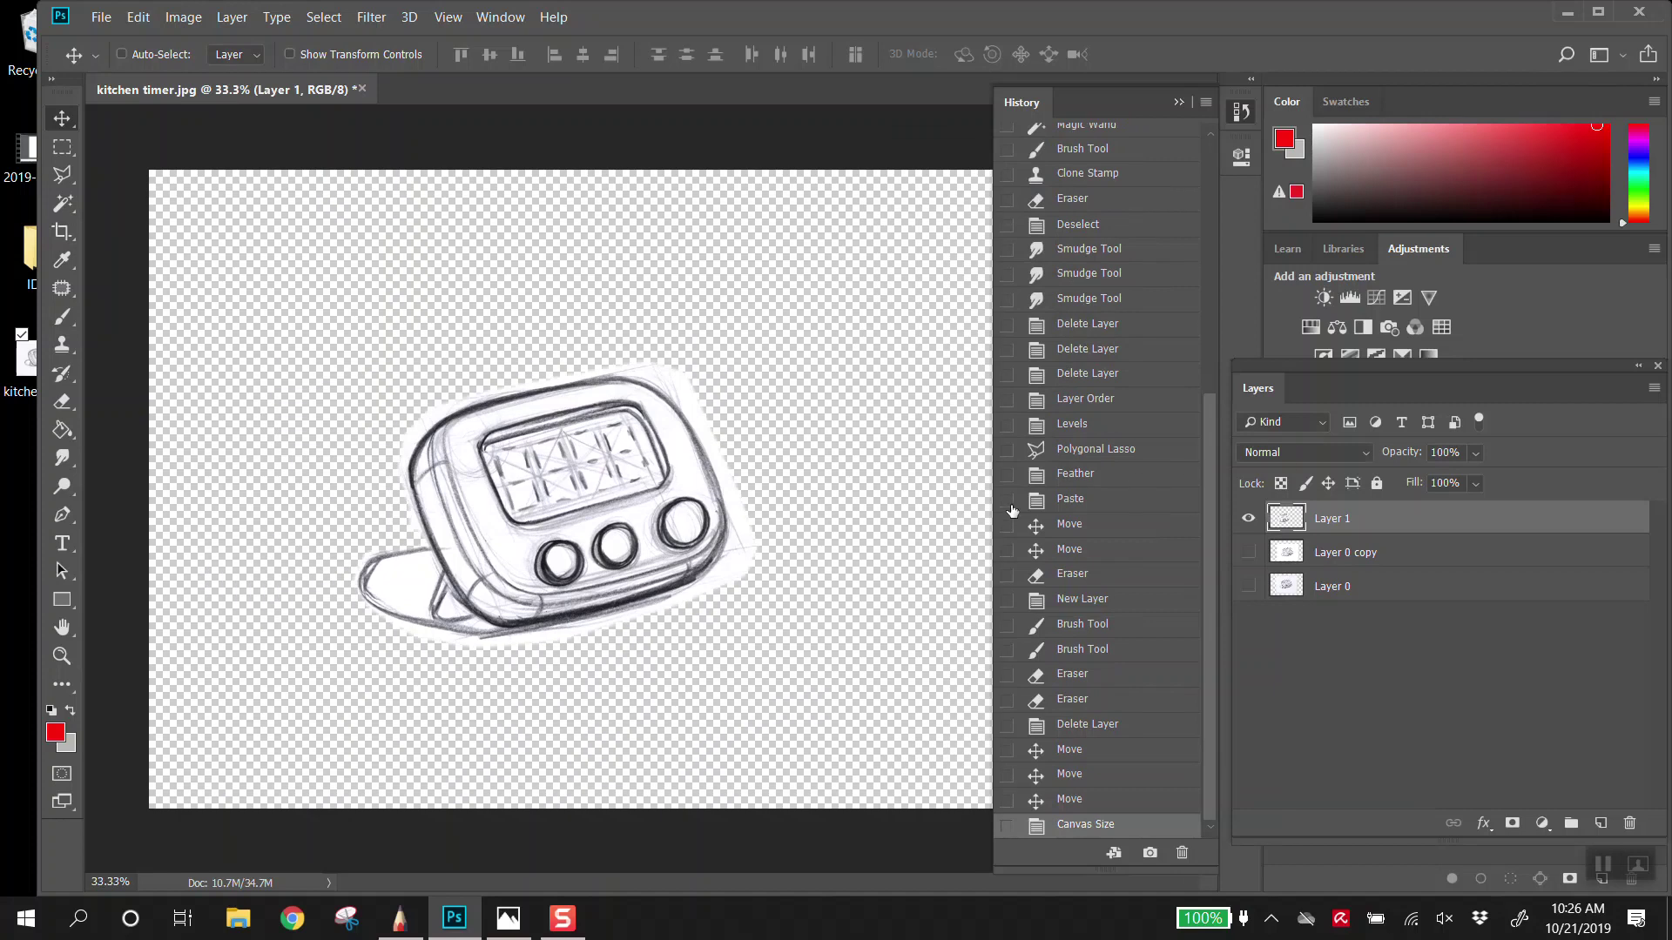
key(ctrl+minus)
key(ctrl+minus)
key(ctrl+plus)
Step: Set the canvas size to 11 by 8.5 inches, try several anchor positions, and apply it anchored at the centre with clipping accepted
click(183, 18)
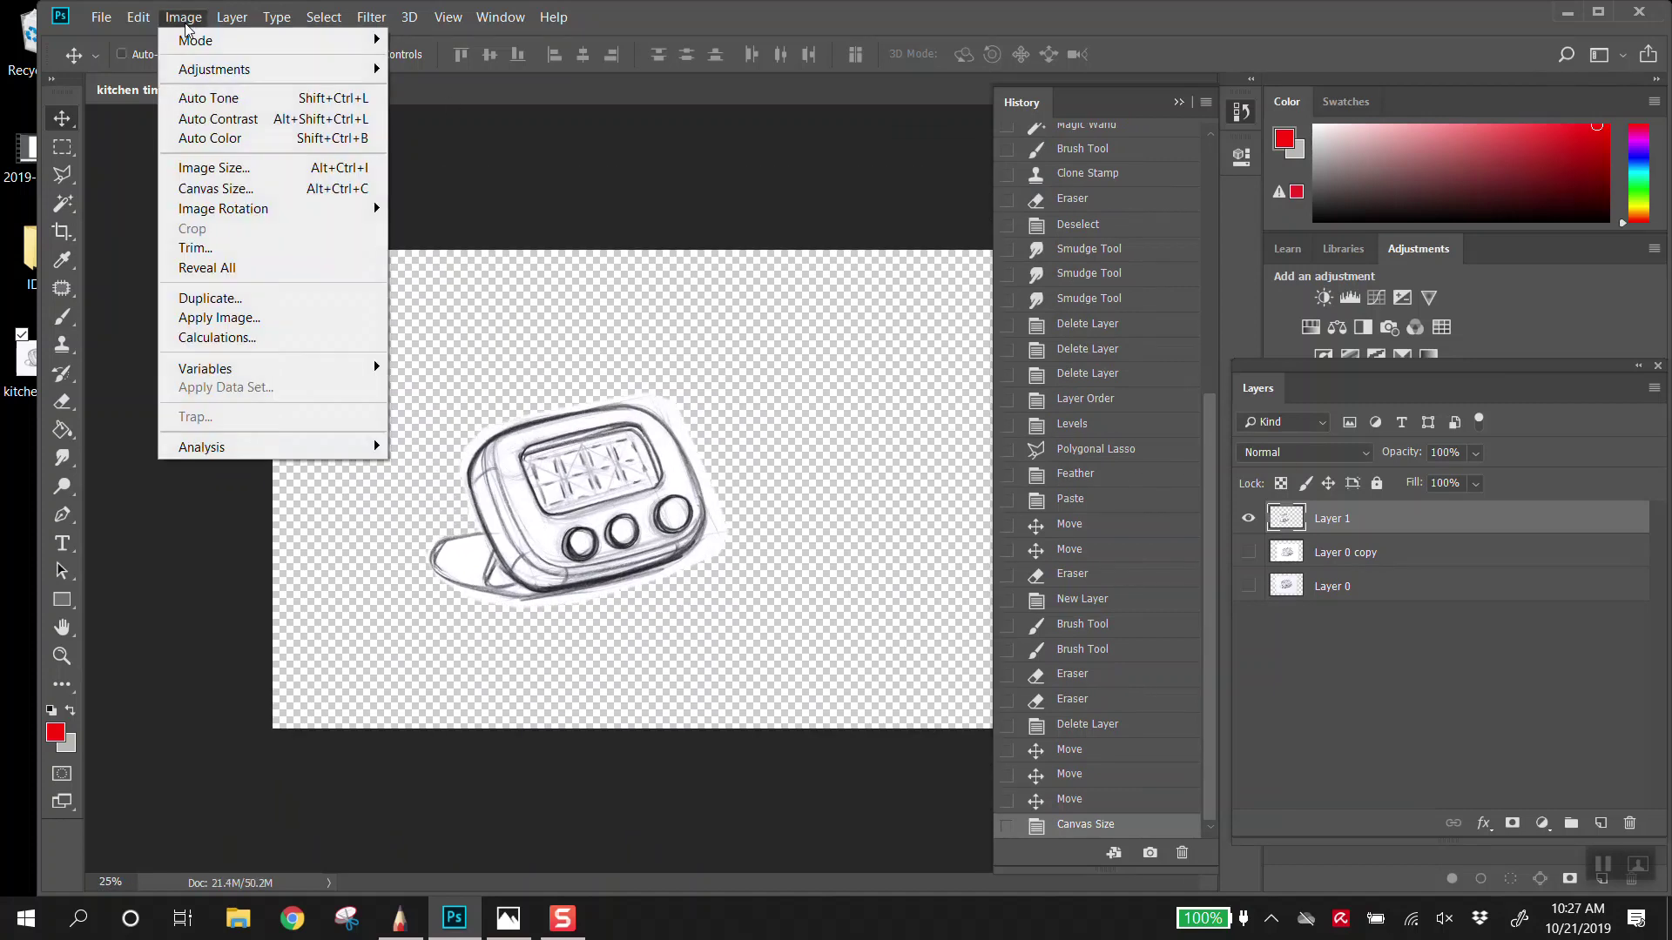
click(238, 188)
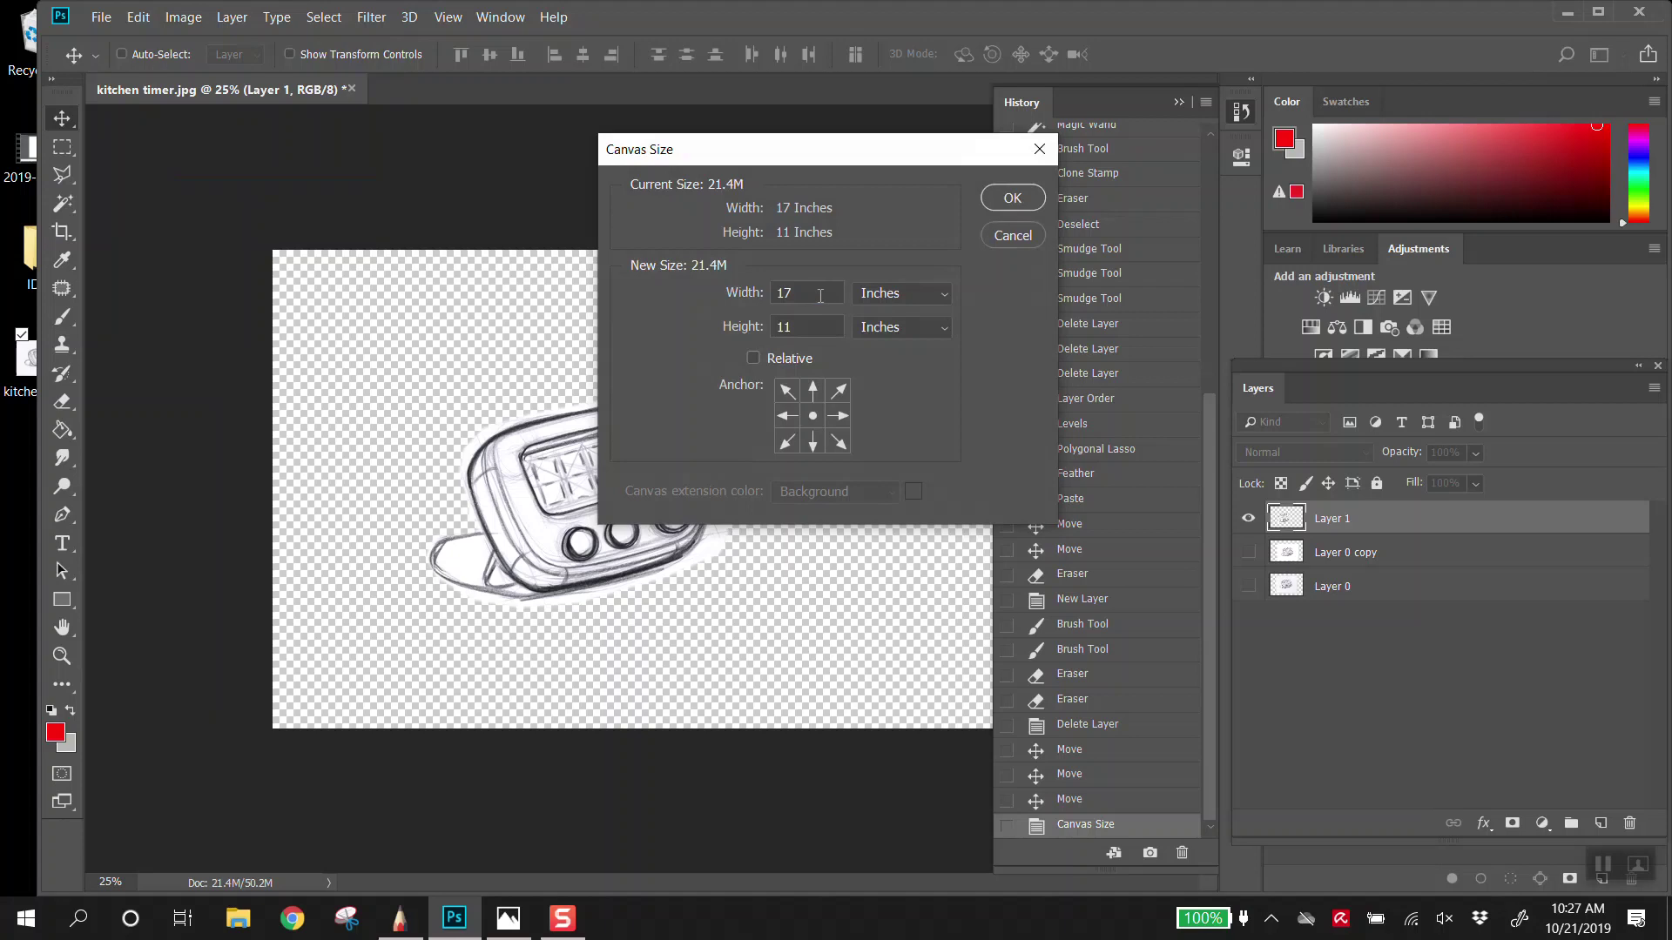
text(11)
key(Tab)
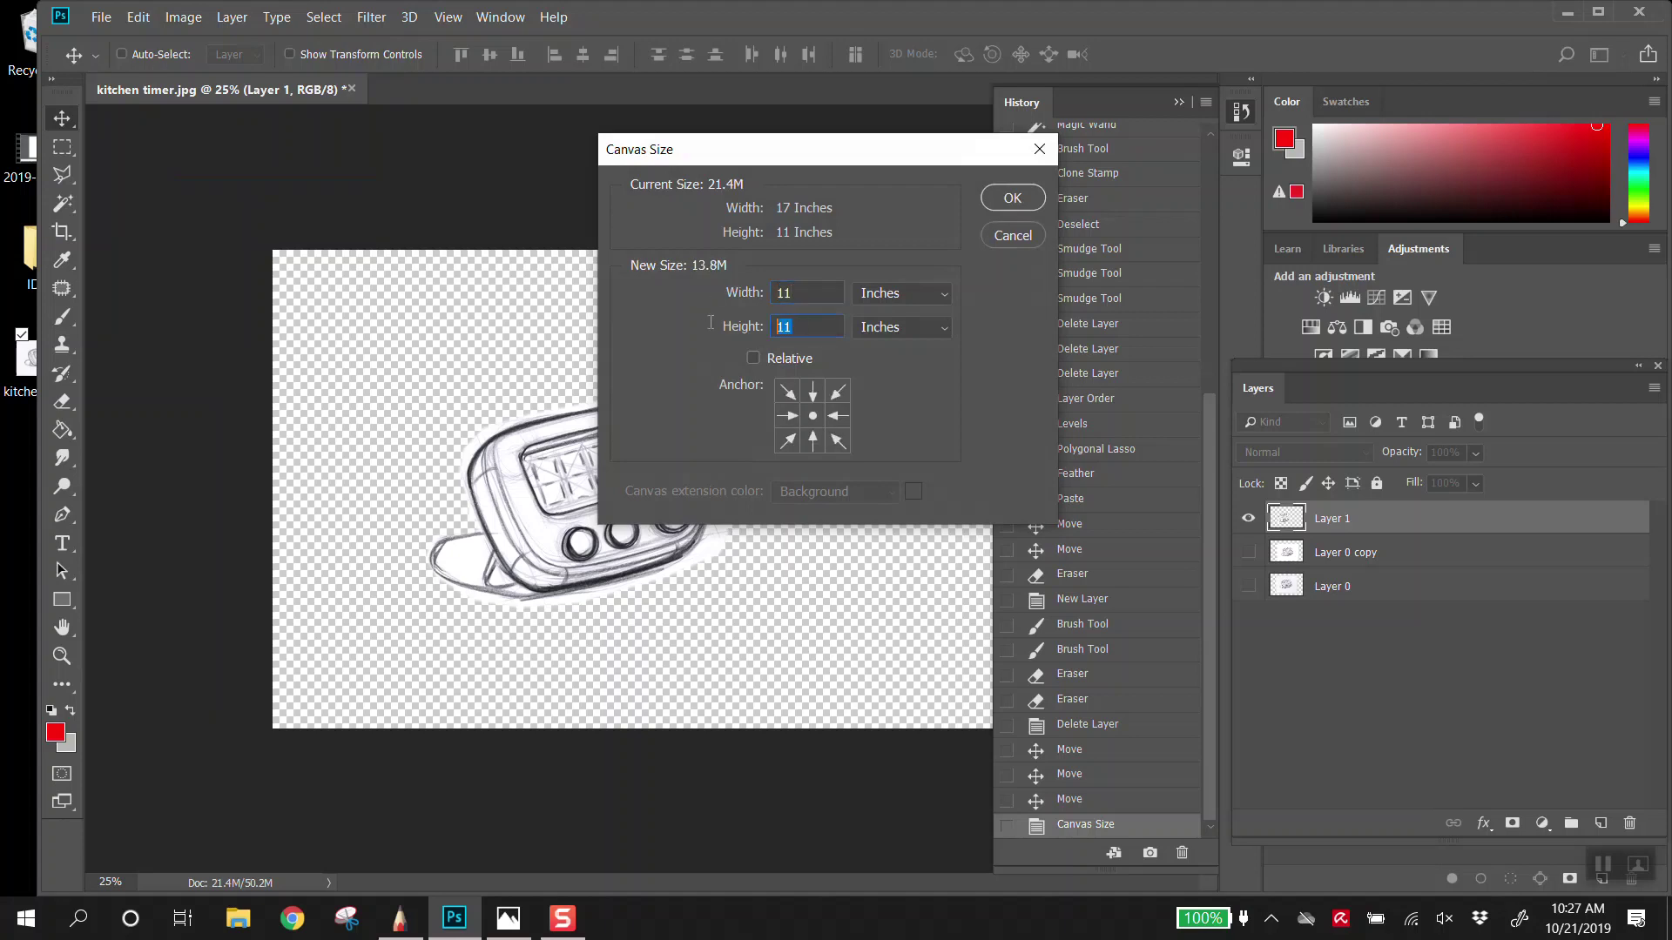
text(8.5)
click(796, 416)
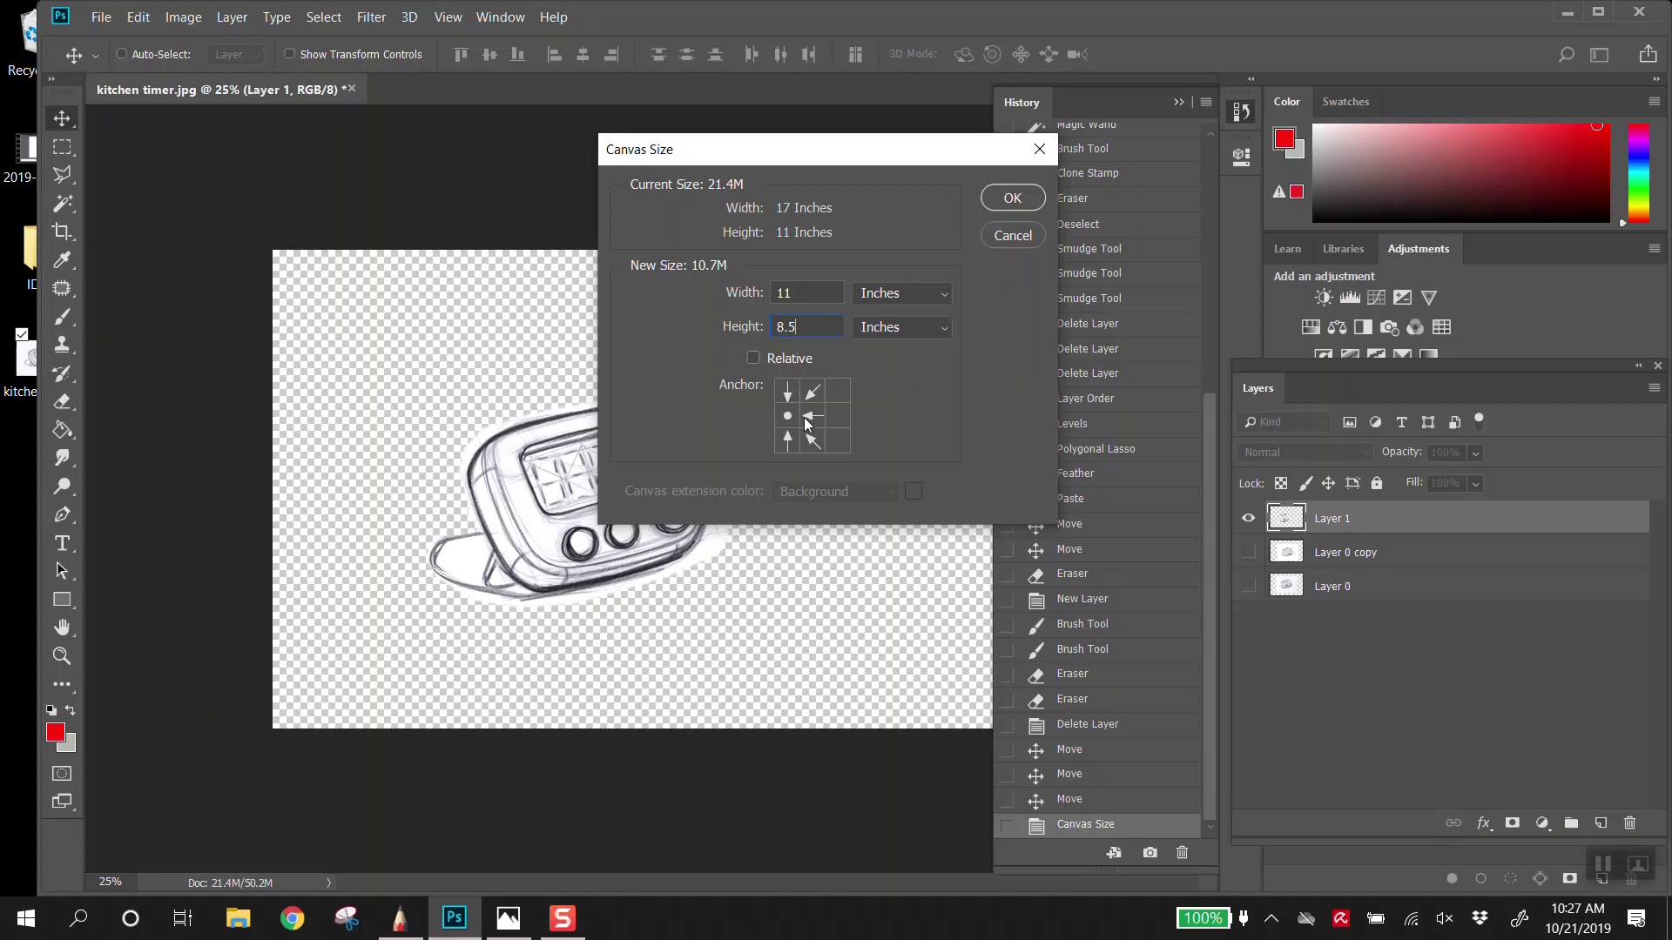
click(789, 390)
click(838, 440)
click(813, 418)
click(1012, 199)
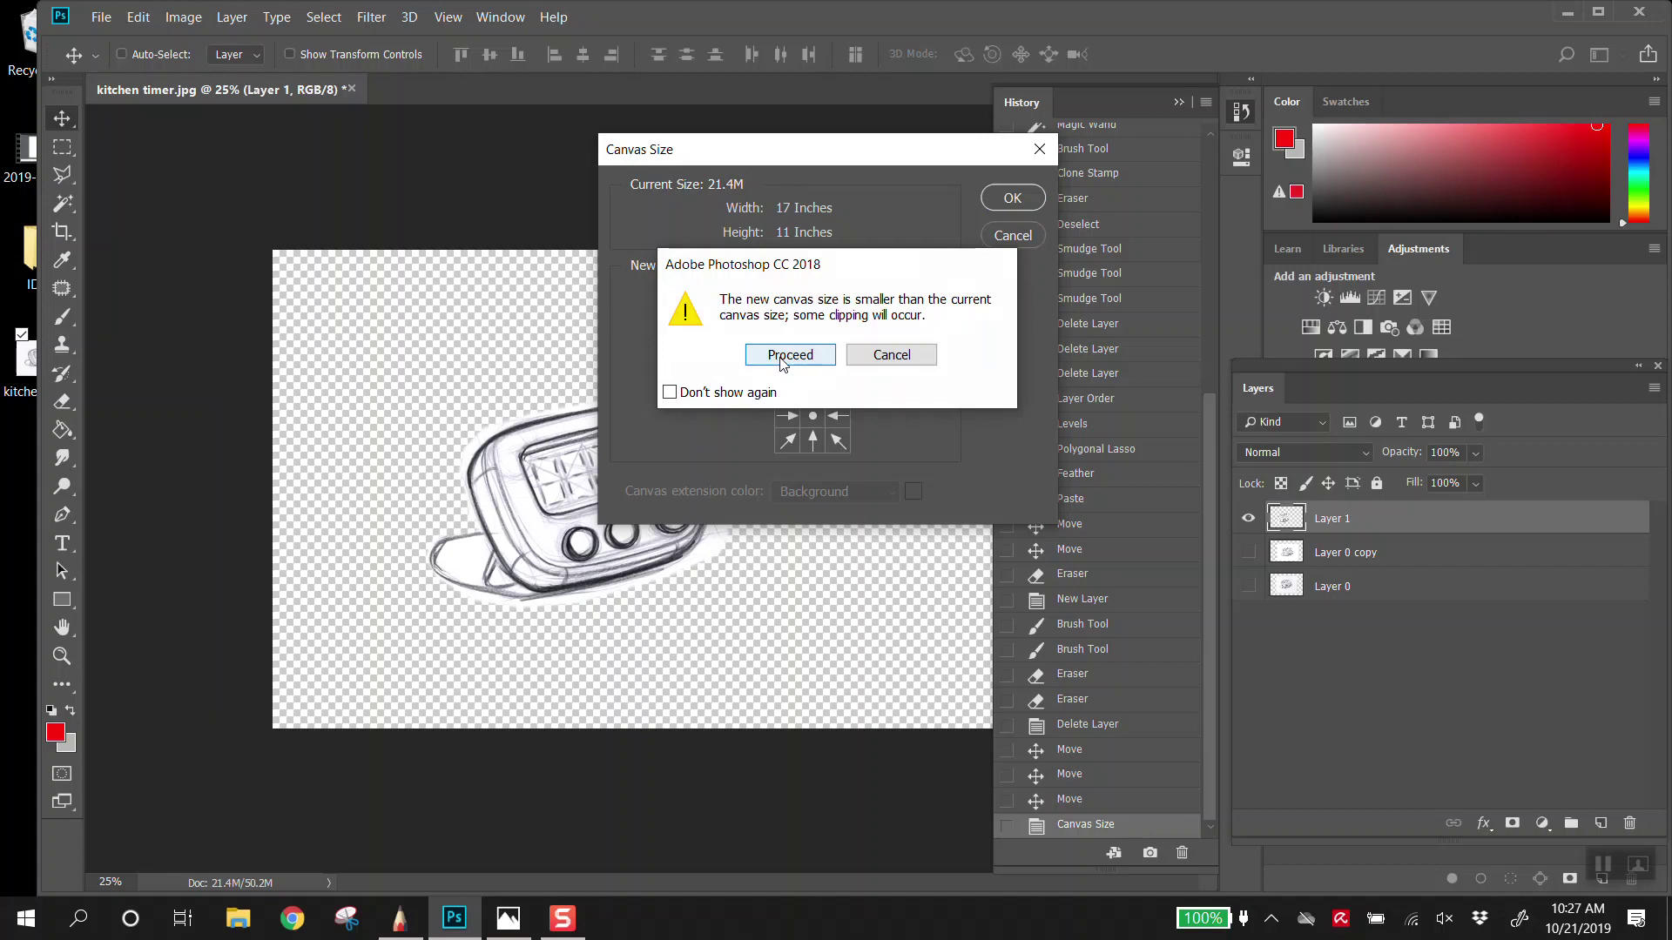
click(784, 357)
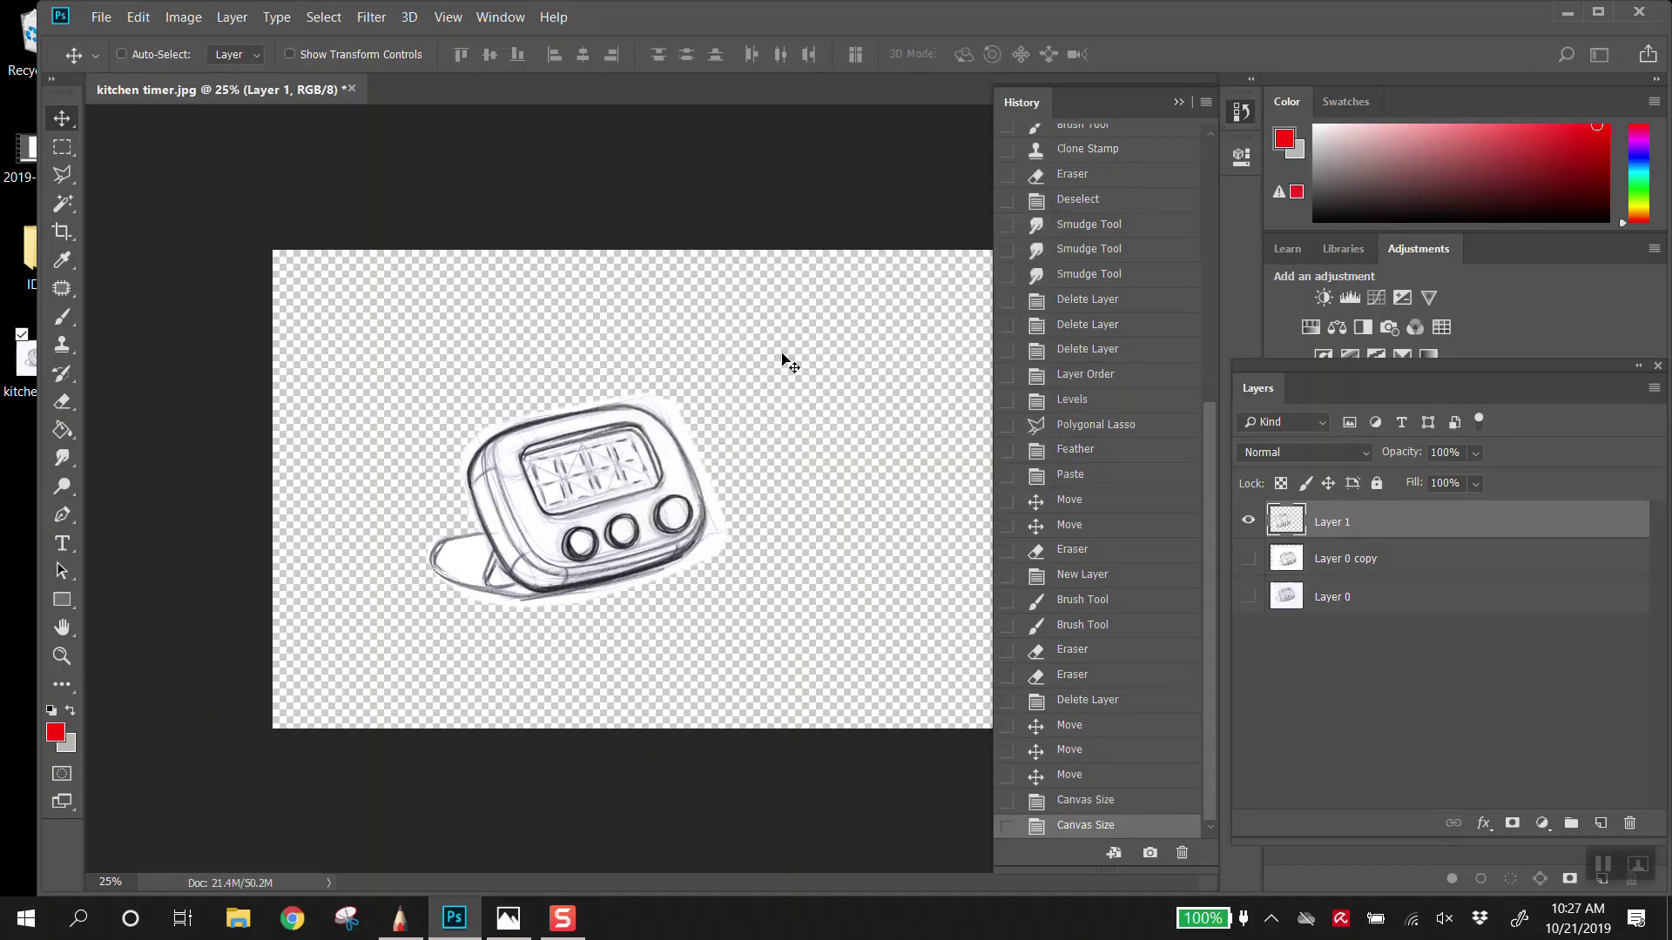
Step: Review the image dimensions and resolution again after the canvas changes
click(184, 17)
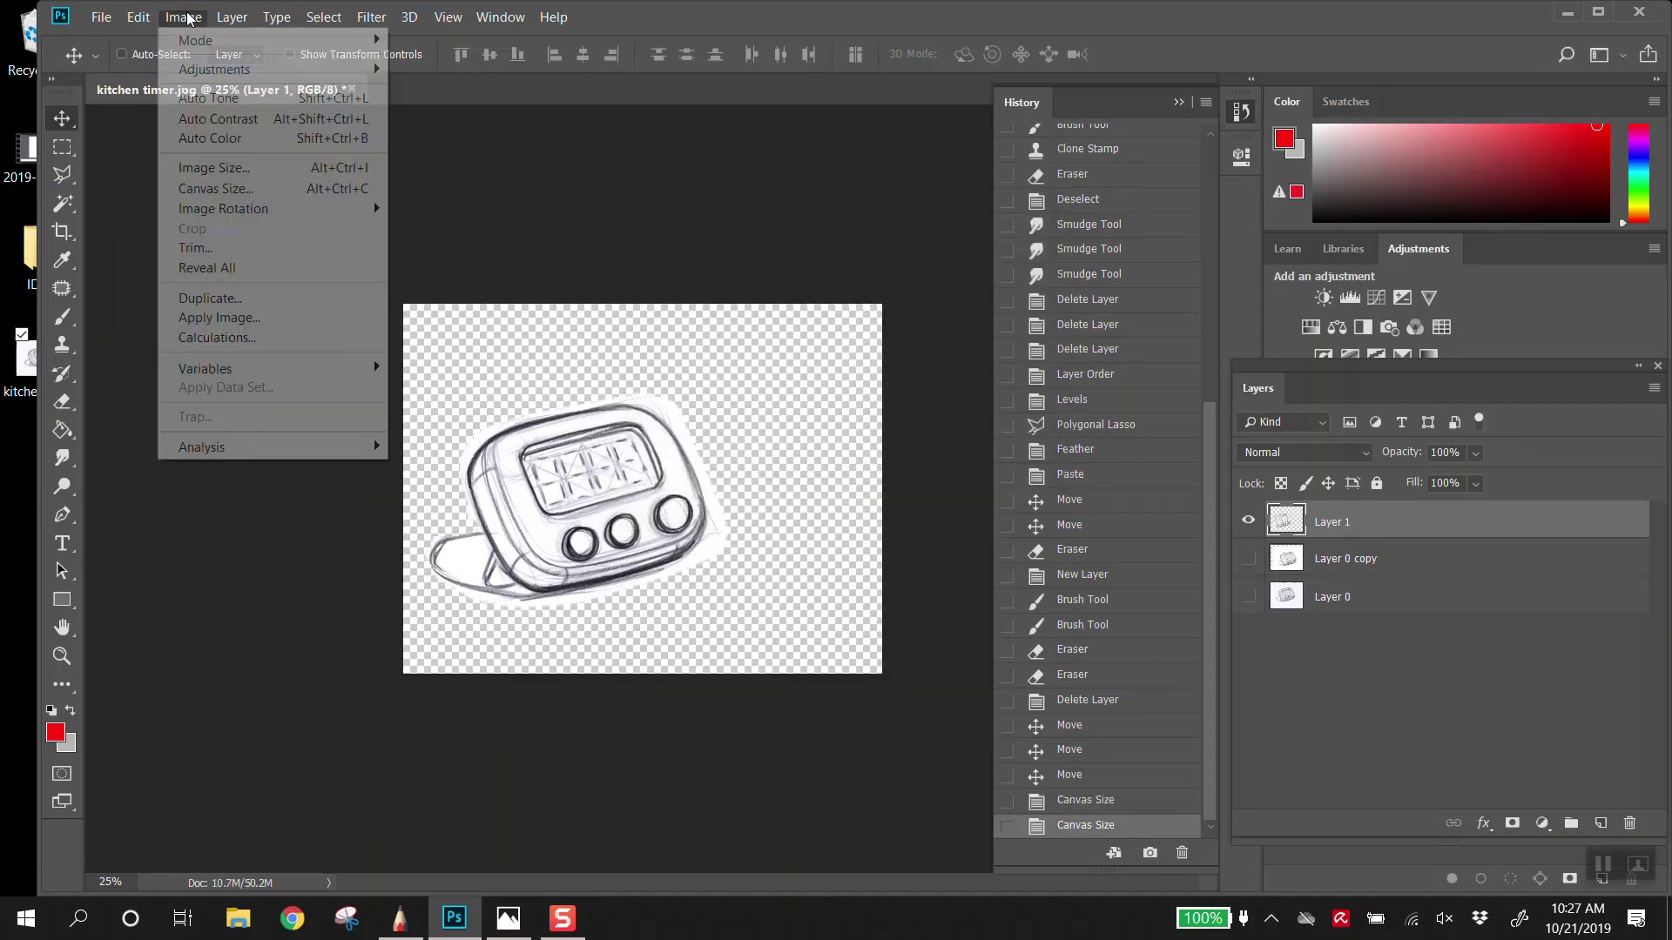
click(242, 175)
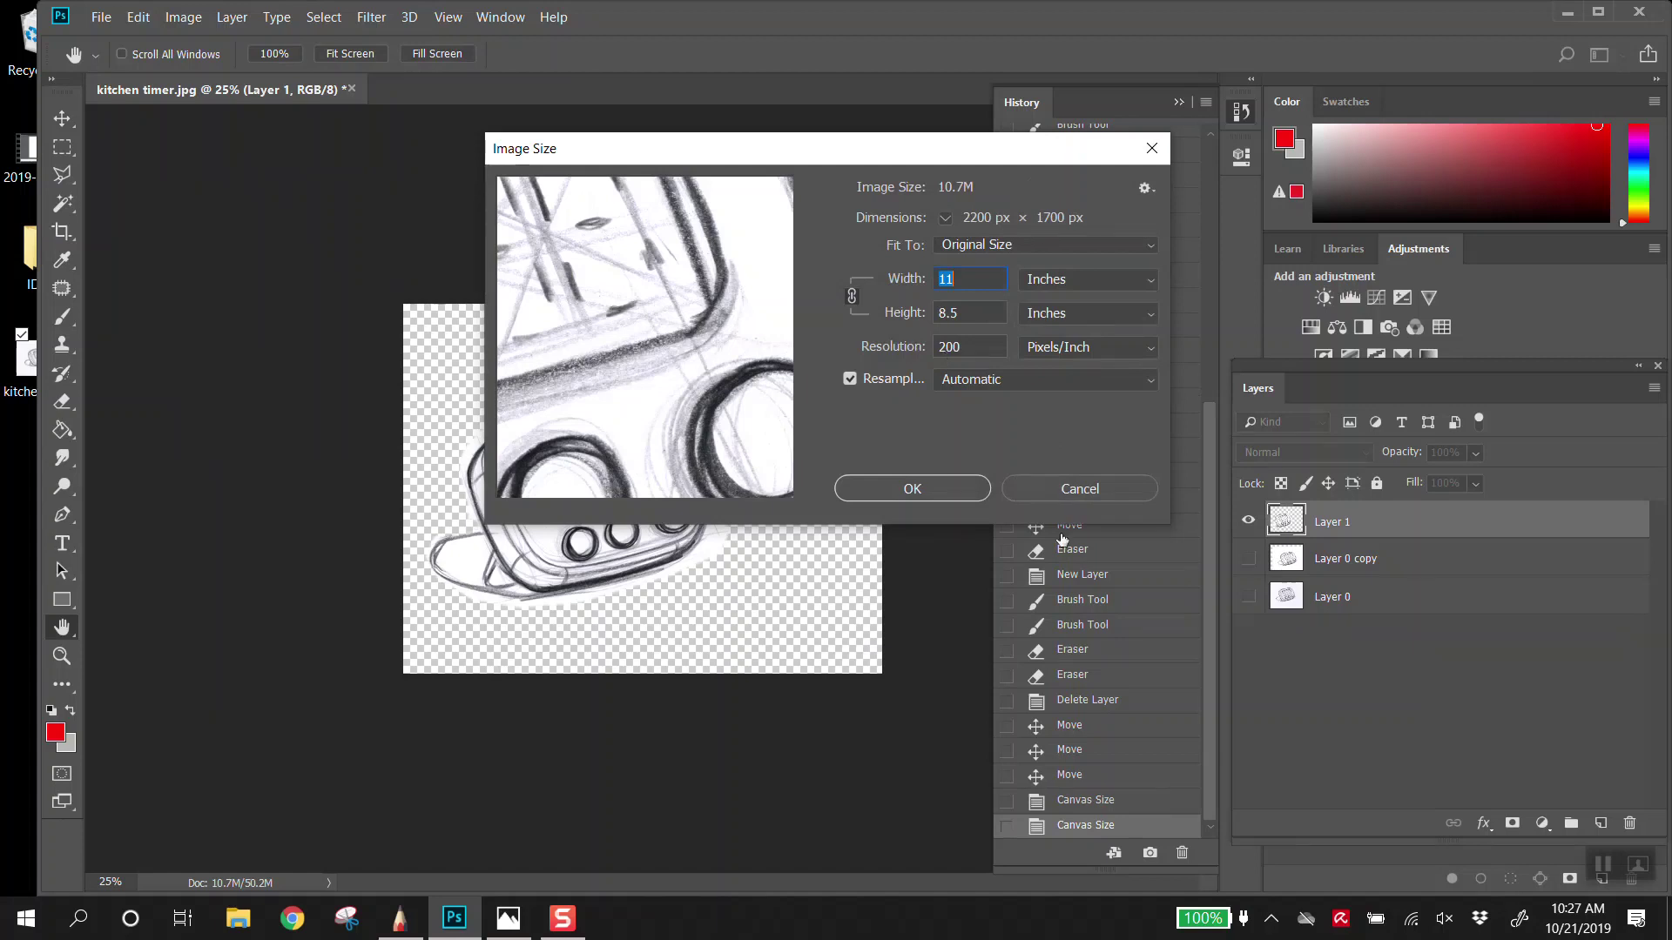
click(1095, 493)
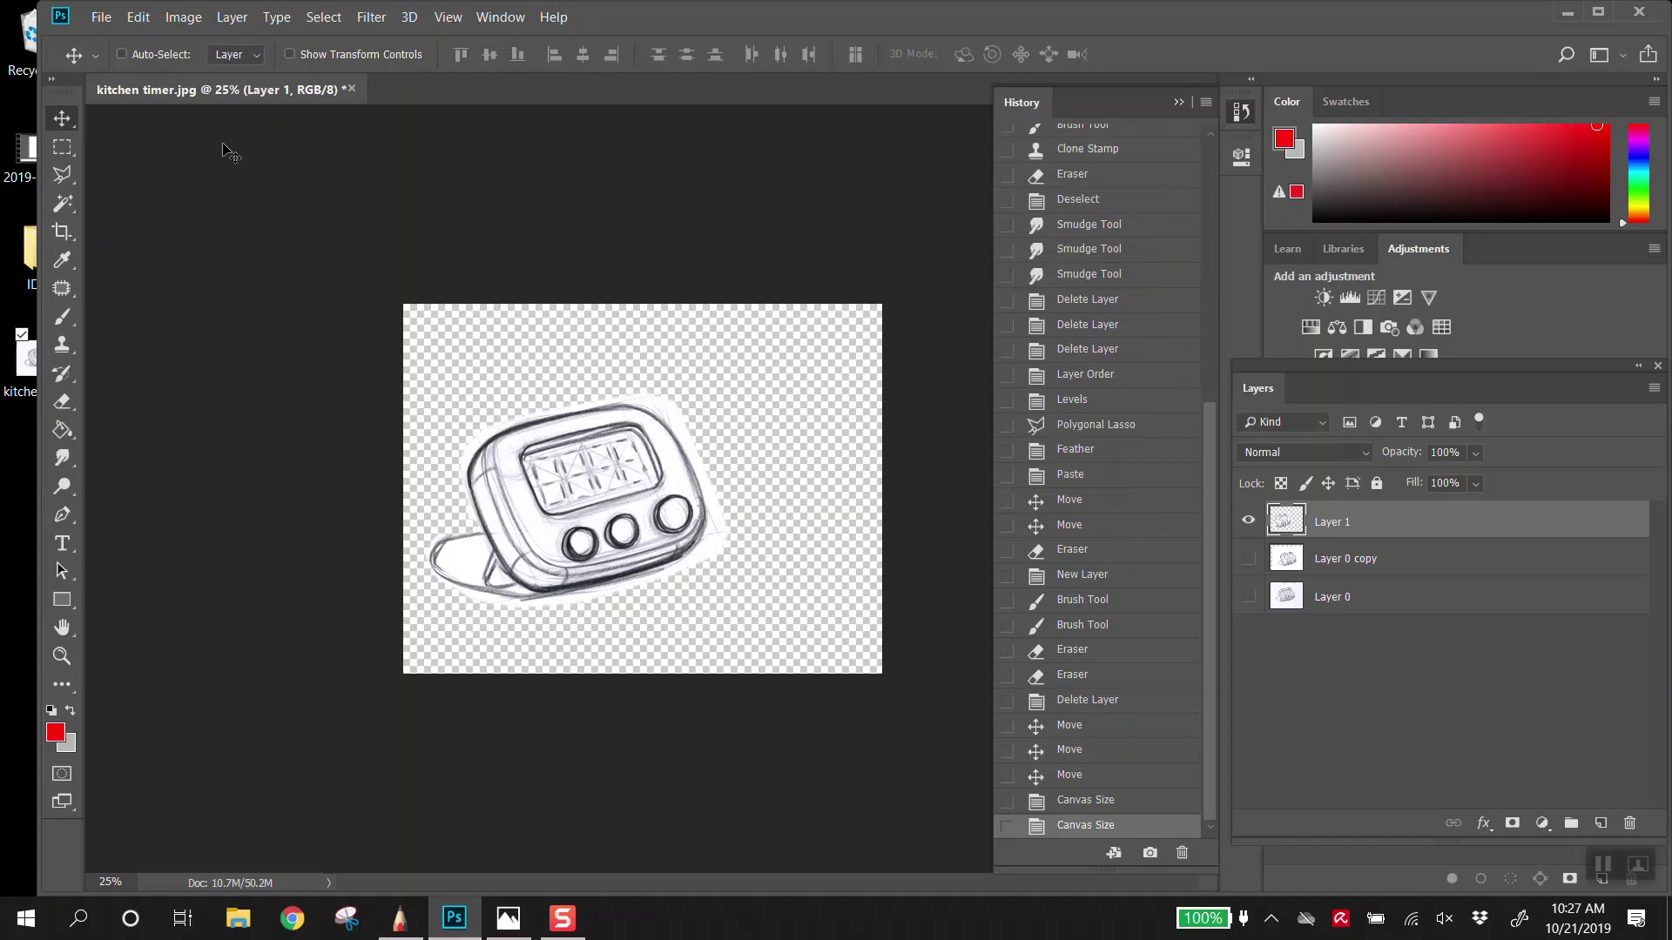
Step: Move the timer sketch on Layer 1 slightly toward the canvas's upper-left corner
mouse_move(527, 514)
mouse_down()
mouse_move(559, 449)
mouse_move(739, 566)
mouse_move(507, 566)
mouse_move(575, 459)
mouse_move(555, 481)
mouse_up()
click(141, 19)
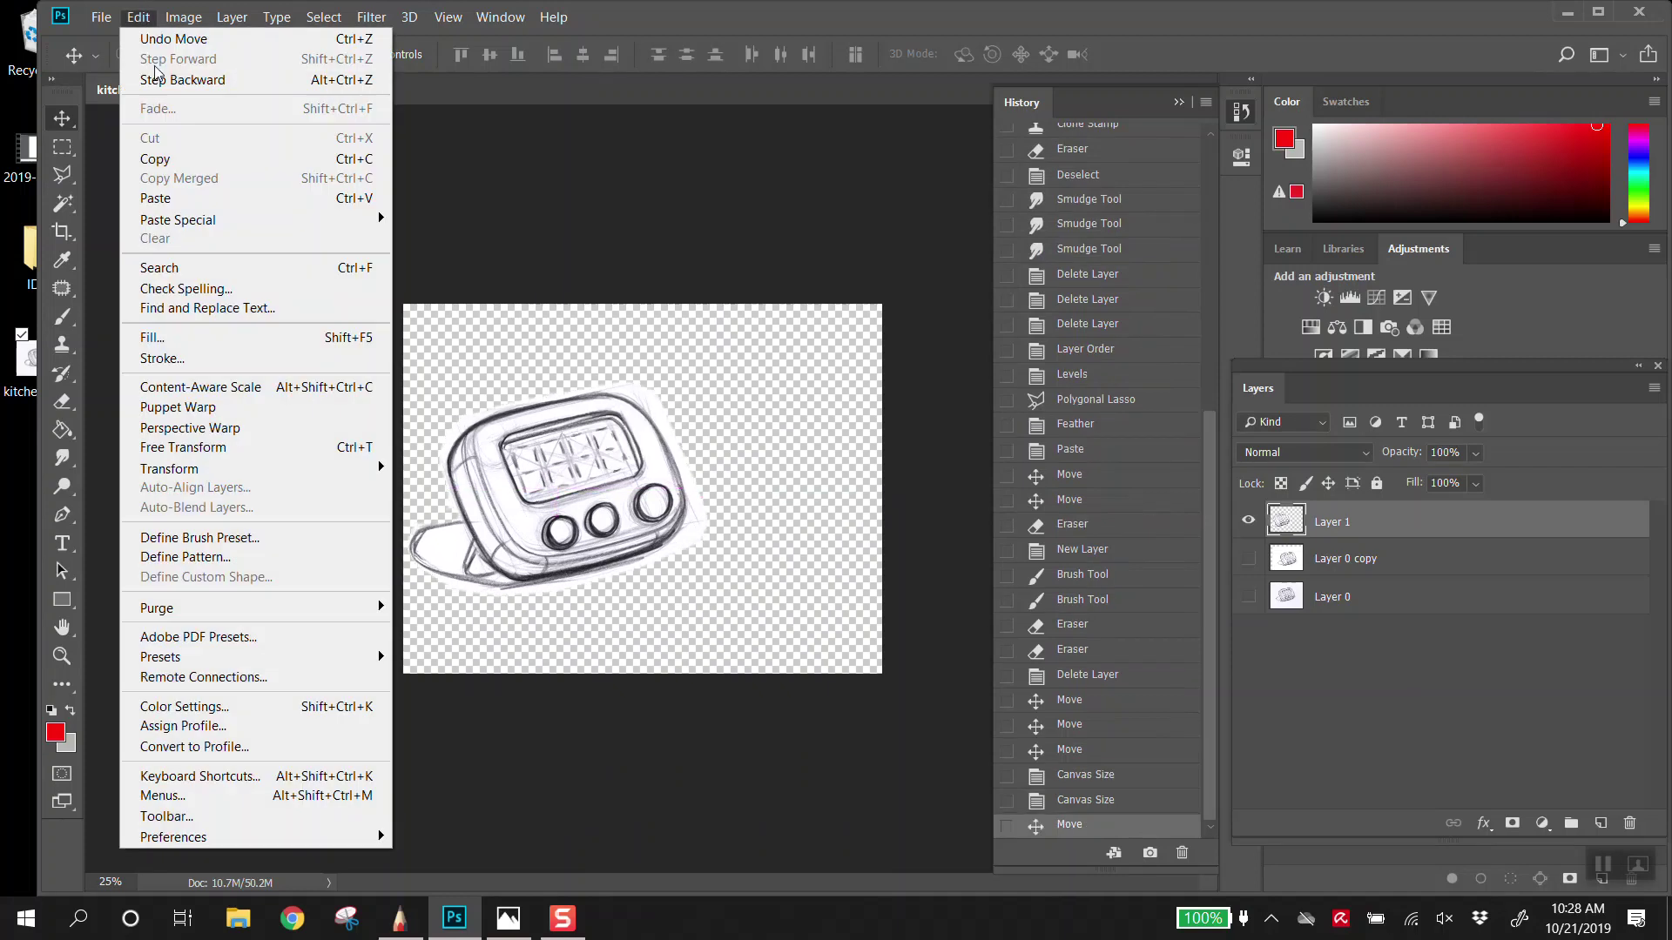
mouse_move(212, 468)
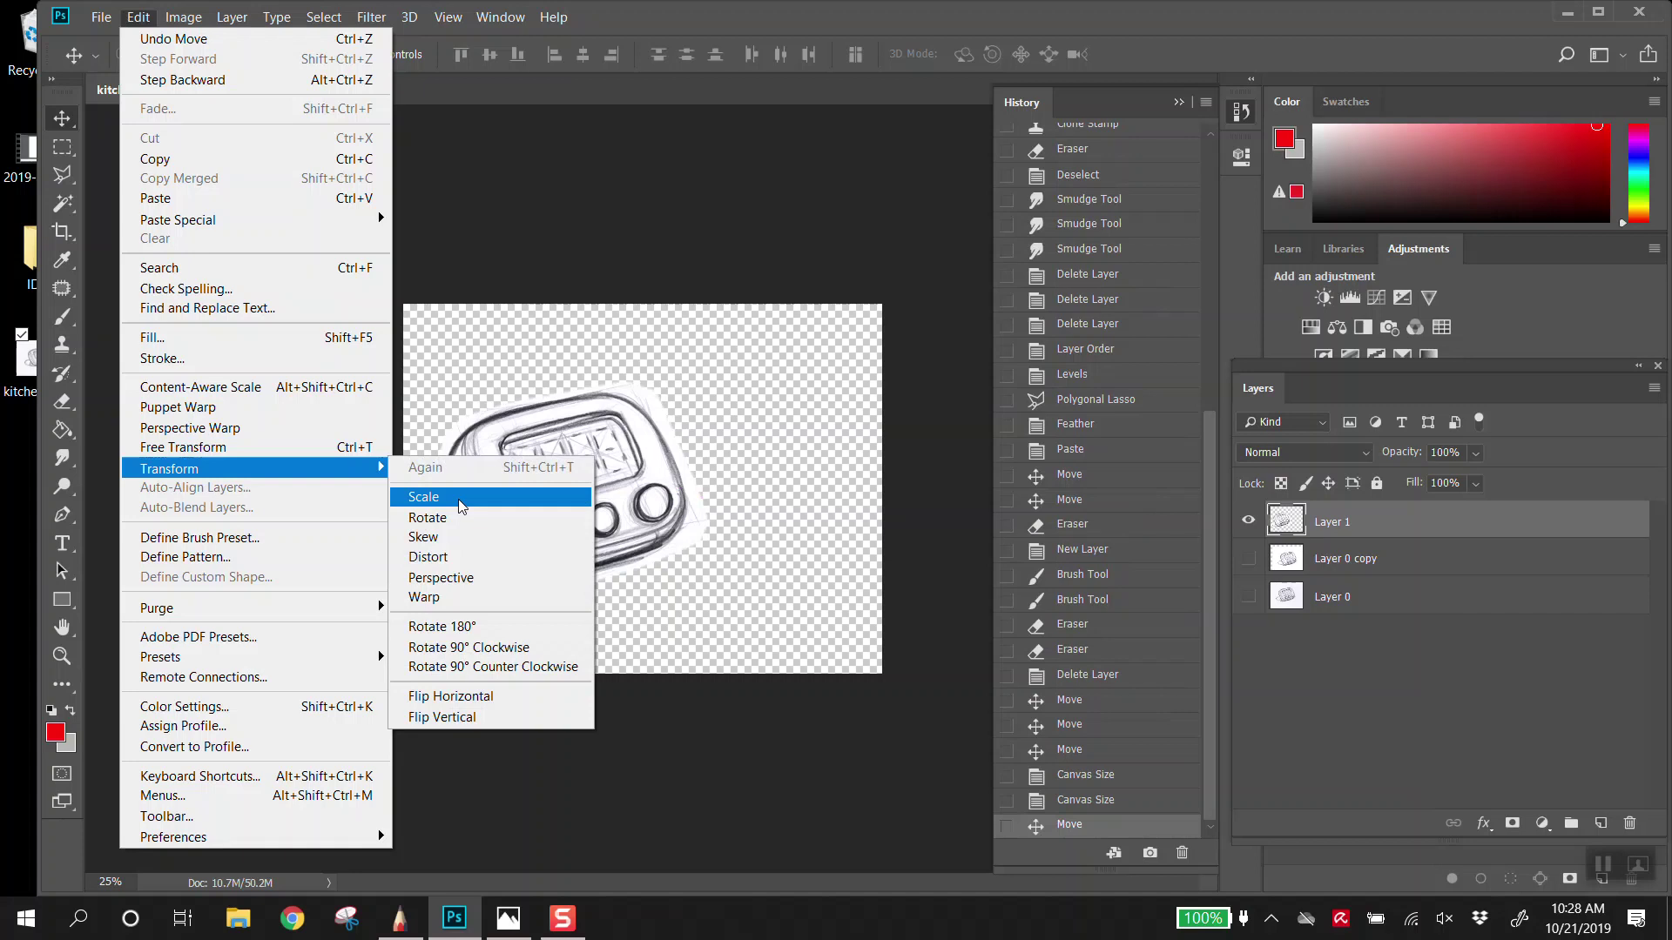
click(461, 505)
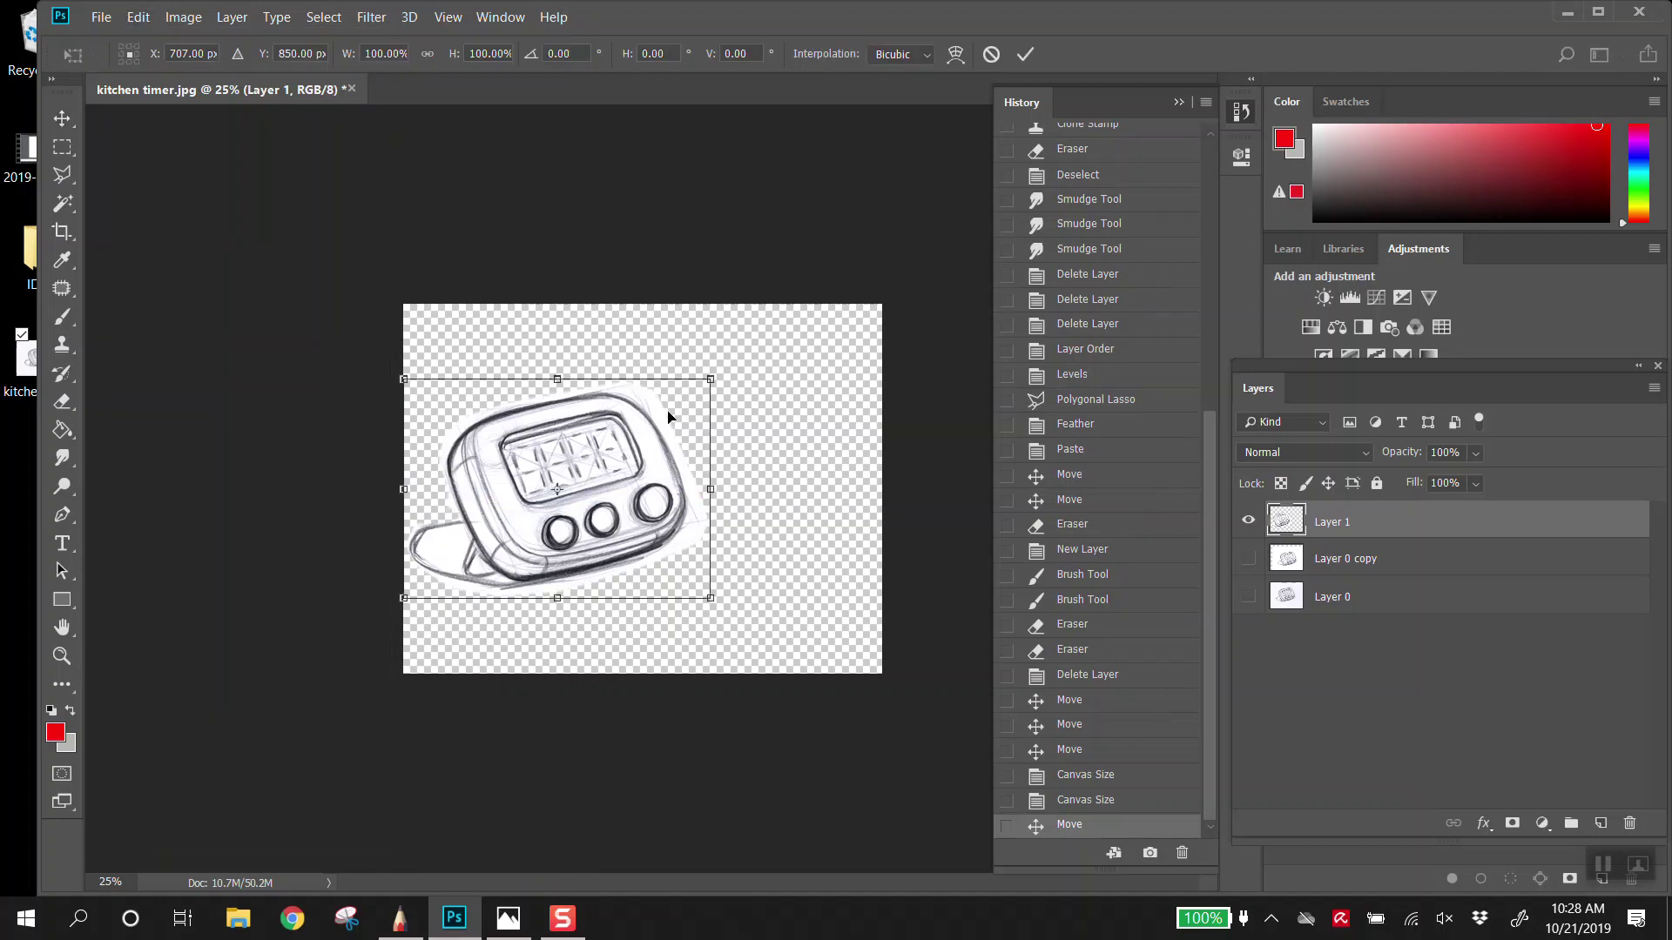
key(Escape)
key(ctrl+t)
key(Escape)
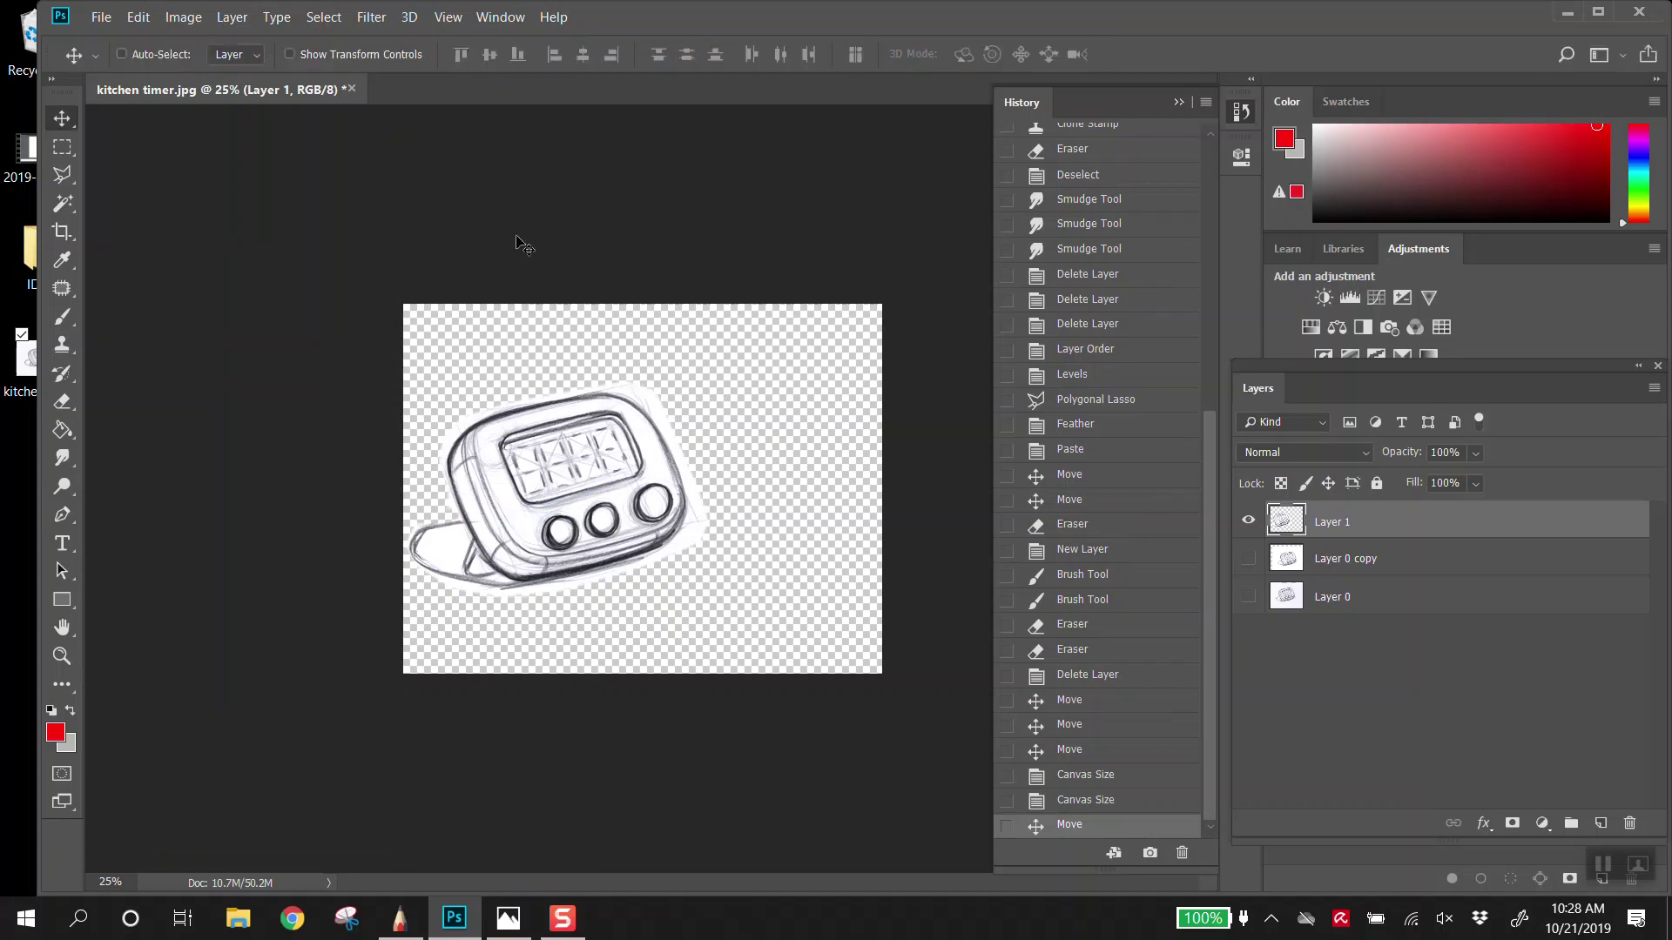
Step: Try scaling the timer sketch on Layer 1 from its upper-right corner, first with Transform Scale and again with Free Transform
click(138, 17)
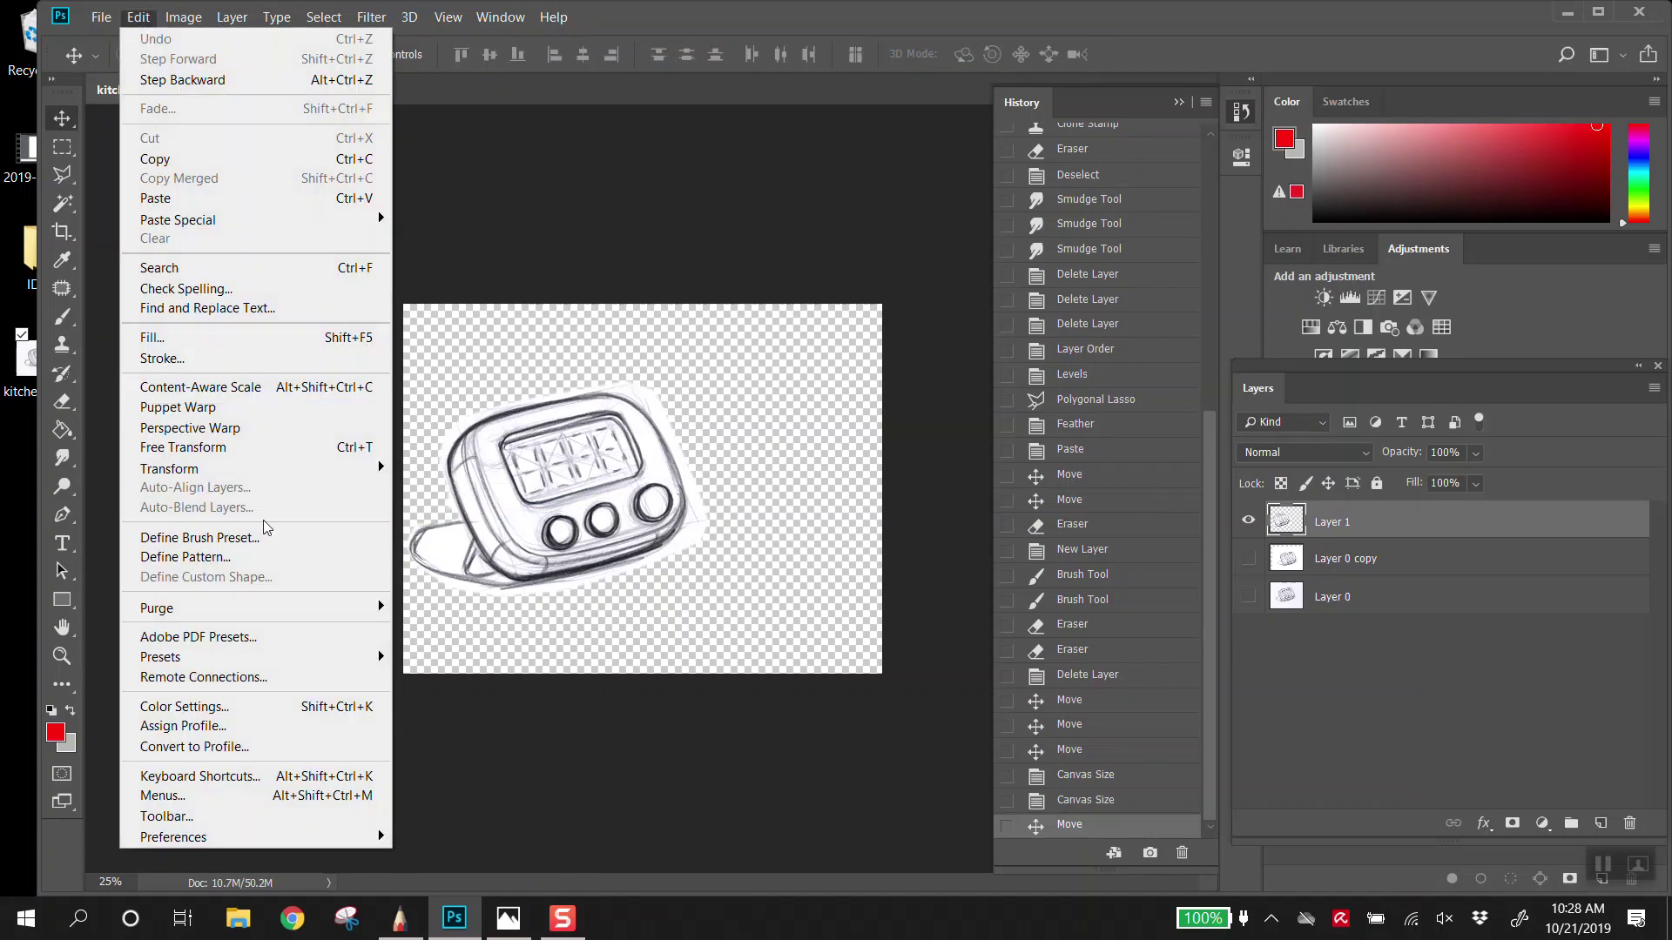
mouse_move(266, 471)
click(452, 500)
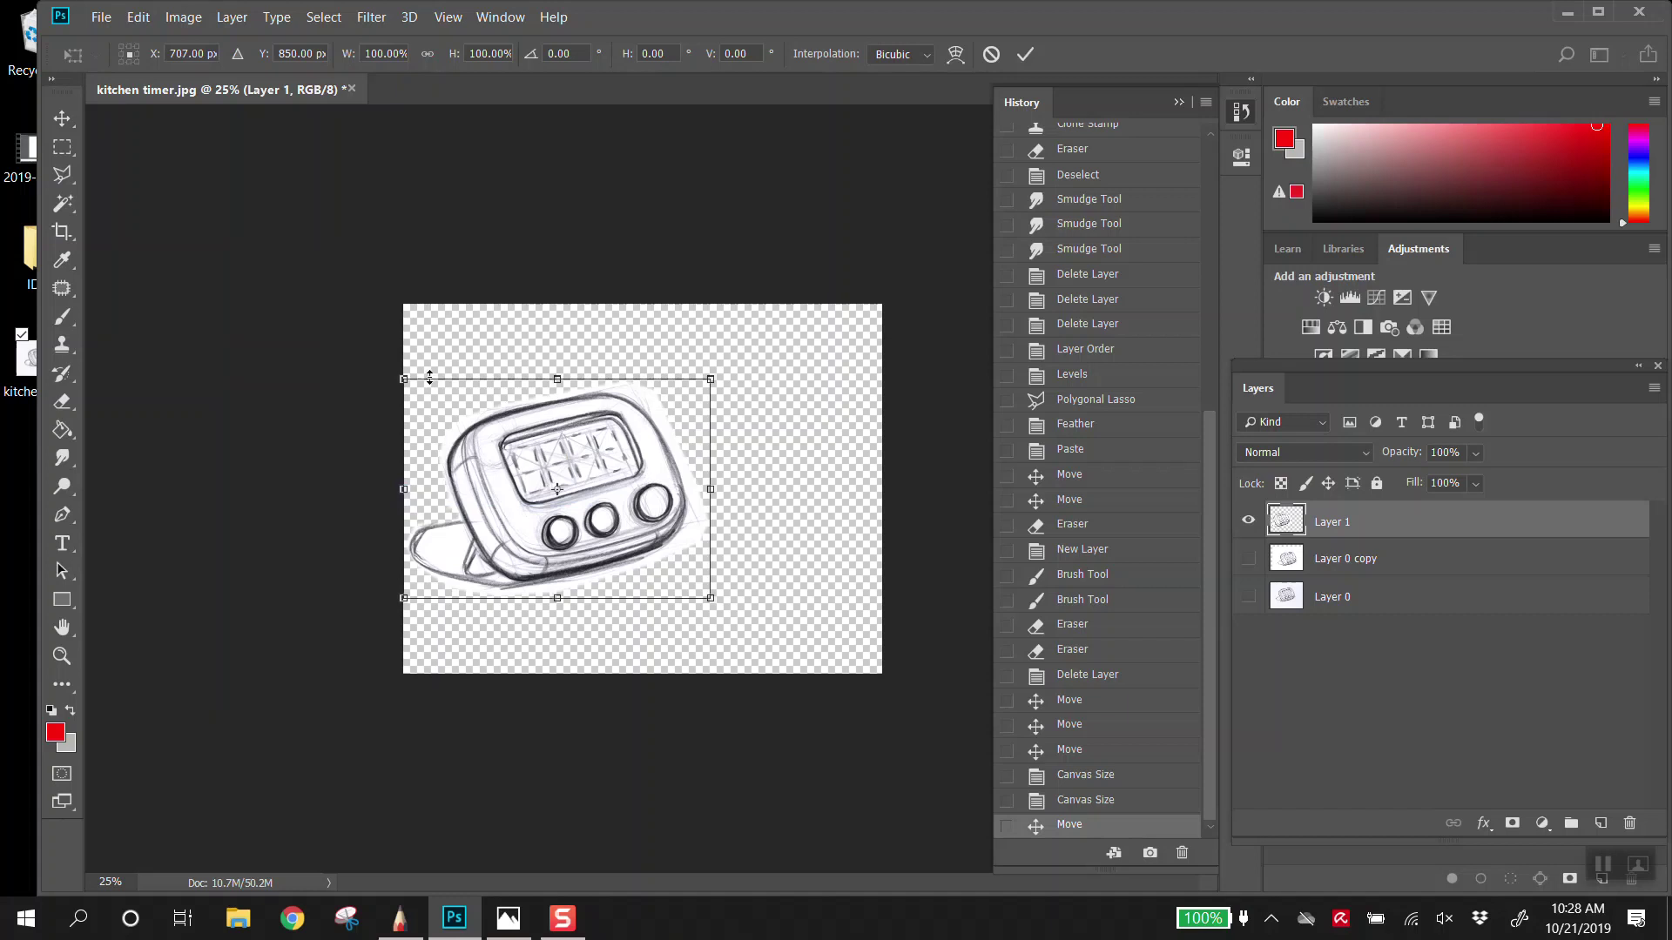
drag(716, 376, 742, 331)
key(Return)
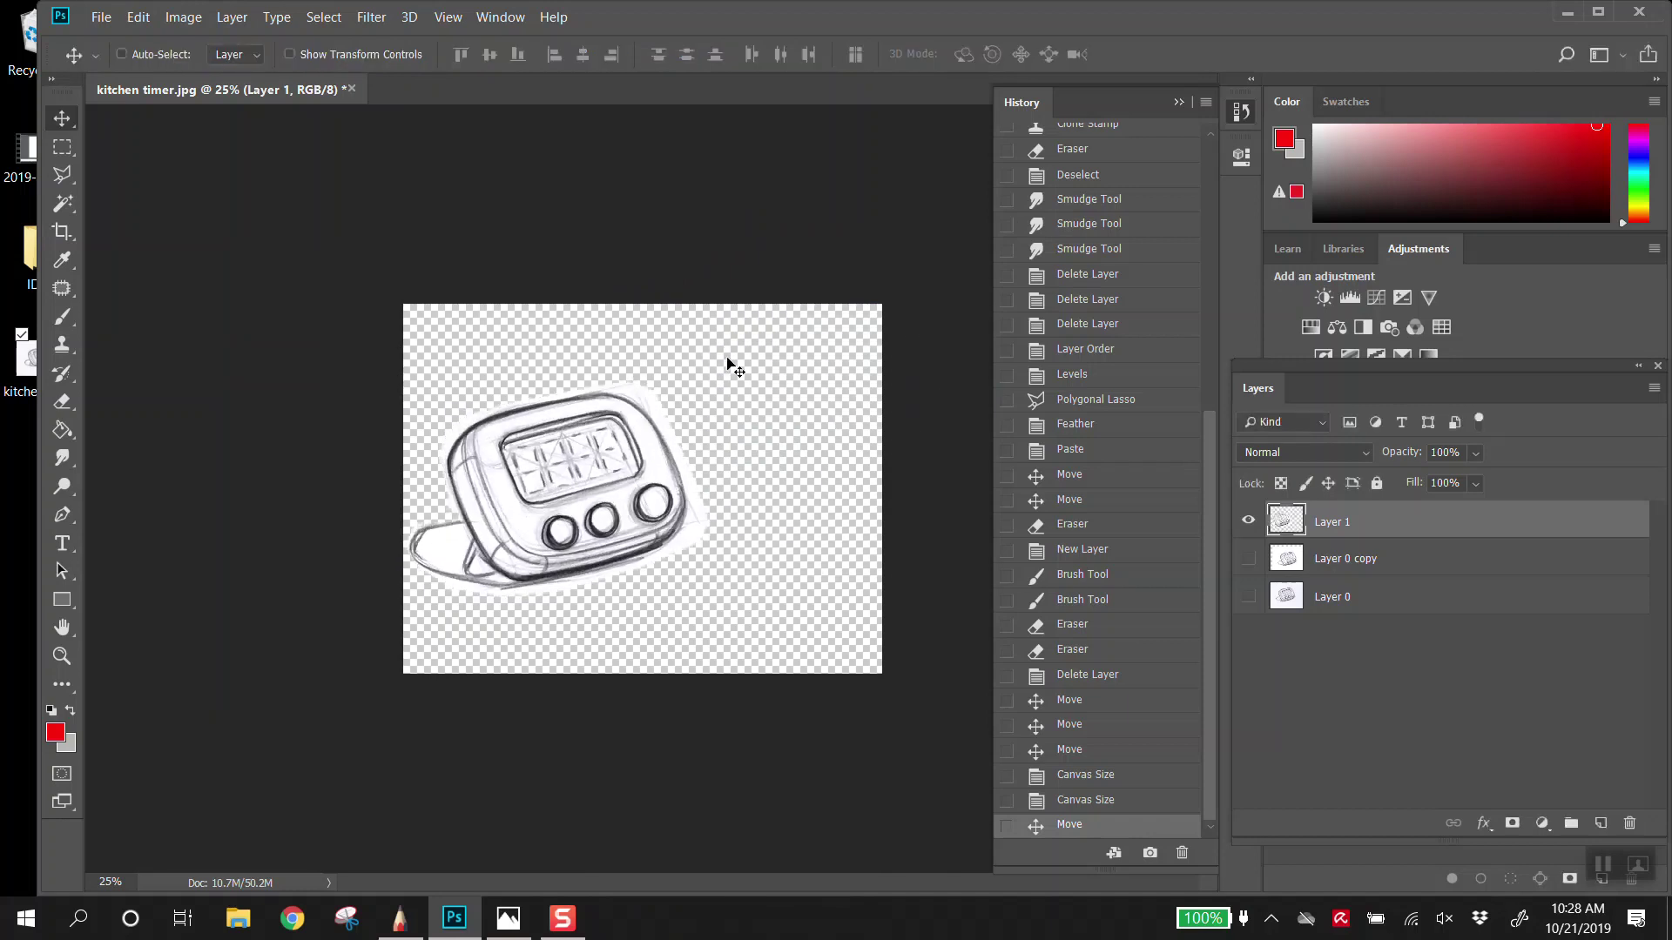
key(ctrl+t)
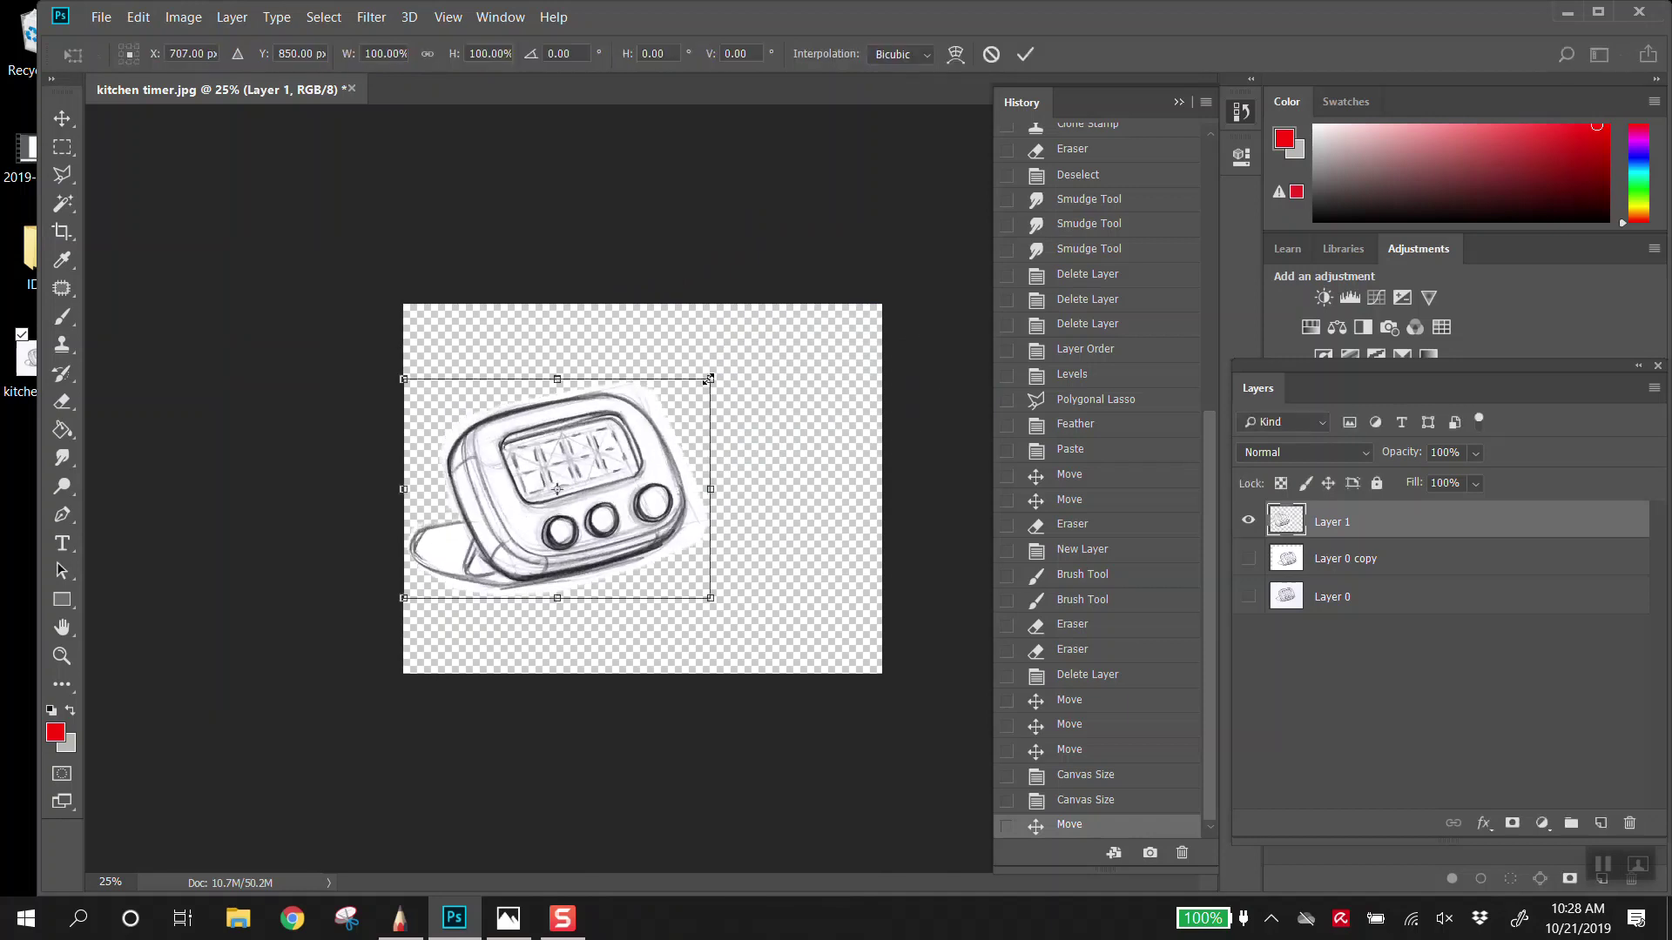
drag(708, 380, 620, 449)
key(Escape)
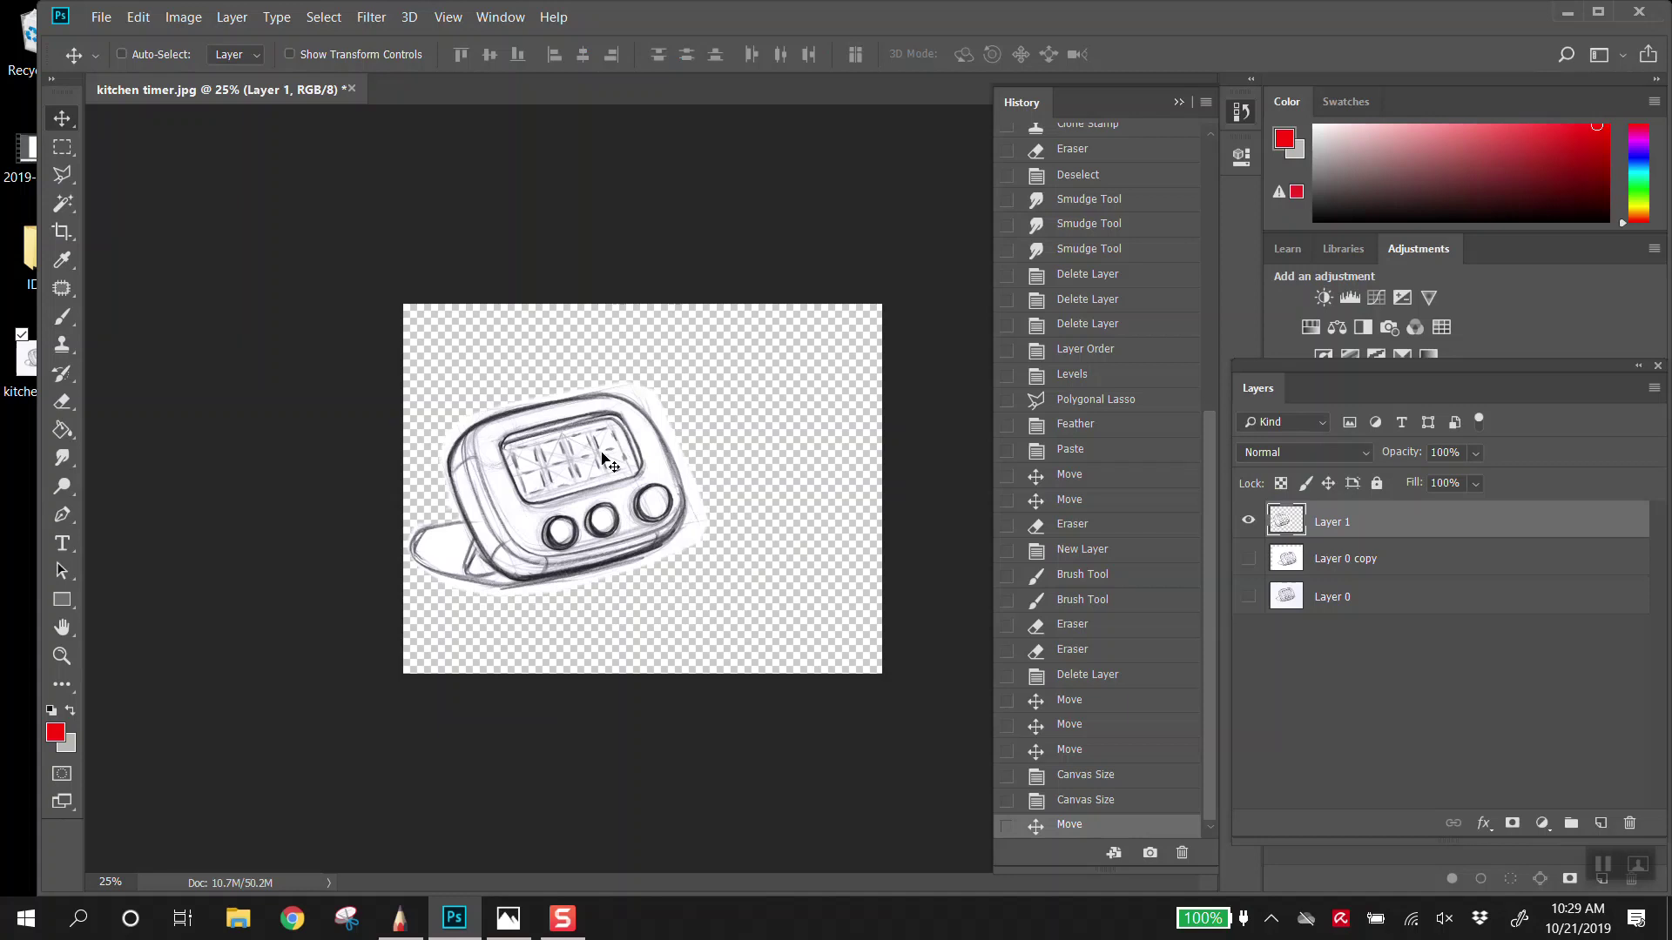
key(ctrl+t)
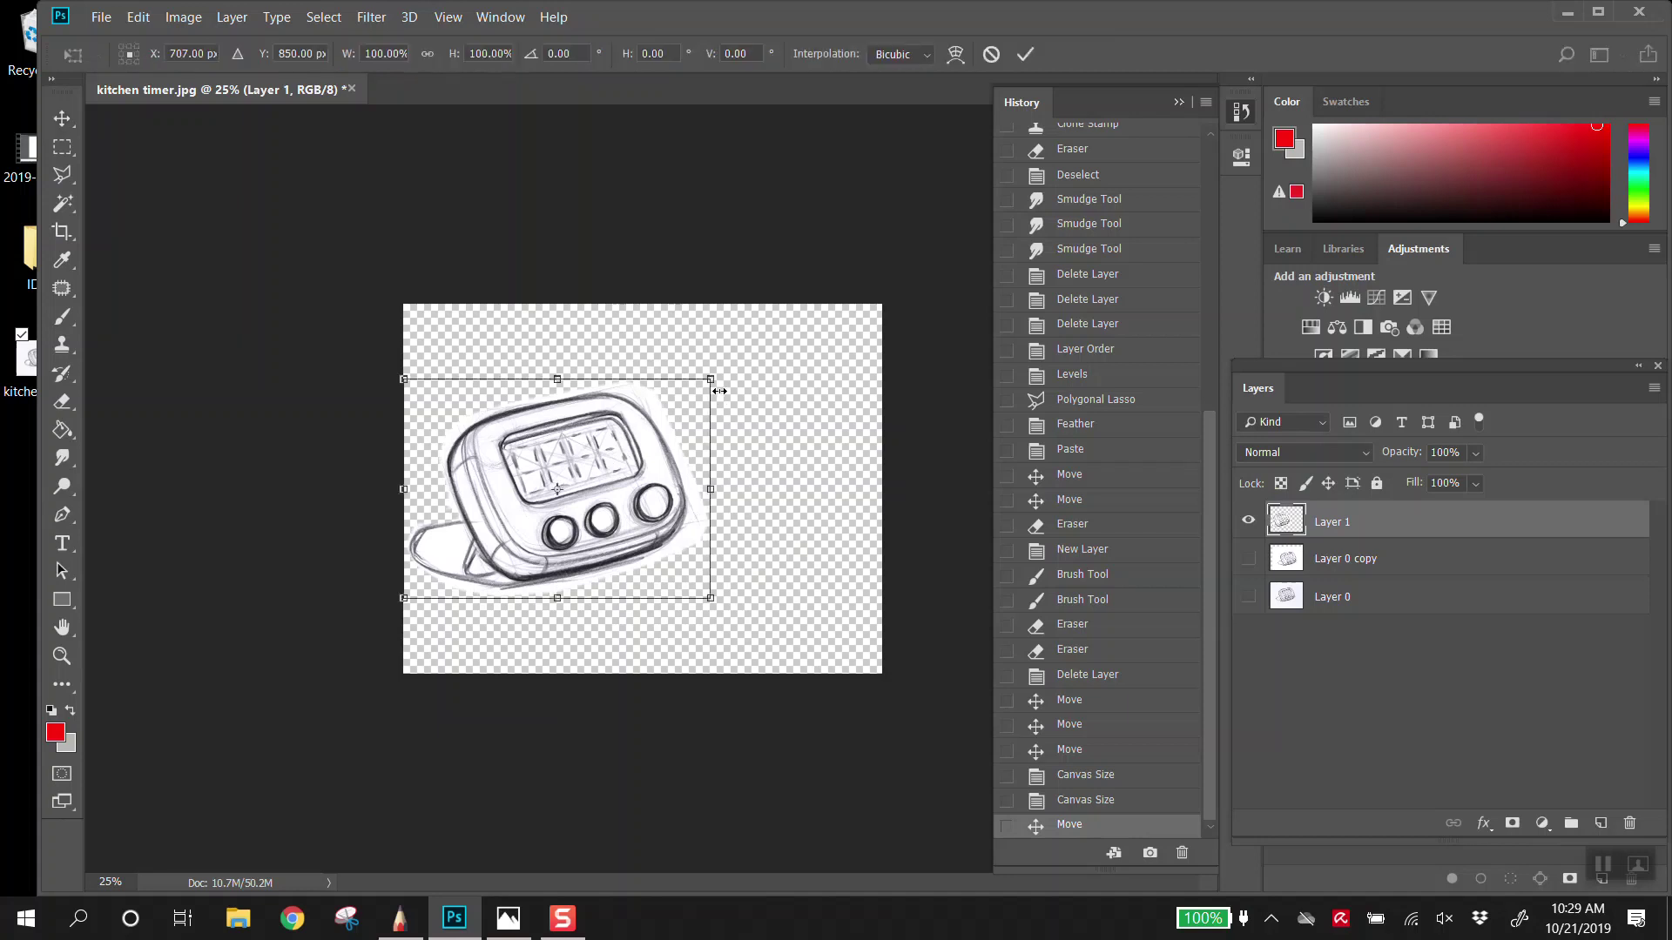
mouse_move(710, 379)
mouse_down()
mouse_move(708, 448)
mouse_move(716, 400)
mouse_up()
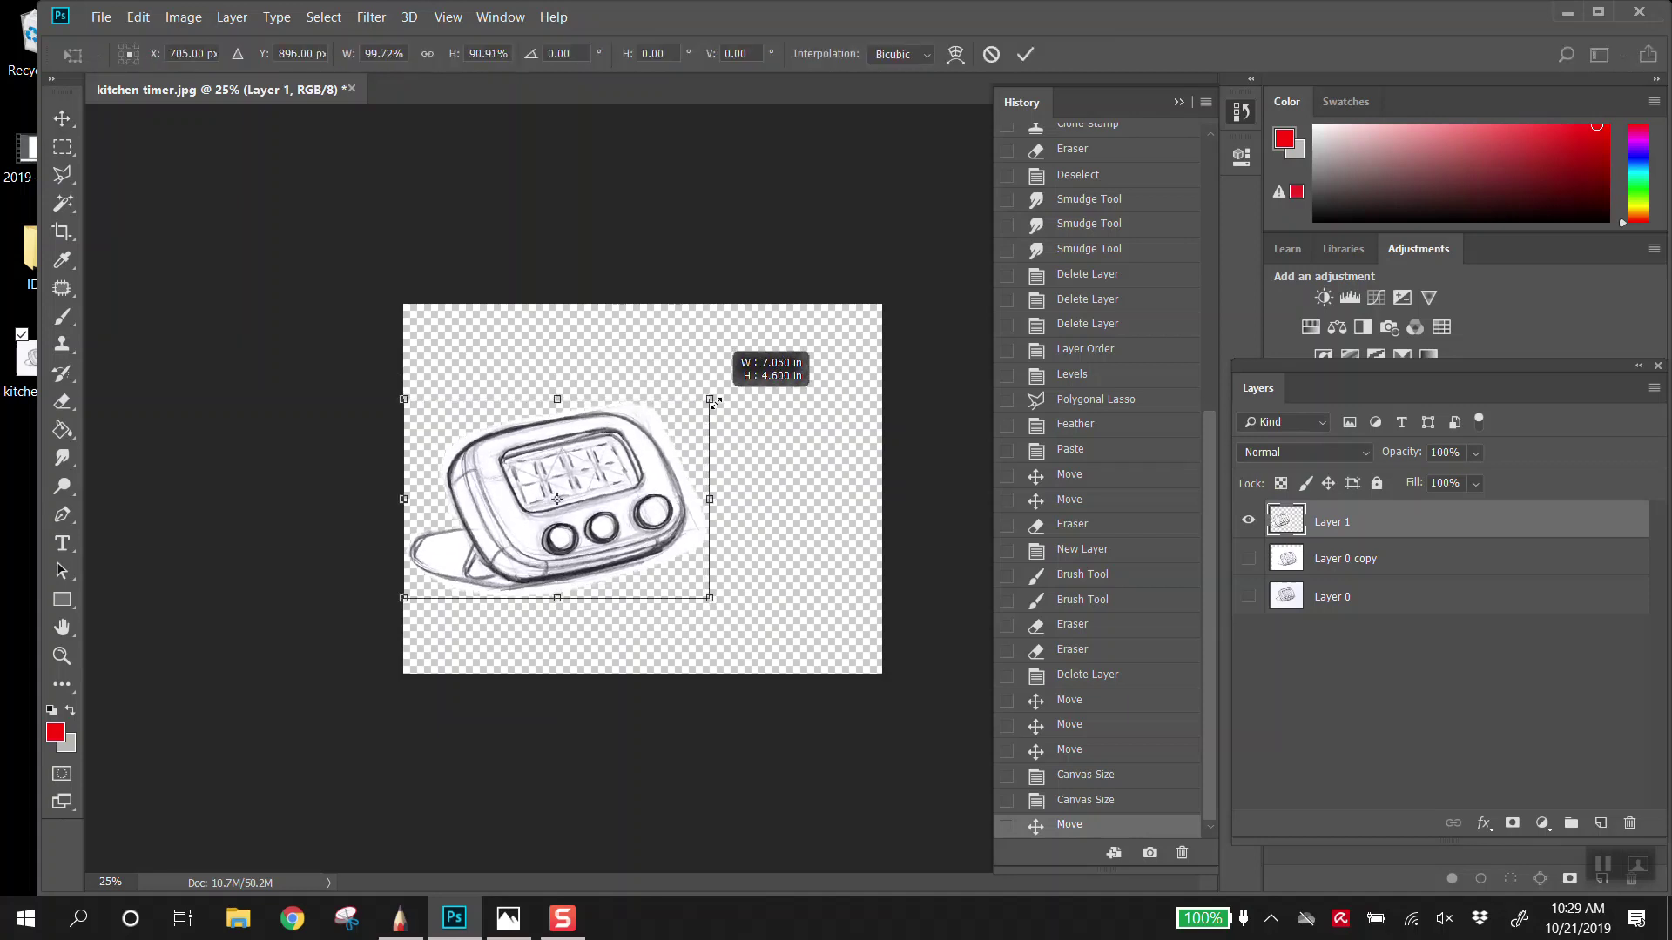
key(Return)
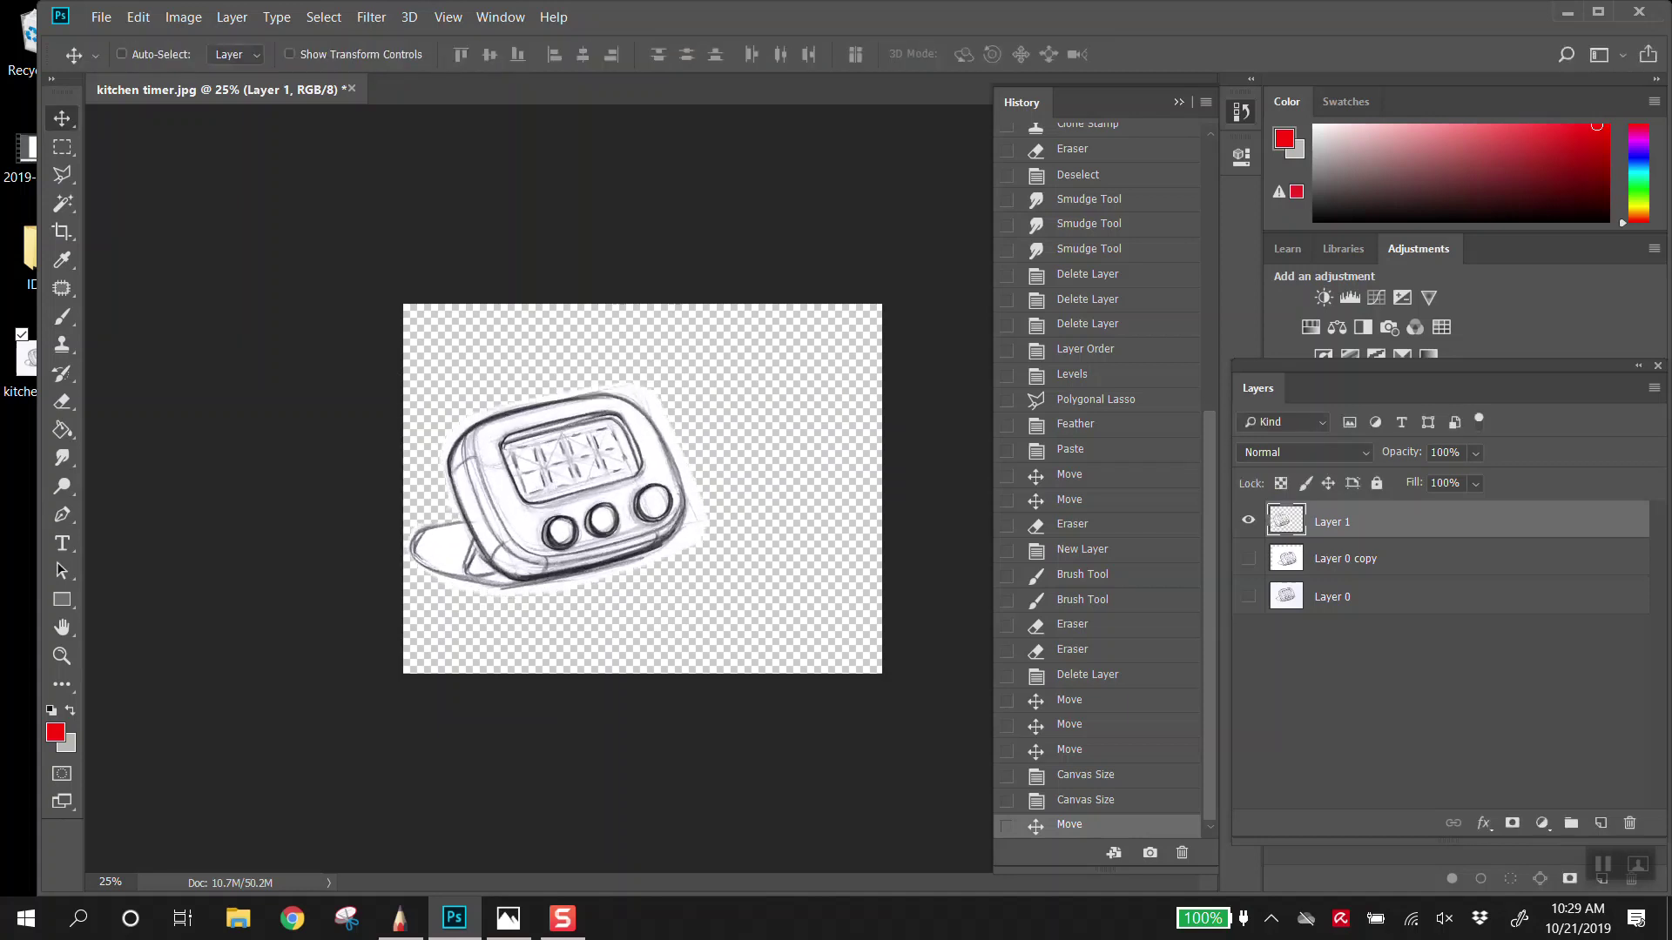
click(558, 18)
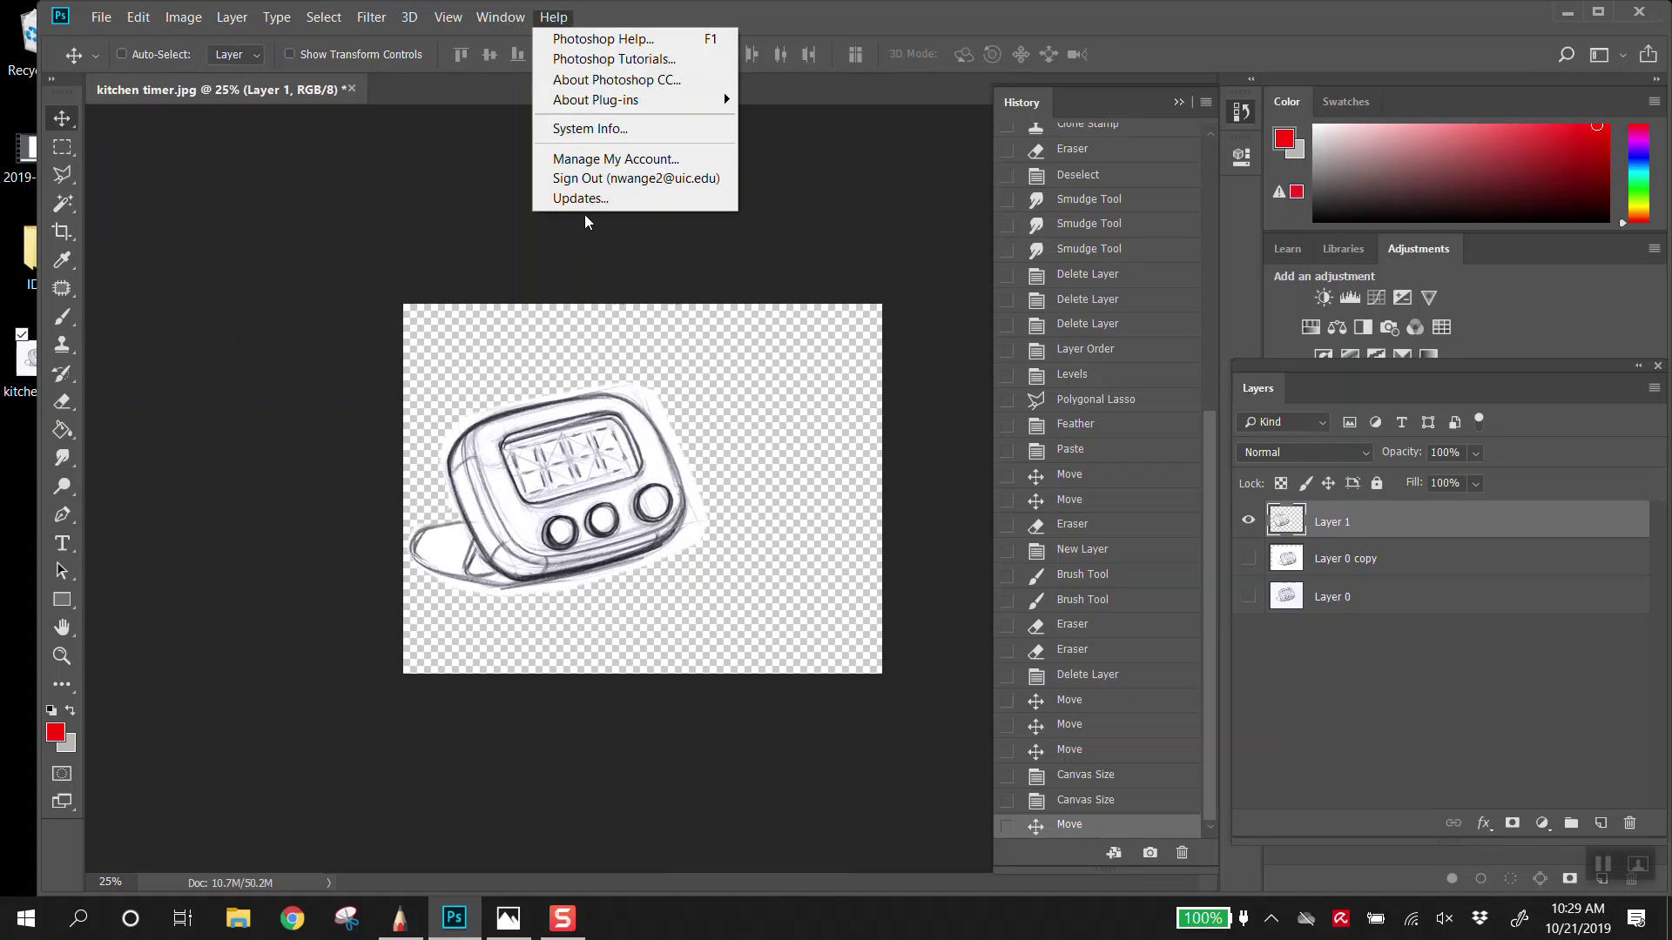
click(860, 253)
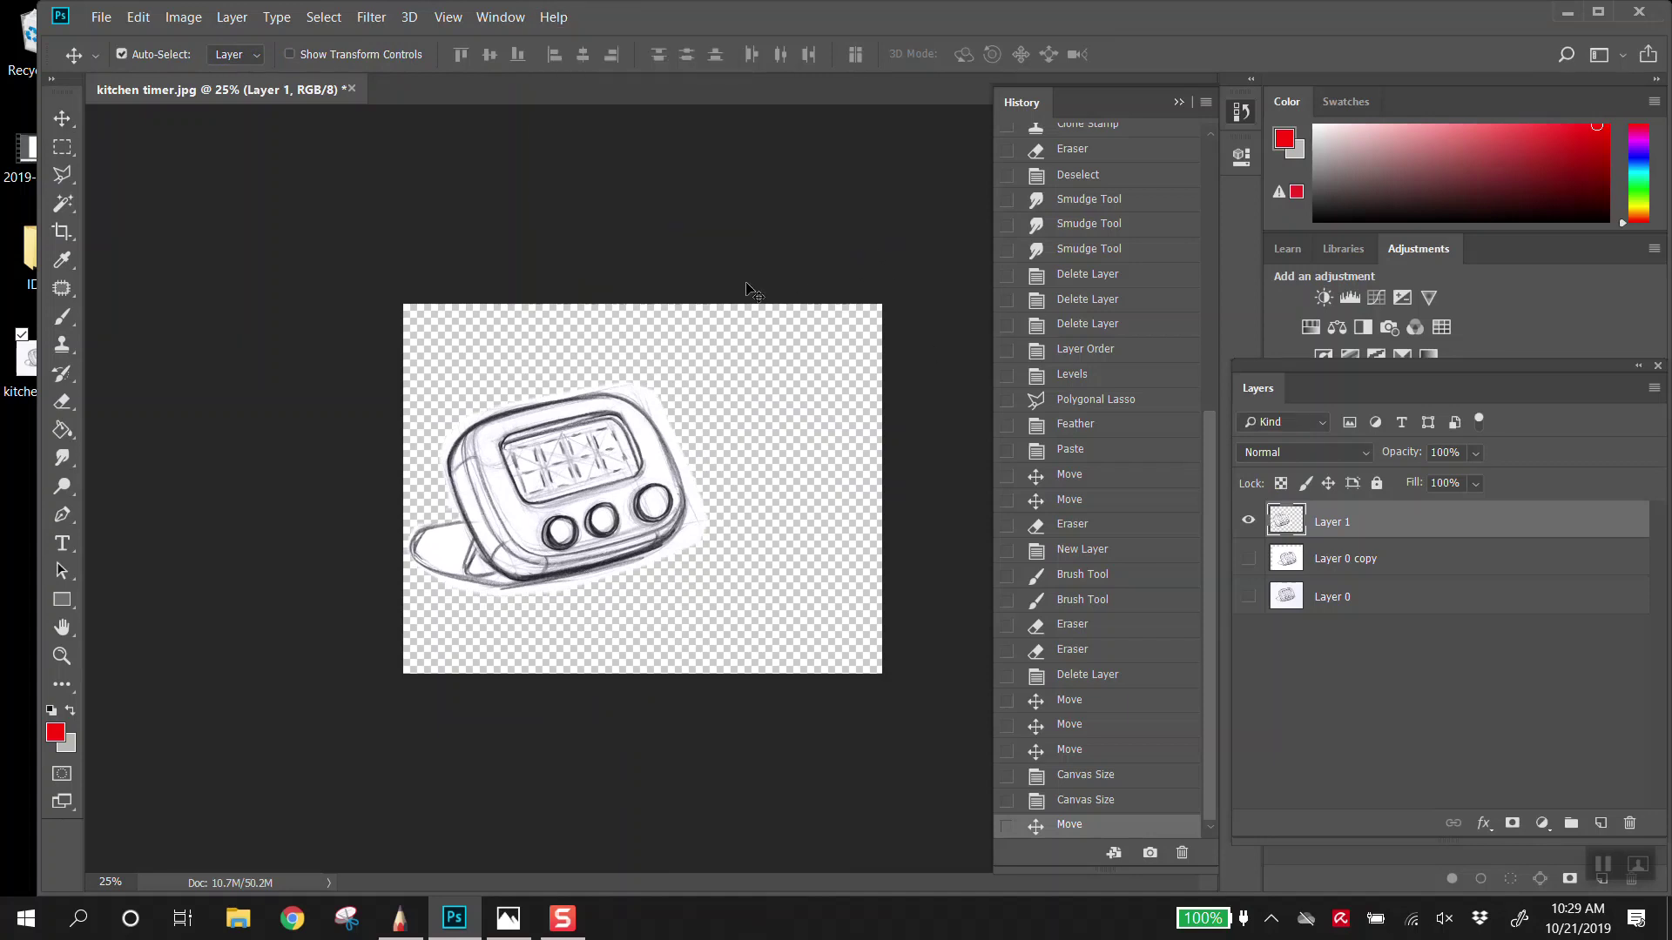
key(ctrl+t)
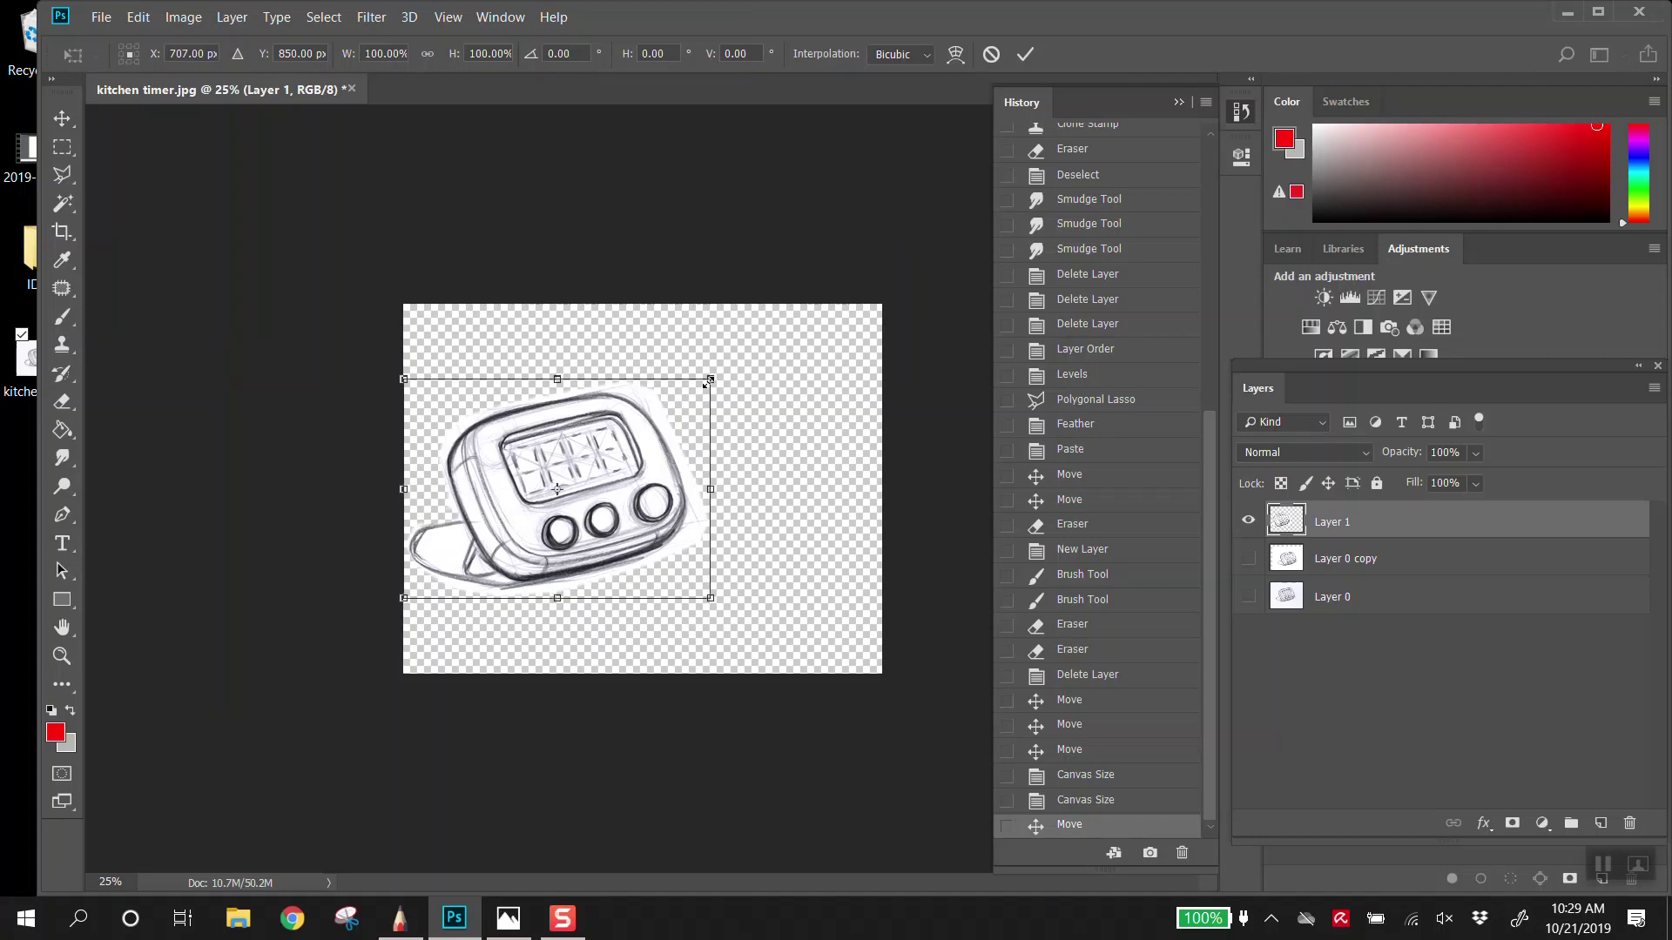
drag(707, 383, 776, 340)
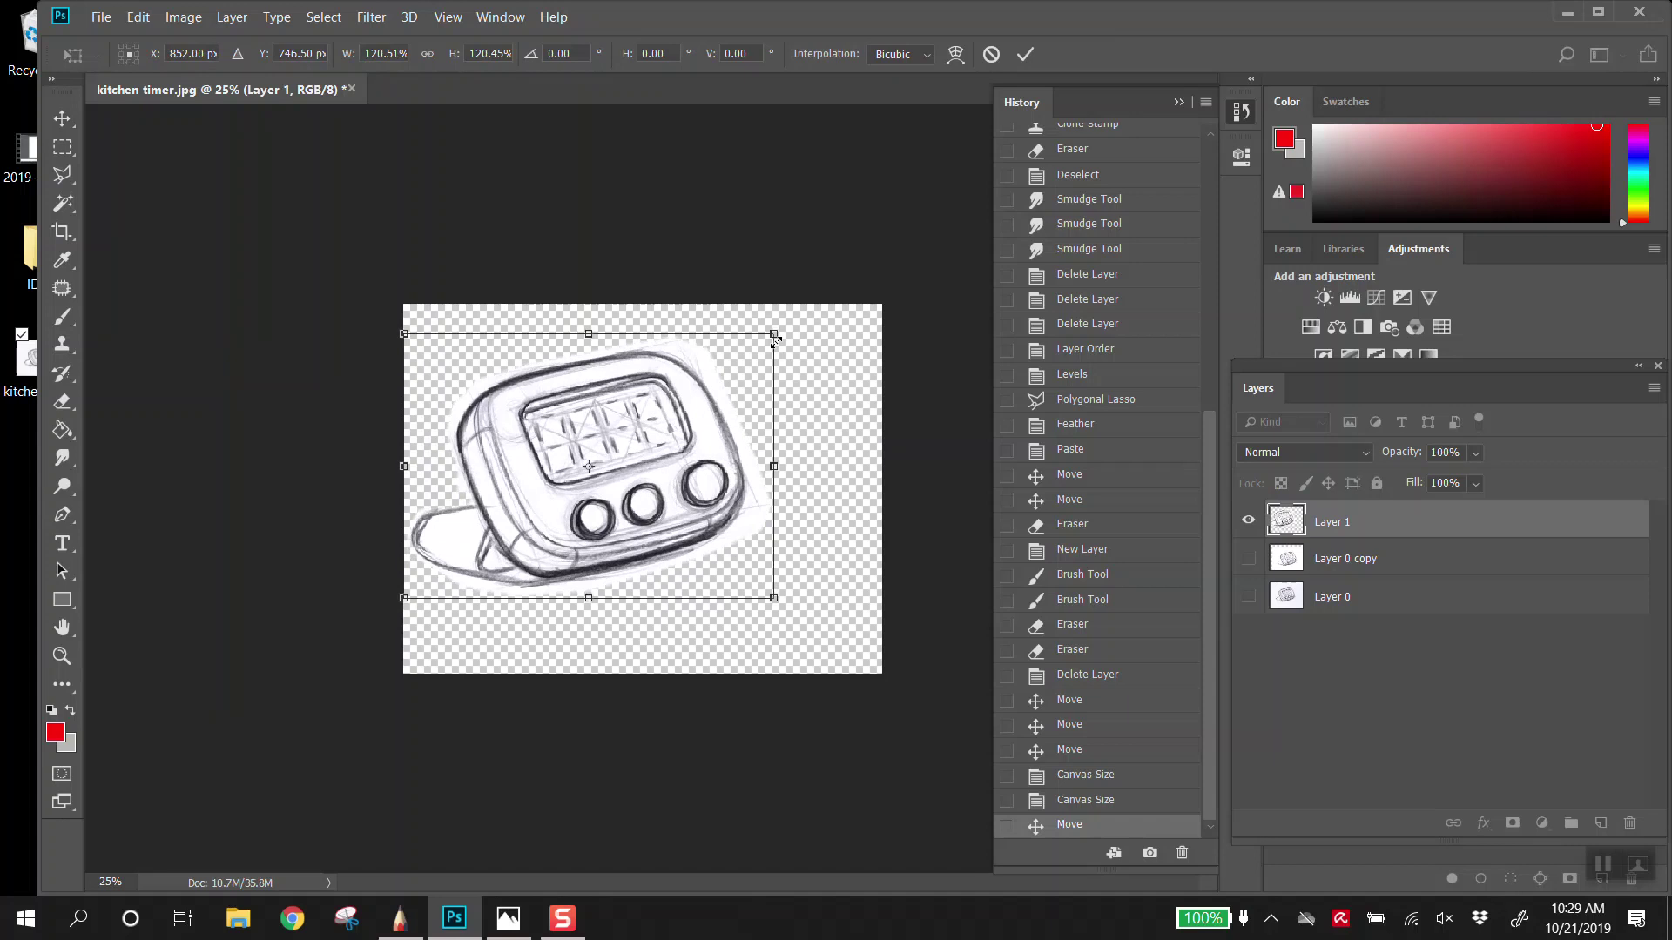
key(Escape)
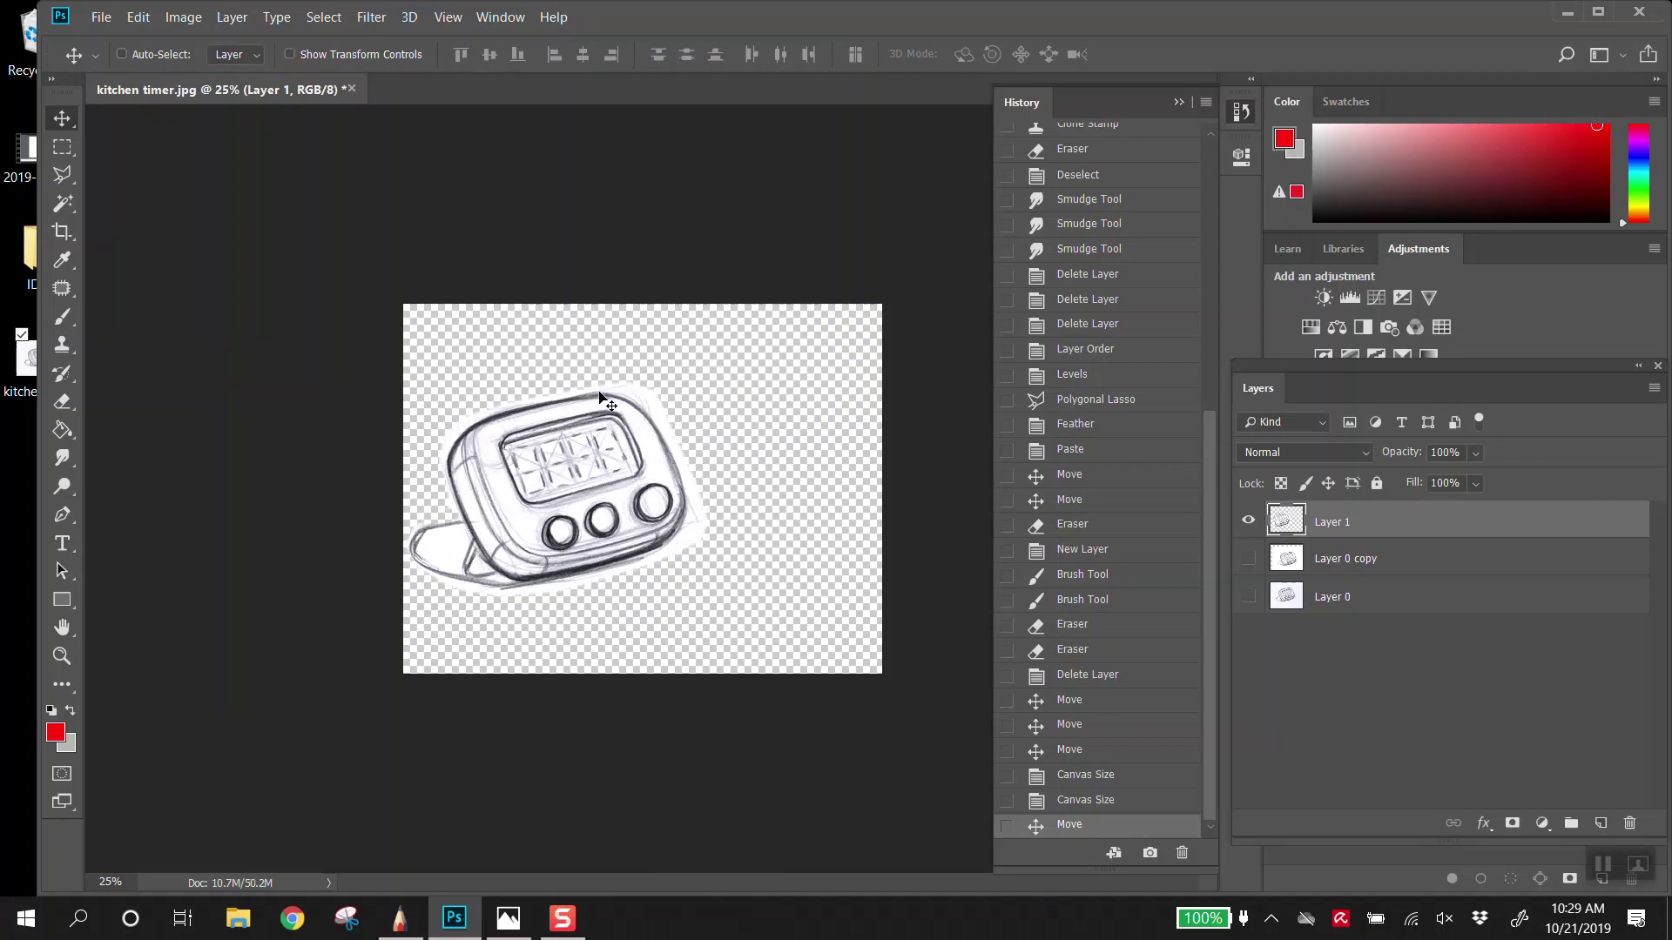
Step: Scale the timer sketch on Layer 1 to about 78% with Free Transform and position it in the canvas's left half
key(ctrl+t)
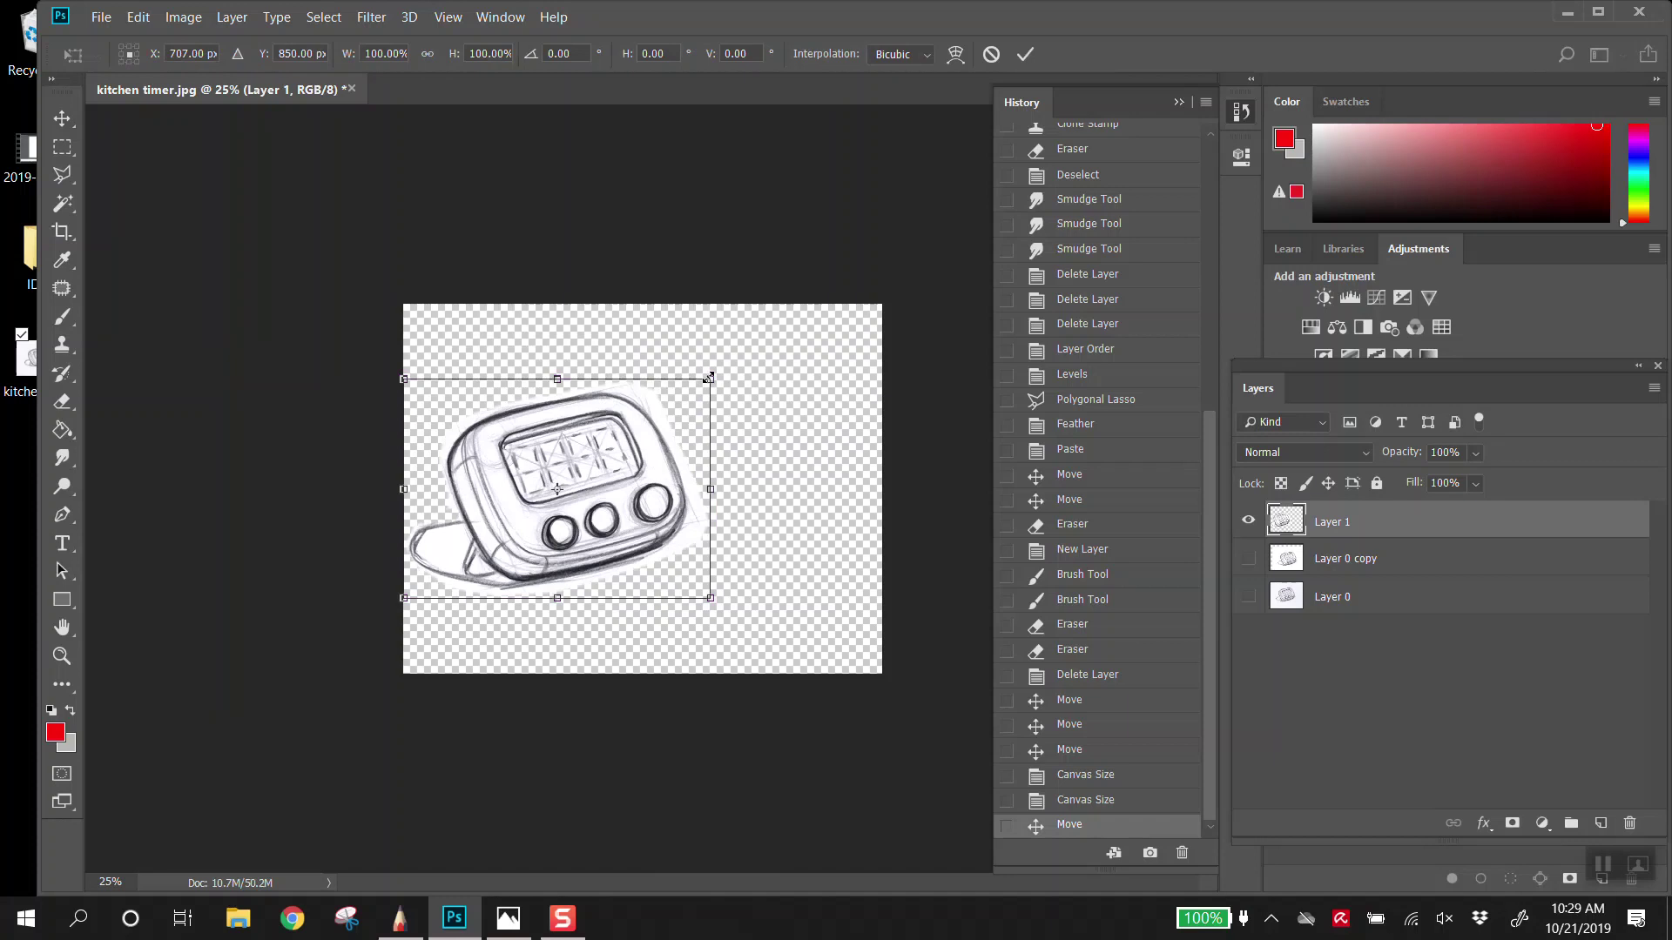
drag(710, 379, 661, 414)
drag(620, 475, 607, 452)
drag(662, 396, 627, 465)
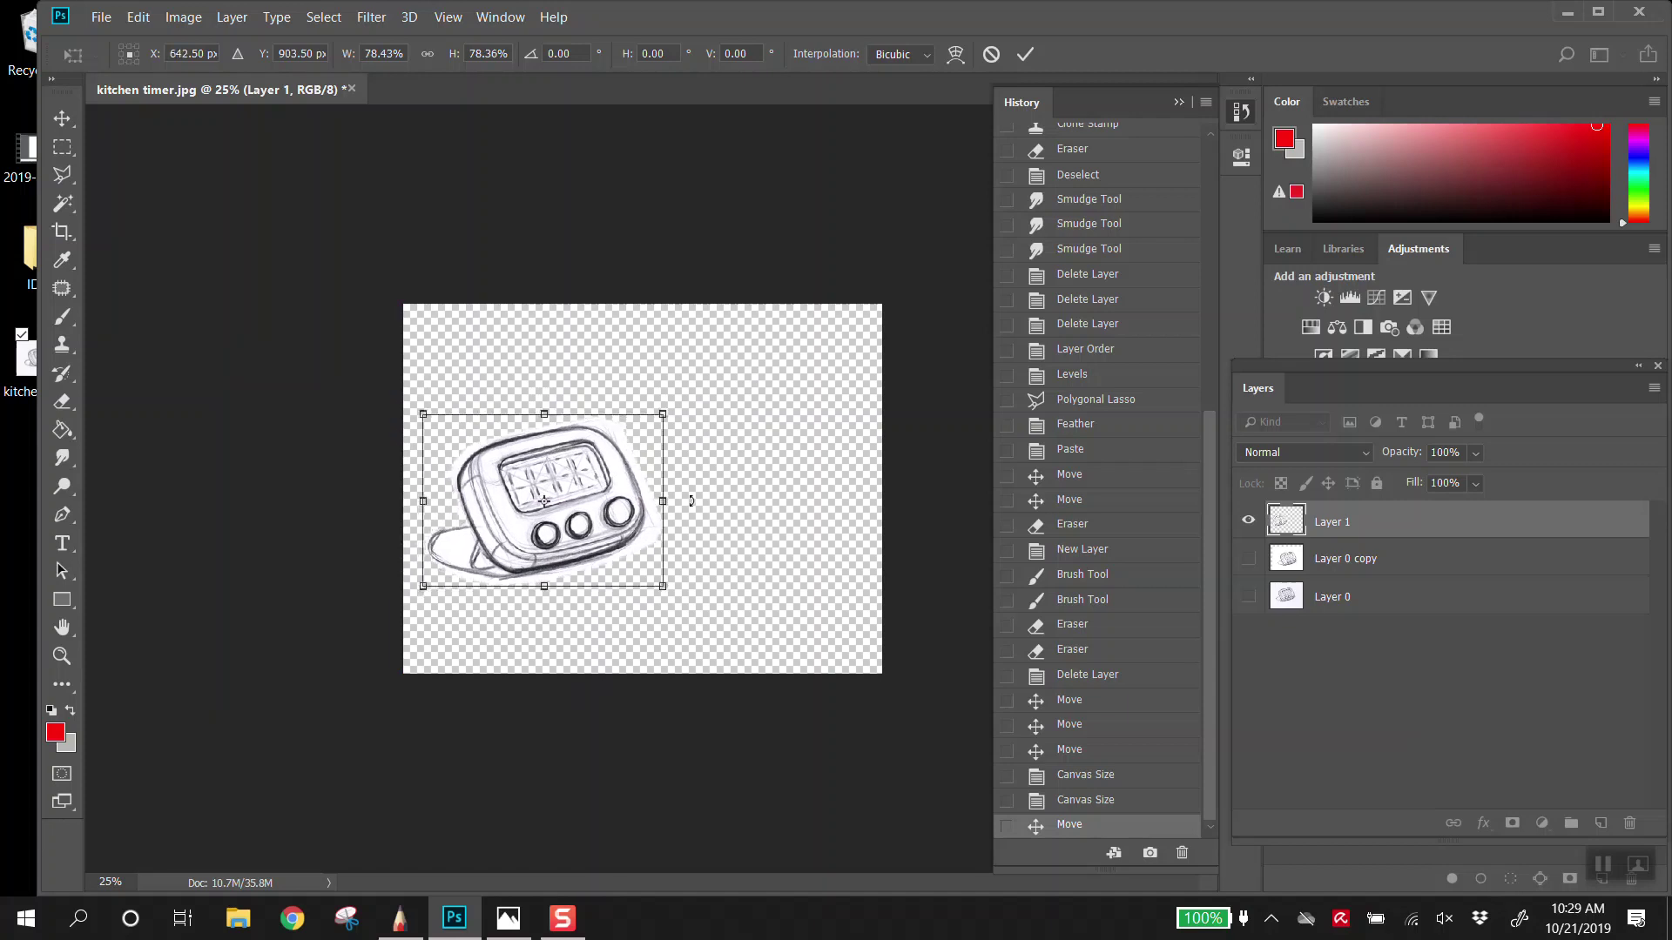
key(Return)
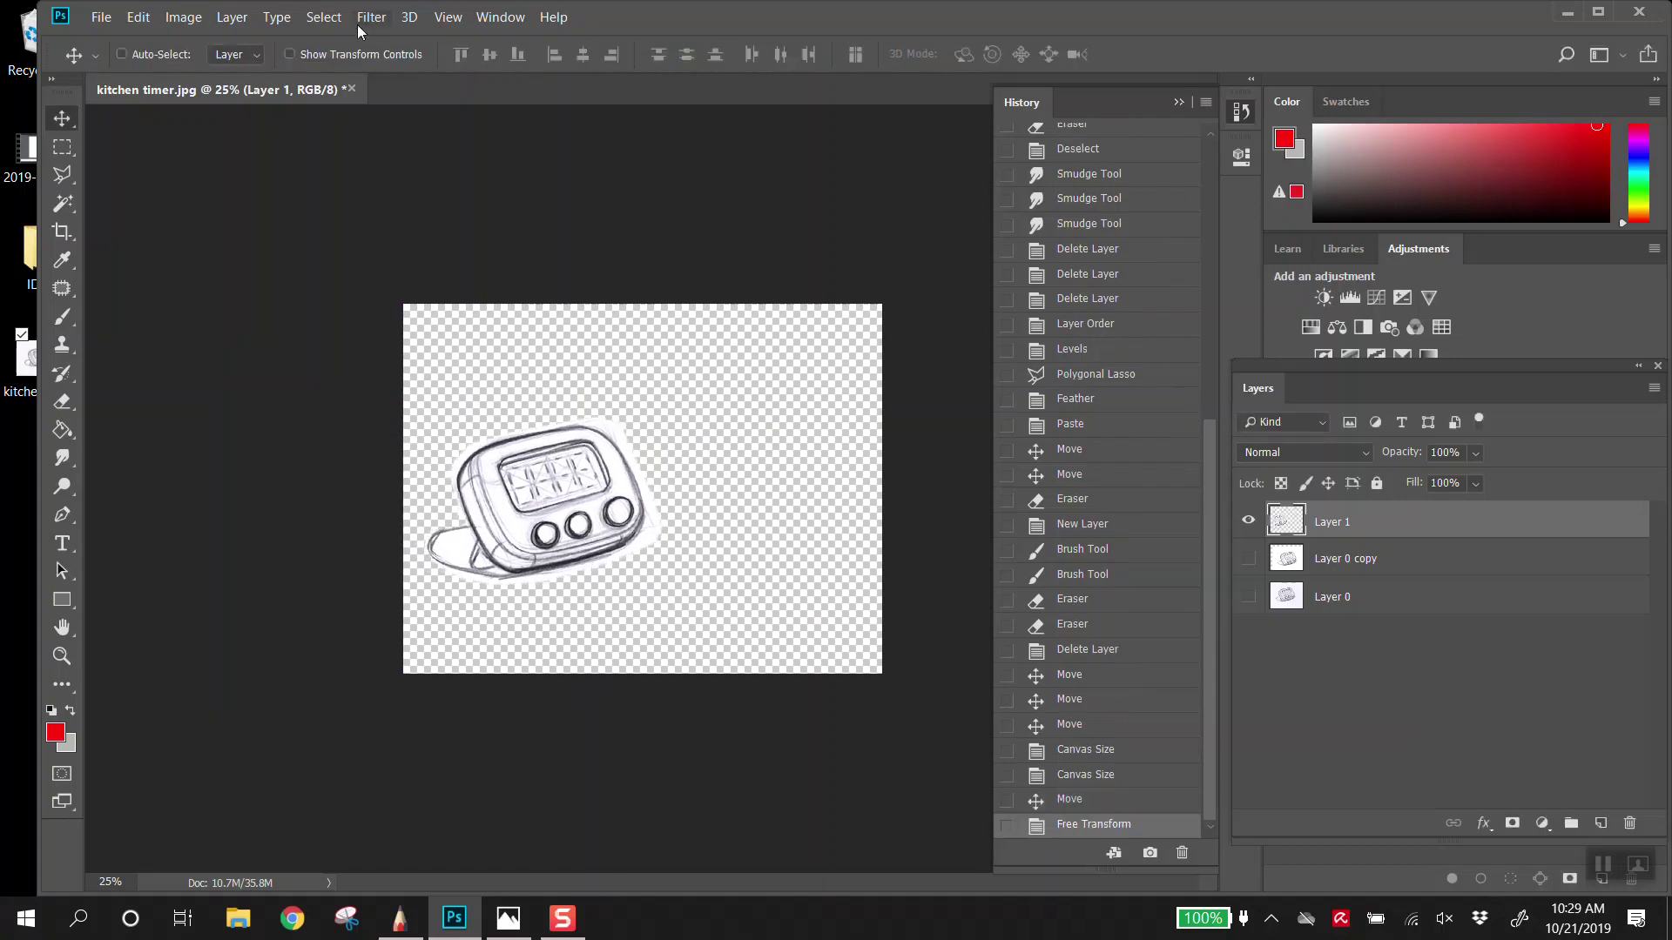
Step: Display the rulers around the canvas
click(448, 17)
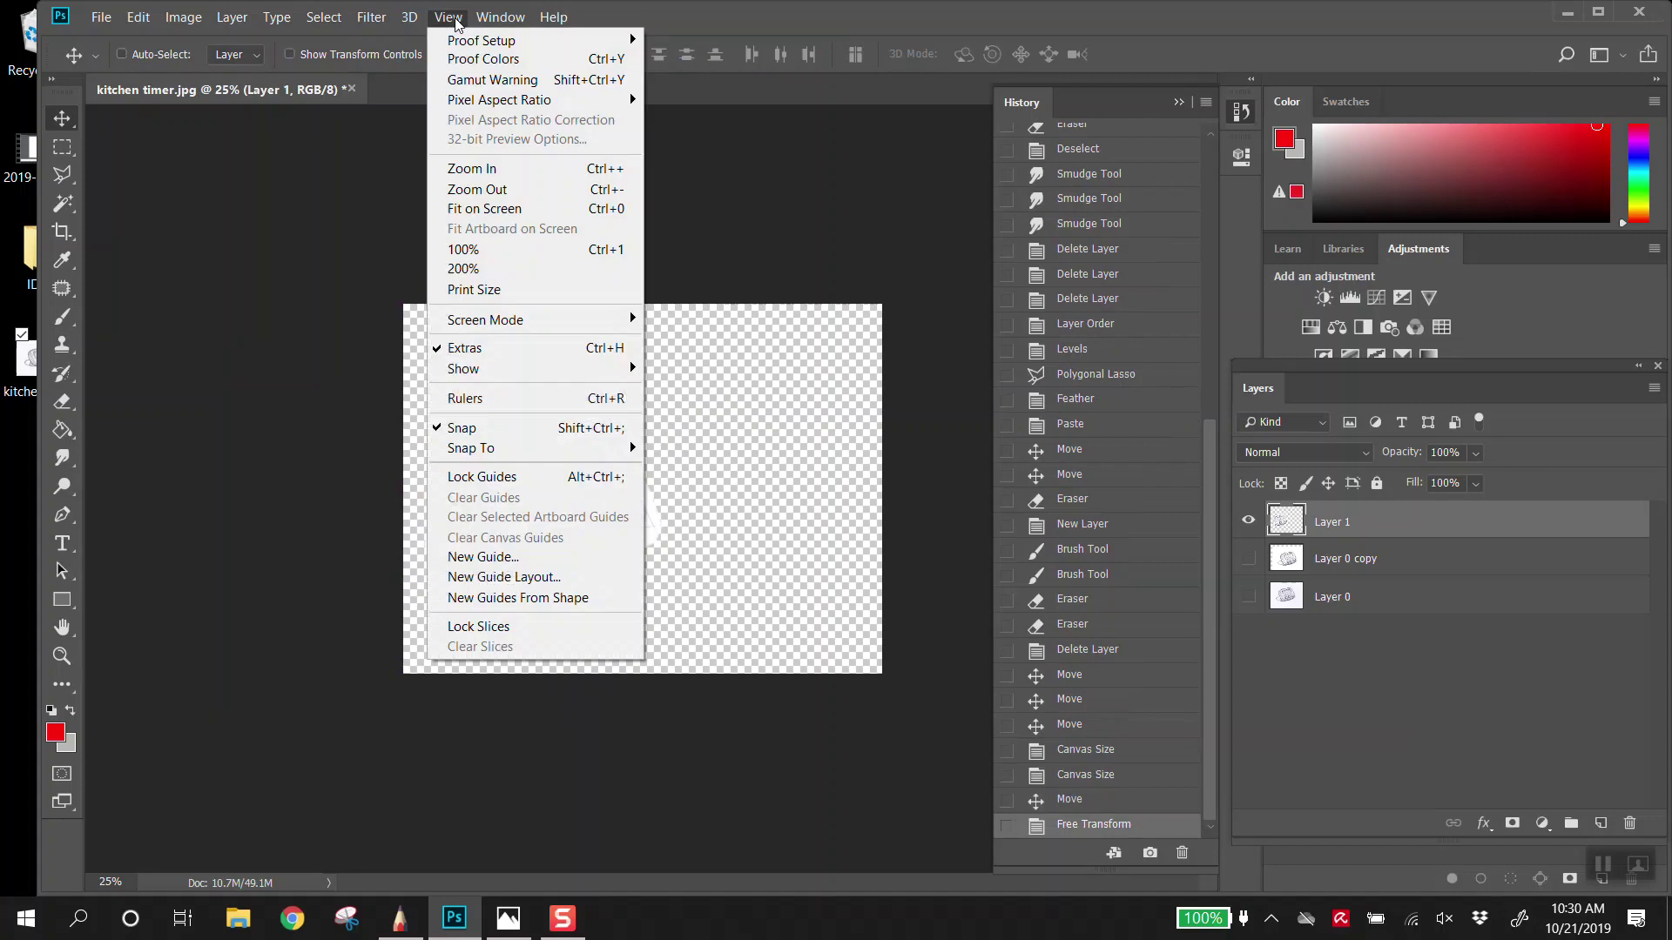
click(485, 400)
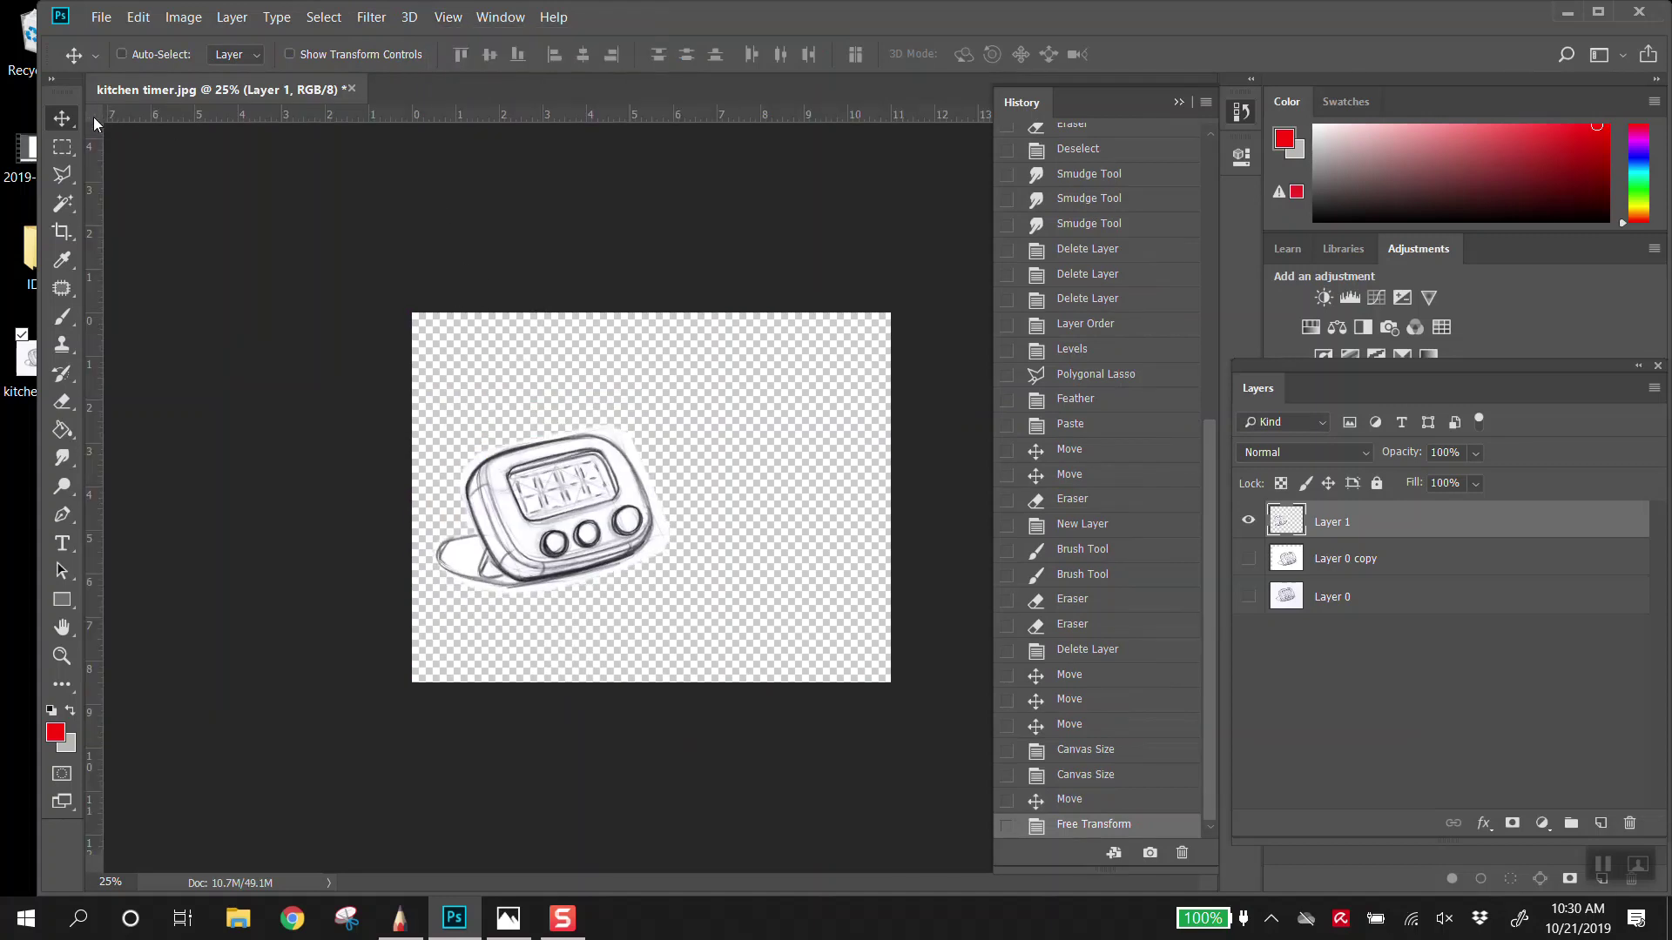
drag(96, 121, 413, 312)
drag(112, 228, 868, 233)
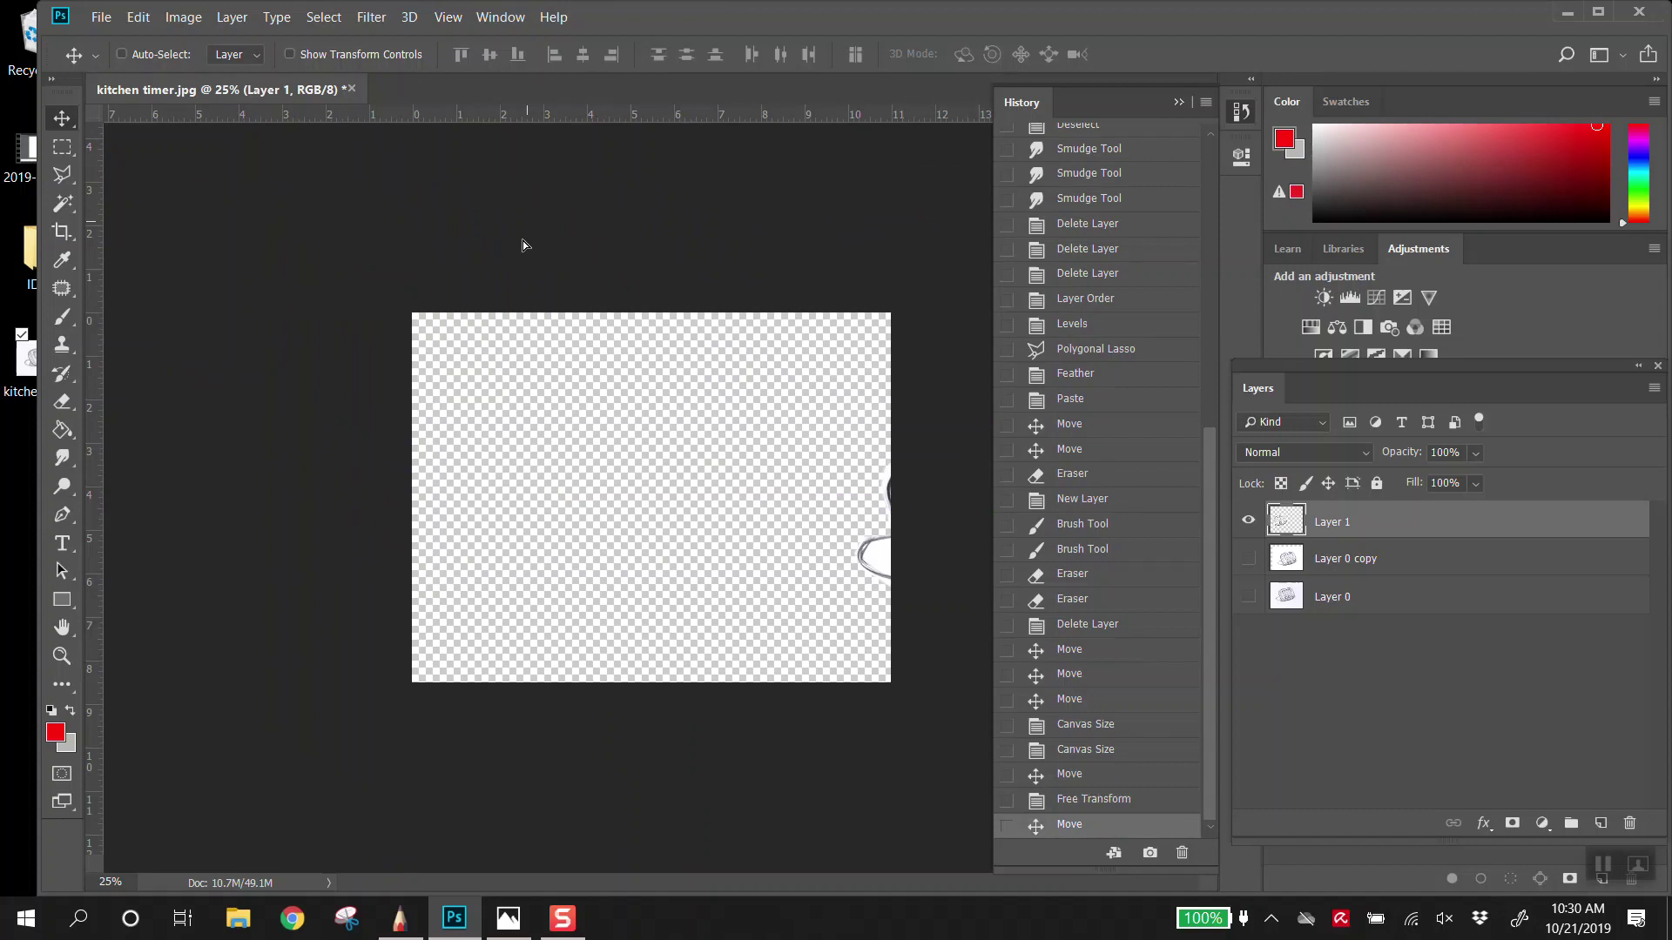
key(ctrl+z)
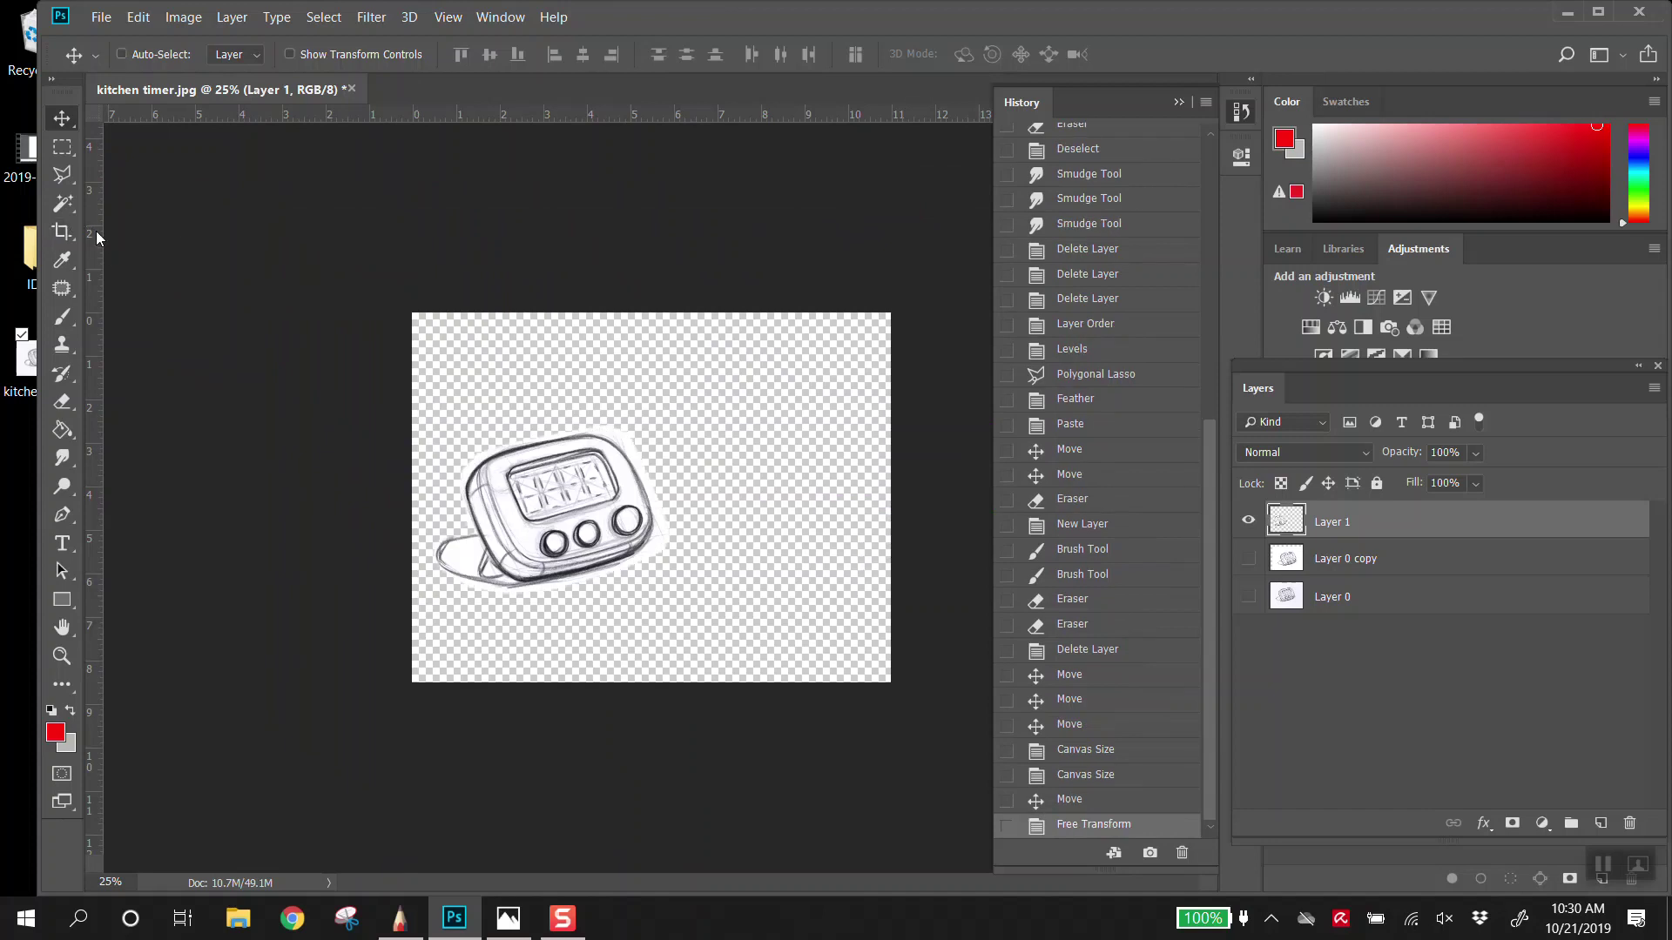
Step: Place a vertical guide at the canvas's horizontal centre, at about 5.5 inches
drag(96, 226, 651, 211)
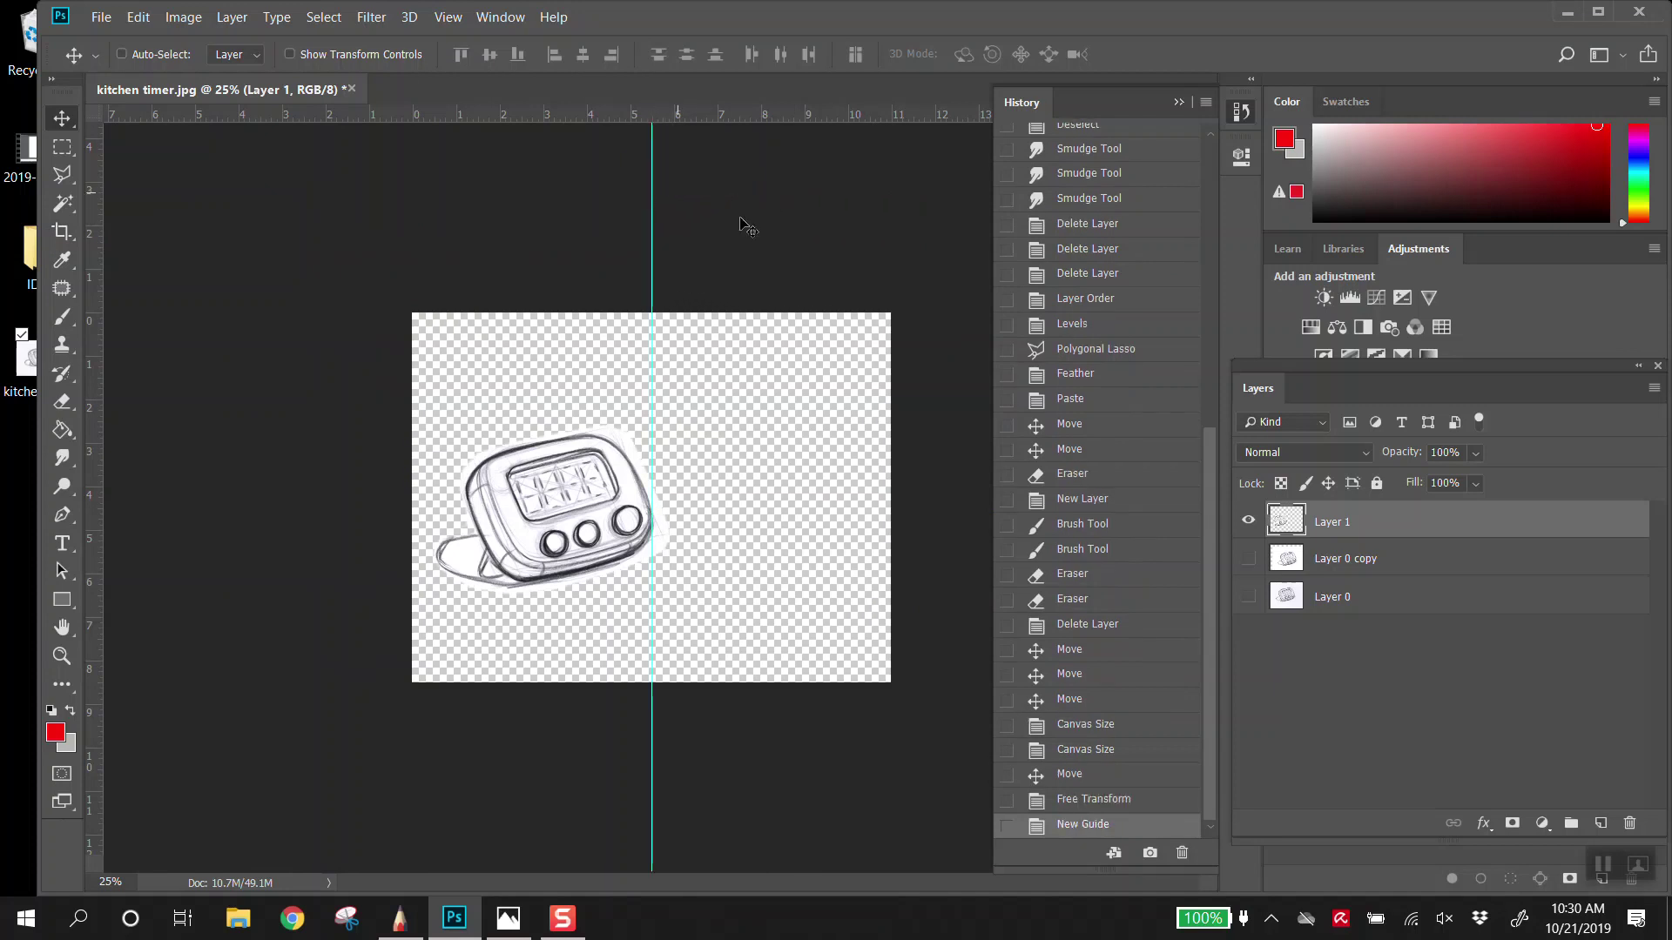
ctrl+click(706, 539)
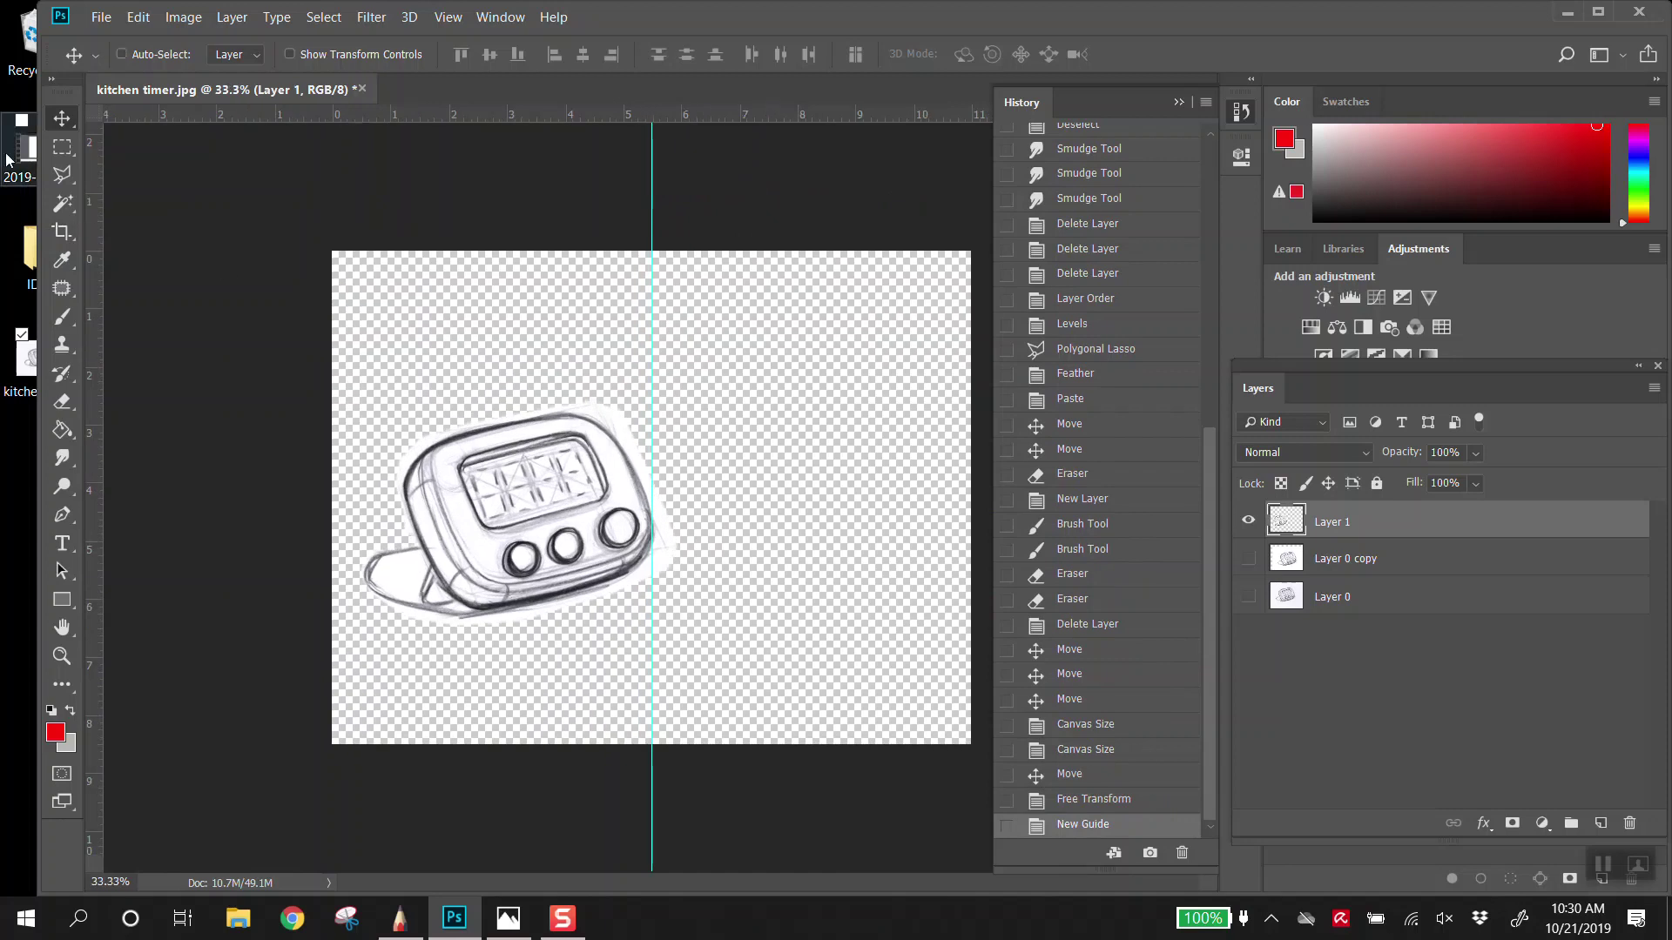
mouse_move(564, 519)
mouse_down()
mouse_move(553, 543)
mouse_move(579, 533)
mouse_move(564, 529)
mouse_up()
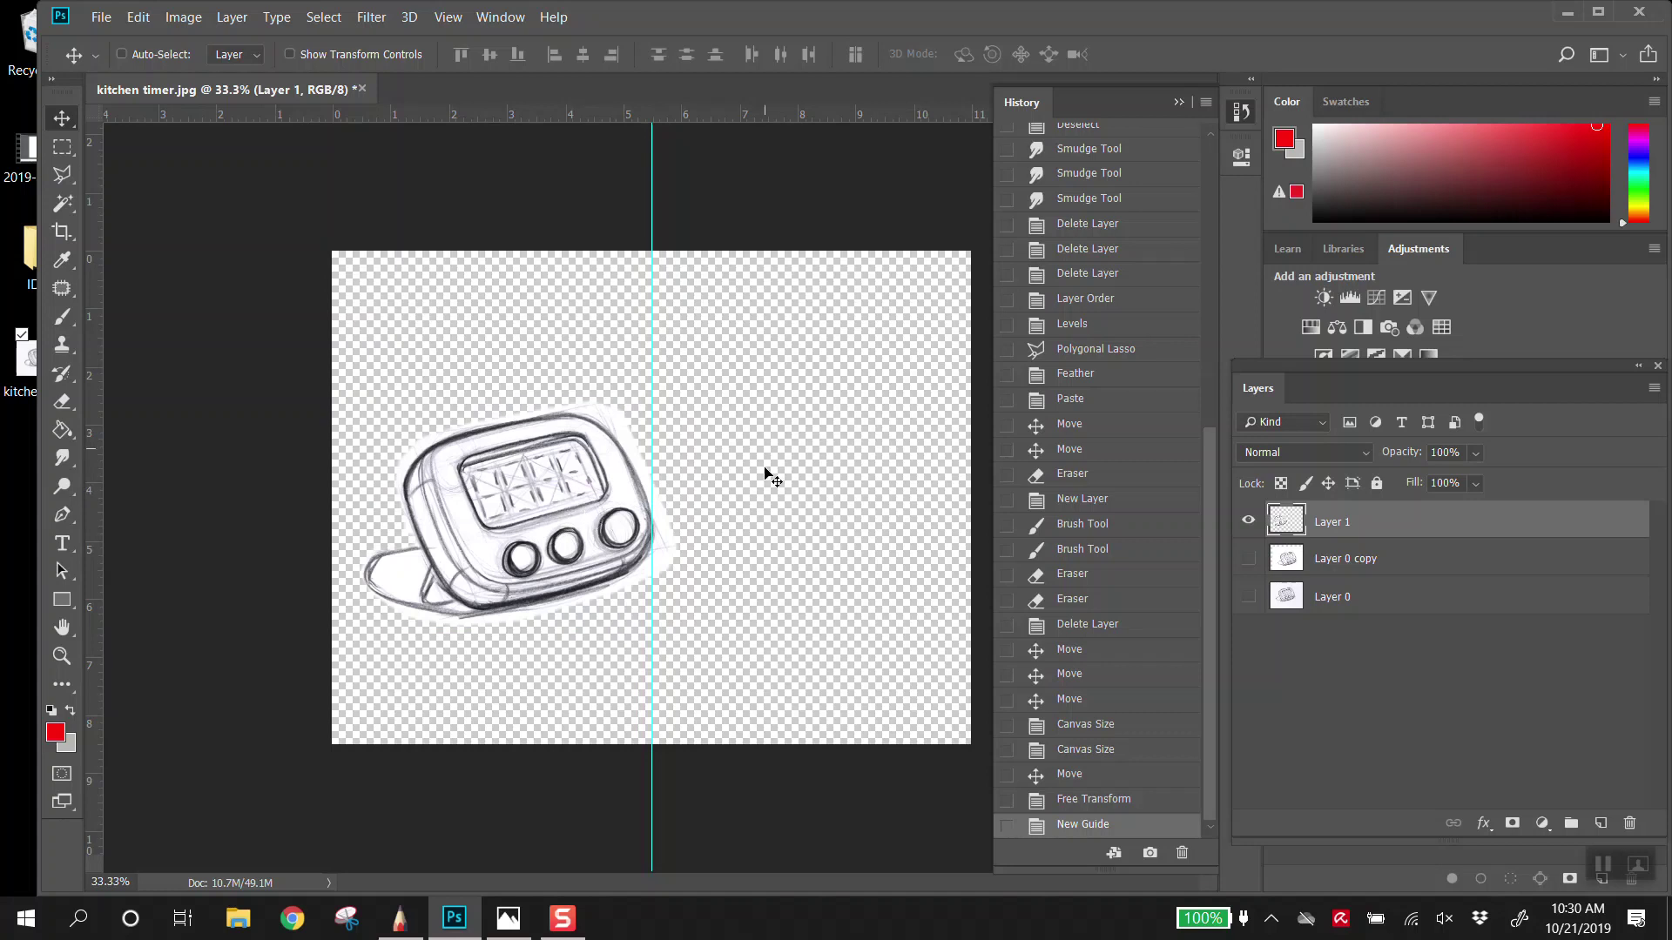
Step: Add a new layer directly above Layer 0 copy and fill it with white (ffffff) using the Paint Bucket
click(1375, 558)
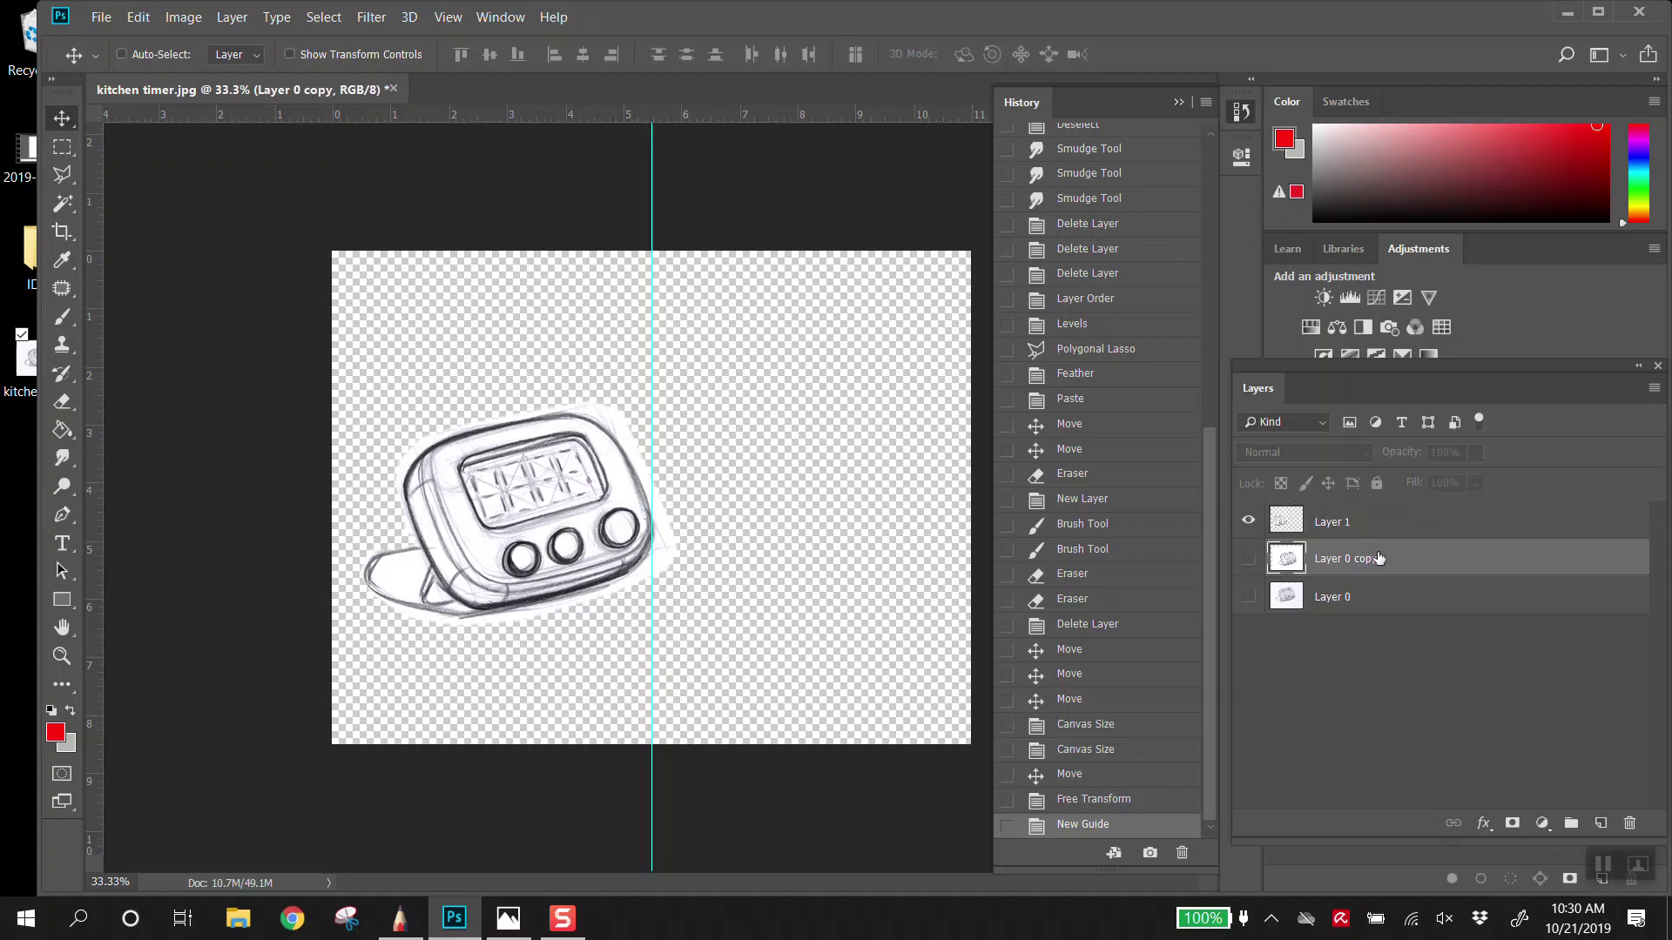
click(1606, 825)
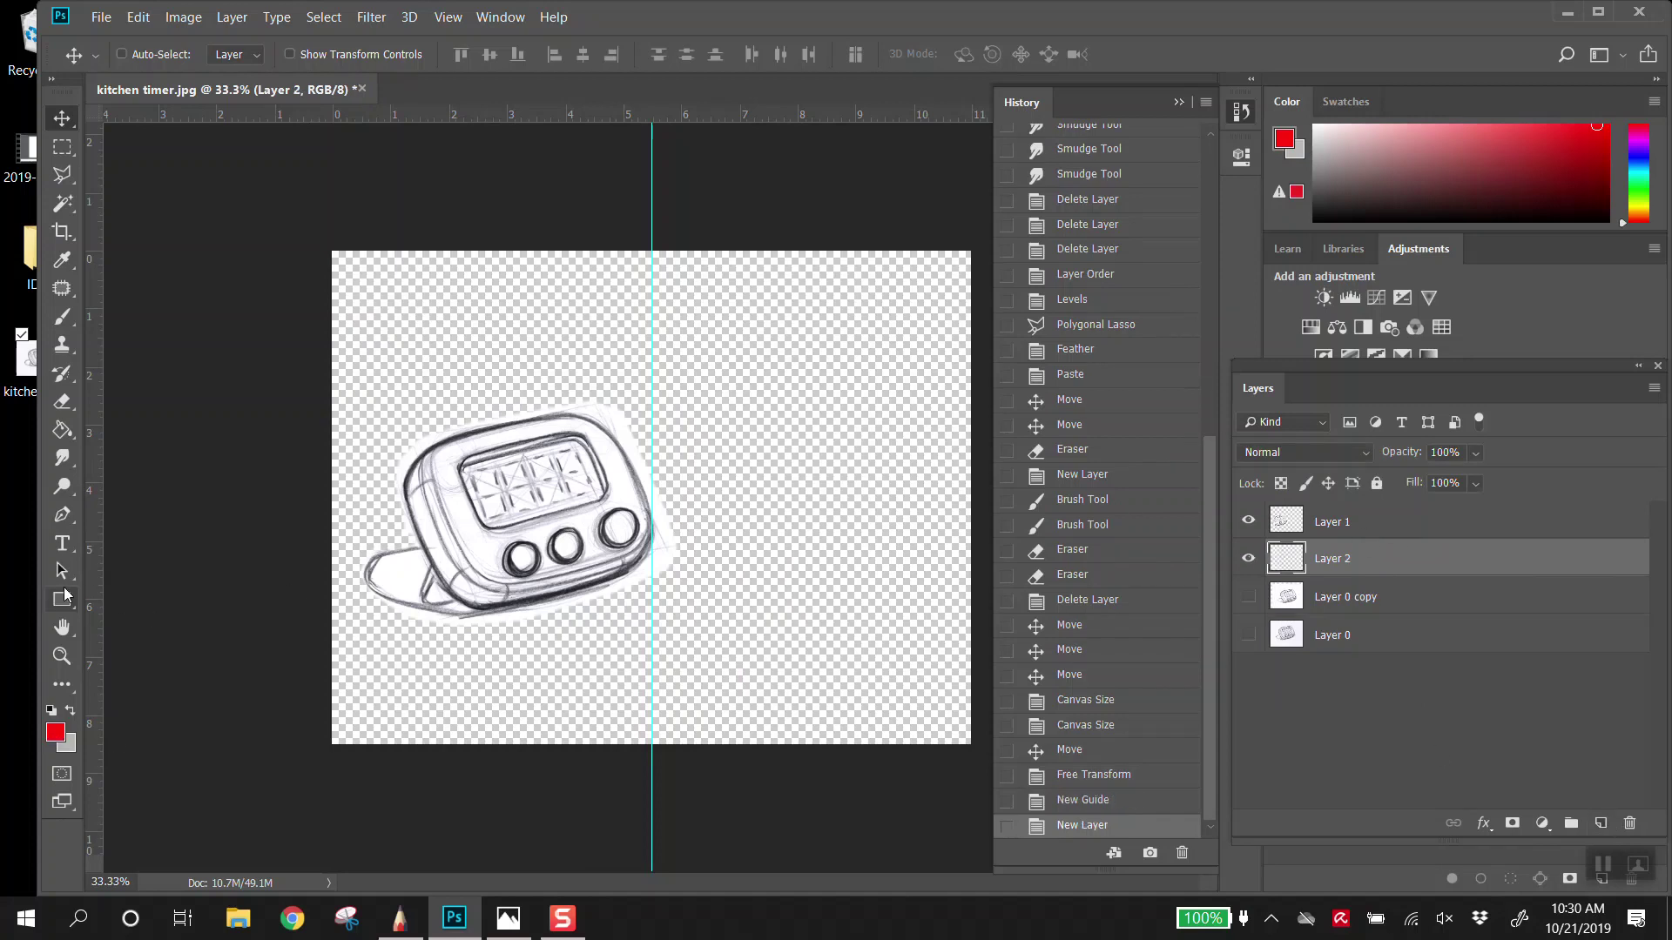
click(56, 735)
key(Return)
click(66, 736)
text(ffffff)
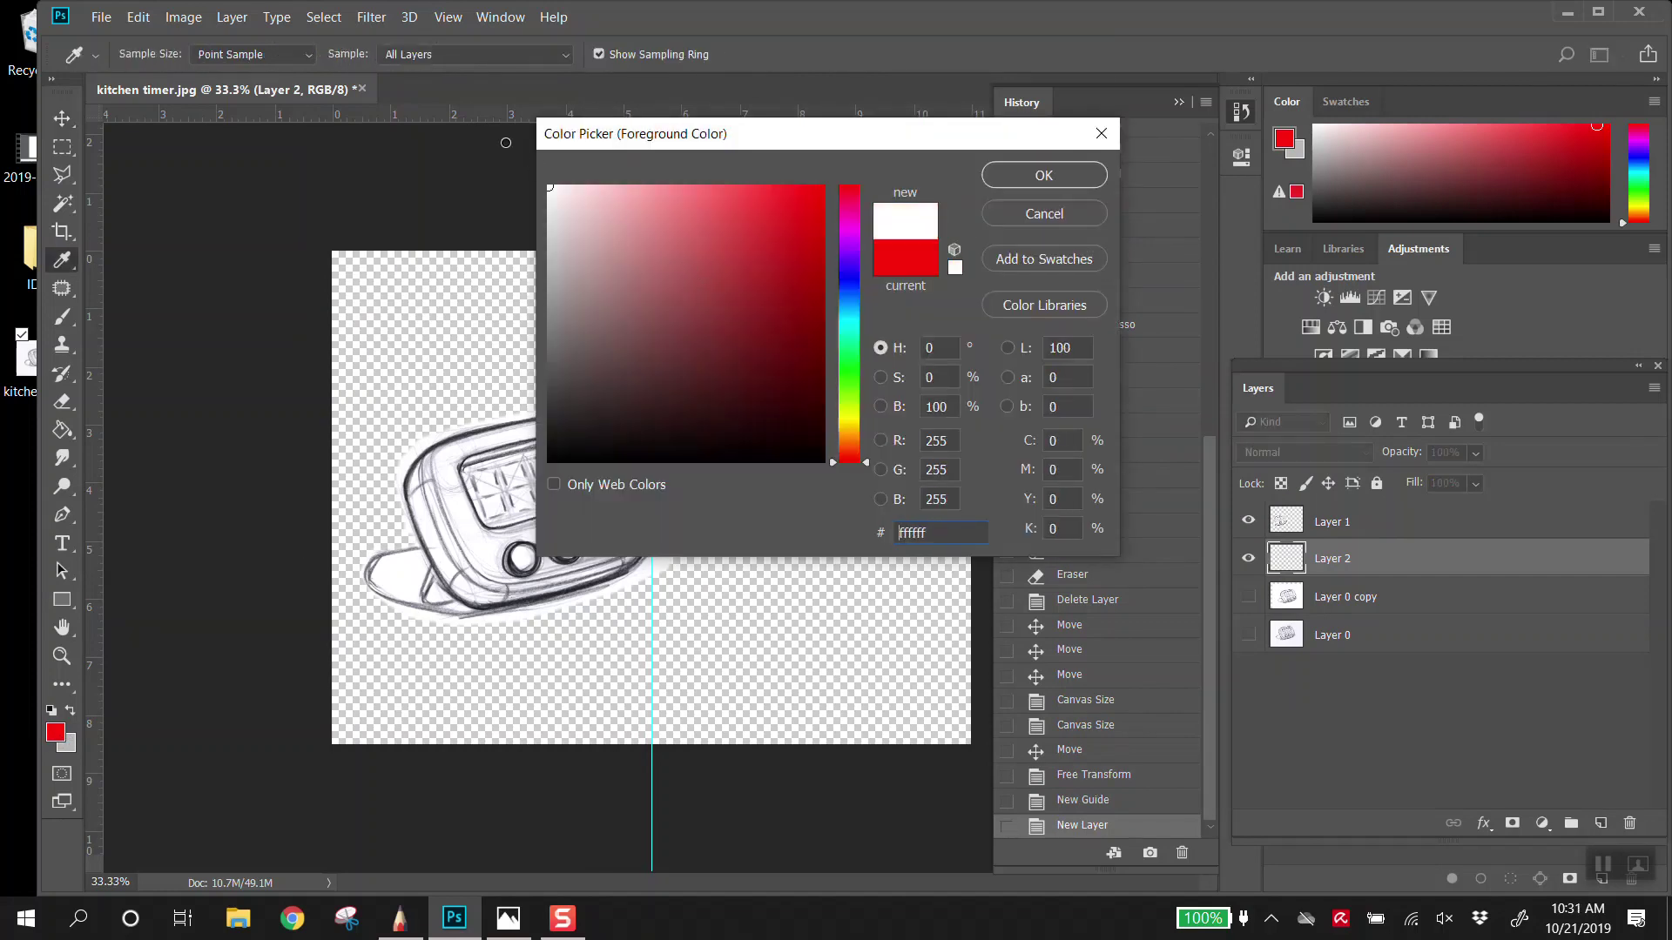
click(1022, 174)
click(62, 429)
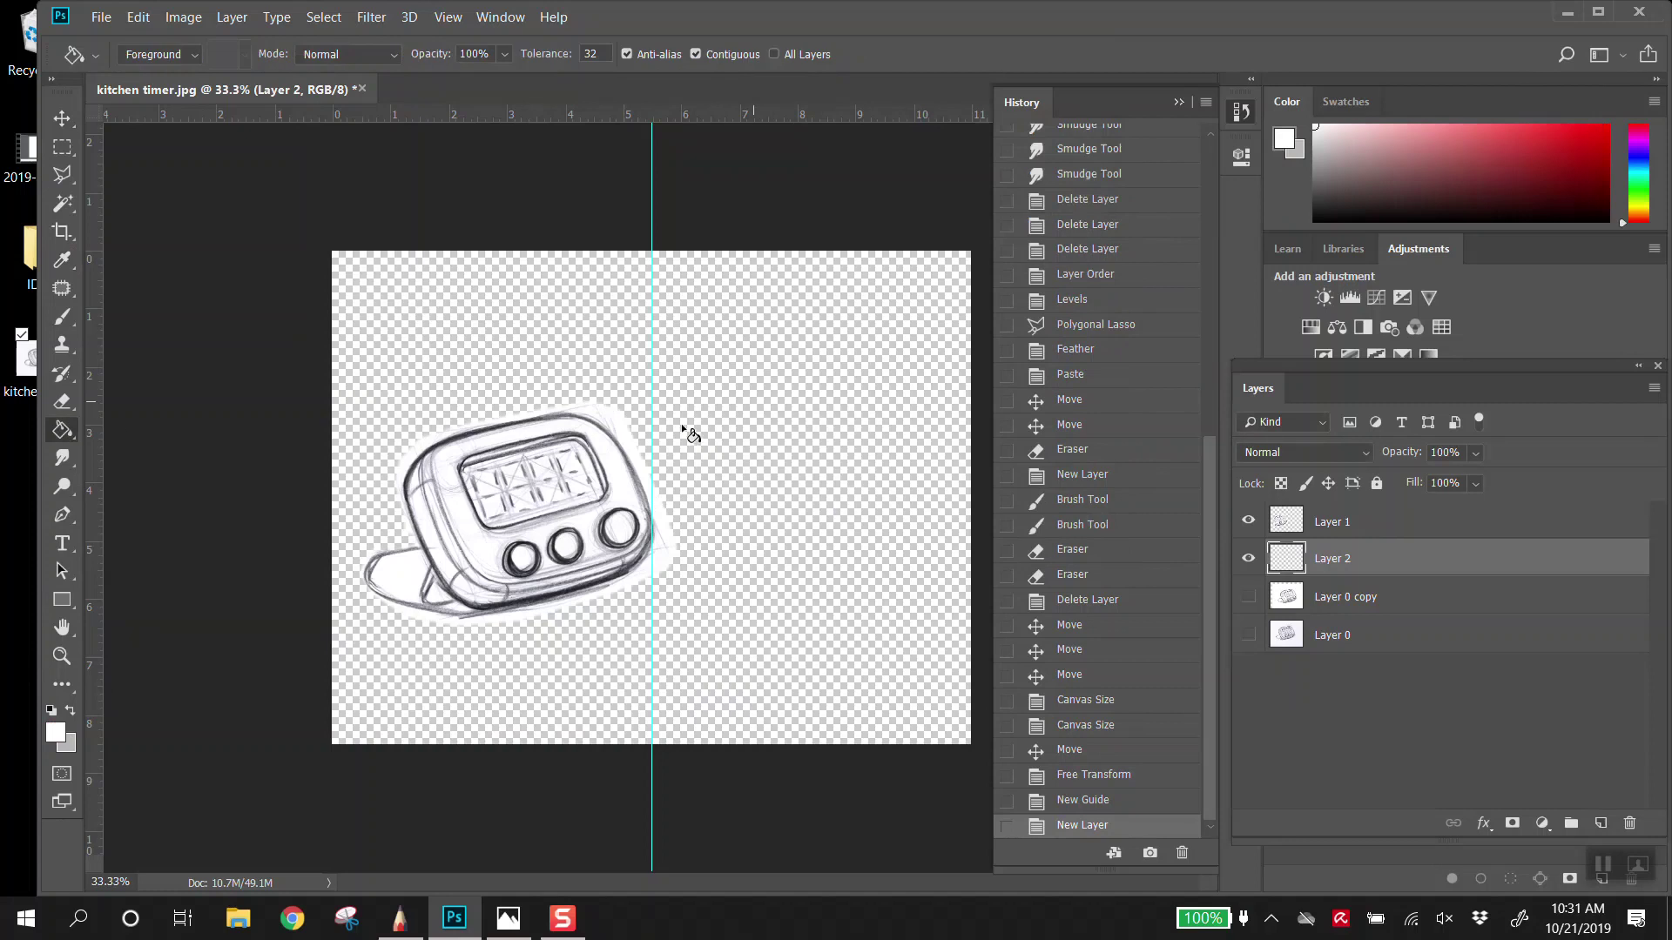
click(867, 423)
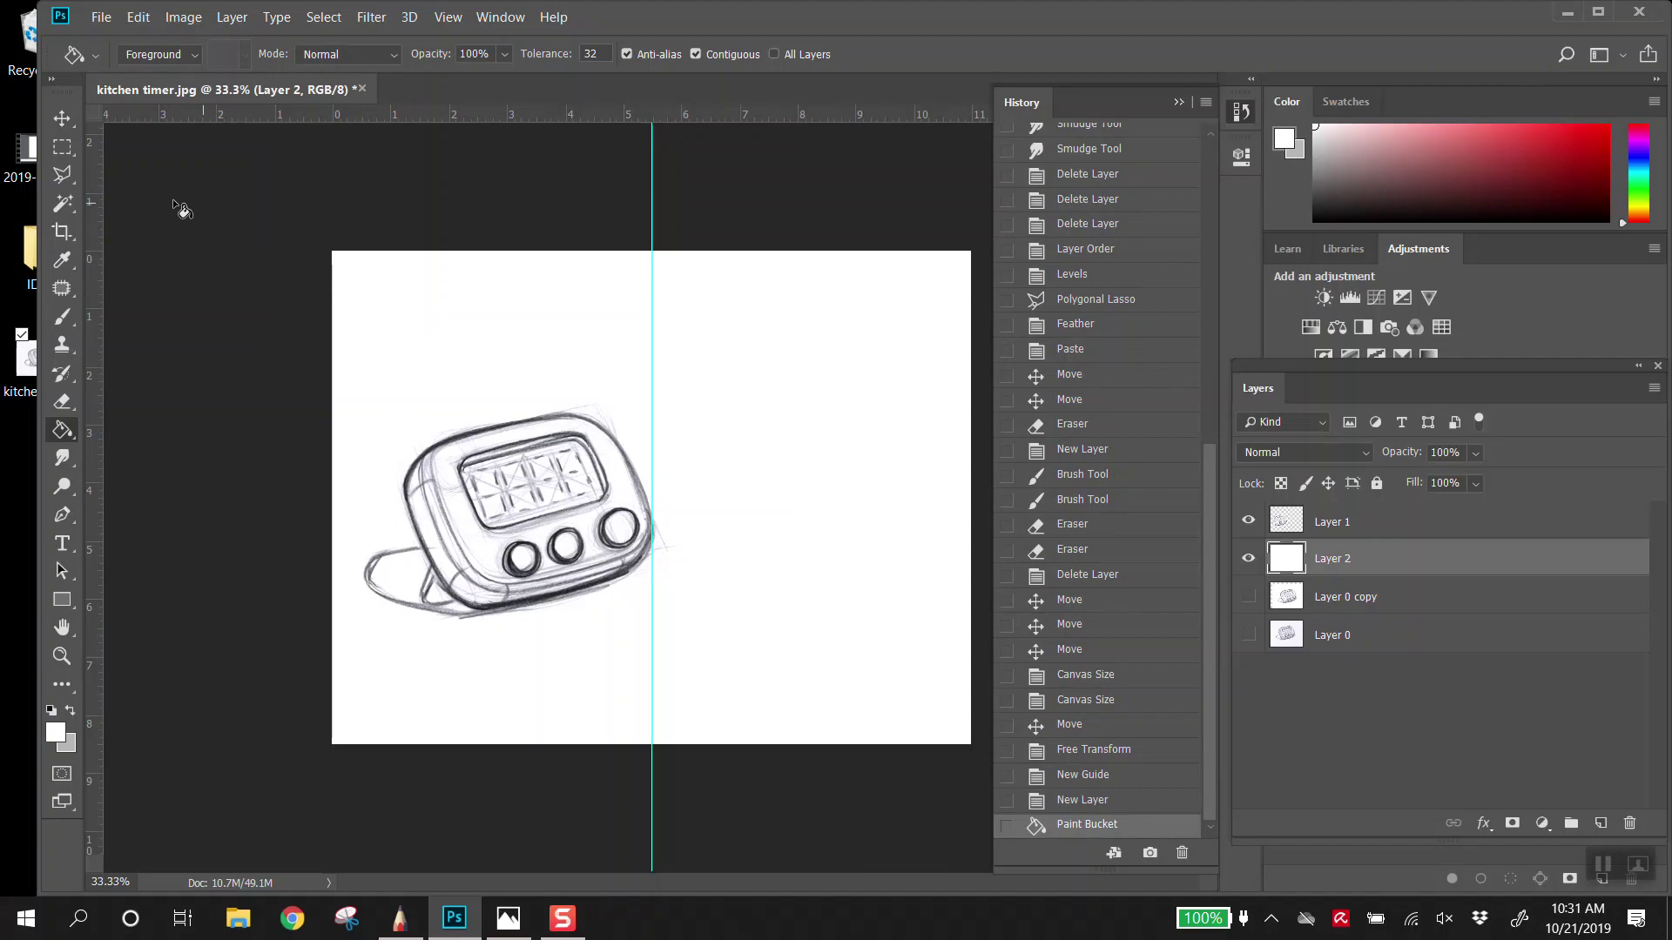
click(64, 121)
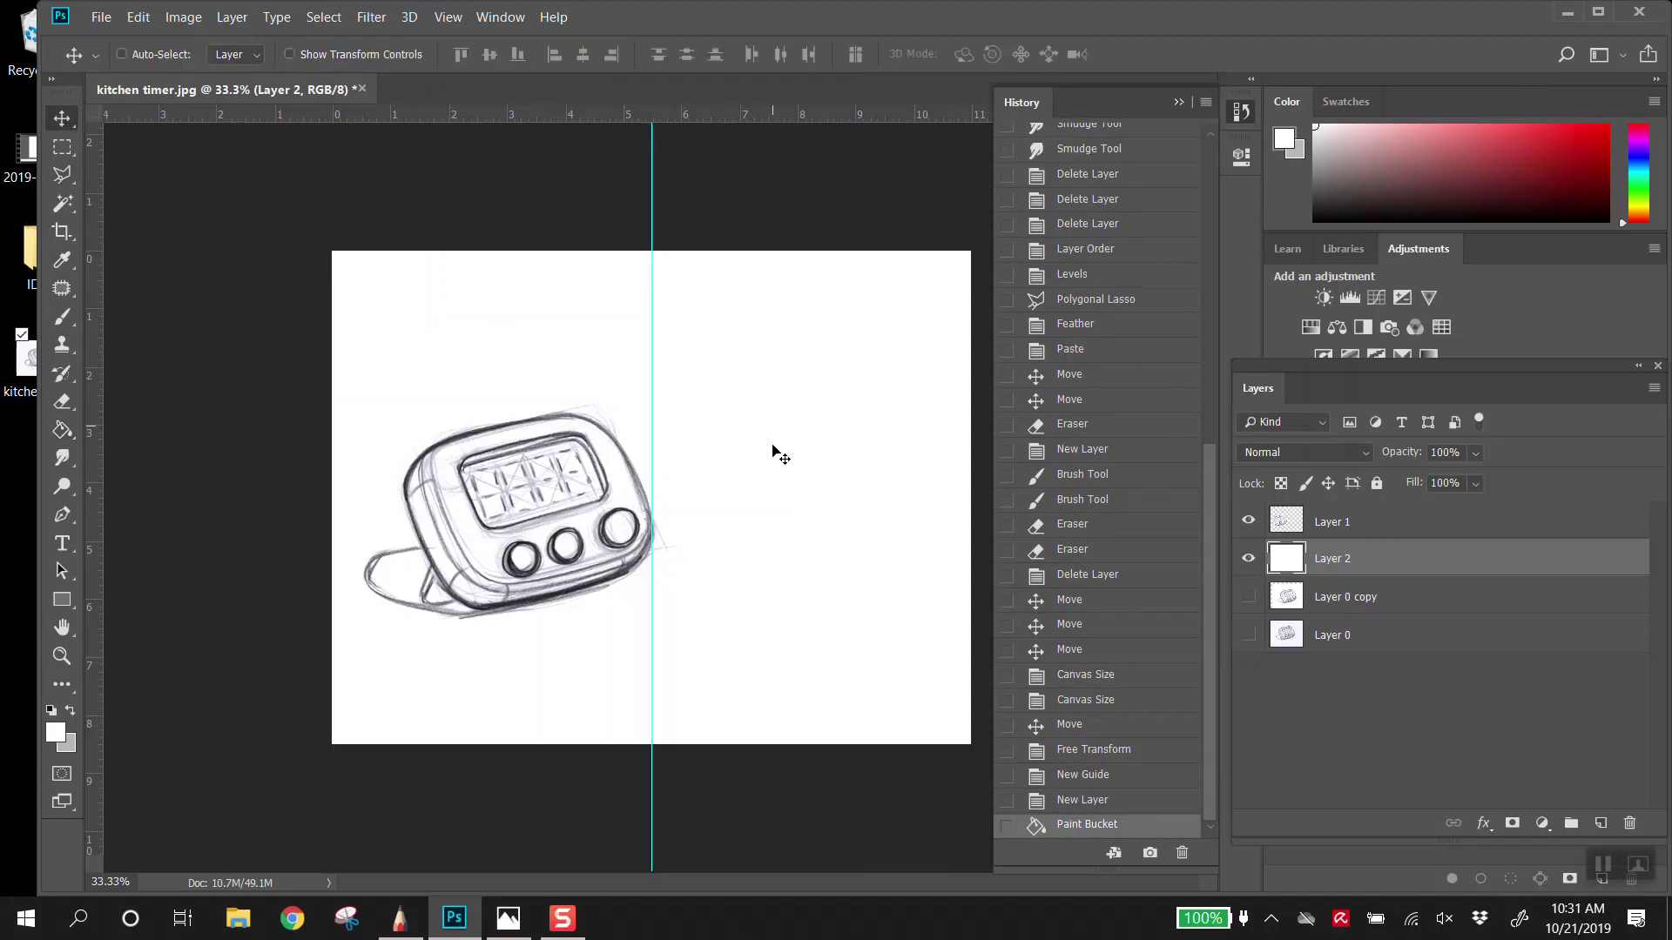
Step: Move Layer 0 to the top of the layer stack, compare it with the cleaned sketch by toggling its visibility, and leave it hidden
drag(1351, 646, 1249, 522)
click(1248, 523)
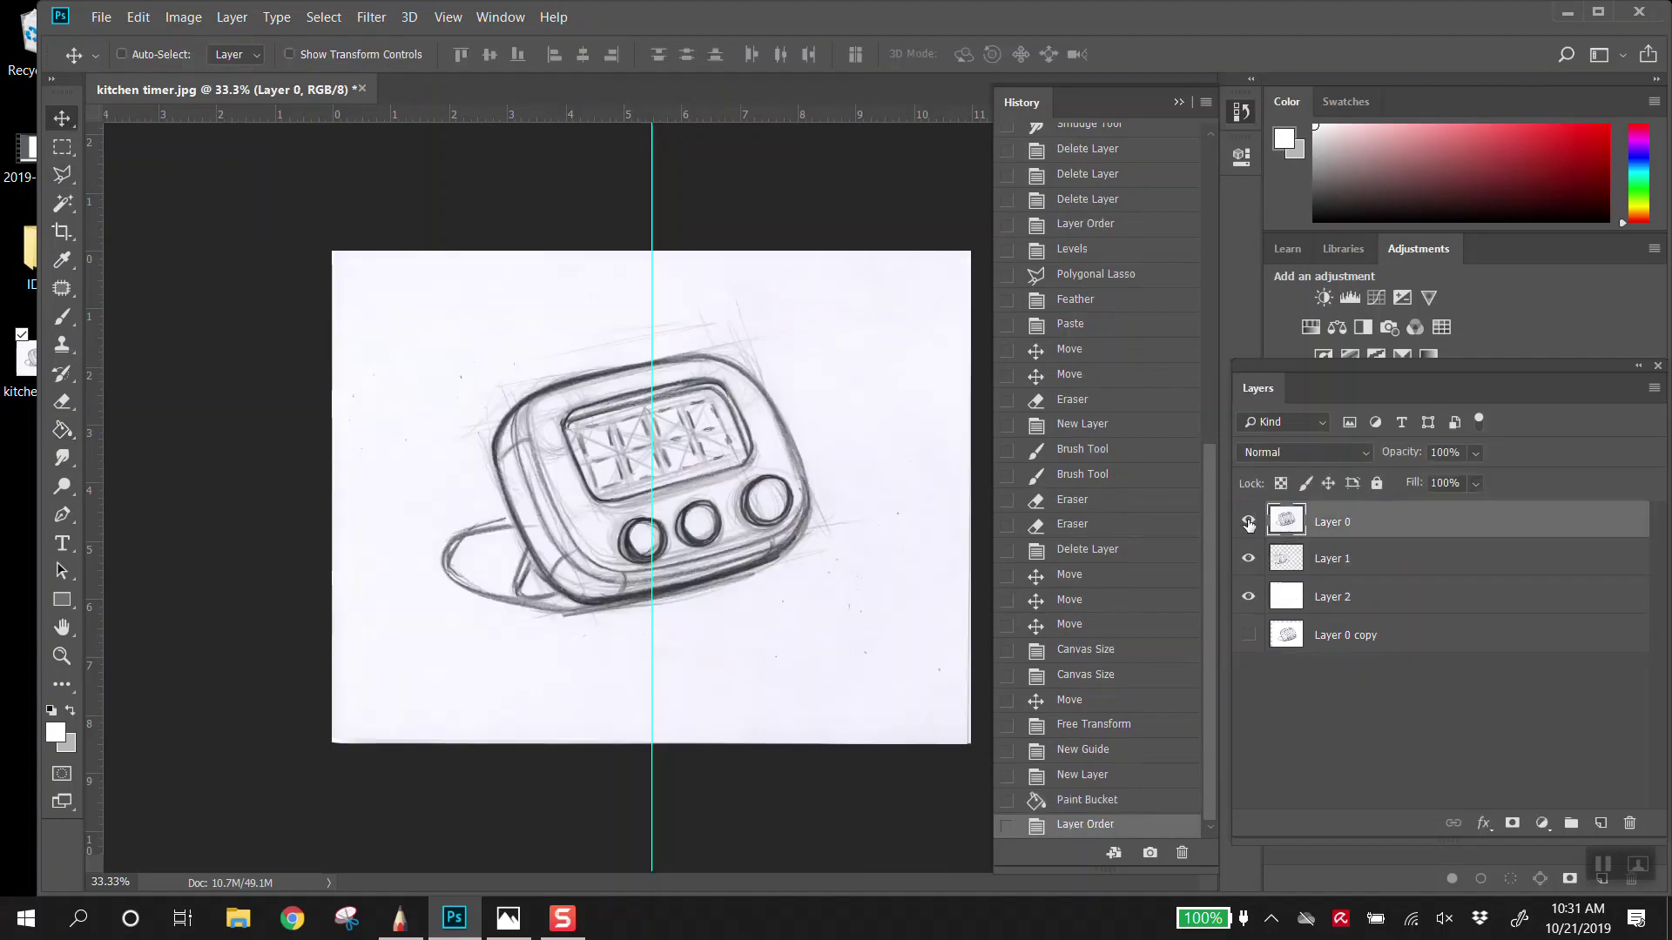
click(1249, 522)
click(1248, 522)
click(1248, 521)
click(1248, 520)
click(1248, 521)
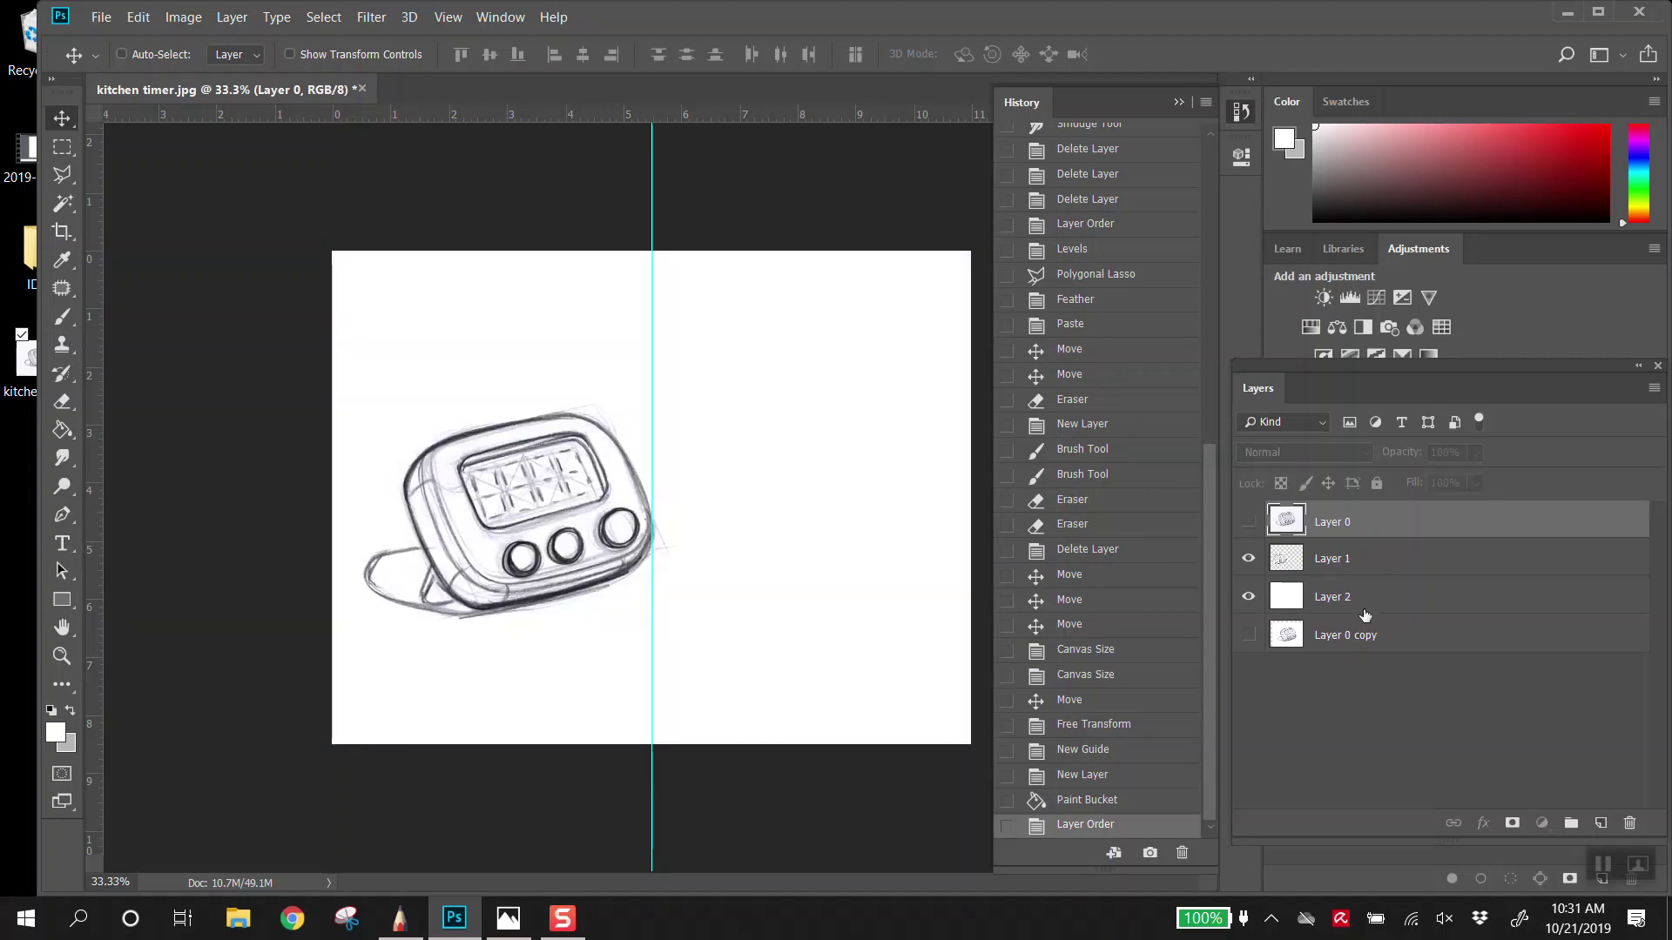
Step: Select the white-filled Layer 2 and hide it, keeping only Layer 1 visible
click(1363, 610)
click(1250, 564)
click(1247, 596)
click(1248, 558)
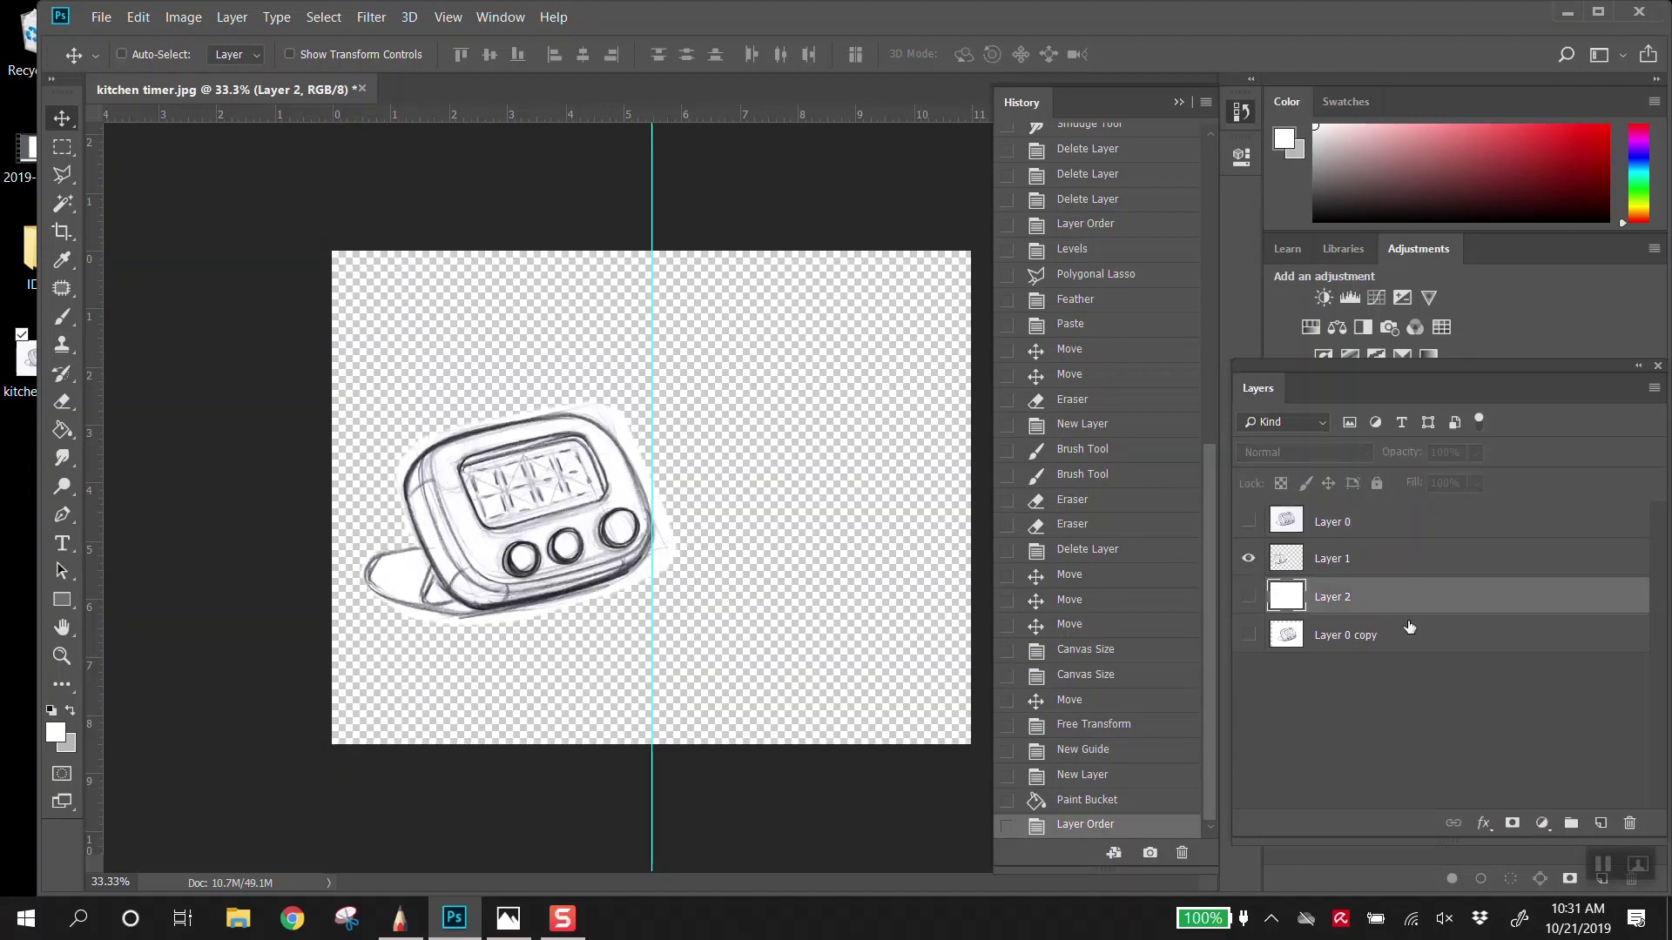
Step: Add another new layer directly beneath Layer 1 and fill it with white (ffffff) using the Paint Bucket
click(1603, 824)
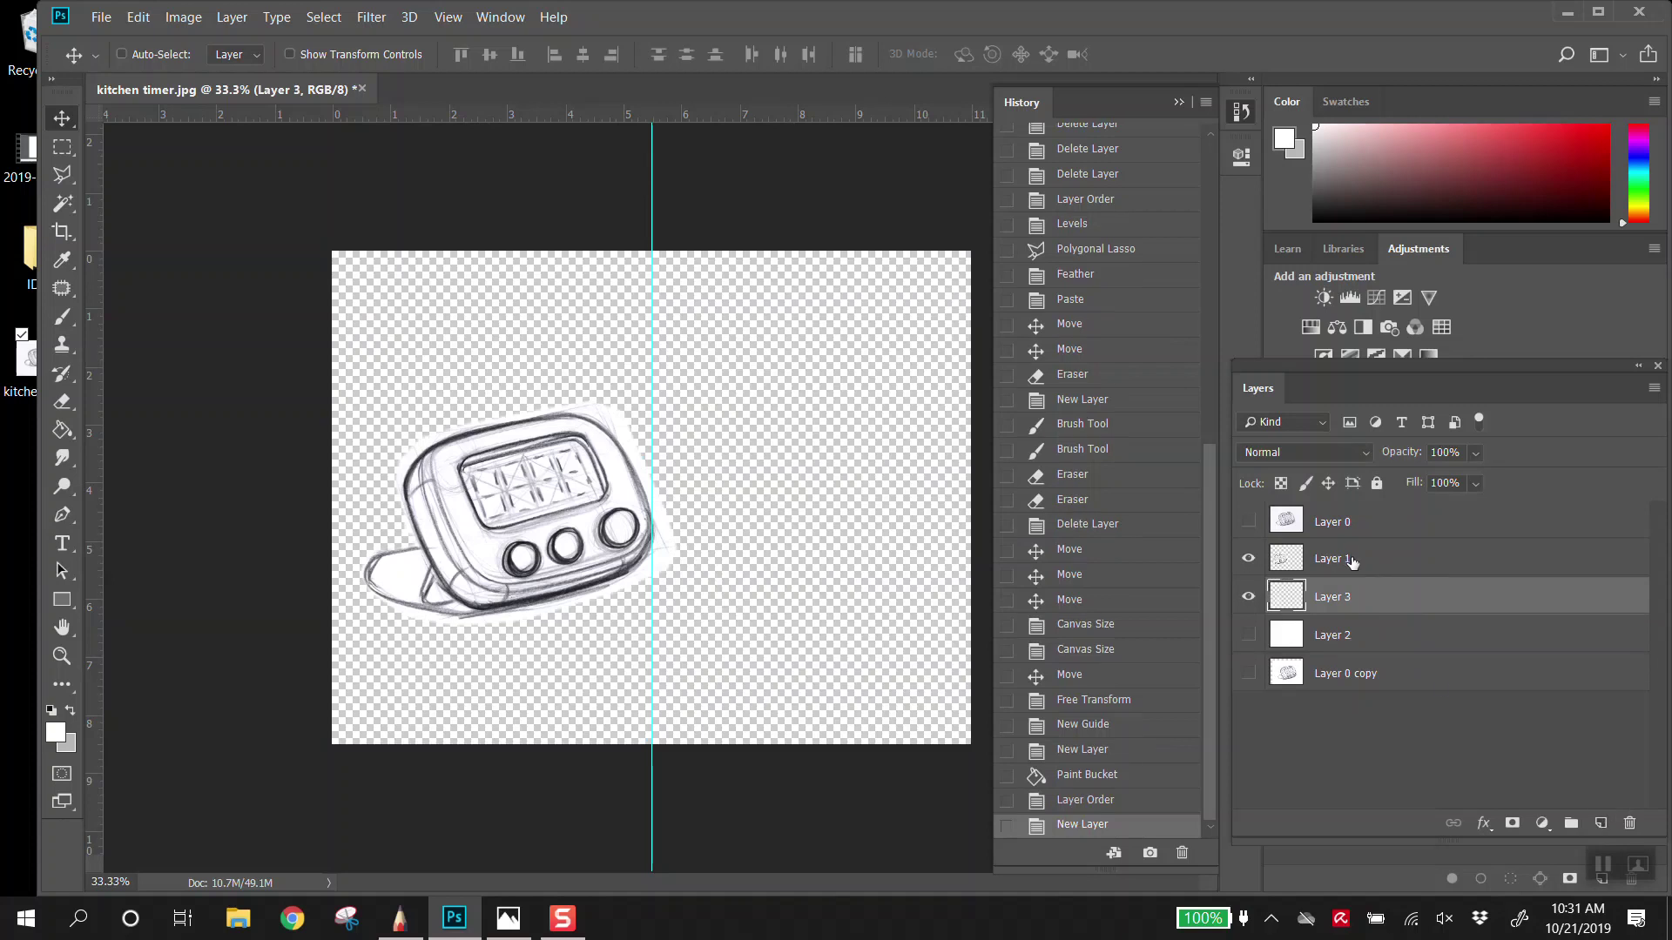
click(61, 742)
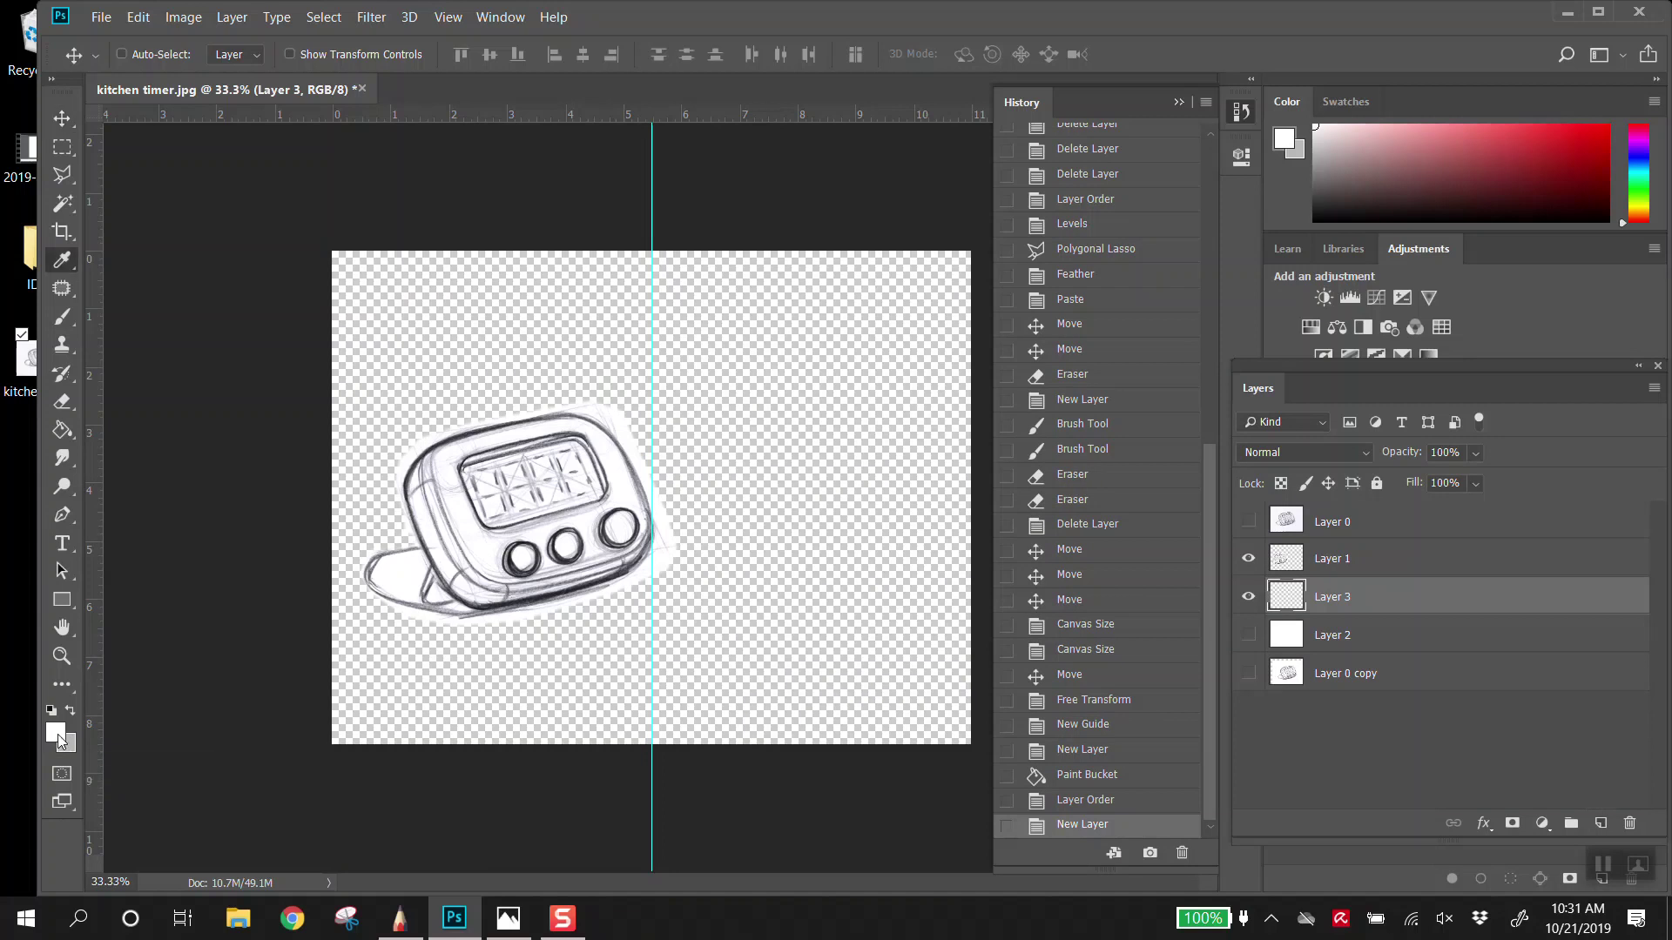
click(785, 256)
mouse_move(785, 256)
mouse_down()
mouse_move(581, 193)
mouse_move(518, 166)
mouse_move(520, 144)
mouse_up()
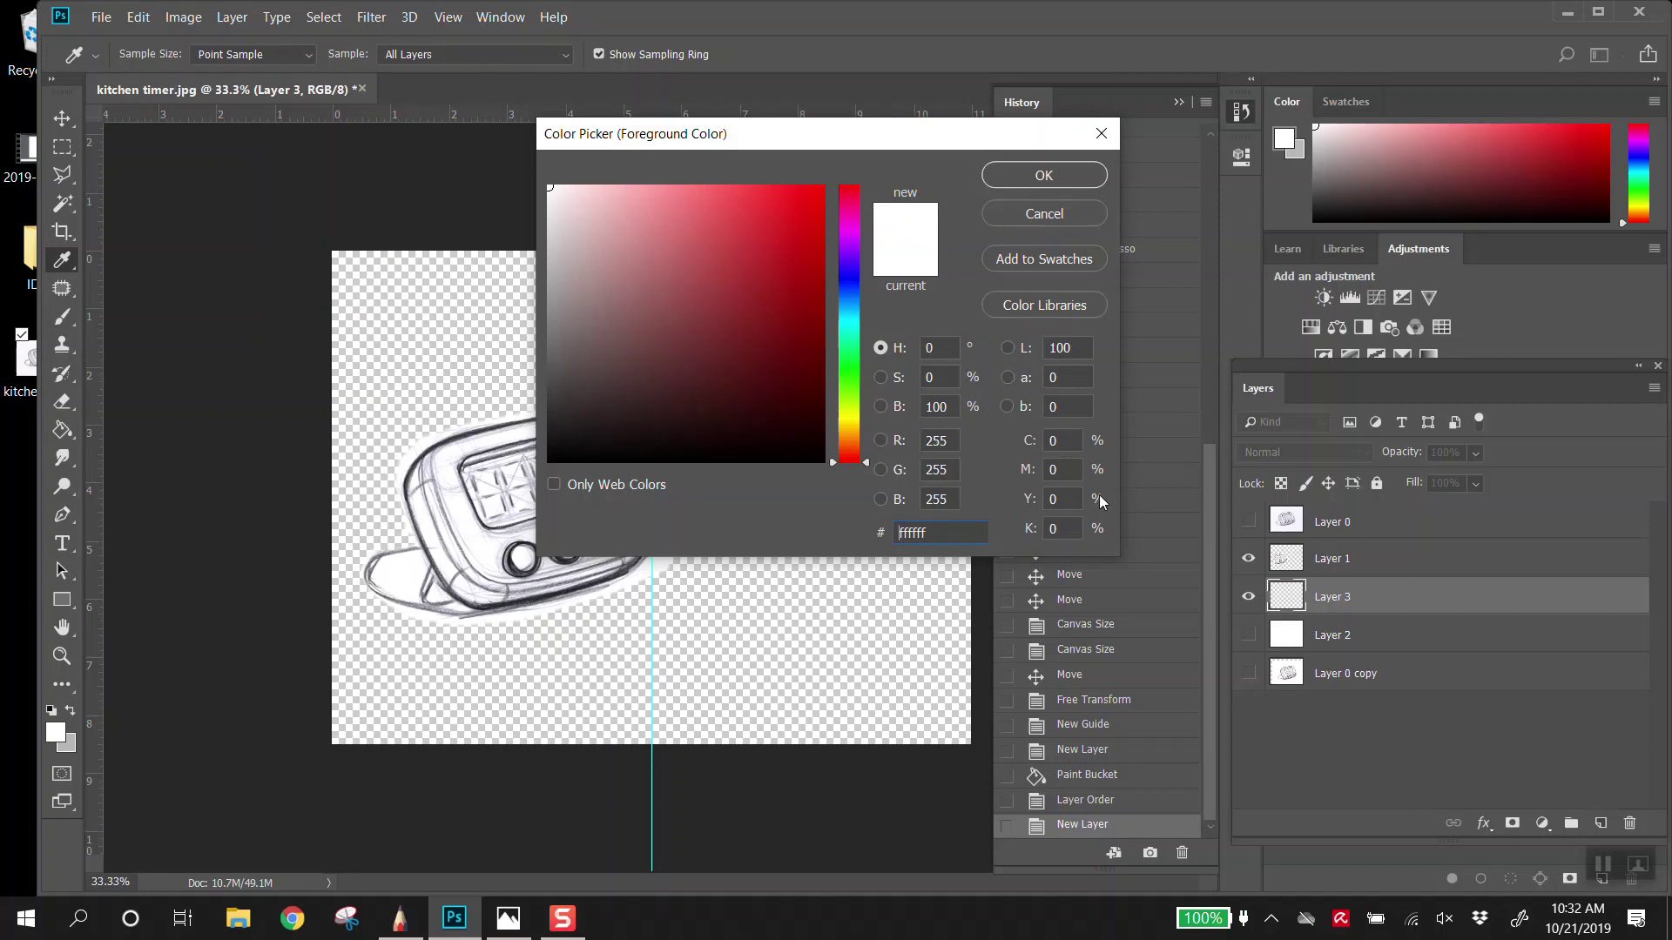
click(1040, 178)
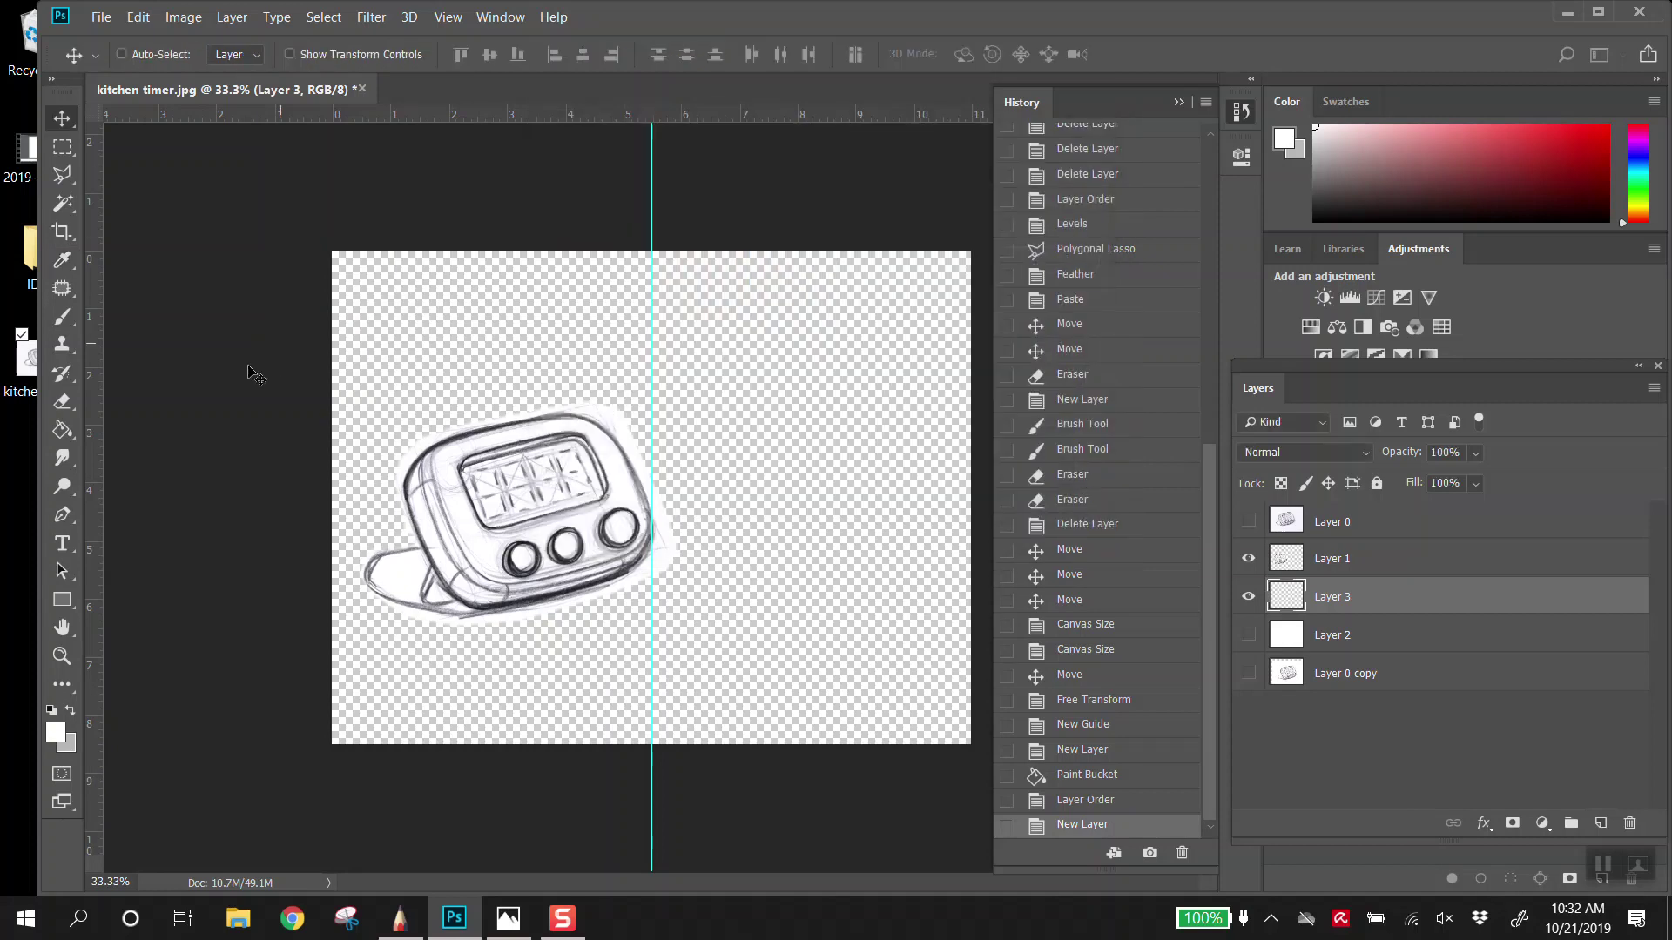
click(61, 434)
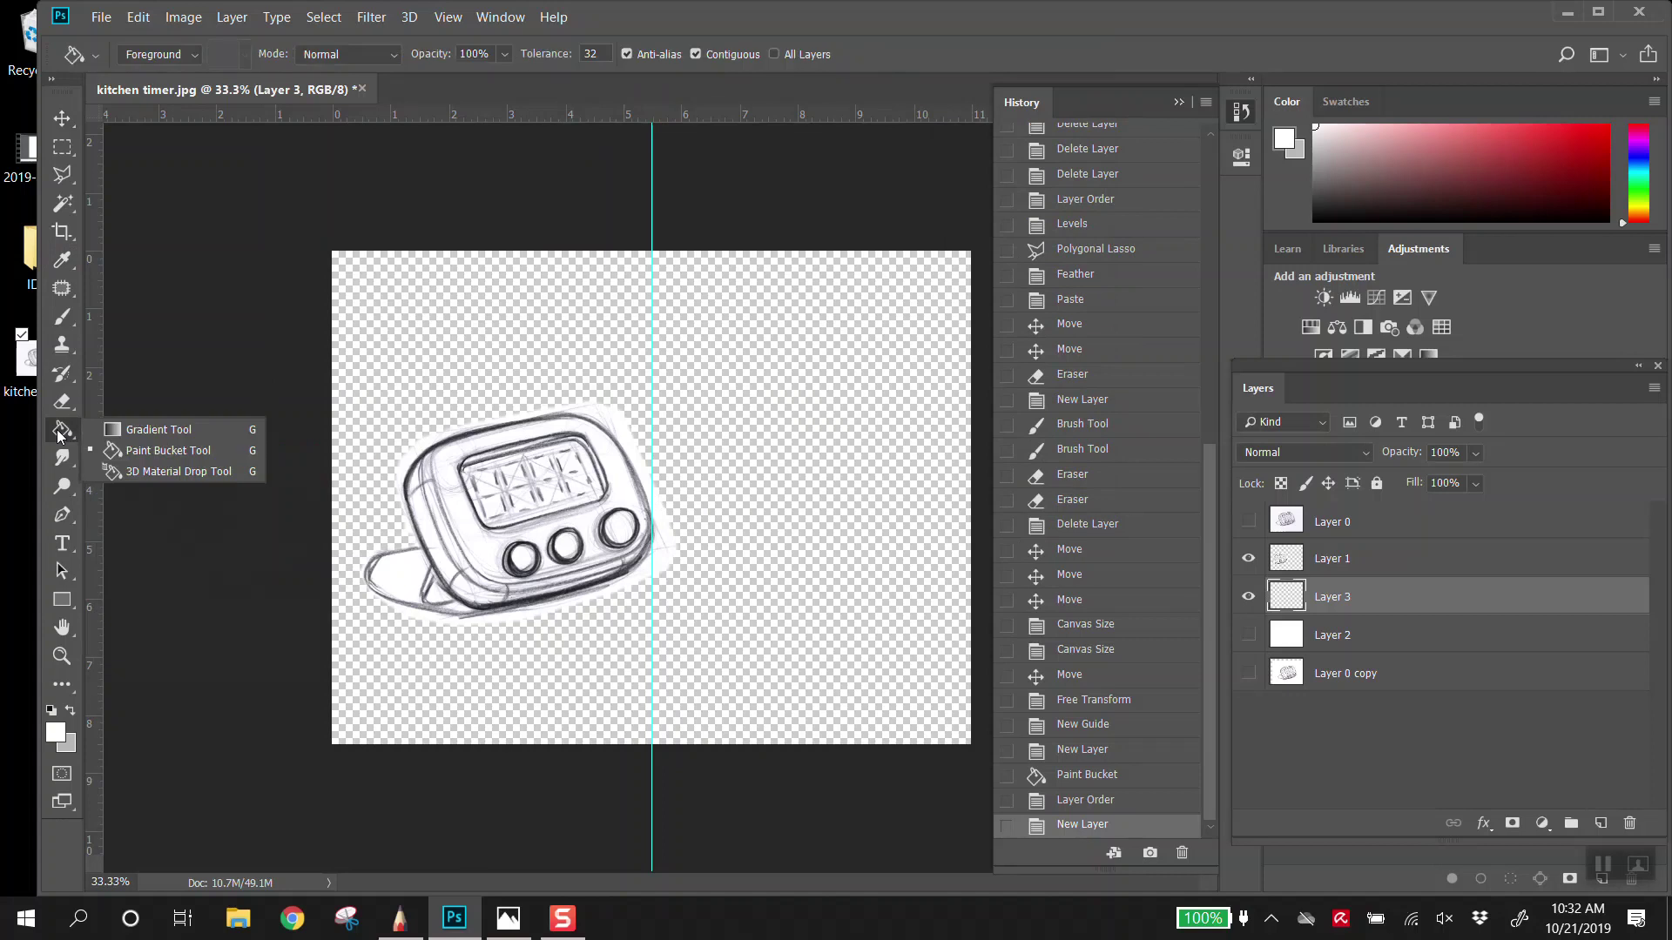
click(133, 448)
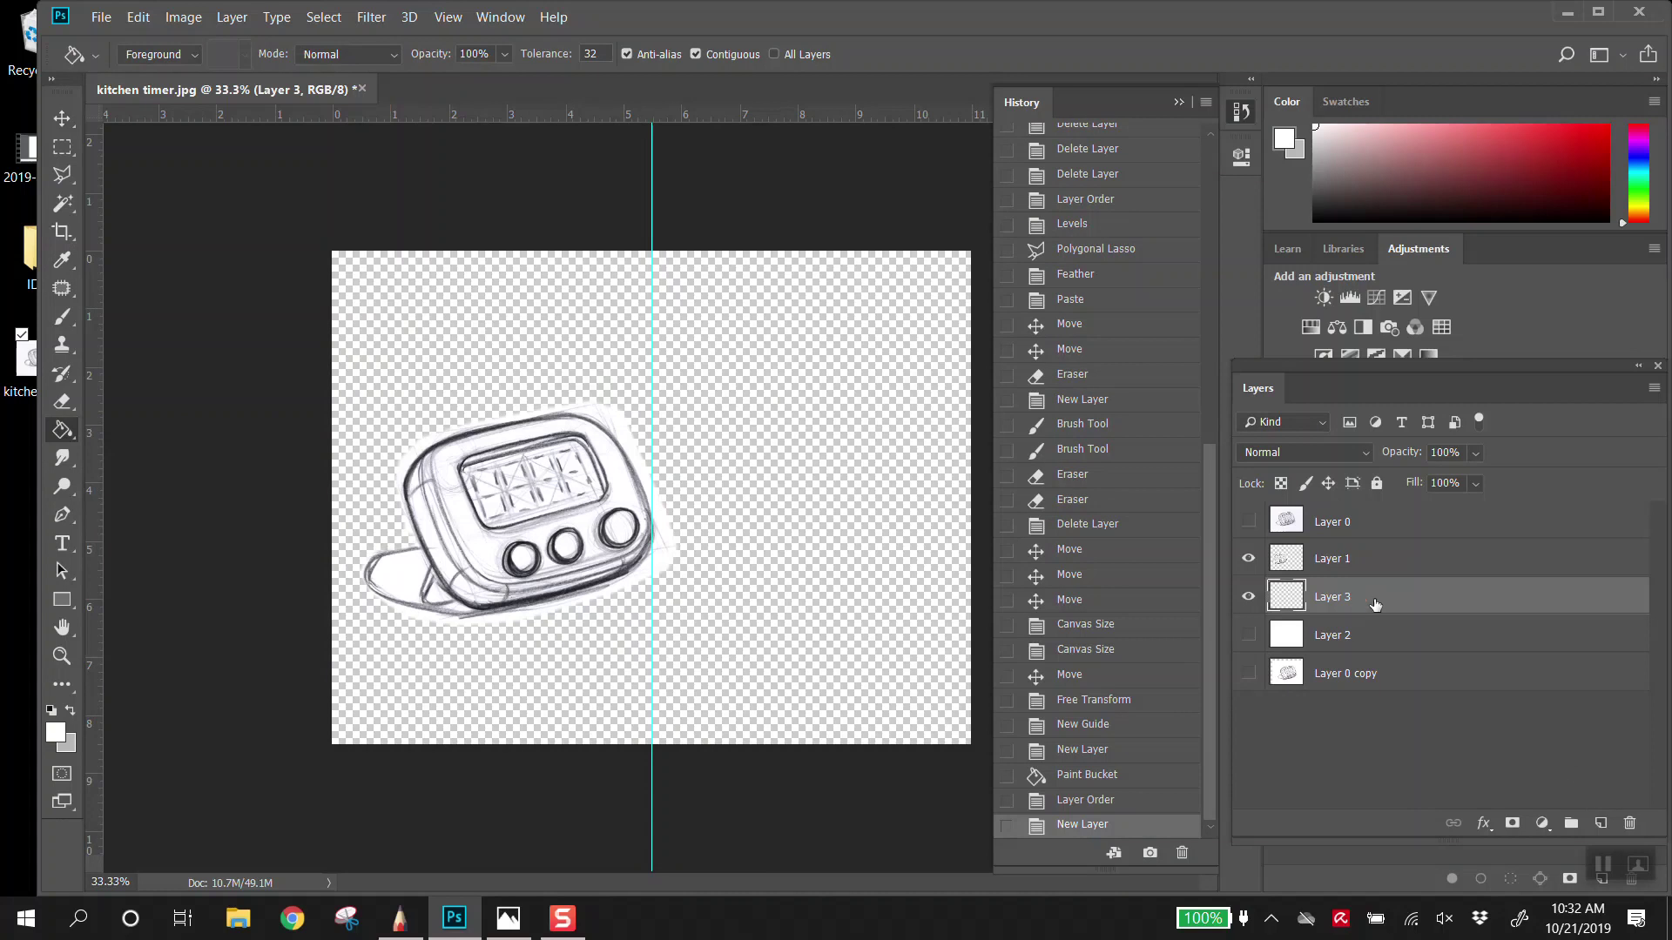
click(792, 431)
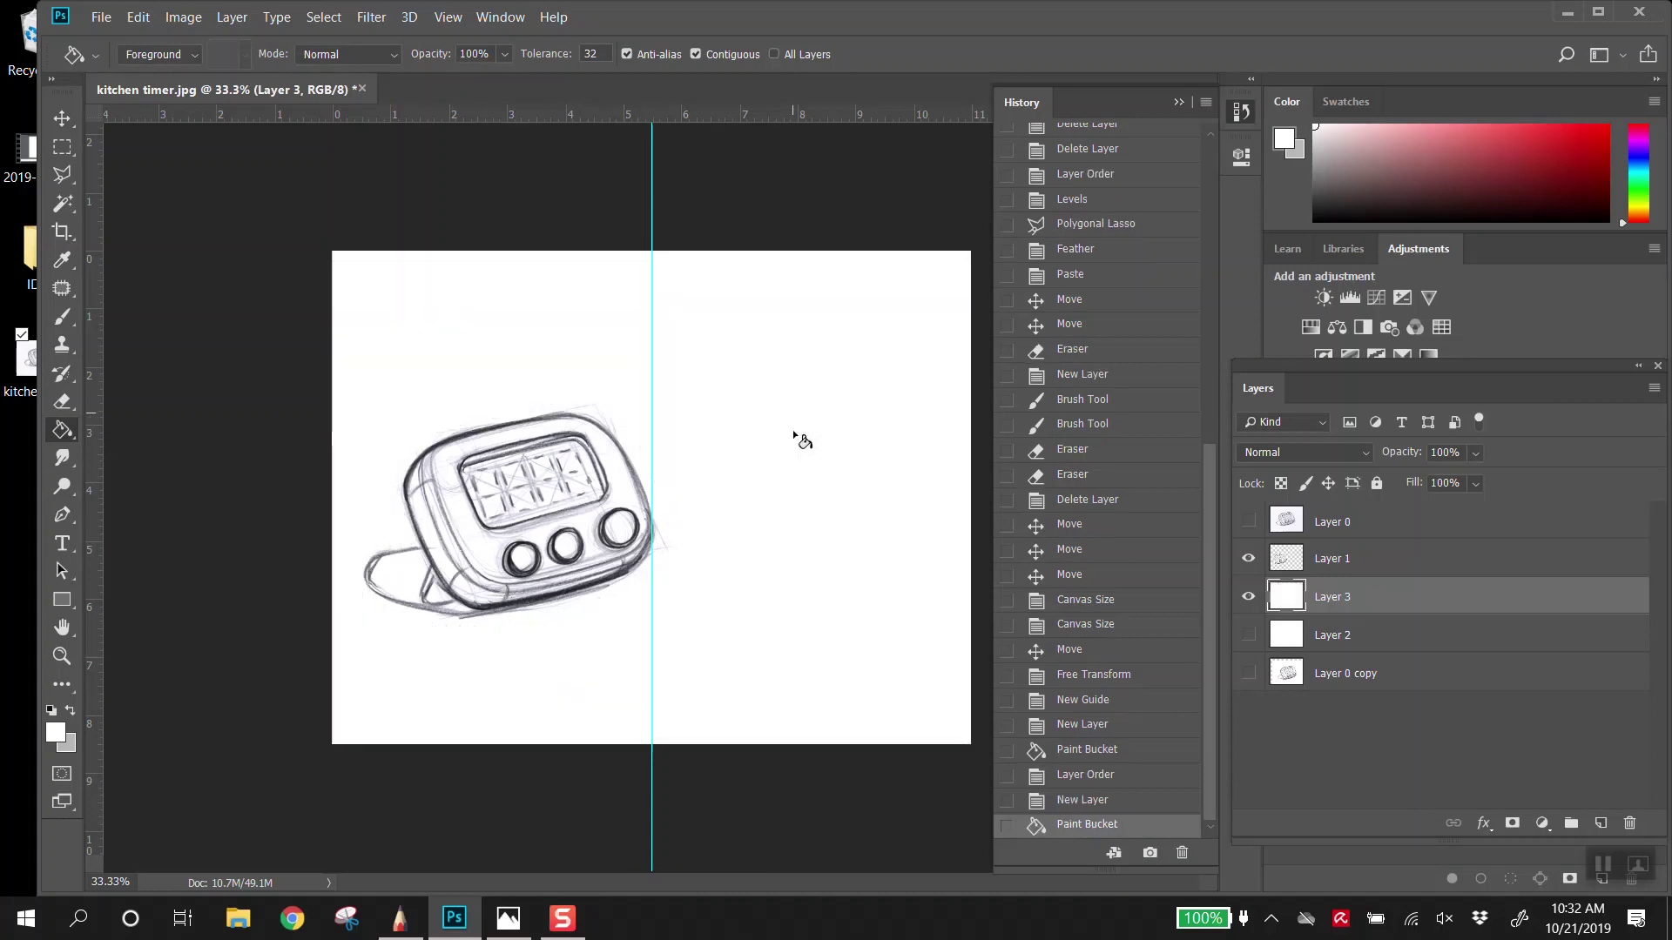
Step: Toggle the Paint Bucket pointer between its precise and standard cursors, and activate the Move tool
key(Caps_Lock)
key(Caps_Lock)
key(Caps_Lock)
key(Caps_Lock)
key(Caps_Lock)
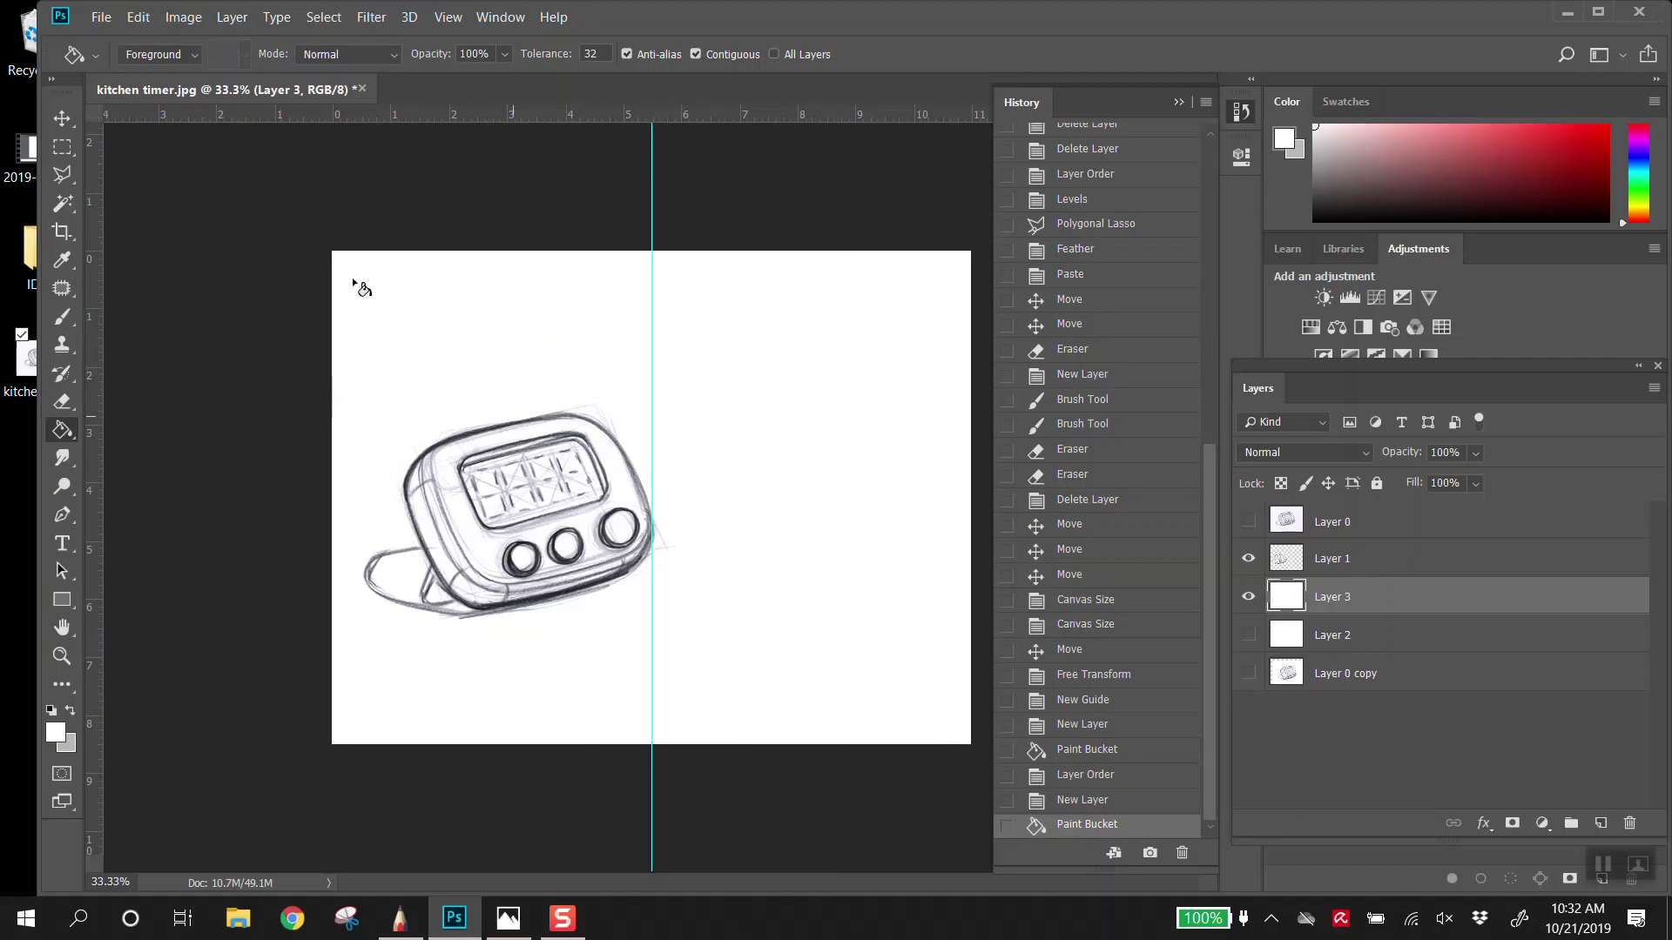
key(v)
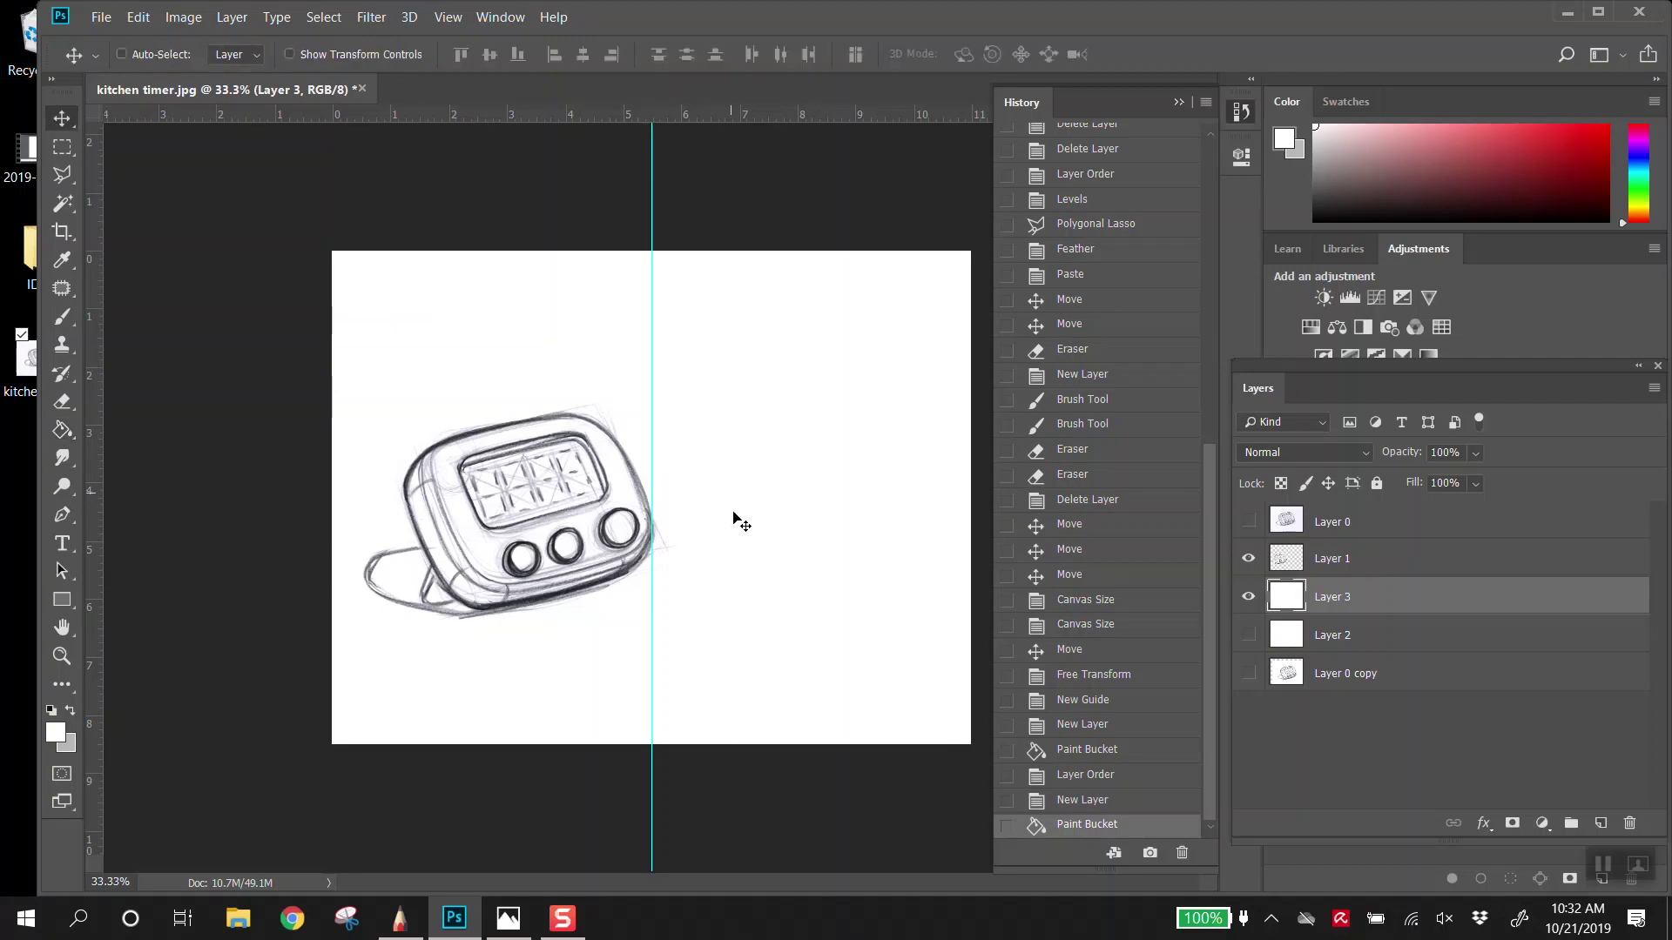